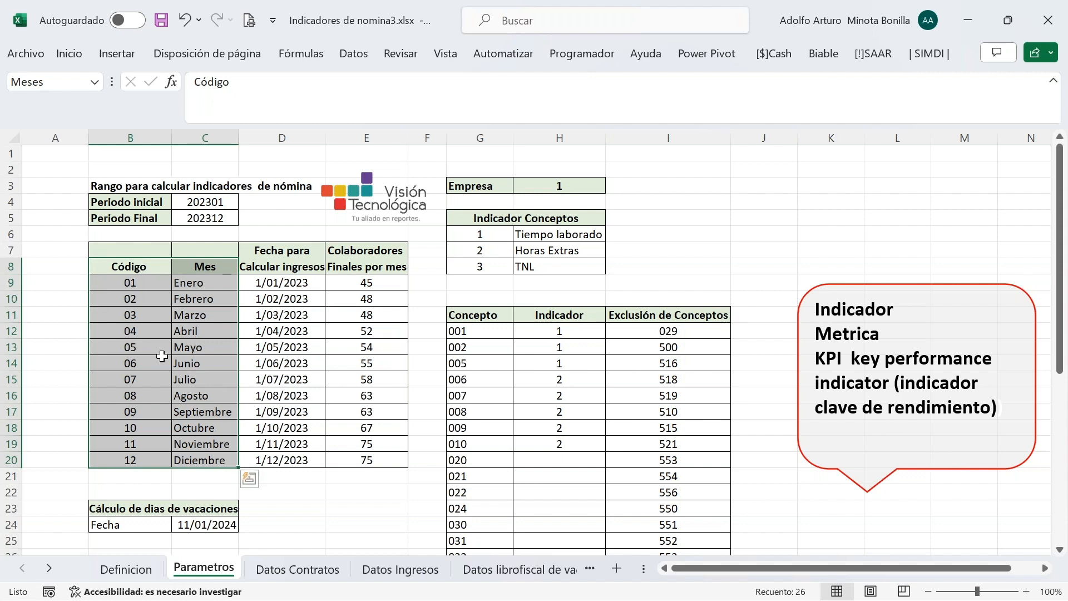
Clear the month-table selection on Parametros and show the Biable add-in's ribbon commands
click(286, 484)
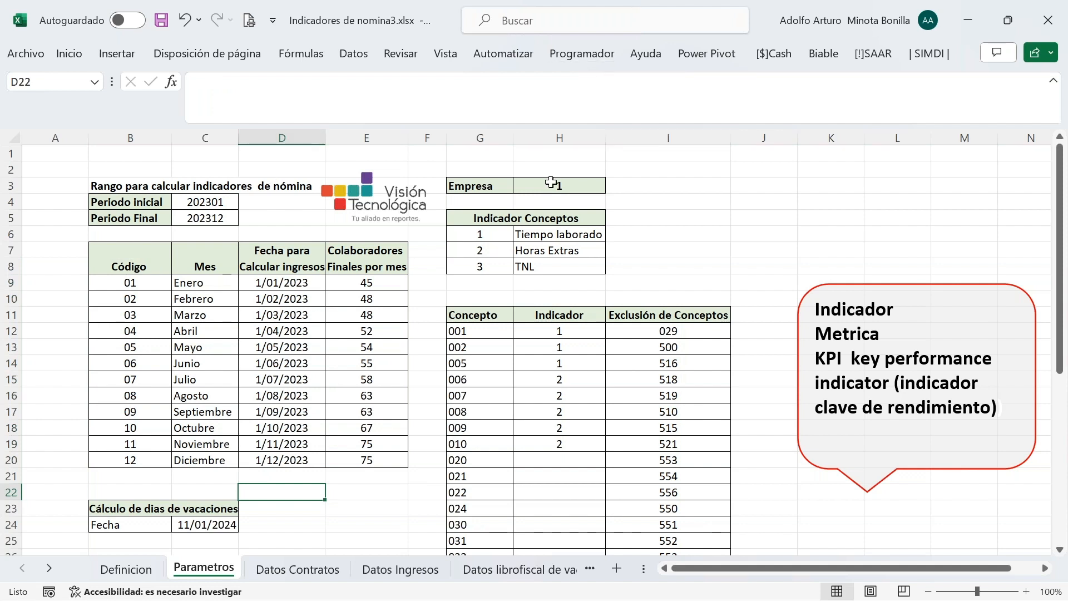
click(824, 54)
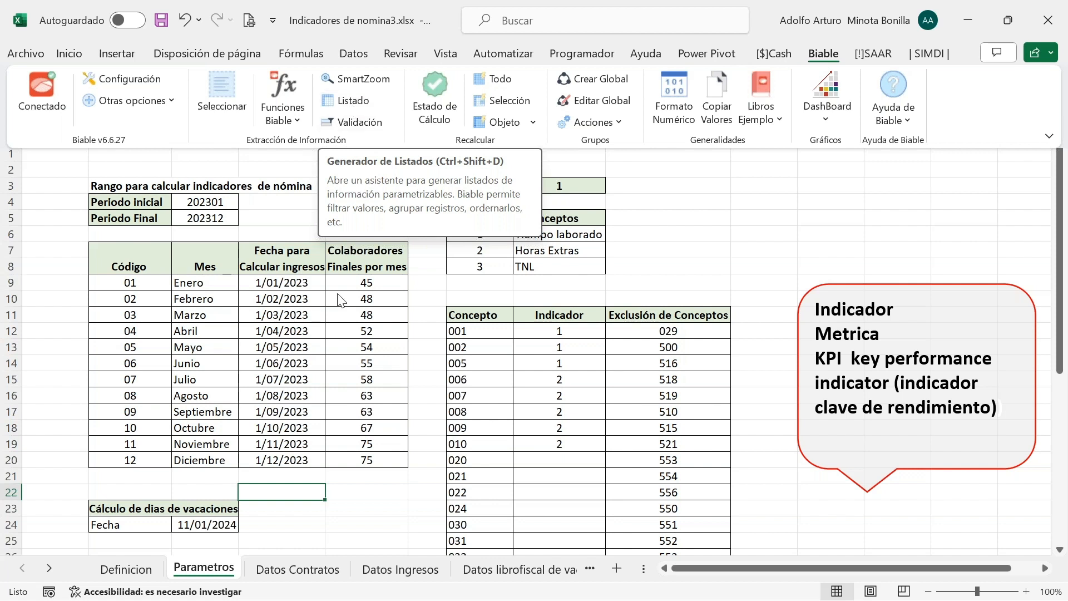
Collapse the Biable ribbon and select an empty cell on the Parametros sheet
click(377, 500)
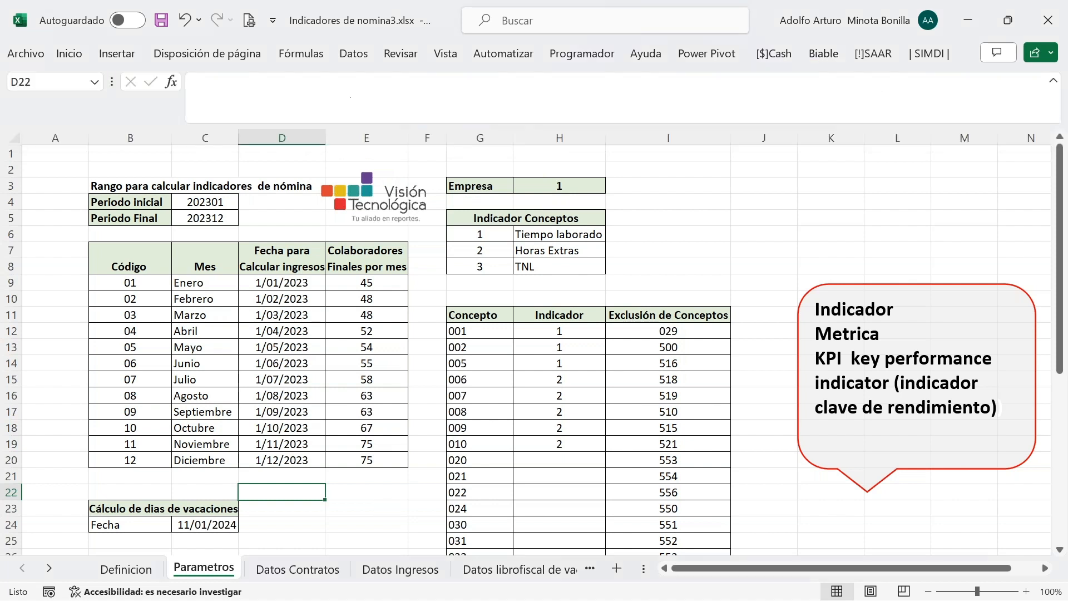
click(376, 495)
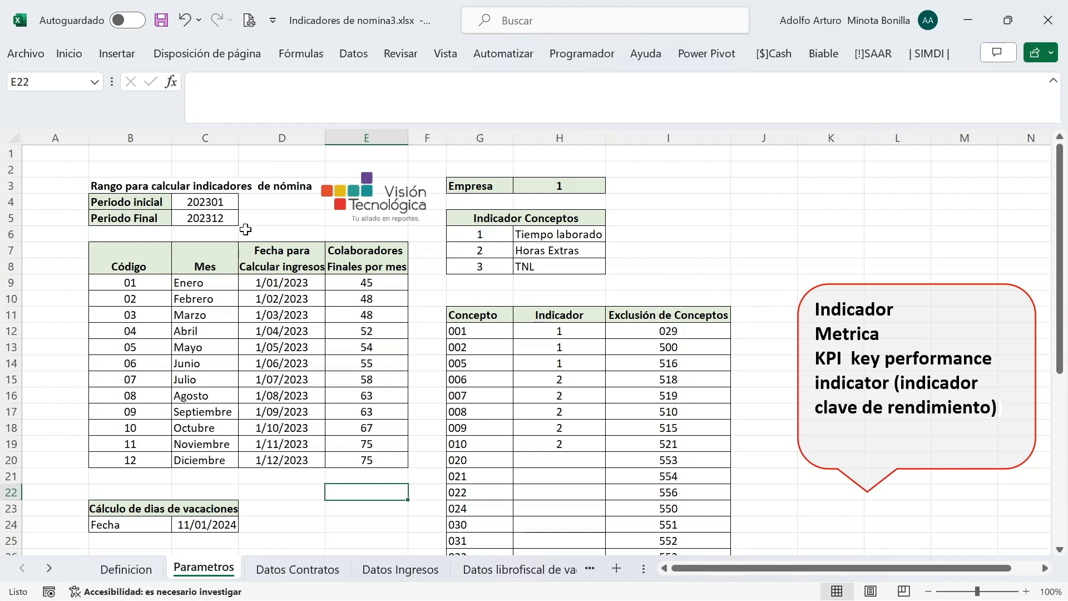
click(272, 218)
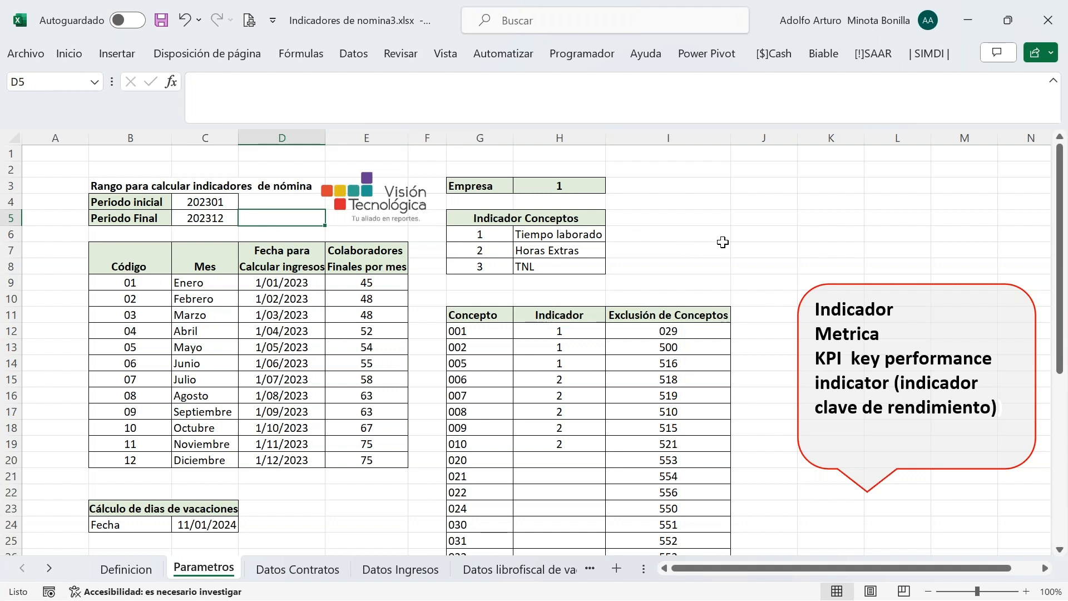
click(735, 214)
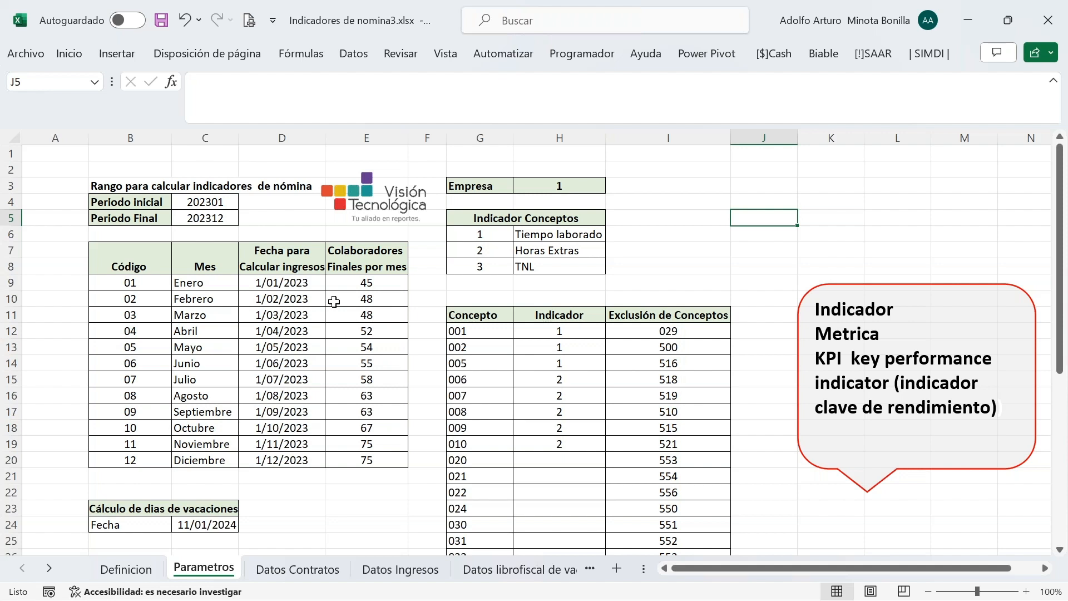
click(471, 217)
drag(472, 217, 494, 278)
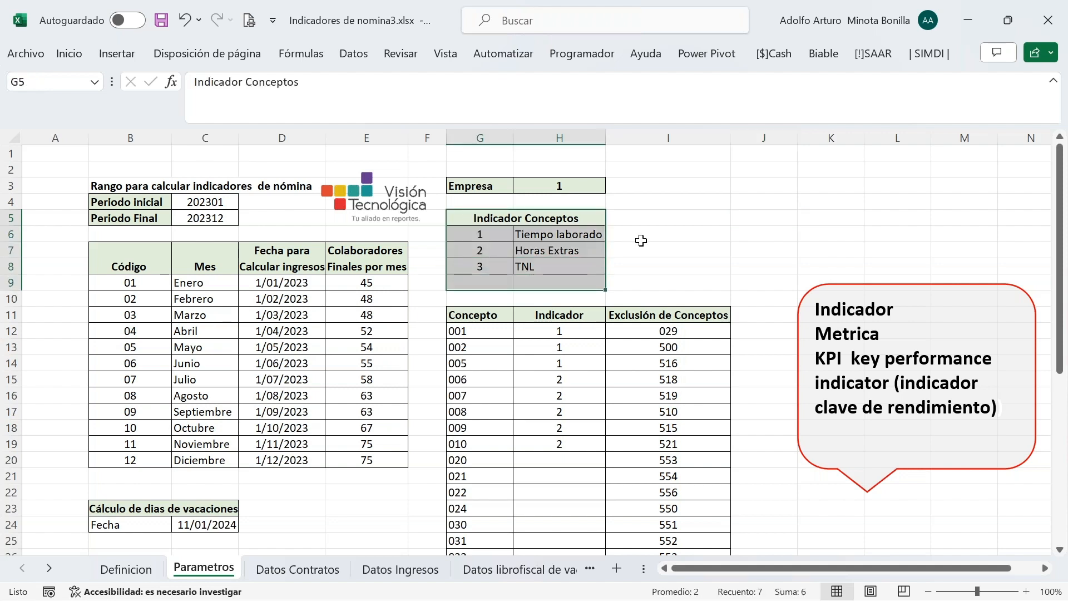
click(657, 248)
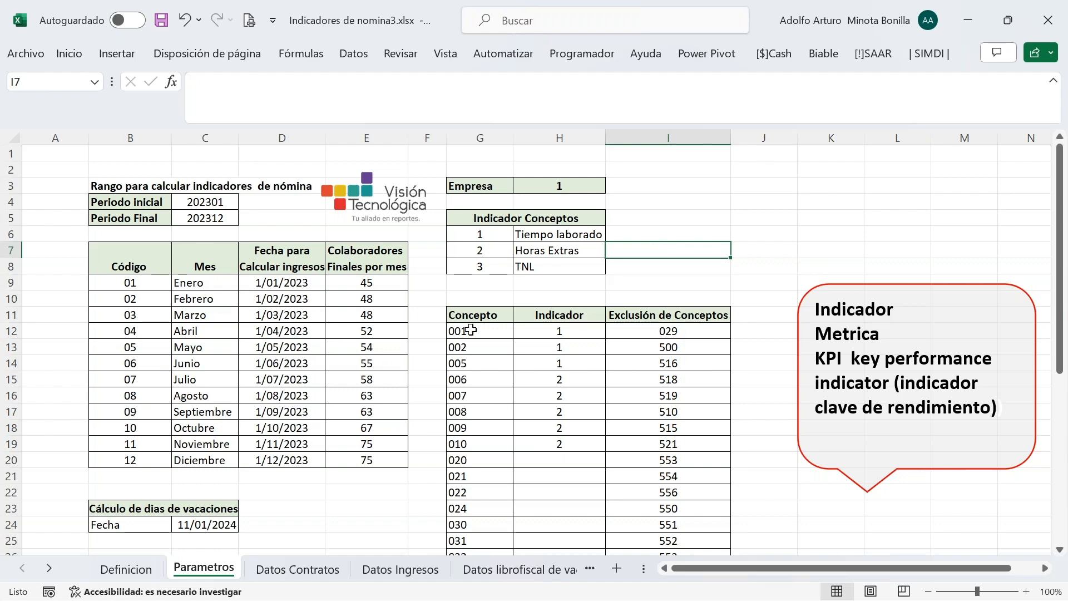
scroll(743, 402, down, 1)
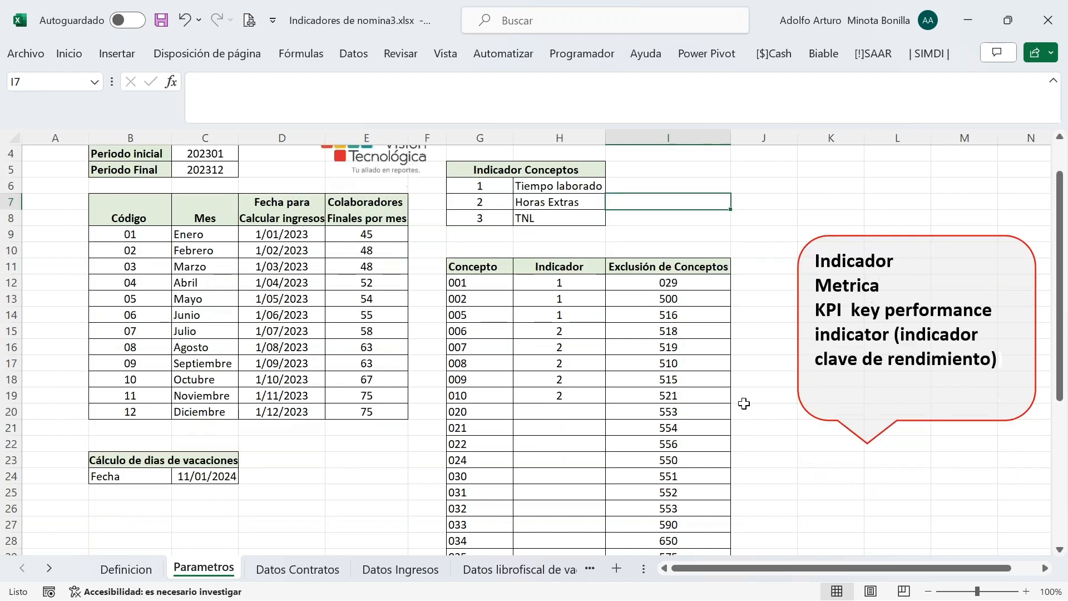
scroll(744, 403, down, 1)
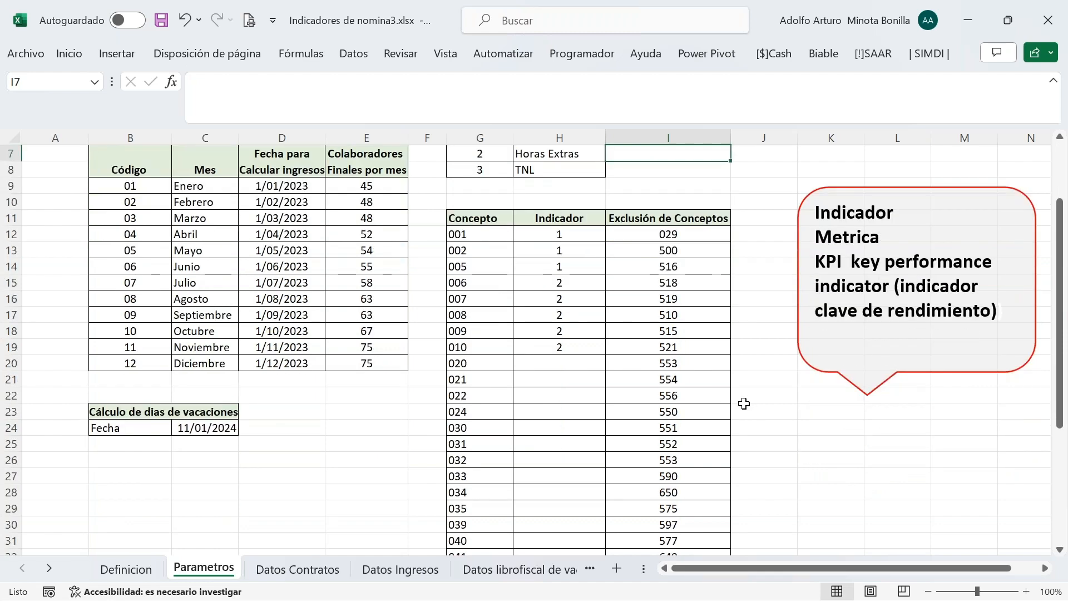
scroll(743, 403, down, 6)
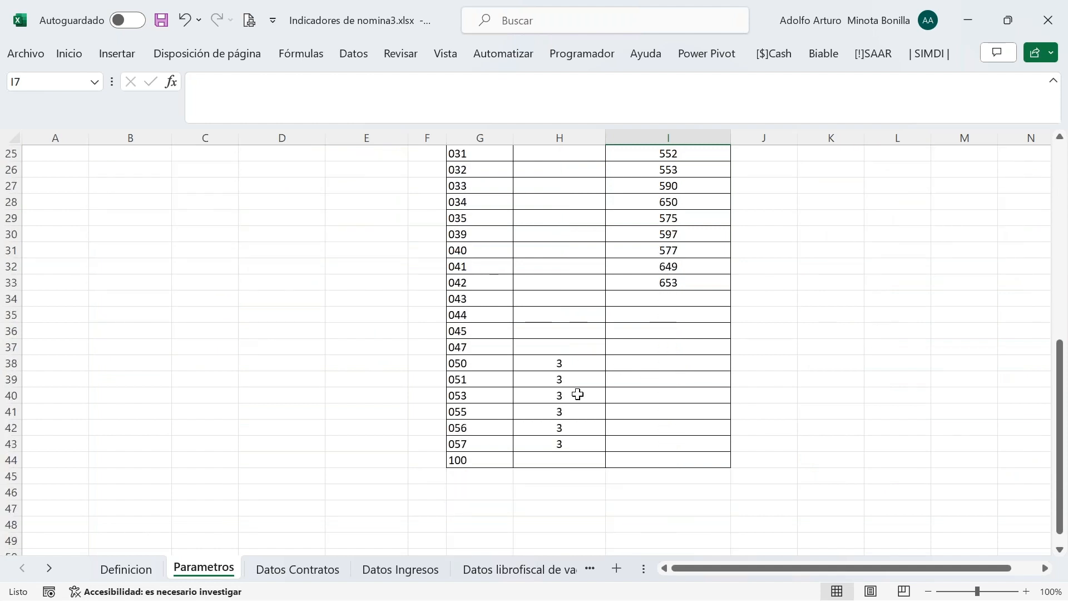
scroll(575, 434, up, 5)
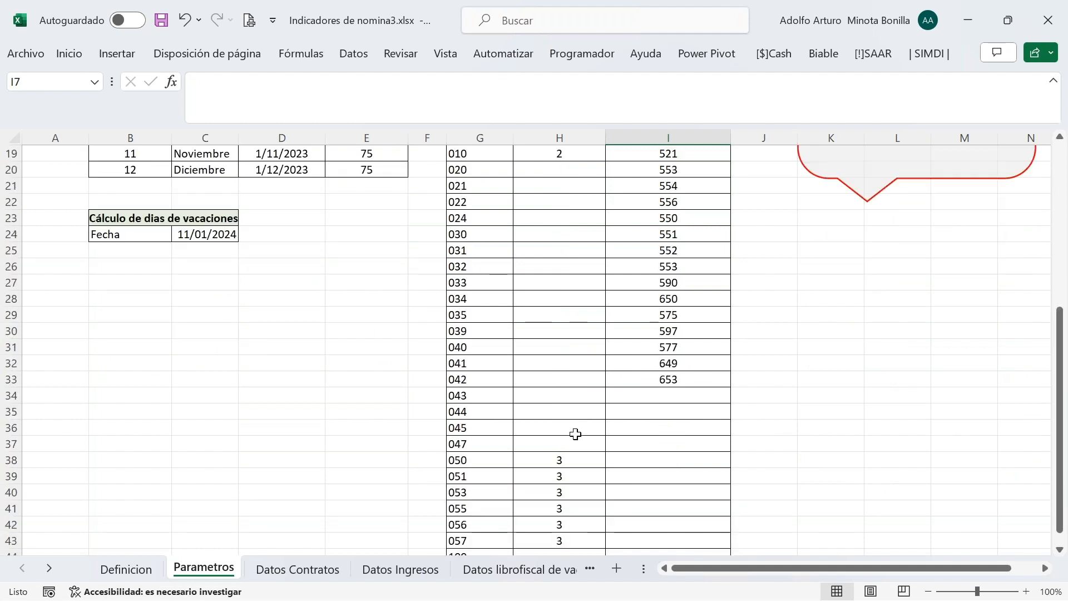
scroll(575, 433, up, 1)
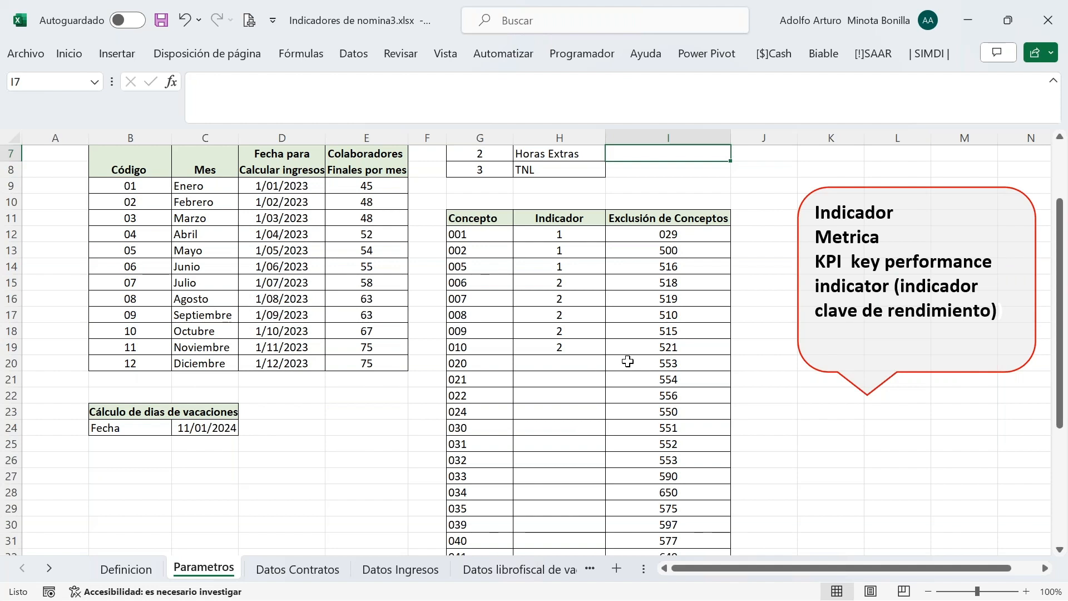
scroll(752, 409, up, 1)
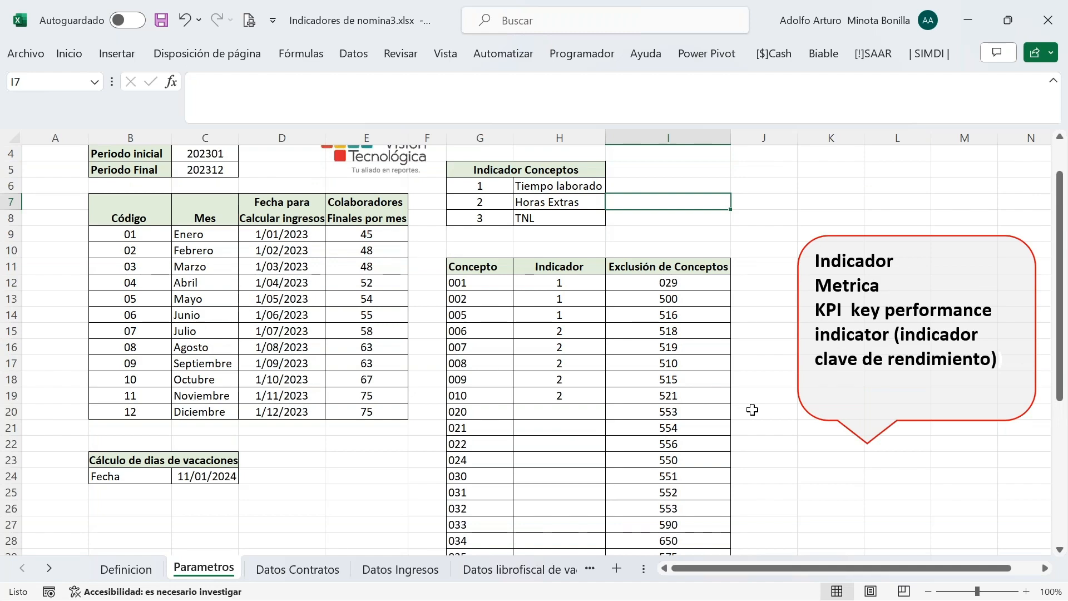
scroll(751, 410, down, 5)
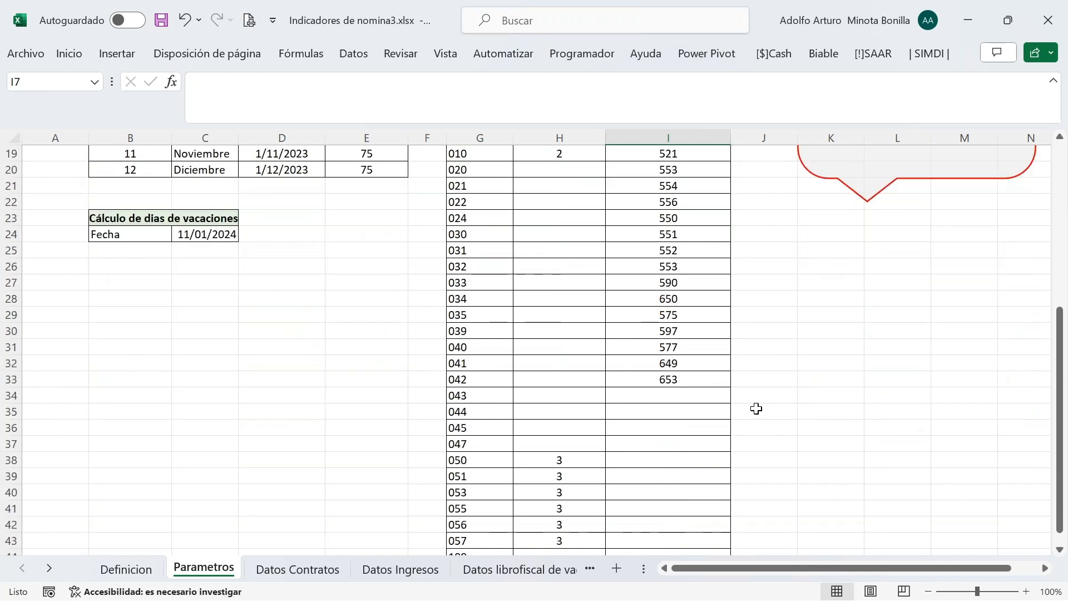
scroll(756, 409, up, 4)
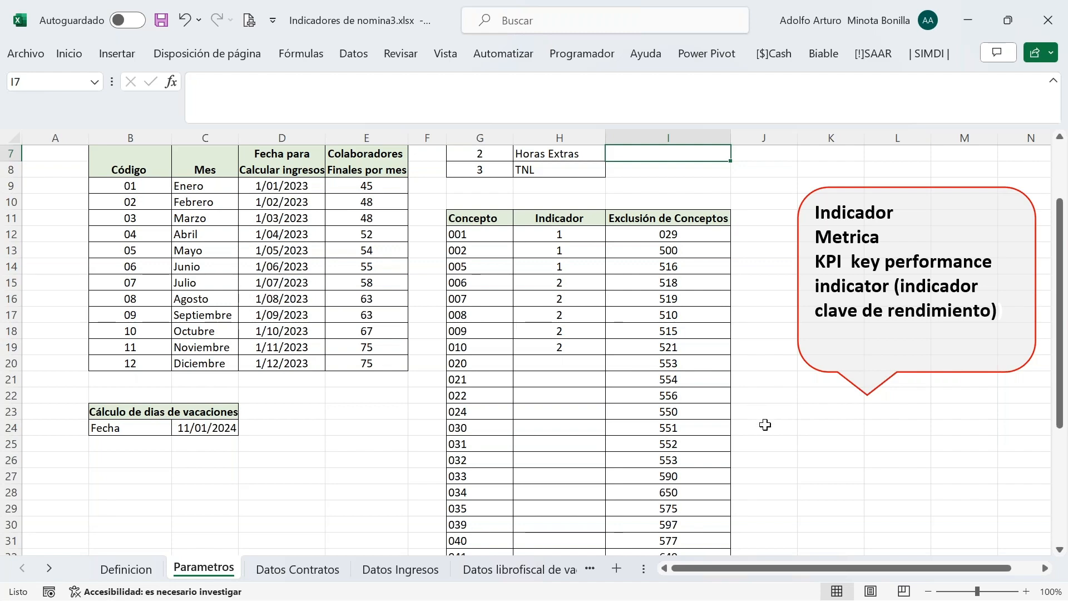
scroll(725, 293, down, 7)
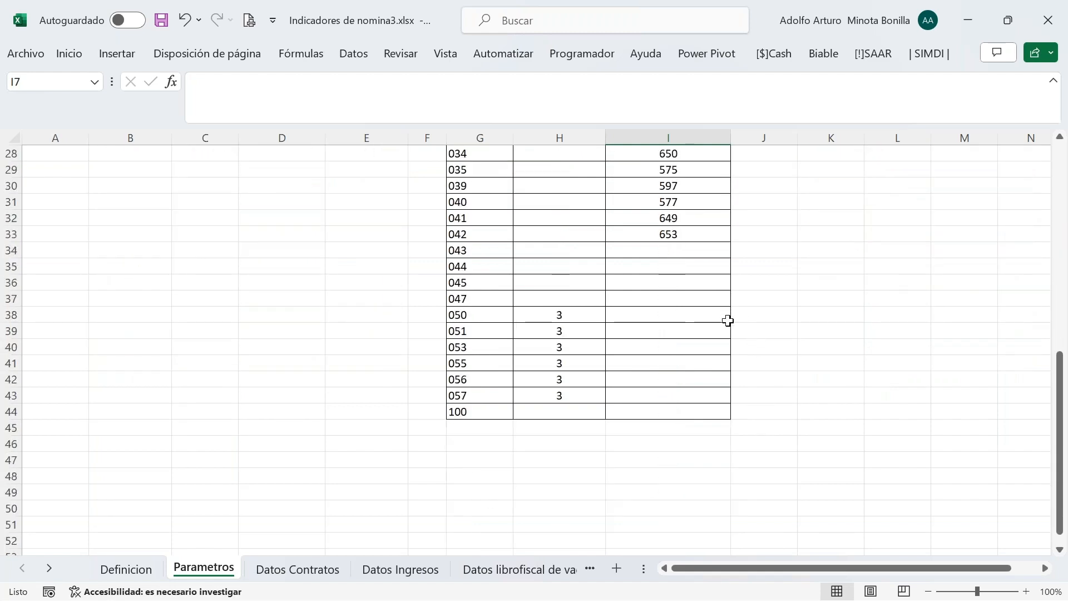
scroll(728, 321, up, 7)
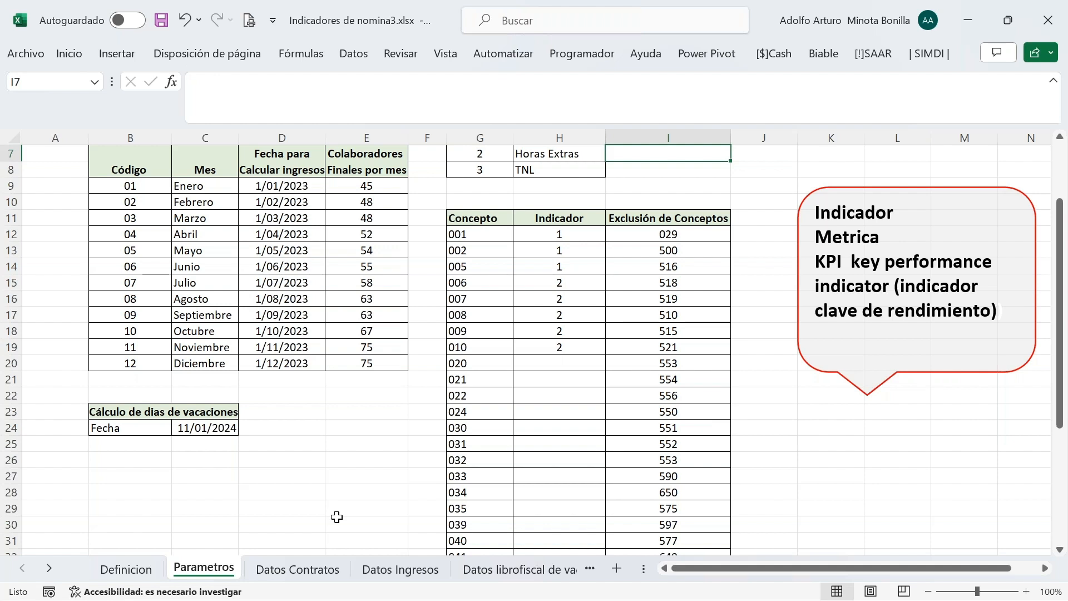
click(131, 434)
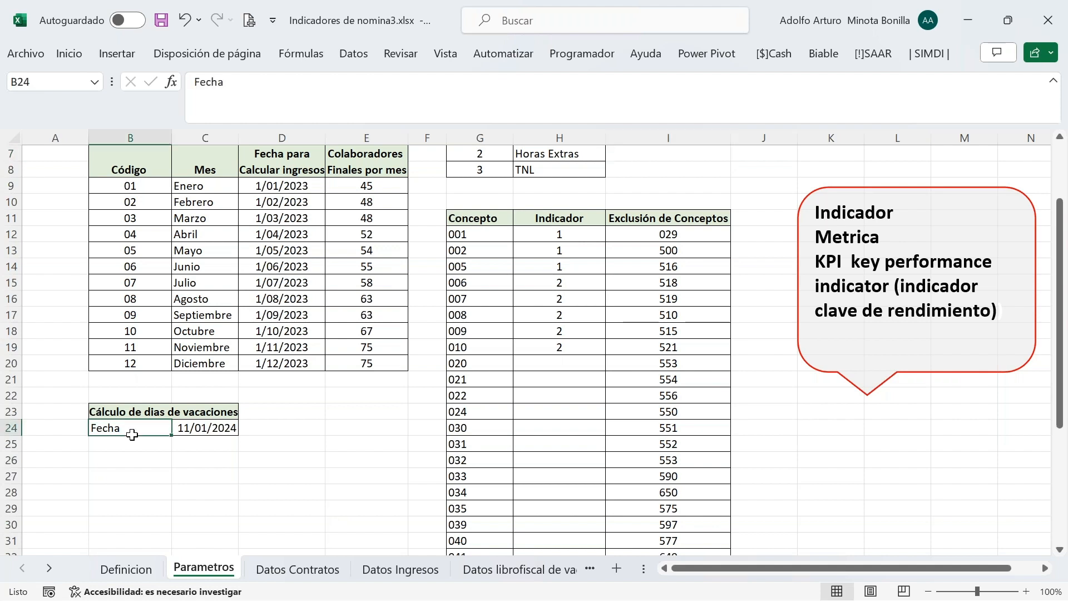
click(223, 430)
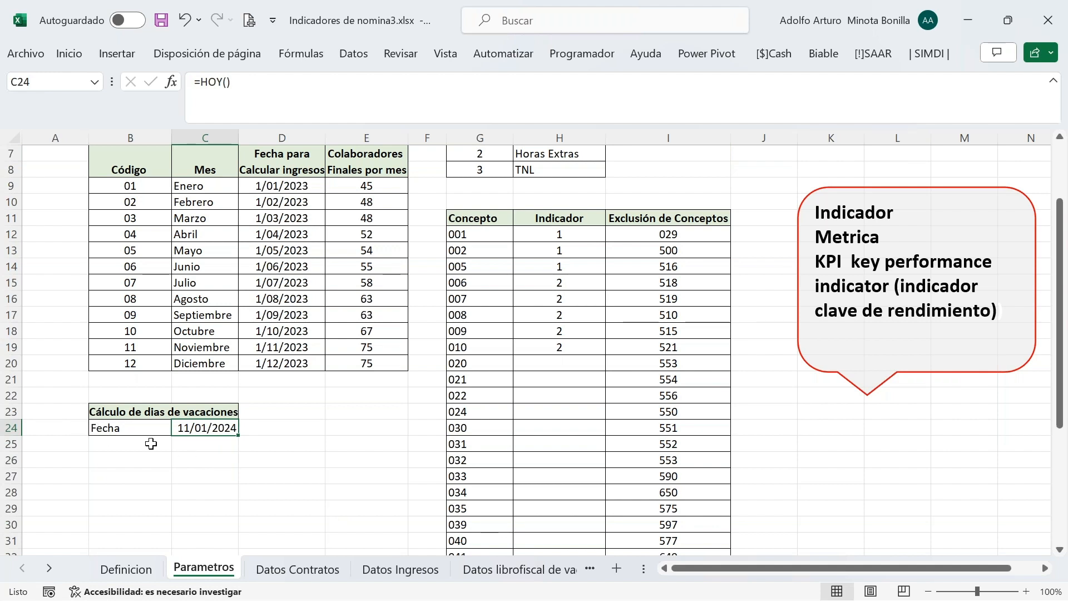
click(231, 480)
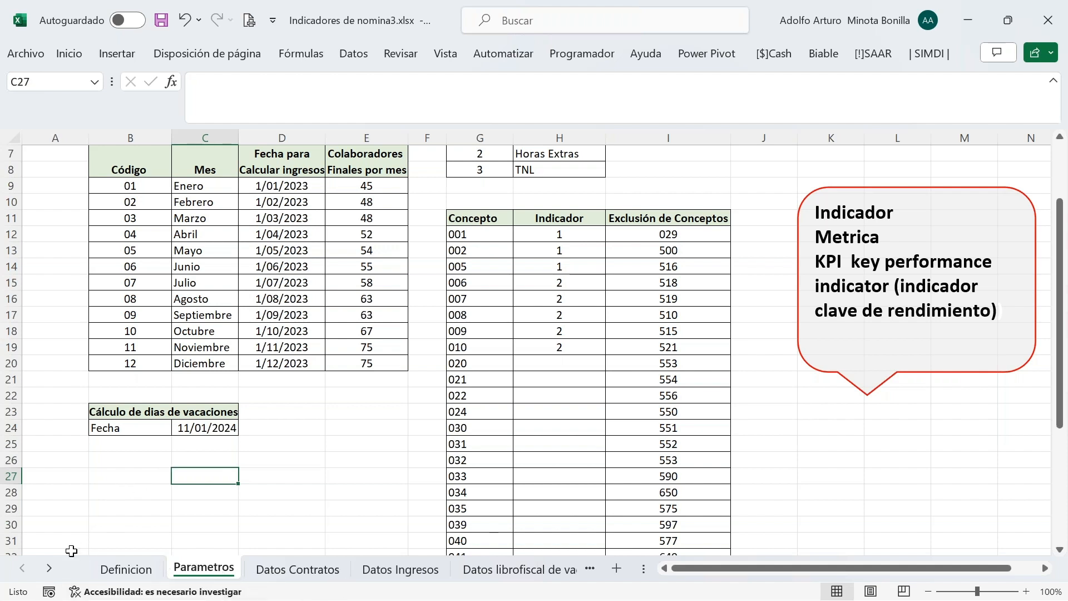
click(49, 568)
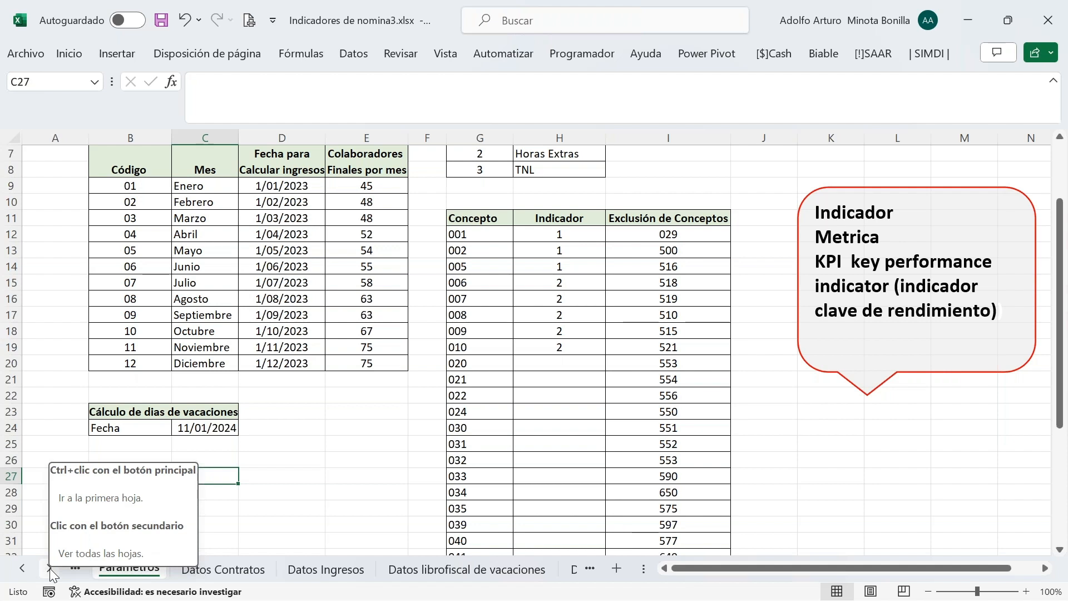
click(49, 568)
click(49, 568)
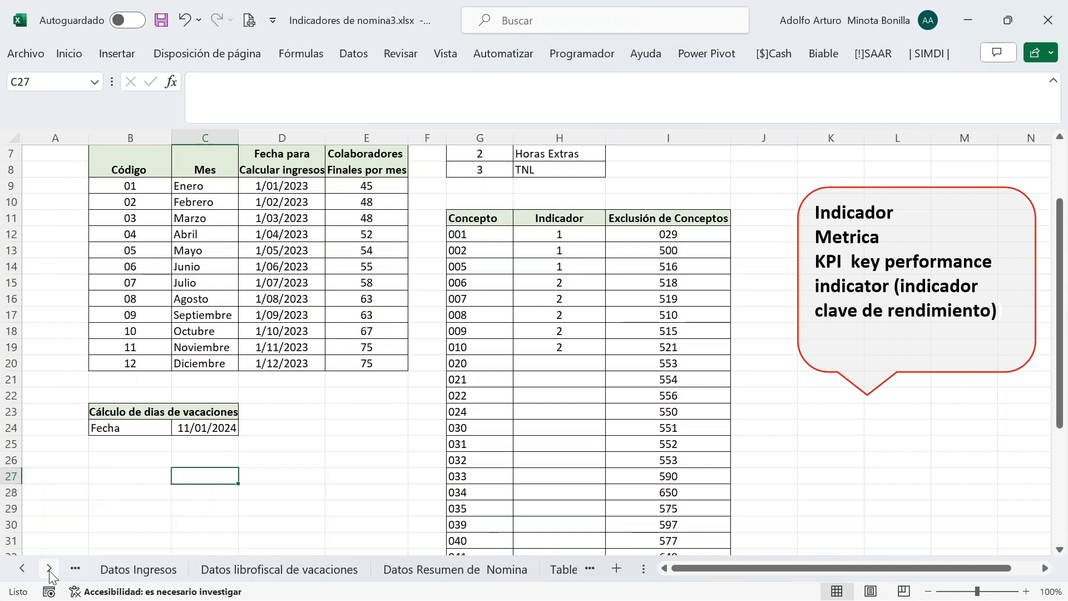
click(29, 569)
click(27, 568)
click(26, 569)
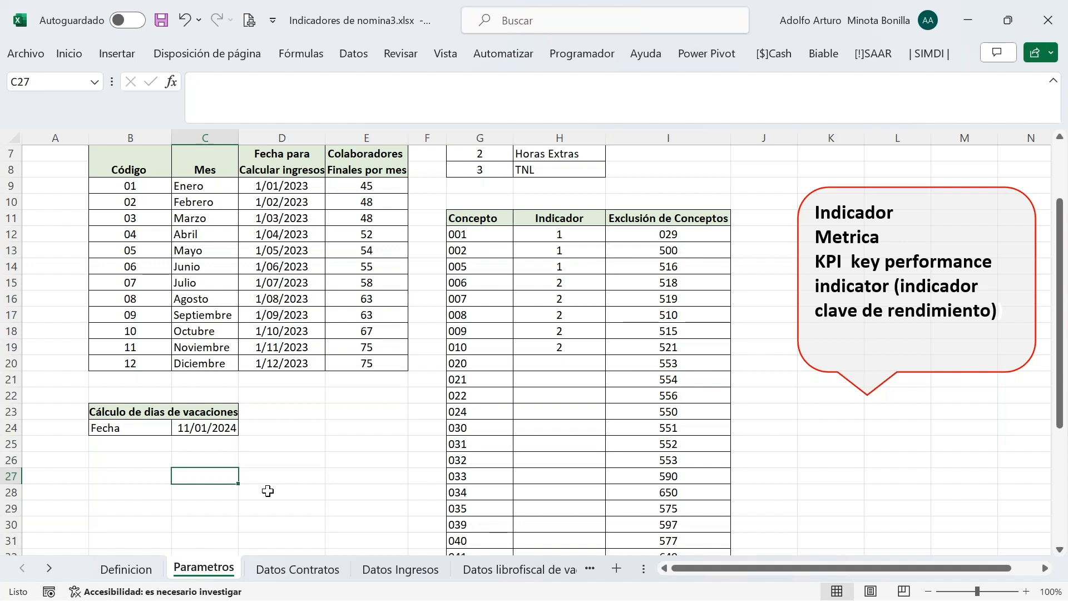
click(57, 568)
click(58, 568)
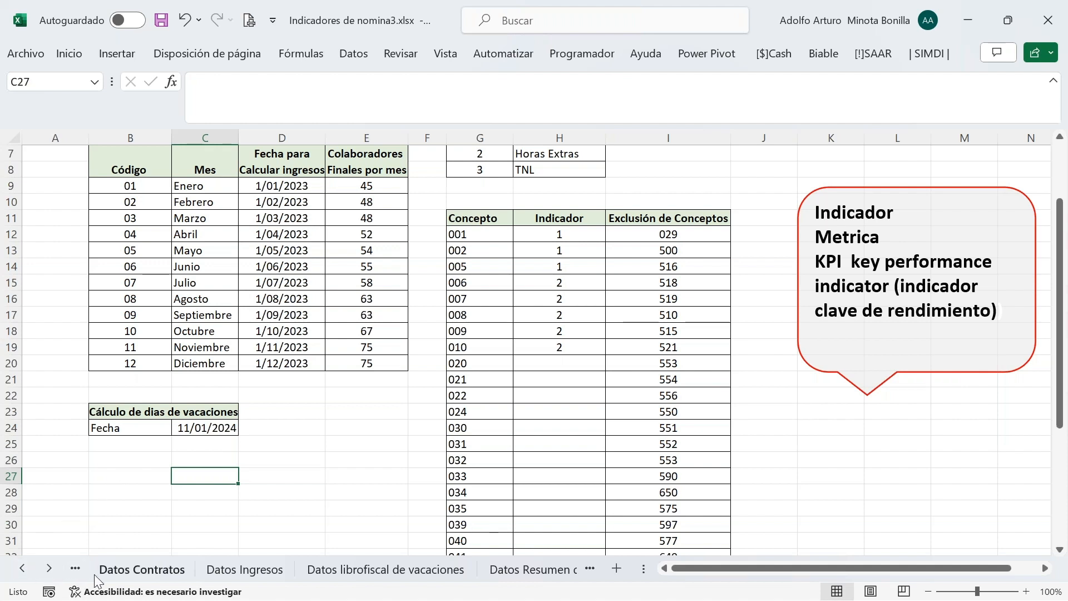
Switch to the empty Datos Contratos sheet and bring up the Biable ribbon commands
click(129, 575)
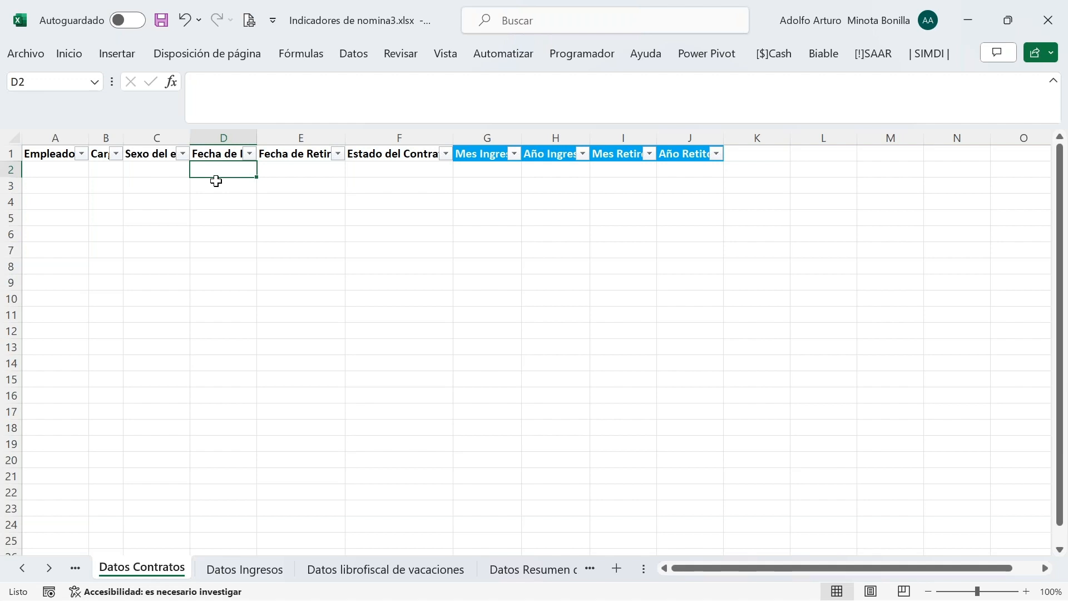
click(823, 57)
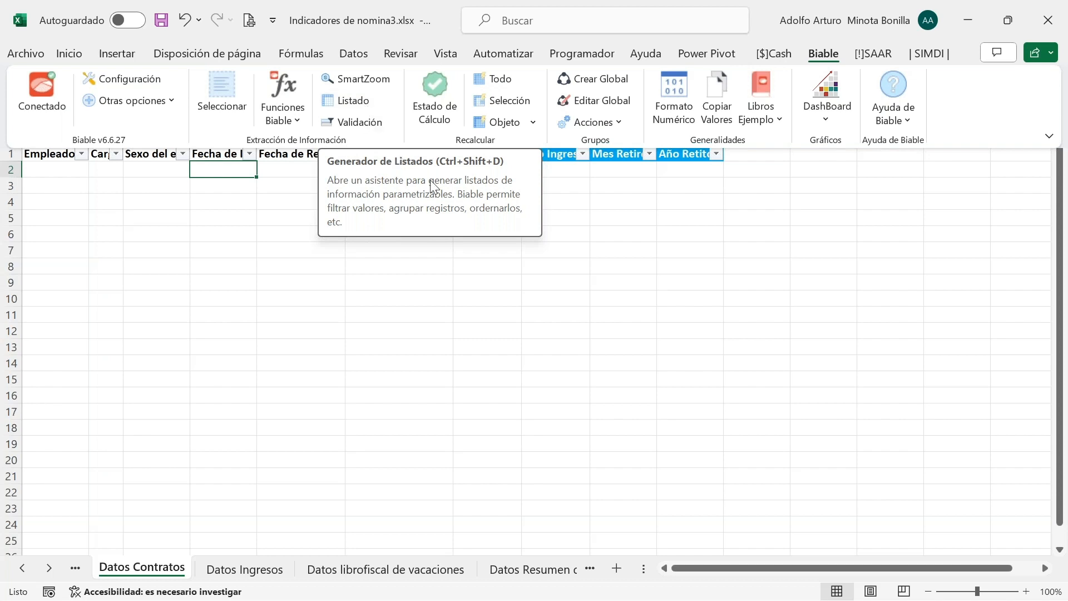
click(473, 236)
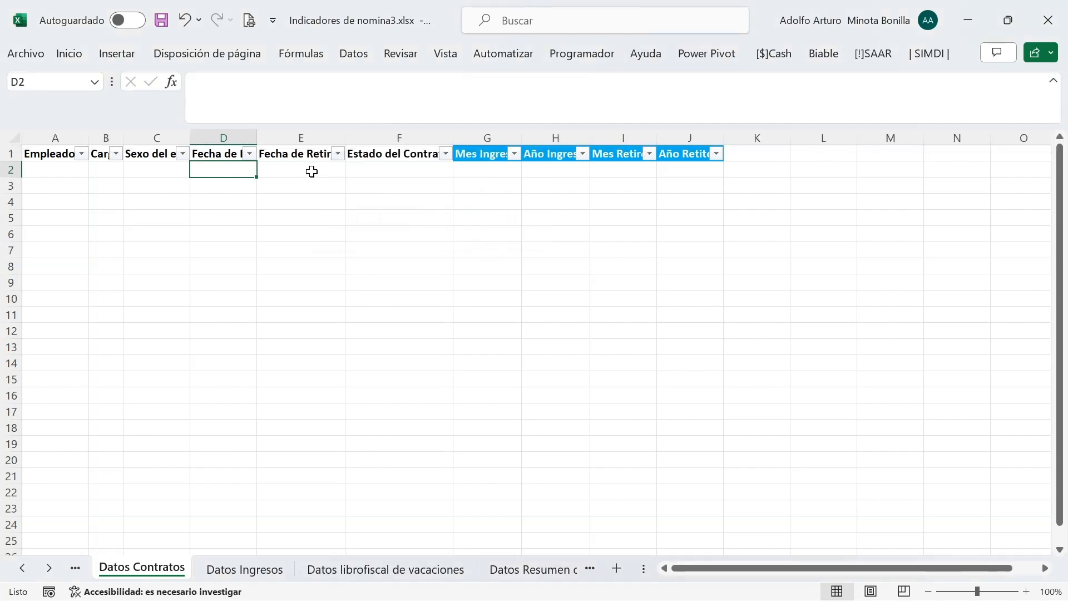
click(294, 171)
click(357, 170)
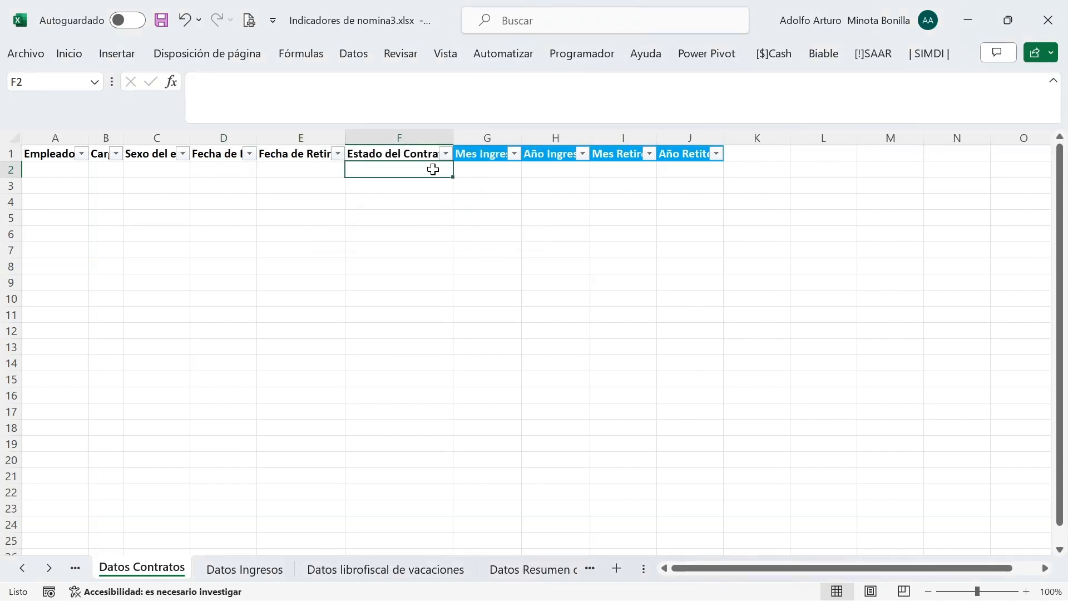
click(469, 169)
click(543, 169)
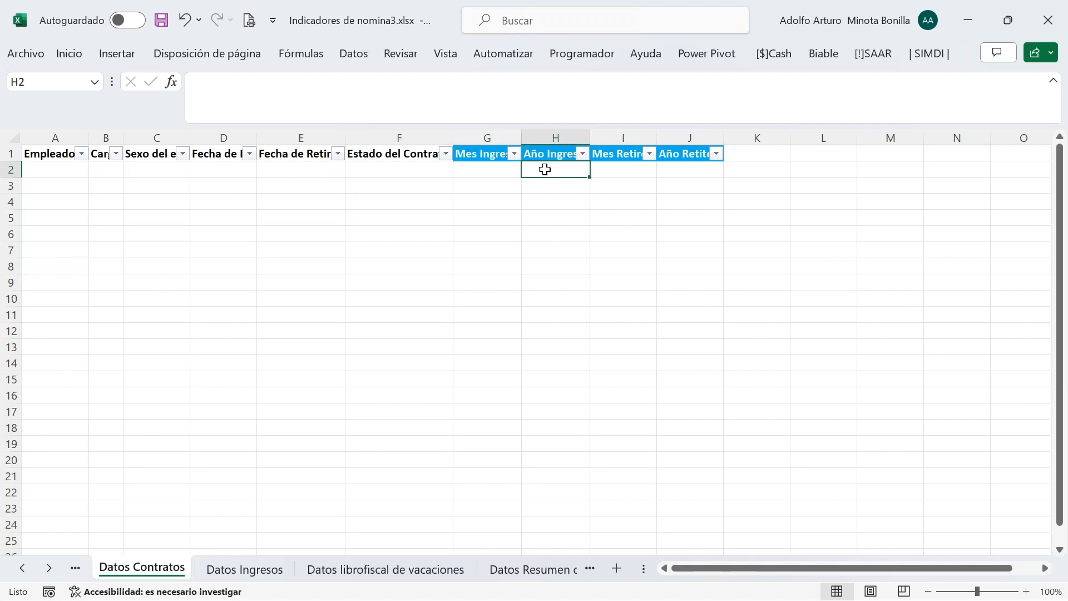
click(613, 171)
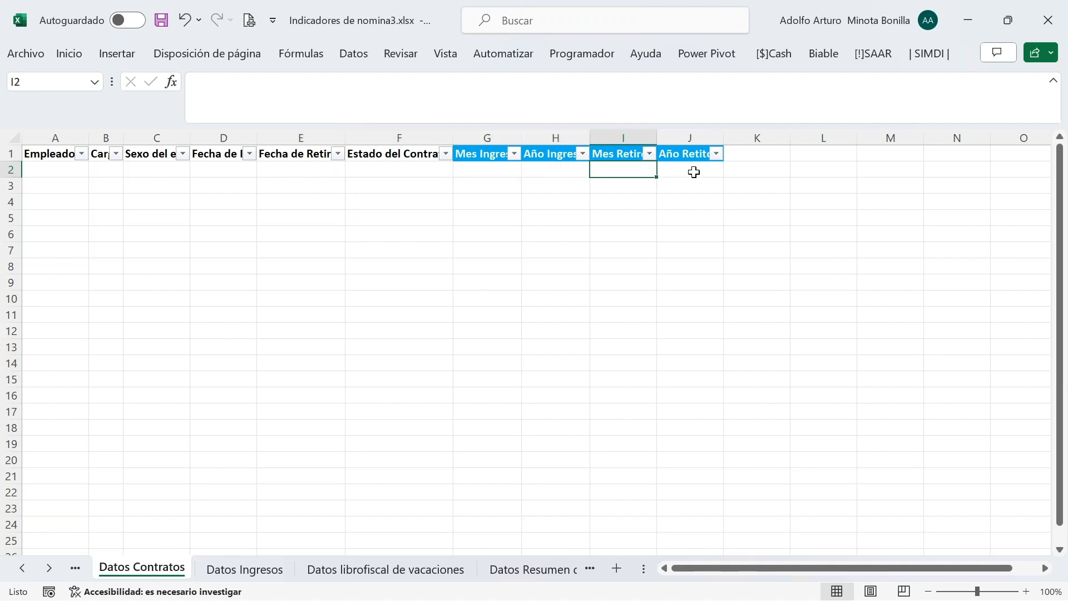
click(695, 170)
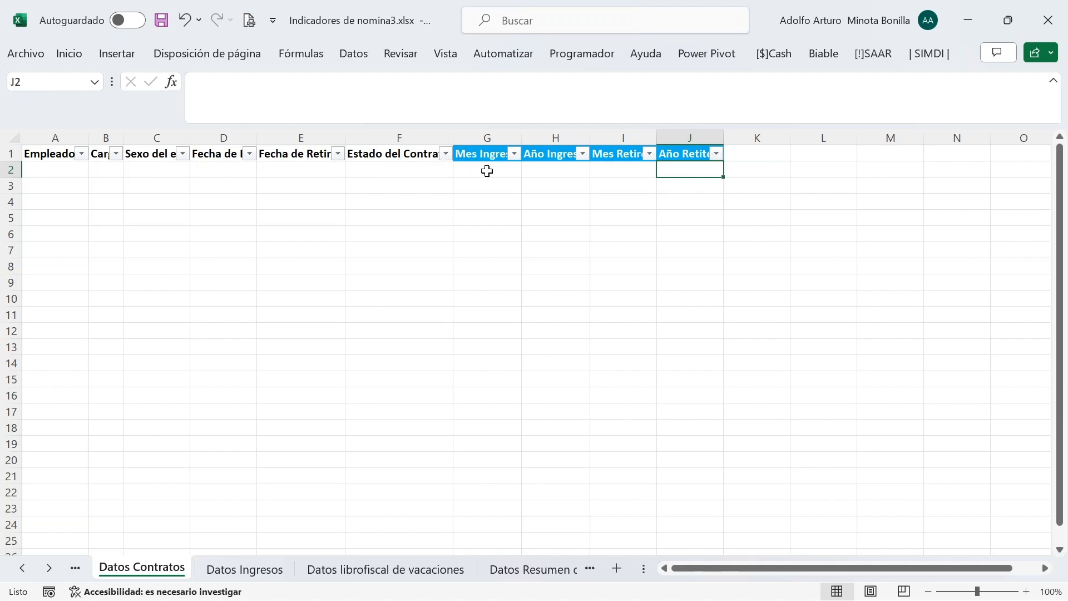
click(612, 169)
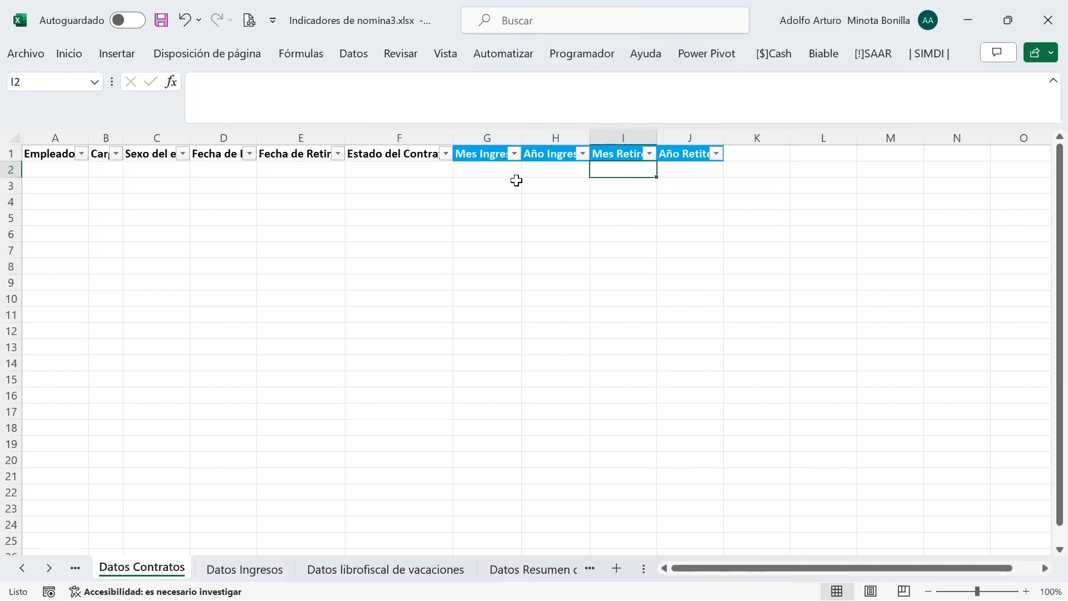
click(484, 170)
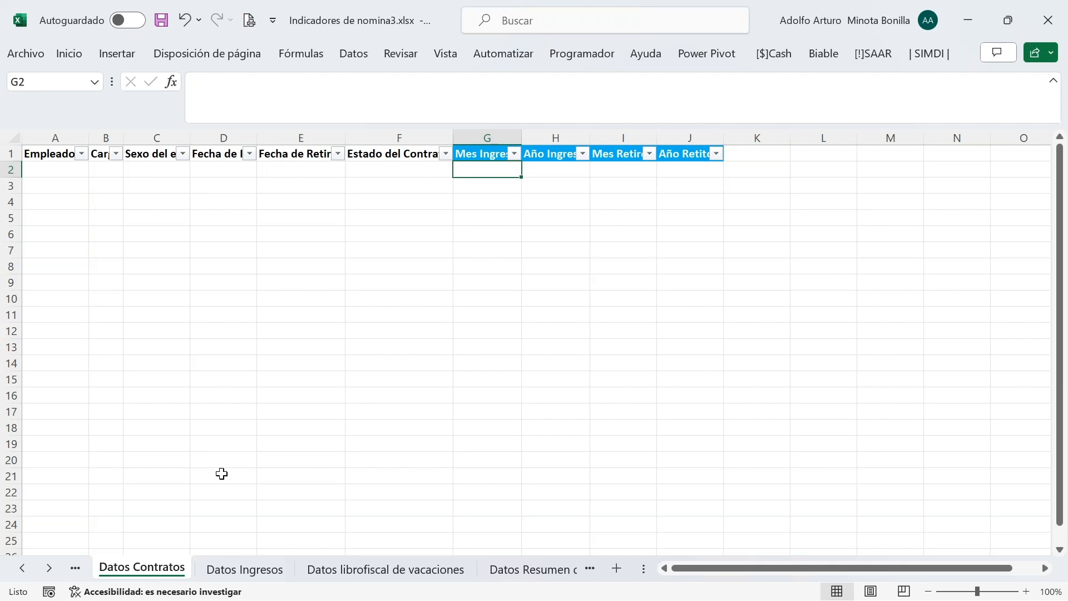
click(25, 567)
Go back to the Parametros sheet and scroll to its top
click(25, 568)
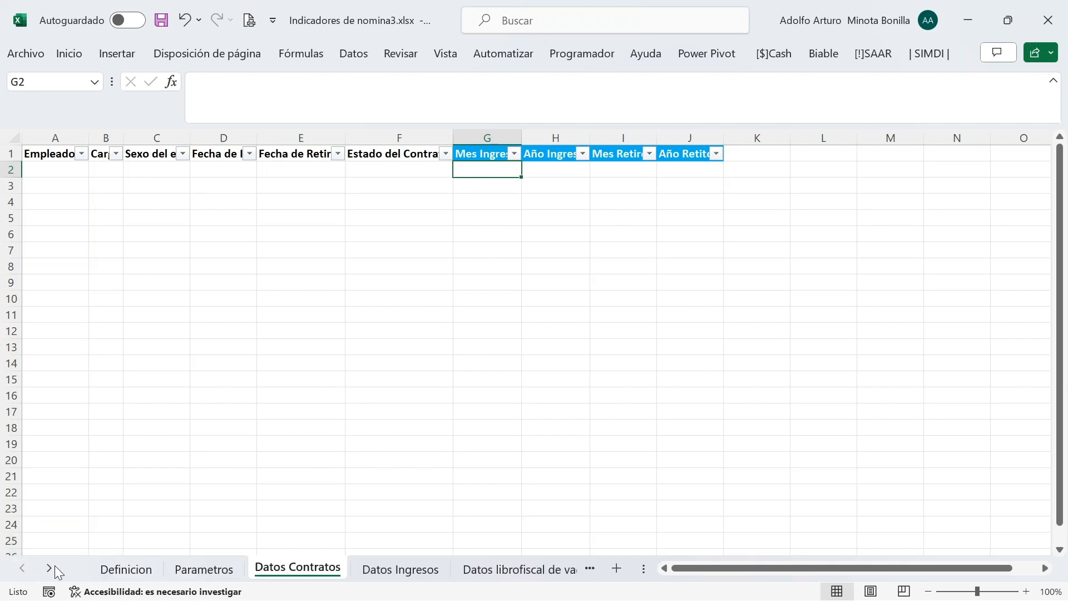
click(201, 577)
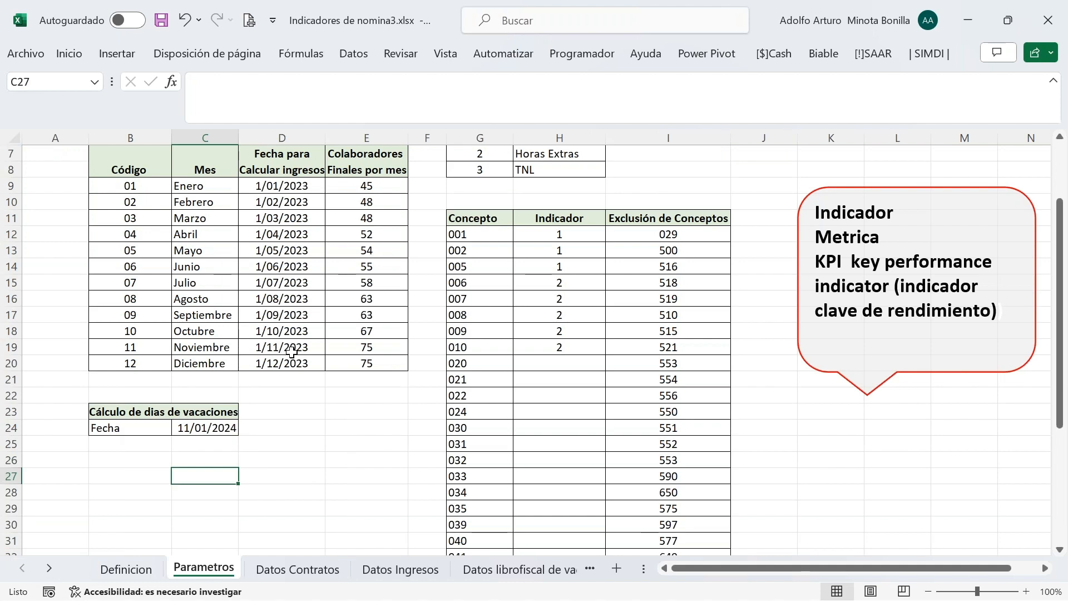
scroll(291, 351, up, 2)
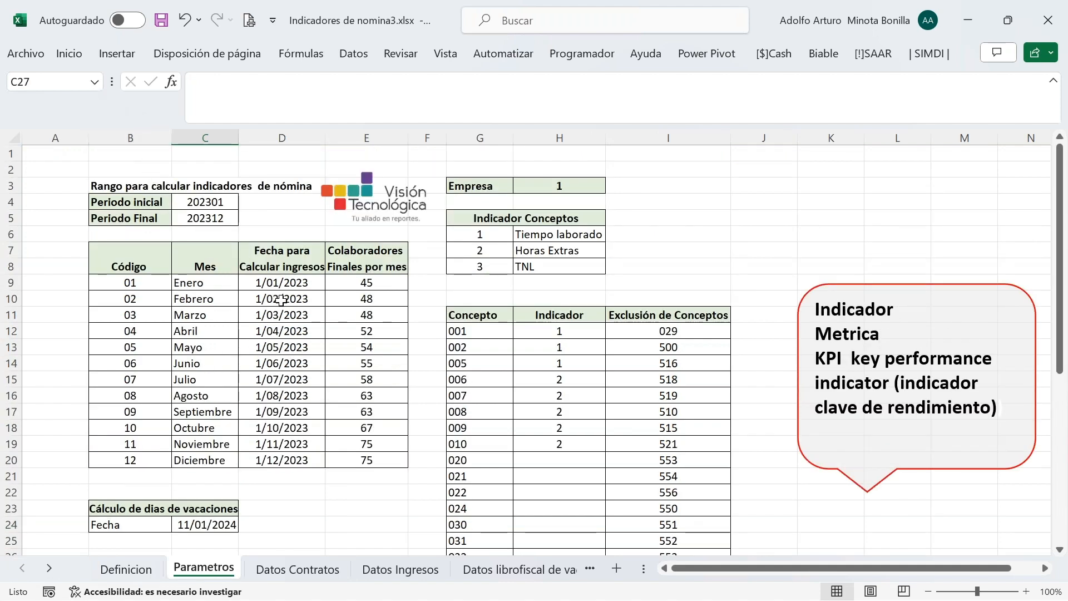
Locate the Meses and Conceptos named ranges through the Name Box list
click(94, 83)
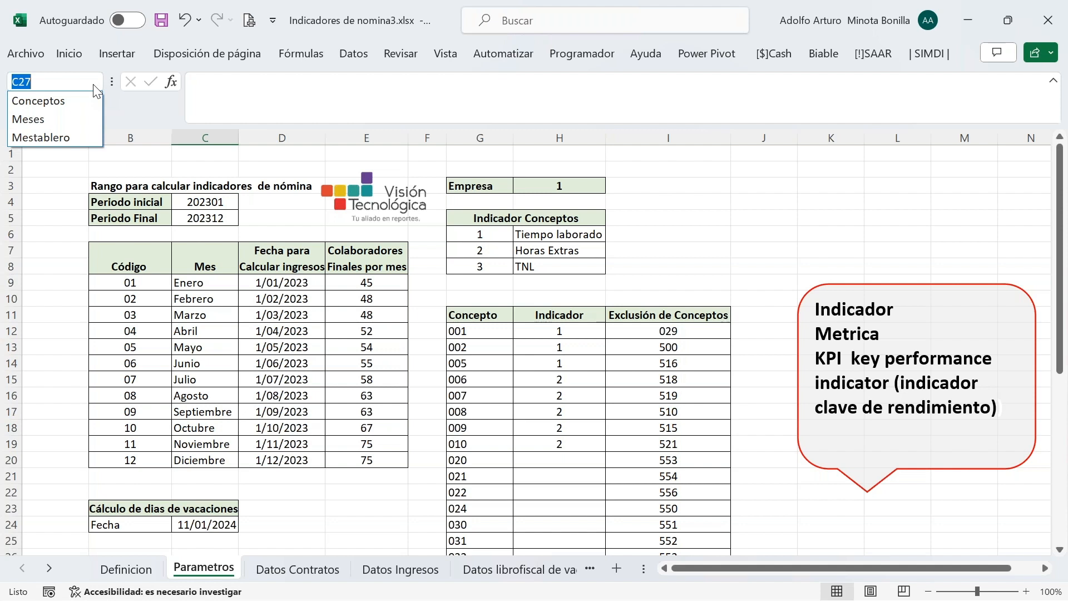
click(20, 121)
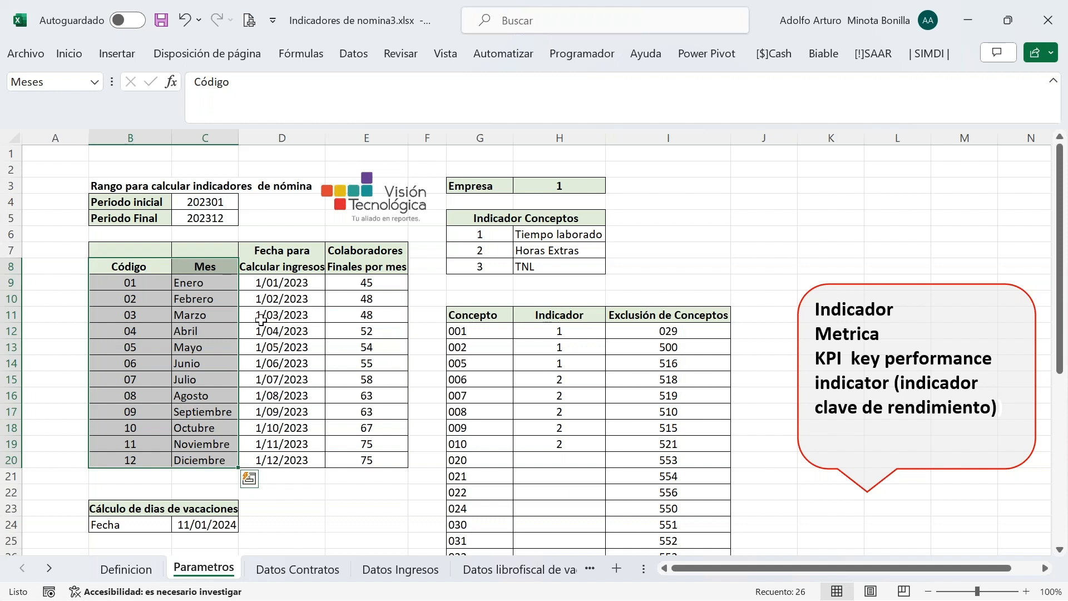
click(203, 295)
click(95, 82)
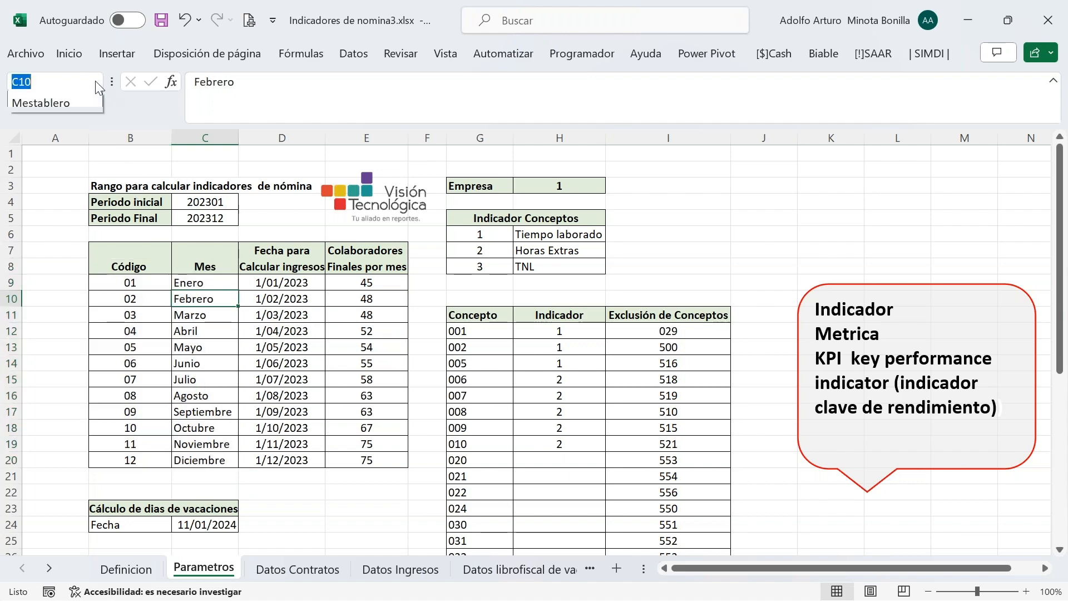
click(69, 102)
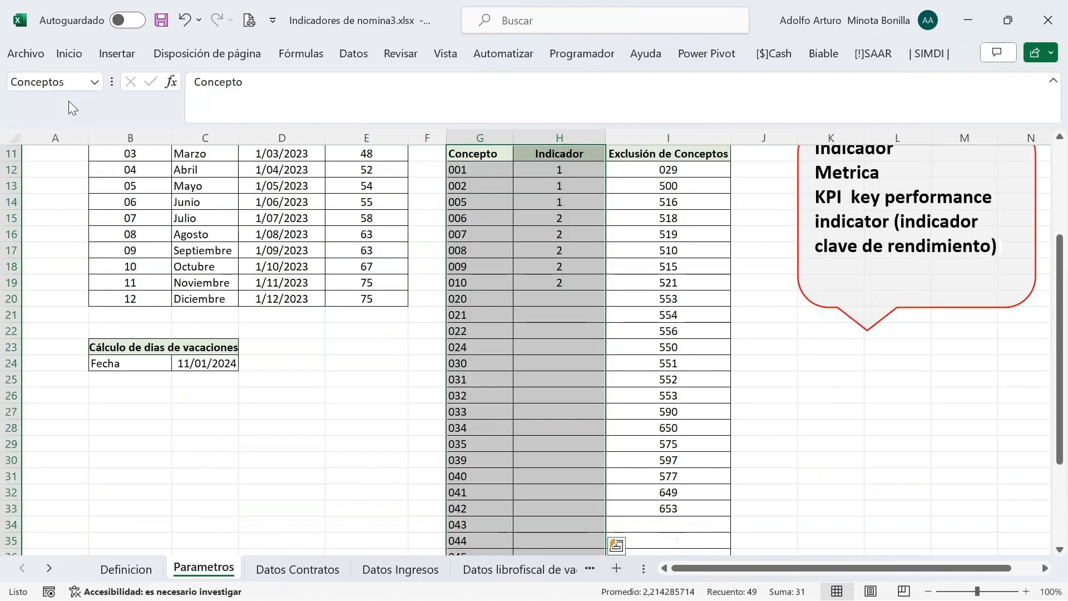
click(93, 82)
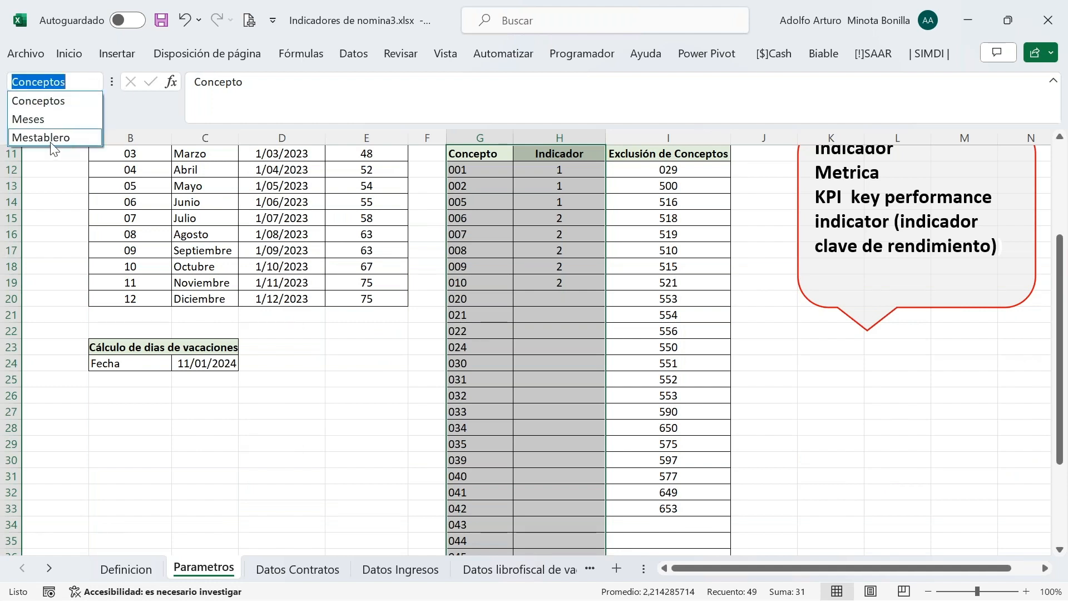
click(290, 408)
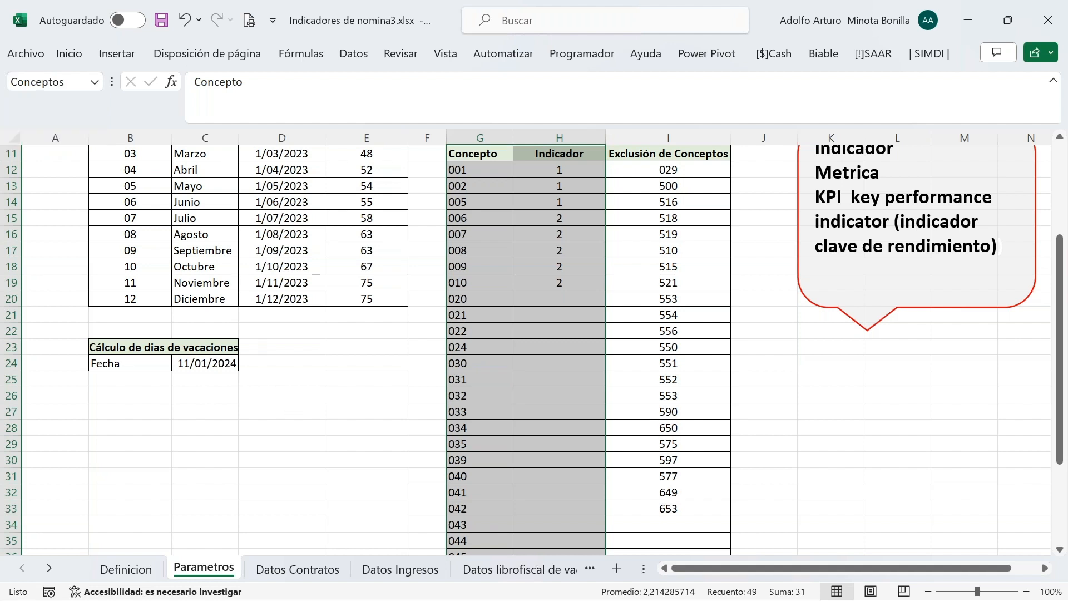
From D2 on Datos Contratos, open Biable's Listado settings and check the Parametros!$H$3 Empresa condition
click(300, 569)
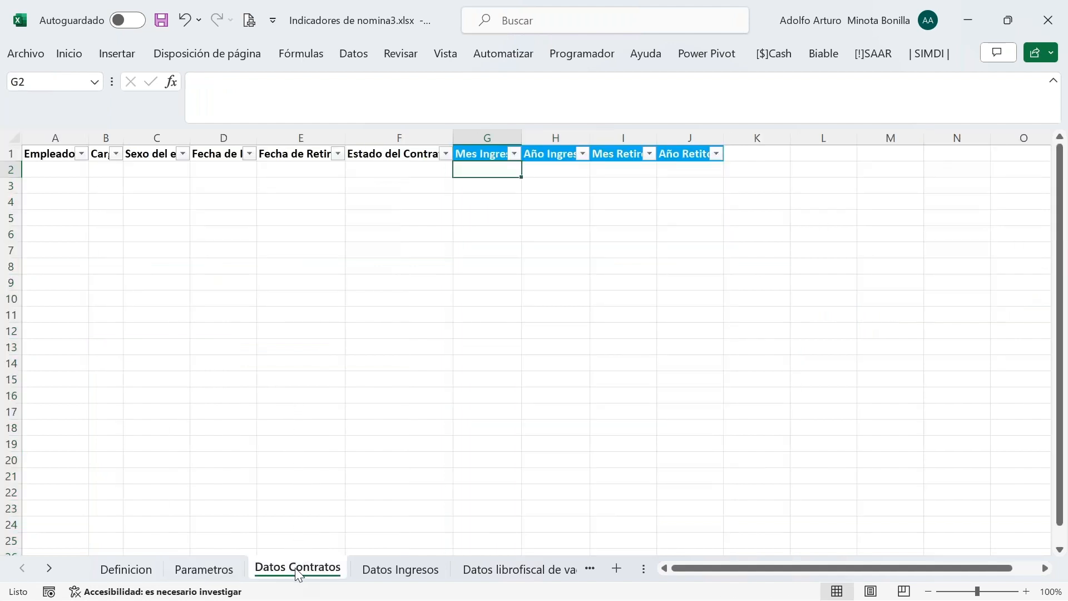
click(228, 170)
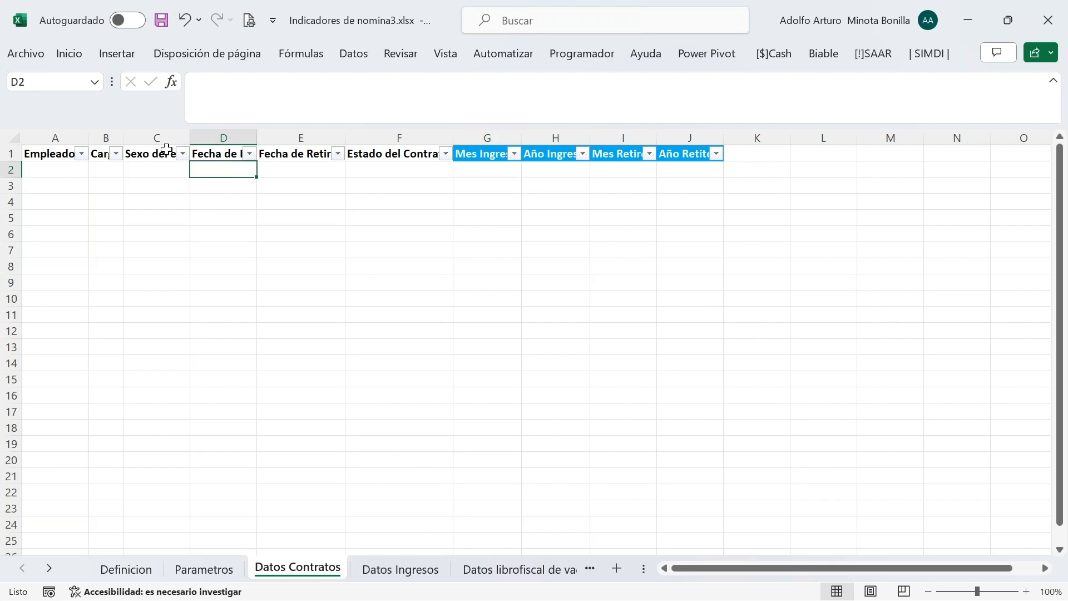
click(813, 58)
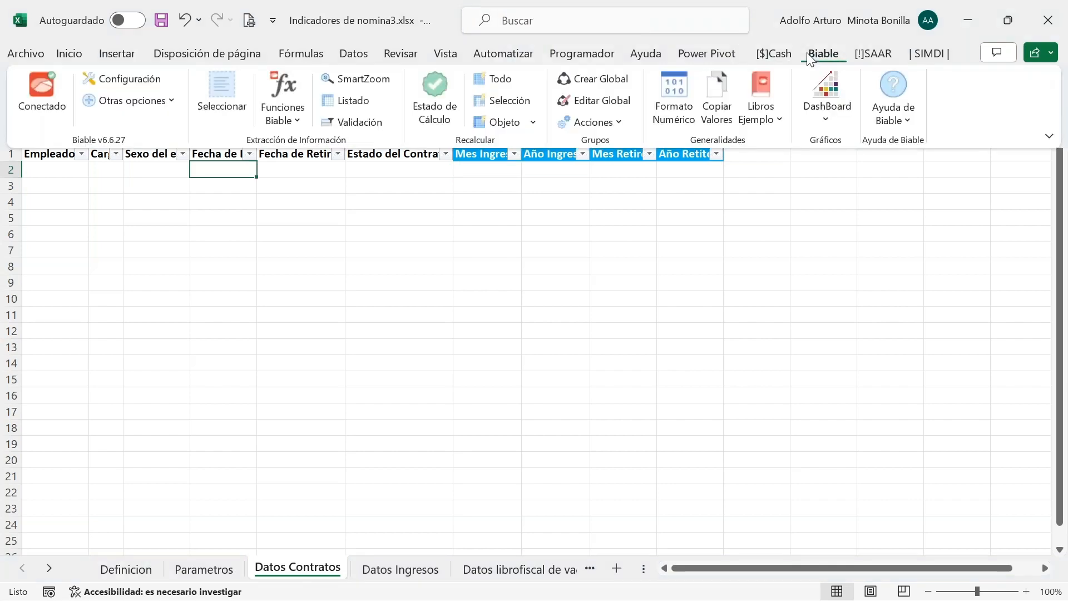
click(363, 107)
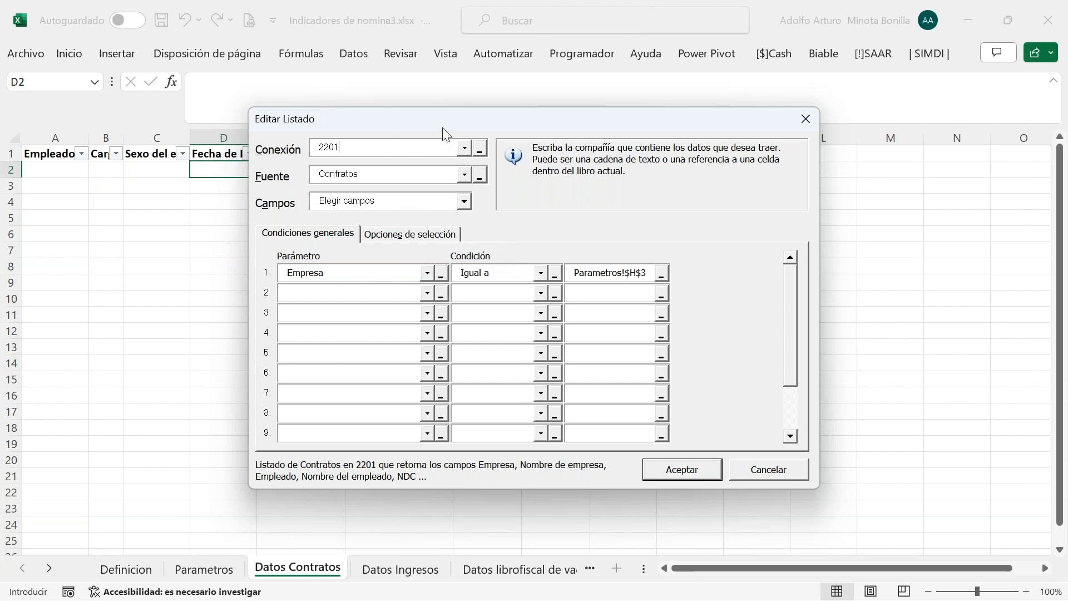
drag(459, 125, 526, 103)
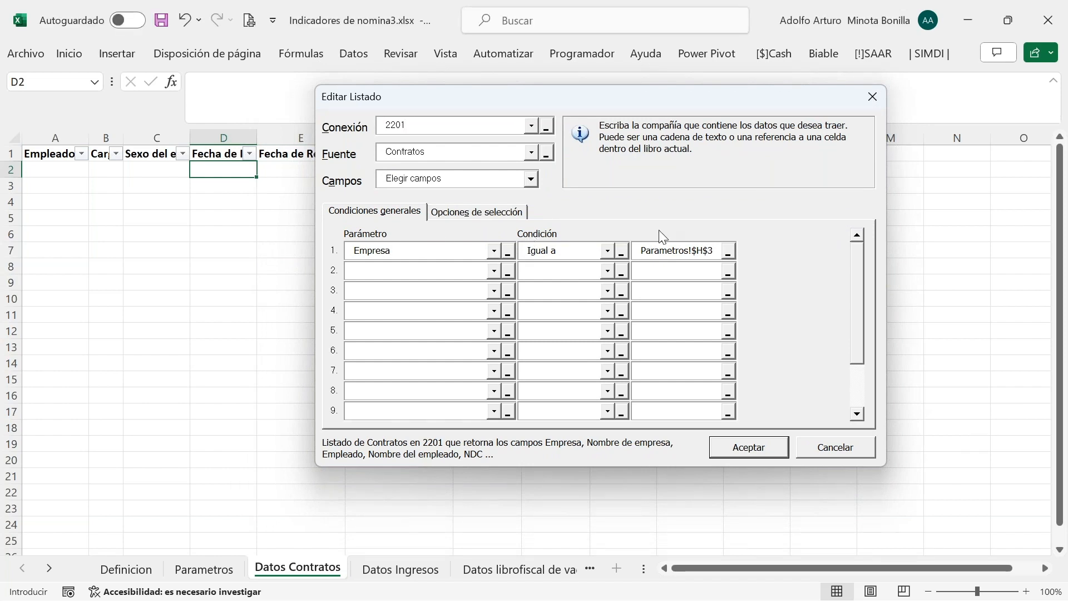
click(675, 249)
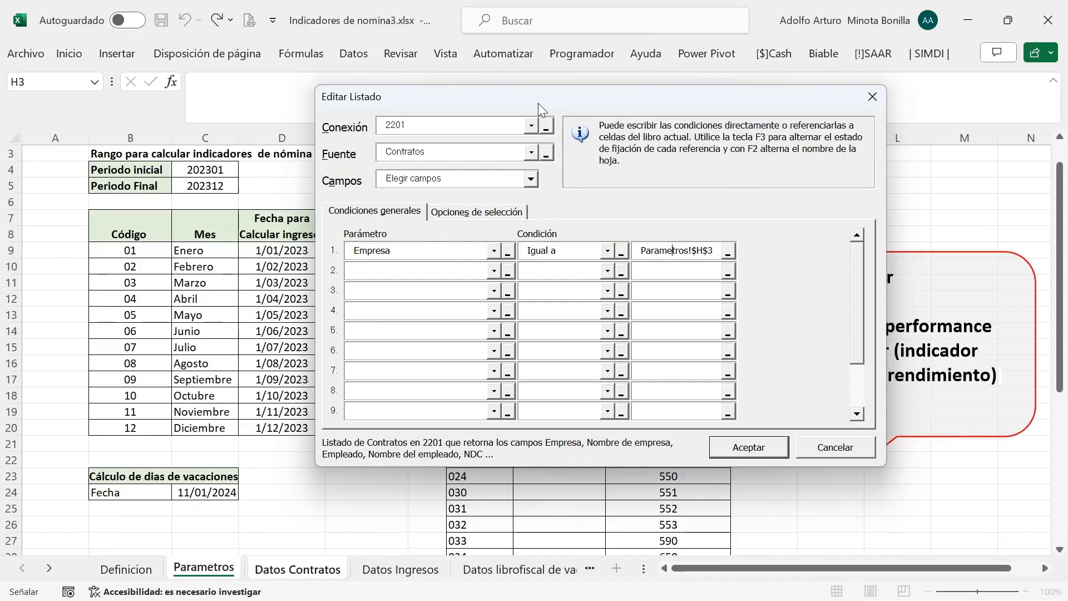
drag(538, 99, 480, 98)
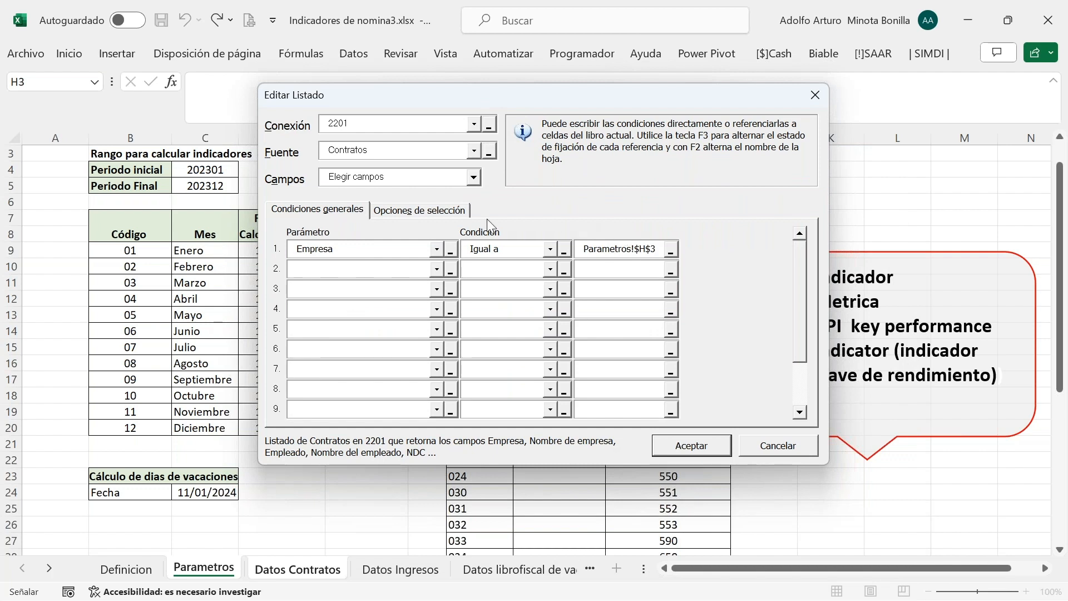
Review the checked fields under Opciones de selección and run the contracts extraction with Aceptar
click(426, 211)
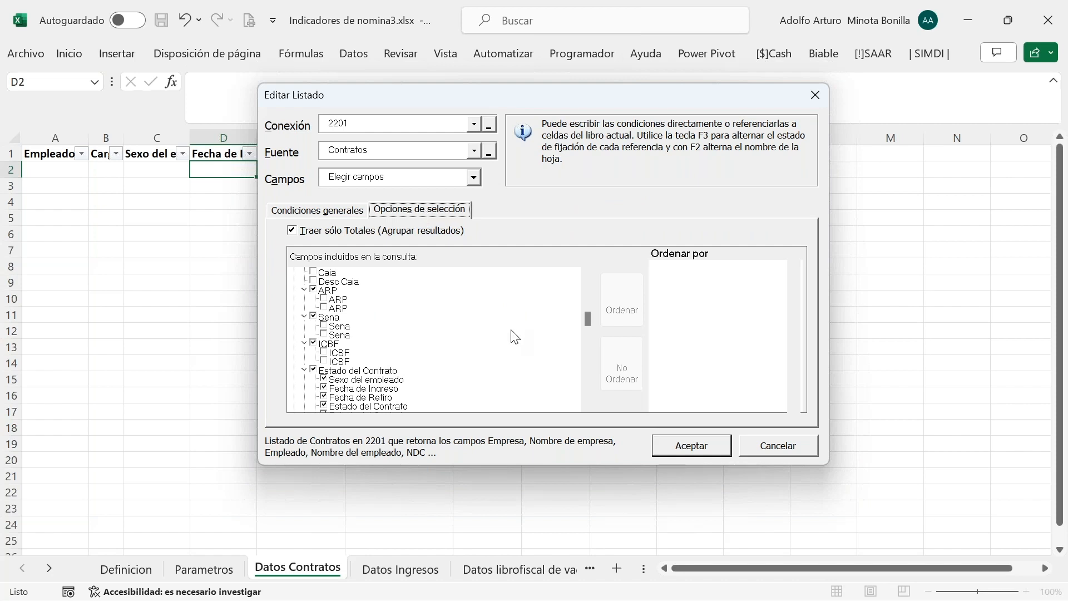
drag(588, 322, 588, 281)
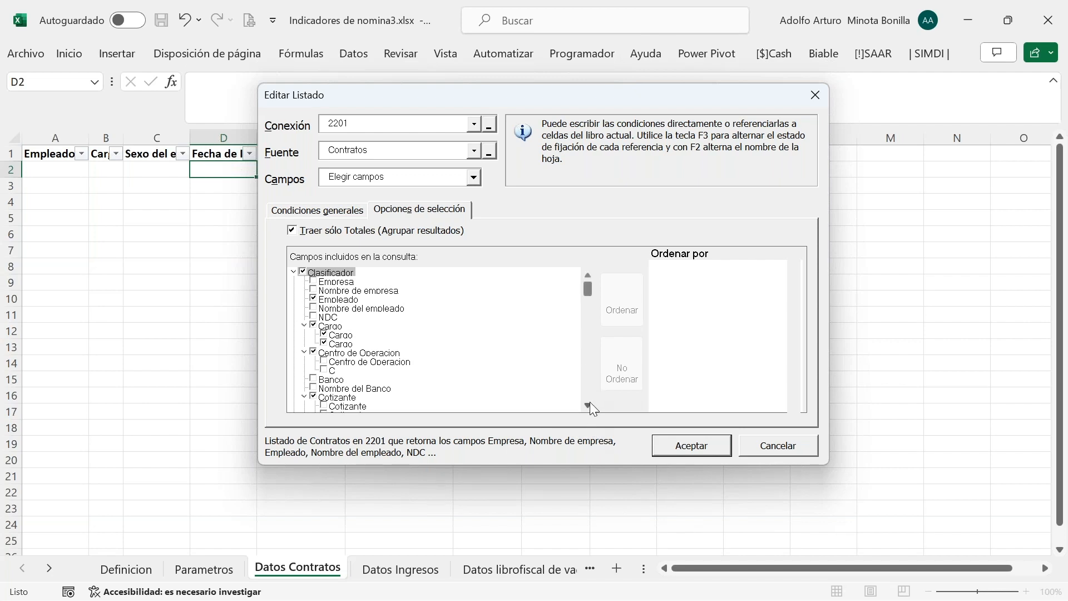
scroll(590, 402, down, 4)
scroll(590, 403, down, 15)
scroll(590, 401, down, 6)
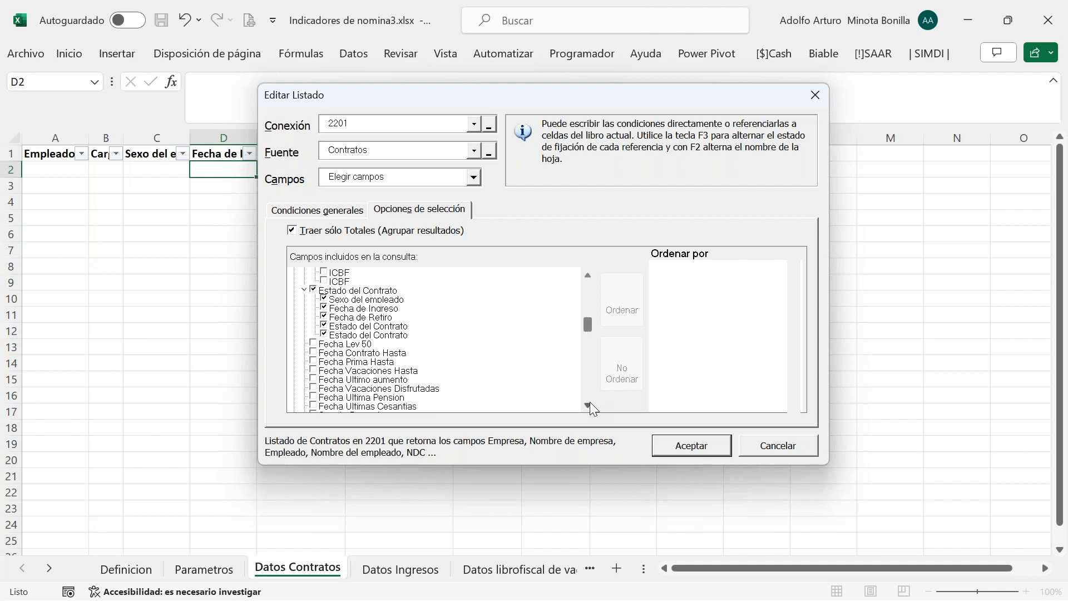
scroll(588, 402, down, 5)
scroll(588, 403, down, 10)
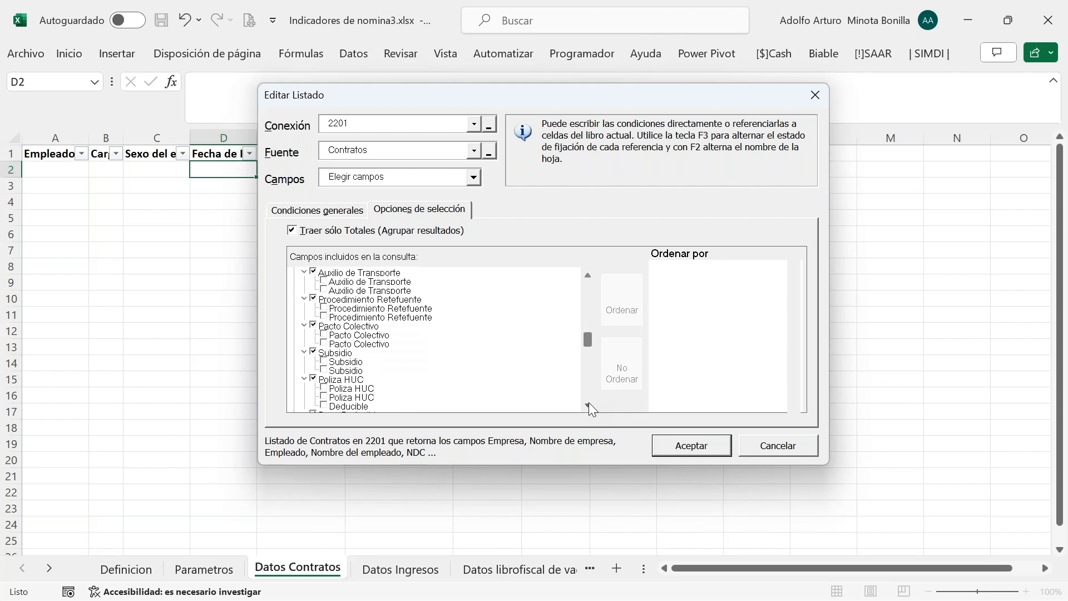
scroll(588, 402, down, 10)
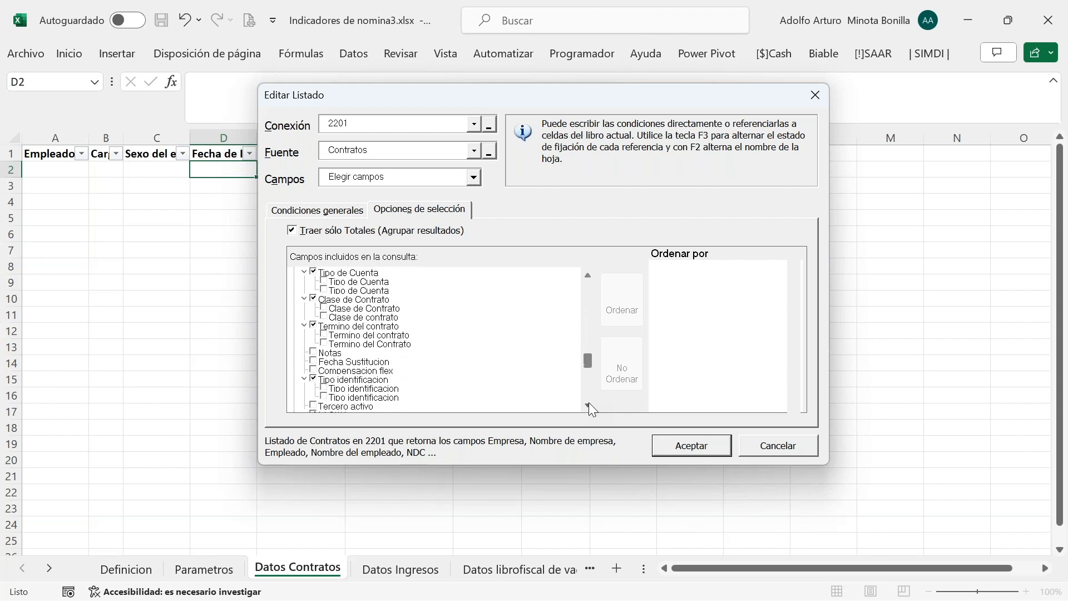
scroll(589, 402, down, 8)
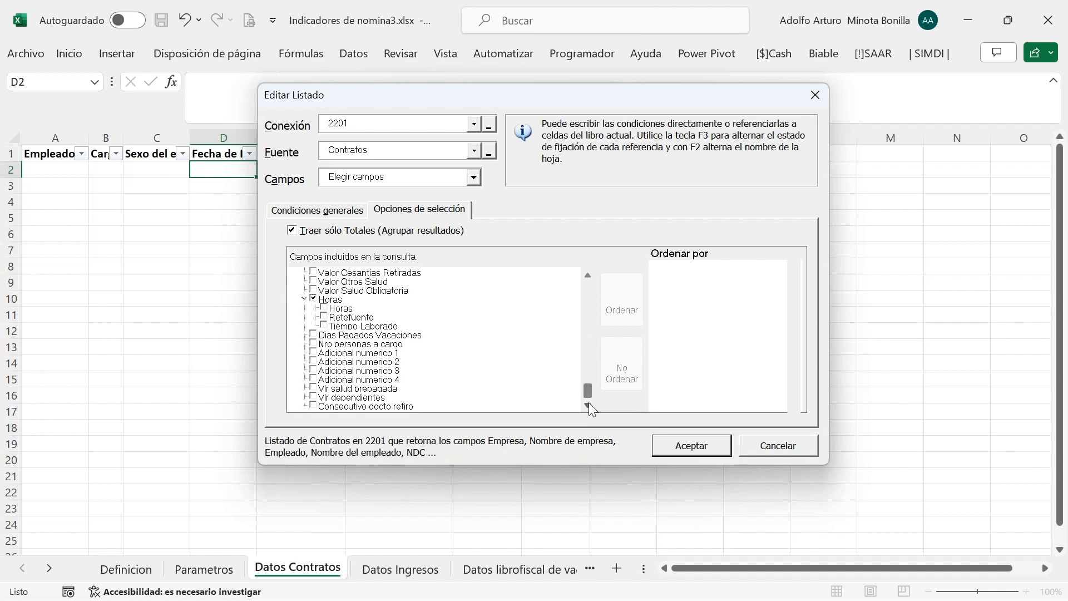
click(692, 447)
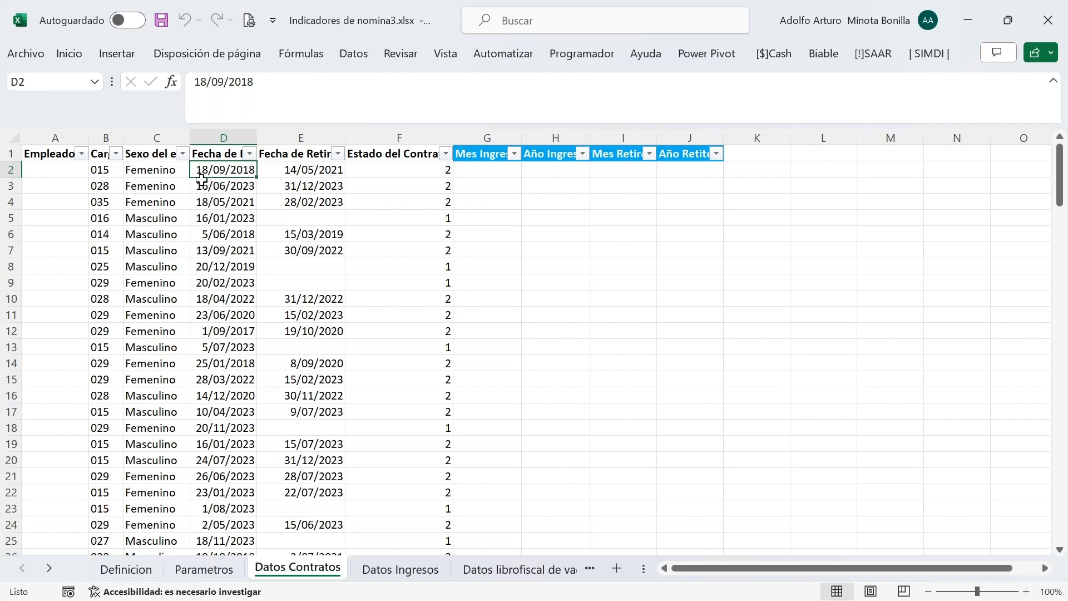
click(168, 173)
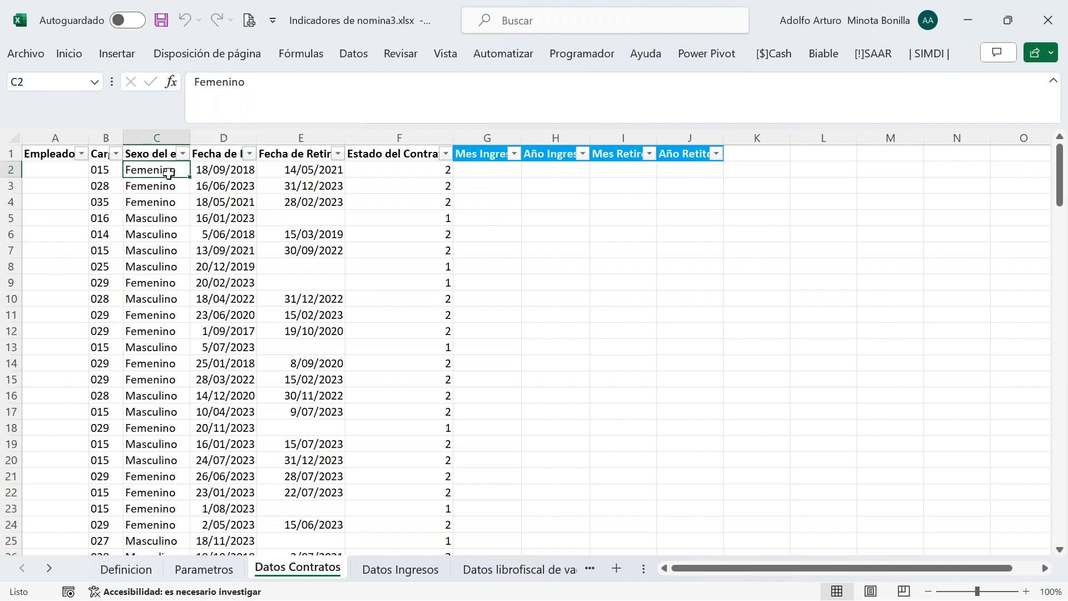
click(231, 173)
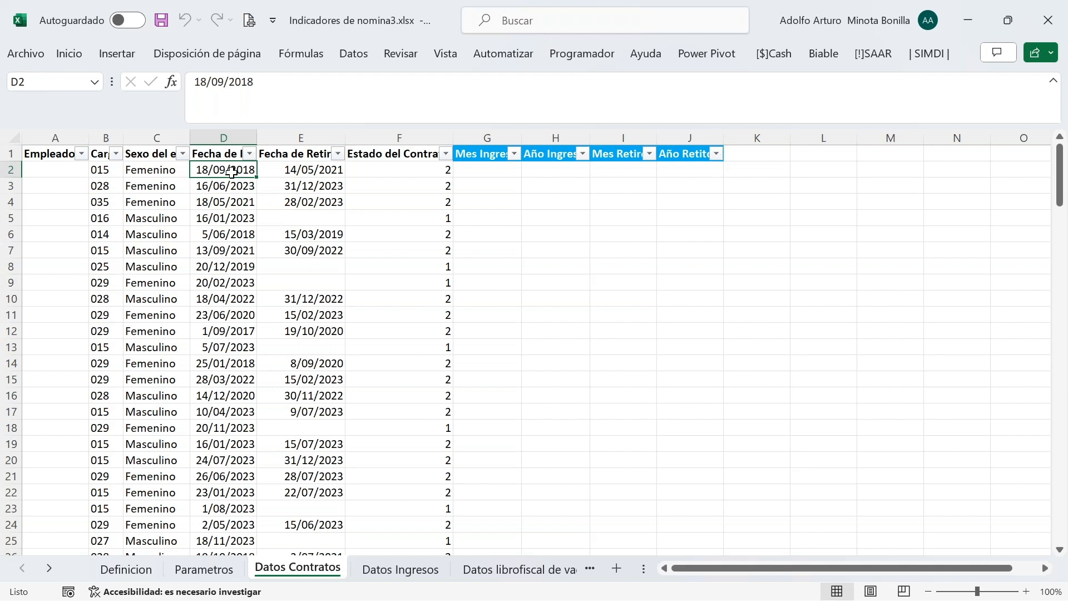
click(321, 173)
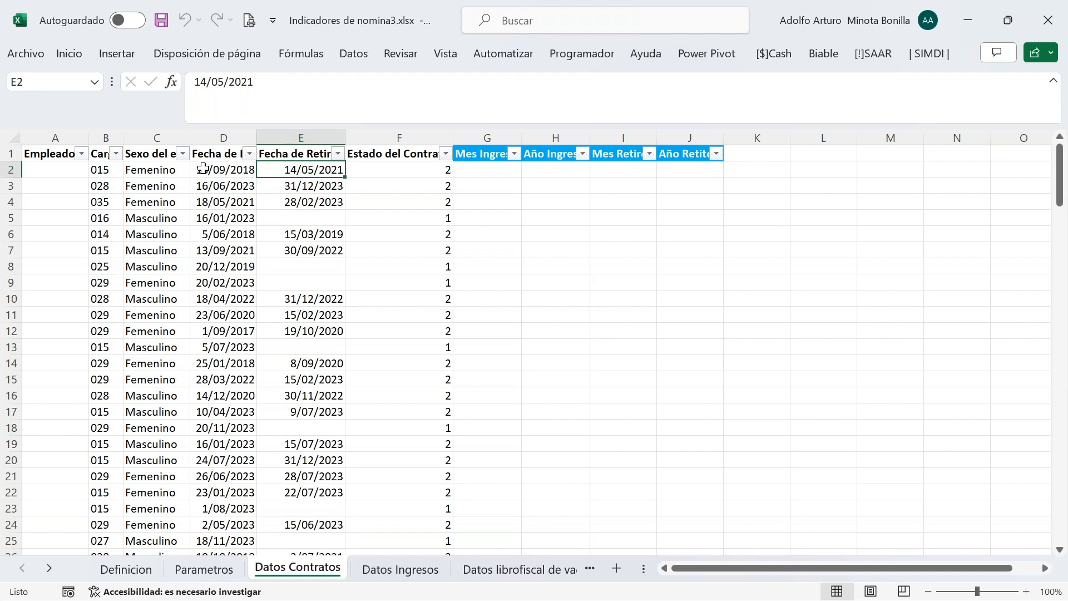
click(375, 168)
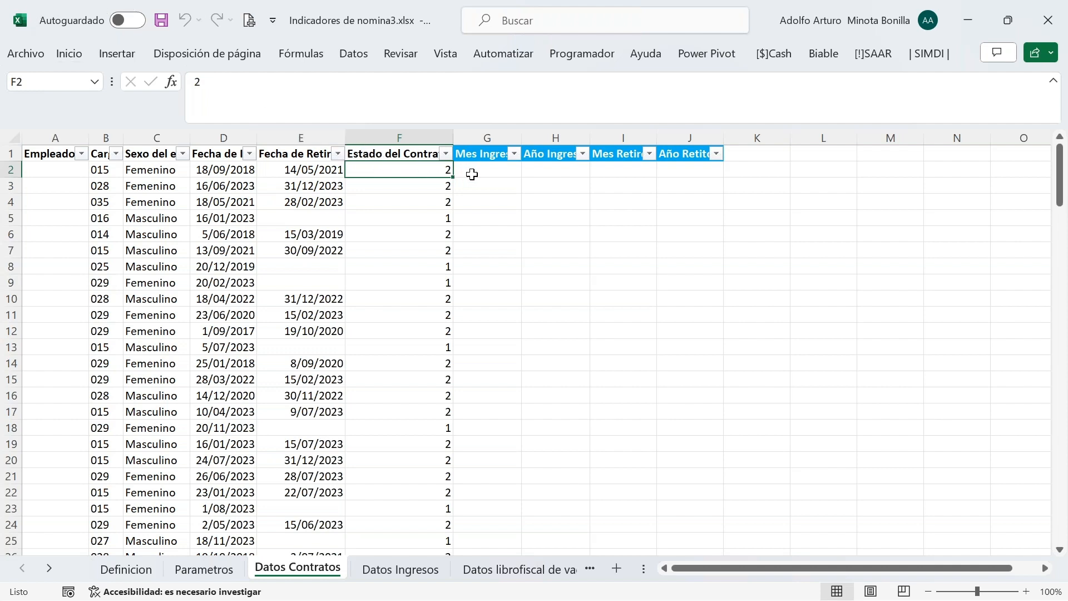
click(471, 174)
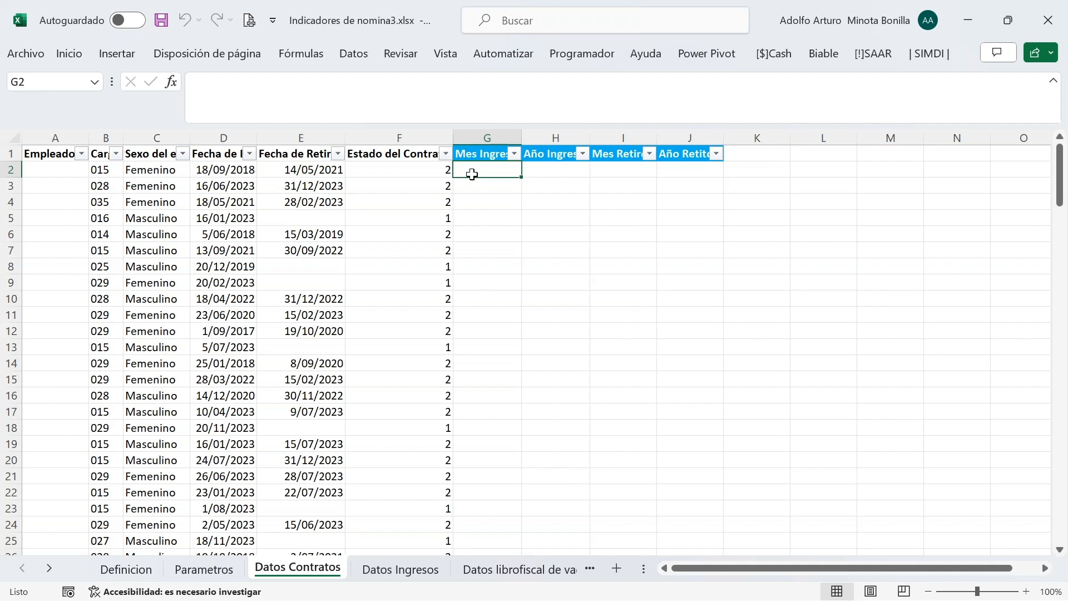
Enter =MES(D2) in G2 to get the hire month number
text(=mes)
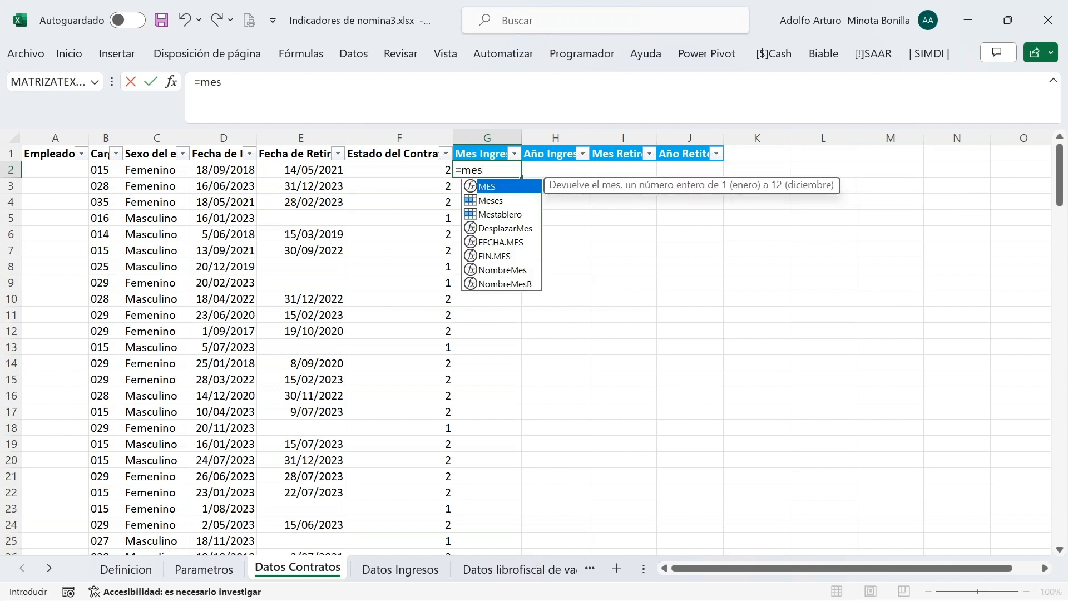
key(Tab)
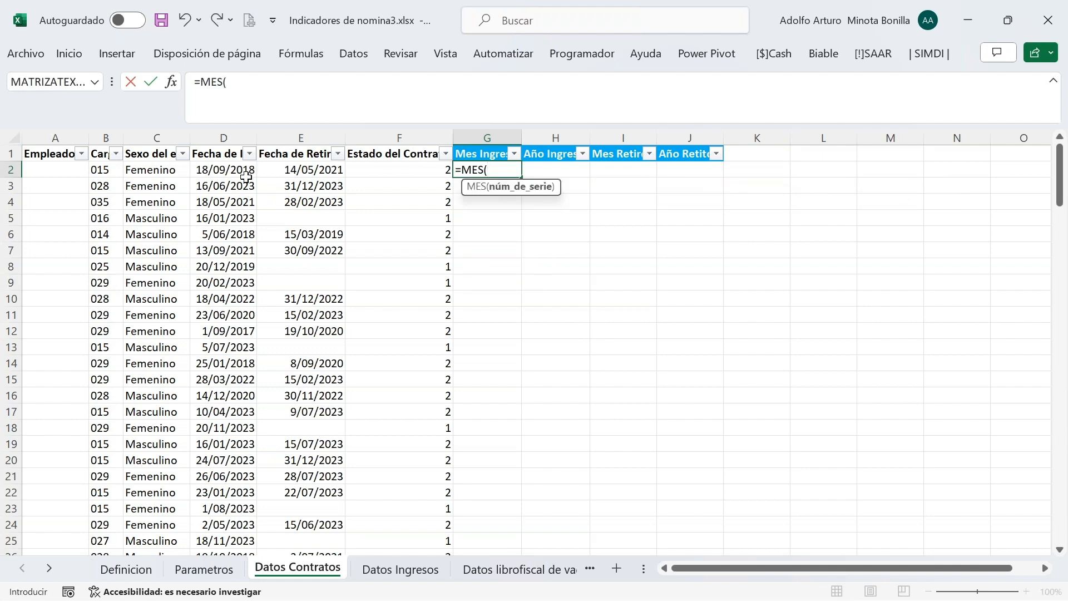
click(237, 173)
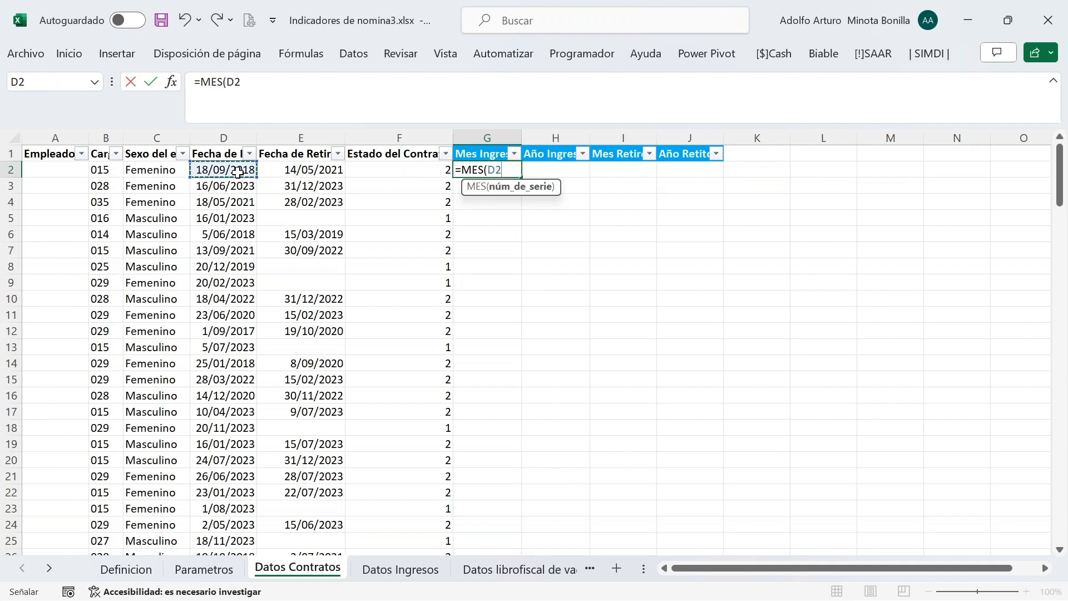
key(Return)
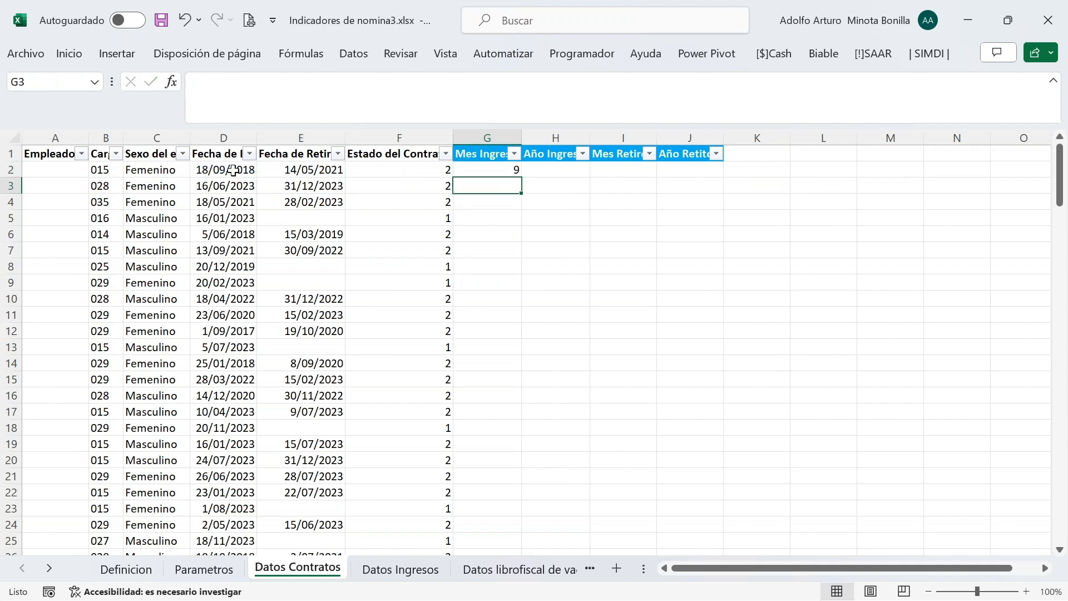
click(502, 170)
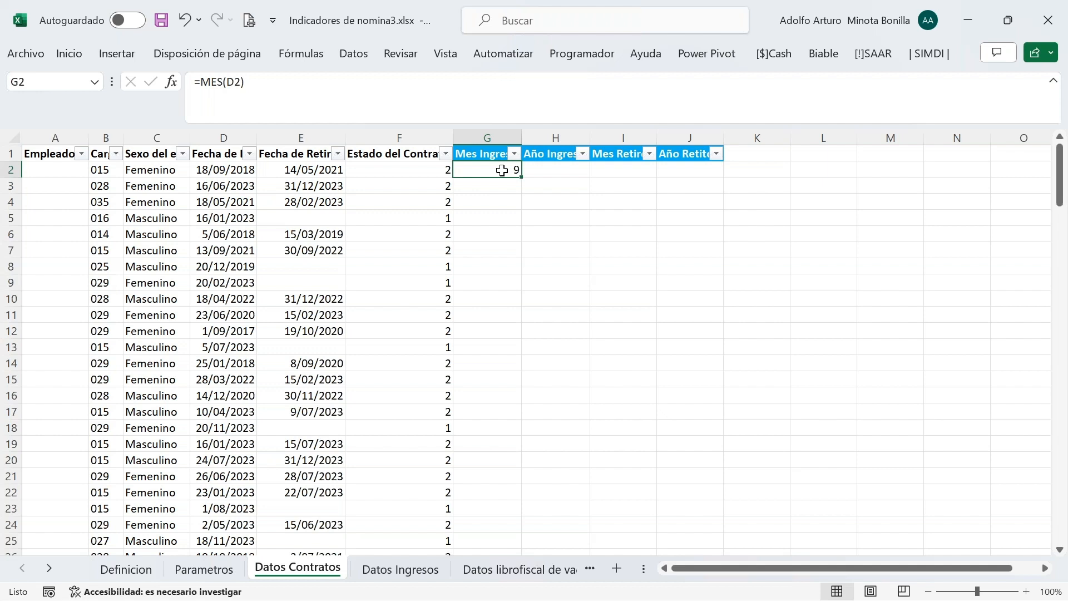
Wrap the G2 formula as =TEXTO(MES(D2);"00") so it shows 09
click(201, 86)
text(te)
key(BackSpace)
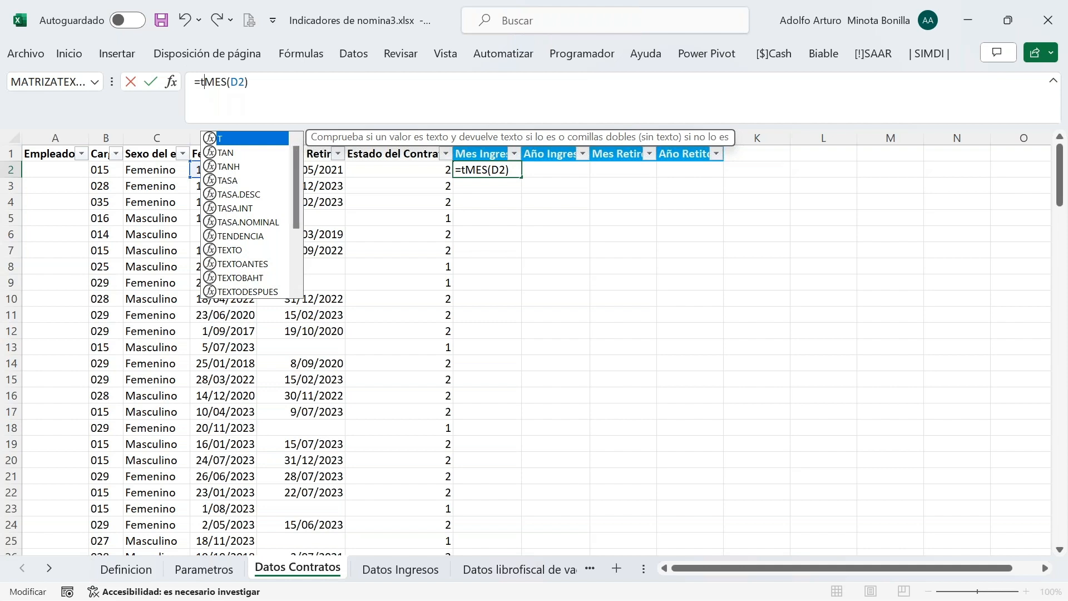
text(exto)
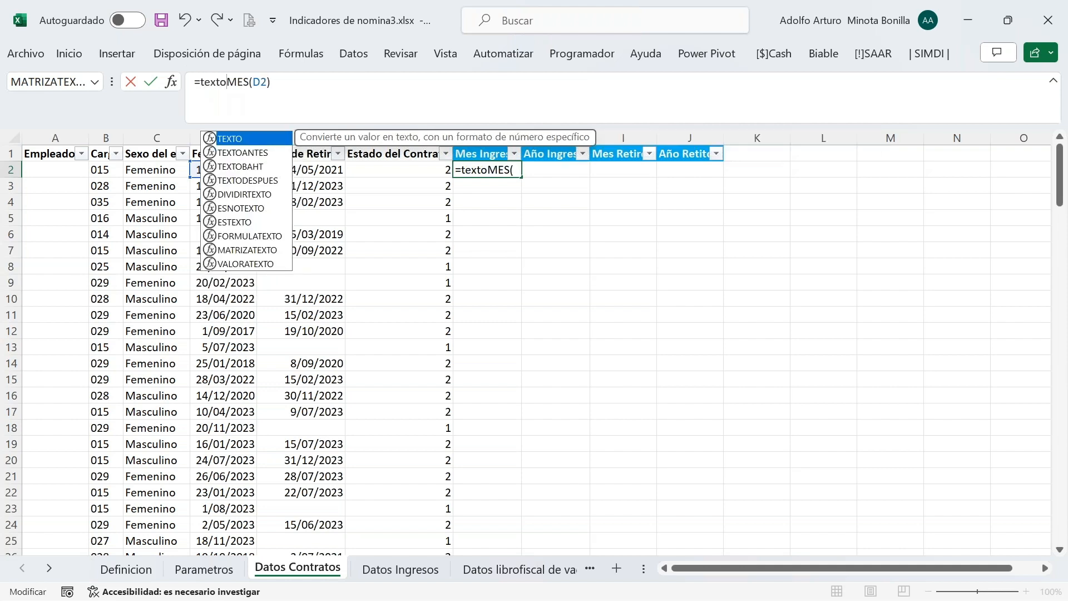
key(Tab)
click(290, 81)
text(;)
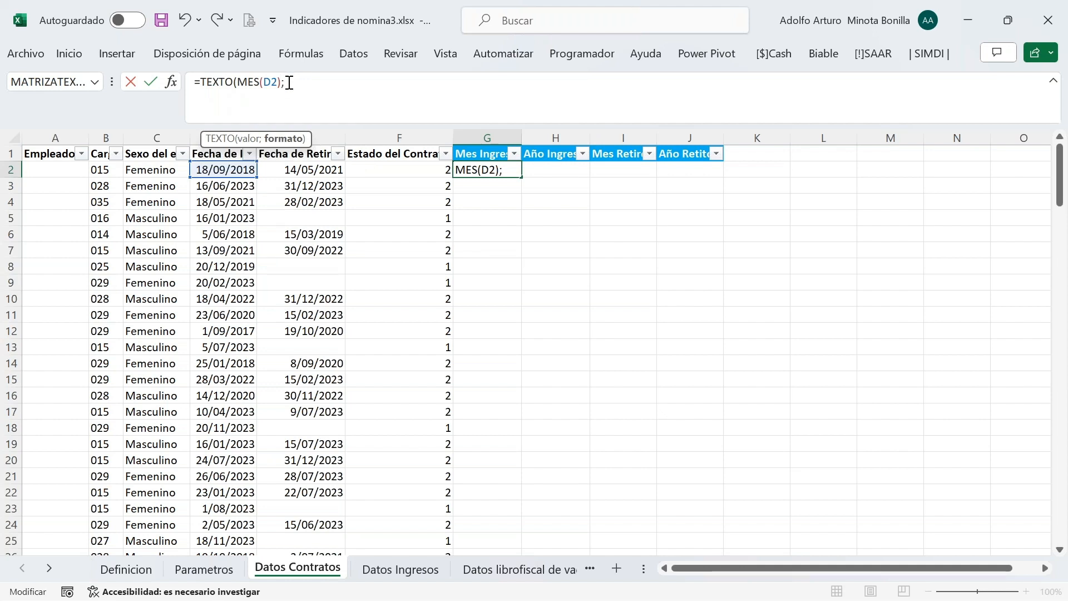
text("00"))
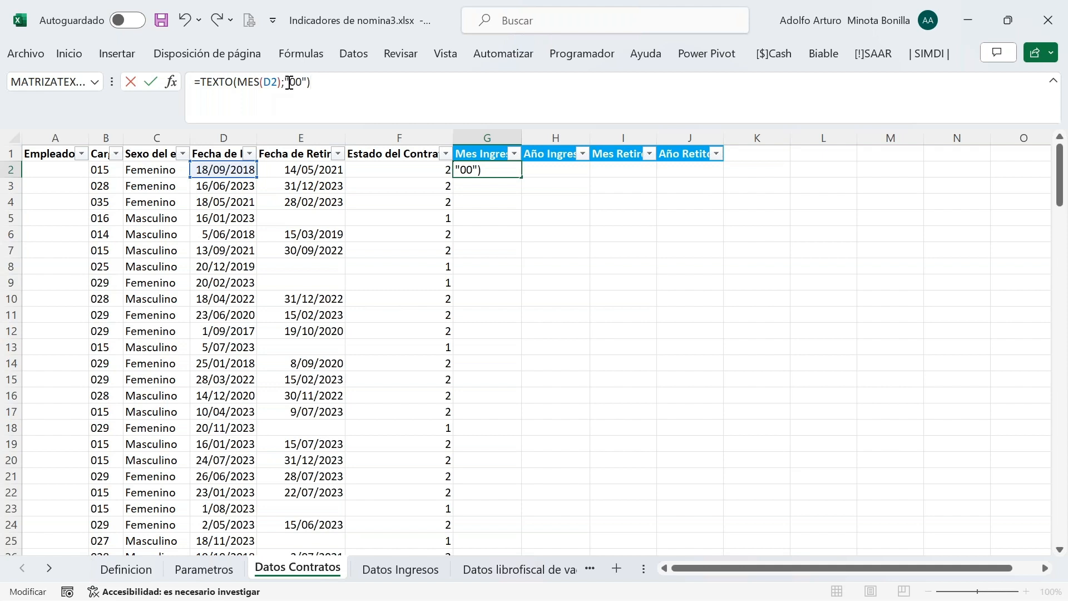
key(Return)
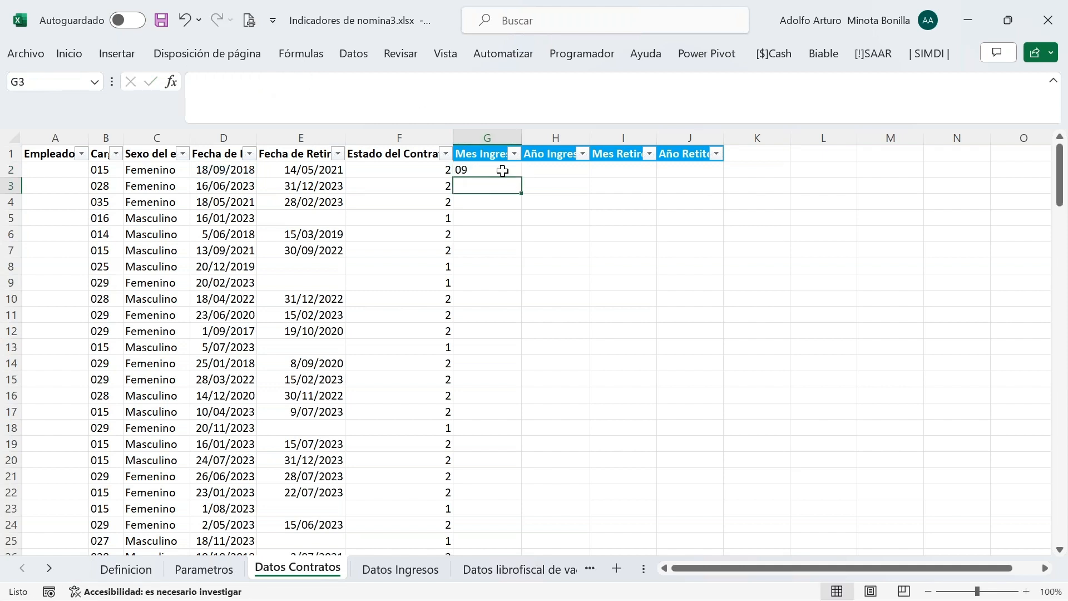
click(502, 171)
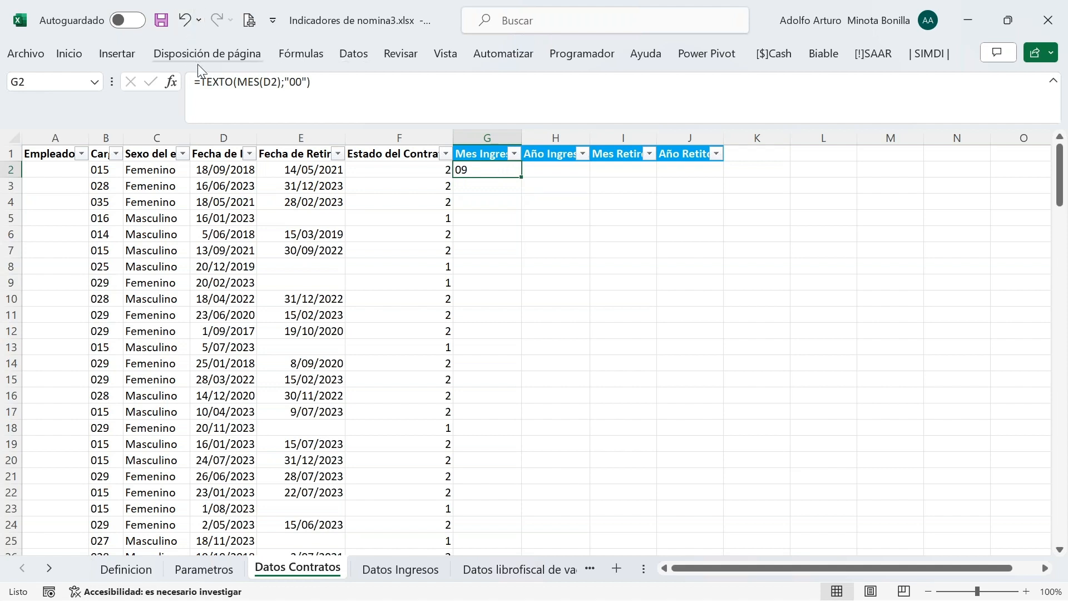
Wrap the G2 two-digit month formula inside a BUSCARV lookup
click(202, 82)
click(201, 82)
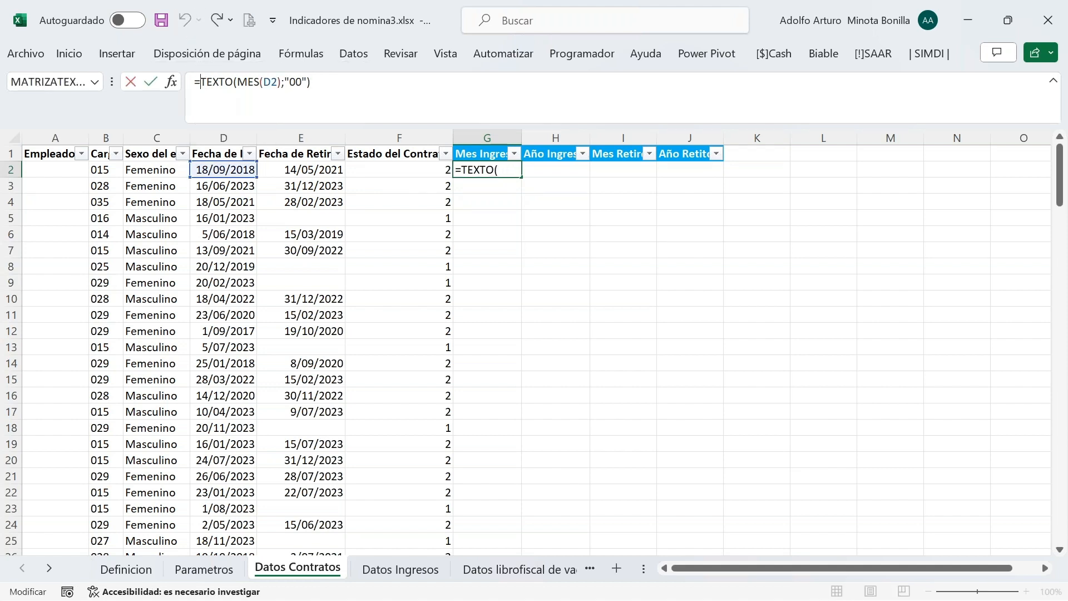
text(buscar)
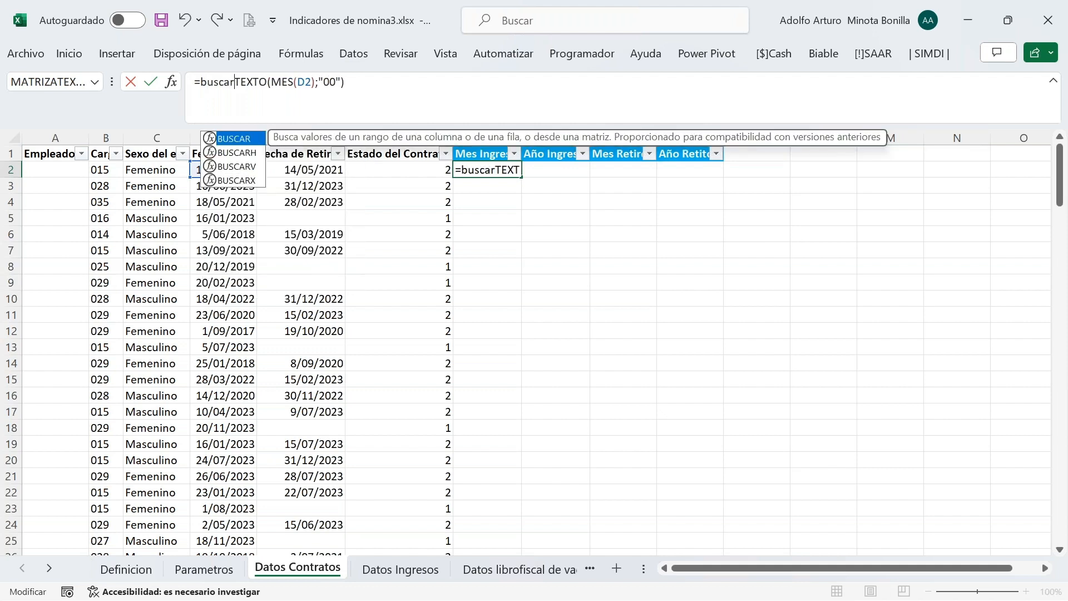
key(Down)
key(Down)
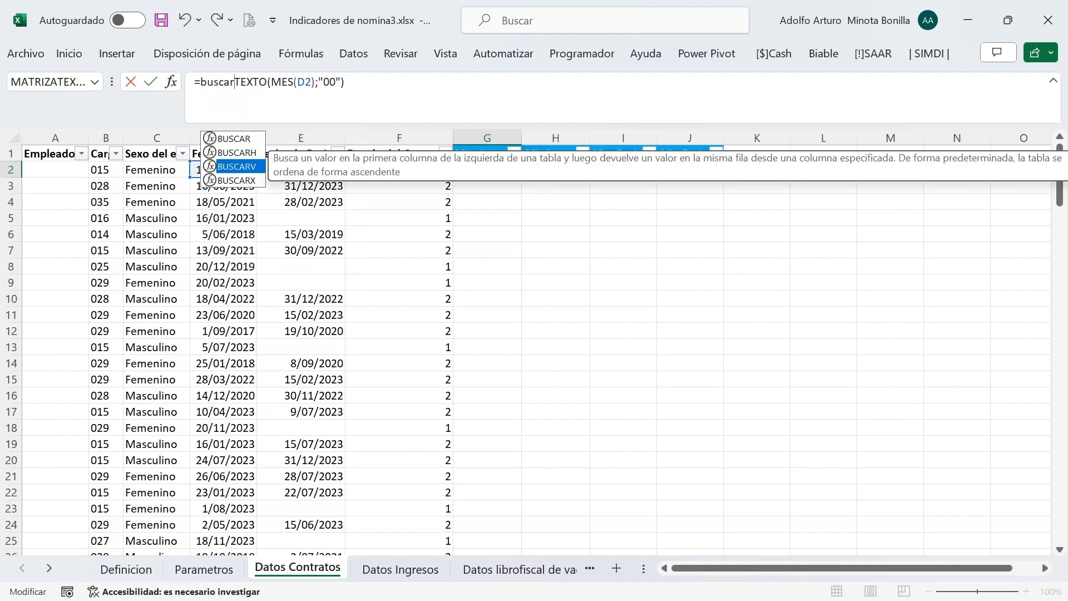
key(Tab)
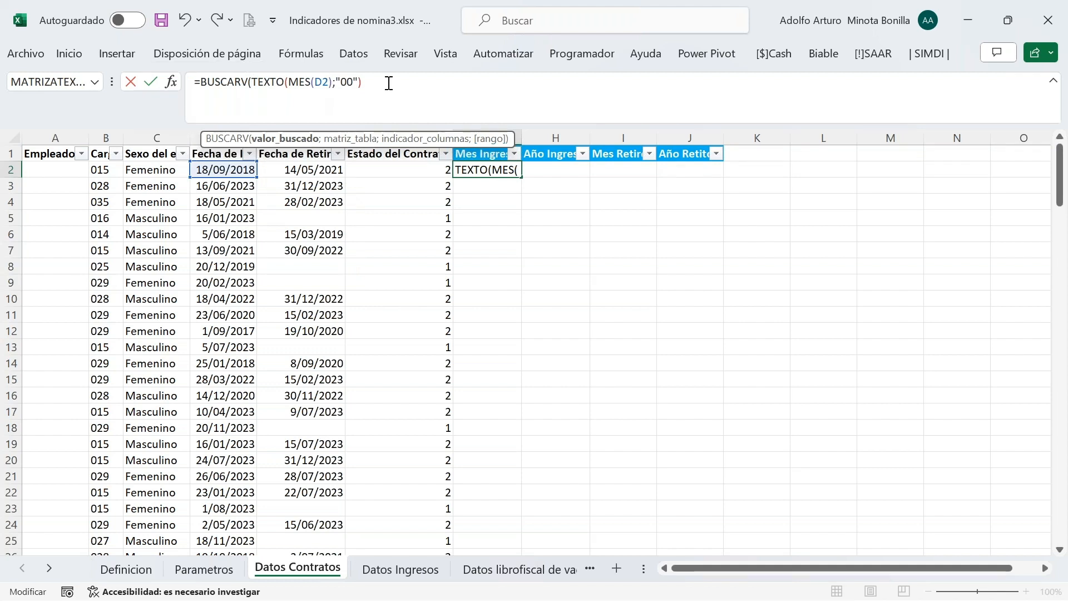
Complete the lookup with the Meses range, column 2 and exact match 0, giving Septiembre
click(379, 82)
text(;)
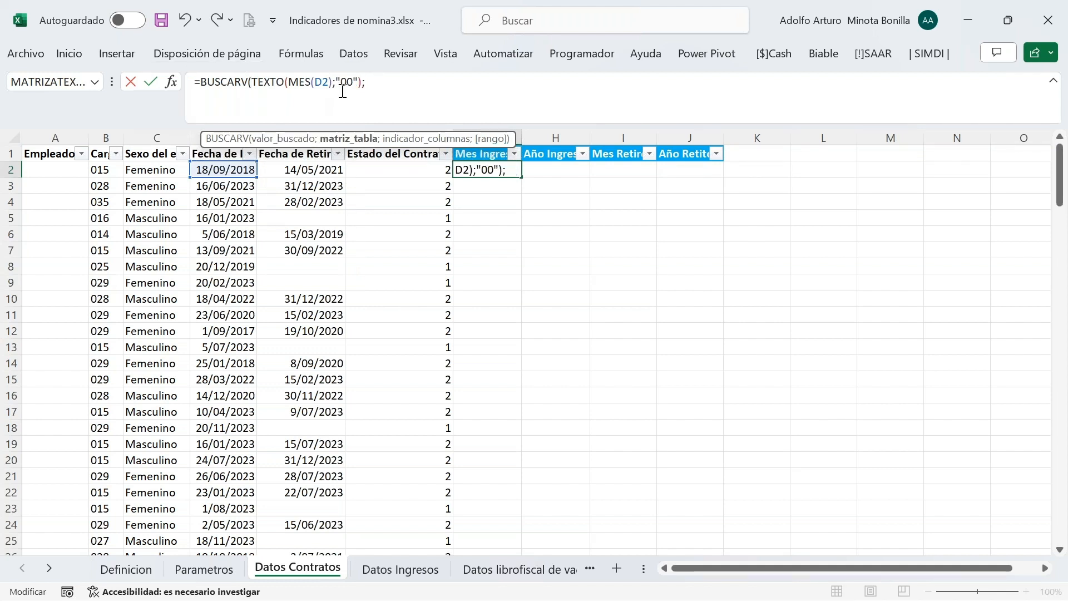
text(mes)
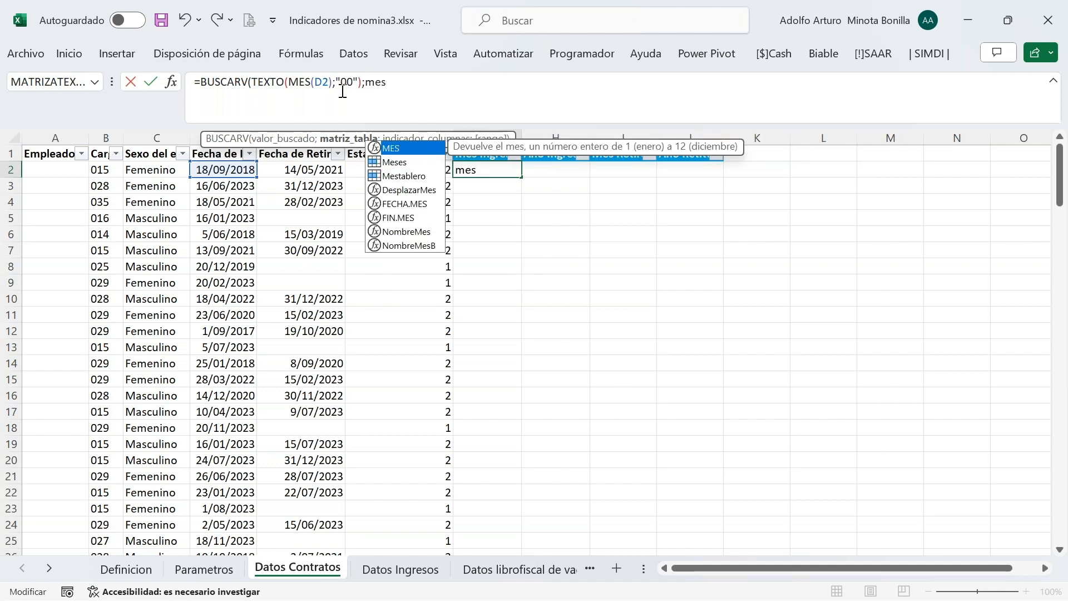
key(Down)
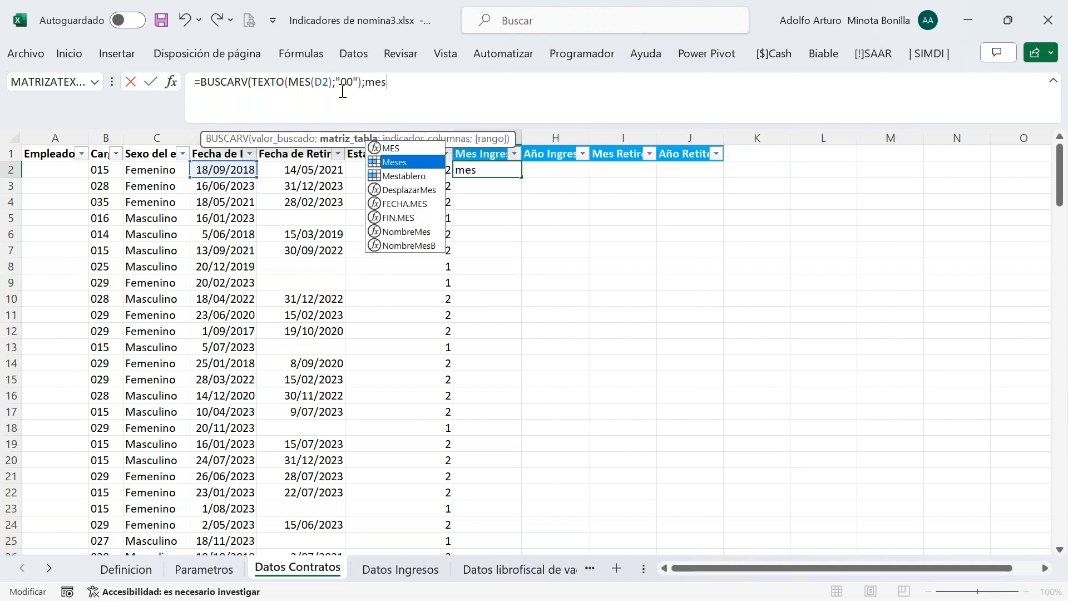
key(Tab)
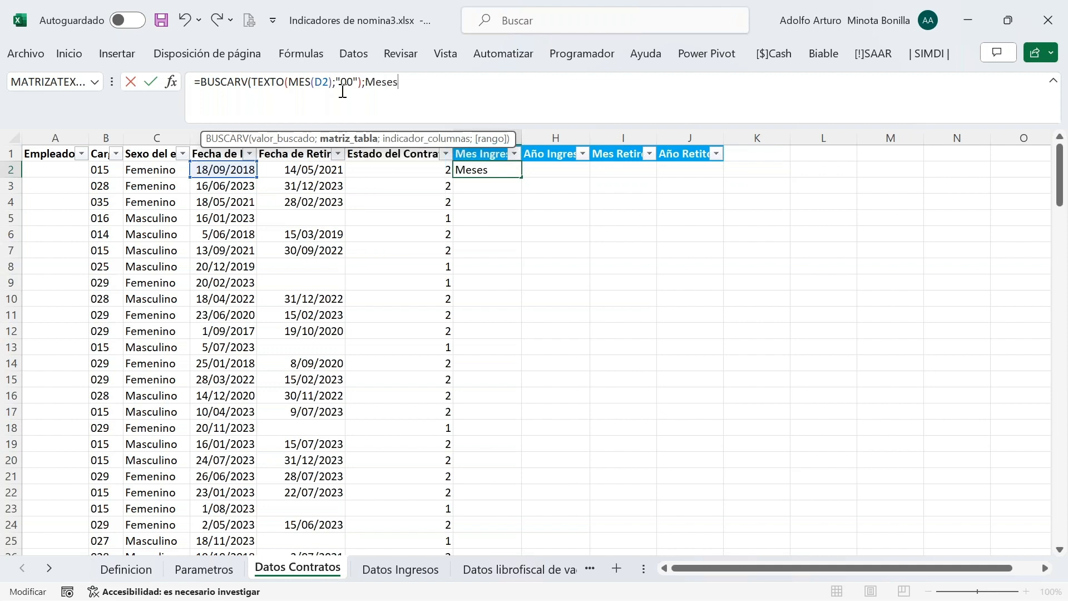
text(;)
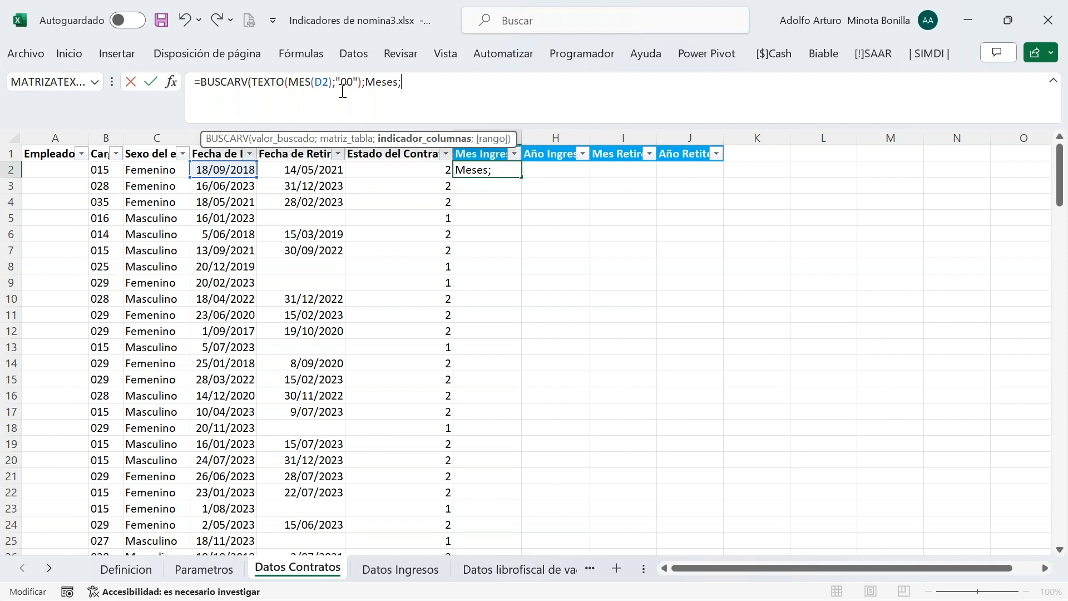
text(2;0))
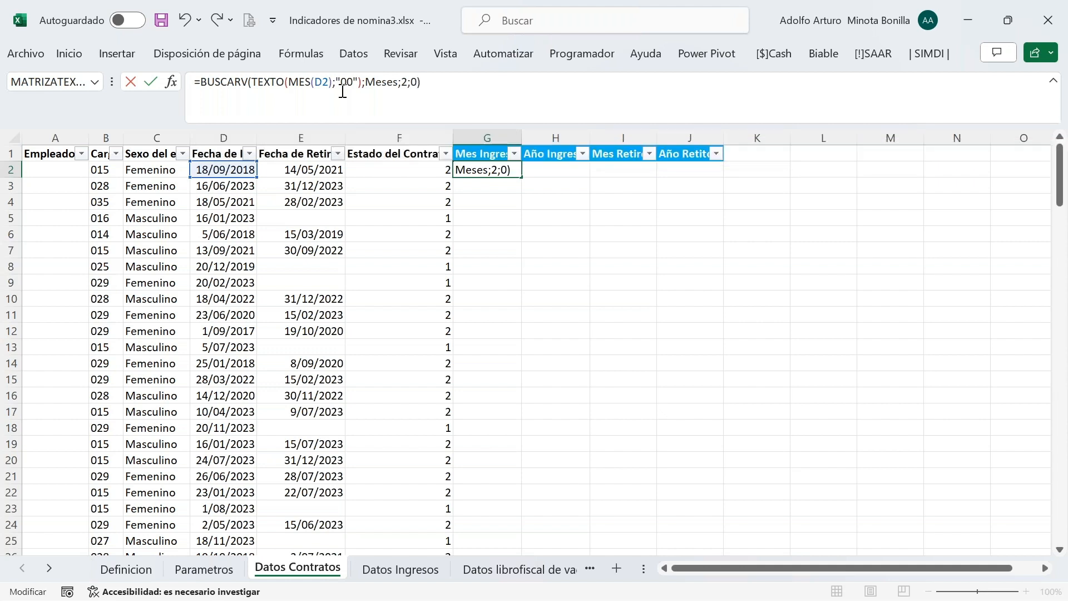
key(Return)
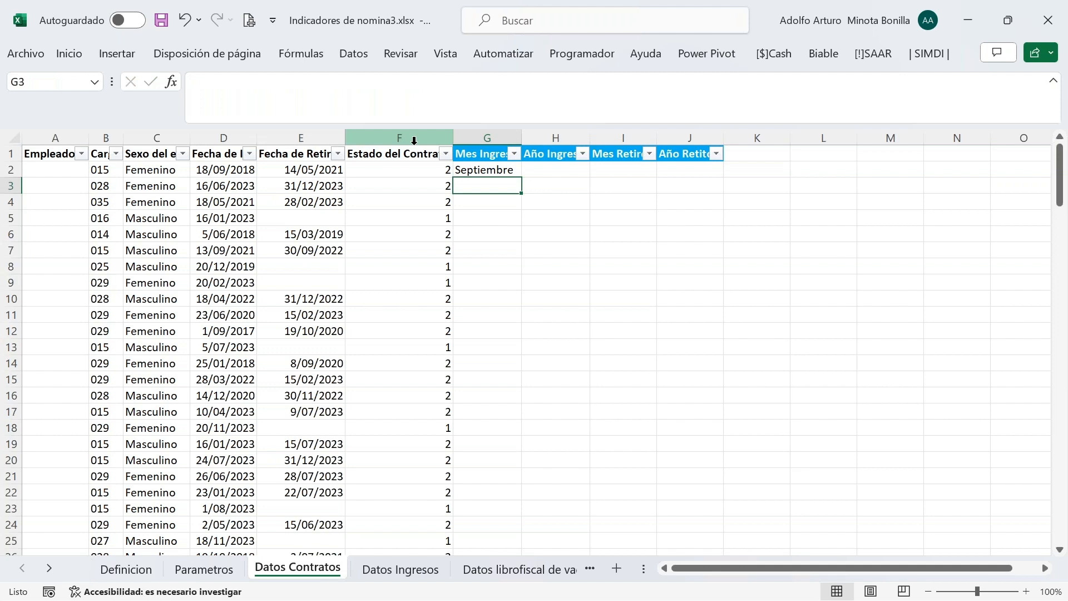
click(534, 171)
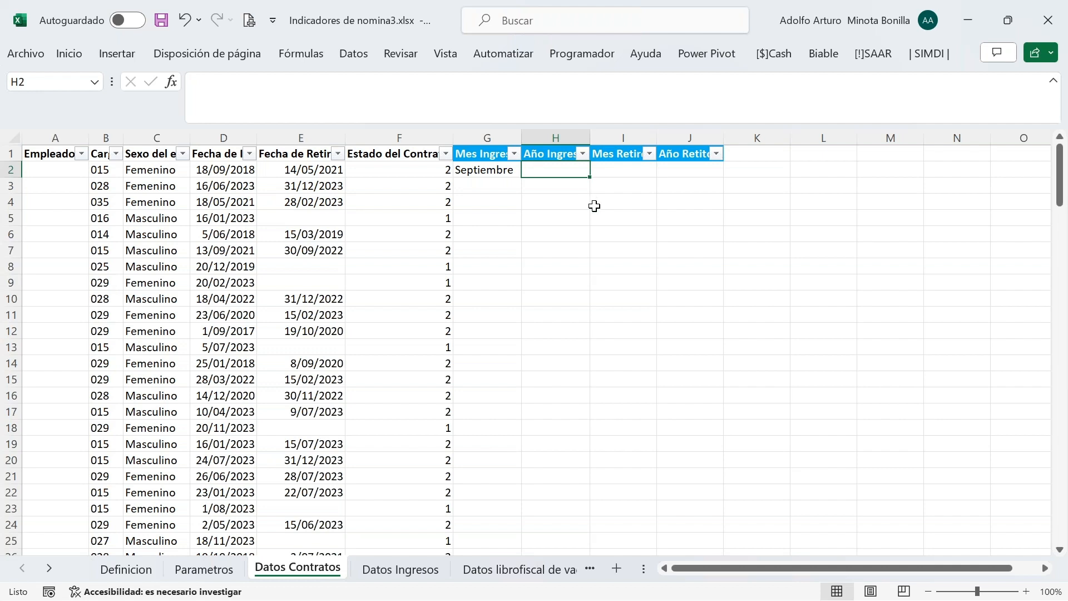
Enter =AÑO(D2) in H2 to show the hire year 2018
text(=al)
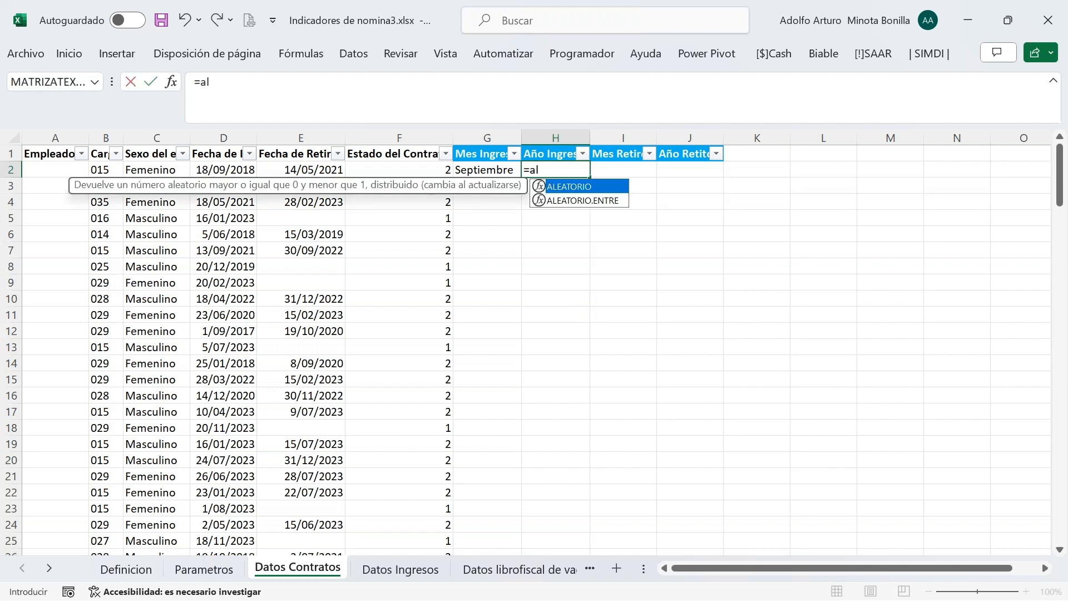
key(BackSpace)
text(ño)
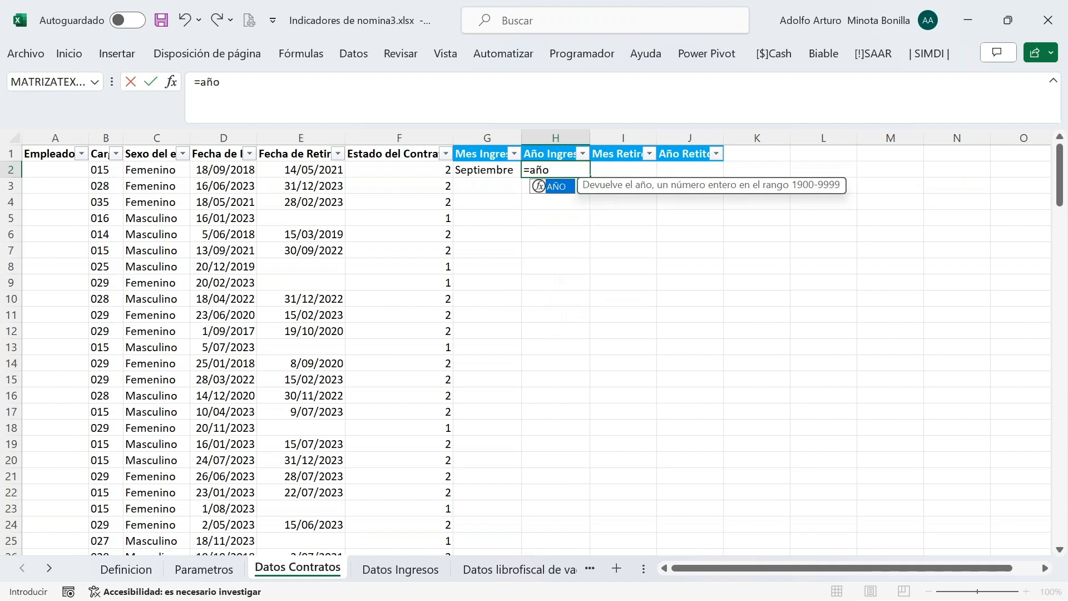
key(Tab)
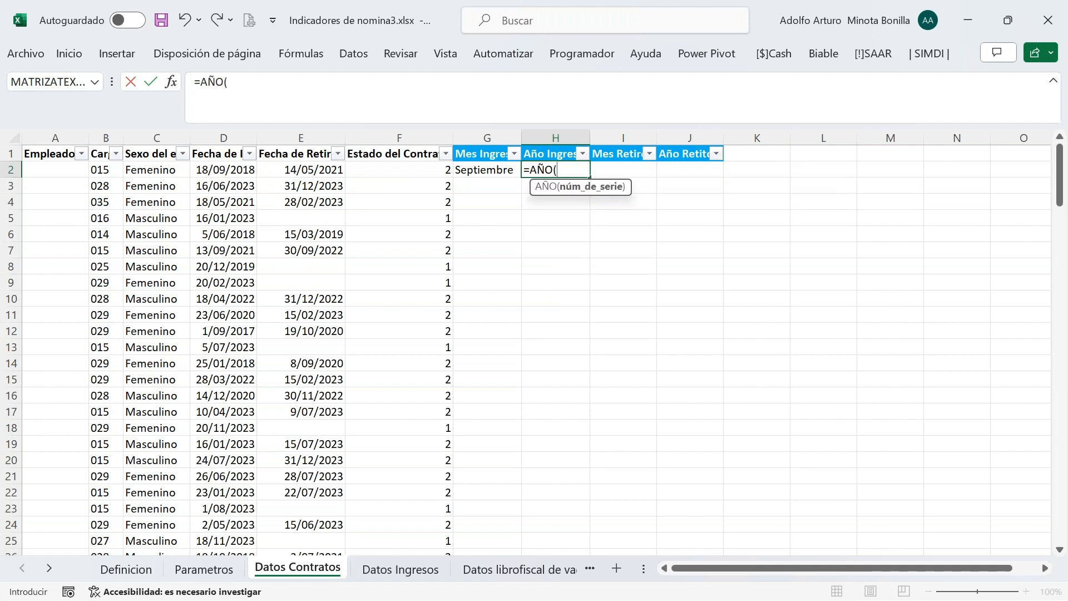
click(232, 169)
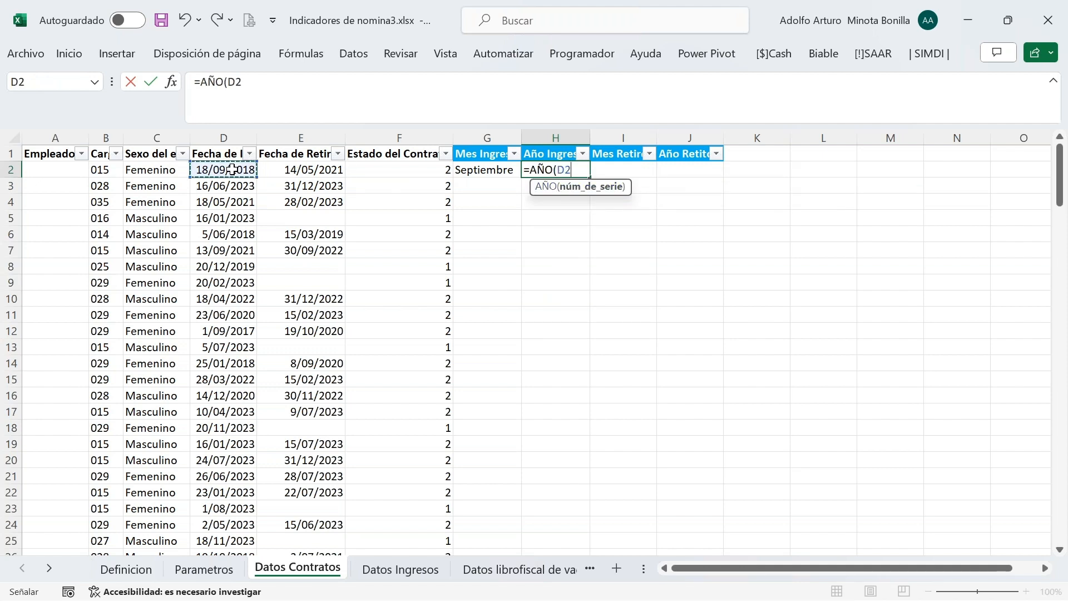
key(Return)
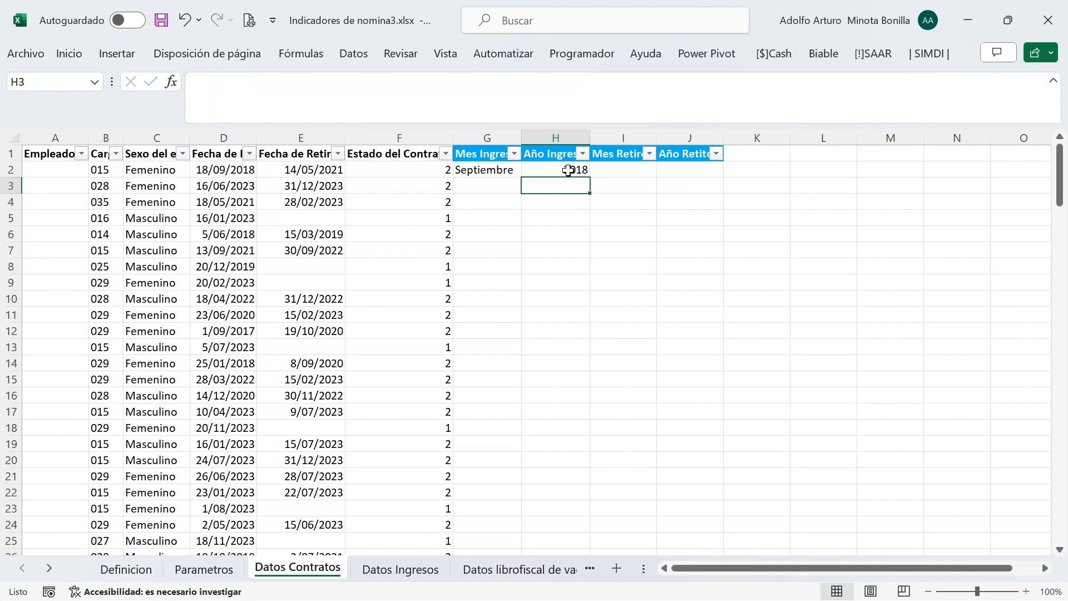
click(614, 171)
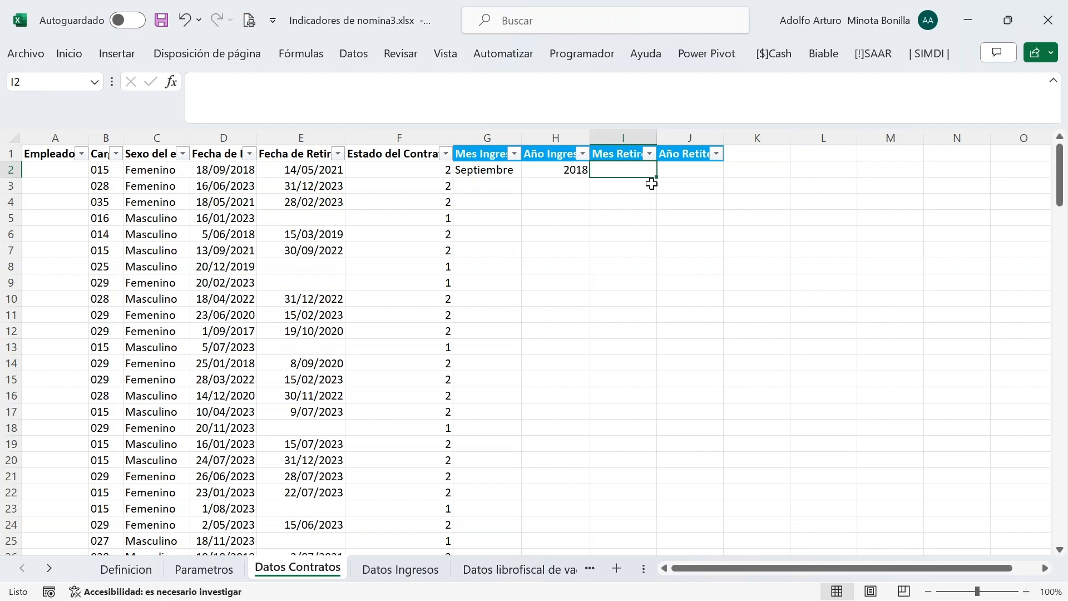
Enter =MES(E2) in I2 to get the retirement month number
text(=)
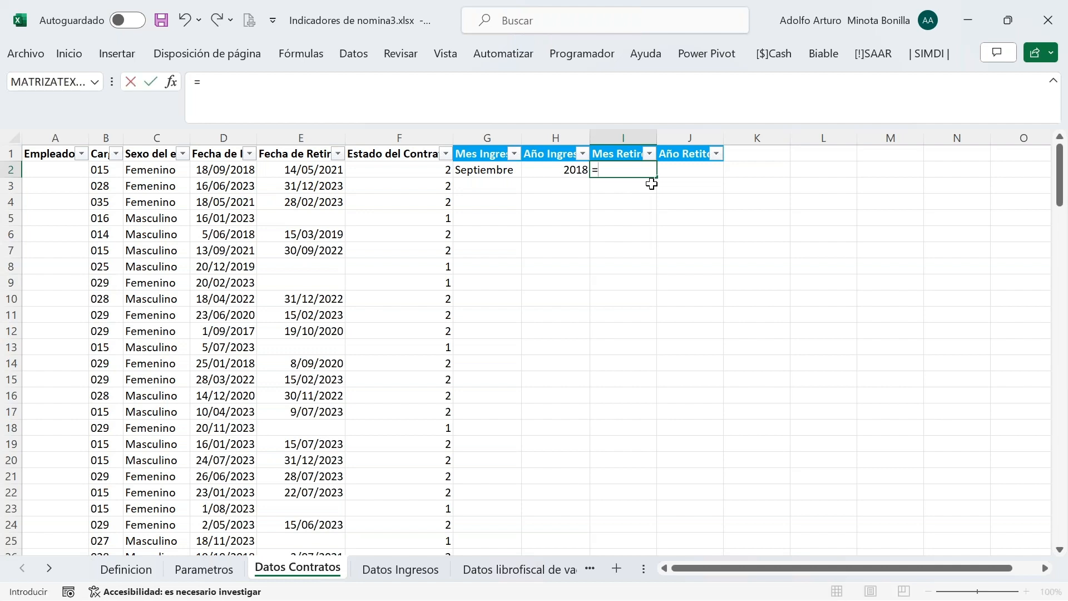
text(mes)
key(Tab)
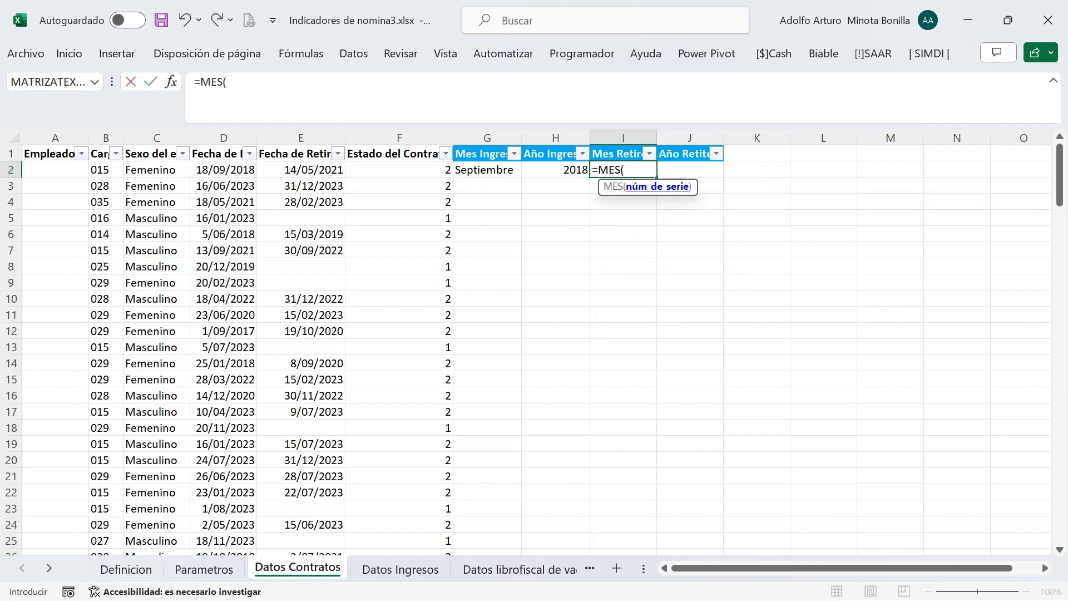
click(319, 173)
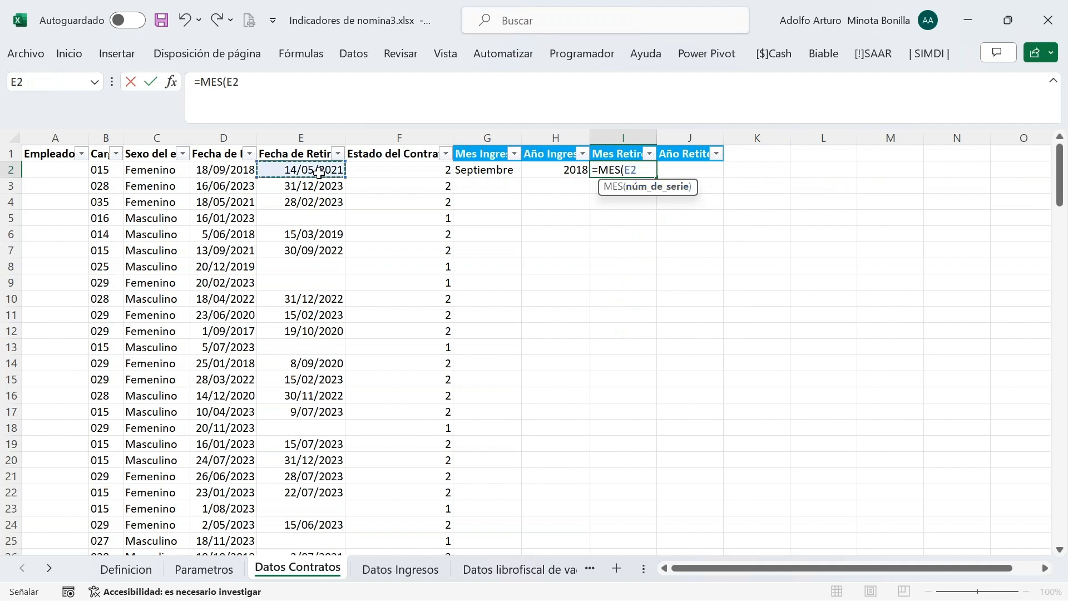
key(Return)
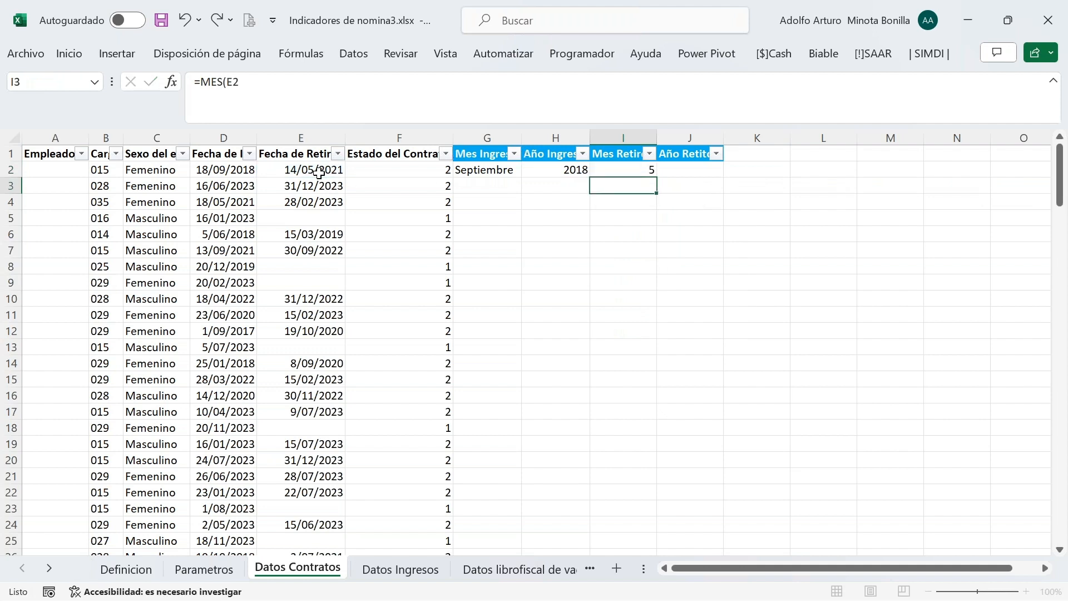
Wrap the I2 formula as =TEXTO(MES(E2);"00") for a two-digit month
click(622, 171)
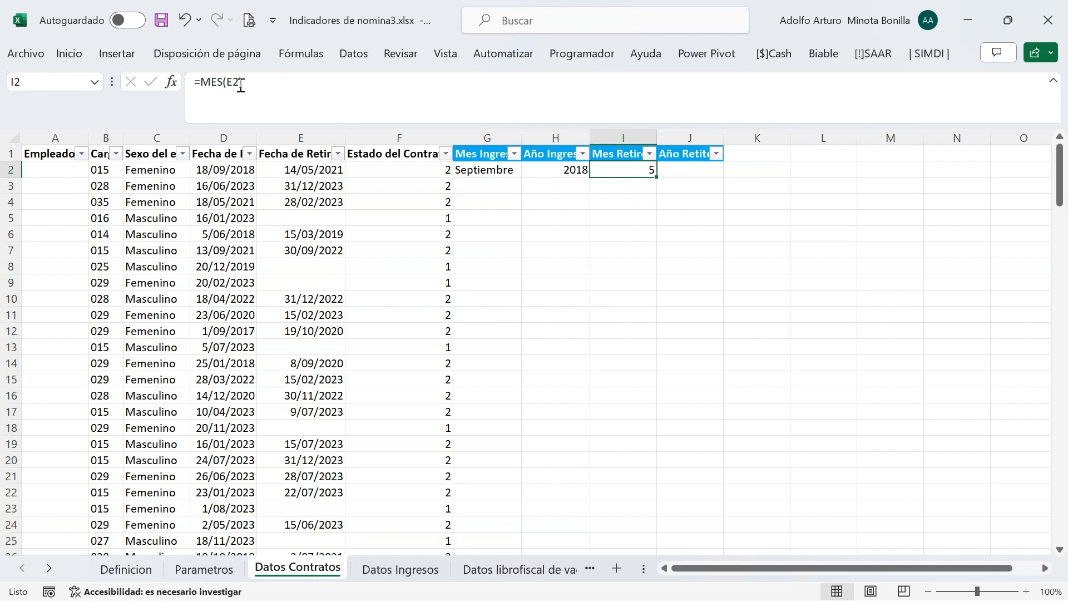
click(202, 82)
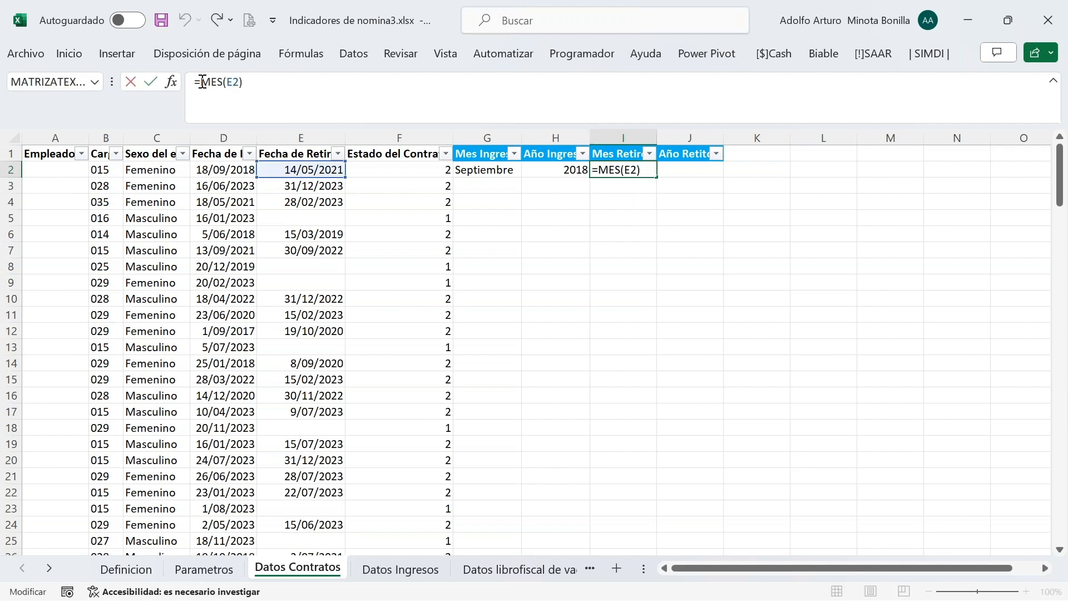
text(texto)
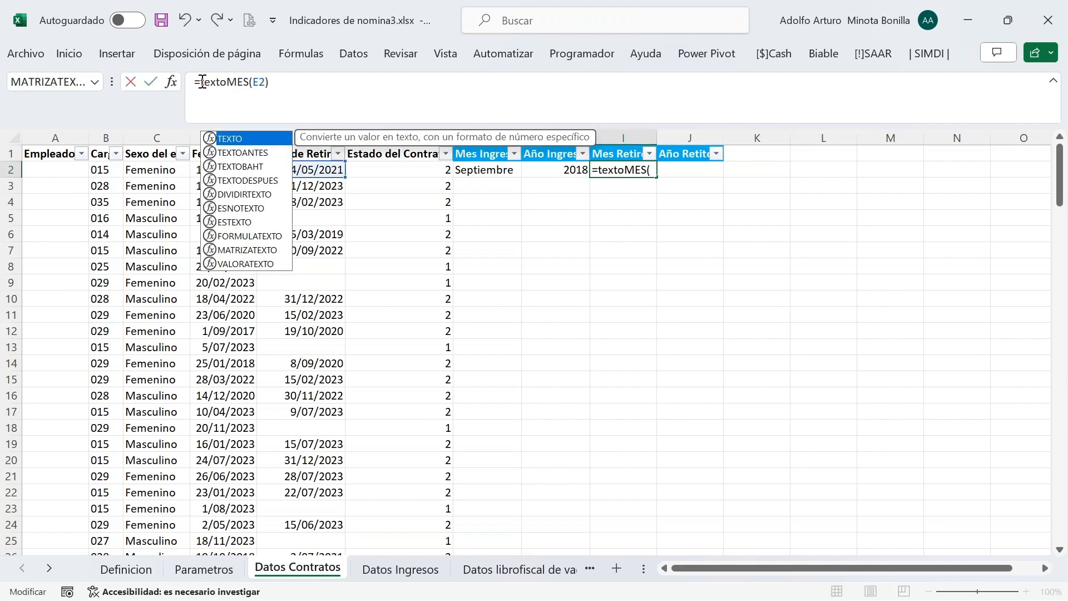
key(Tab)
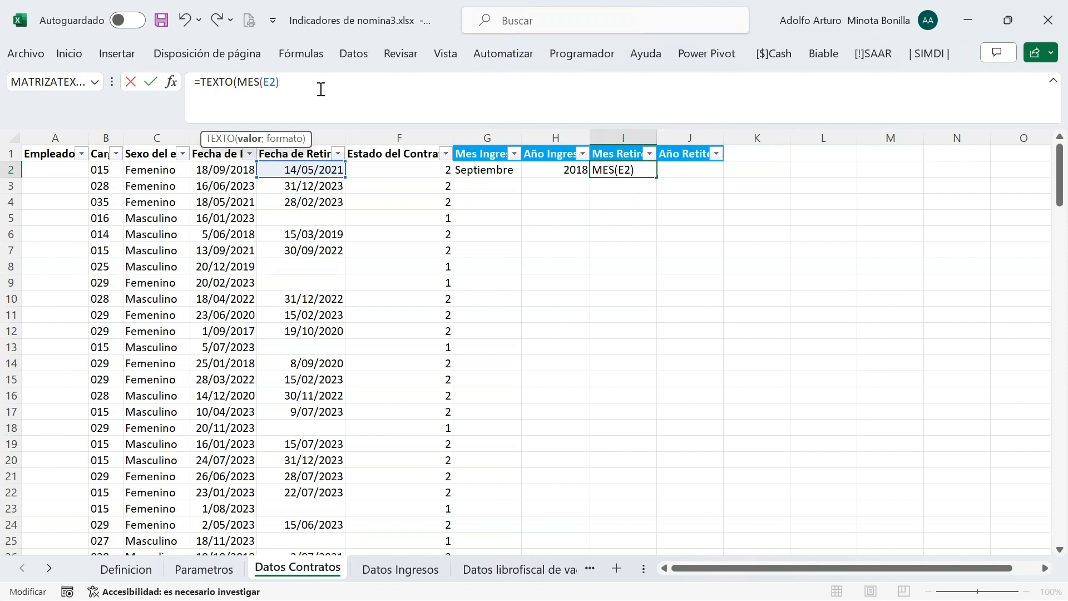
text(;"00"))
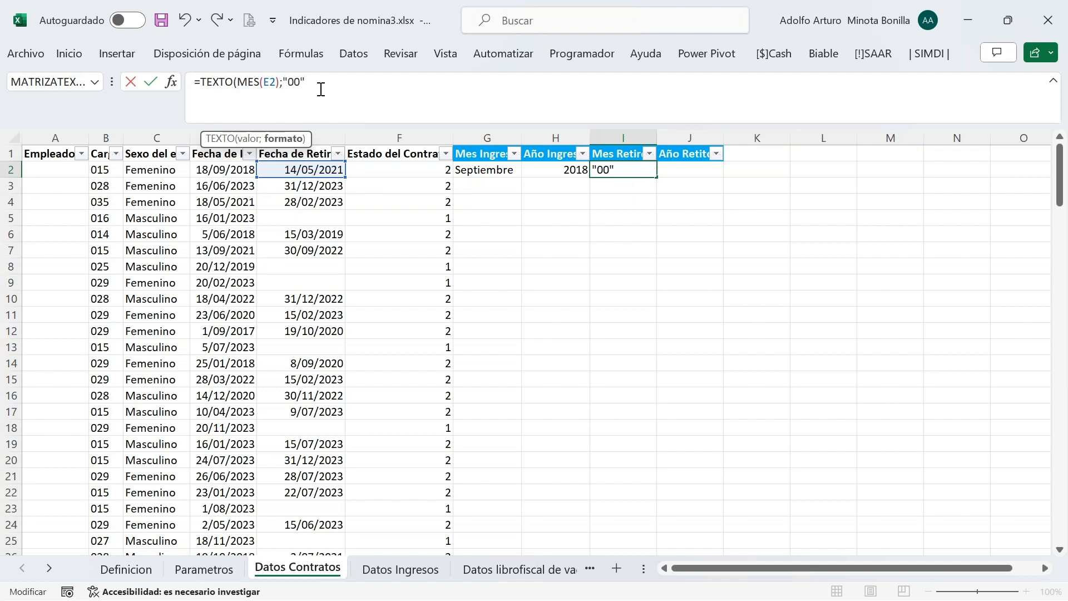
key(Return)
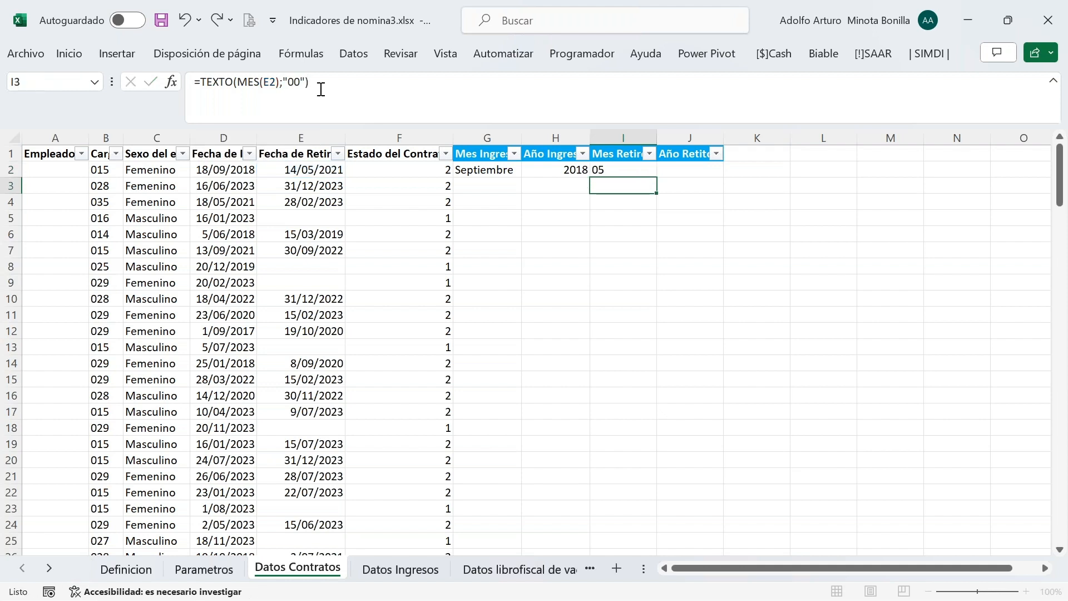
Extend I2 into a BUSCARV lookup on the Meses range with exact match
click(621, 170)
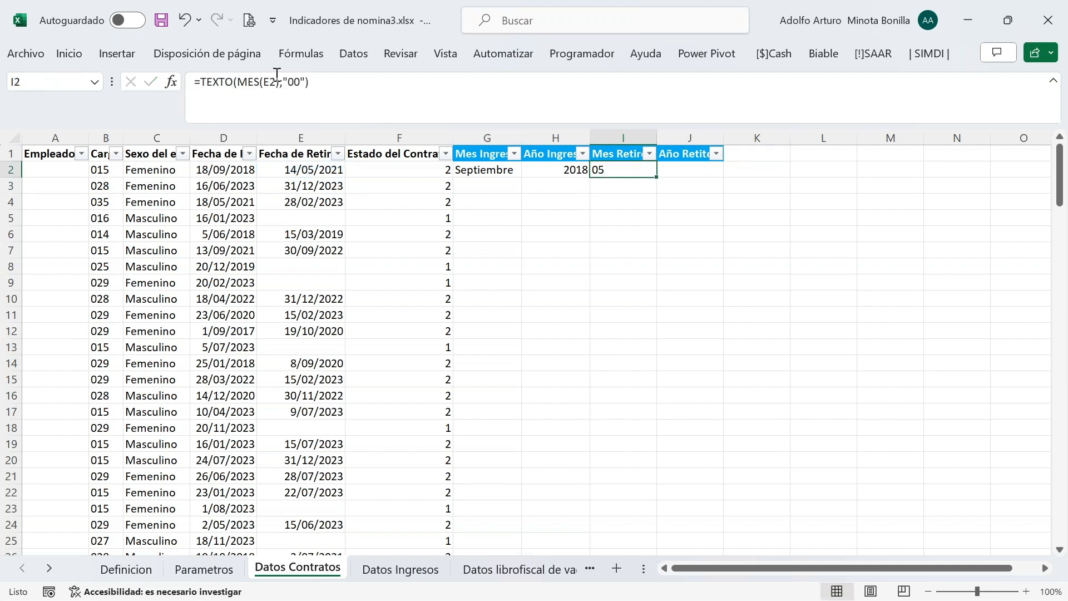
click(201, 82)
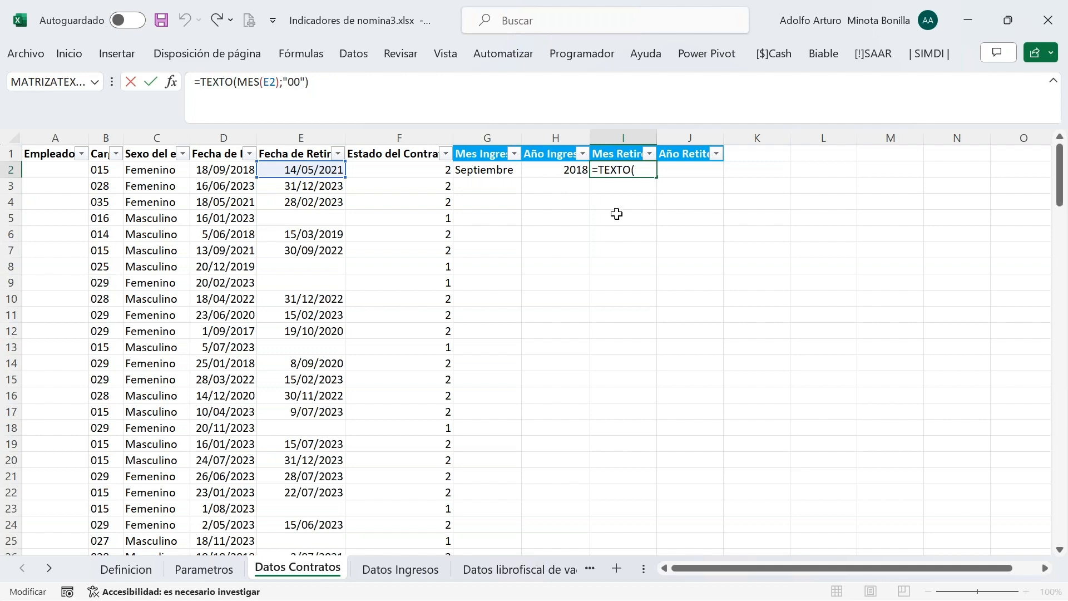
text(buscar)
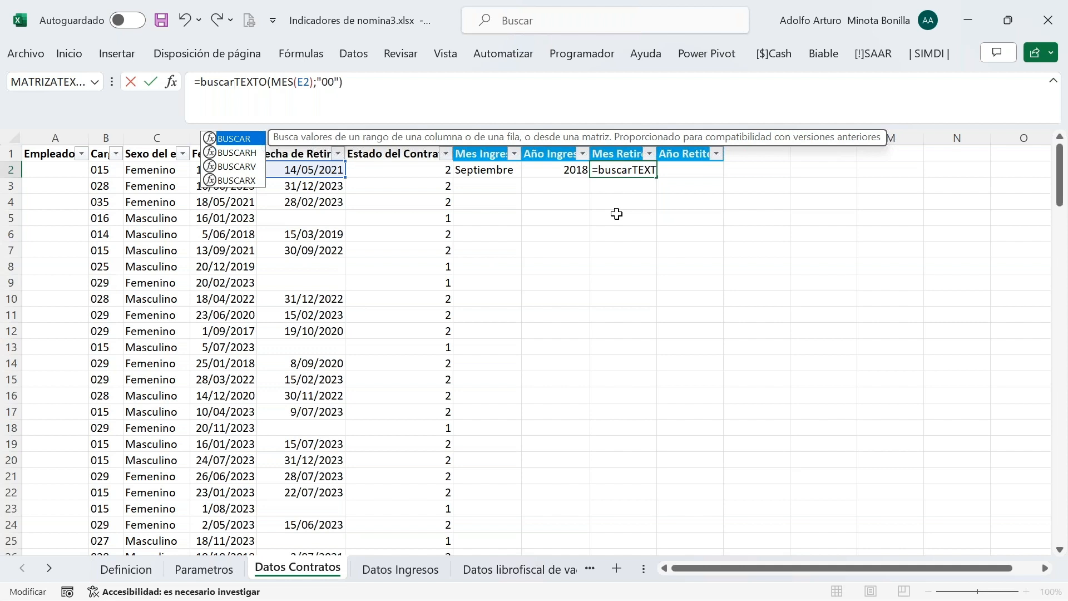
key(Down)
key(Down)
key(Tab)
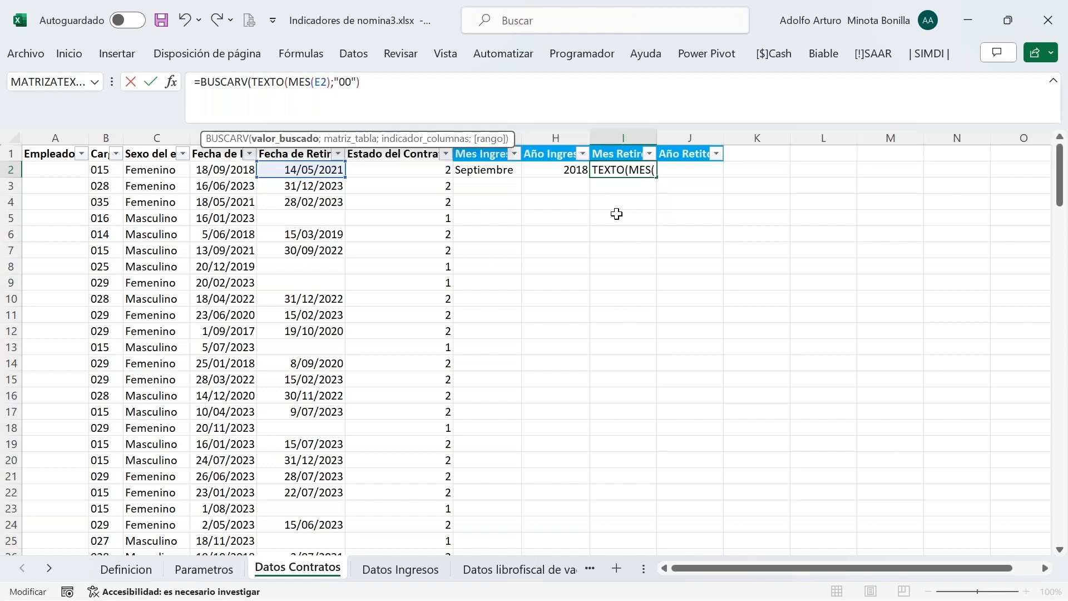
click(390, 85)
text(;)
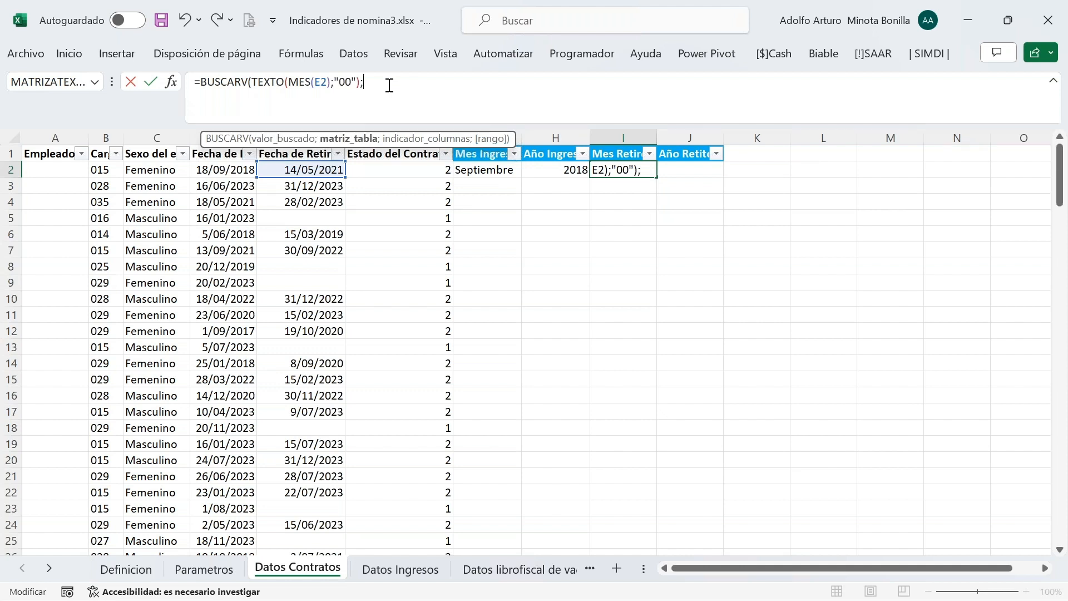
text(mese)
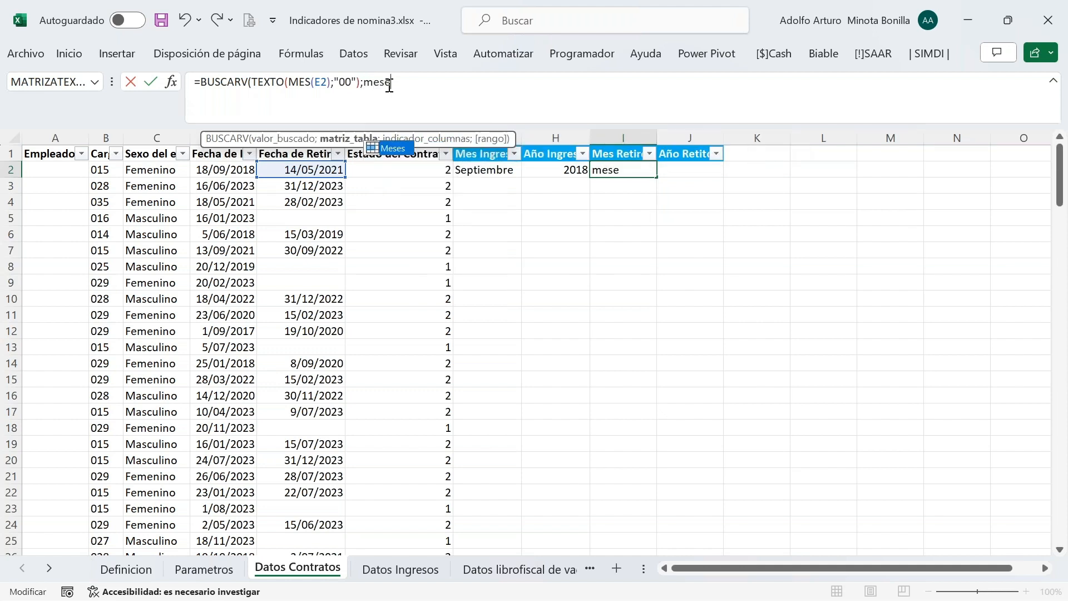
key(Tab)
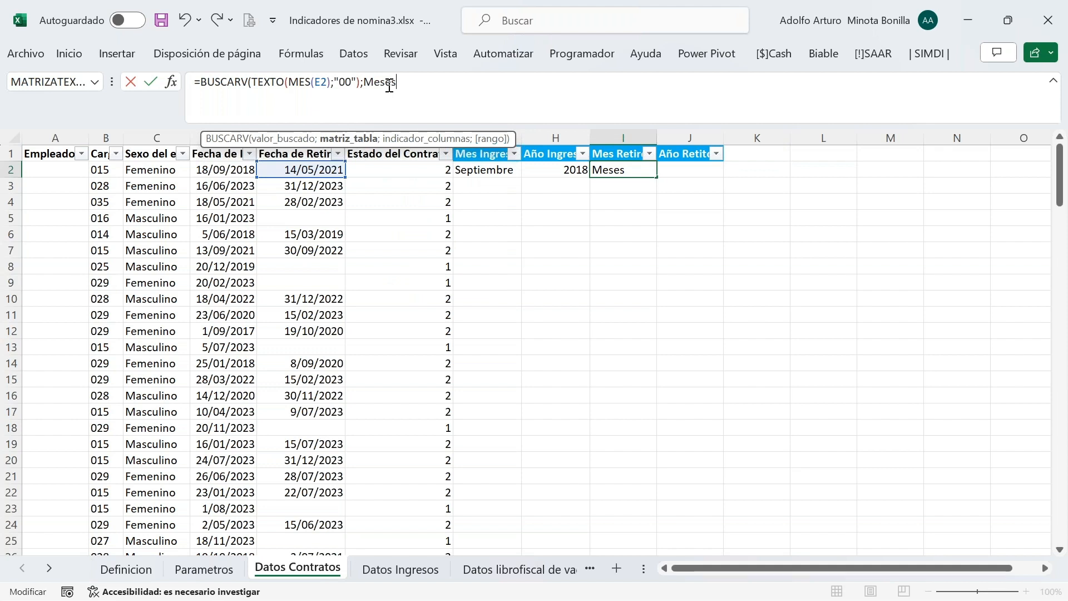
text(;0))
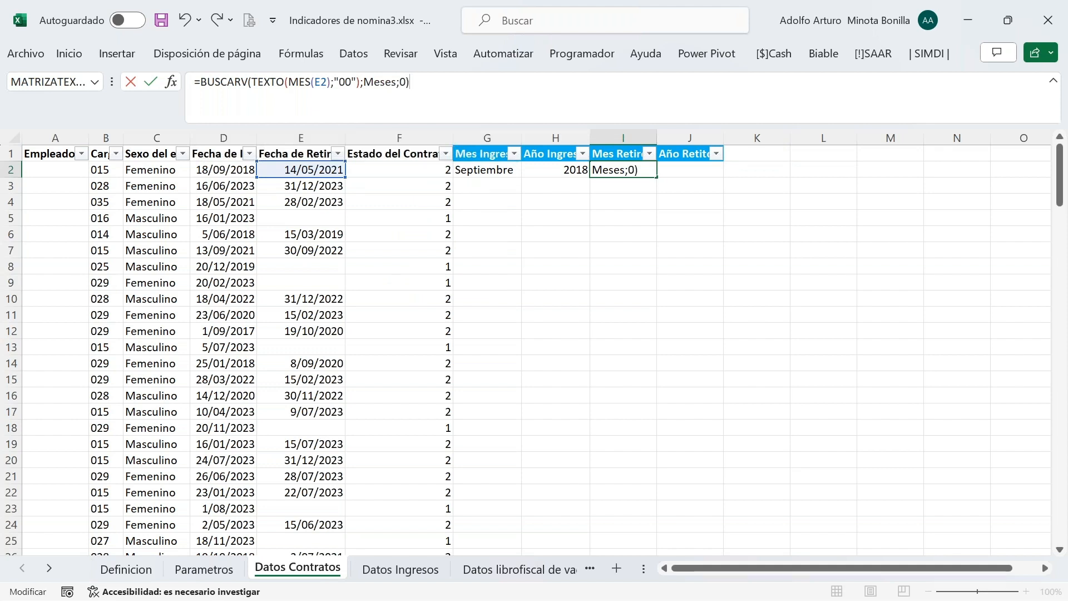
key(Return)
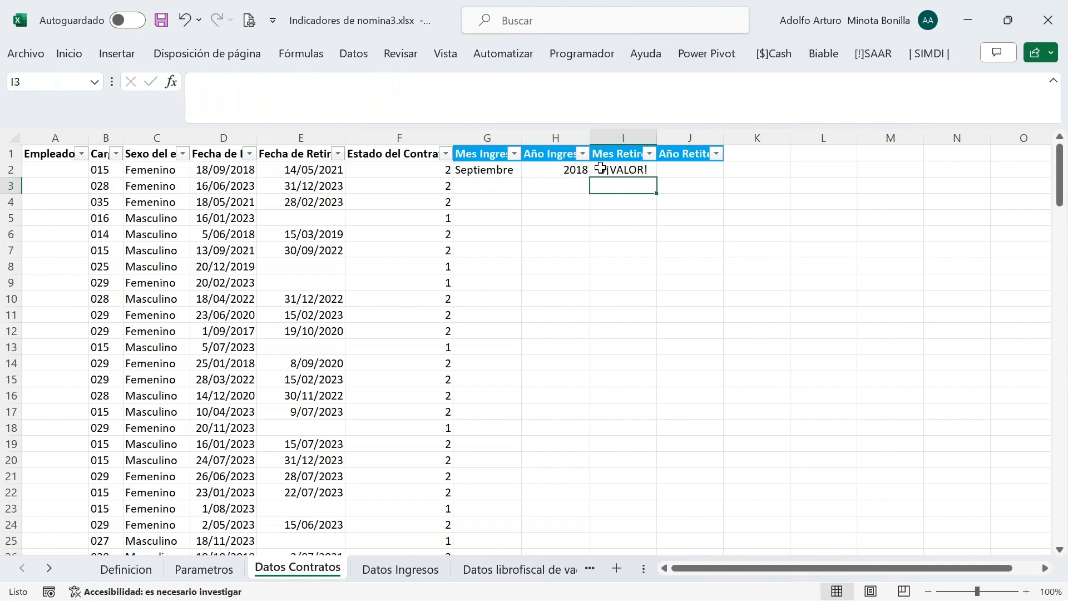
Fix the I2 lookup error by adding column index 2, so it shows Mayo
click(599, 167)
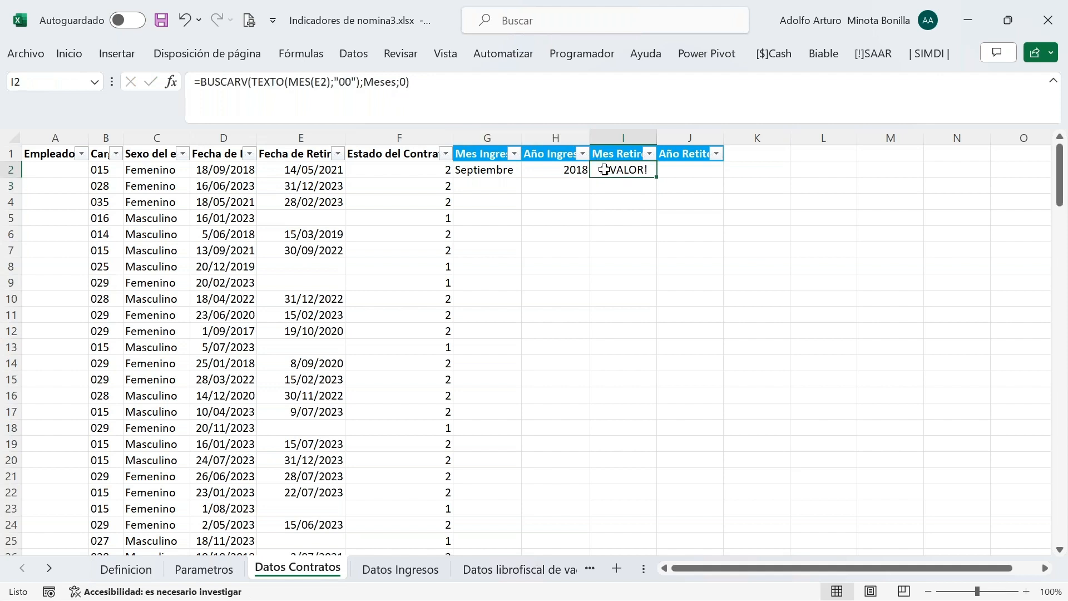
click(402, 83)
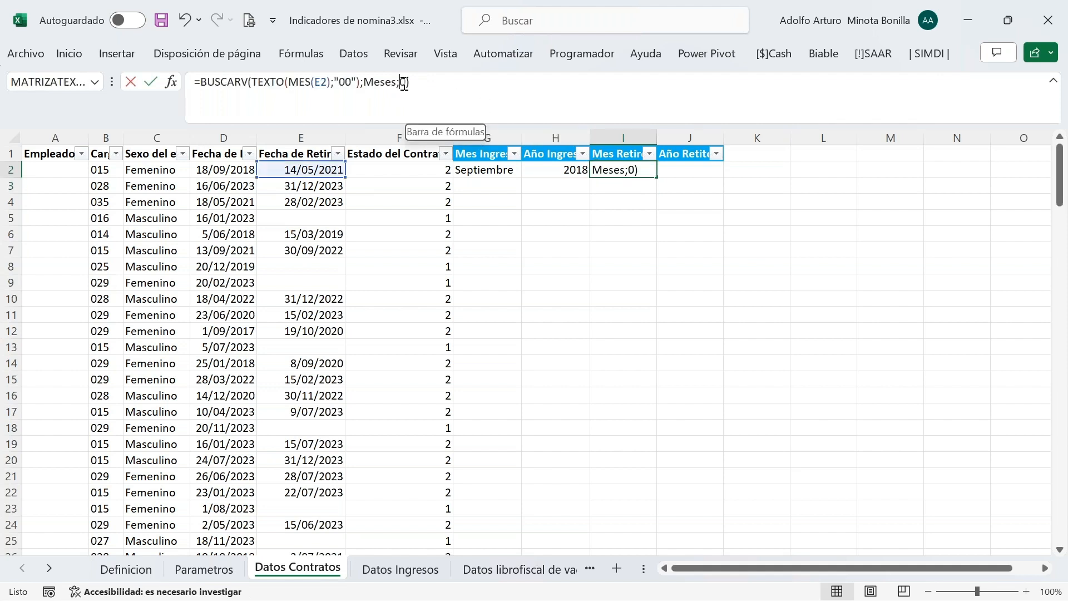
text(2;)
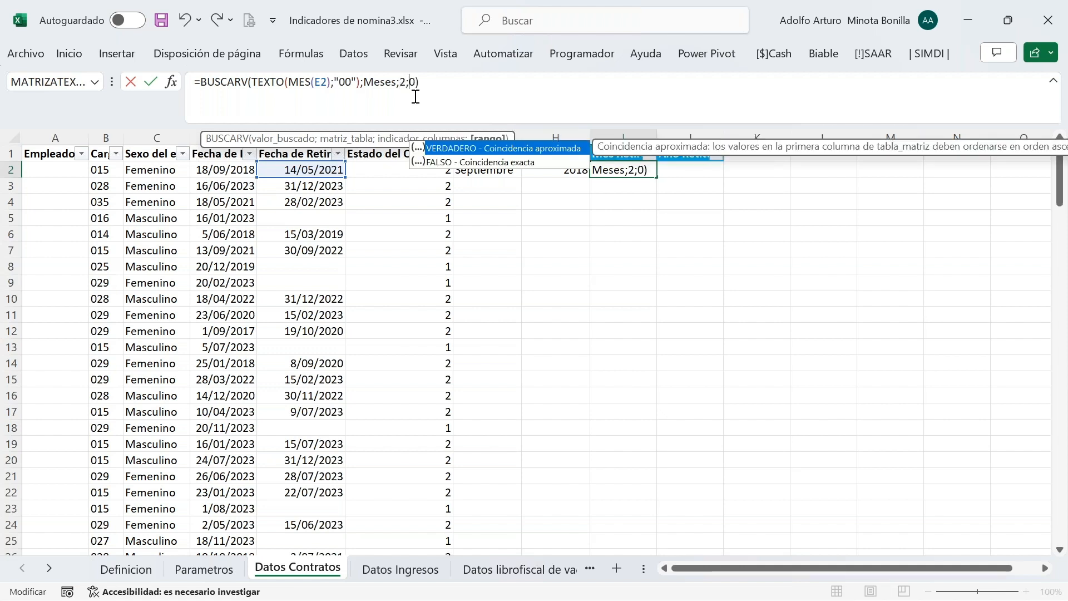
key(Return)
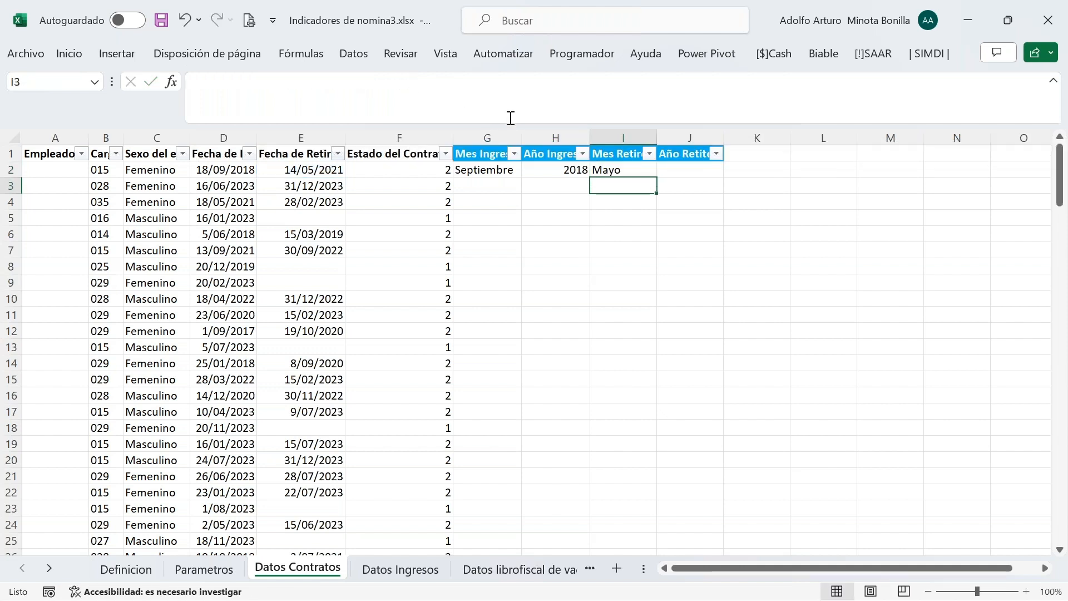
Enter =AÑO(E2) in J2 to get the retirement year
click(684, 168)
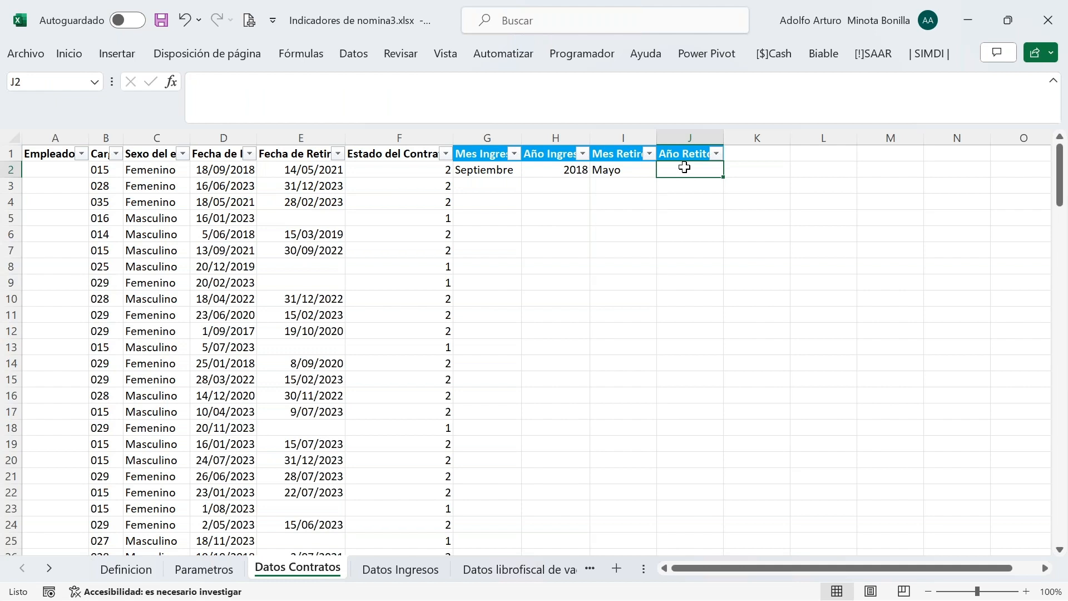
text(=año)
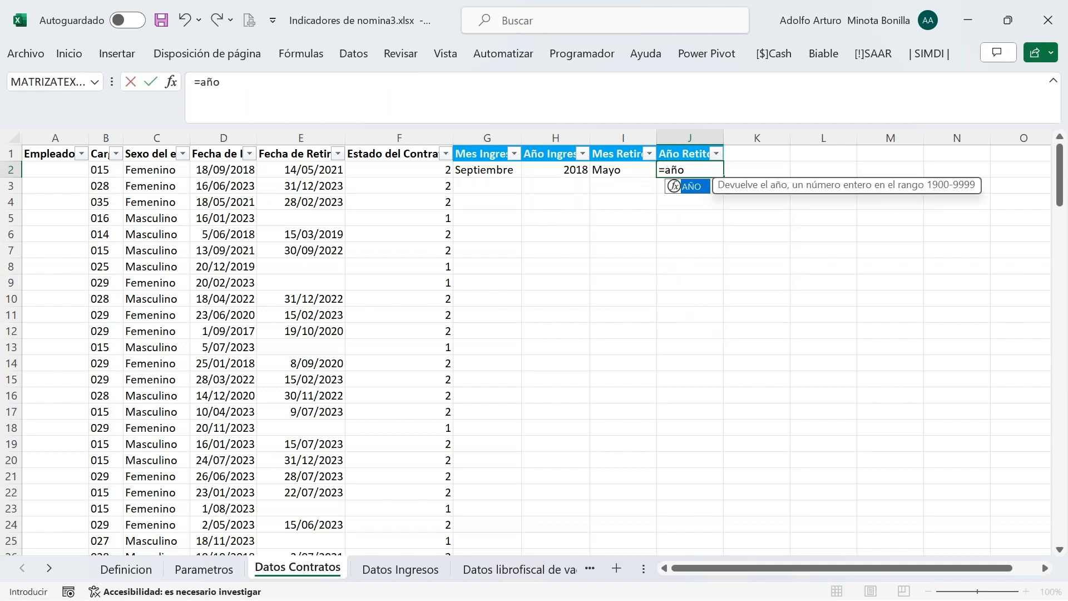
key(Tab)
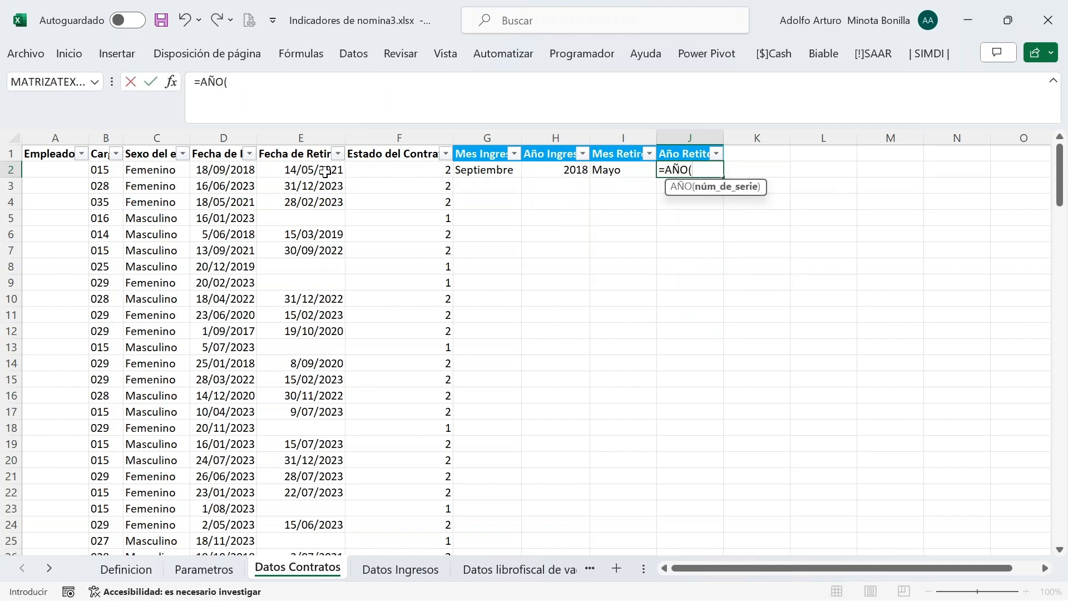
click(325, 170)
key(Return)
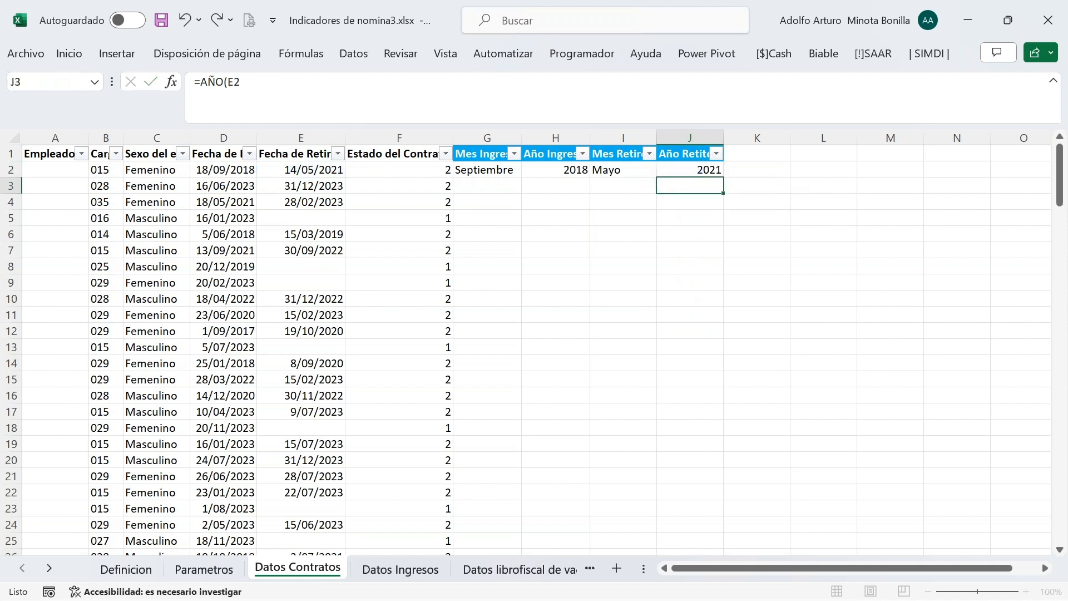
Fill the G2:J2 month and year formulas down the whole contracts table and save the workbook
click(490, 170)
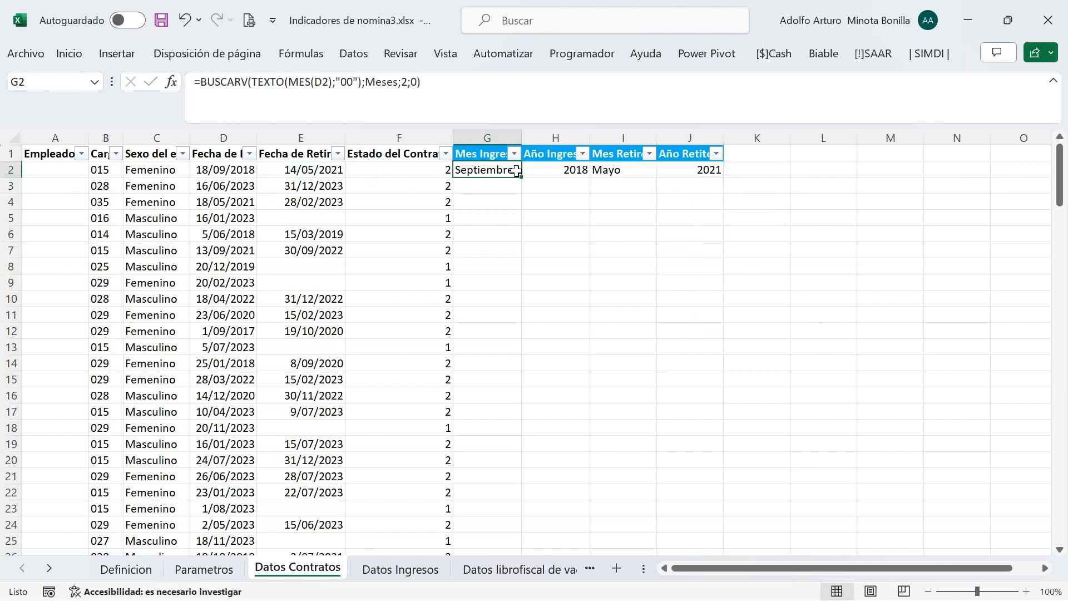
drag(507, 170, 718, 172)
double_click(723, 176)
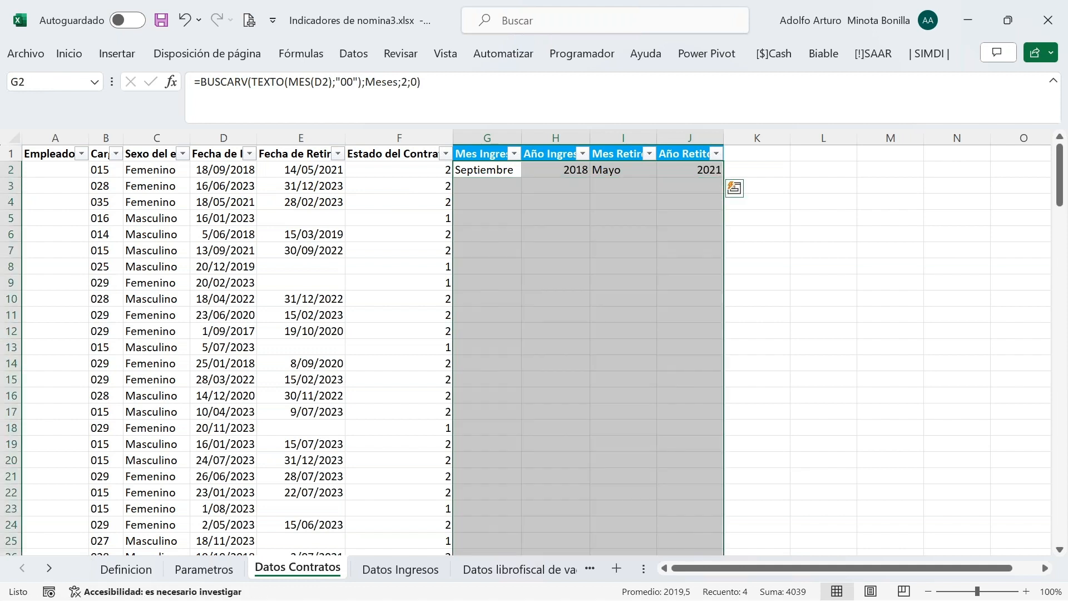
click(513, 193)
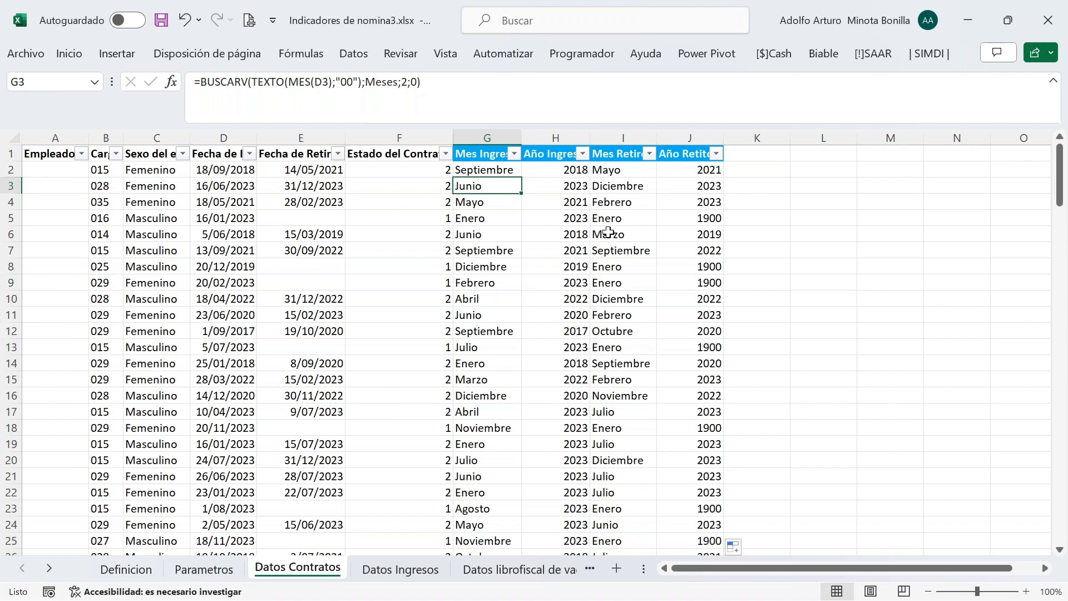
click(161, 22)
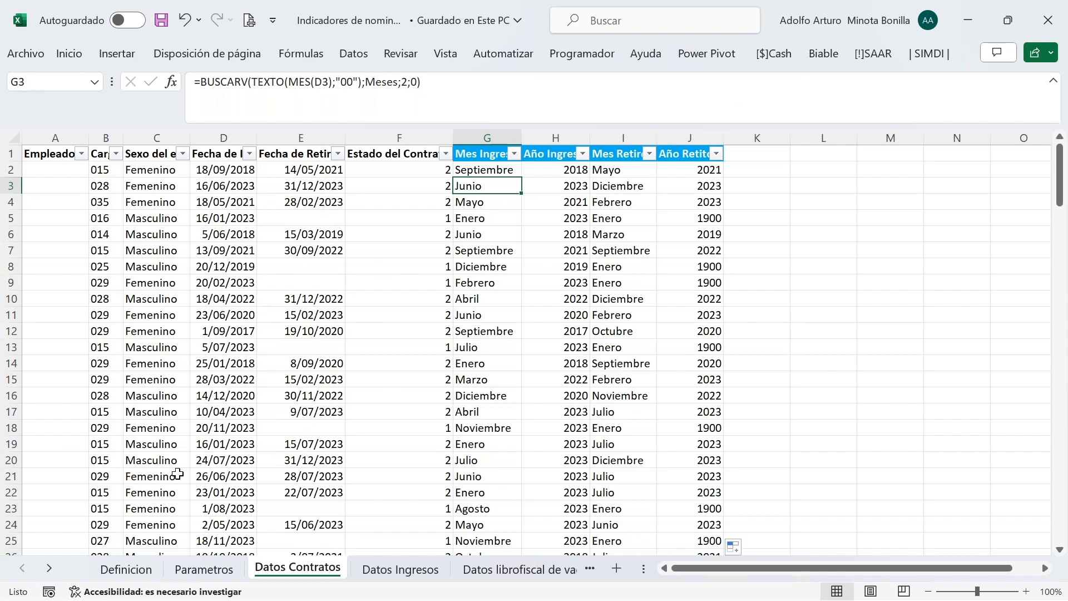
click(383, 570)
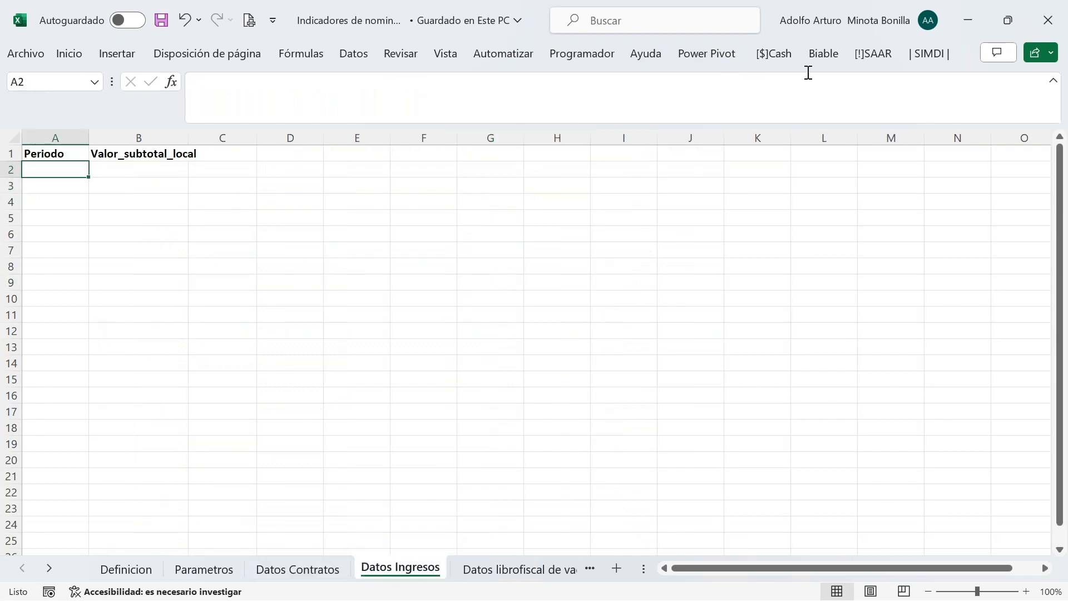
Run the Biable listing with Periodo and Empresa conditions from Parametros to load the 202301–202312 subtotals
click(816, 54)
click(355, 103)
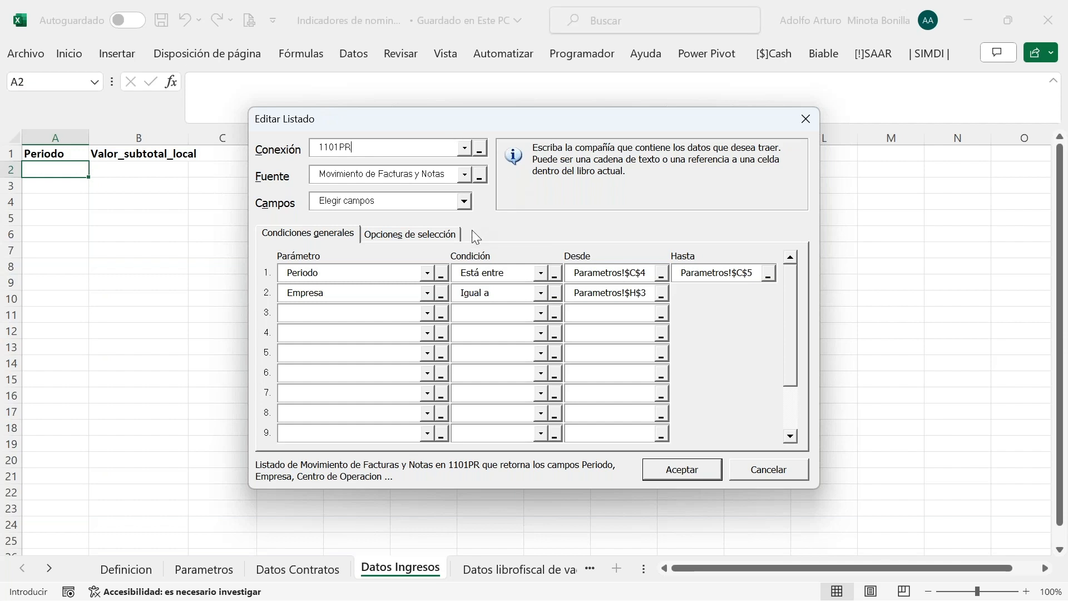
click(645, 273)
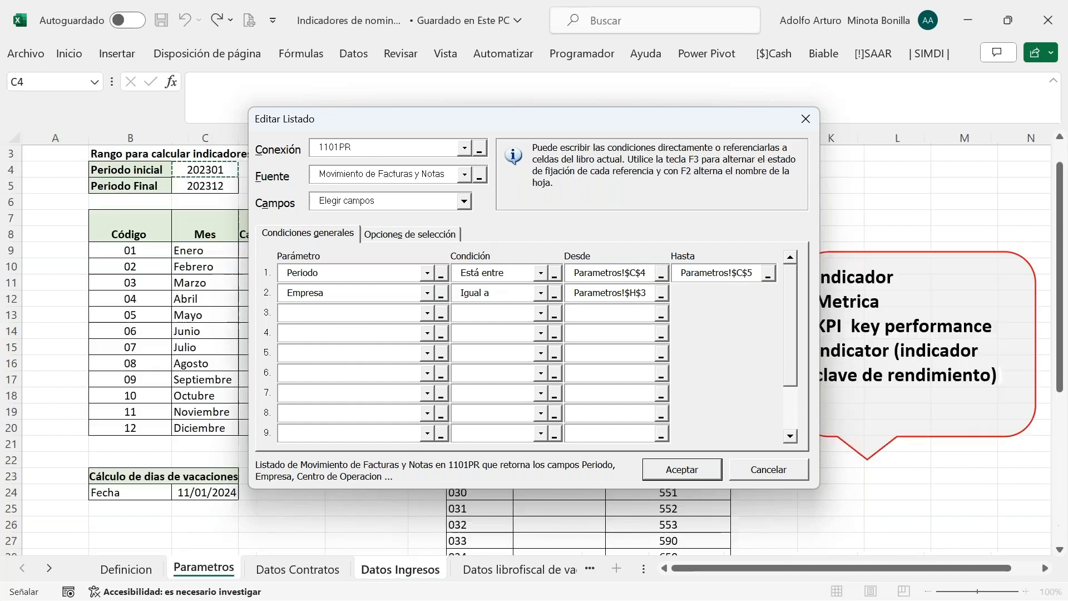
drag(481, 119, 579, 122)
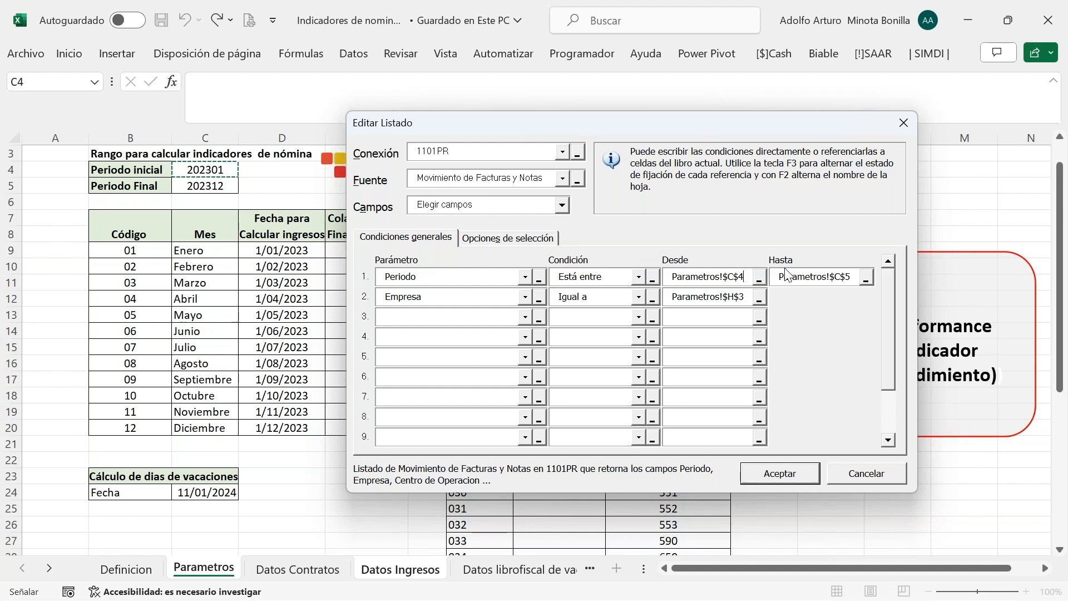
drag(628, 127, 584, 84)
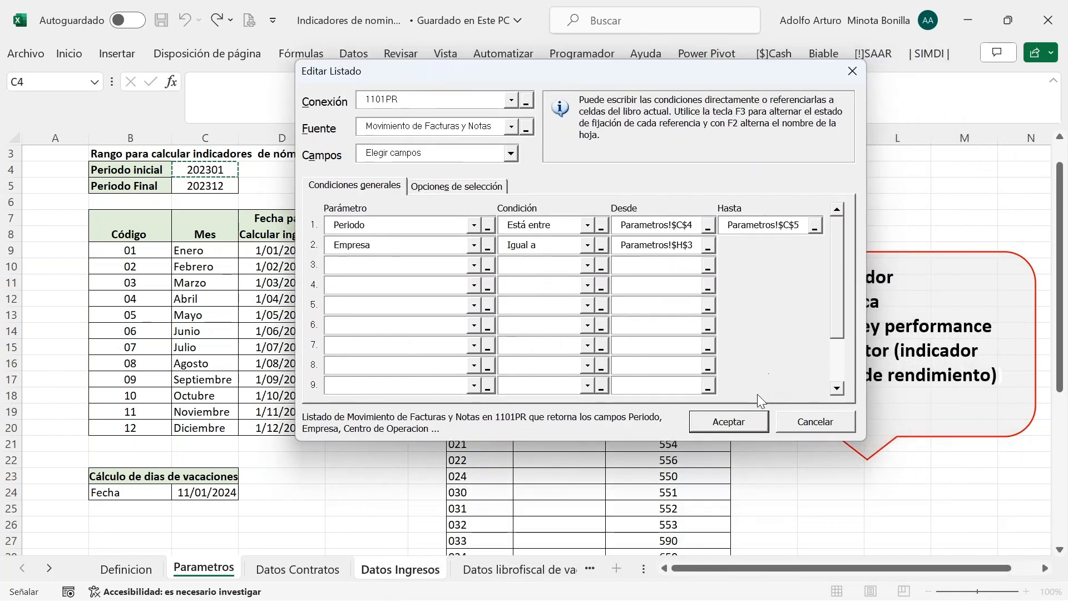
click(721, 424)
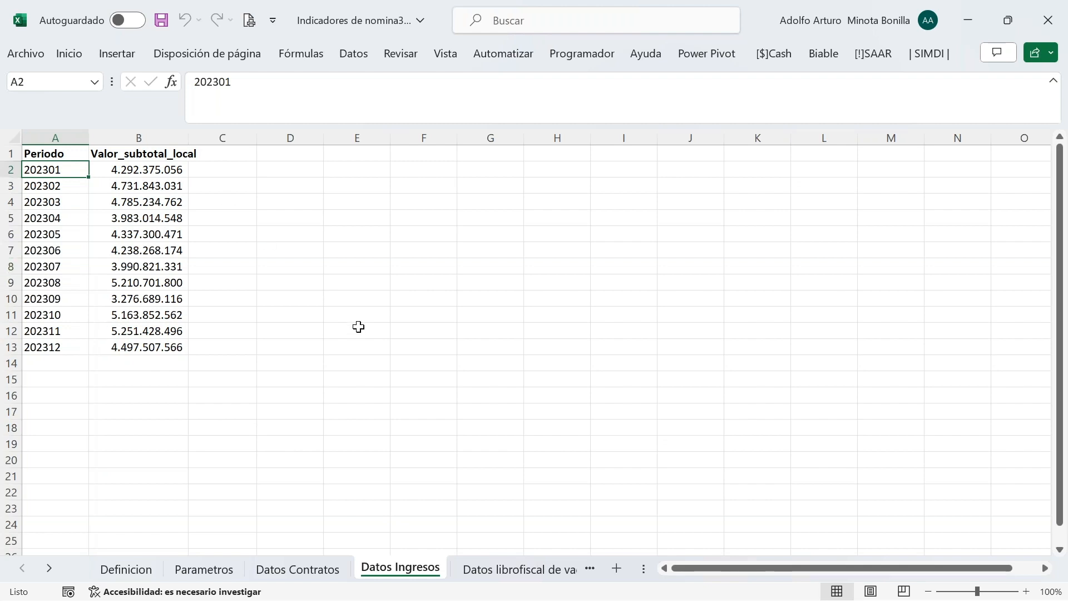
From B2 on the Datos librofiscal de vacaciones sheet, open the Biable Libro Fiscal De Vacaciones listing
click(508, 569)
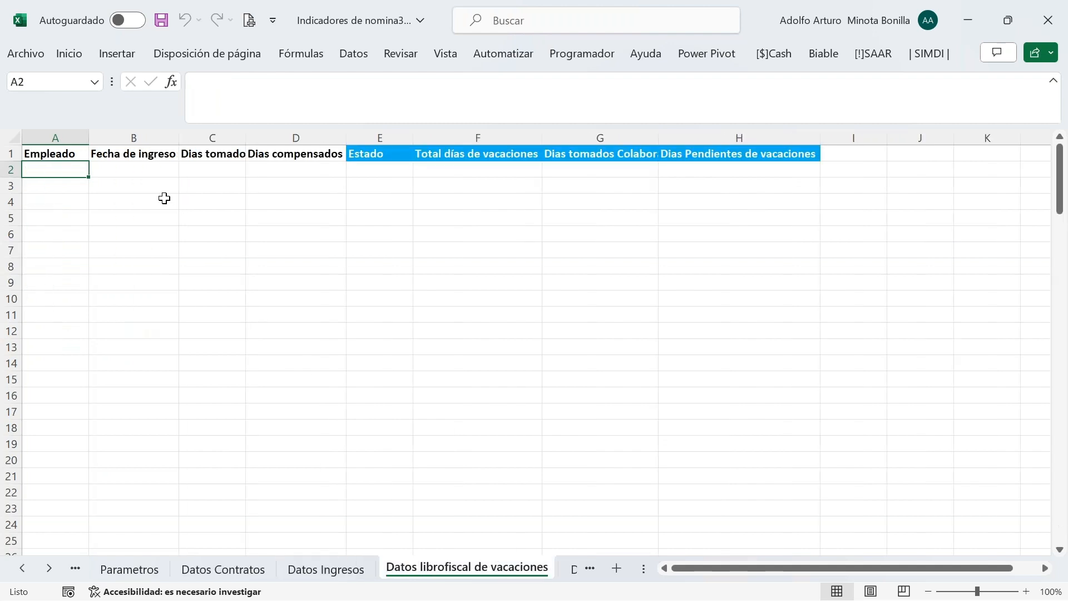
click(139, 174)
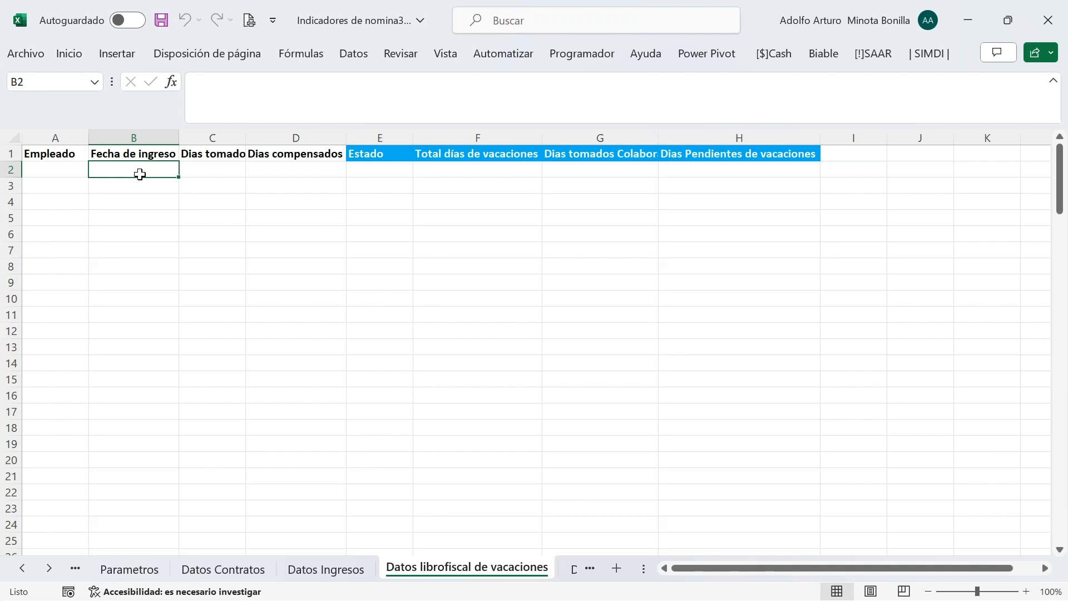
click(813, 56)
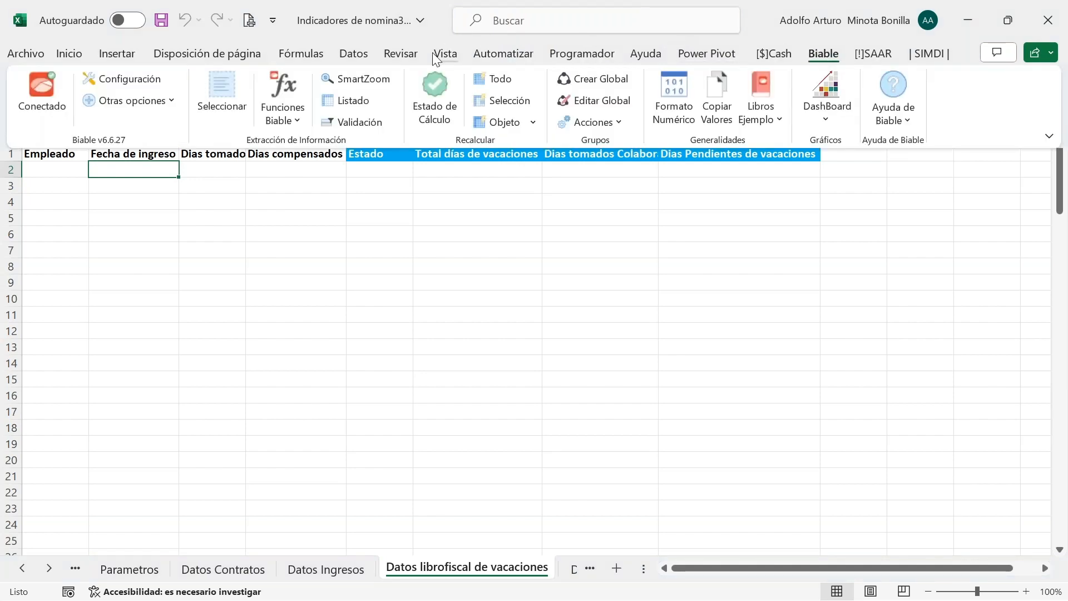
click(358, 101)
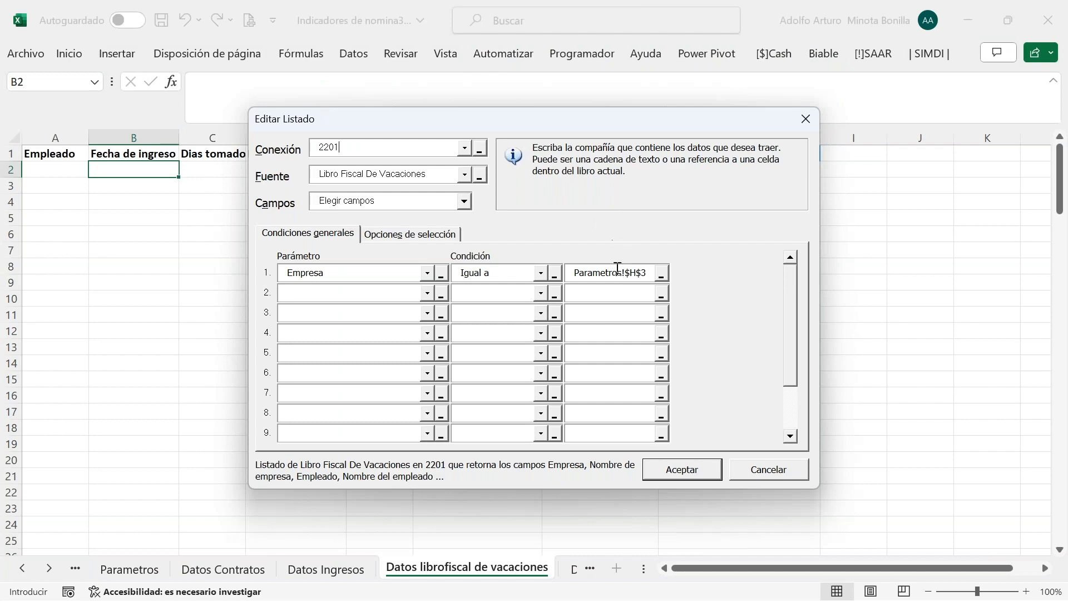
Check the Empresa condition and query fields, then run the listing to fetch the vacation data
click(612, 275)
drag(489, 126, 444, 25)
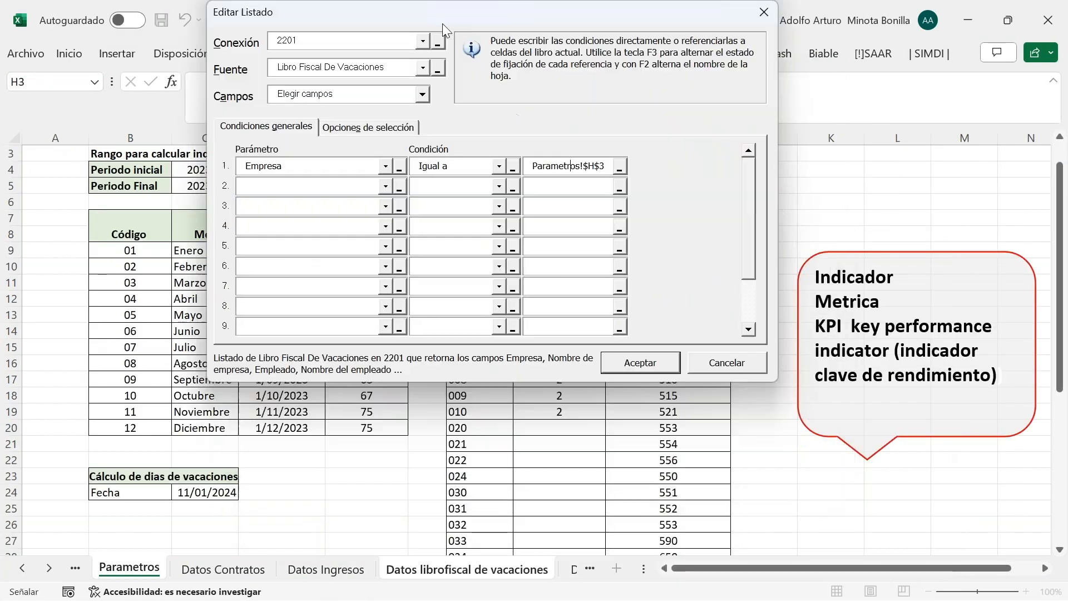
click(359, 131)
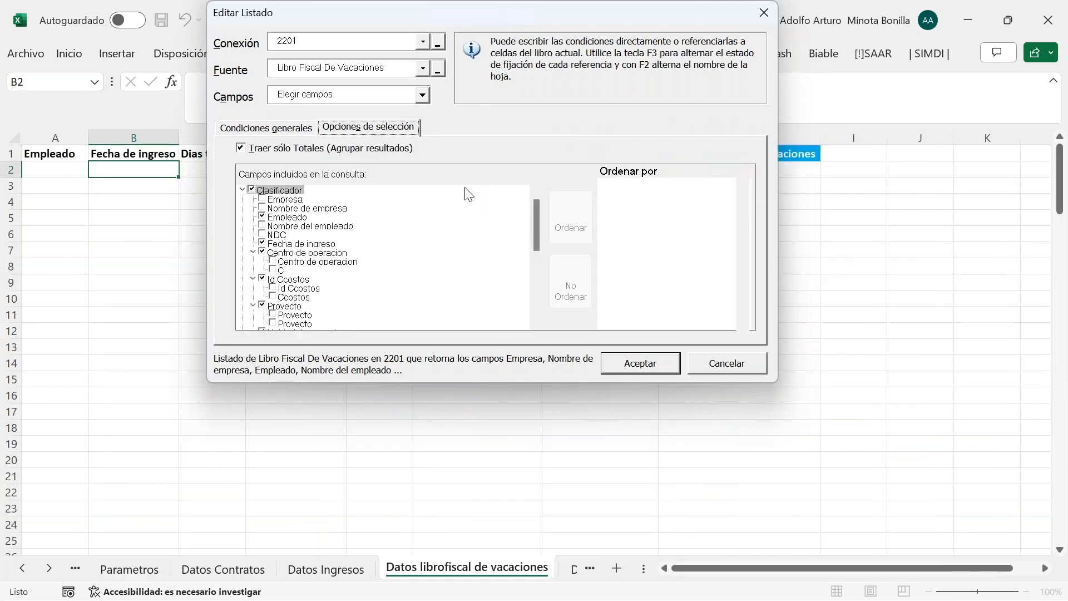
click(535, 230)
drag(535, 231, 524, 317)
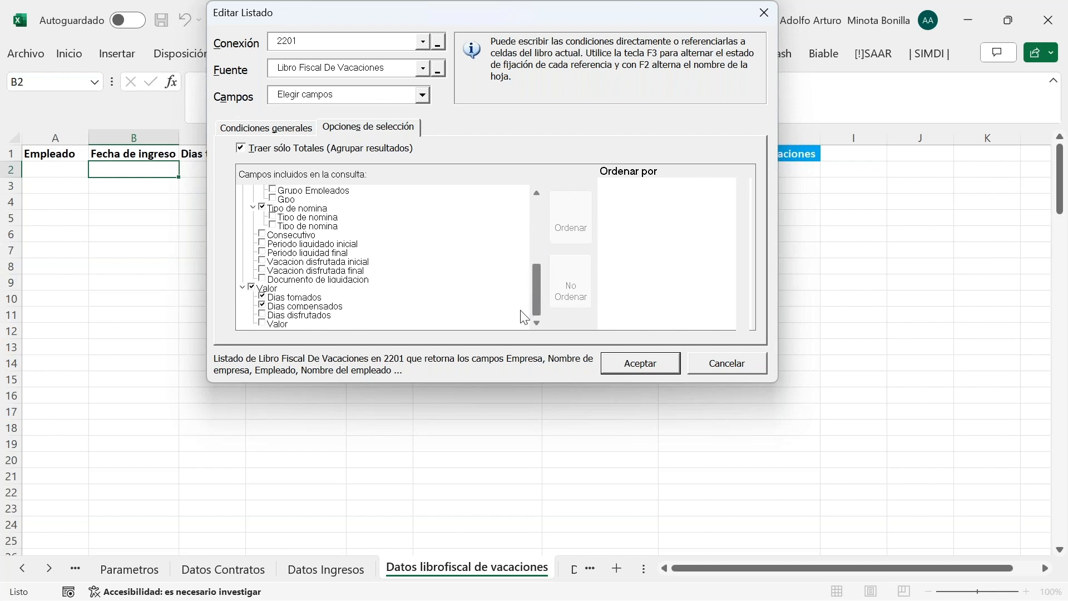
drag(539, 309, 547, 228)
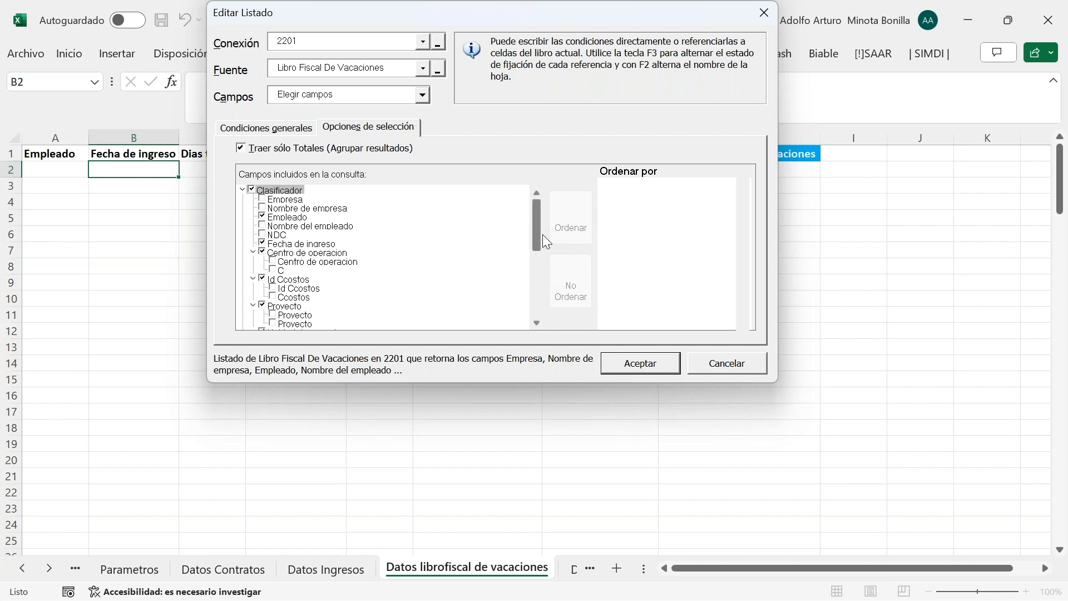
drag(537, 243, 538, 272)
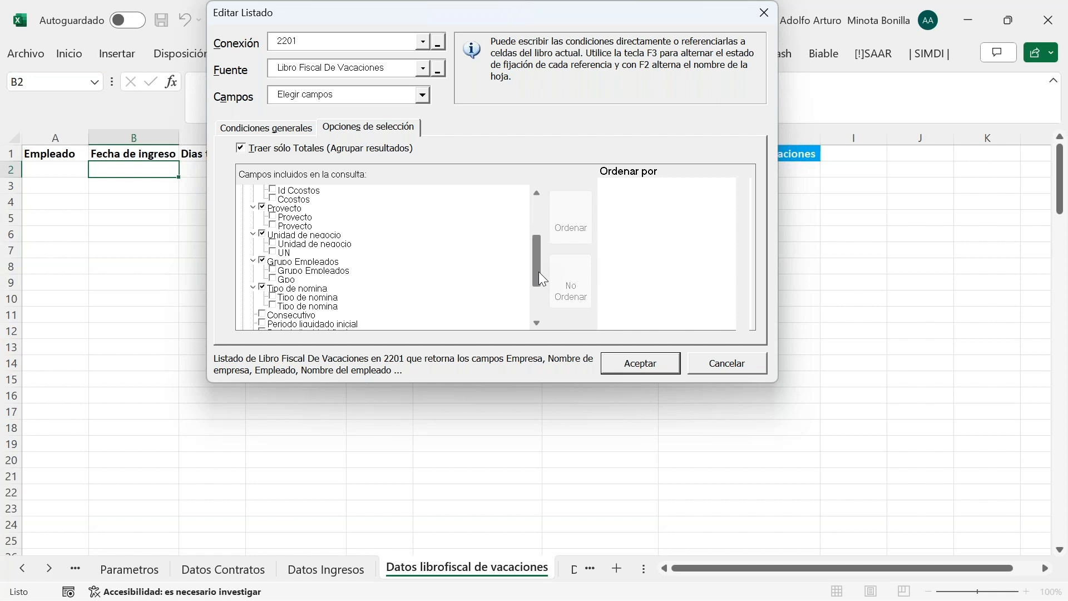
drag(539, 271, 539, 277)
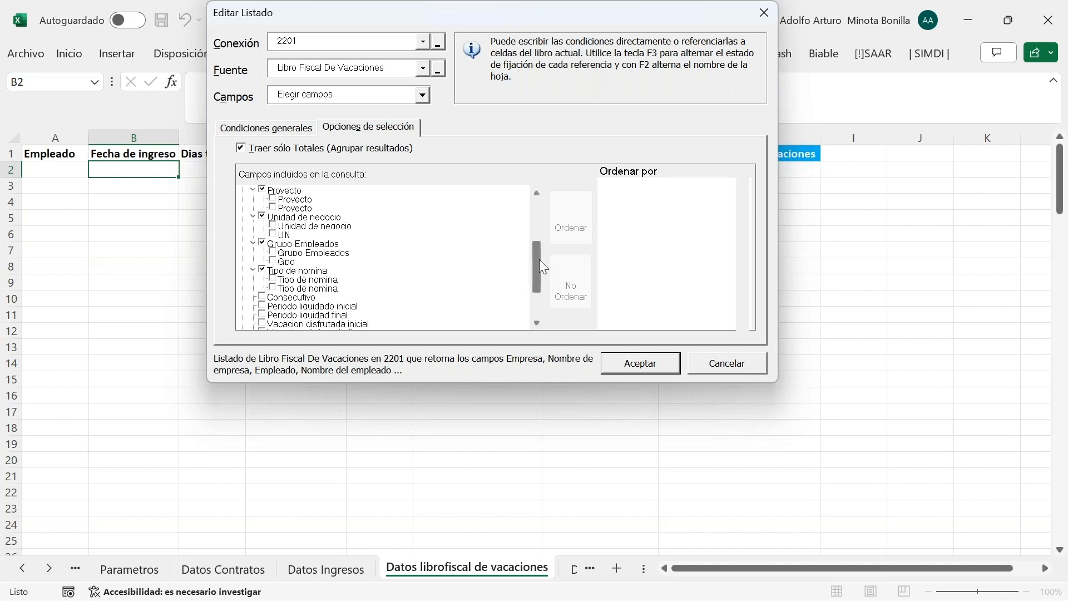
drag(541, 269, 549, 200)
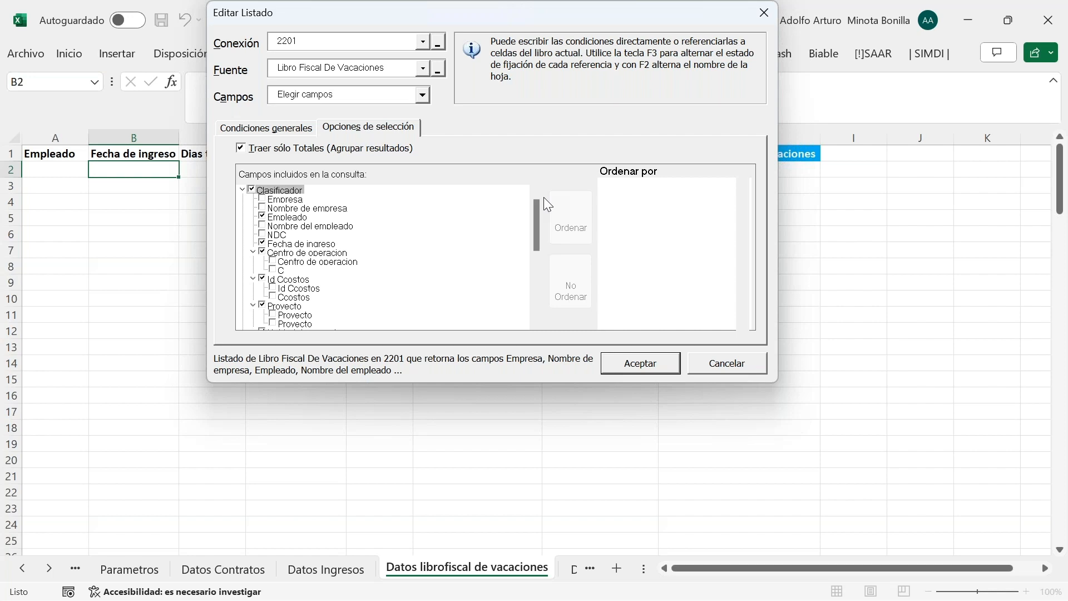
click(634, 367)
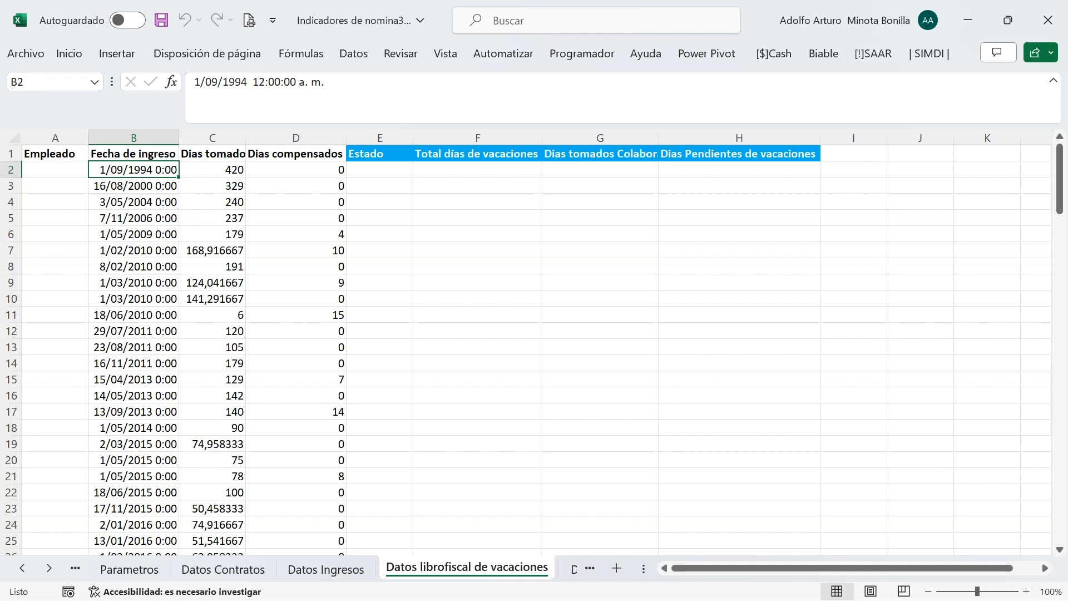
Review the vacation listing's query fields from B2 again and close it without changes
click(385, 168)
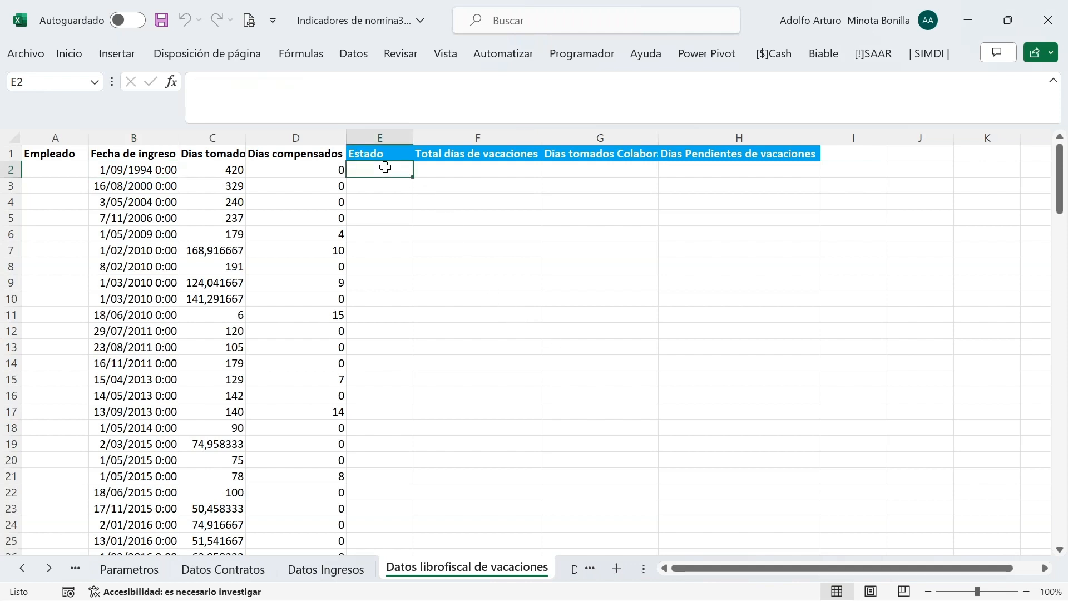
click(155, 166)
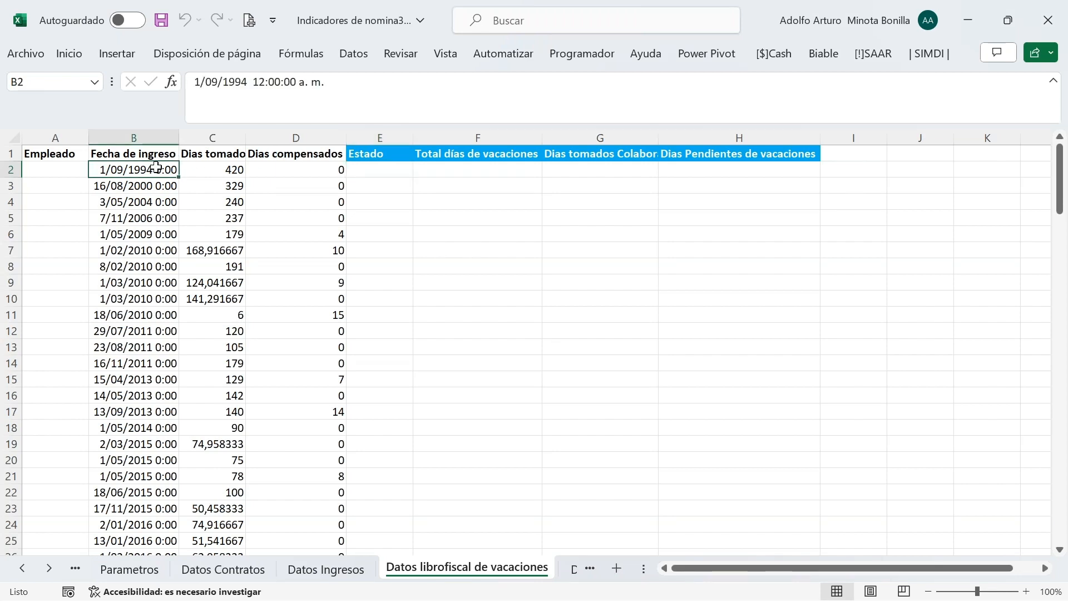
click(815, 54)
click(345, 103)
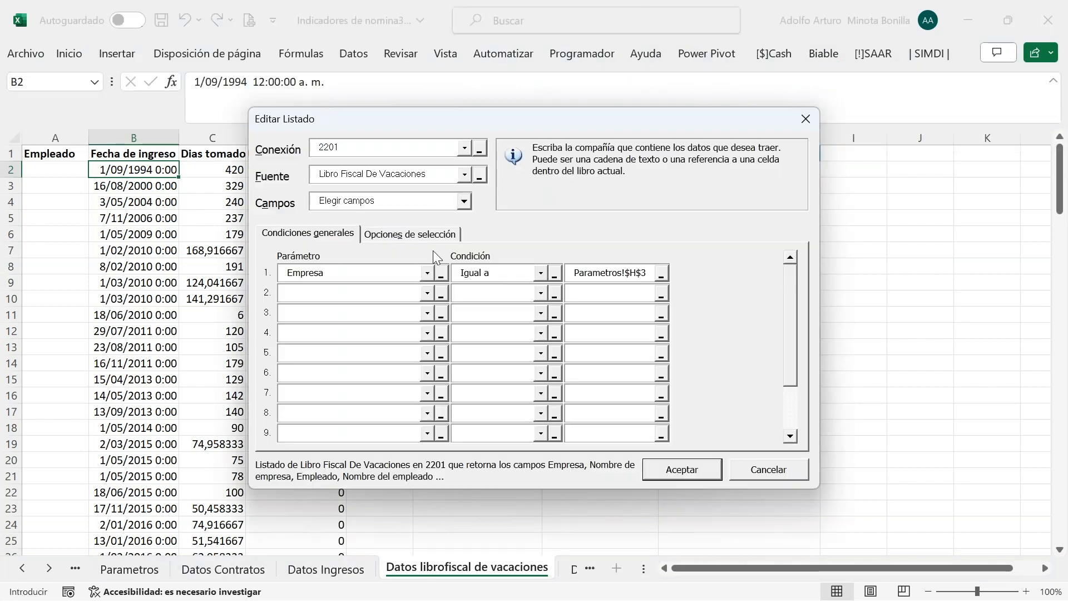
click(405, 232)
scroll(473, 389, down, 10)
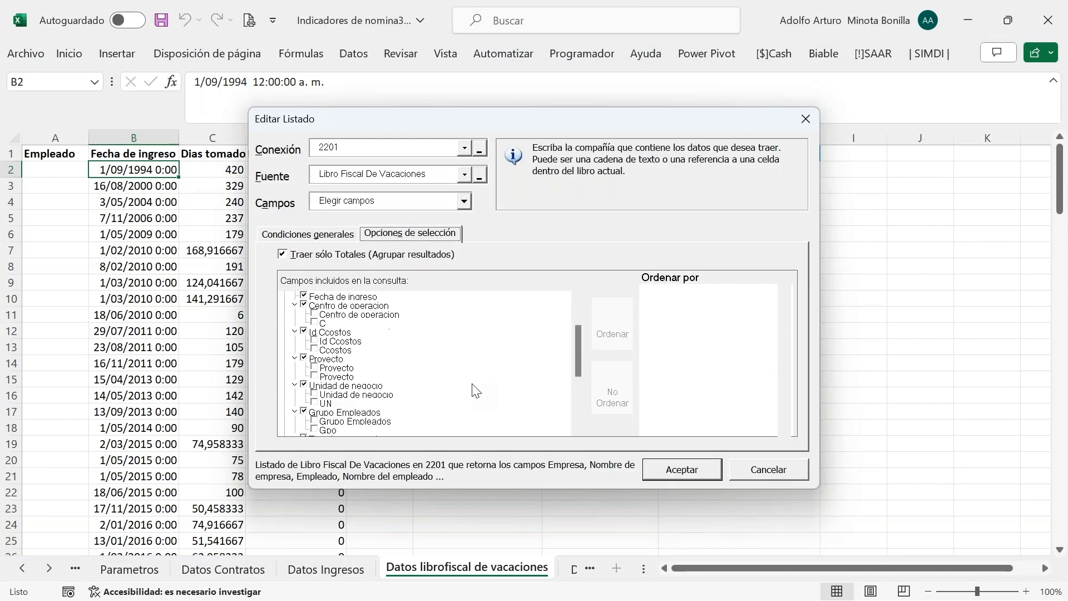
click(768, 470)
click(377, 169)
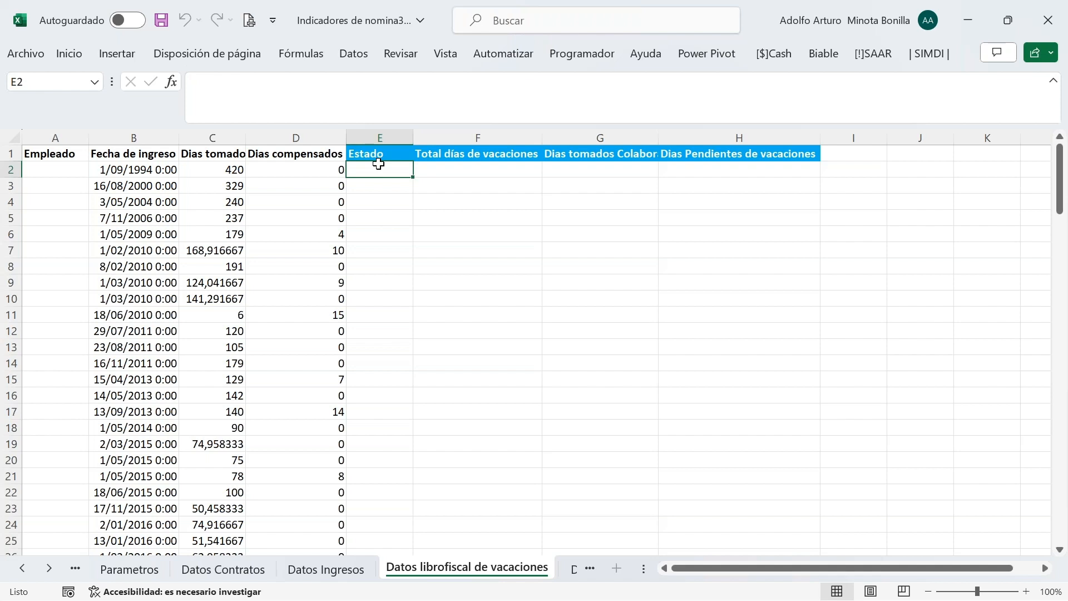
click(232, 571)
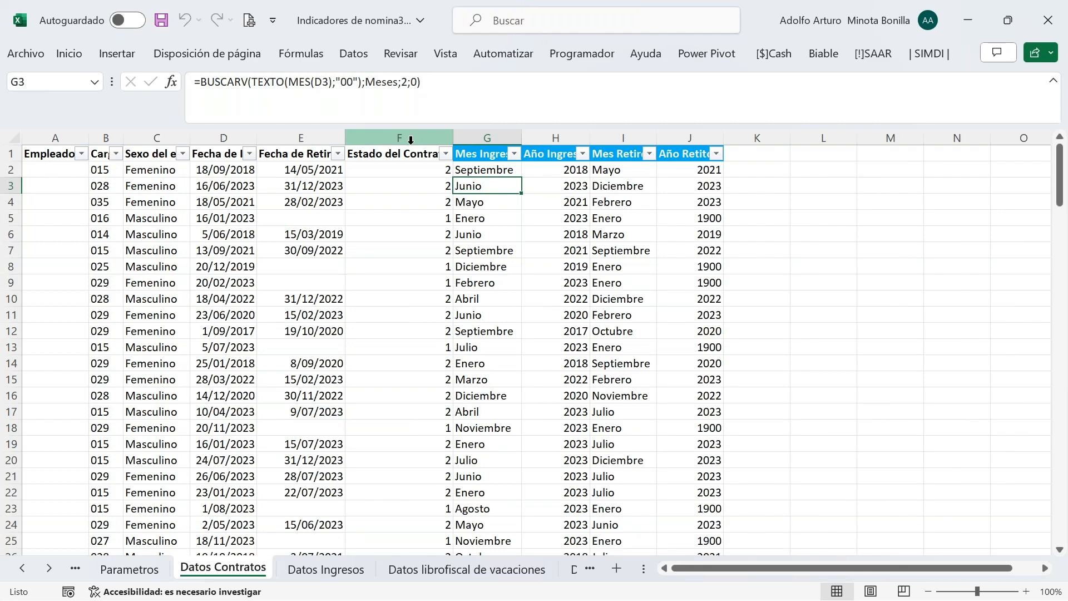
click(472, 567)
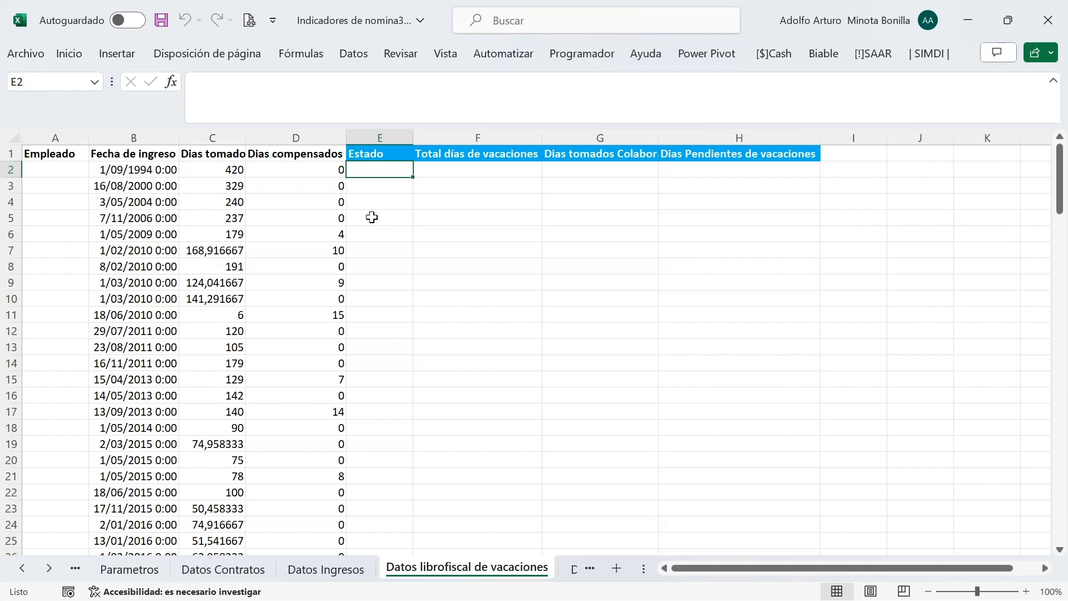
text(=bus)
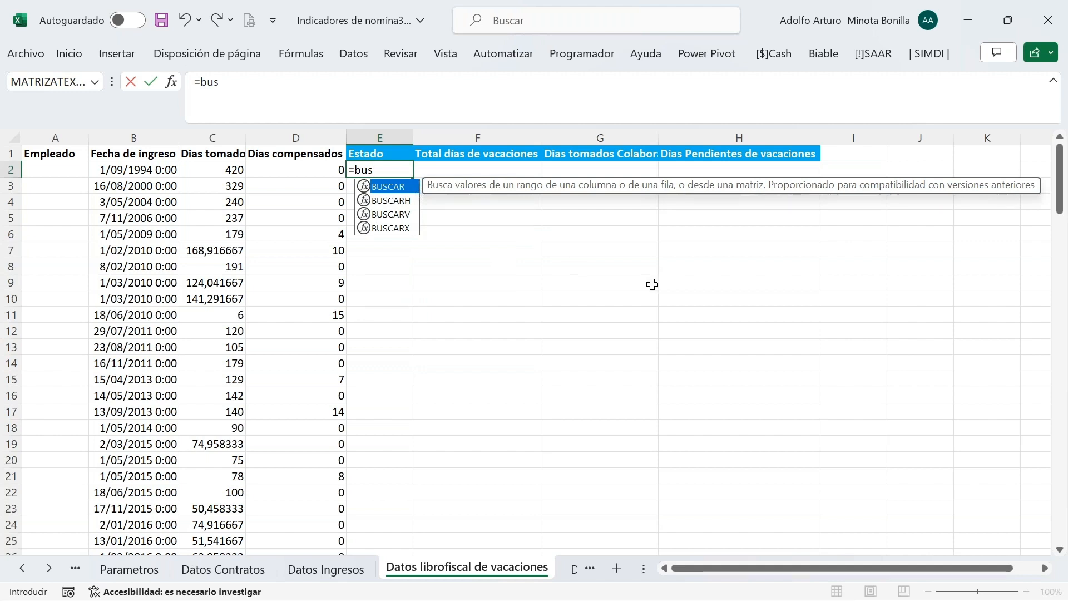
Start a BUSCARX formula in E2 with A1 as the lookup value and open its arguments form
key(Down)
key(Down)
key(Down)
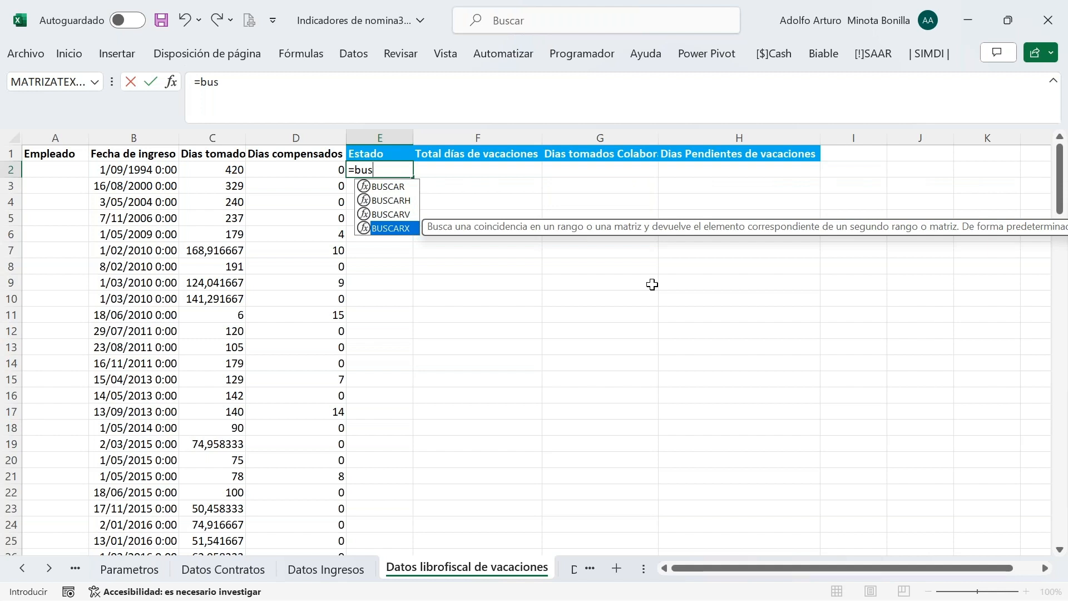
key(Tab)
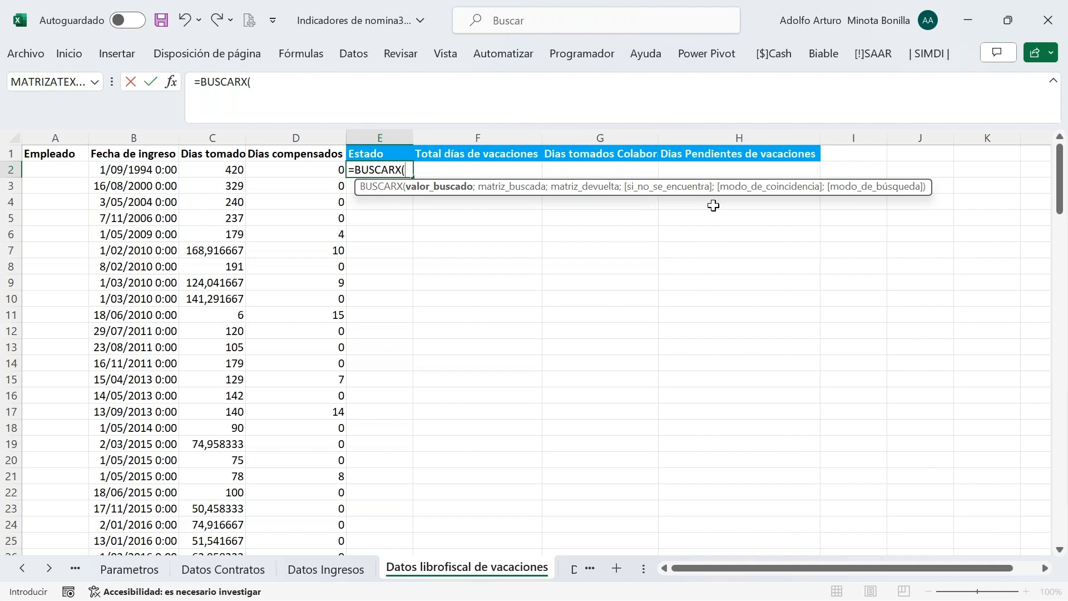
click(66, 158)
text(;)
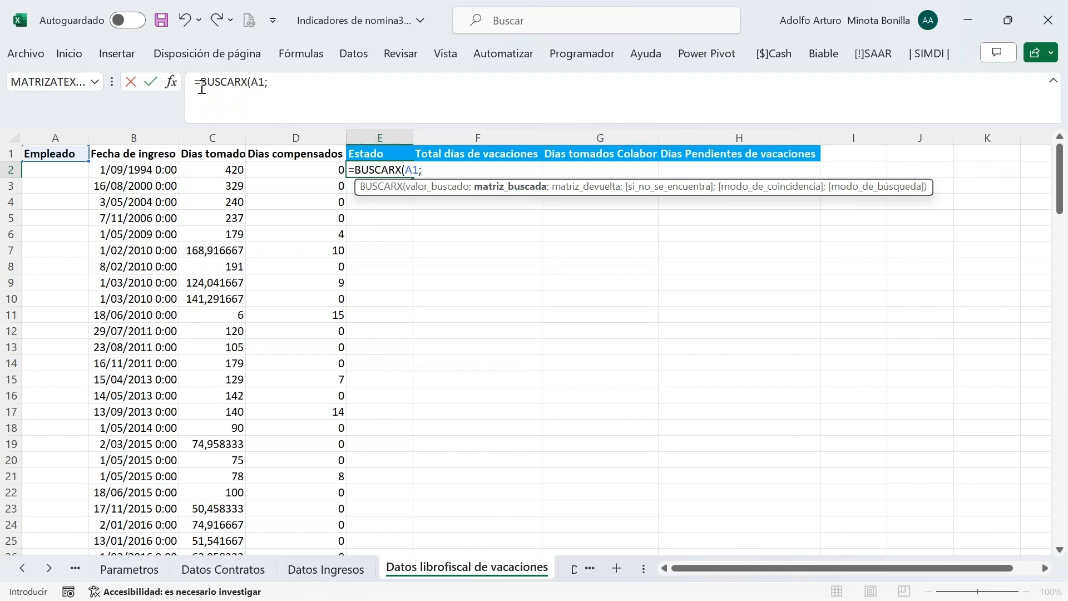
click(172, 82)
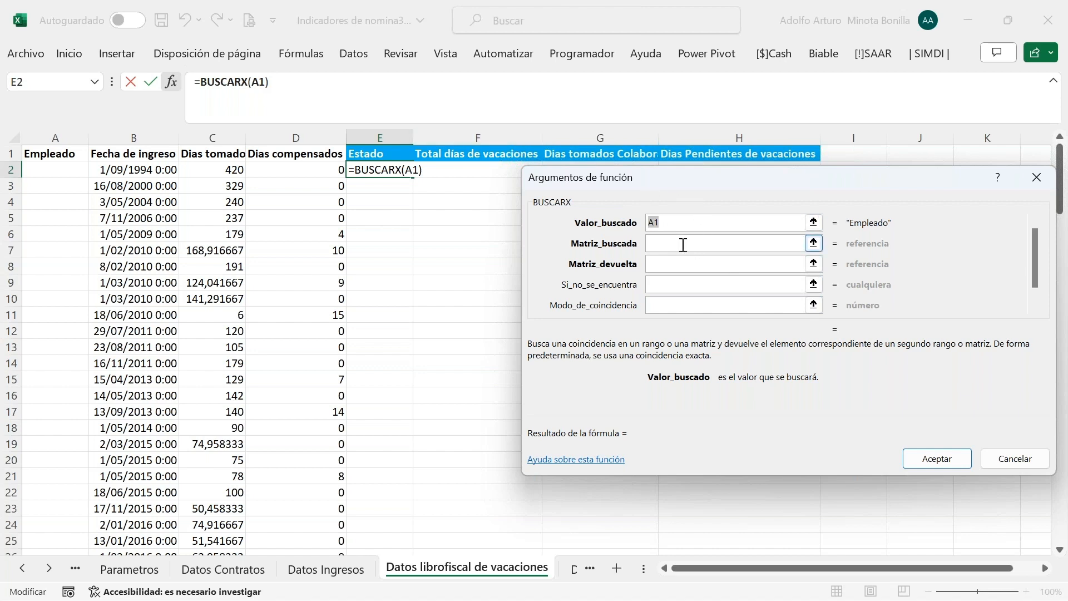
Complete BUSCARX searching 'Datos Contratos'!A:A, returning 'Datos Contratos'!F:F, with "No Aplica" as fallback
click(723, 243)
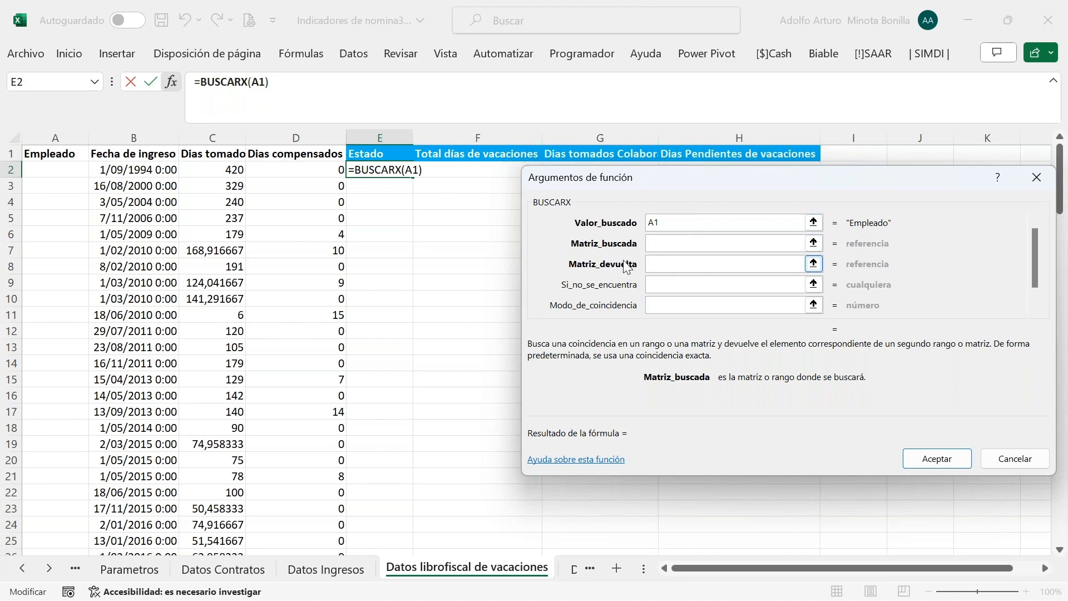
click(234, 575)
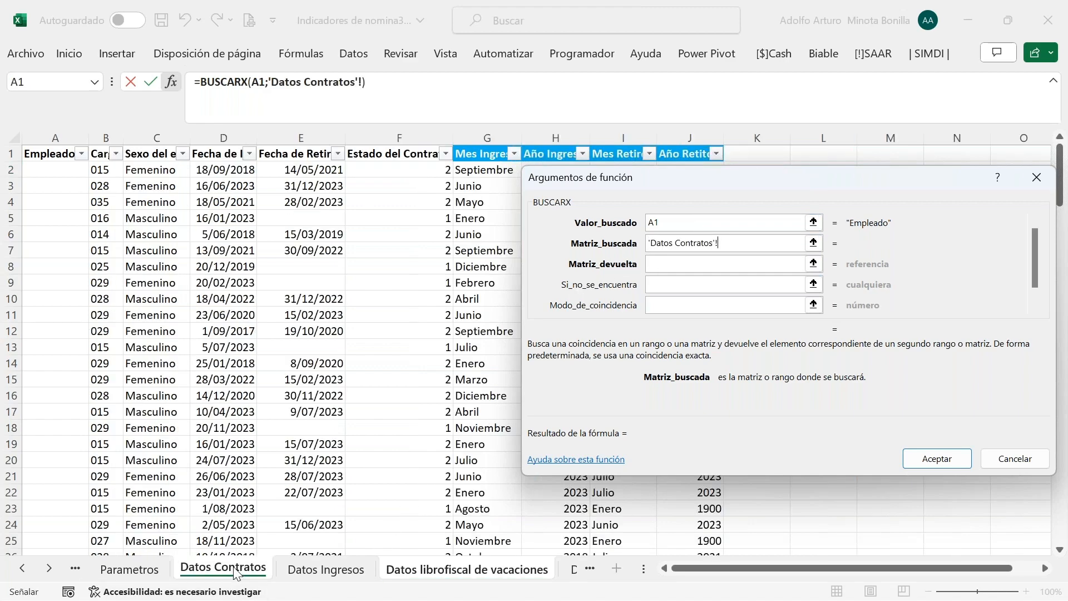
click(60, 135)
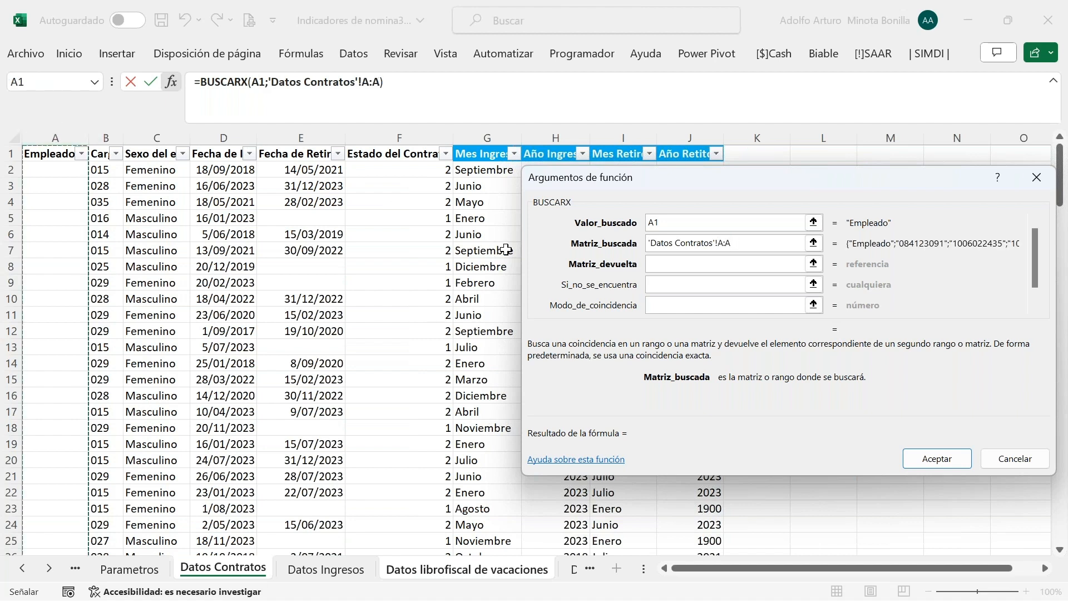
click(682, 263)
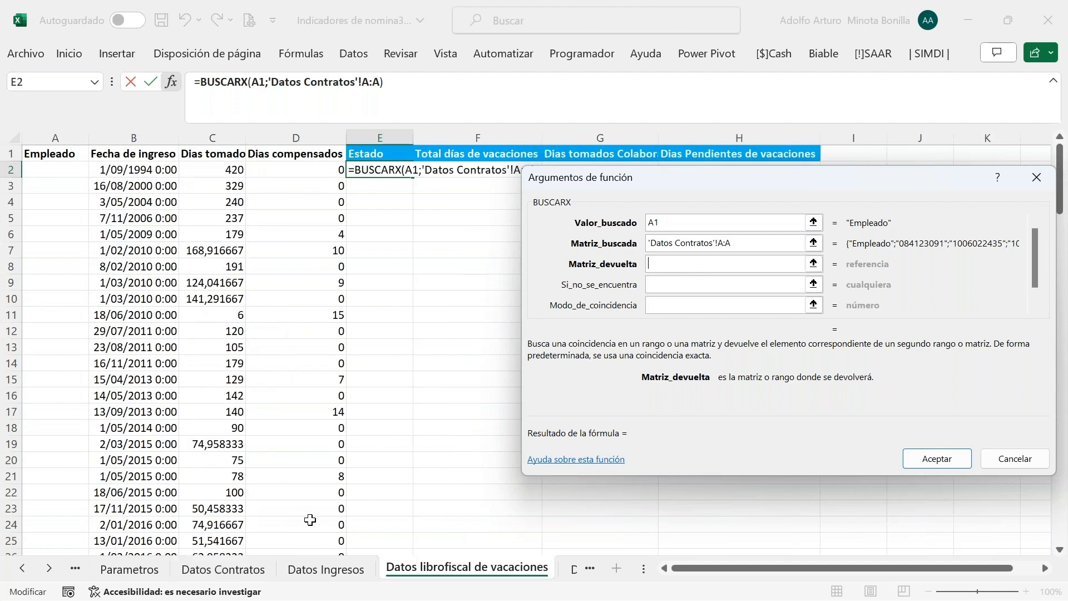
click(218, 569)
click(399, 138)
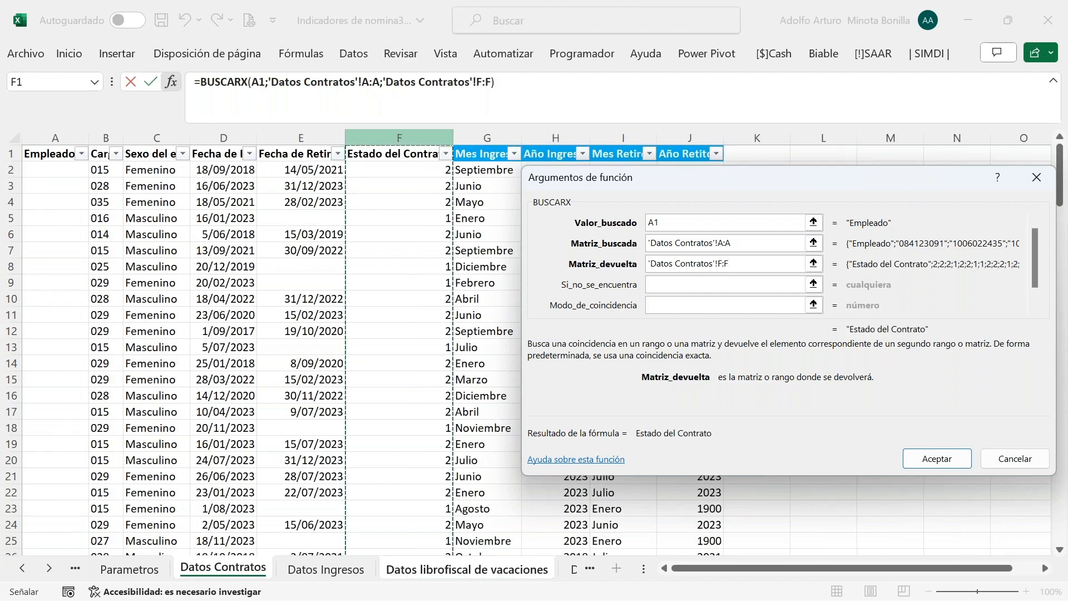
click(723, 286)
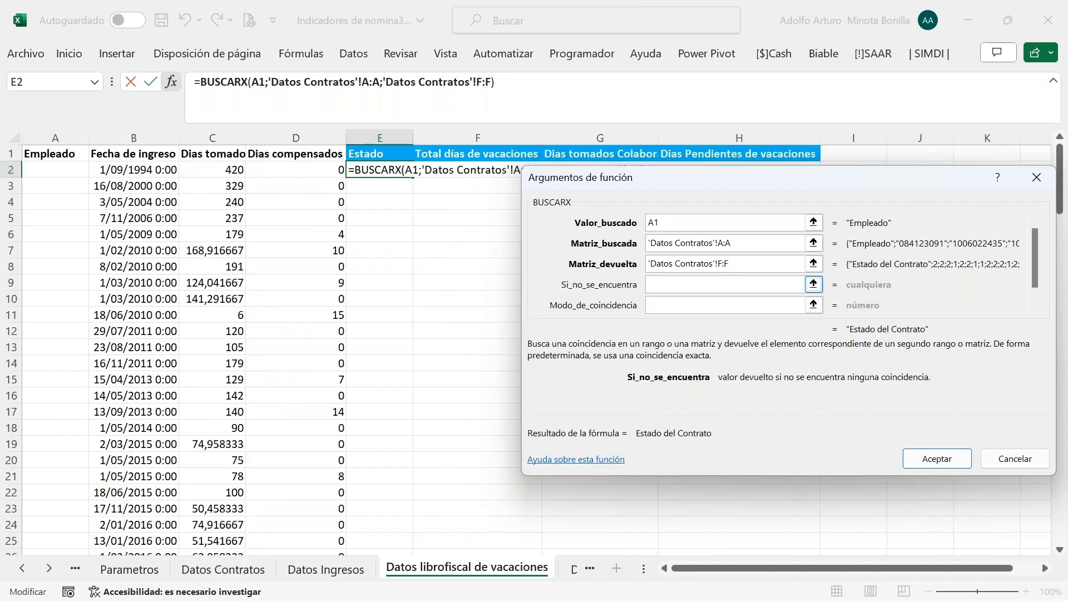
text(")
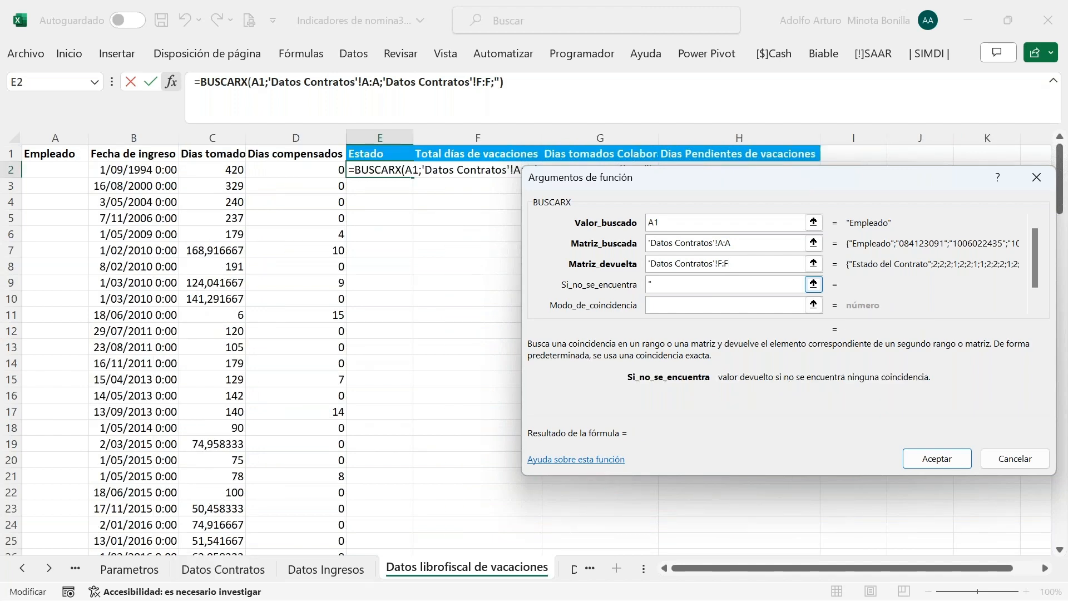
text(No Aplica)
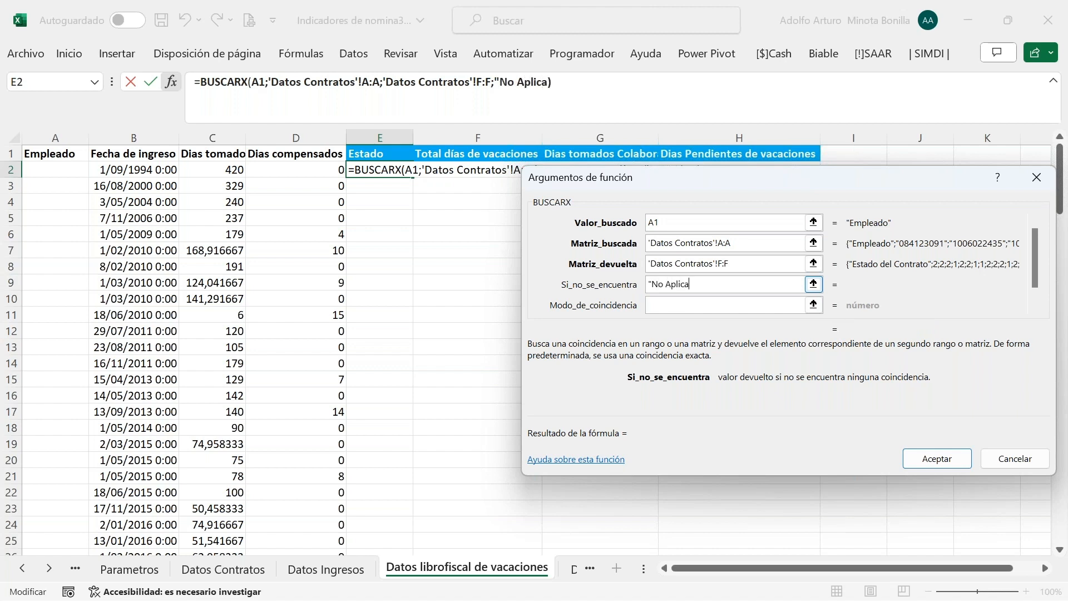
text(")
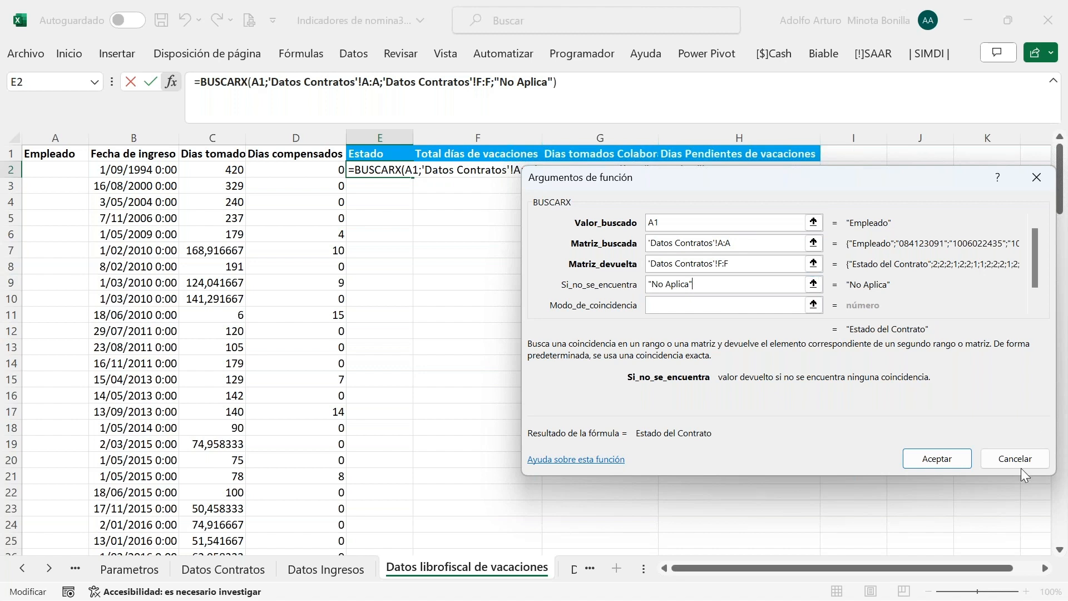
click(937, 459)
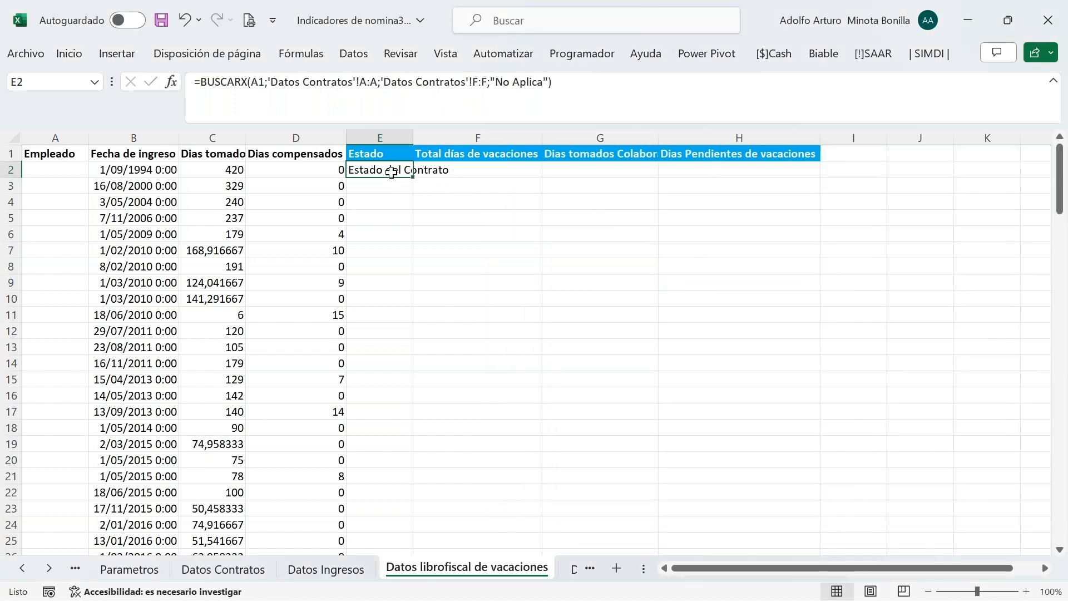
Change the BUSCARX lookup value in E2 from A1 to A2
click(171, 82)
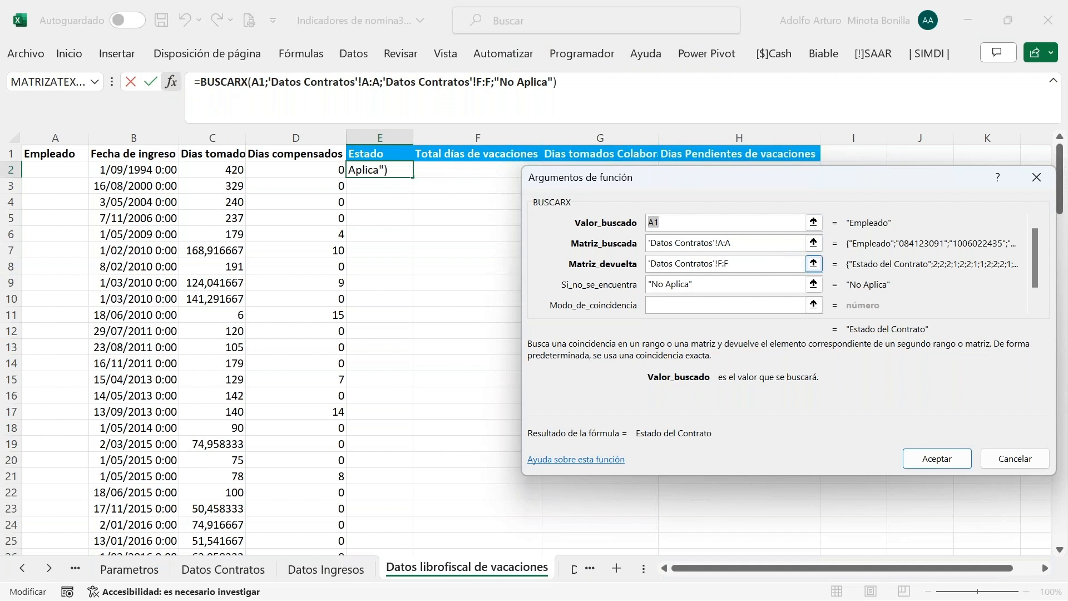
click(767, 270)
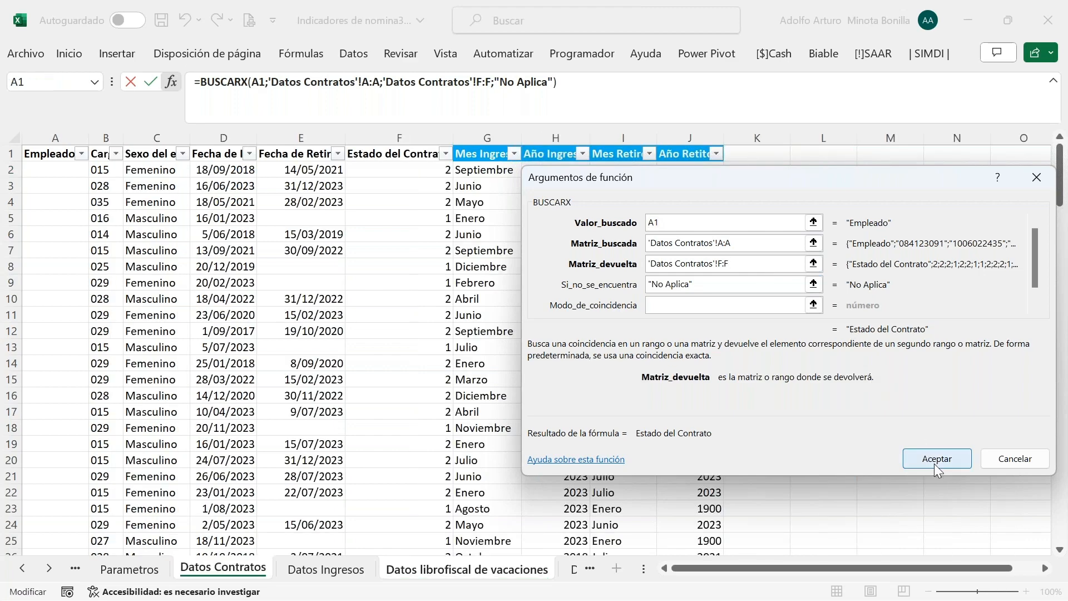
click(696, 221)
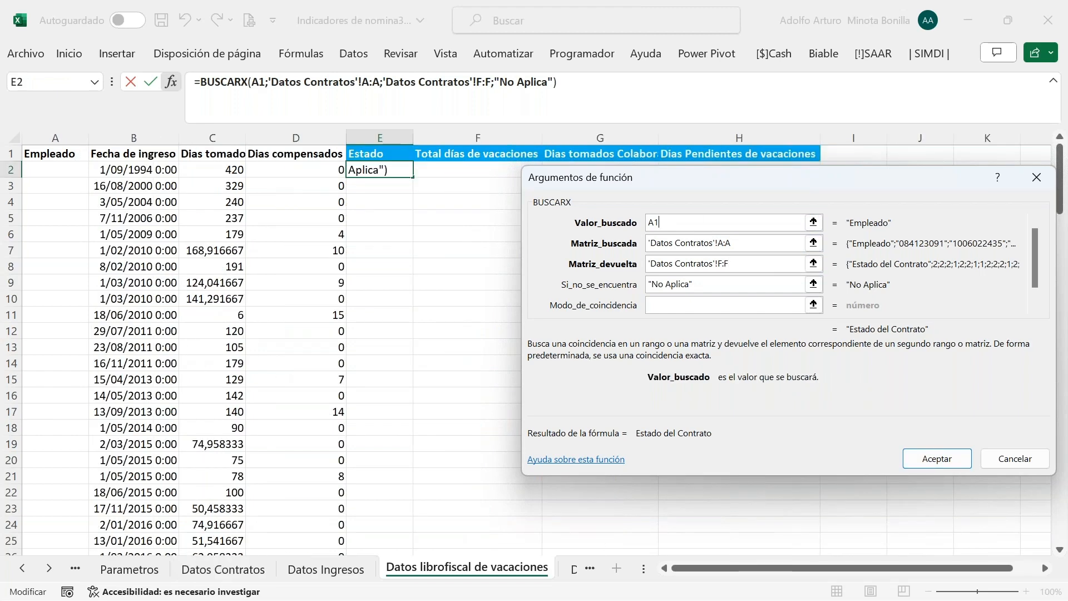
key(BackSpace)
key(BackSpace)
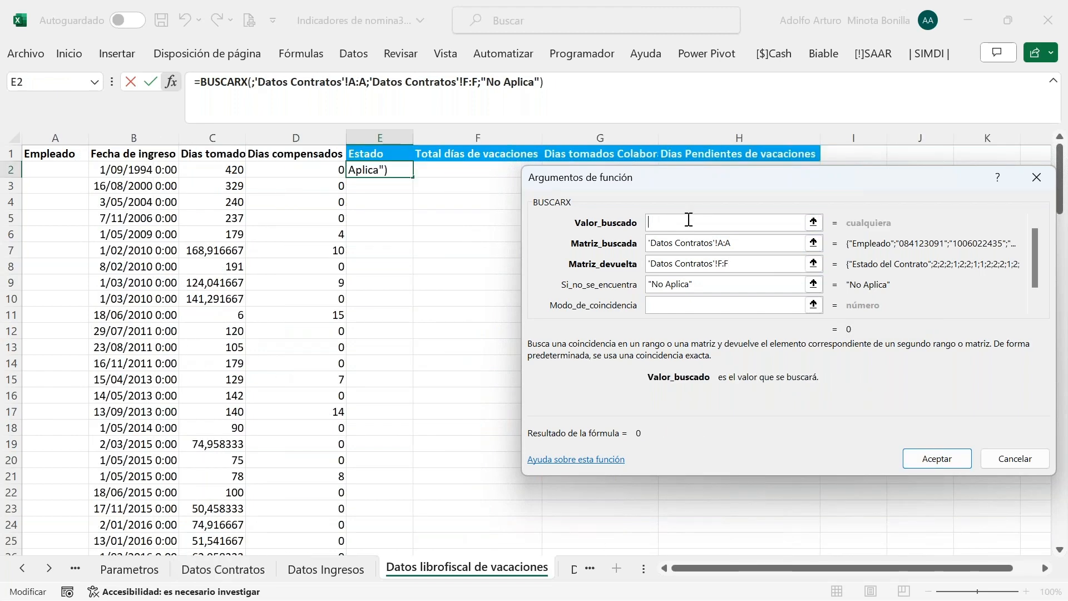
click(58, 169)
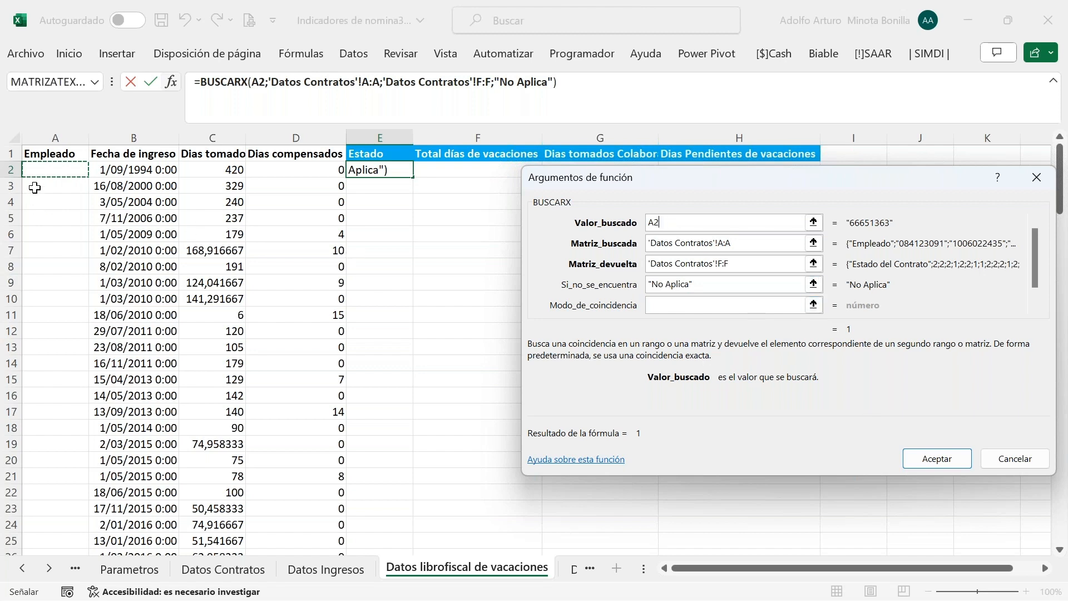
click(938, 460)
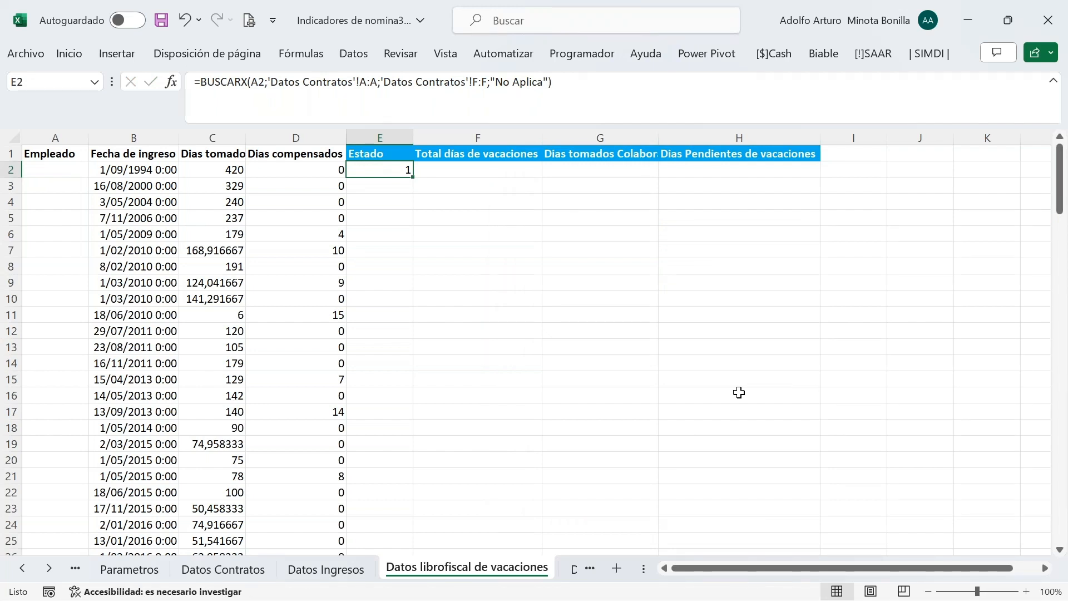
Autofit column G to show its full Dias tomados Colaboradores activos header
click(439, 171)
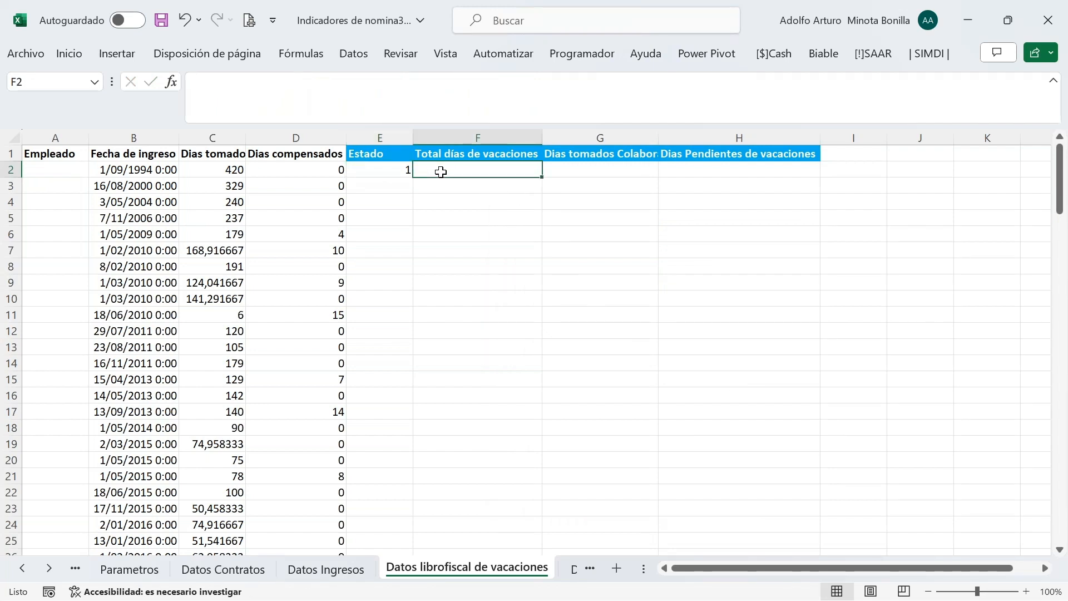
click(615, 170)
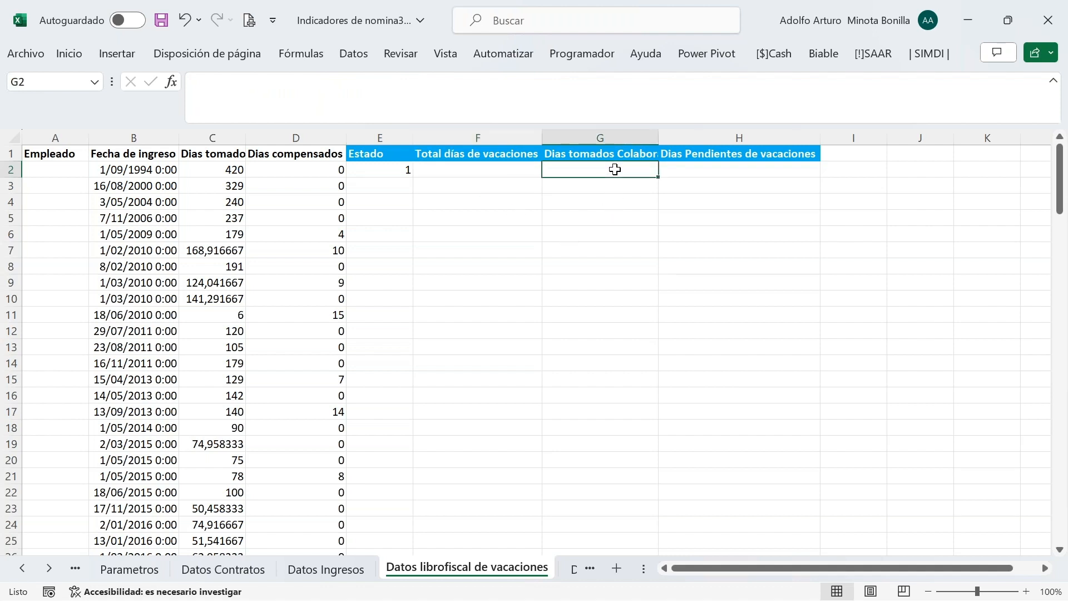
double_click(660, 134)
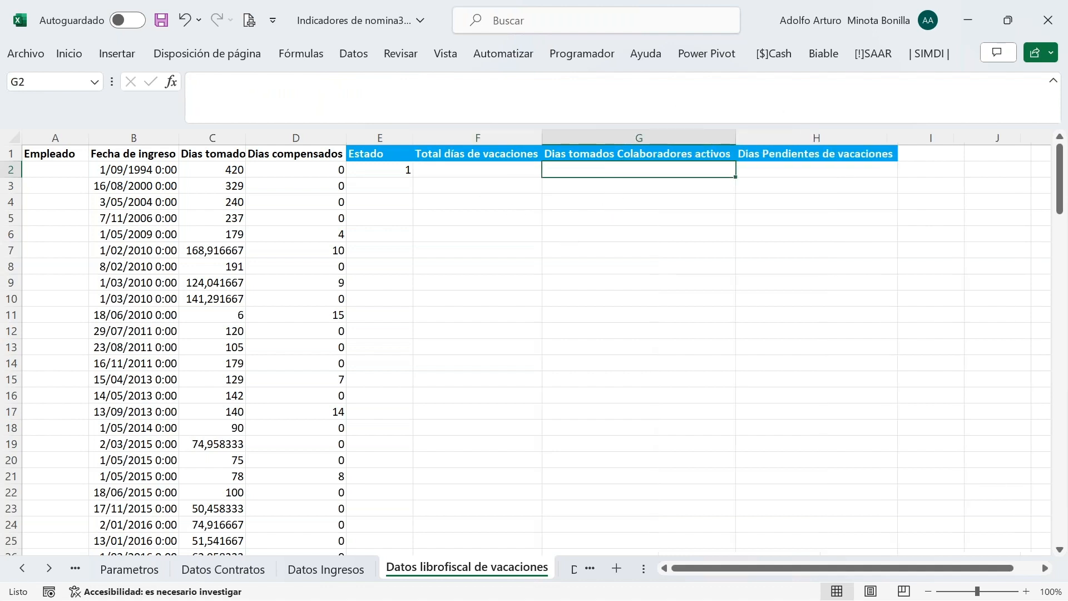
click(815, 171)
click(851, 149)
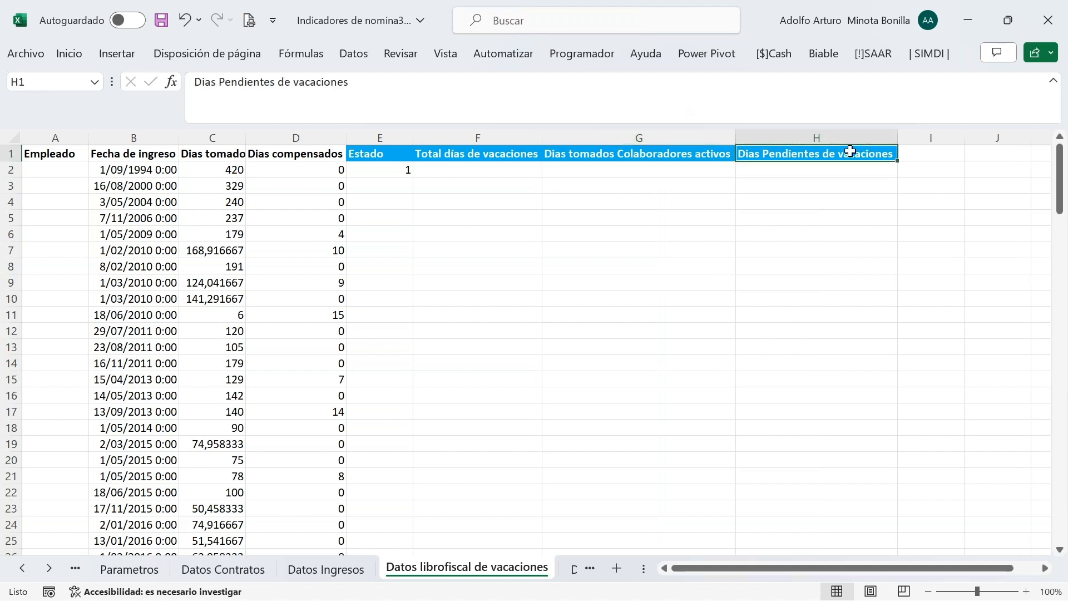
click(474, 167)
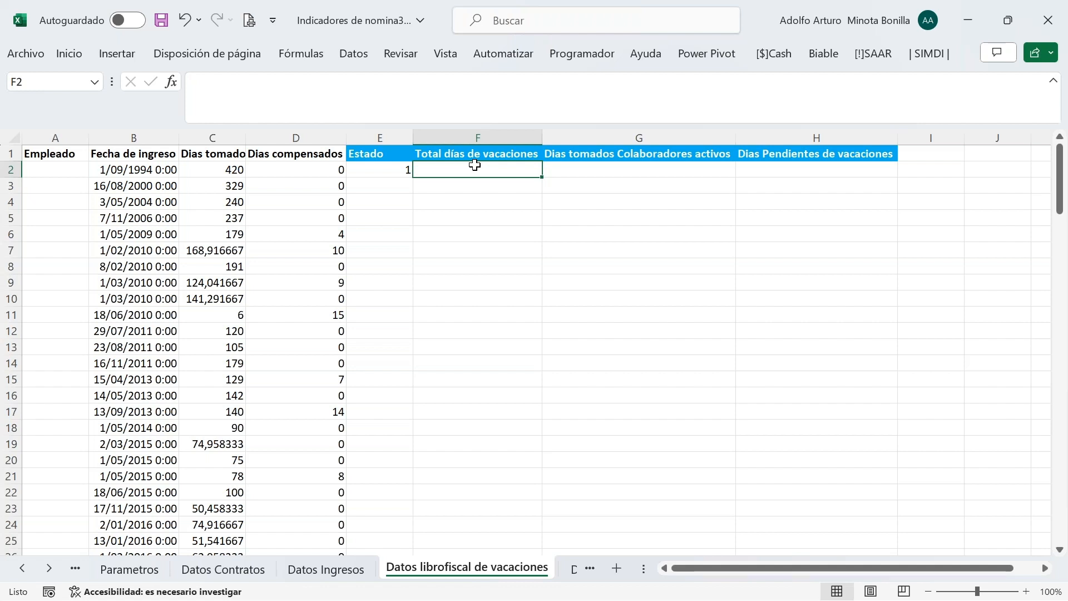
In F2, subtract hire date B2 from Parametros!C24 to get days since hire
text(=)
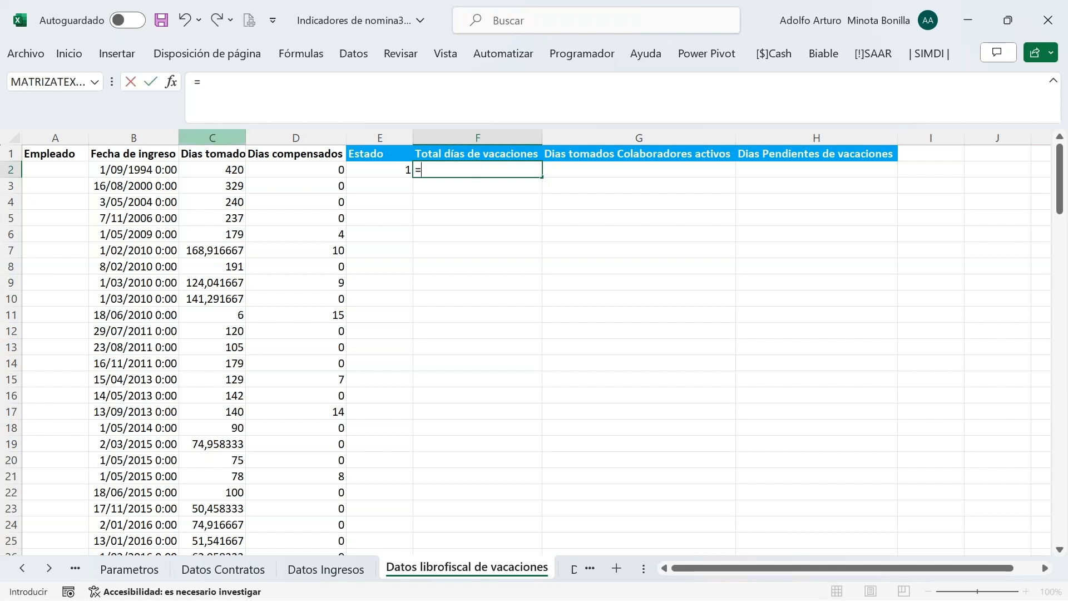
click(134, 567)
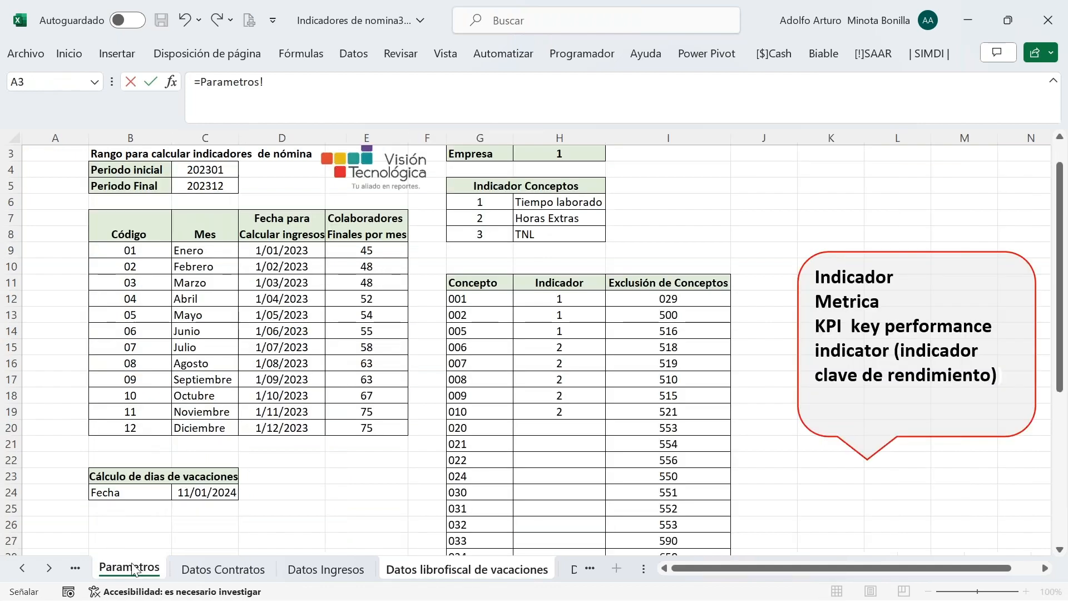
click(203, 493)
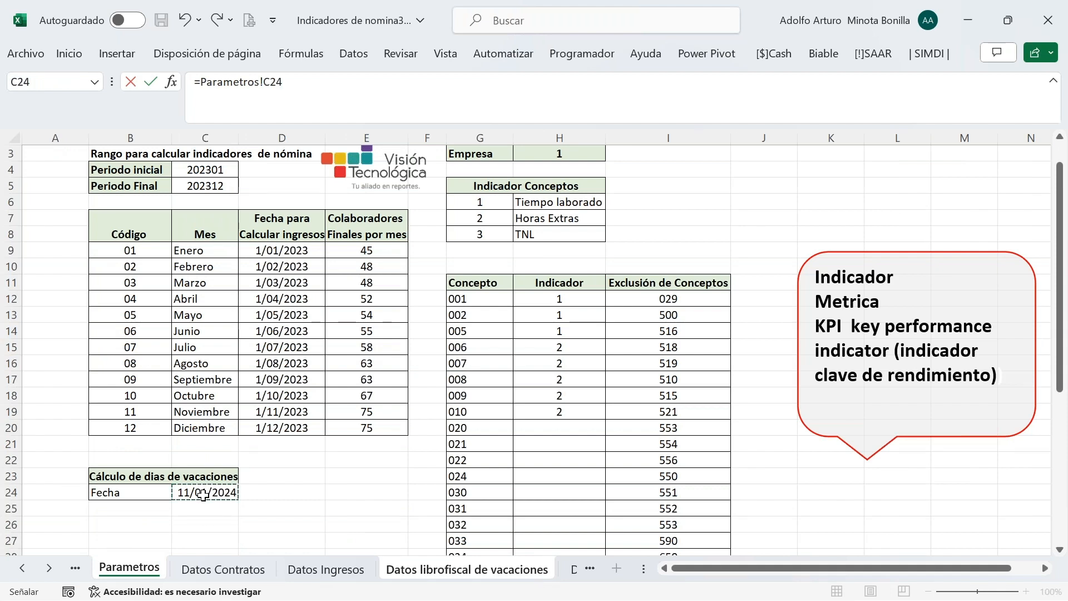
text(-)
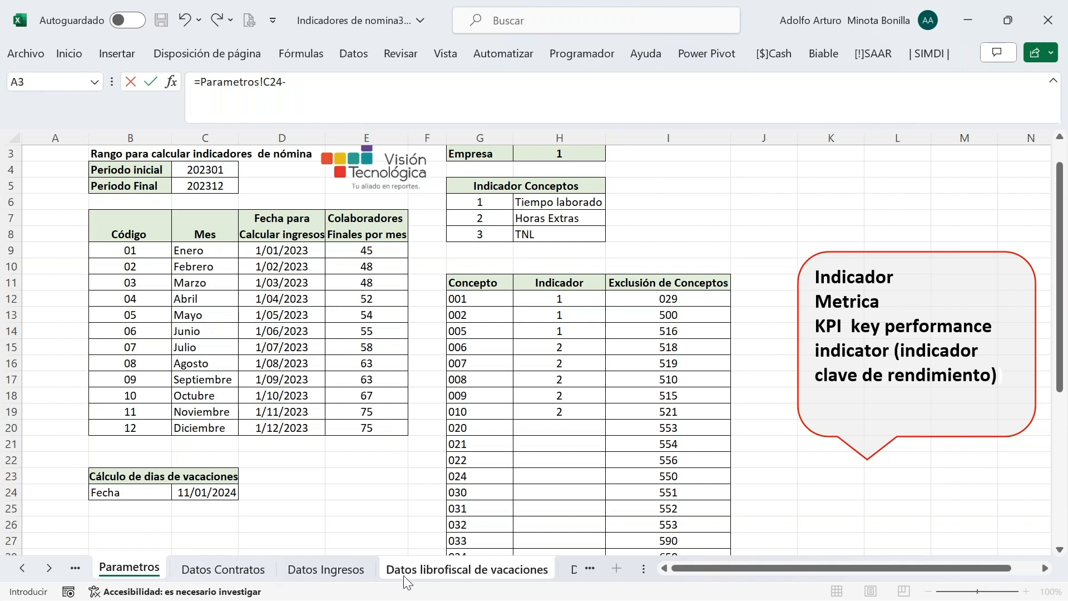
click(417, 570)
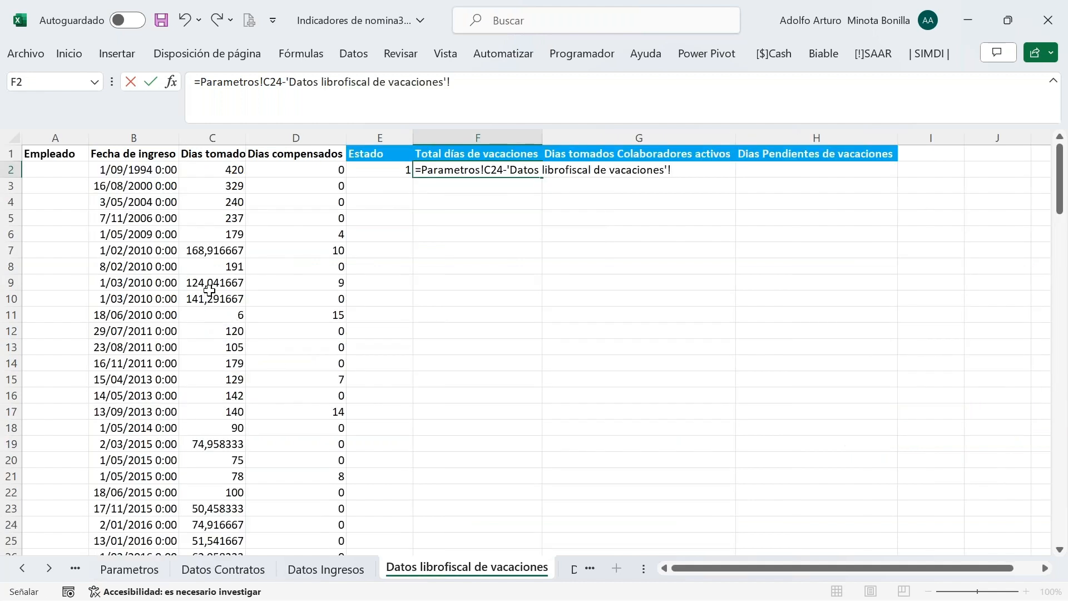
click(129, 171)
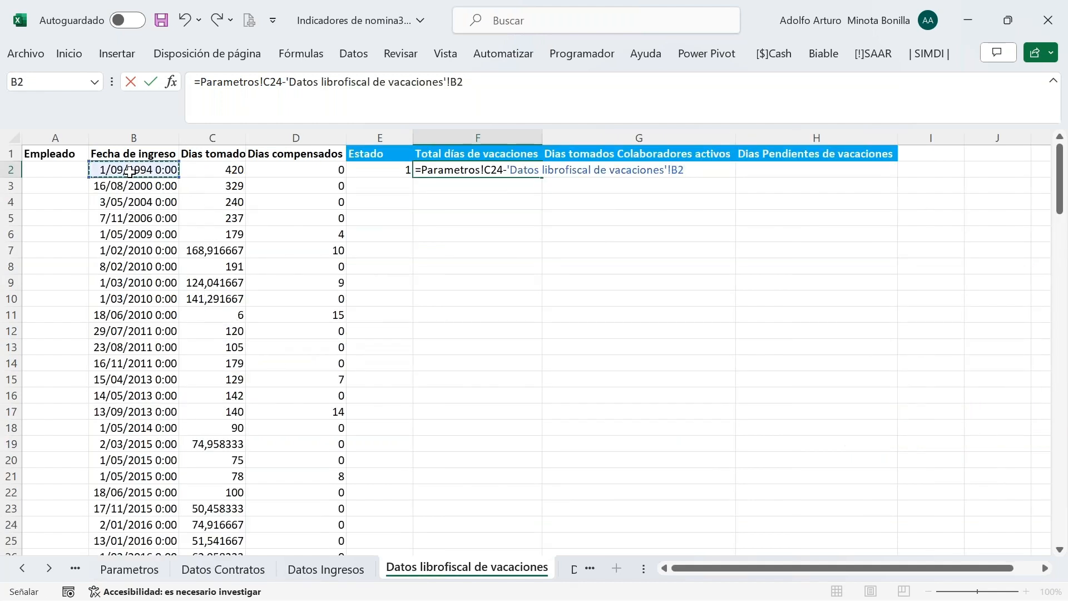
key(Return)
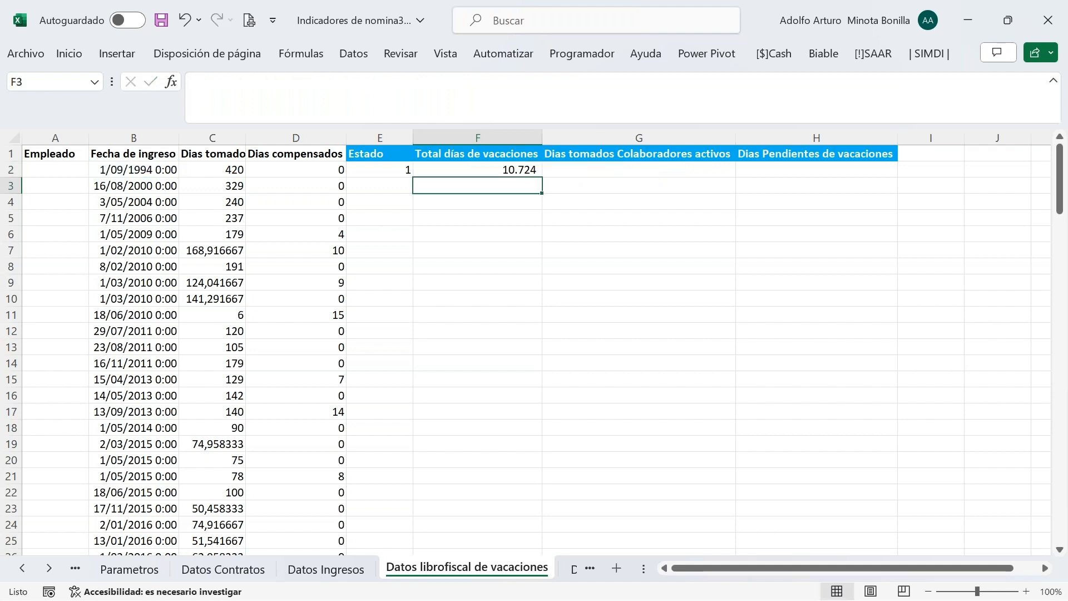
Wrap F2's day difference in parentheses and divide it by 365
click(511, 170)
click(470, 83)
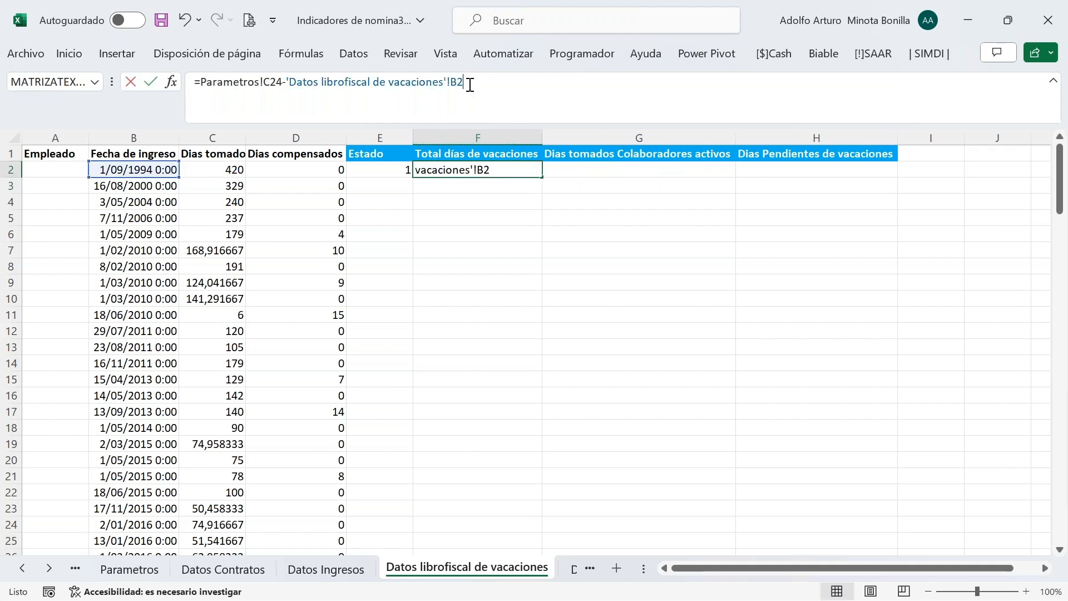
text())
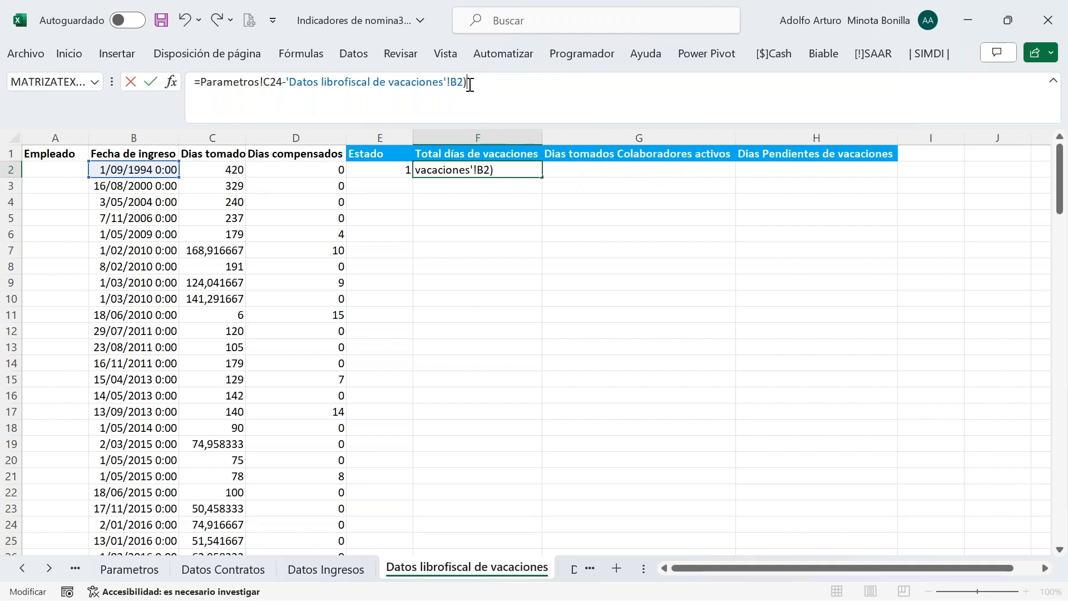
click(201, 85)
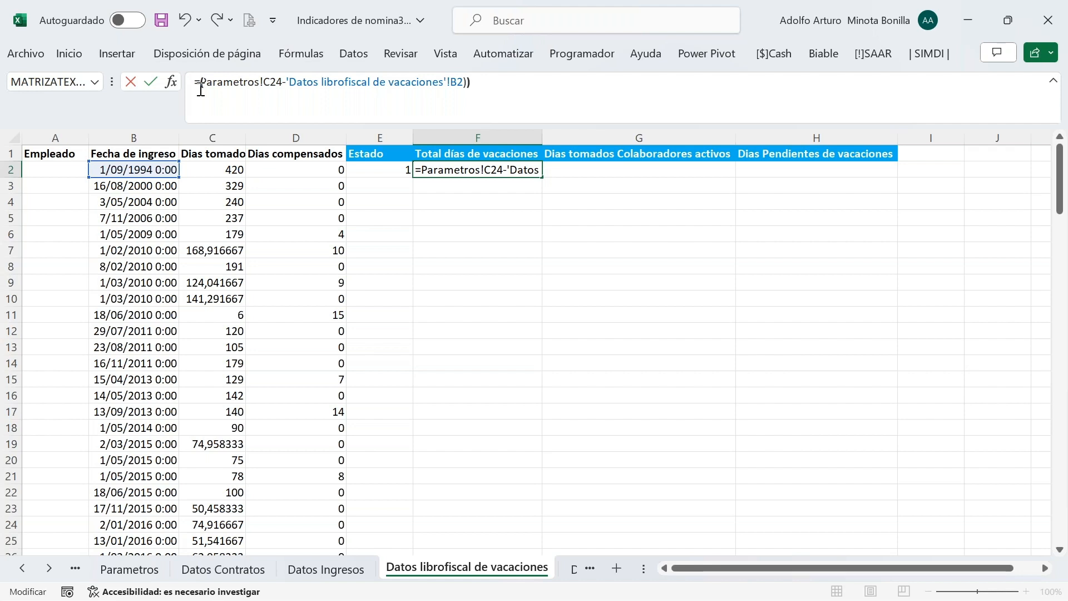
text(()
click(477, 79)
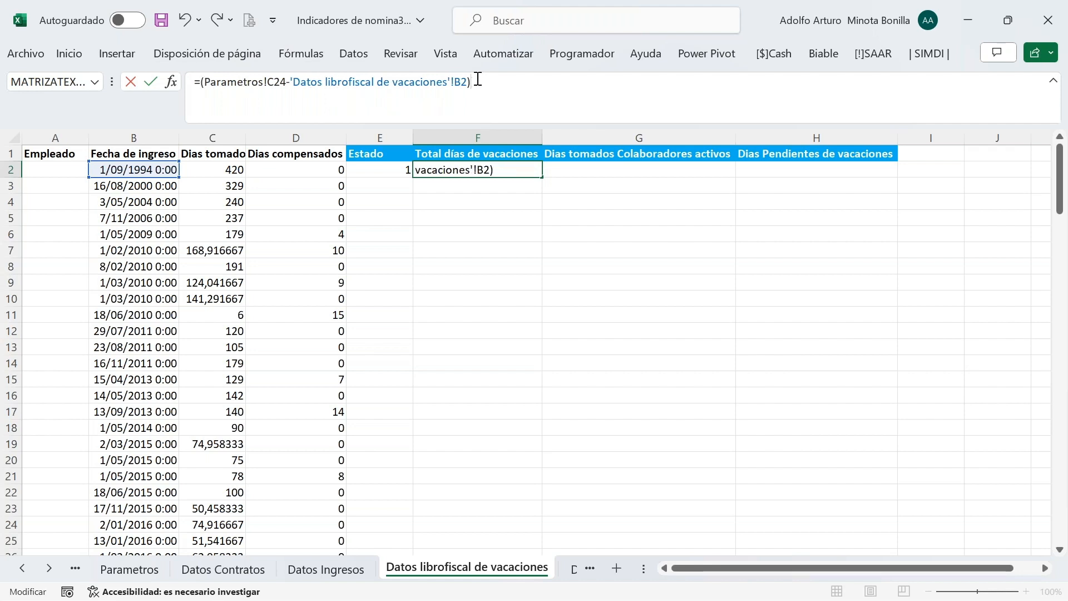
text(/365)
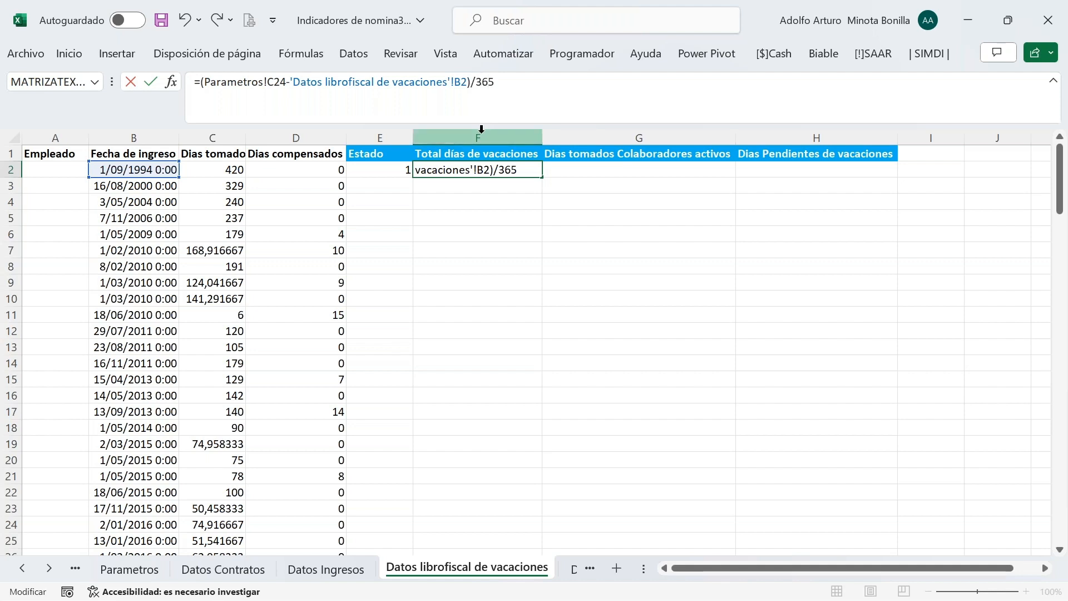
key(Return)
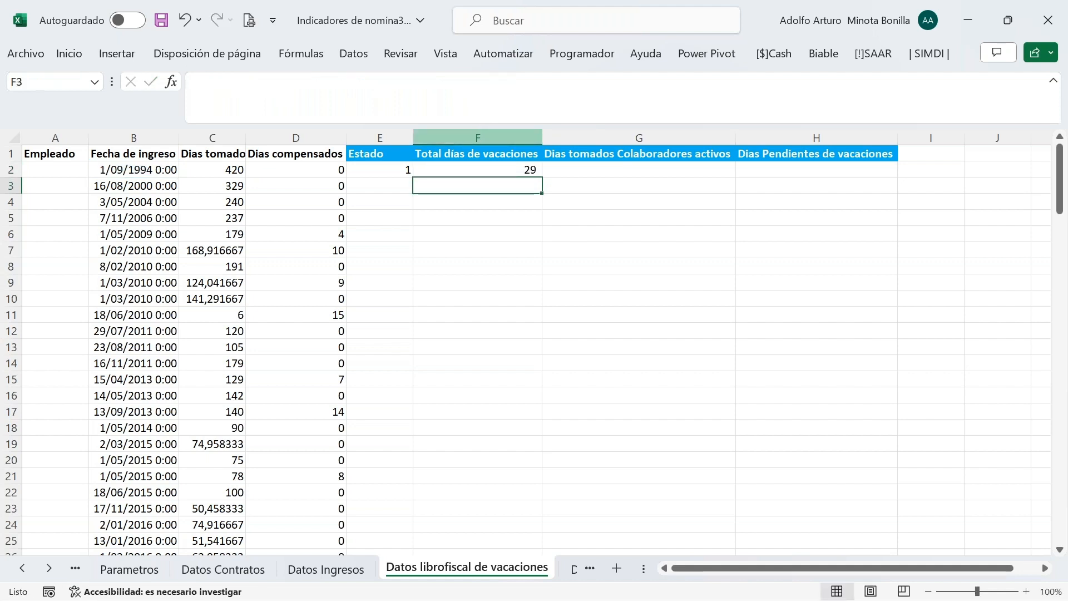
Multiply F2's formula by 15 so it shows 441 accrued vacation days
click(513, 170)
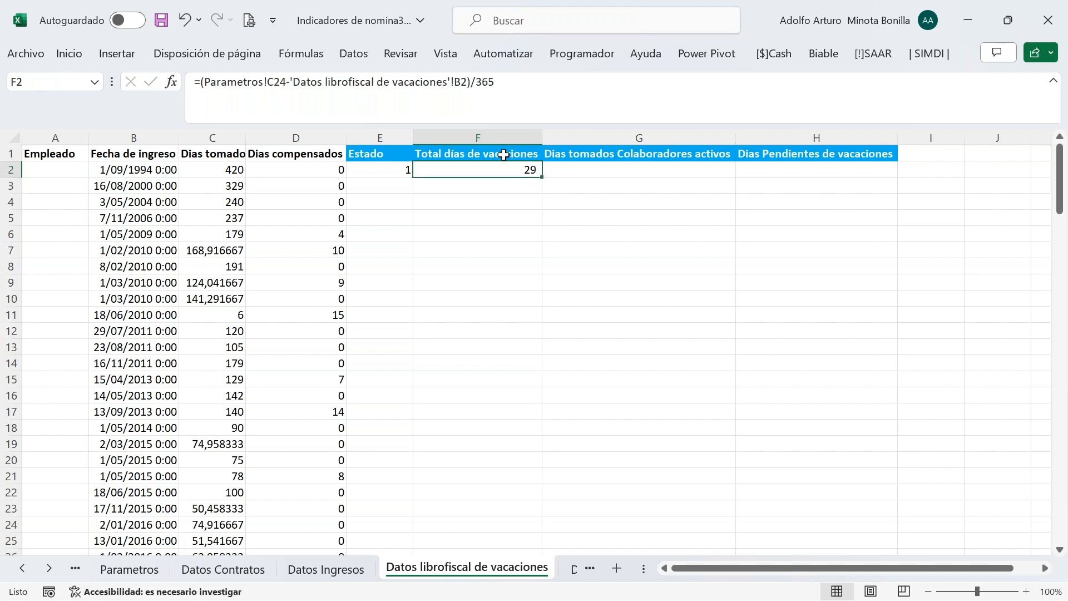
click(514, 85)
text(*15)
key(Return)
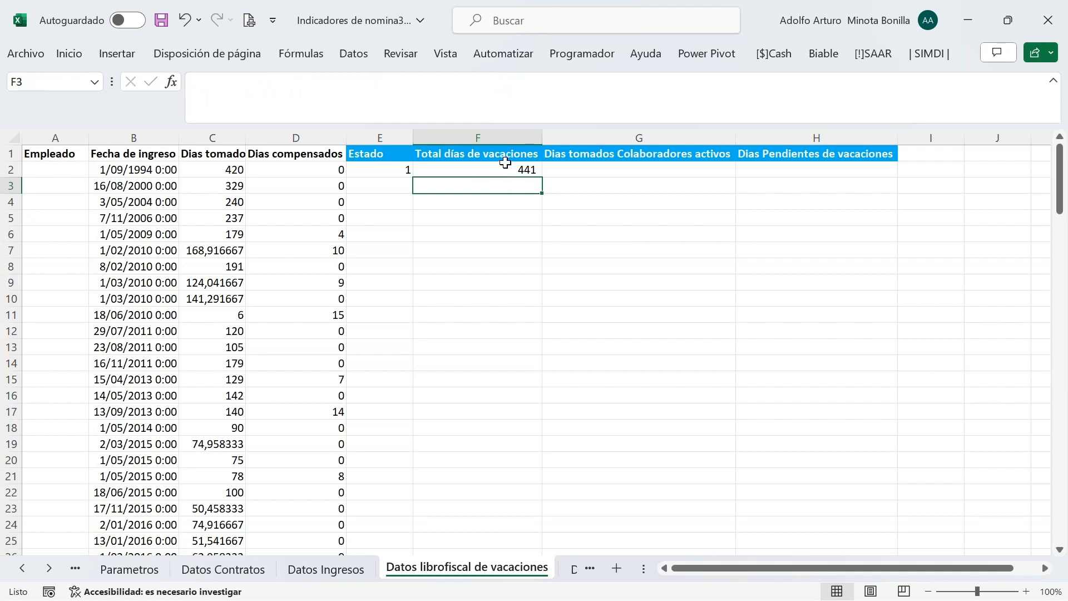
click(504, 167)
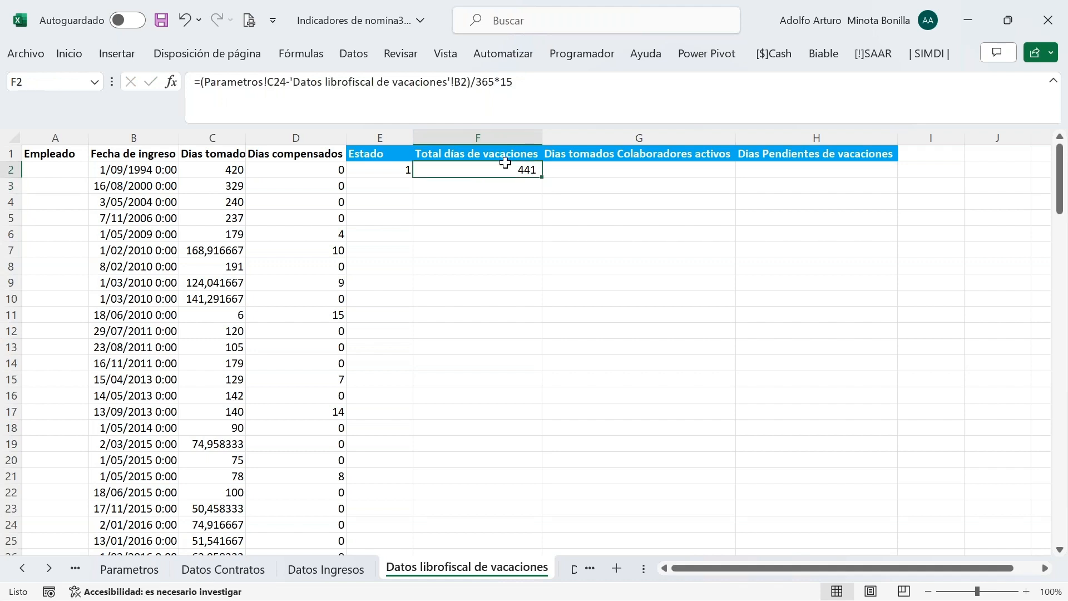
click(634, 153)
click(634, 167)
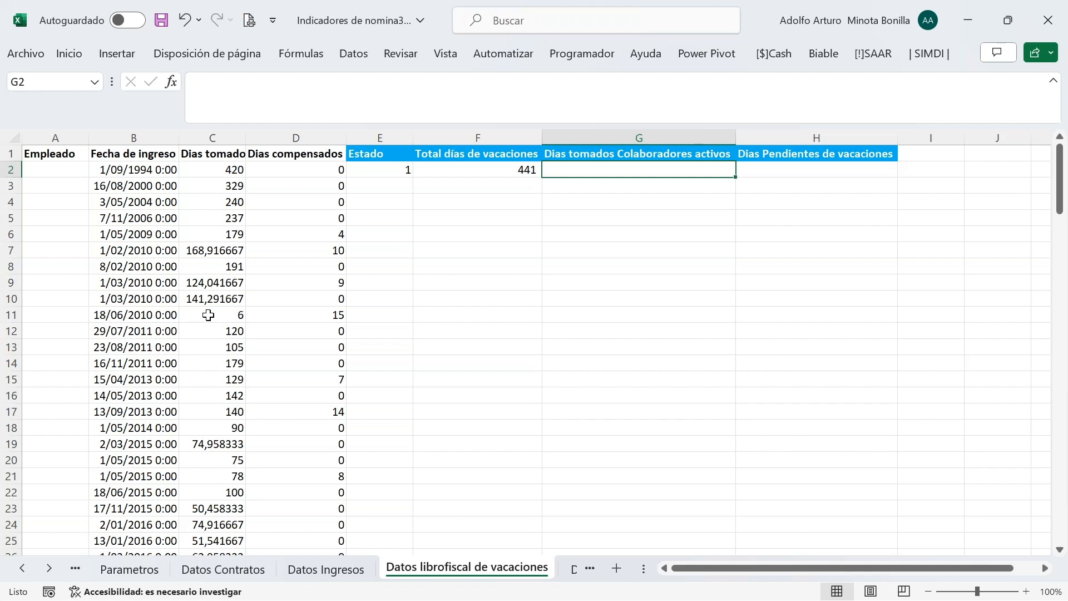
Enter =SI(E2=1;C2;0) in G2, returning 420 days taken
text(=)
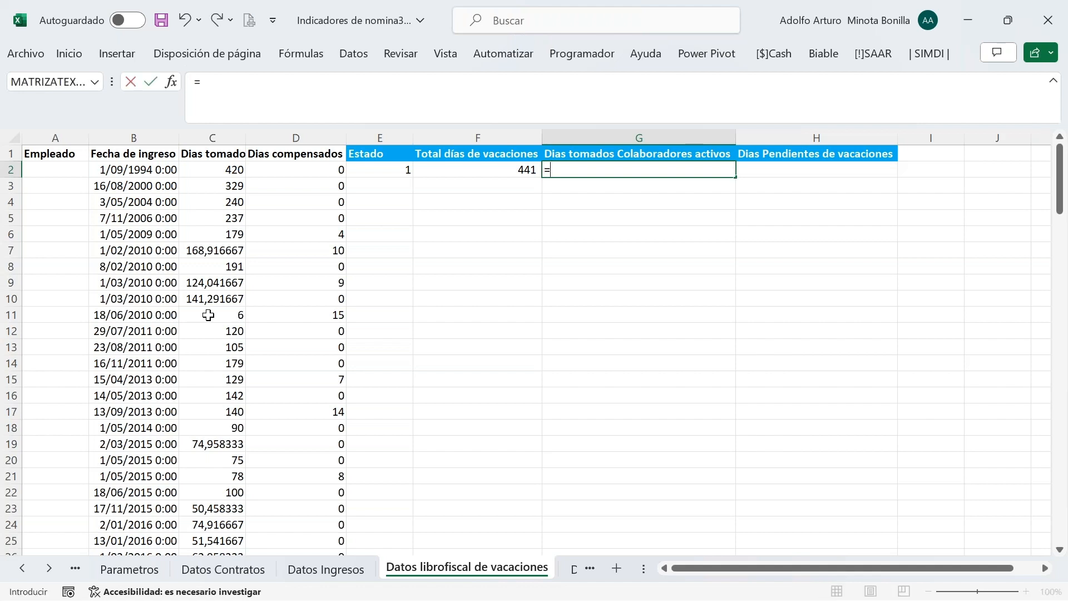
text(si)
key(Tab)
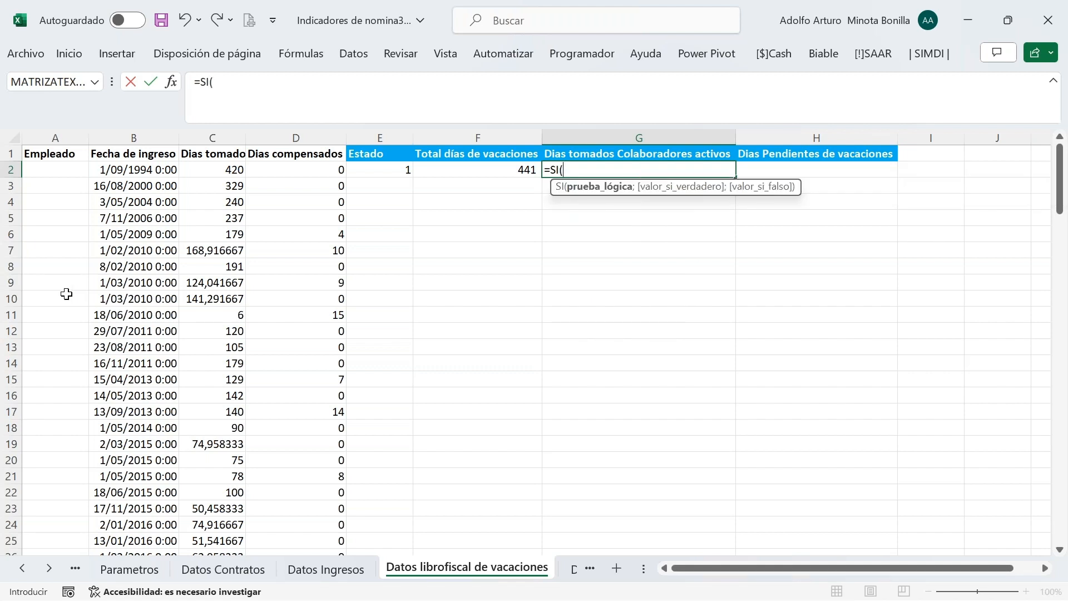
click(388, 174)
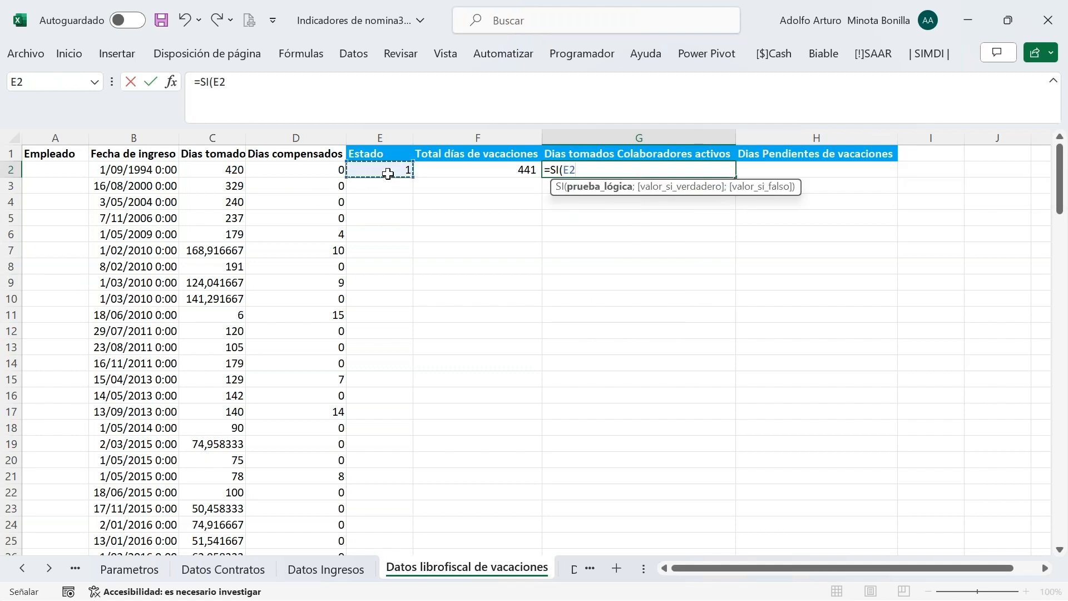
text(=1;)
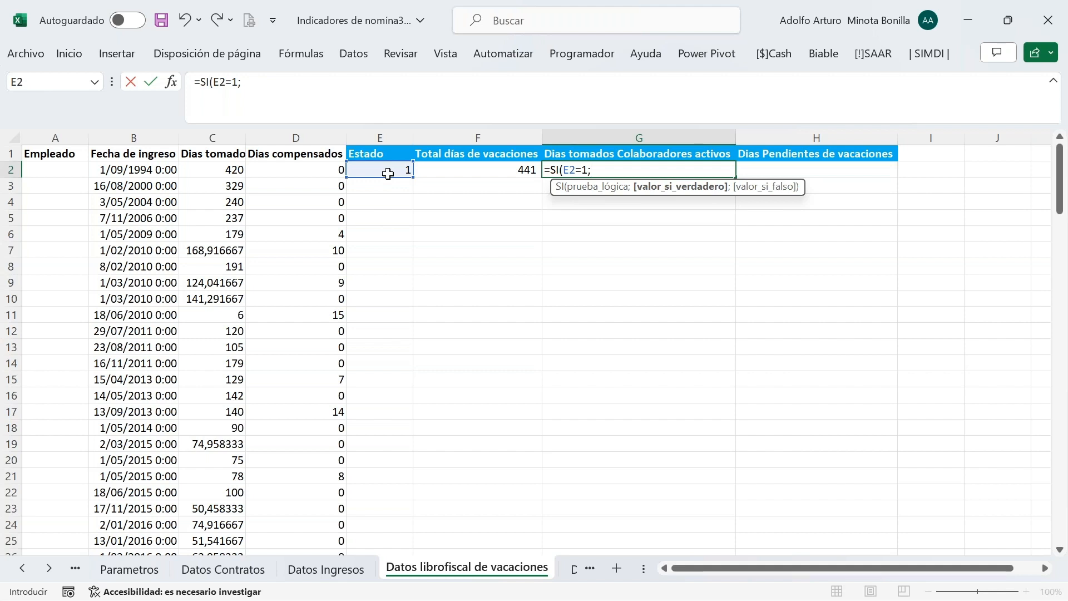
click(225, 170)
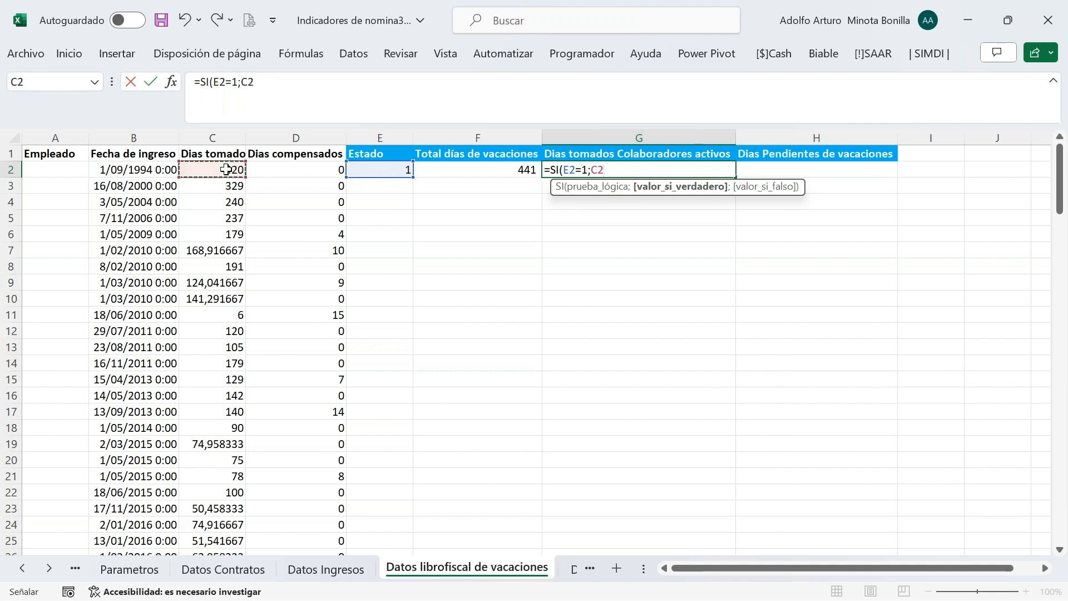
text(;0))
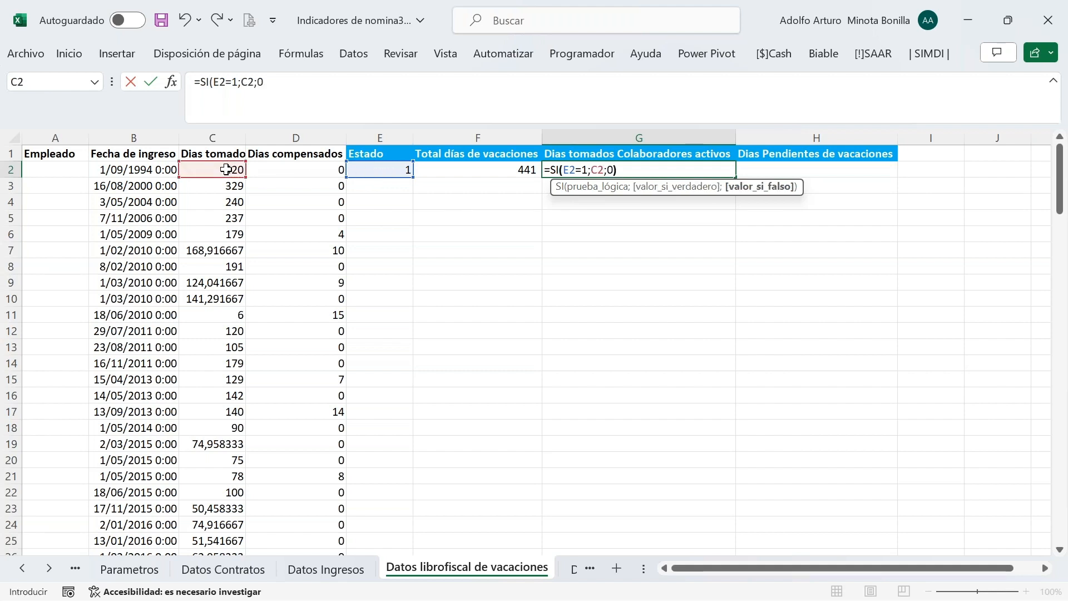
key(Return)
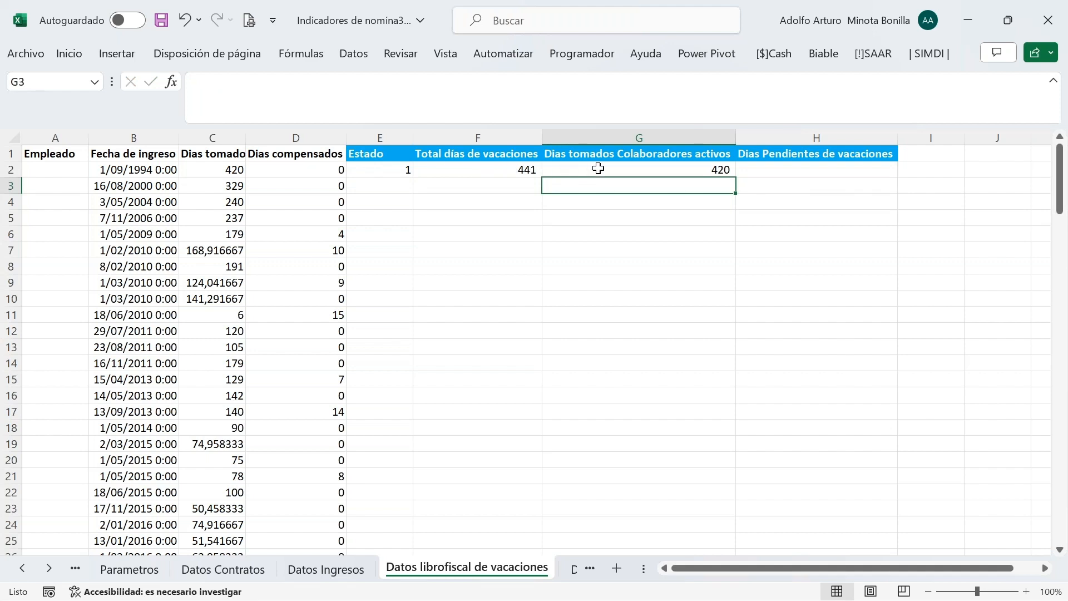
Enter =F2-G2 in H2 to calculate the pending vacation days
click(800, 170)
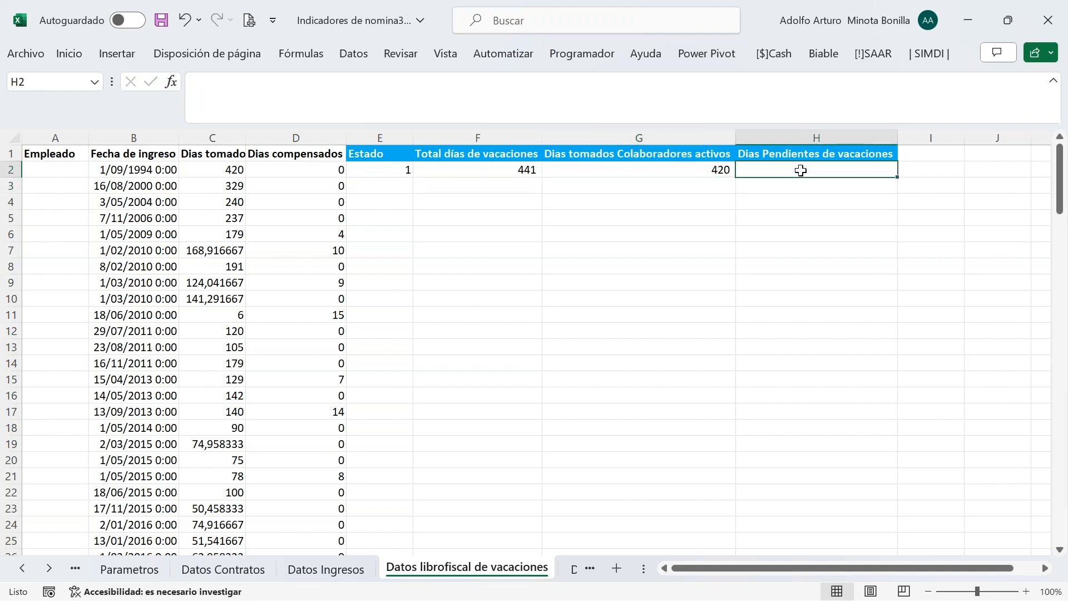
text(=)
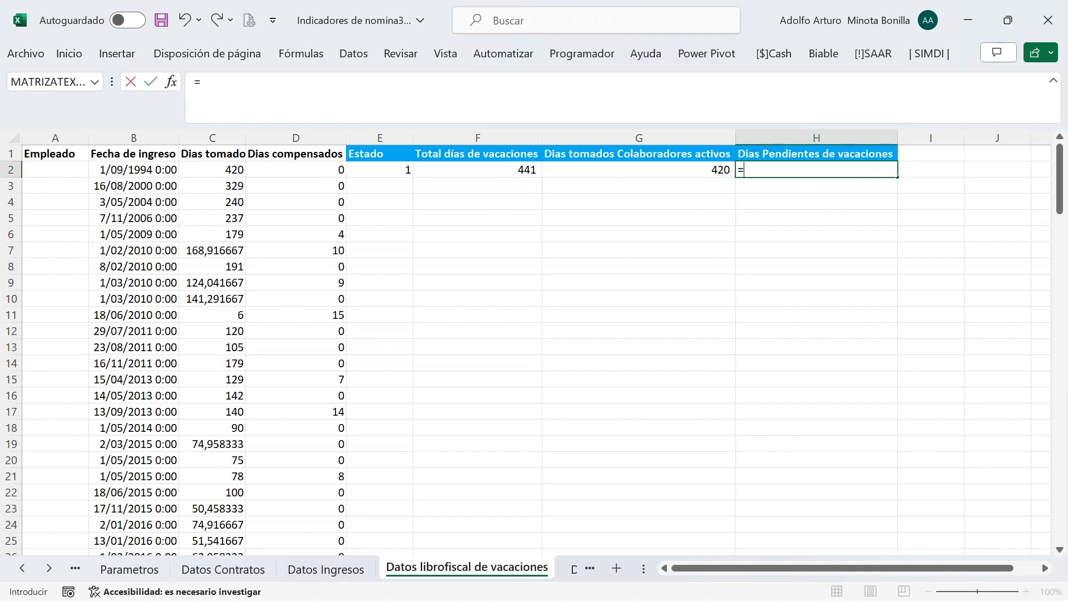
key(Left)
key(Left)
text(-)
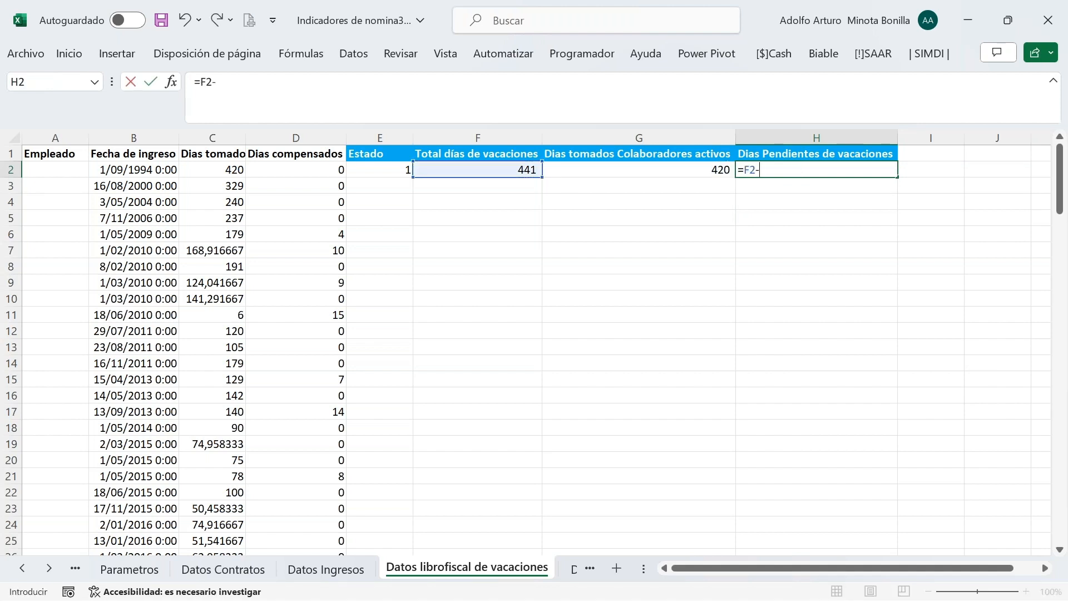
key(Left)
key(Return)
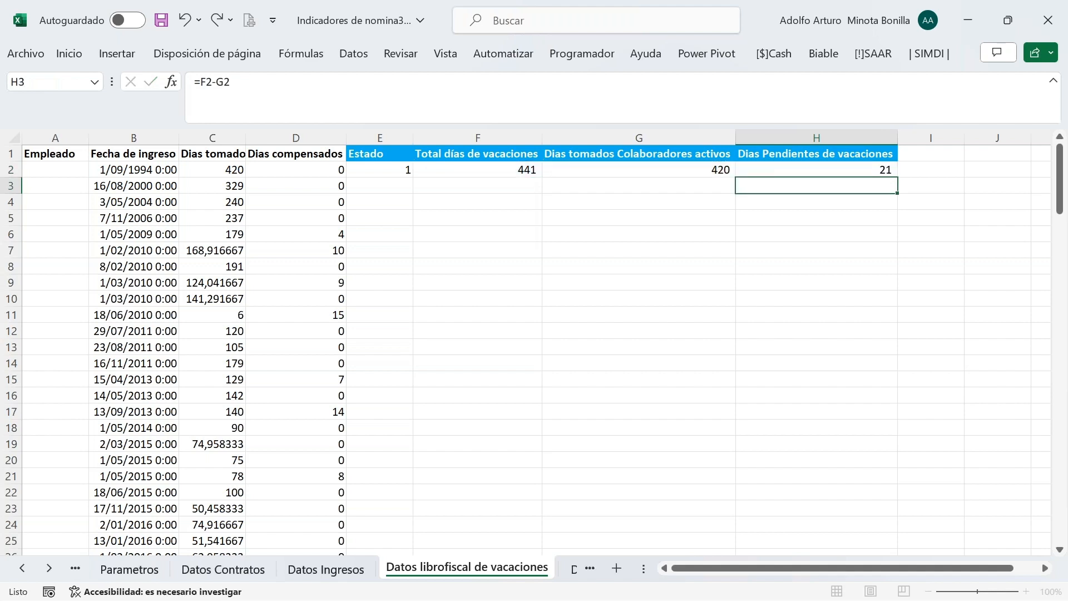
Fill the E2:H2 formulas down all data rows, check G4, and save the workbook
drag(396, 167, 768, 169)
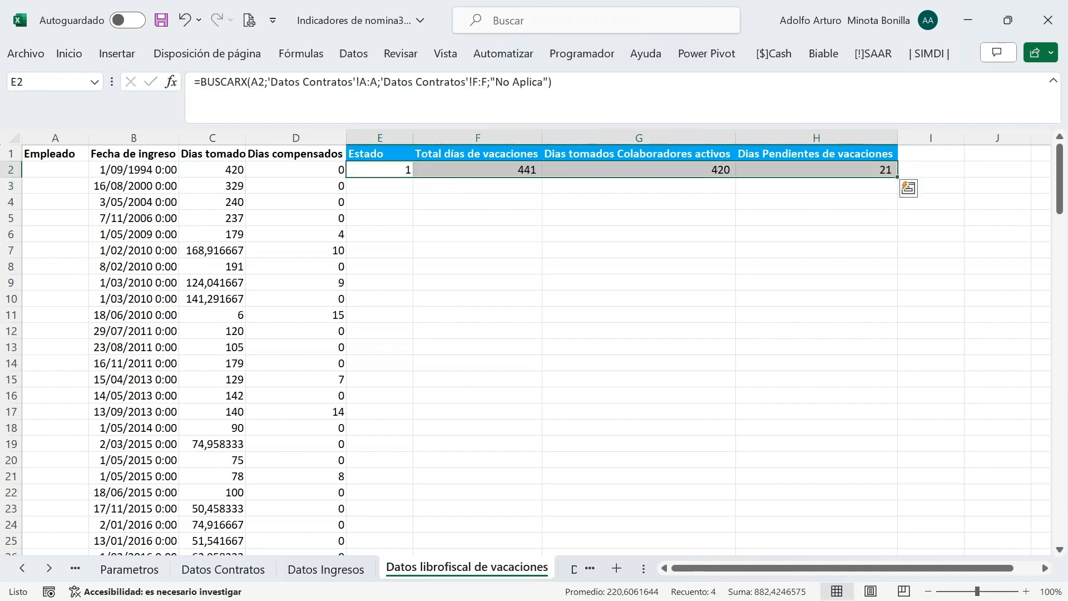
double_click(895, 176)
click(608, 206)
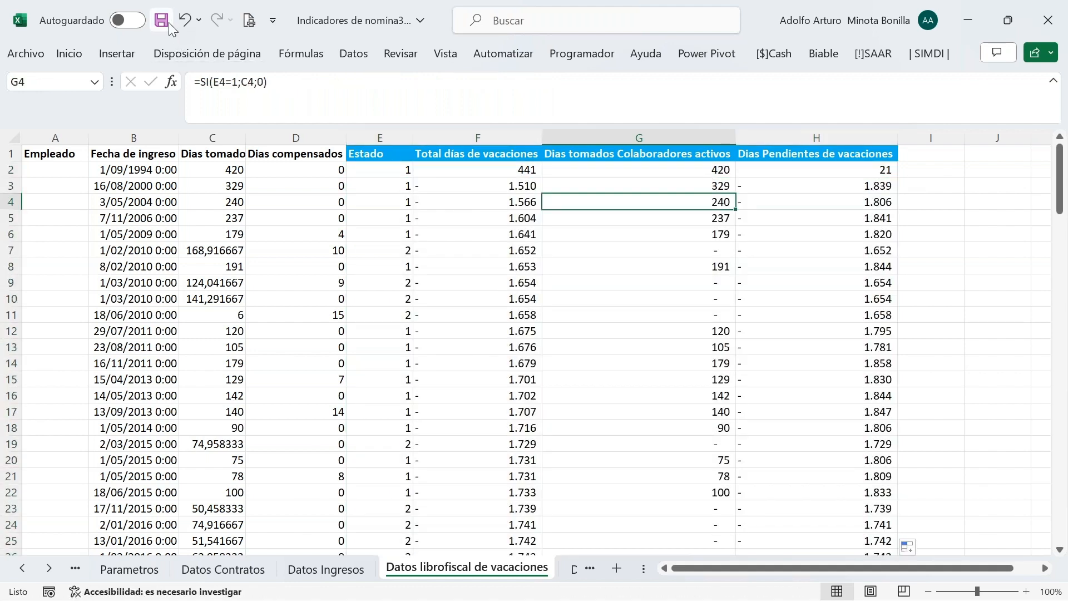
click(161, 21)
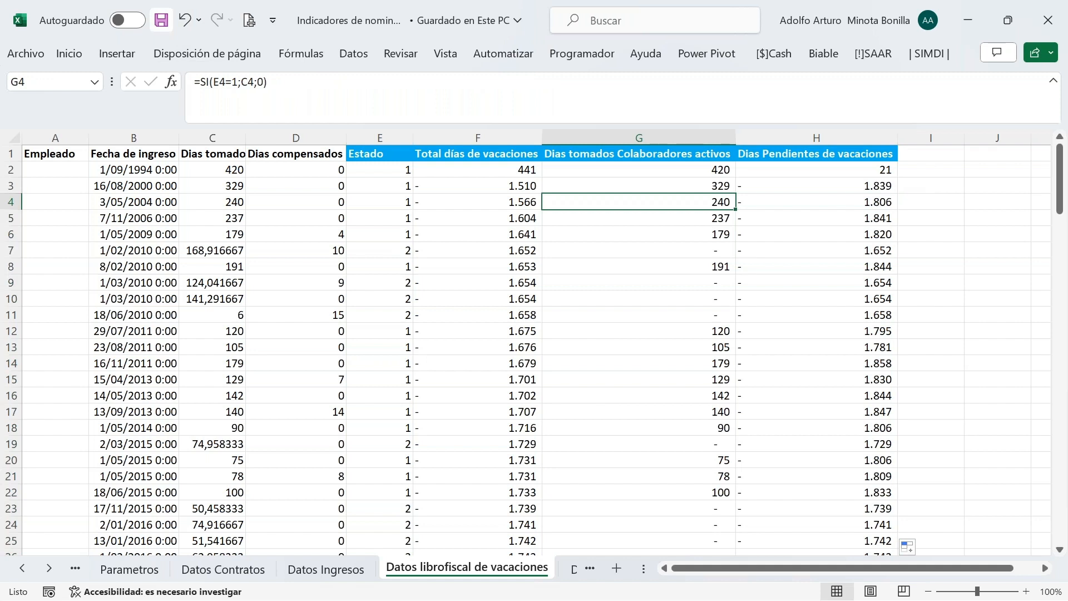
mouse_move(1063, 580)
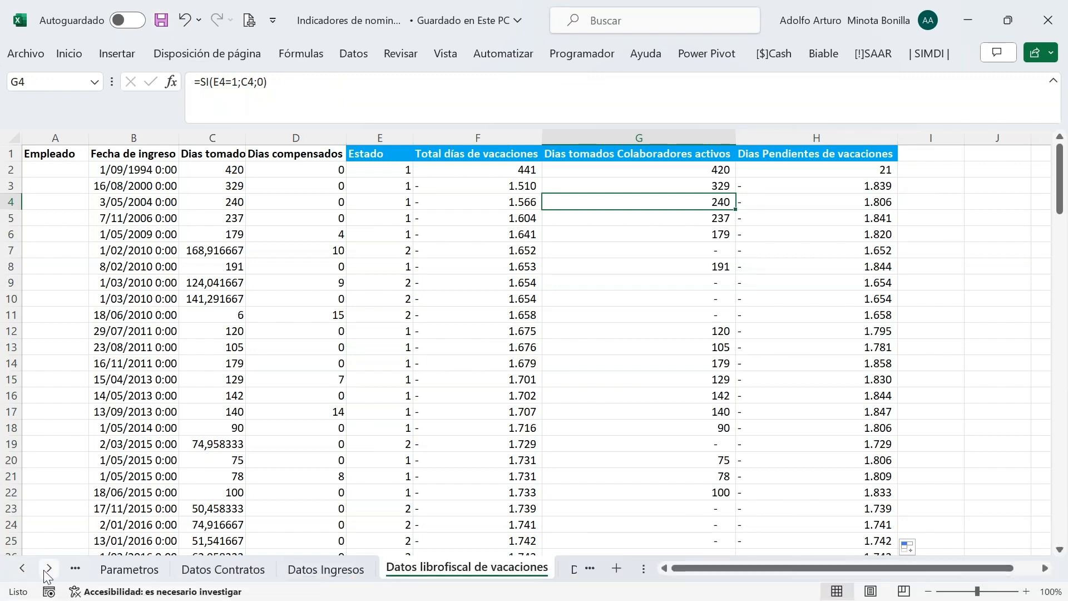
Go to Datos Resumen de Nomina, select B2, and open the Biable Listado query editor
click(49, 569)
click(49, 569)
click(49, 568)
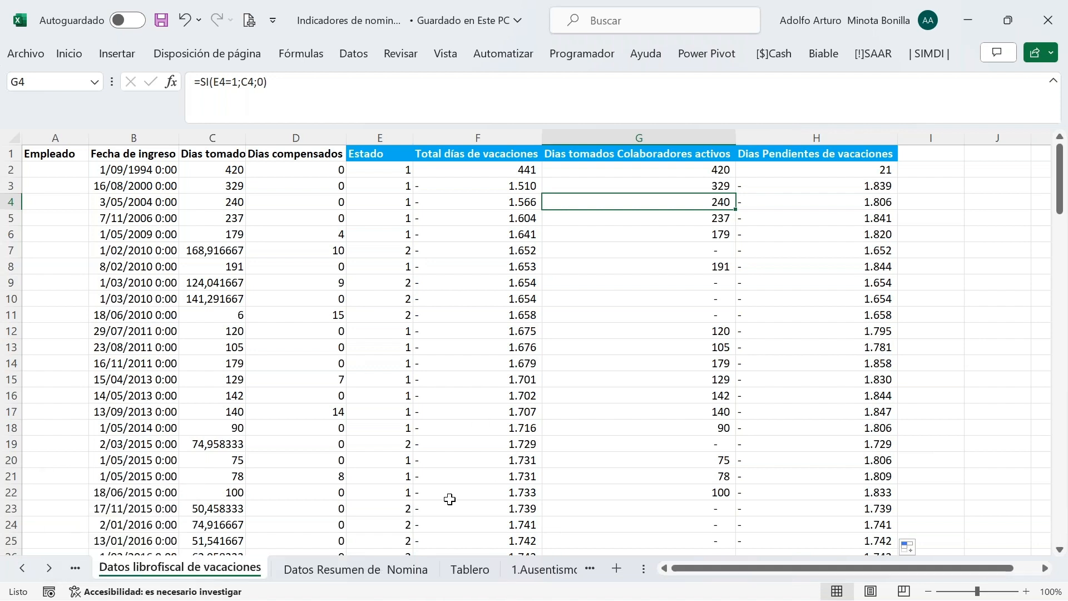
click(345, 569)
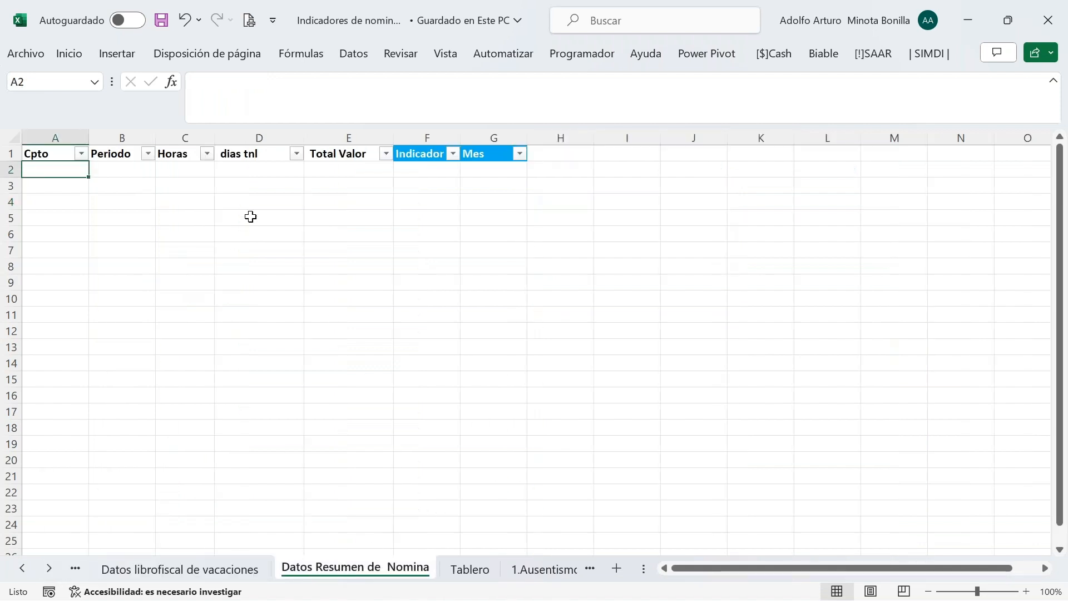
click(124, 175)
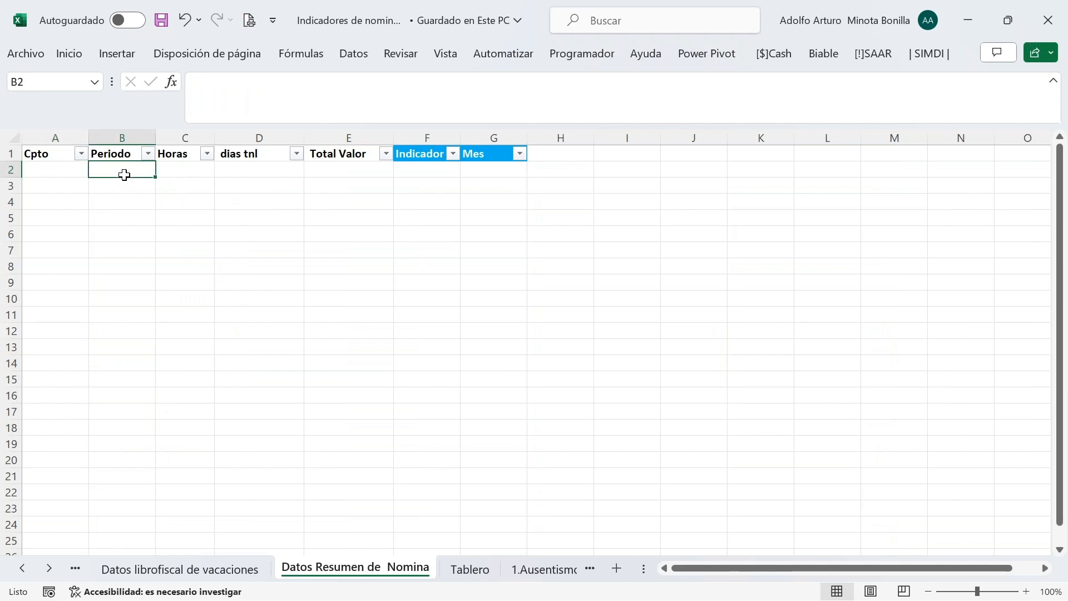
click(818, 57)
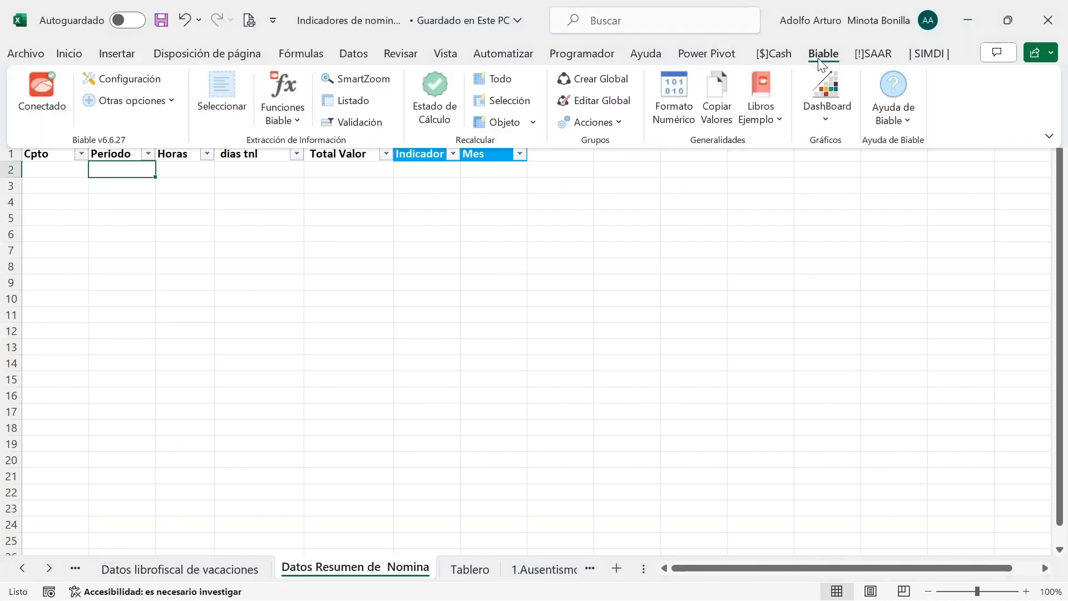
click(345, 103)
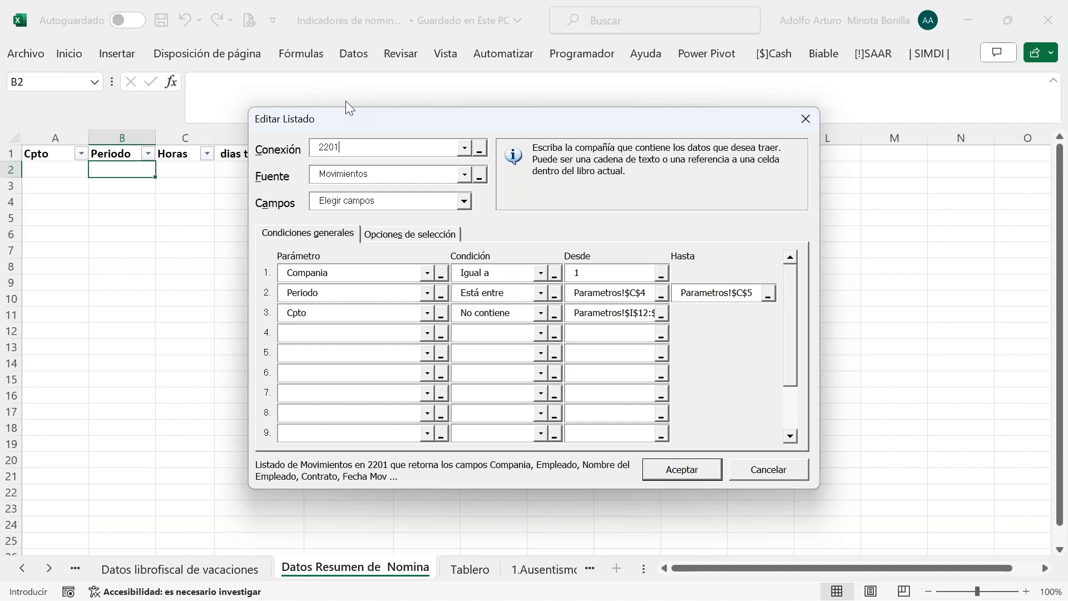
click(463, 177)
mouse_move(518, 189)
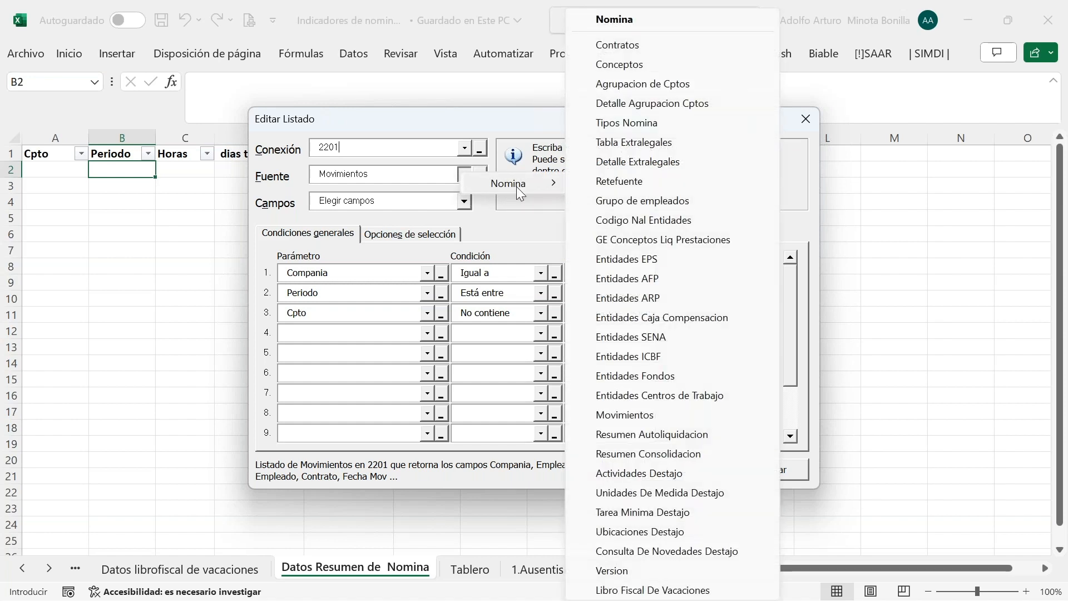
key(Escape)
key(Escape)
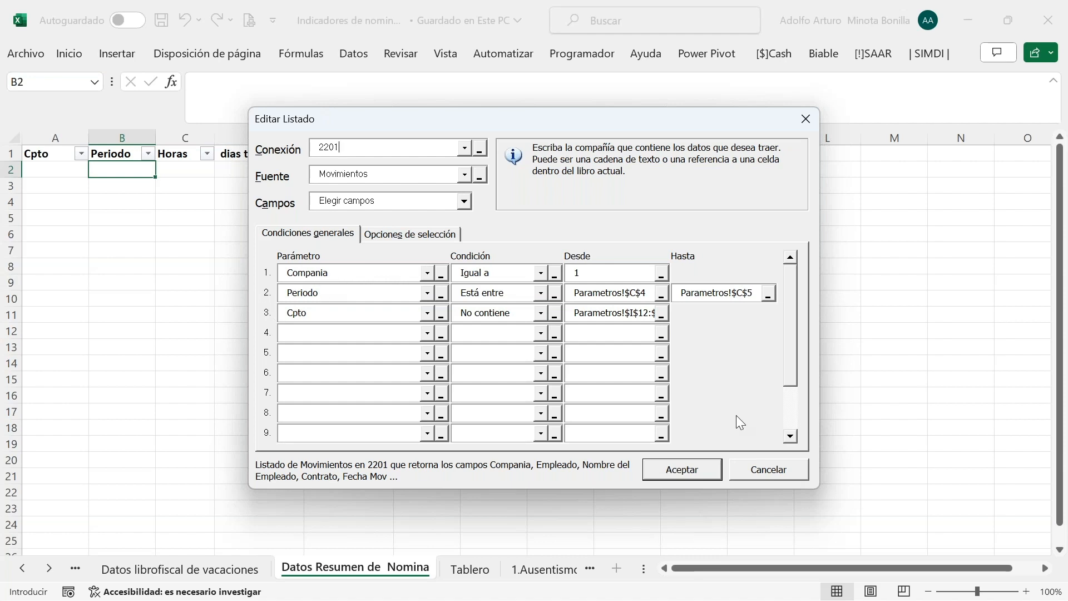
click(768, 470)
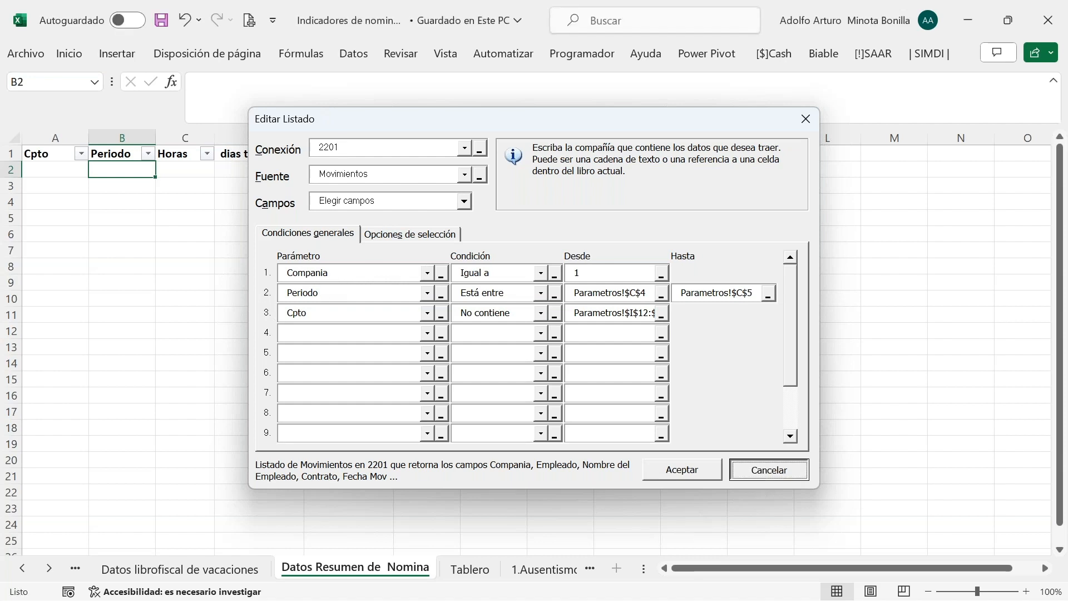
click(825, 57)
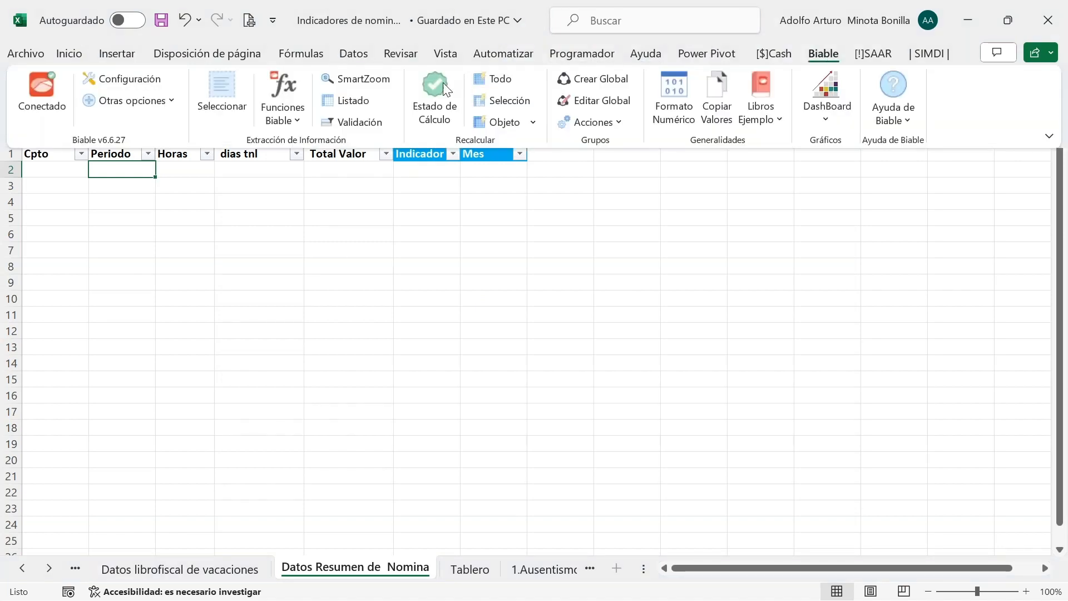
click(367, 108)
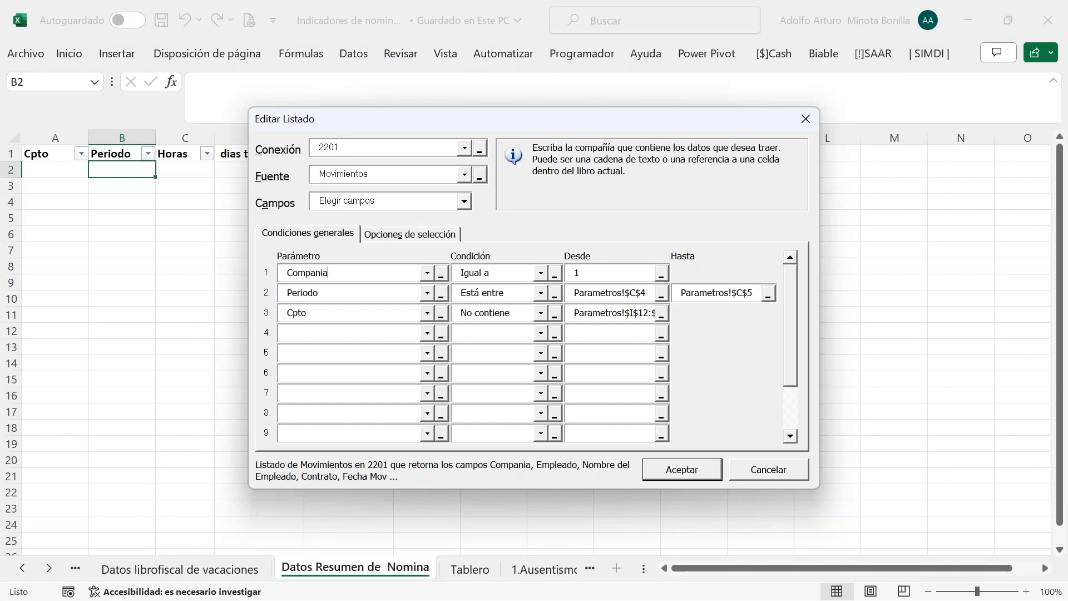
Inspect the Parametros!C4 start reference and the Periodo and Cpto conditions, keeping Está entre and No contiene
click(599, 293)
drag(456, 126, 568, 106)
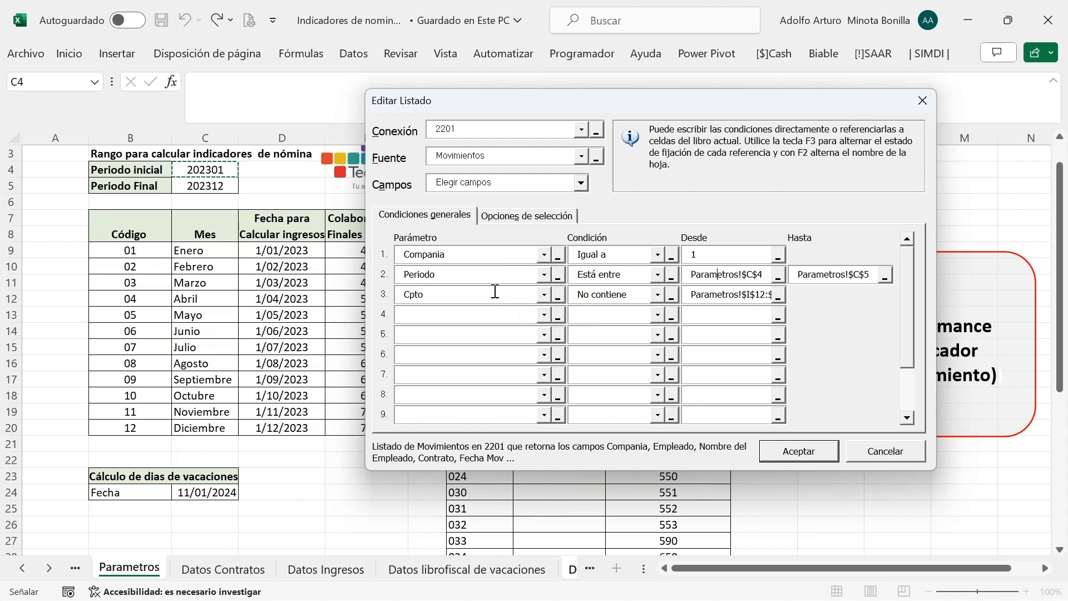
click(658, 276)
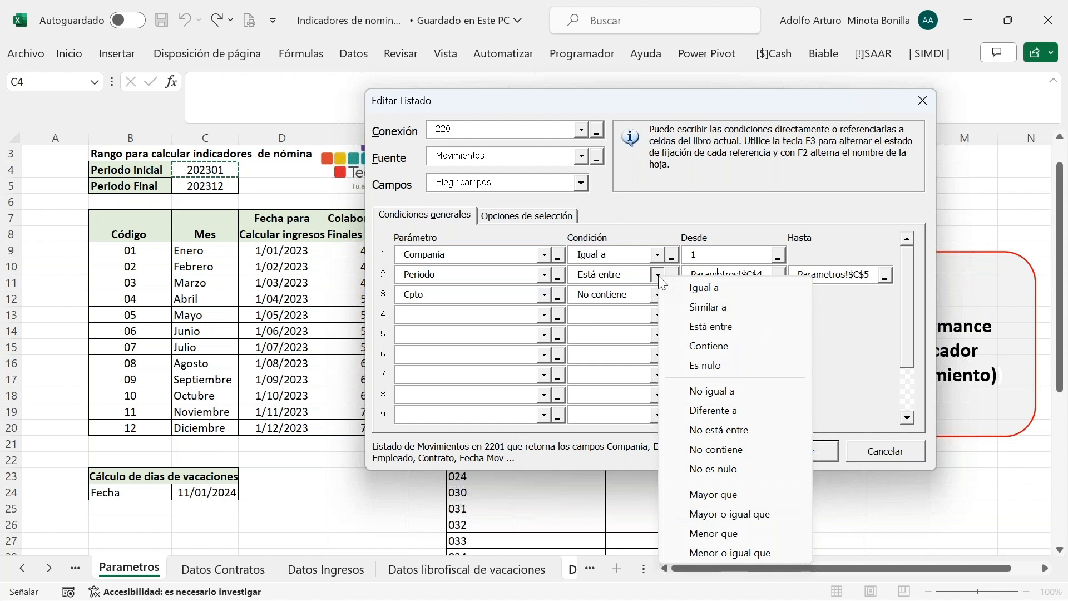
click(659, 276)
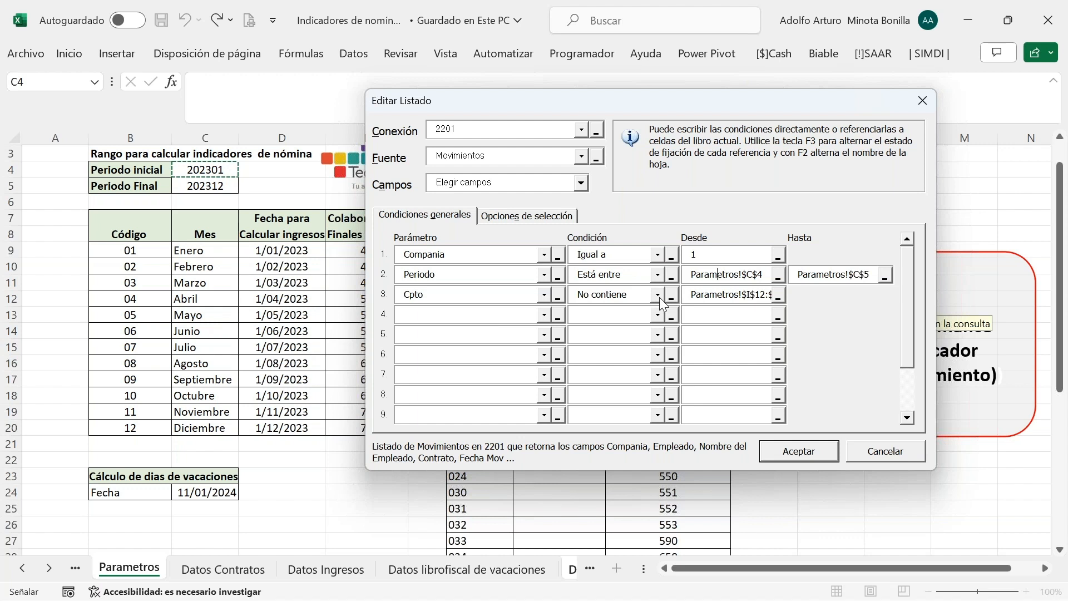
click(658, 295)
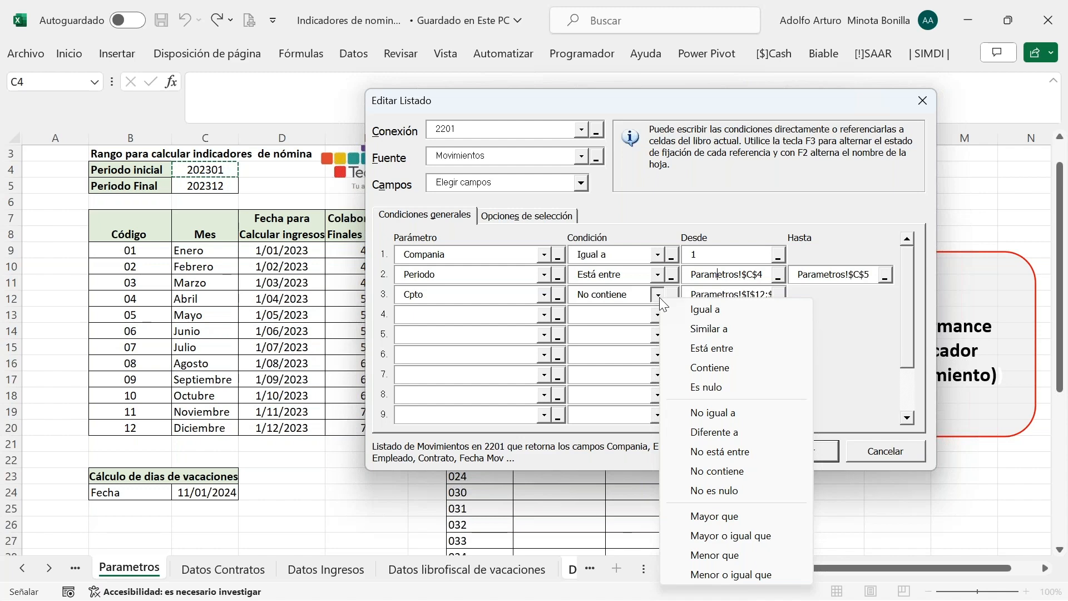
click(659, 297)
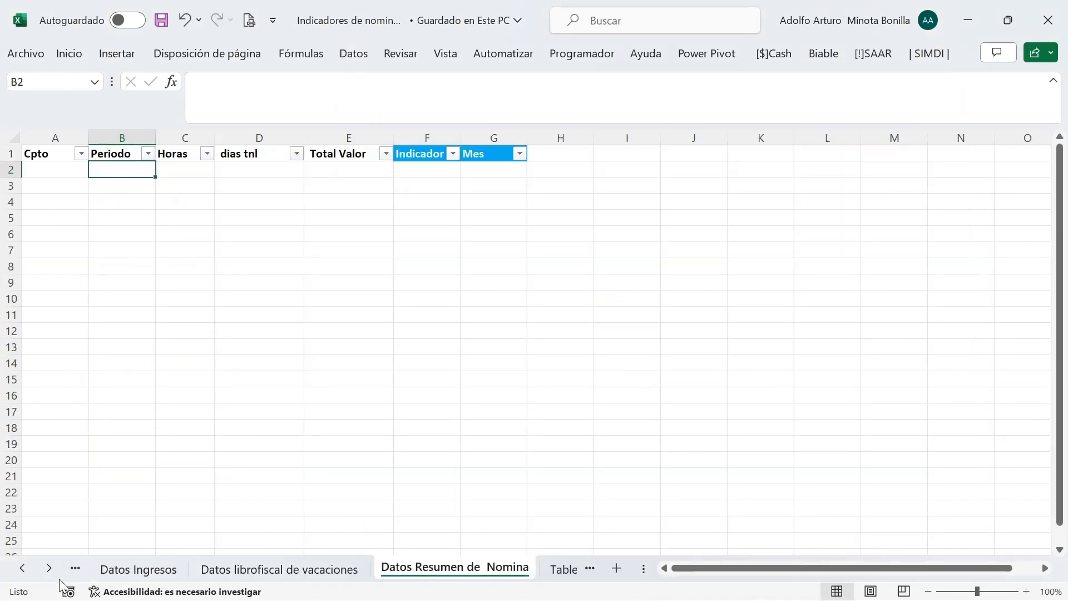
click(49, 568)
click(49, 568)
click(49, 568)
click(49, 568)
click(49, 569)
click(49, 569)
click(23, 568)
click(22, 569)
click(23, 568)
click(23, 569)
click(22, 569)
click(22, 569)
click(23, 568)
click(23, 568)
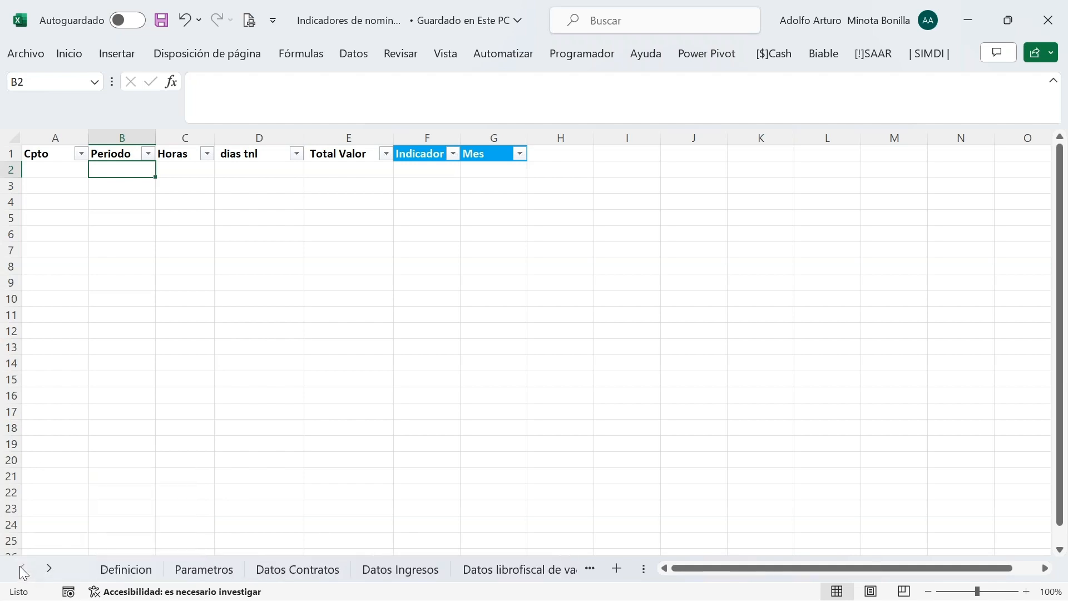
click(192, 568)
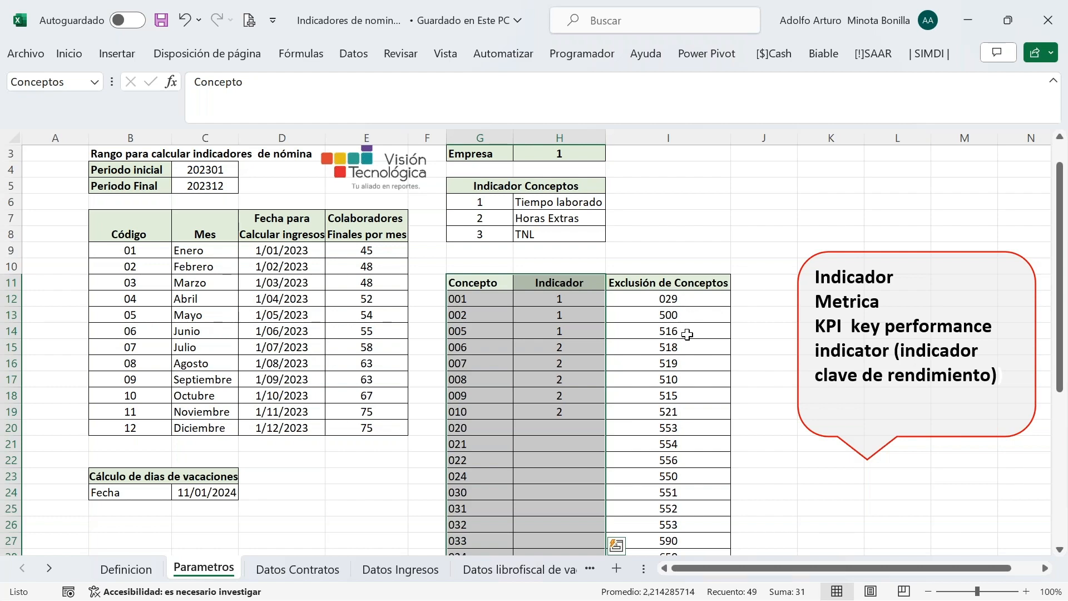
scroll(688, 334, down, 3)
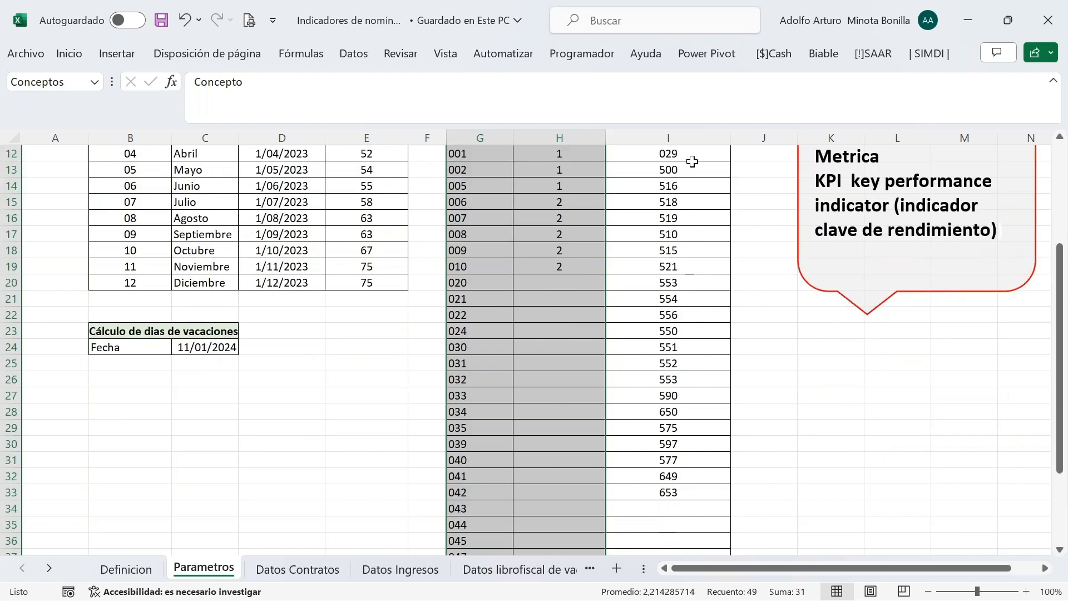
scroll(689, 267, up, 2)
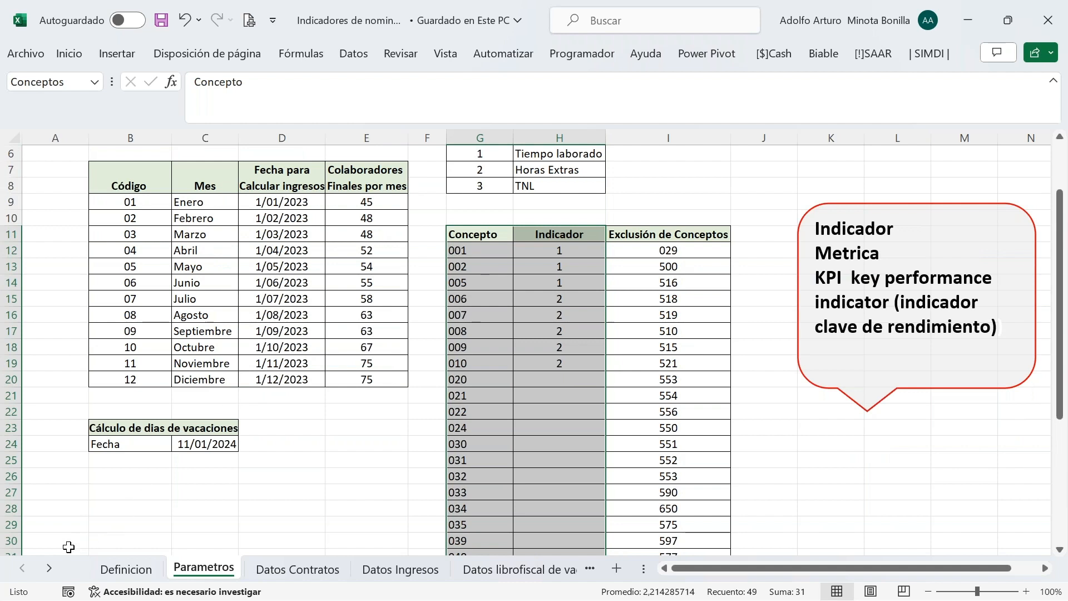
click(50, 568)
click(50, 568)
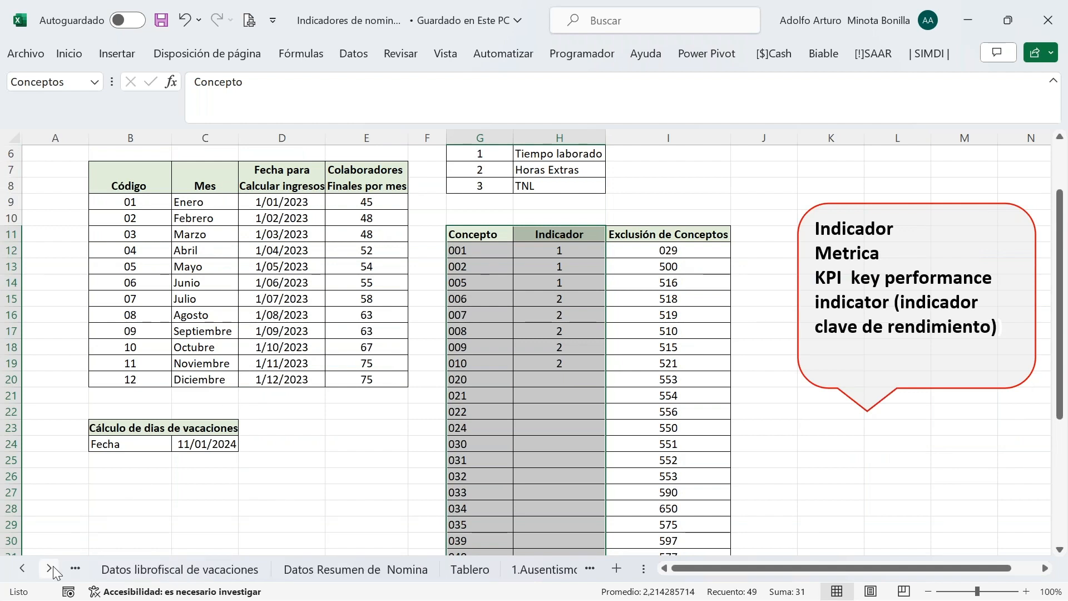
click(361, 571)
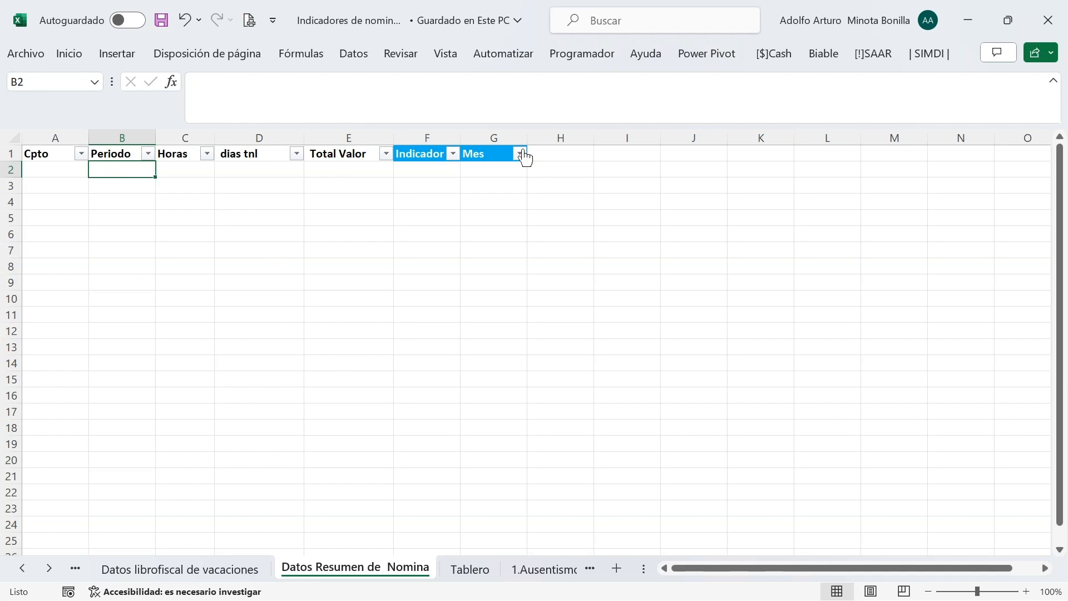
Reopen the Movimientos query, review its returned fields with Total Valor checked, and refresh the table
click(820, 56)
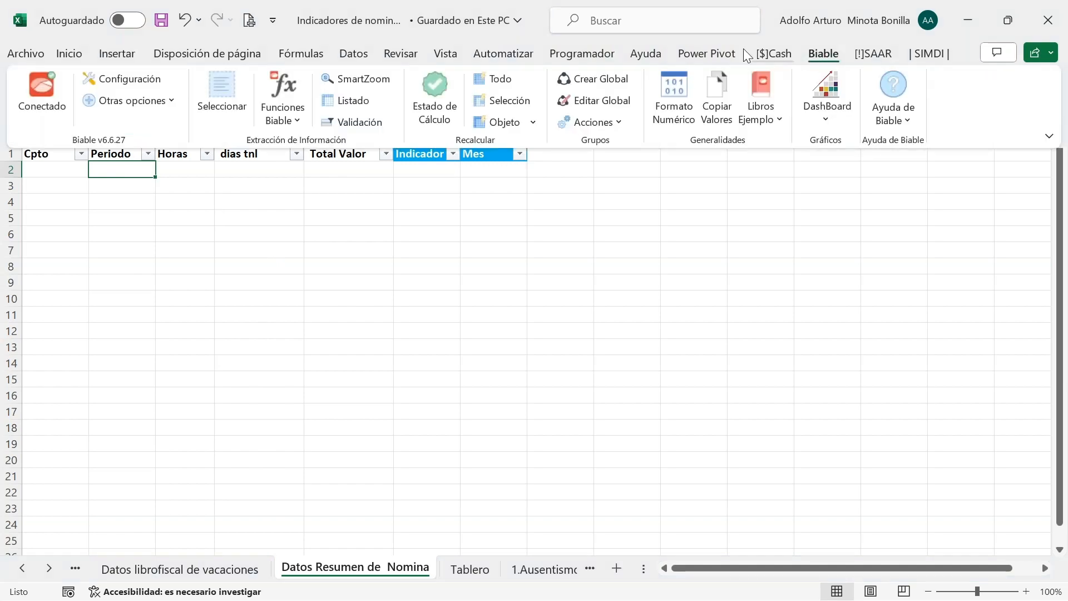
click(360, 104)
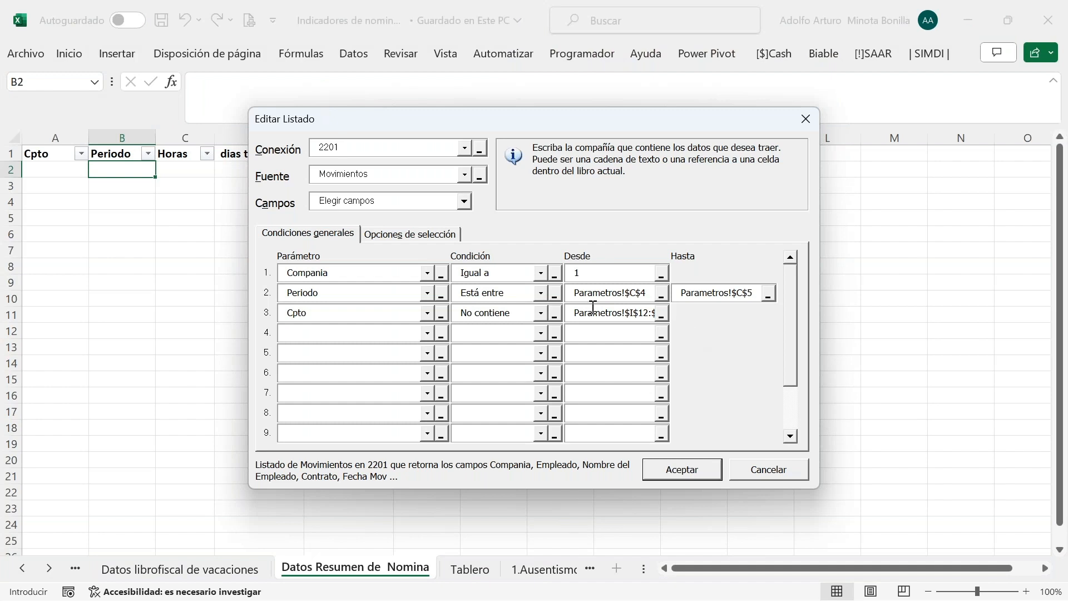
click(431, 237)
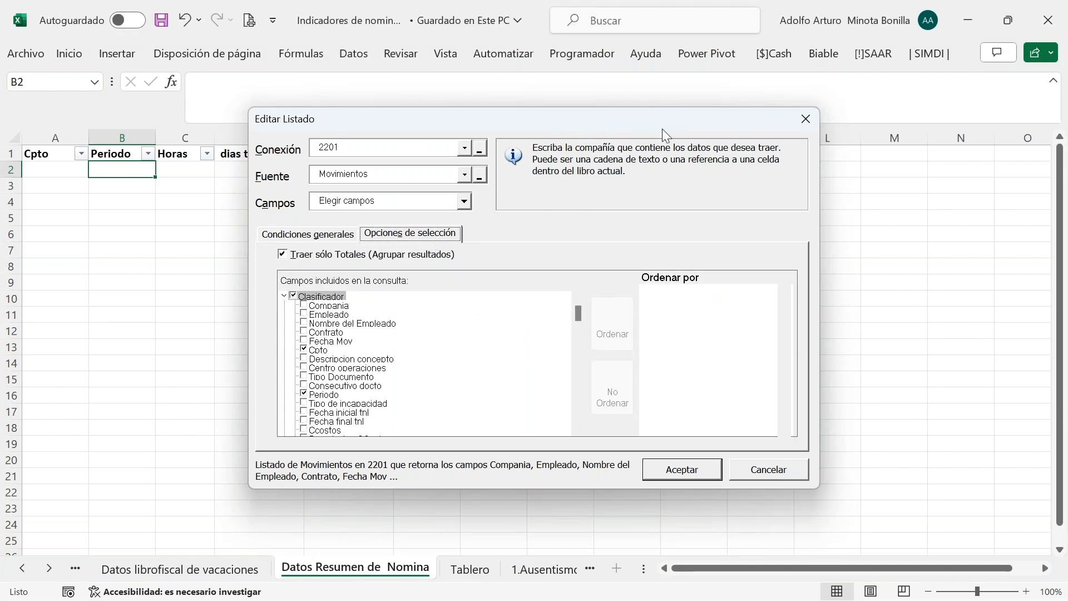
click(577, 428)
click(576, 427)
click(577, 427)
click(577, 427)
click(576, 427)
click(577, 428)
click(577, 428)
click(576, 428)
click(577, 428)
click(577, 427)
click(576, 427)
click(576, 427)
click(577, 428)
click(576, 427)
click(576, 428)
click(577, 428)
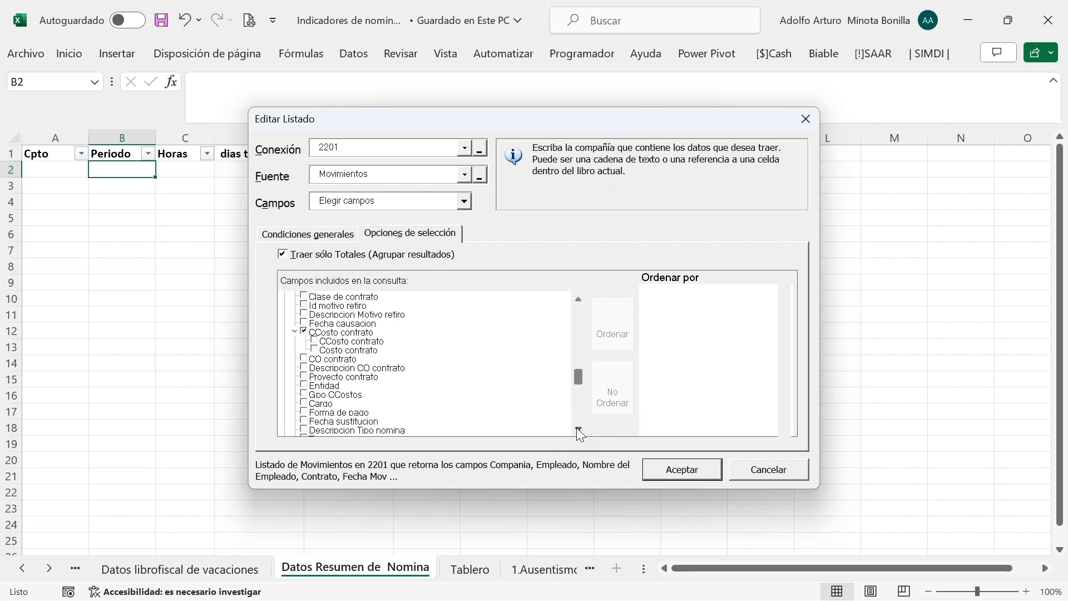
click(577, 427)
click(576, 428)
click(576, 428)
click(577, 428)
click(577, 428)
click(577, 427)
click(576, 428)
click(576, 427)
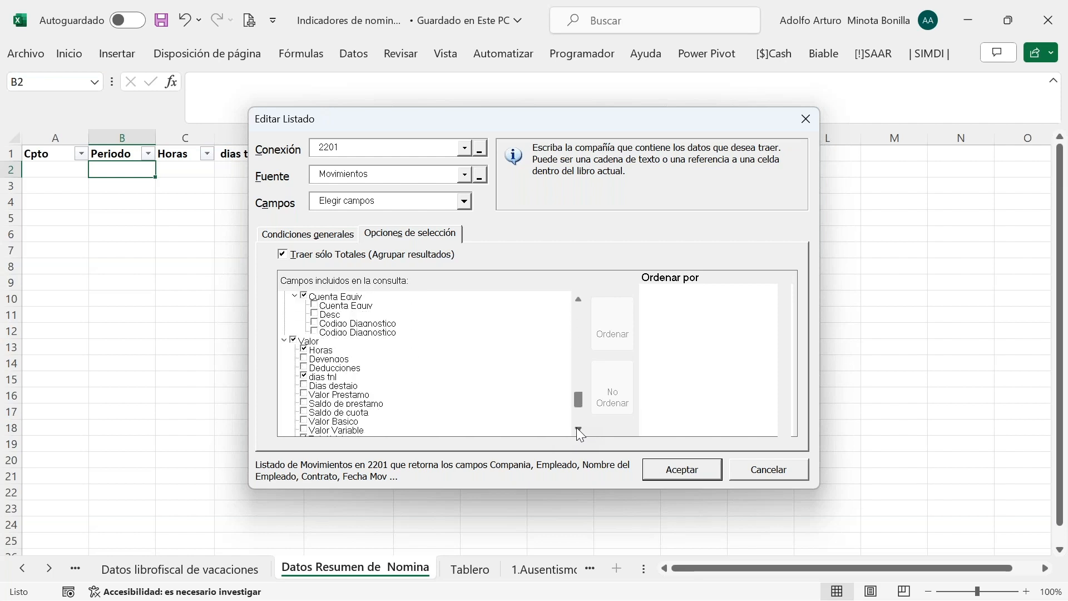
click(577, 427)
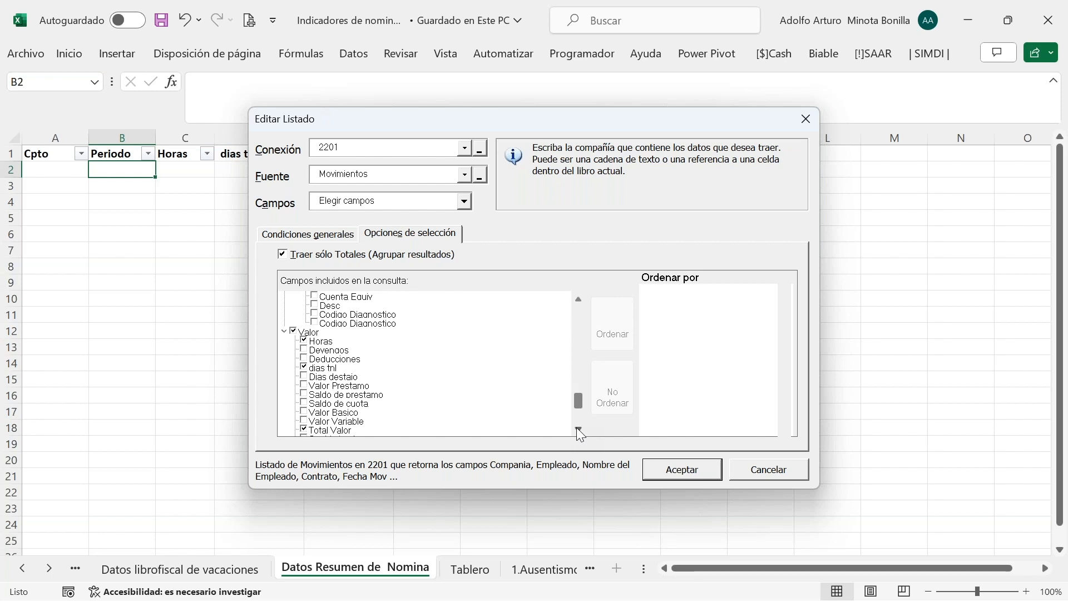
click(576, 428)
click(576, 428)
click(577, 428)
click(576, 428)
click(577, 427)
click(577, 427)
click(577, 428)
click(577, 428)
click(577, 428)
click(577, 428)
click(576, 427)
click(577, 428)
click(577, 428)
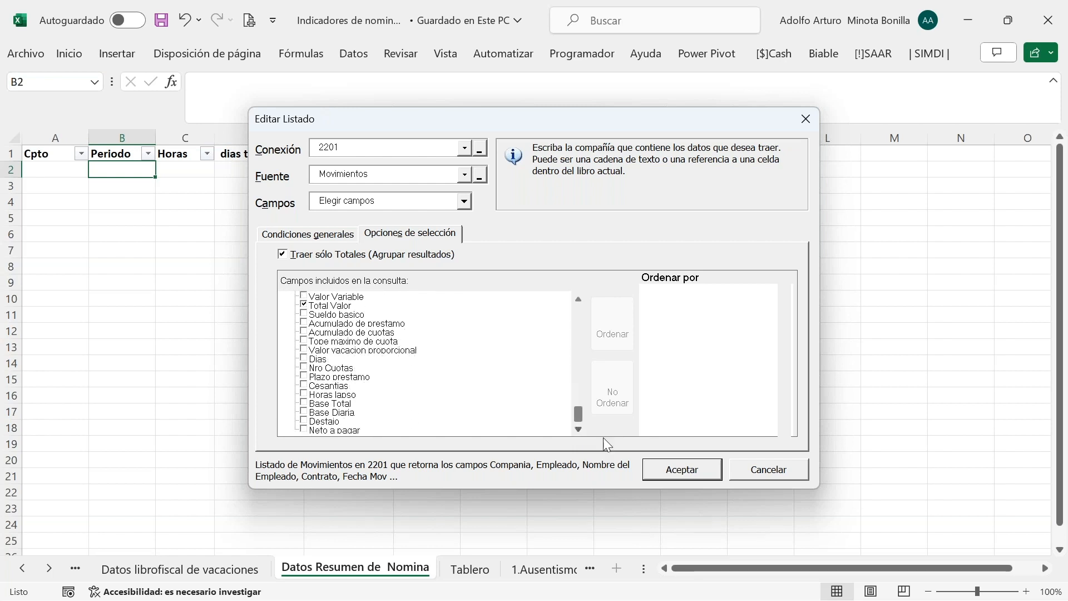
click(690, 480)
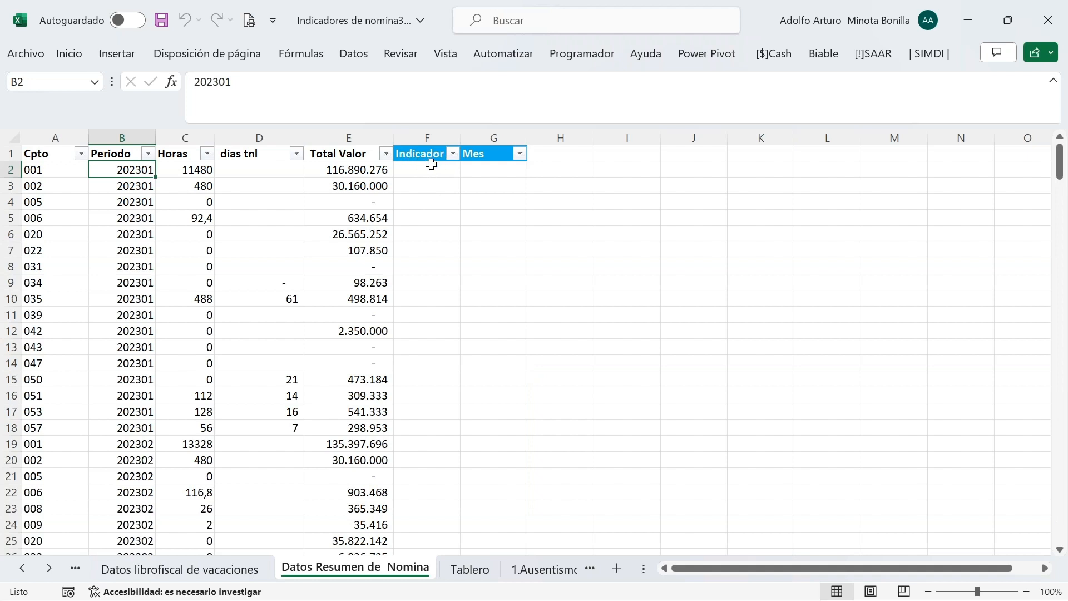
Enter =BUSCARV(A2;Conceptos;2;0) in F2, returning indicator 1 for concept 001
click(431, 164)
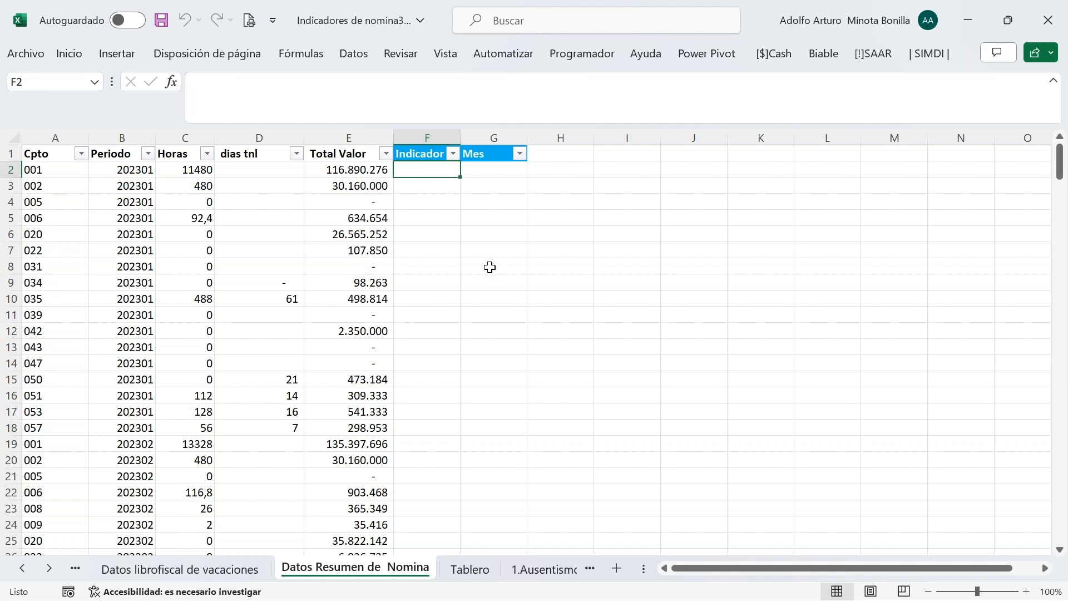
text(=)
key(Escape)
text(=)
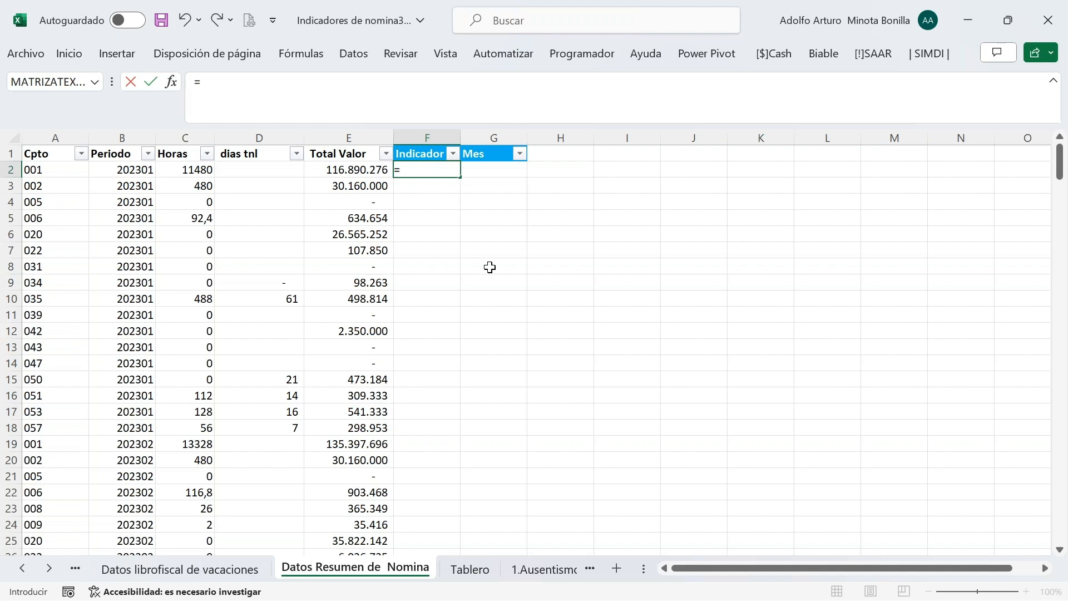
text(bu)
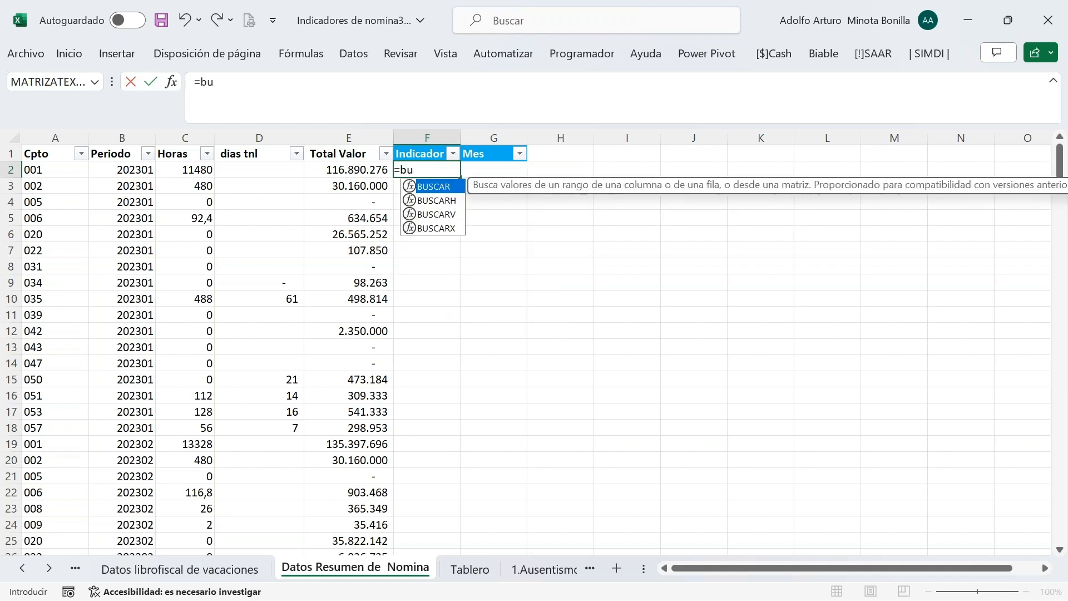
key(Down)
key(Down)
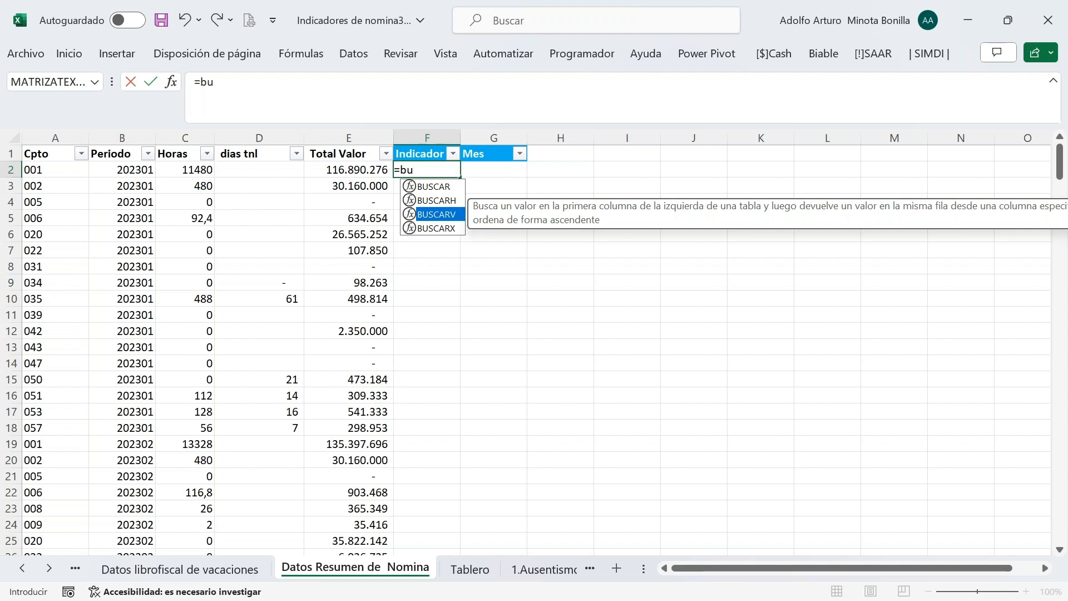
key(Tab)
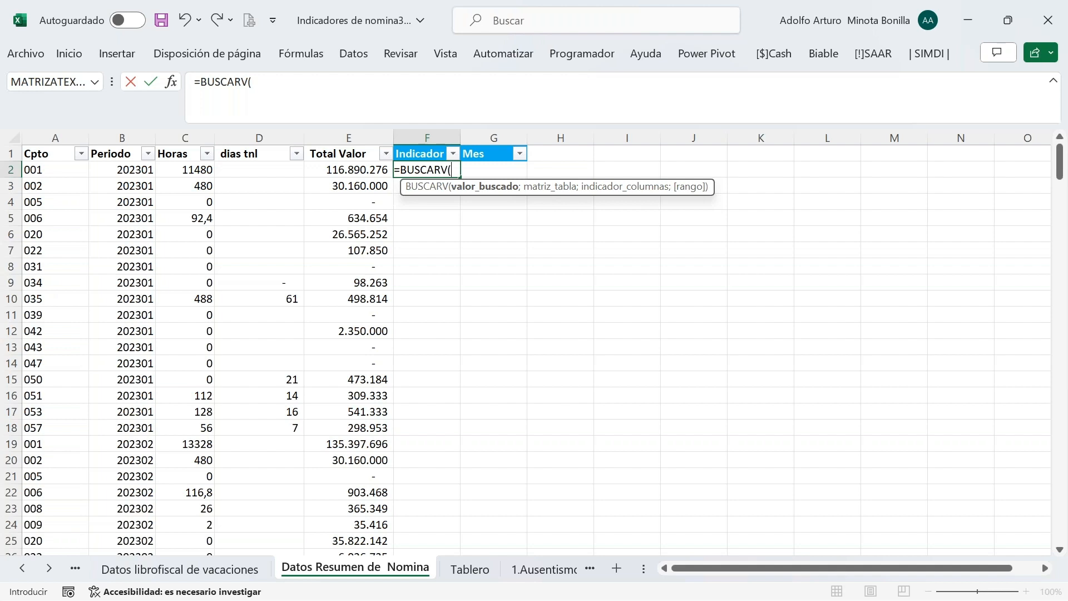
click(64, 171)
text(;con)
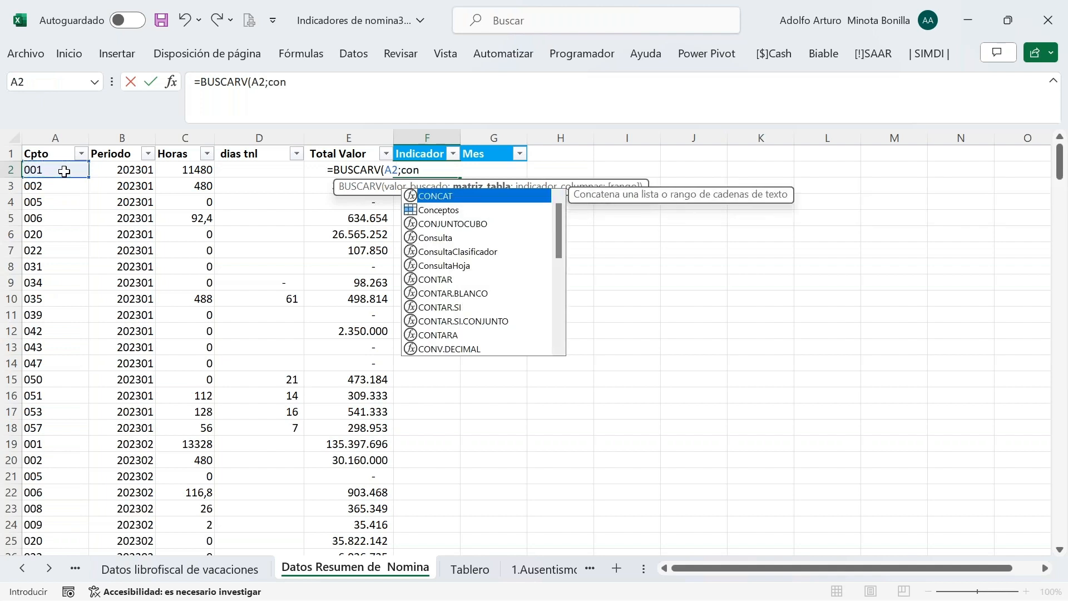
key(Down)
key(Tab)
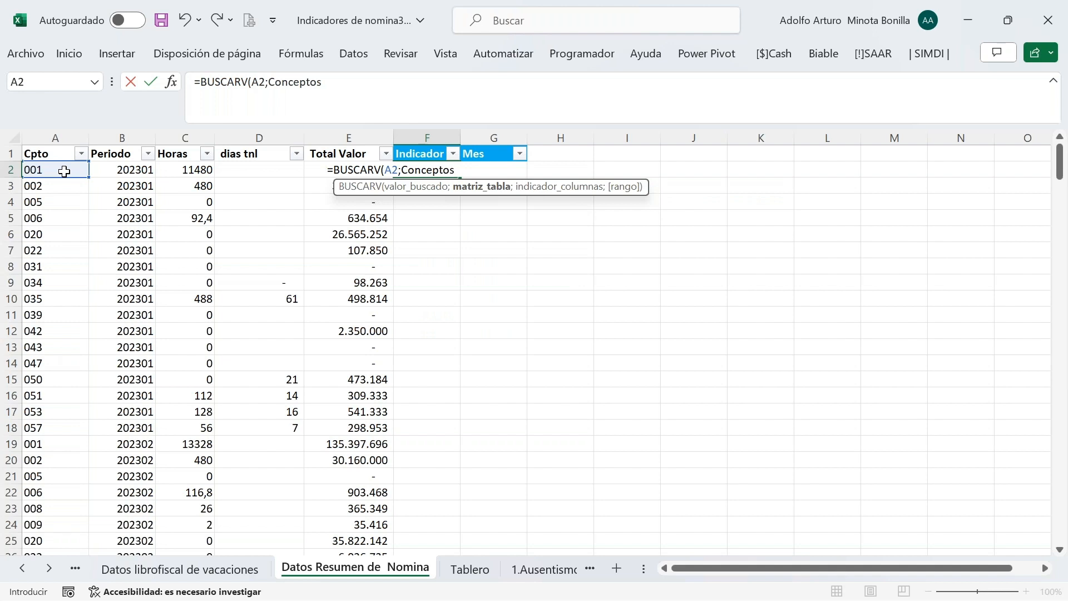
text(;)
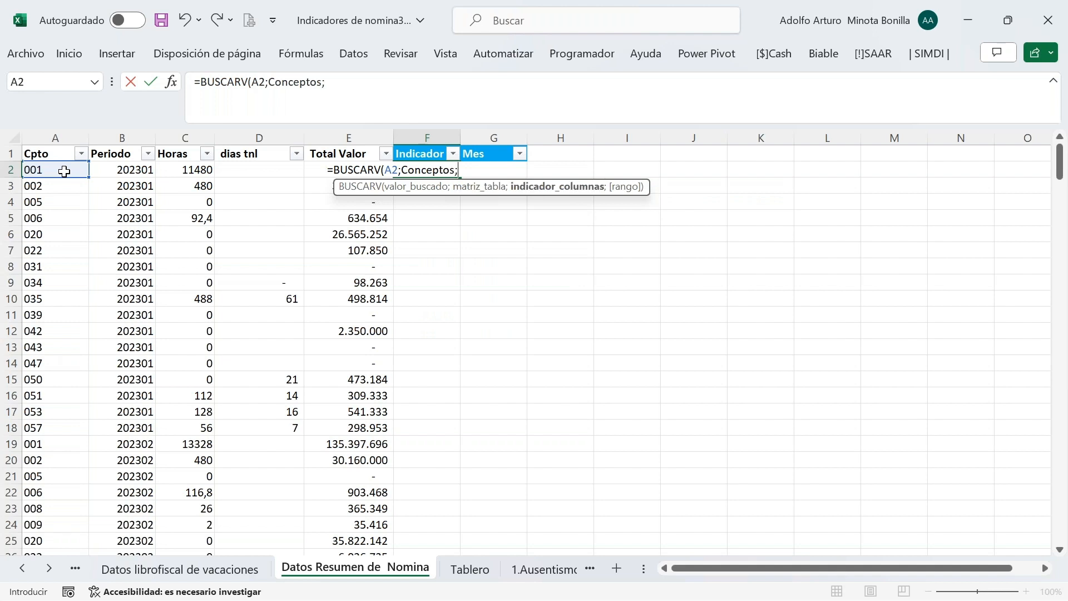
text(2;0))
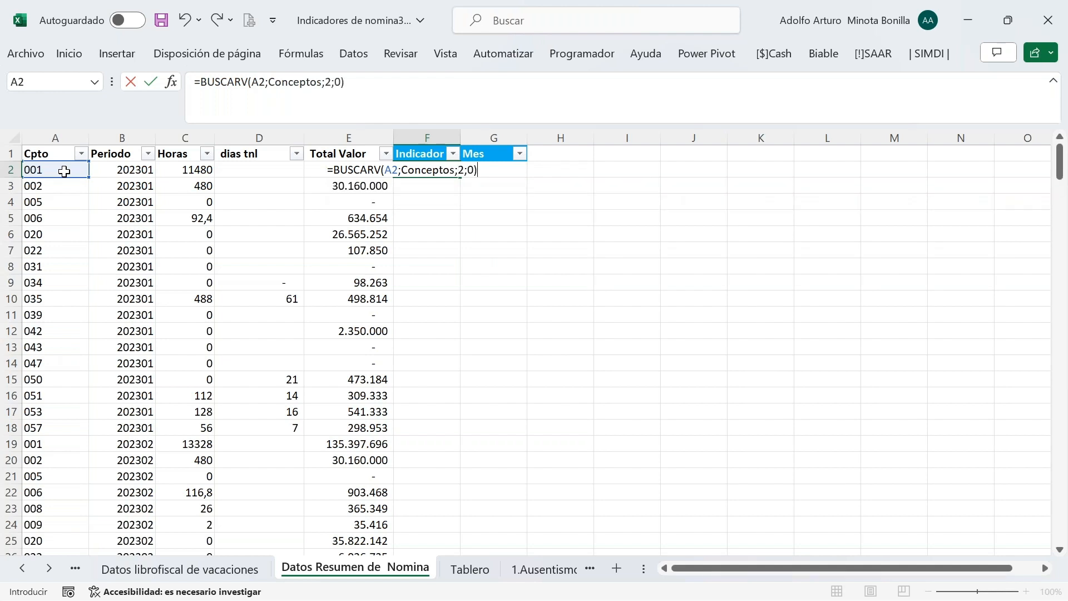
key(Return)
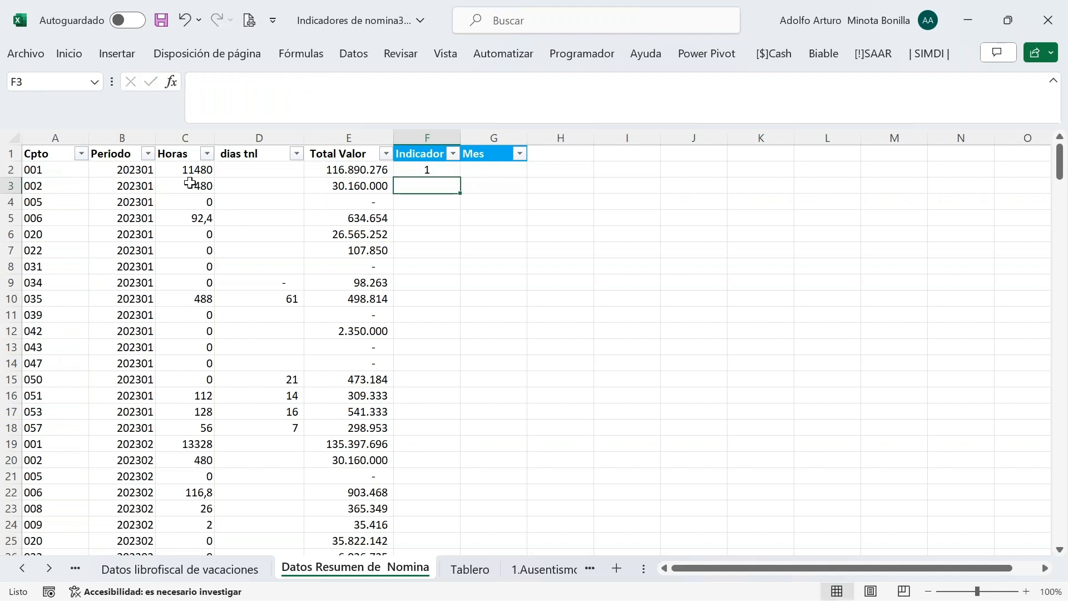
click(495, 169)
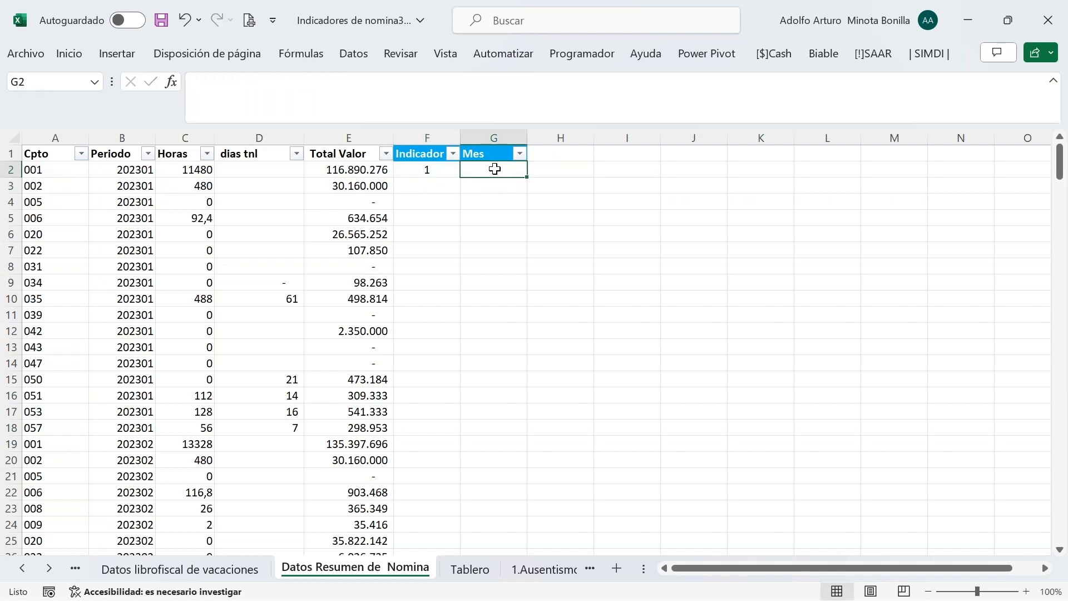
Enter =DERECHA(B2;2) in G2, correcting the comma to a semicolon, to get month 01
text(=)
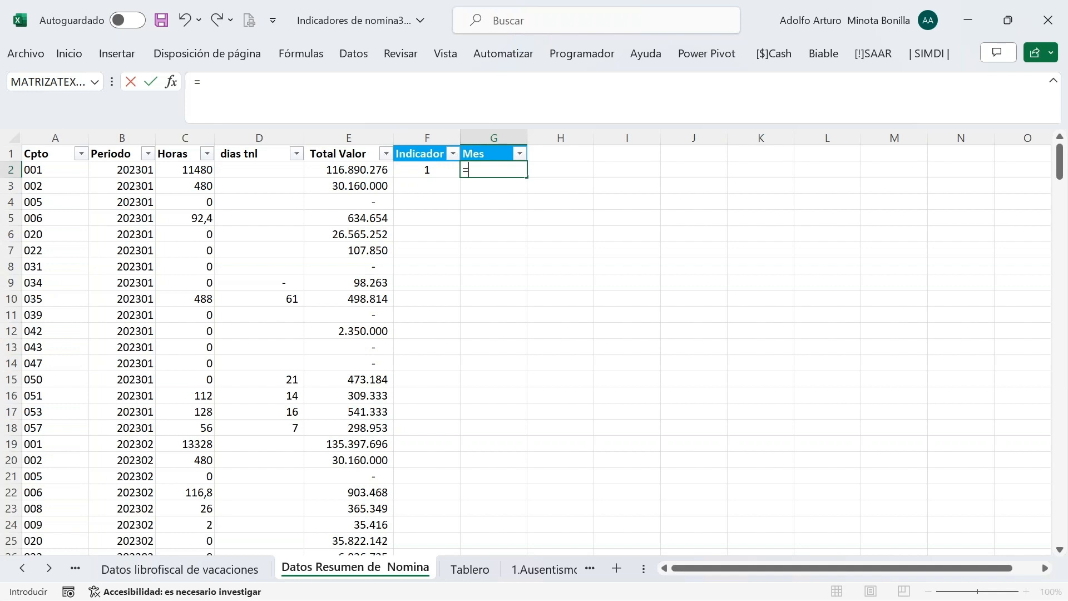
text(der)
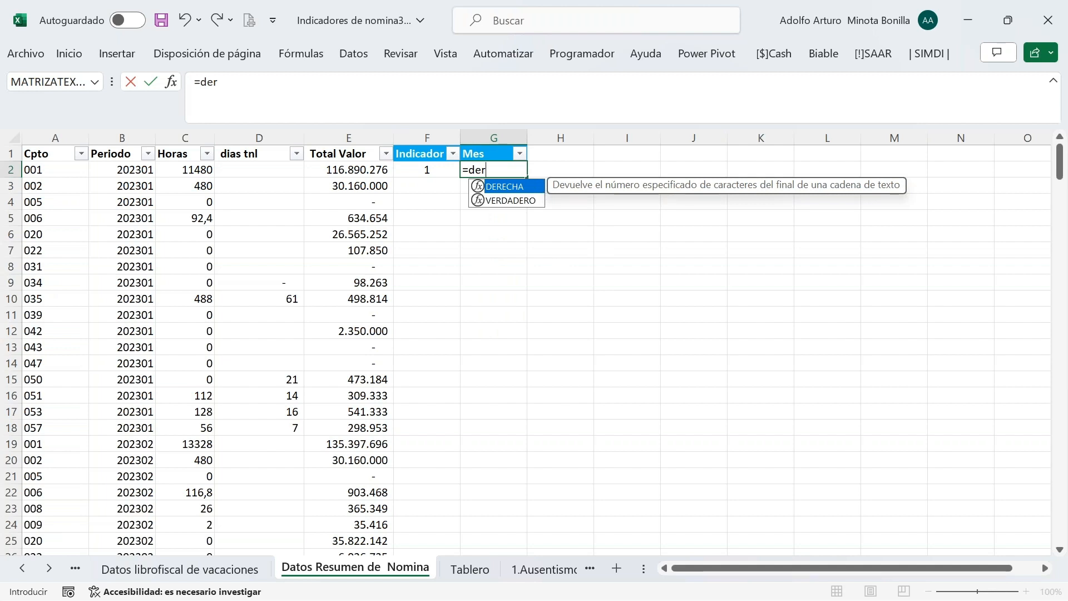
key(Tab)
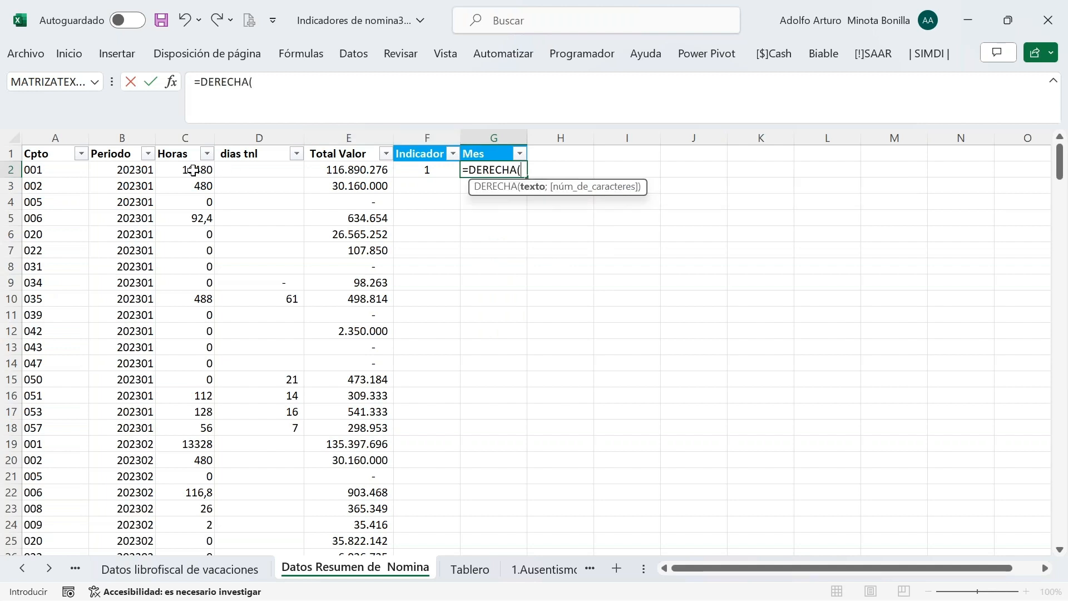
click(142, 172)
text(,2)
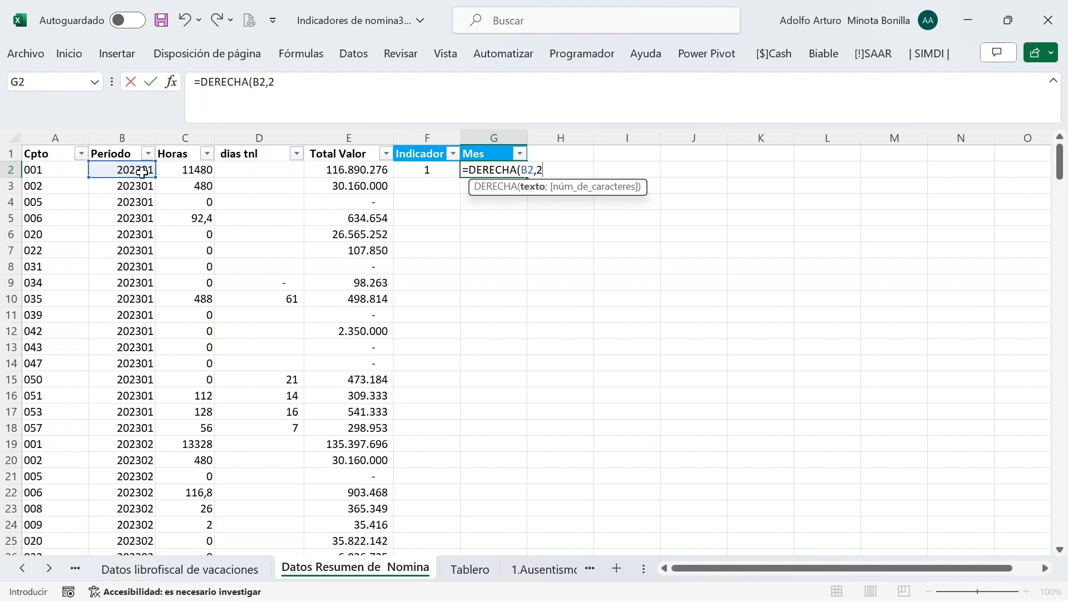
text())
key(Return)
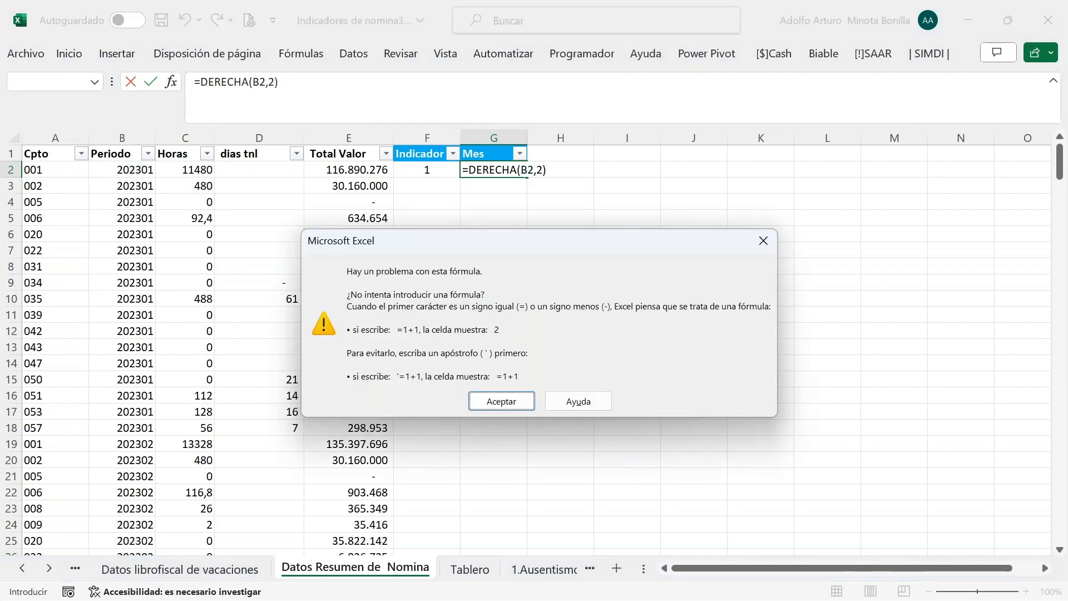
key(Return)
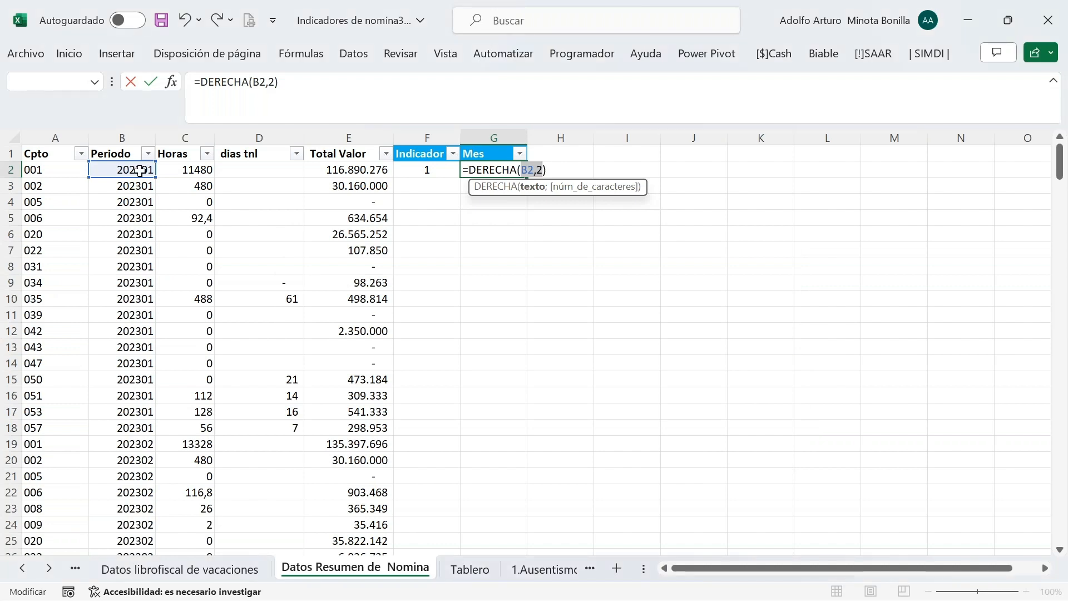
click(545, 176)
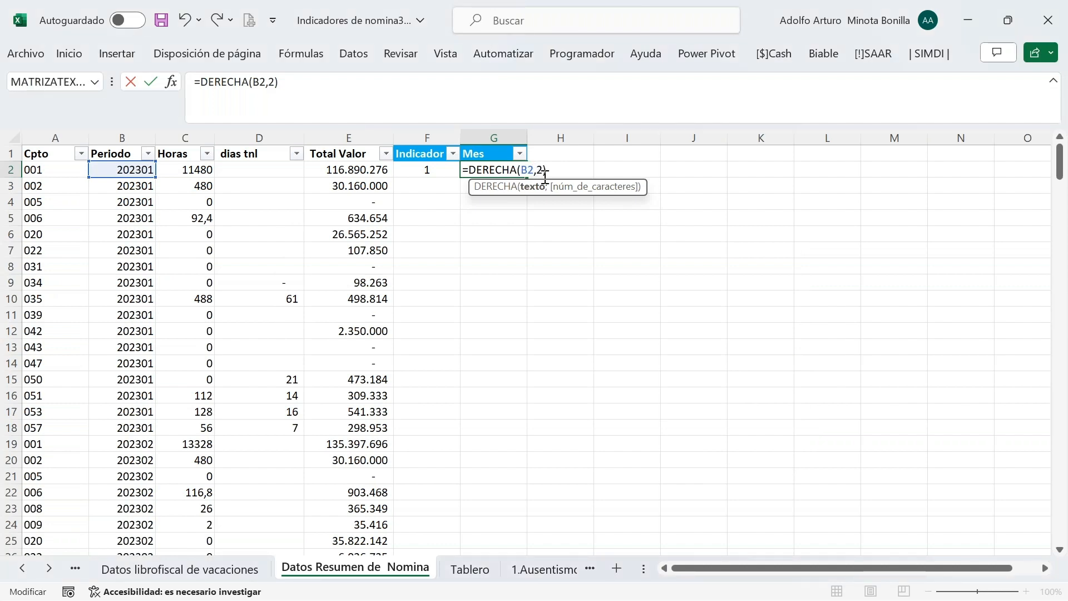
key(BackSpace)
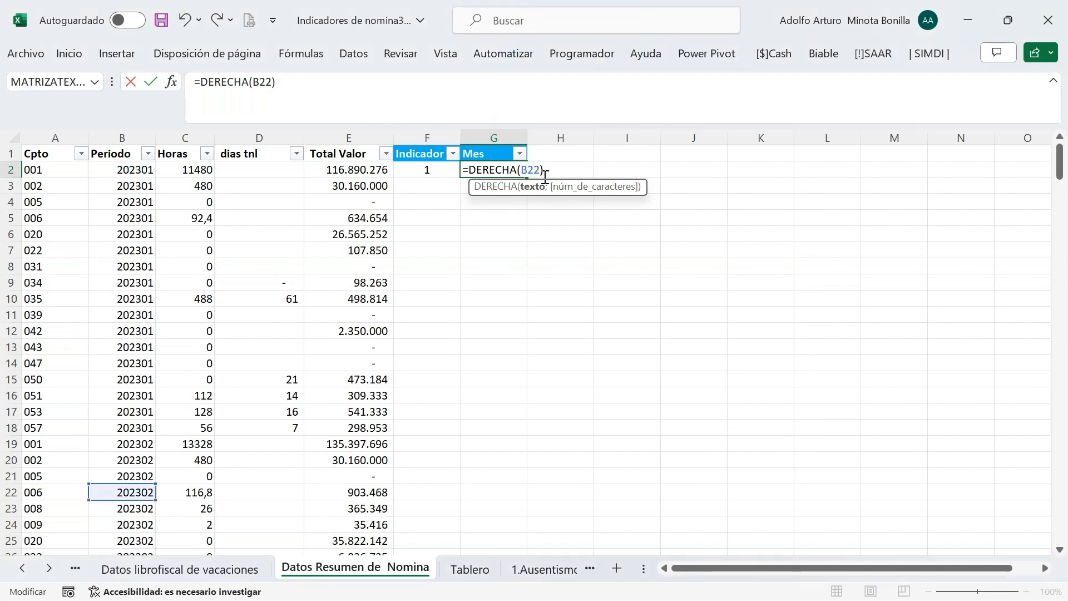
text(;)
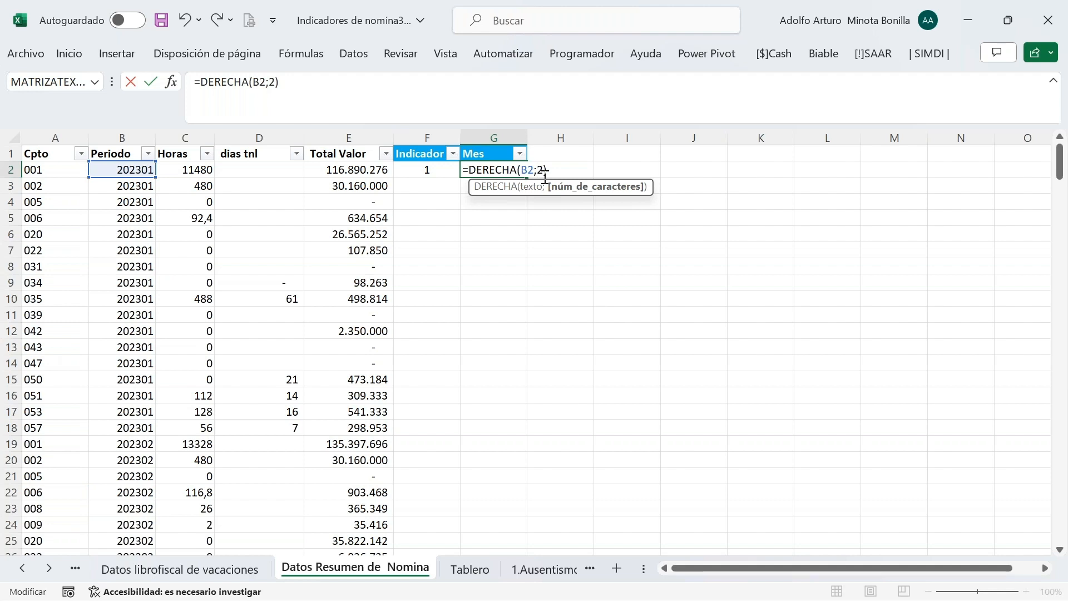
key(Return)
click(507, 168)
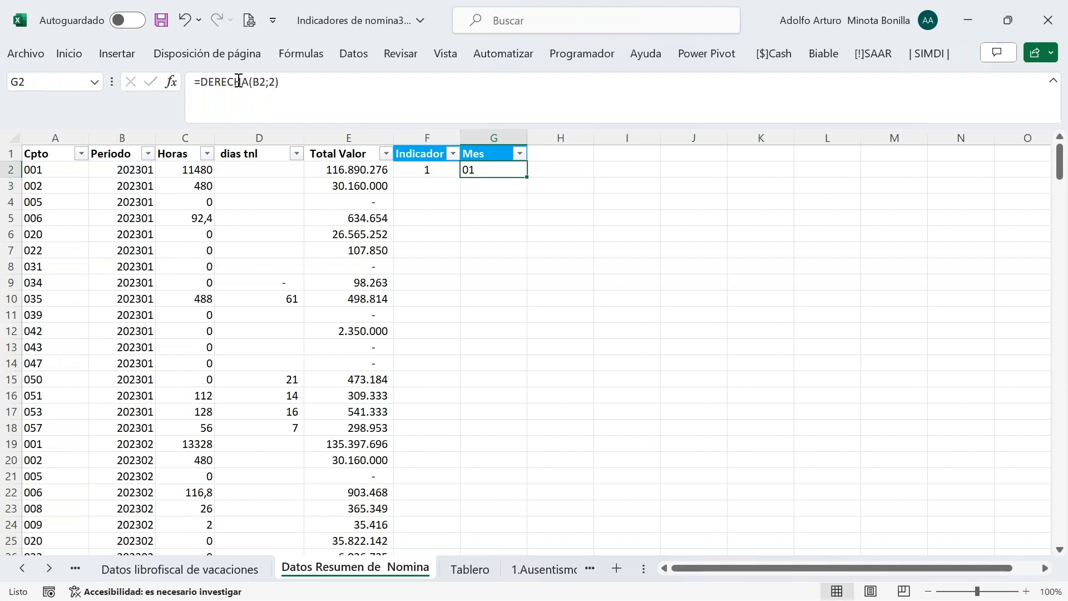
Wrap G2's month in BUSCARV(DERECHA(B2;2);Meses;2;0) to show the month name
click(203, 82)
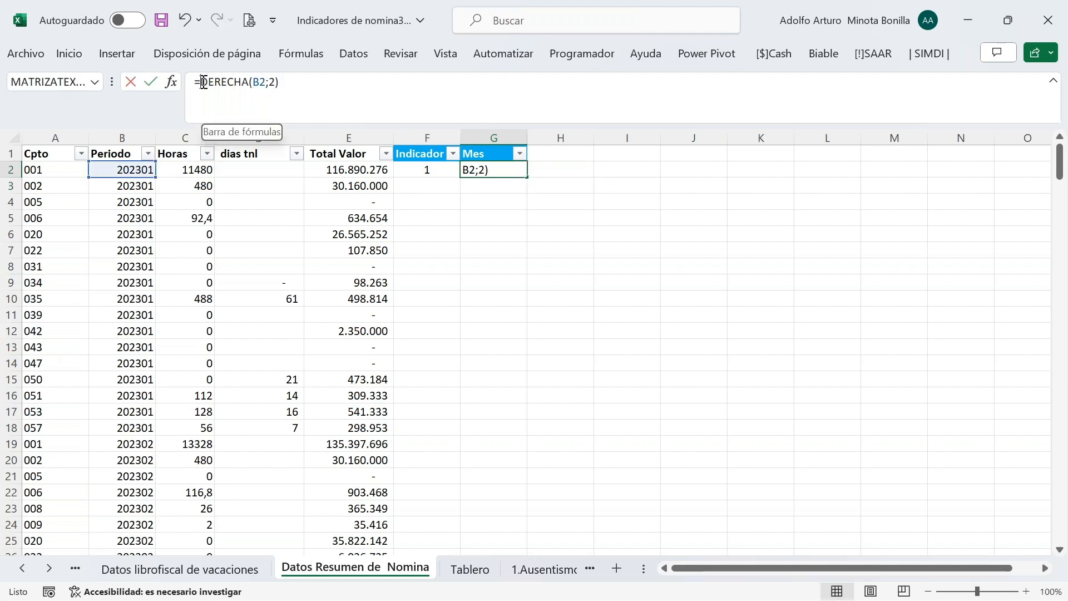
text(bs)
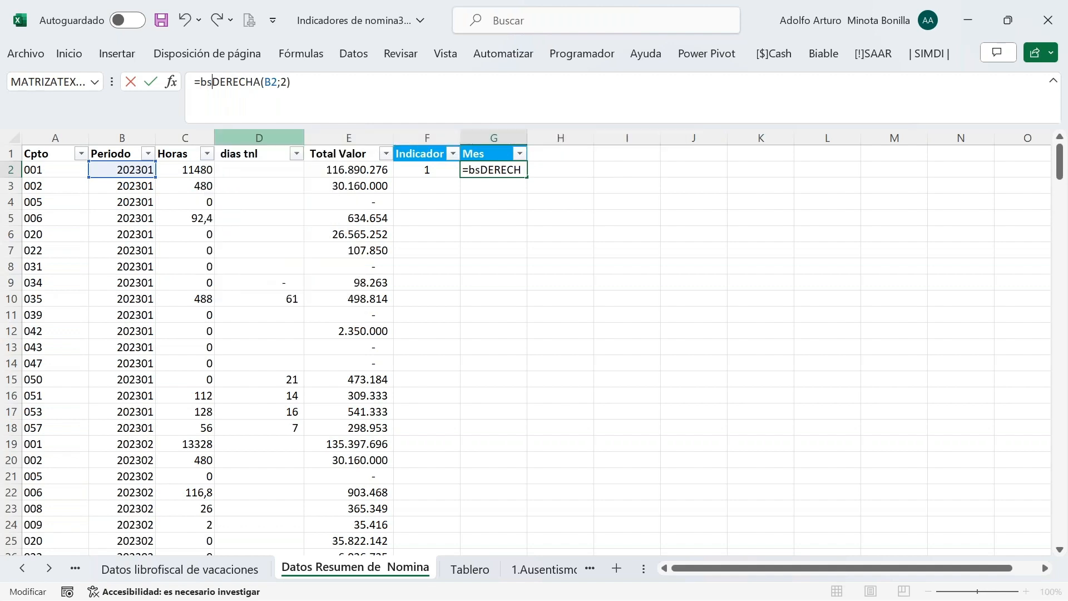
key(BackSpace)
text(uscar)
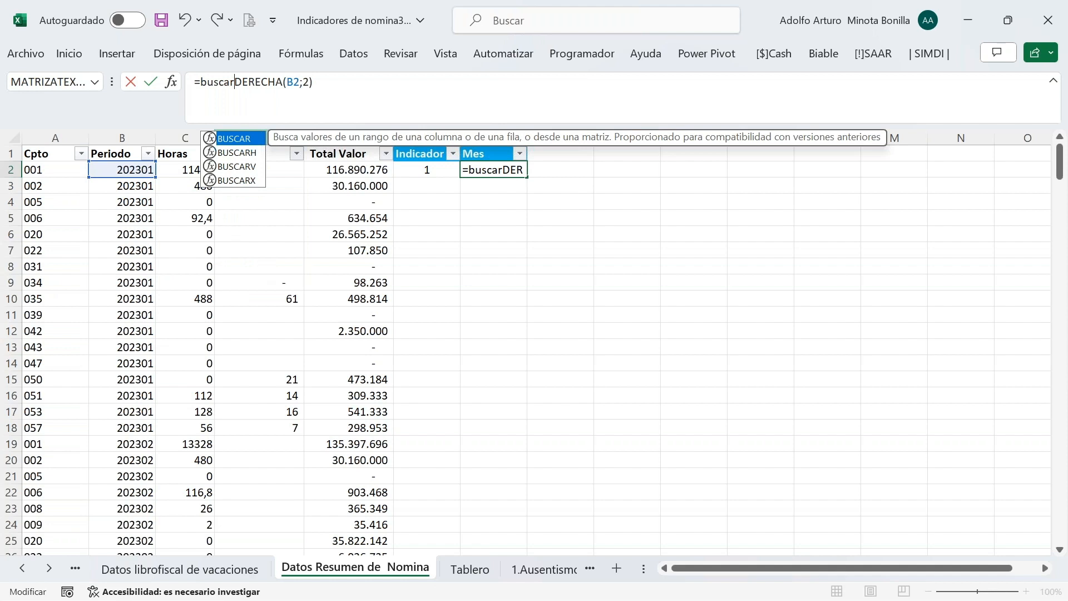
key(Down)
key(Down)
key(Tab)
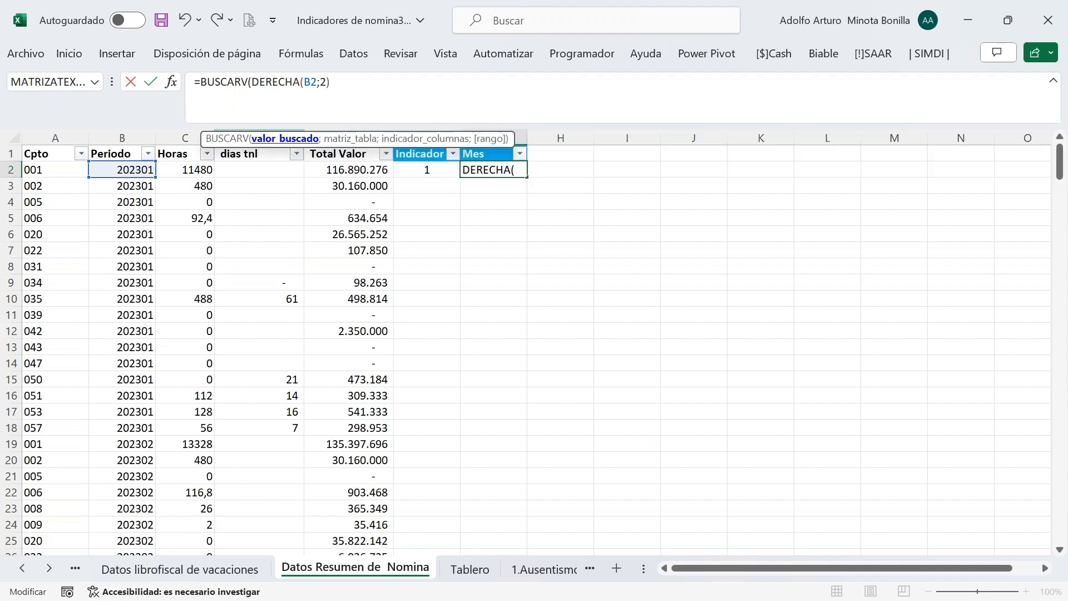
click(352, 84)
text(;mese)
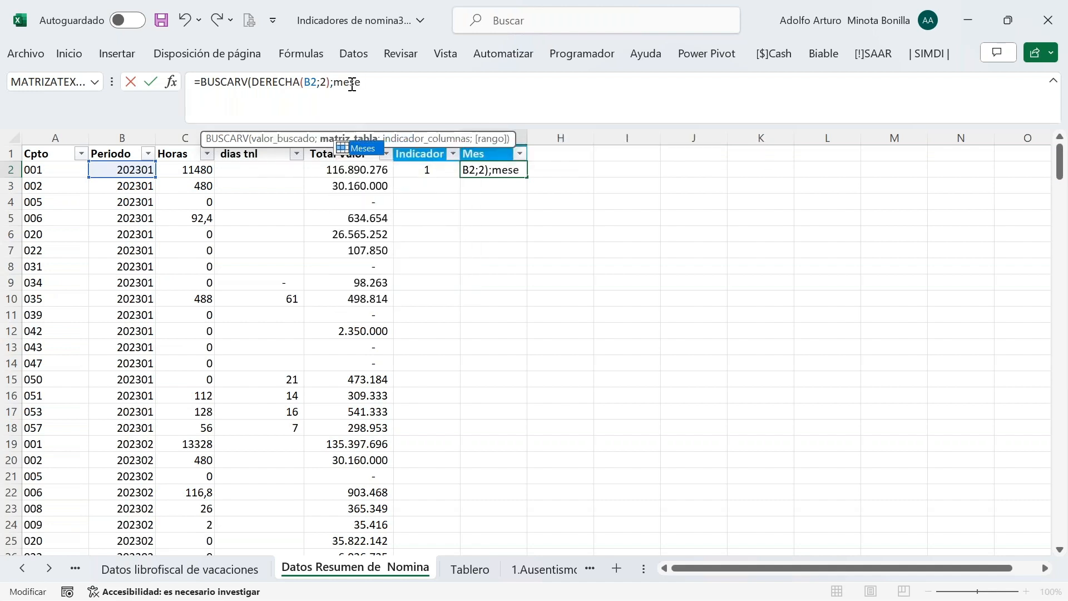
key(Tab)
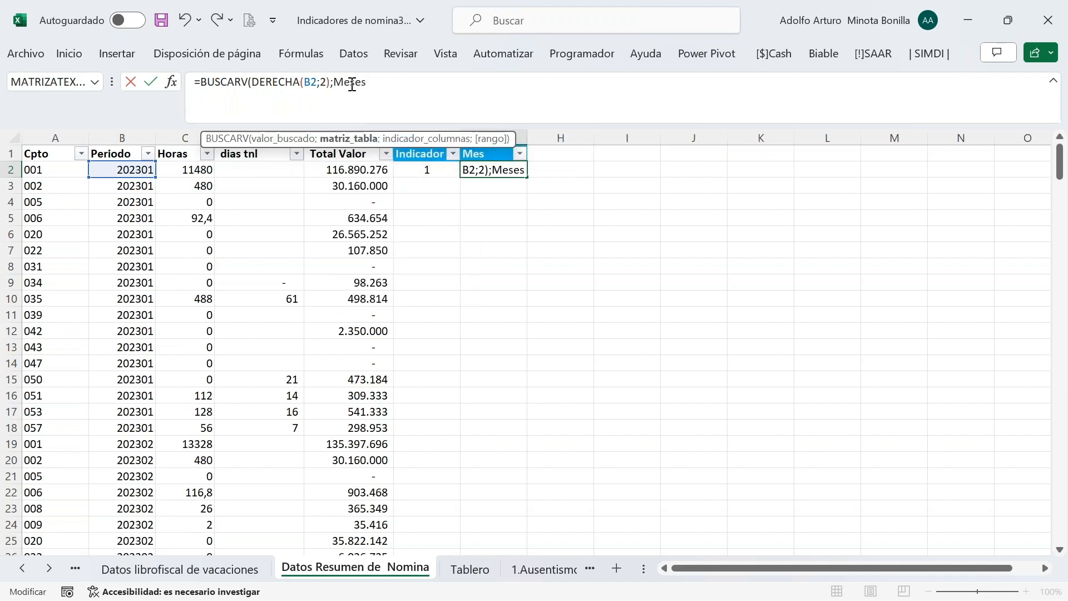
text(;2;0))
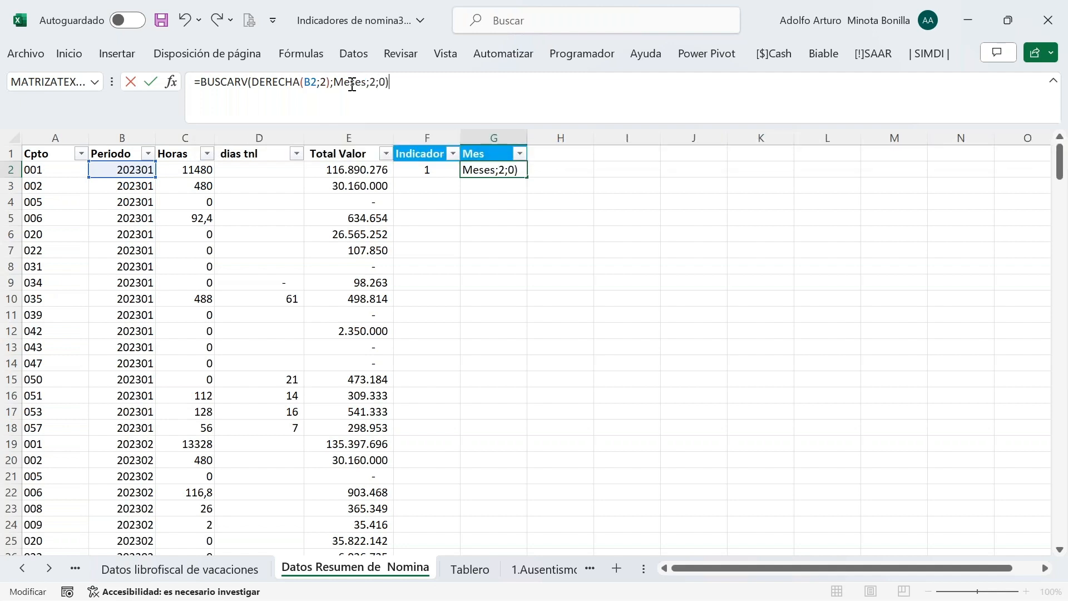
key(Return)
Fill the Indicador and Mes formulas down the whole table and save the workbook
drag(417, 169, 487, 174)
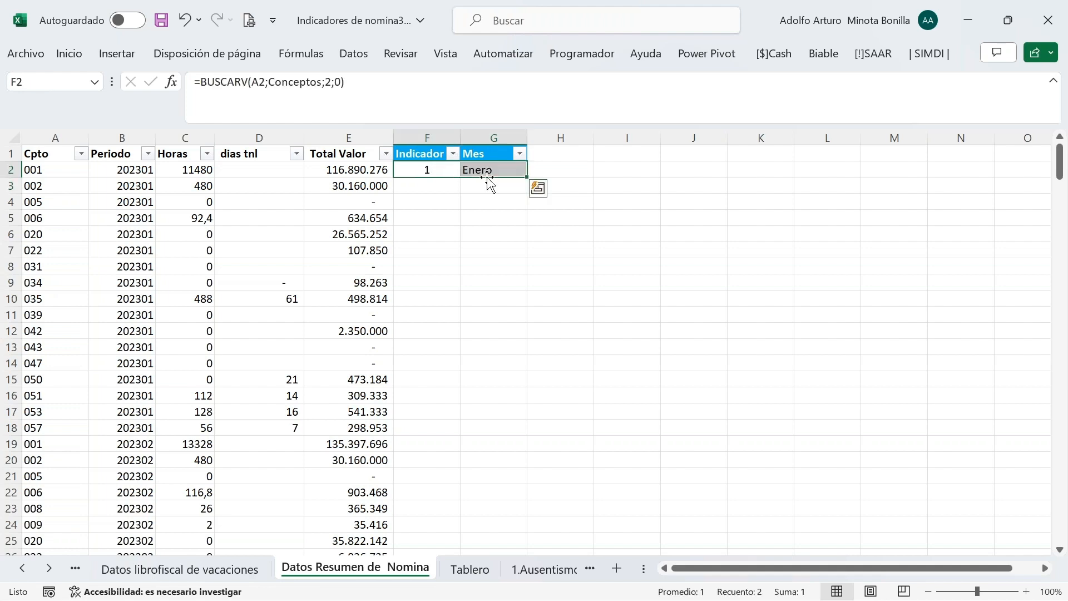
double_click(524, 177)
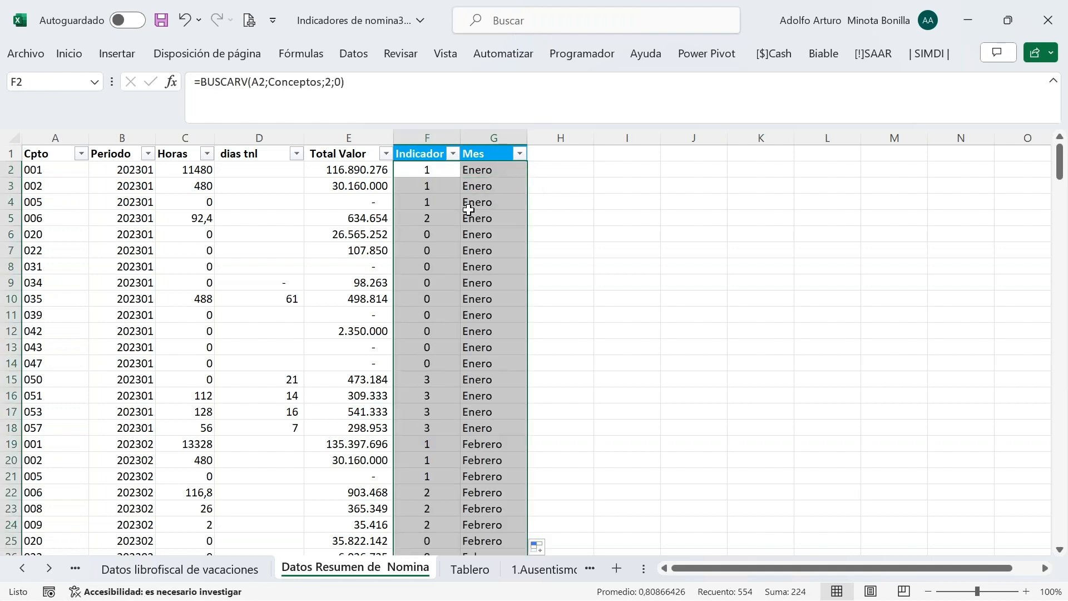
click(468, 211)
click(161, 20)
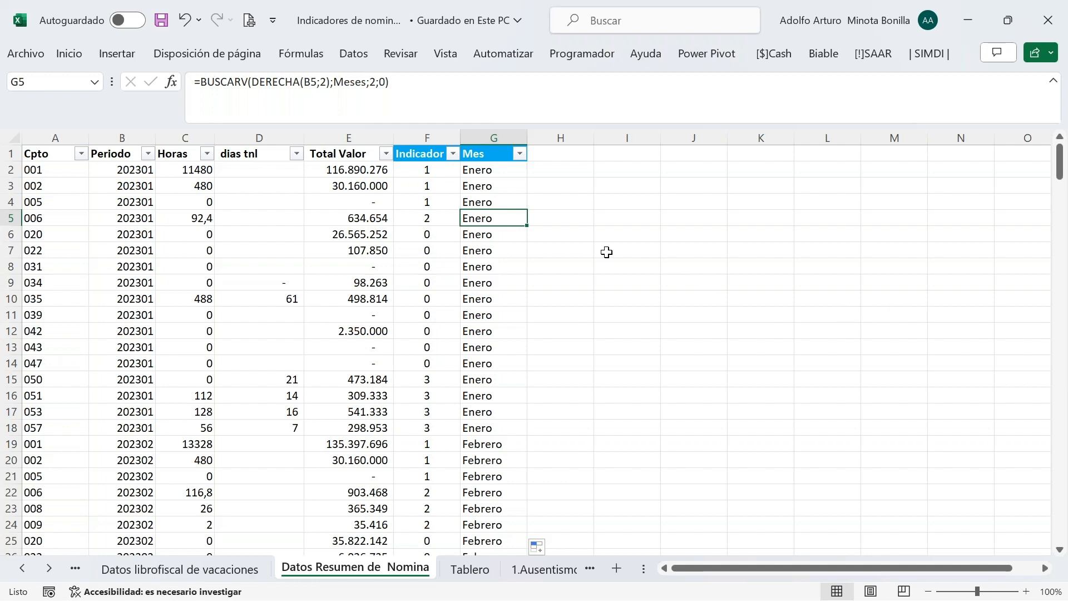
Select C2 to review the hours value in the completed table
click(194, 166)
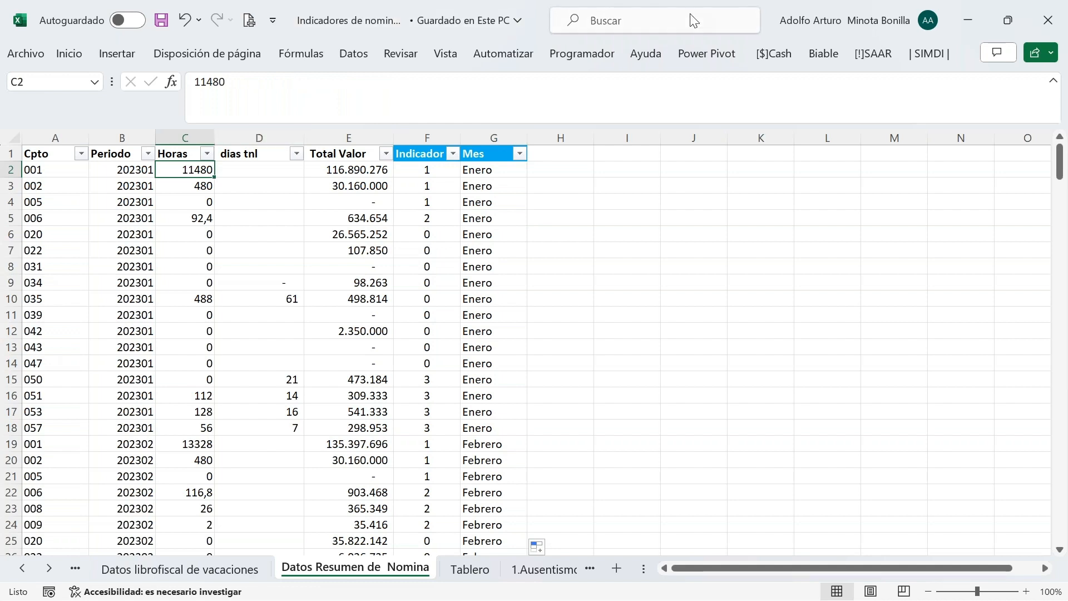
click(821, 54)
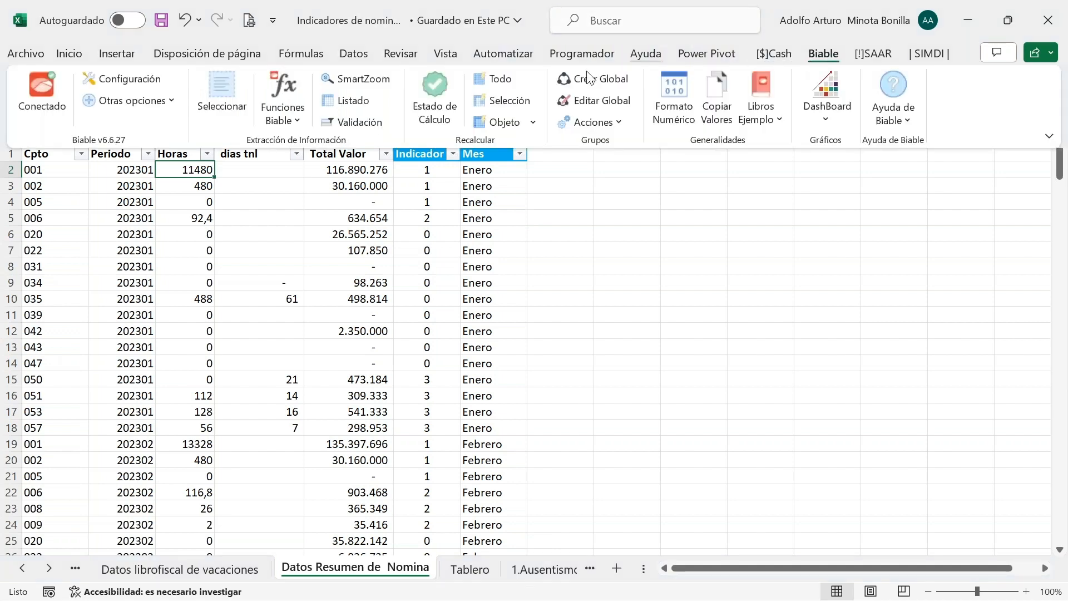
click(364, 103)
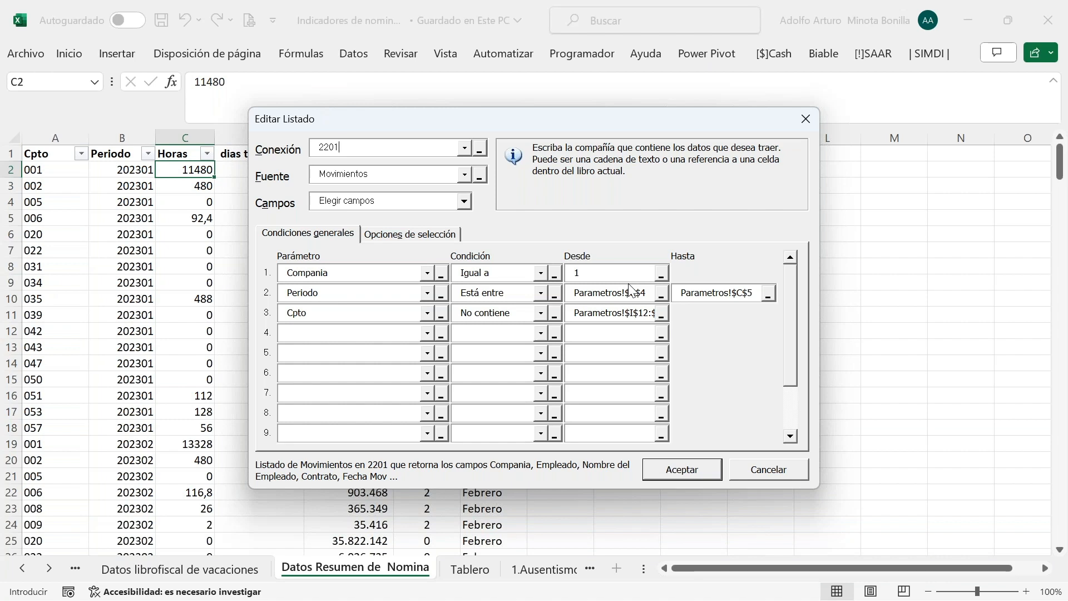
click(766, 479)
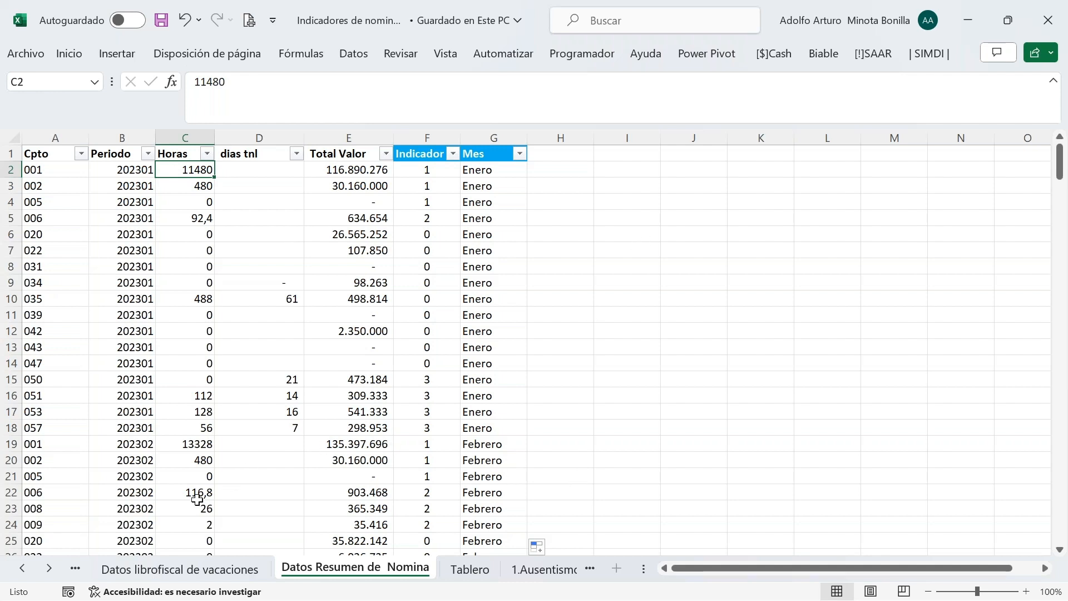
On the Datos Contratos sheet, inspect the =AÑO retirement-year formulas in J5 and J8
click(28, 571)
click(28, 571)
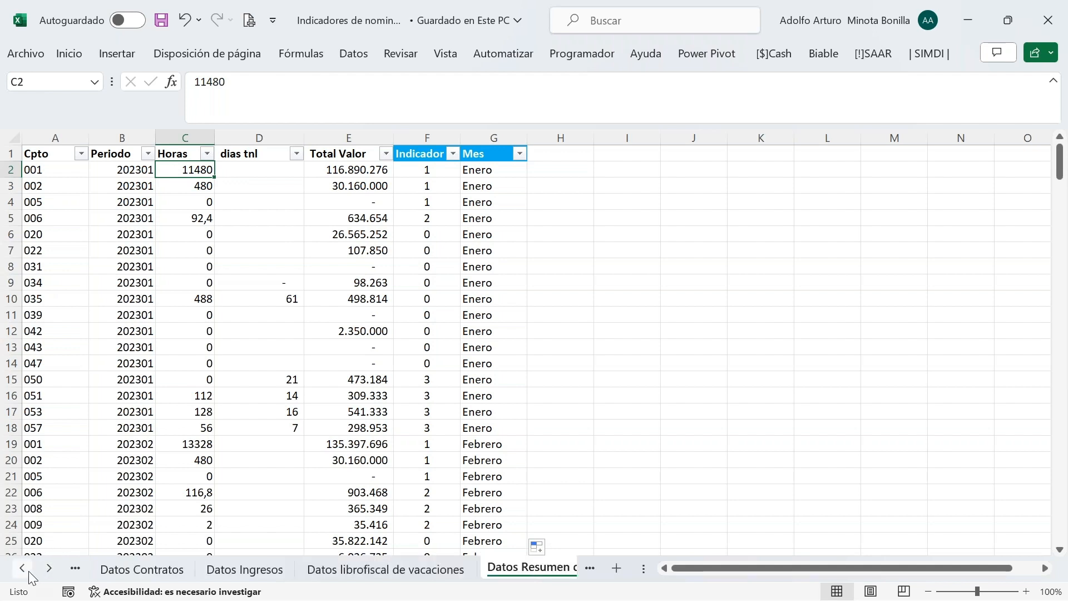
click(143, 569)
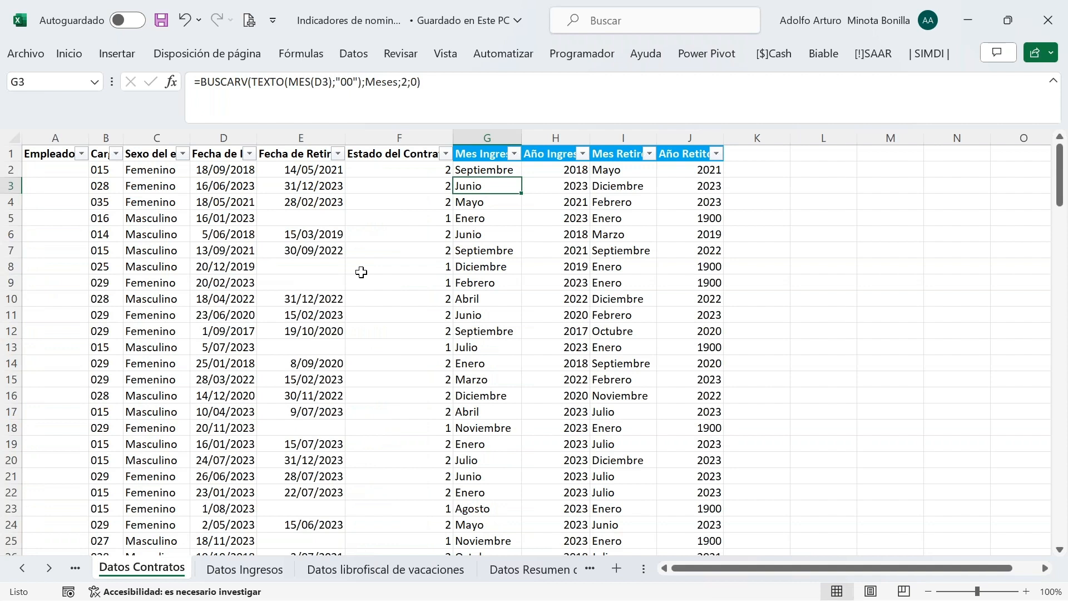
click(706, 218)
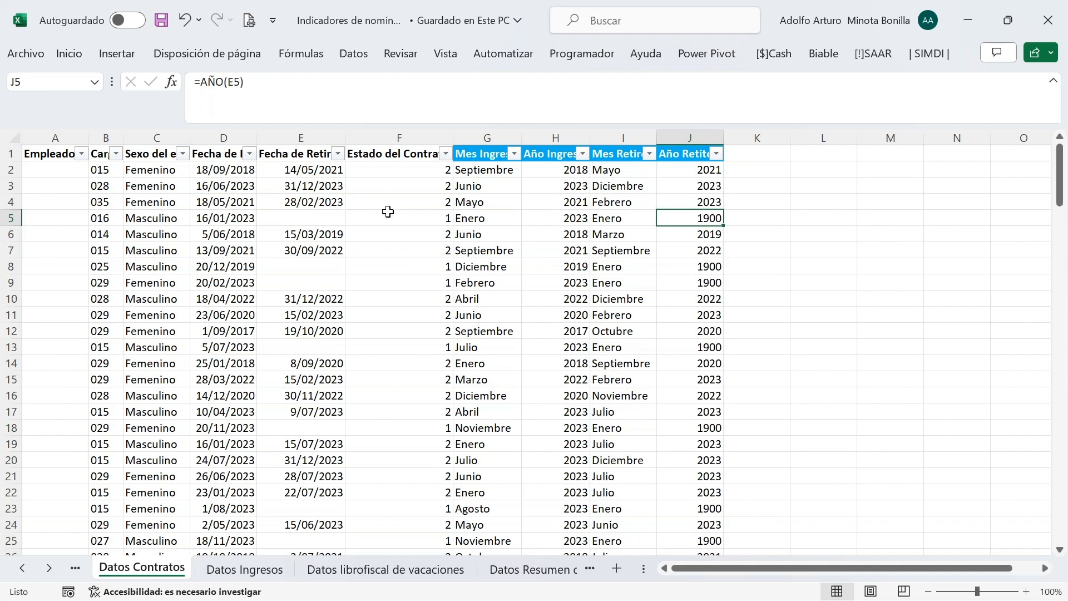
click(711, 268)
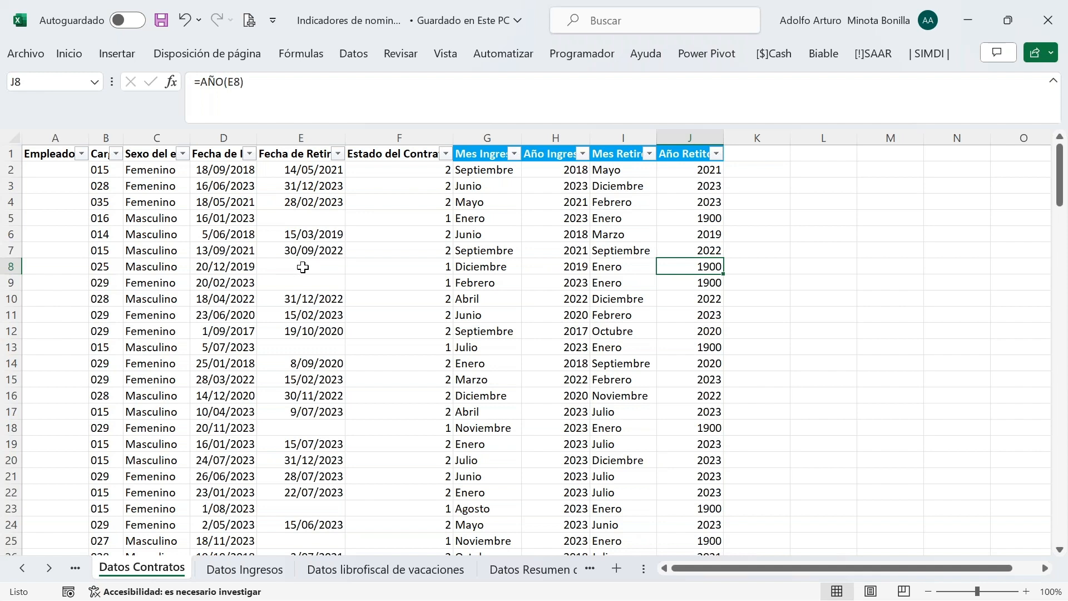
Inspect row 8: the empty retirement date in E8, its status in F8, and year 1900 in J8
click(303, 267)
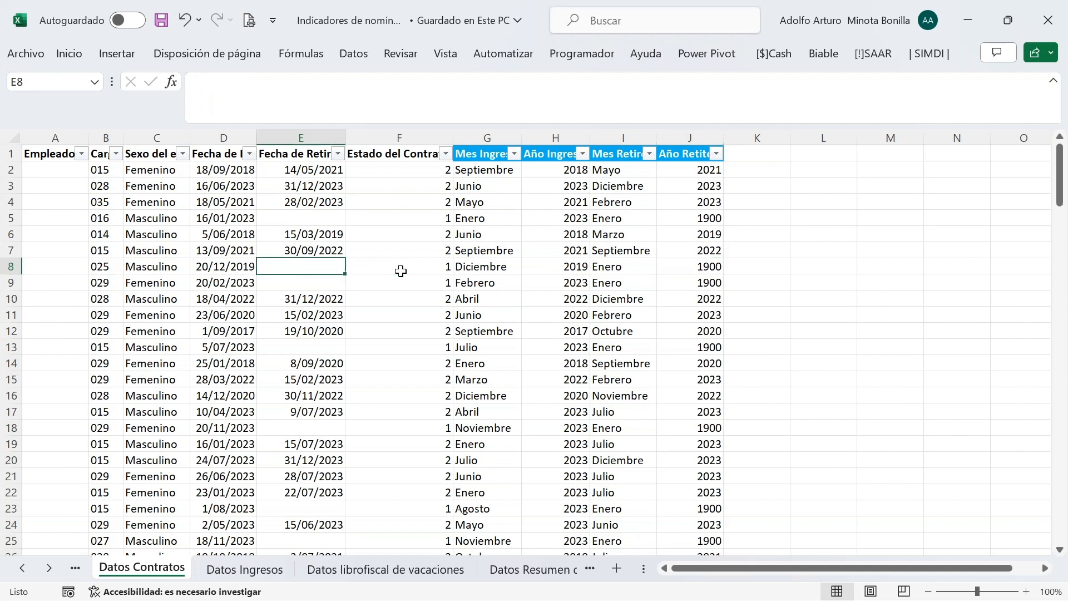
click(408, 266)
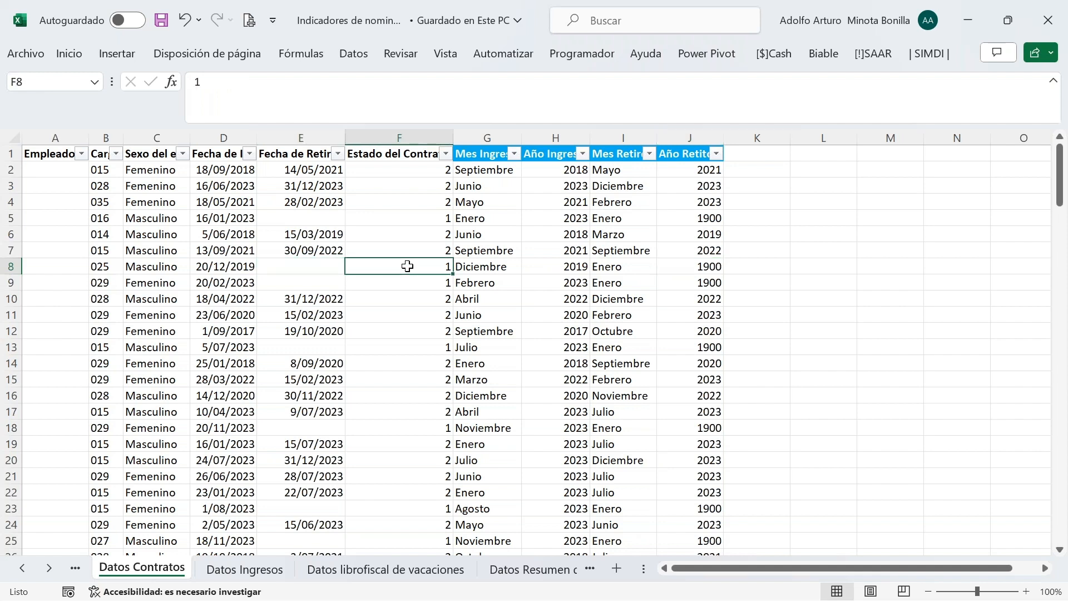
click(702, 269)
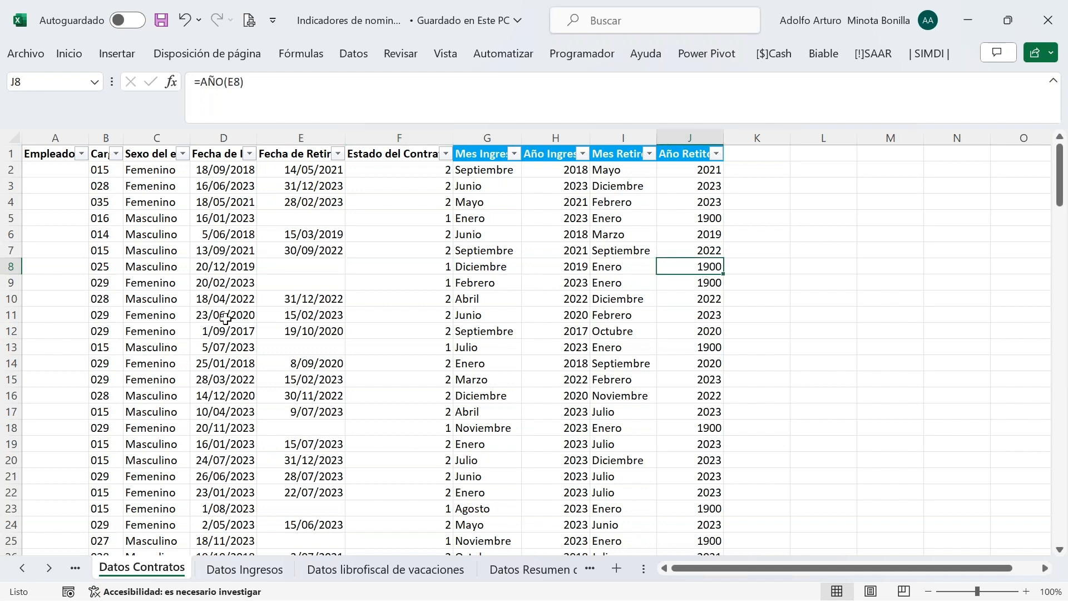
Scroll the sheet tabs to the Tablero sheet and open the Biable add-in's Configuración window
click(49, 568)
click(49, 568)
click(49, 568)
click(49, 568)
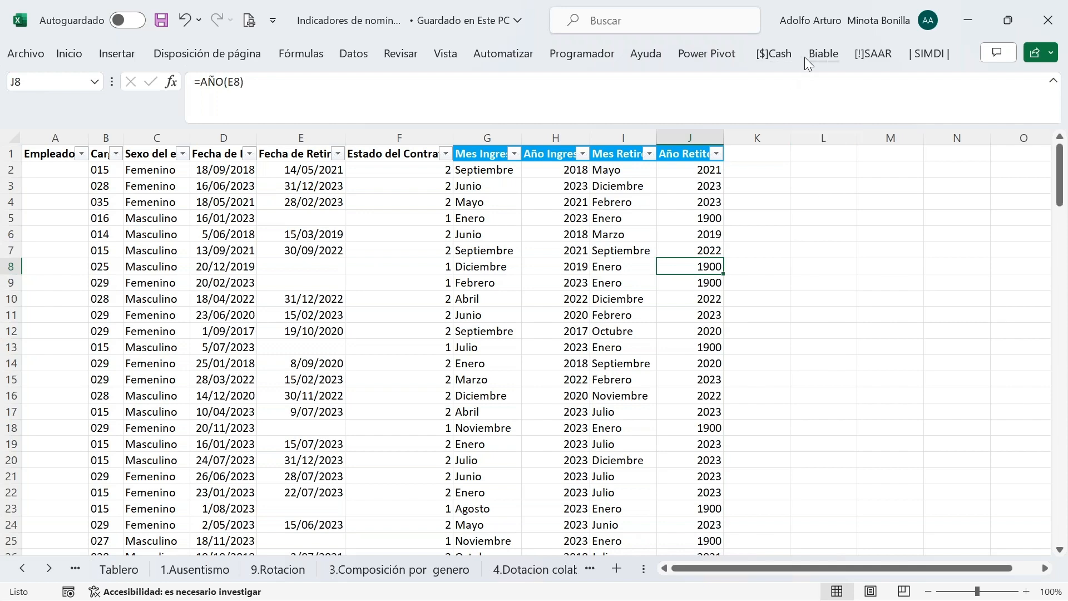
click(826, 51)
click(141, 79)
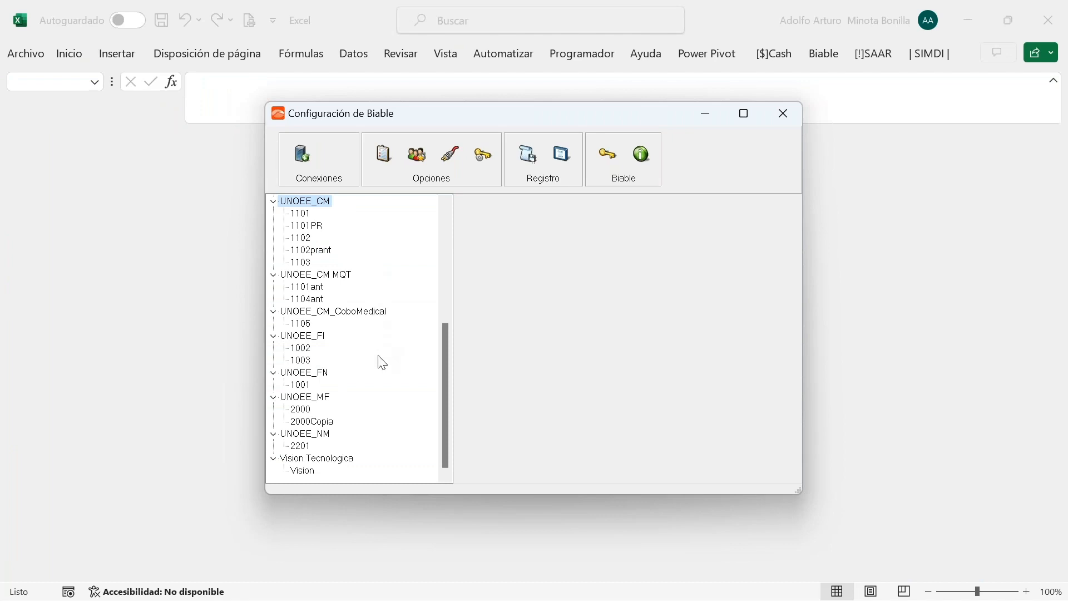
drag(449, 406, 449, 251)
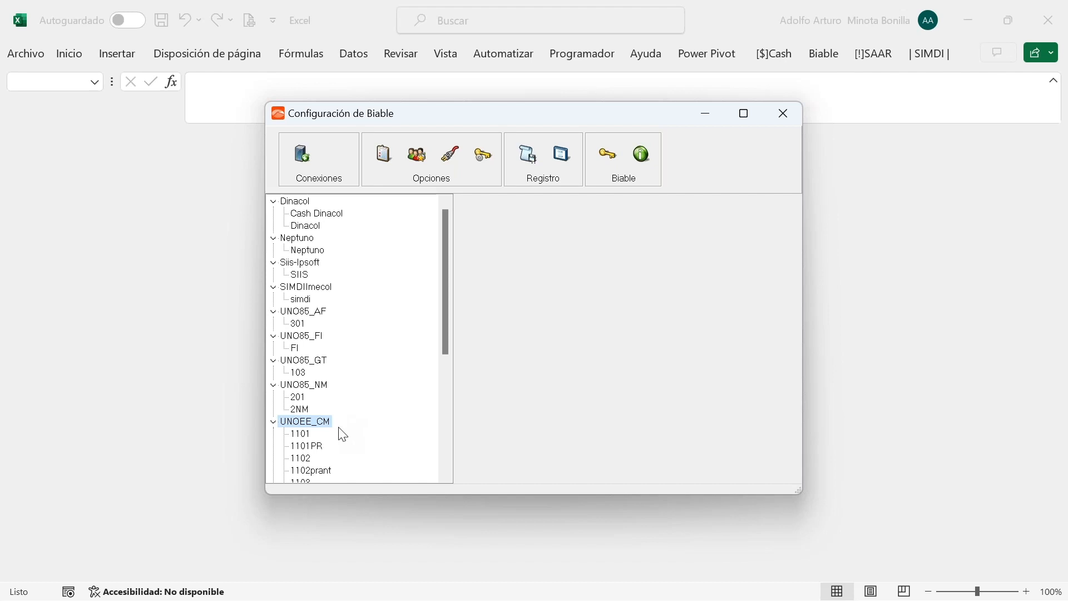
scroll(343, 435, down, 4)
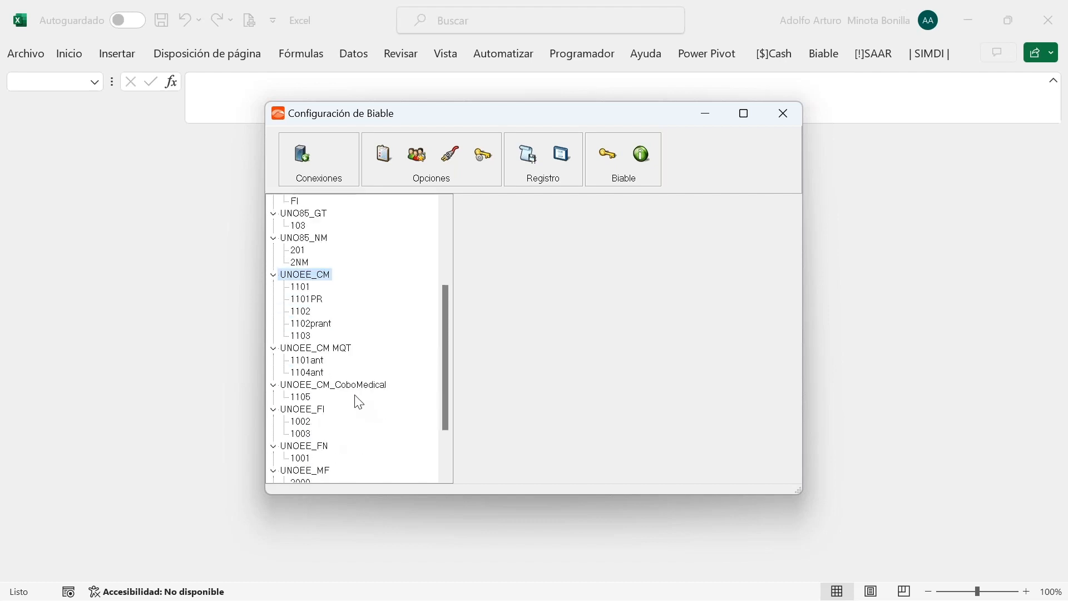
scroll(359, 402, down, 2)
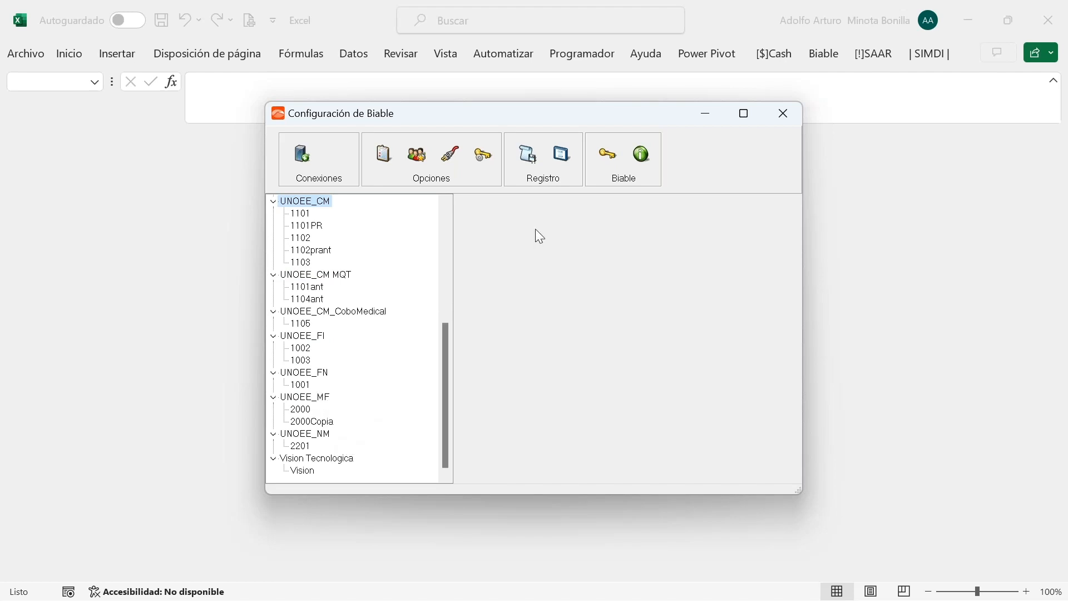
click(779, 114)
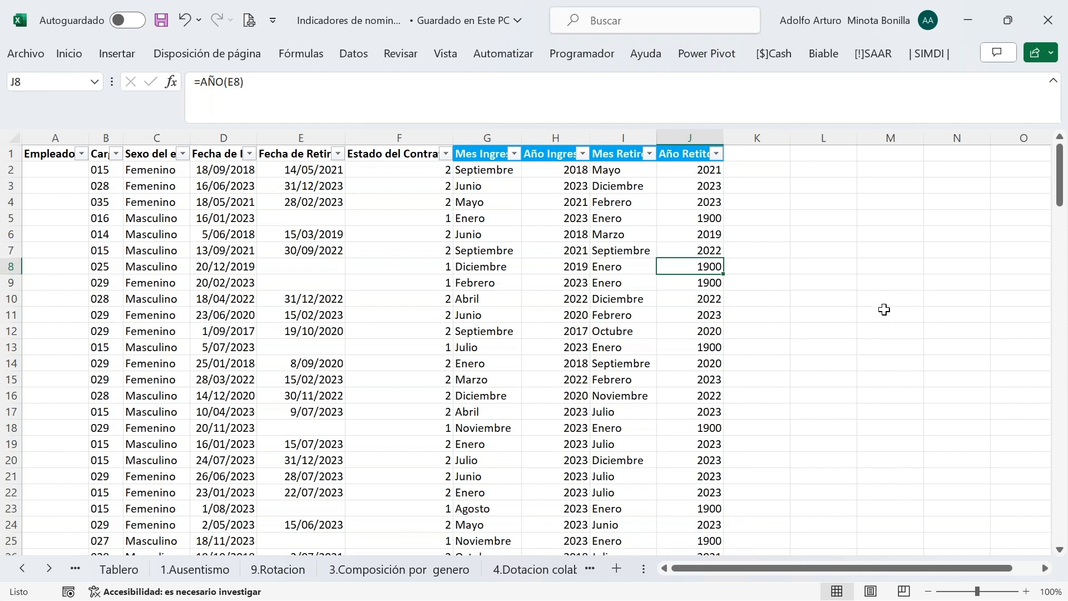
click(407, 173)
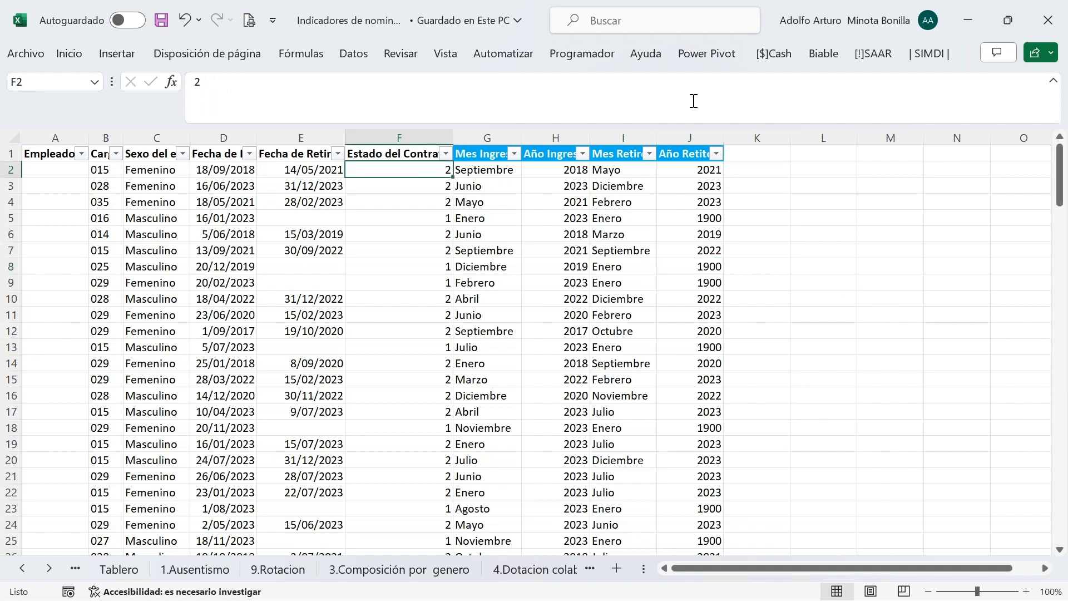
click(824, 56)
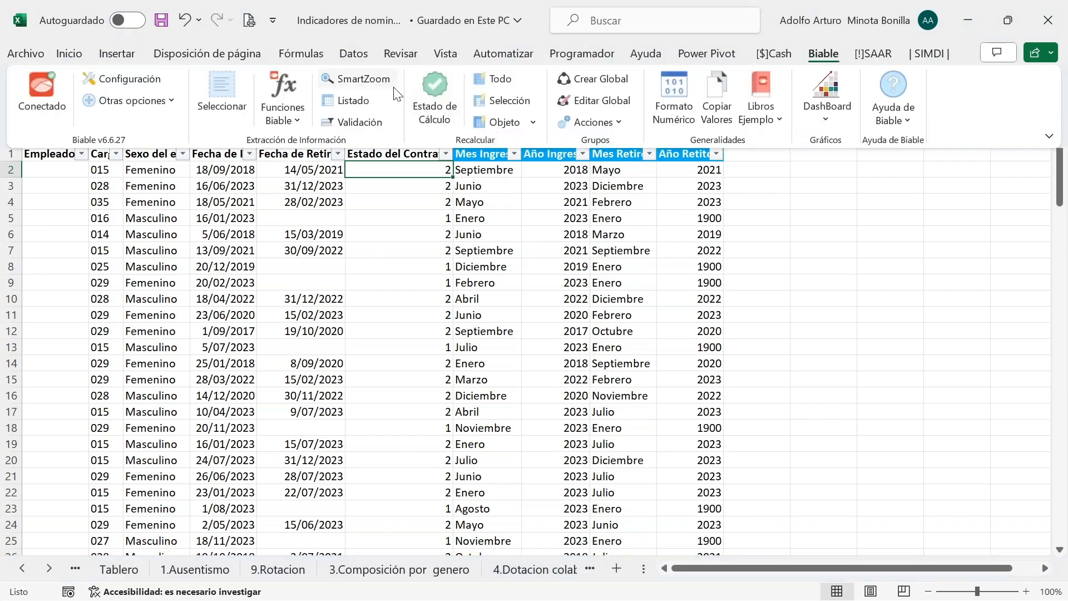
click(363, 104)
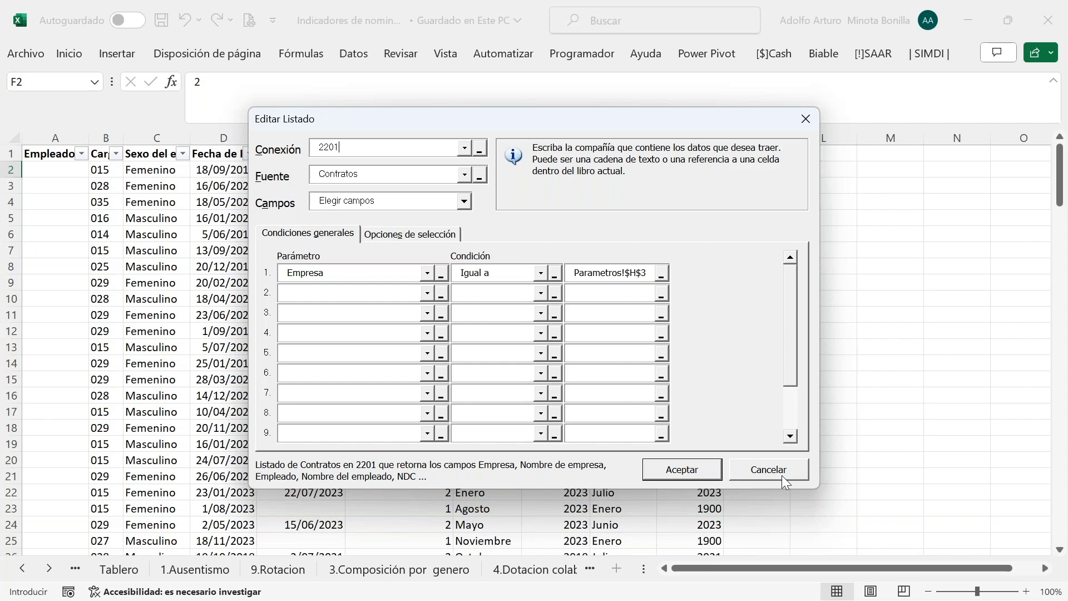
click(782, 475)
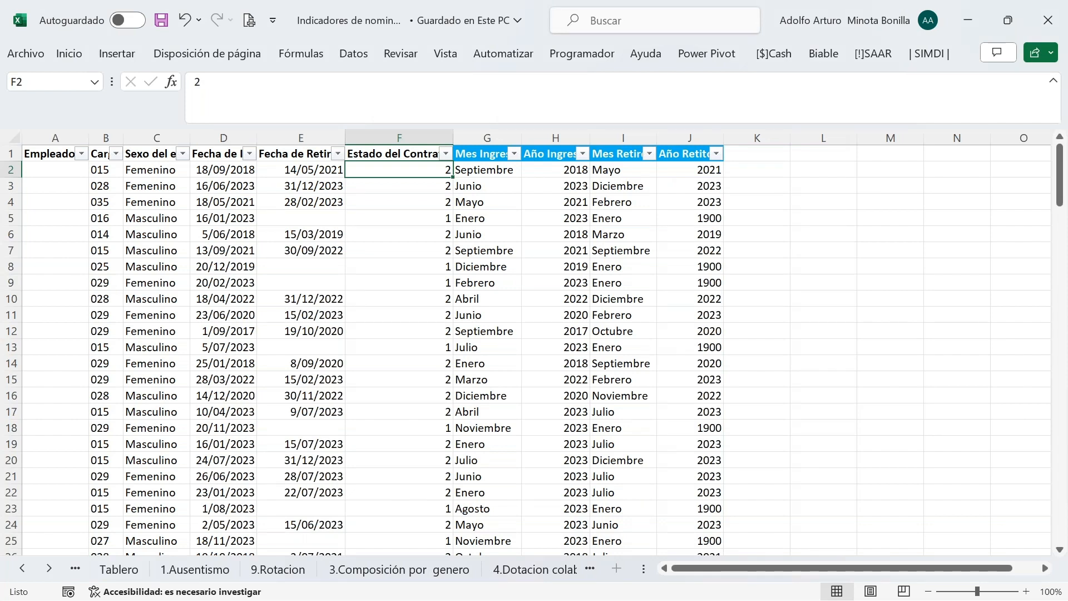
Switch to the 1.Ausentismo sheet showing the empty Enero–Diciembre absenteeism table
mouse_move(800, 599)
mouse_move(1021, 600)
click(195, 570)
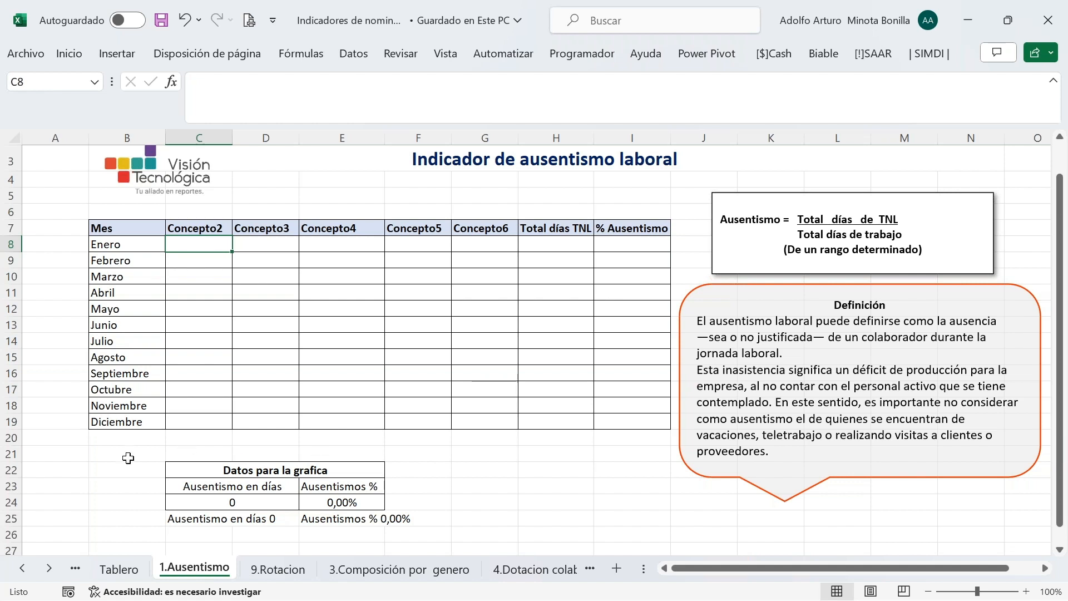
click(22, 567)
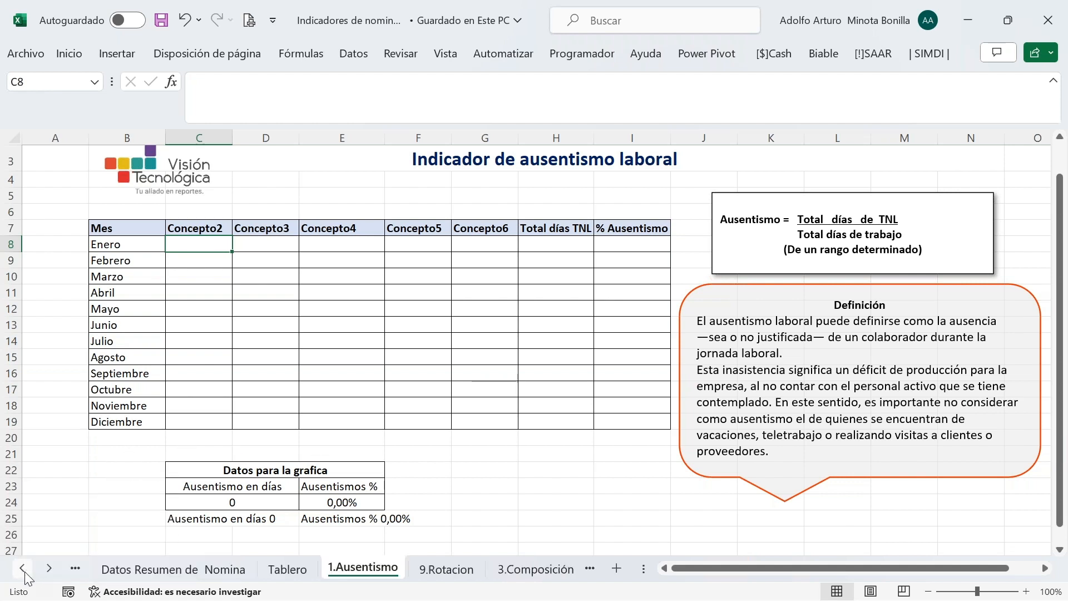
click(22, 568)
click(23, 568)
click(22, 568)
click(23, 568)
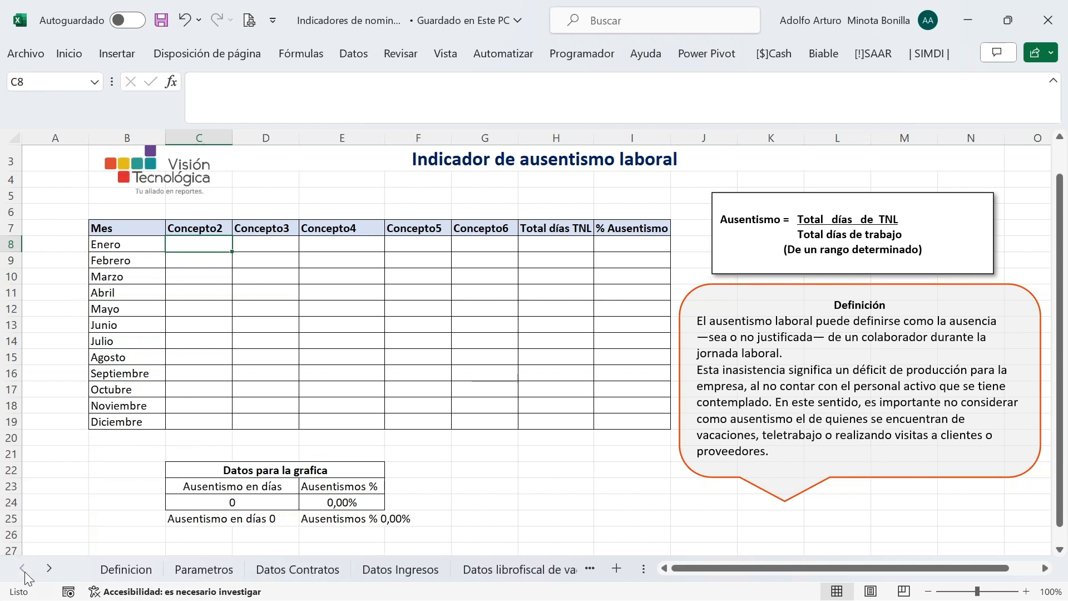
click(203, 568)
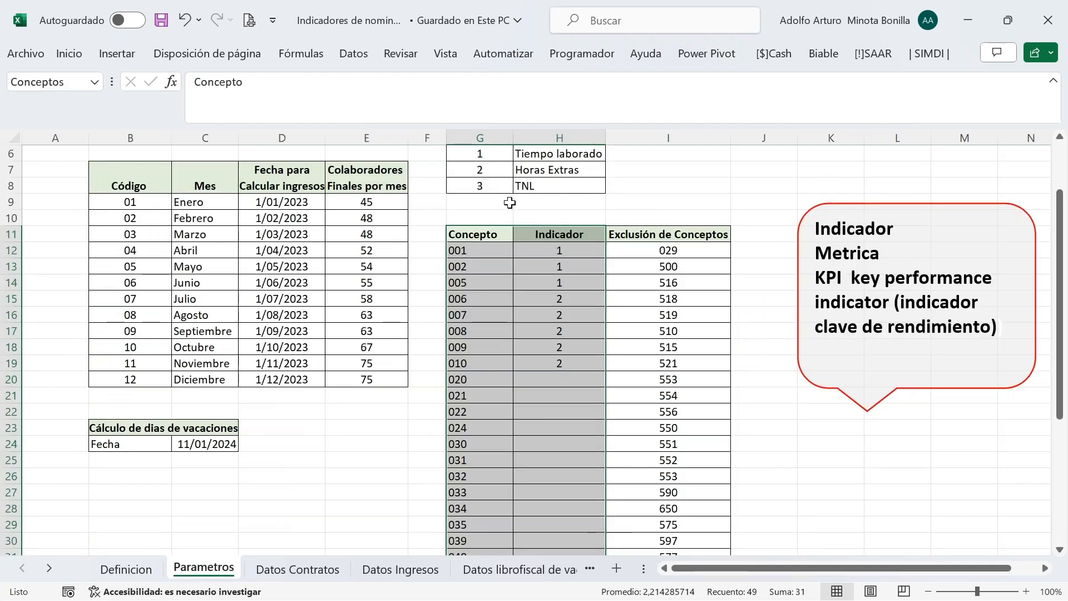
click(483, 189)
scroll(614, 268, down, 6)
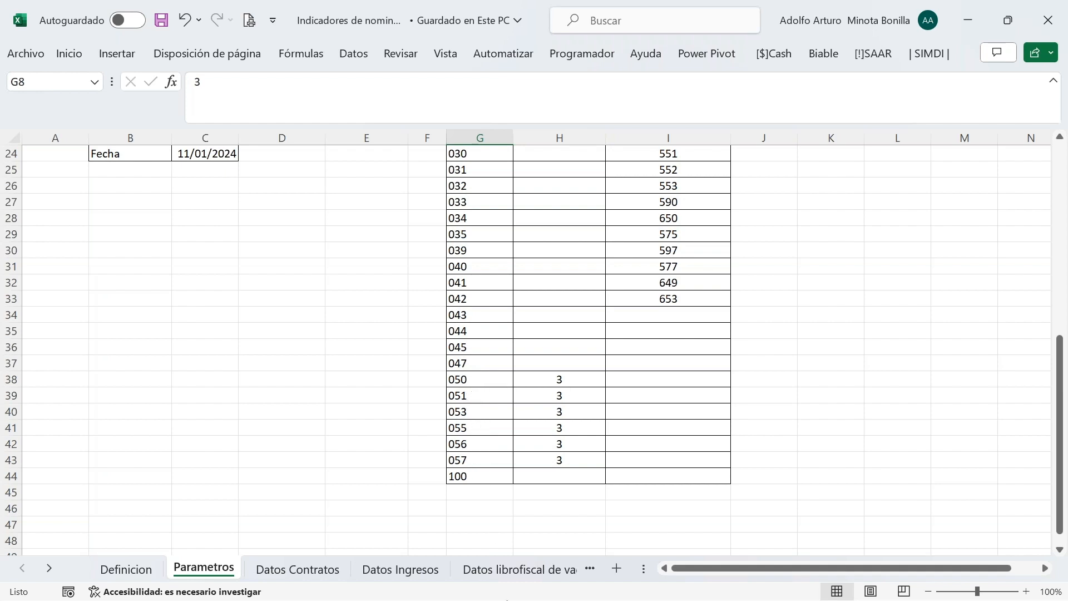
click(51, 568)
click(51, 569)
click(51, 569)
click(52, 568)
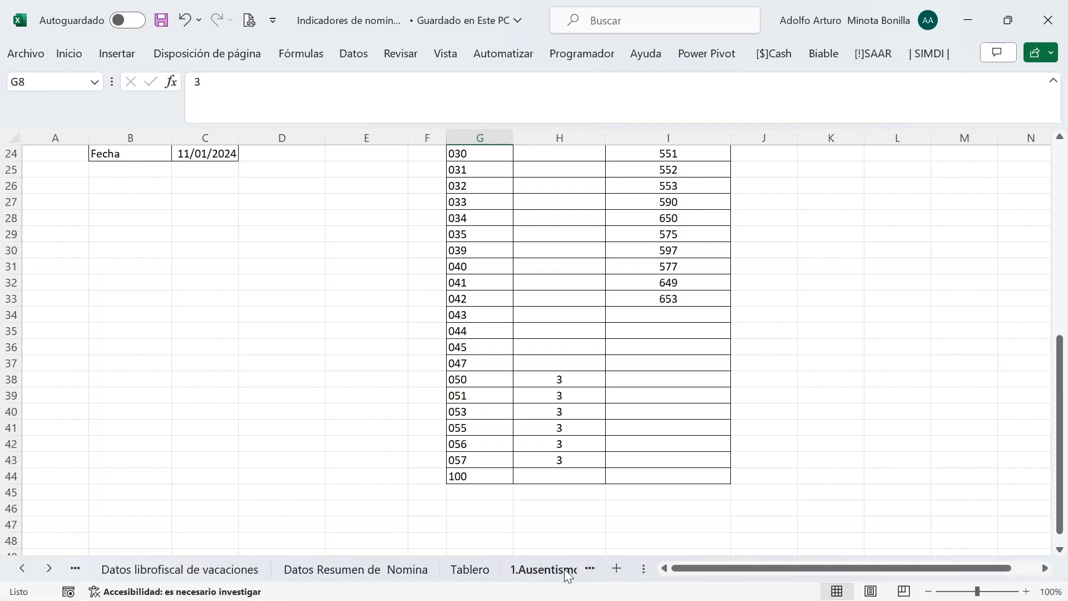
click(562, 568)
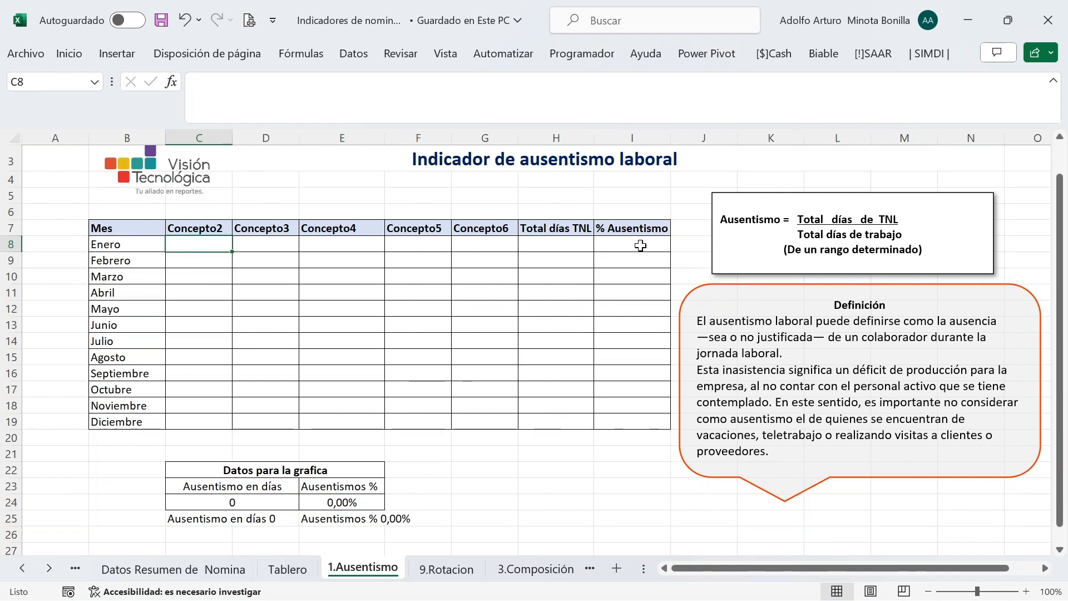
Start a SUMAR.SI.CONJUNTO formula in C8 from the =suma autocomplete and open its Function Arguments
text(=suma)
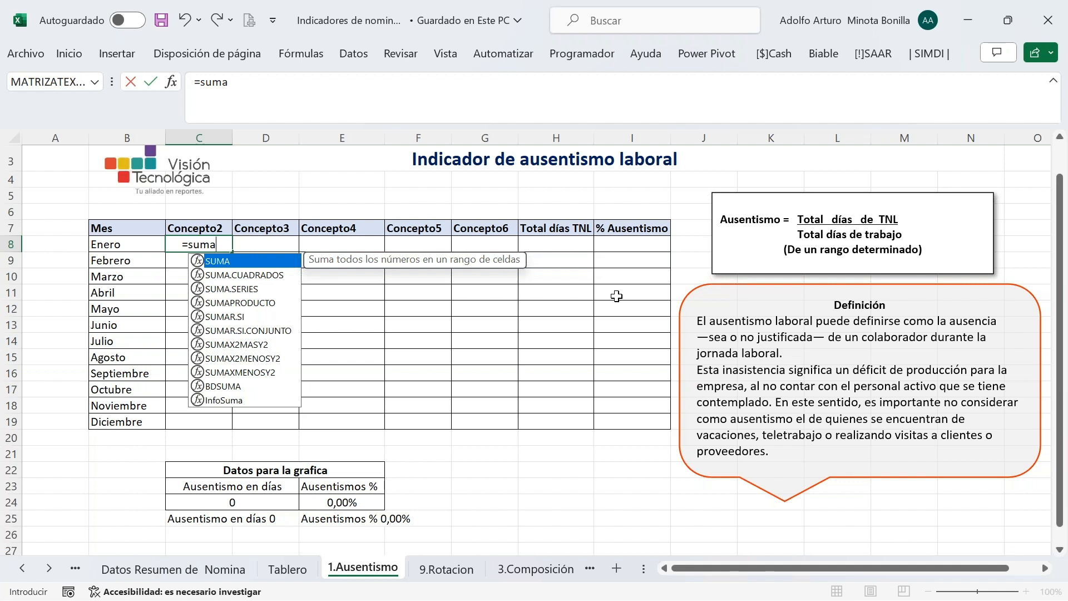
key(Down)
key(Down)
key(Down)
key(Down)
key(Down)
key(Tab)
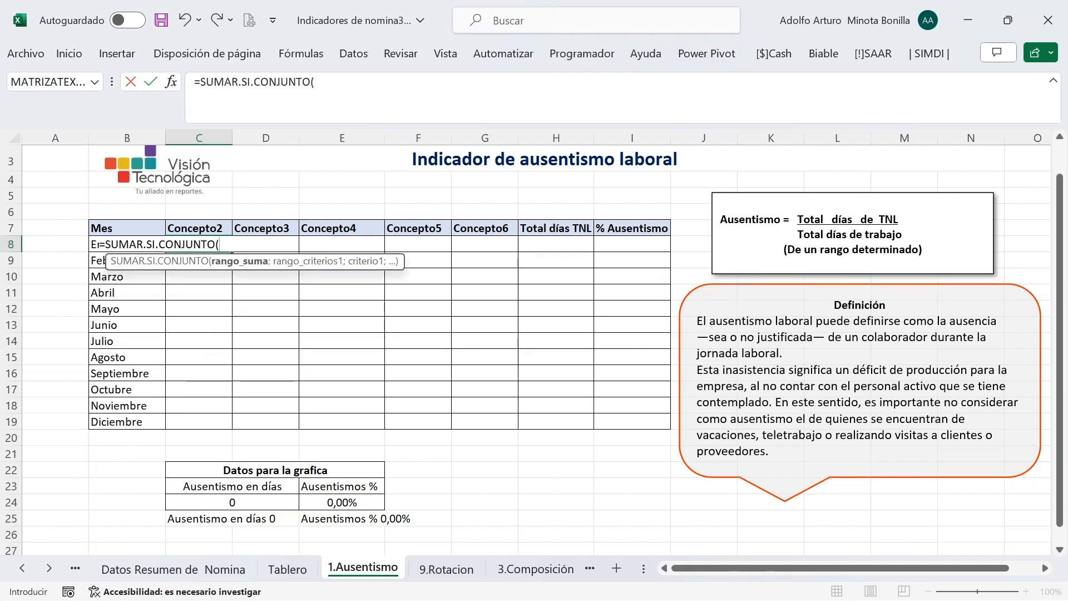
click(351, 87)
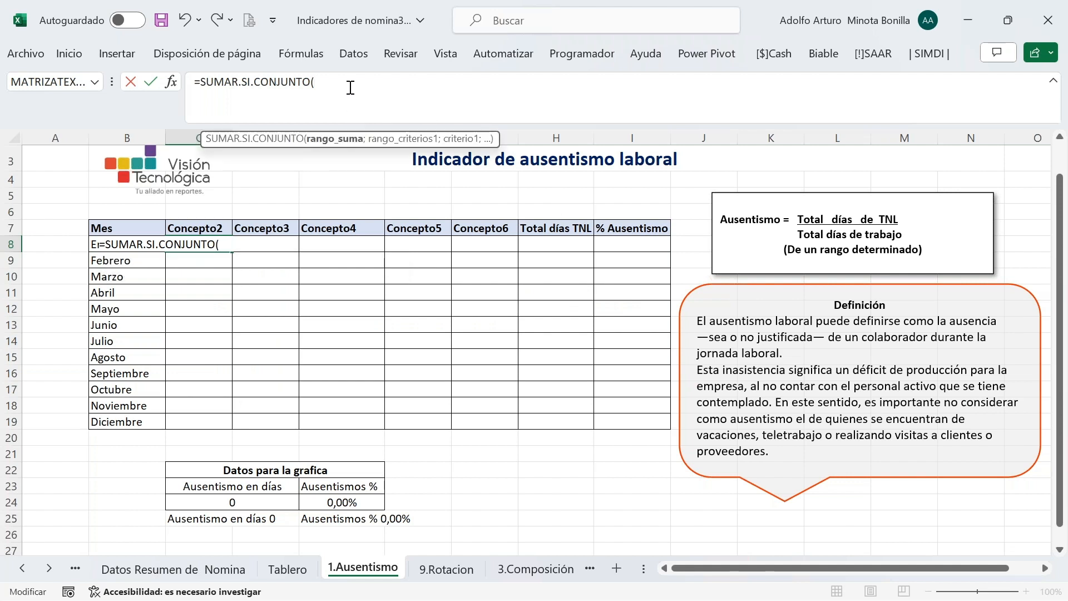
click(172, 83)
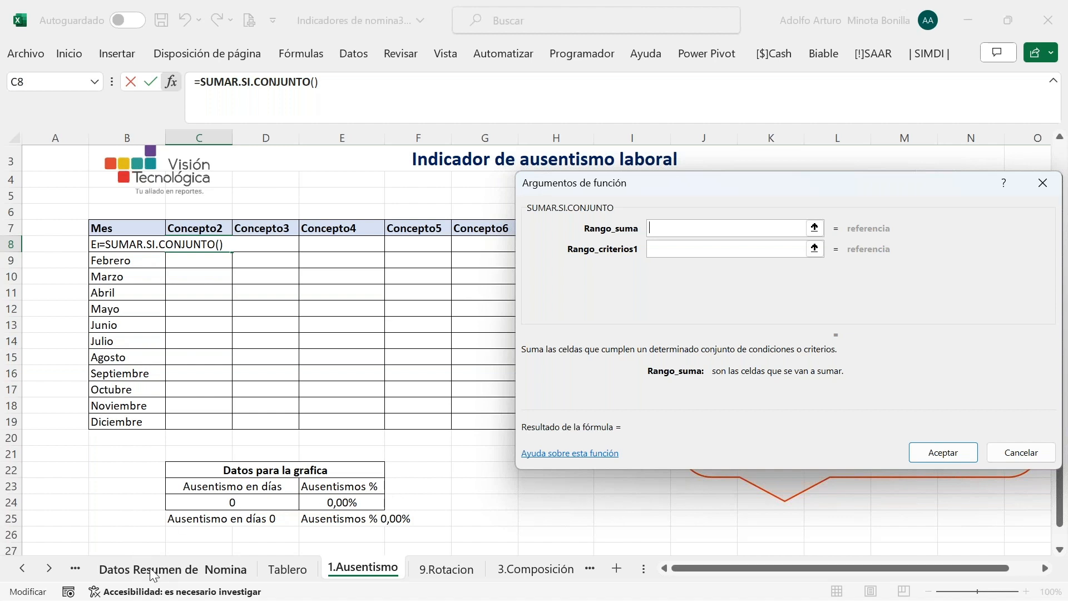
Set Rango_suma to the absolute Horas column $C:$C on the Datos Resumen de Nomina sheet
click(149, 567)
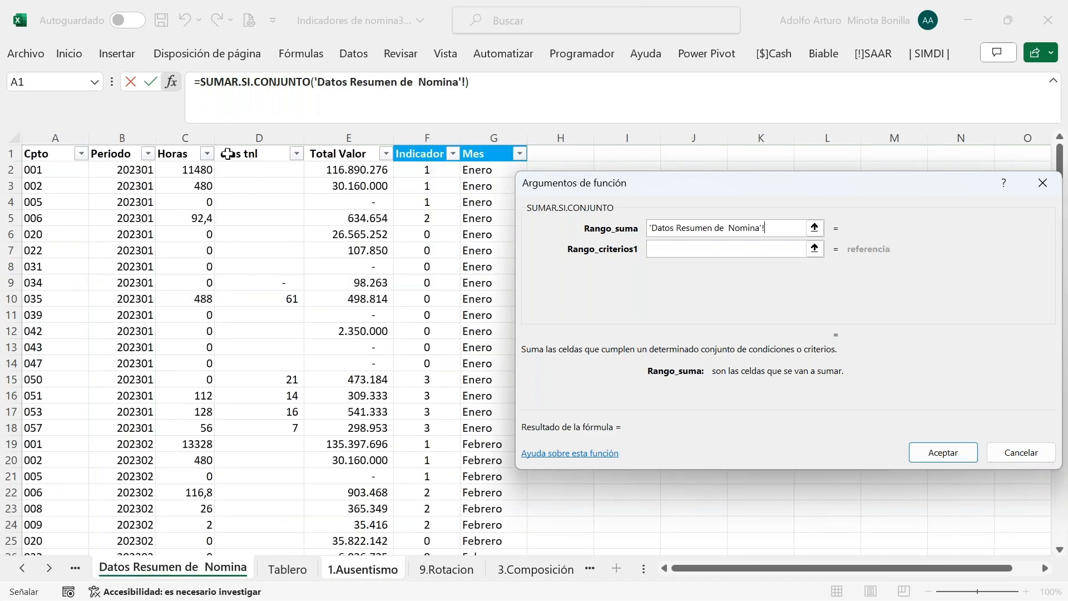
click(193, 135)
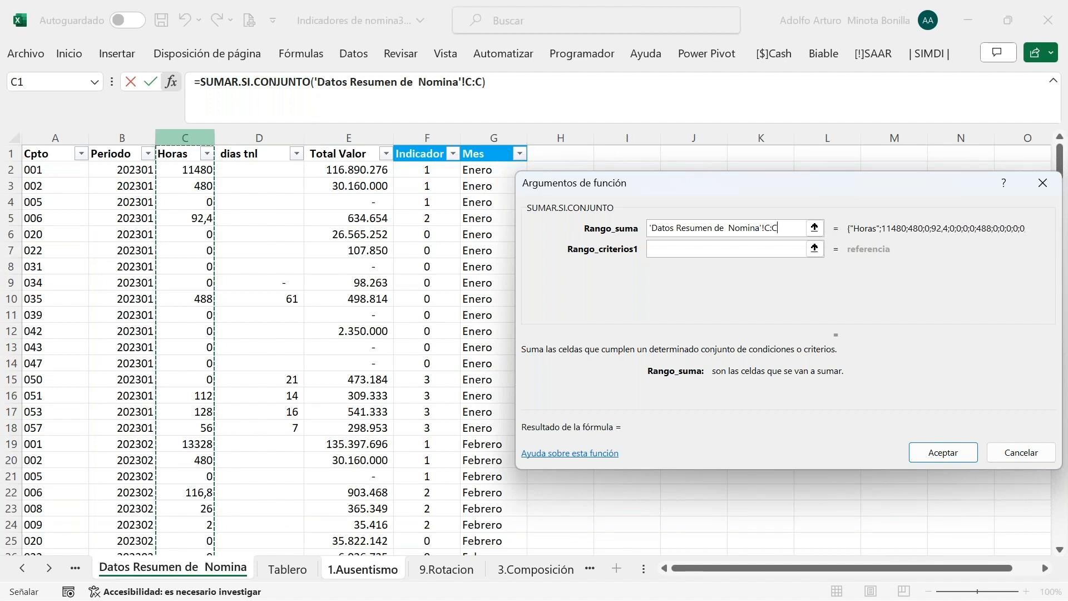
key(F4)
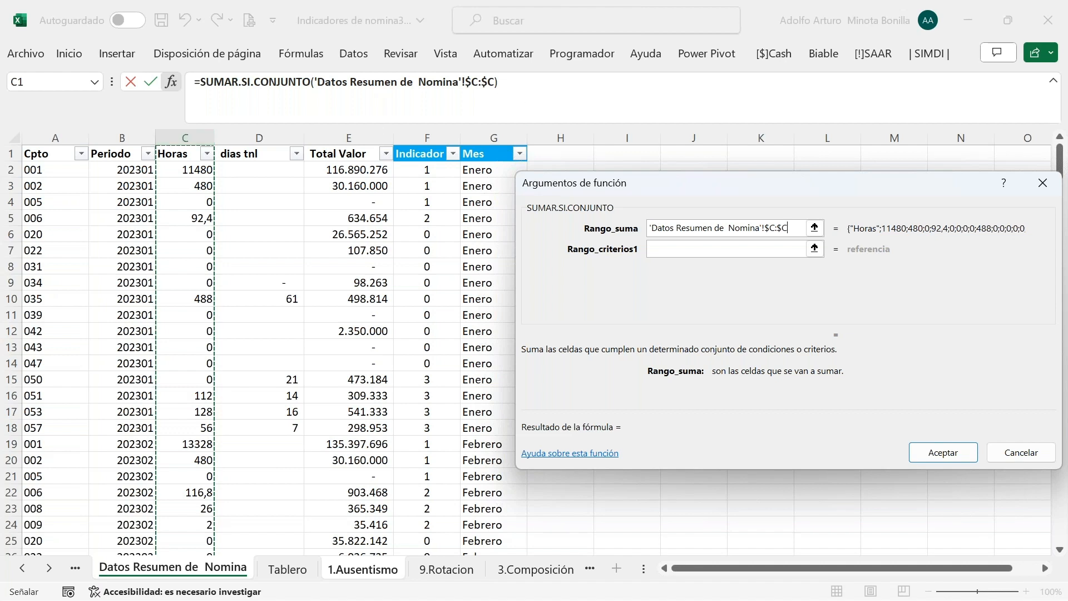
click(670, 250)
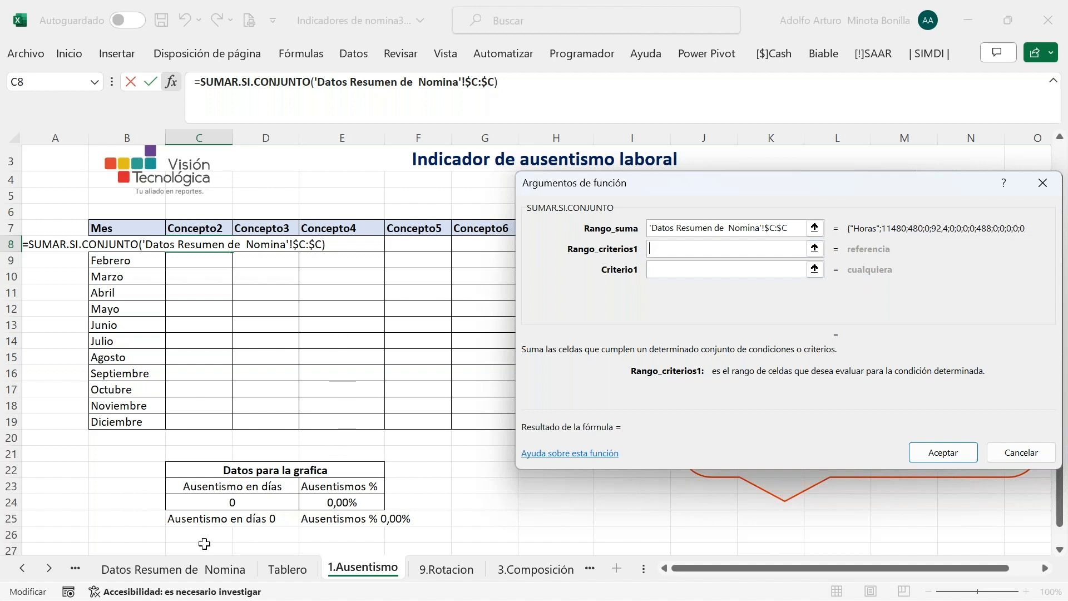
Set the first criteria range to the Cpto column $A:$A with criterion "053"
click(205, 573)
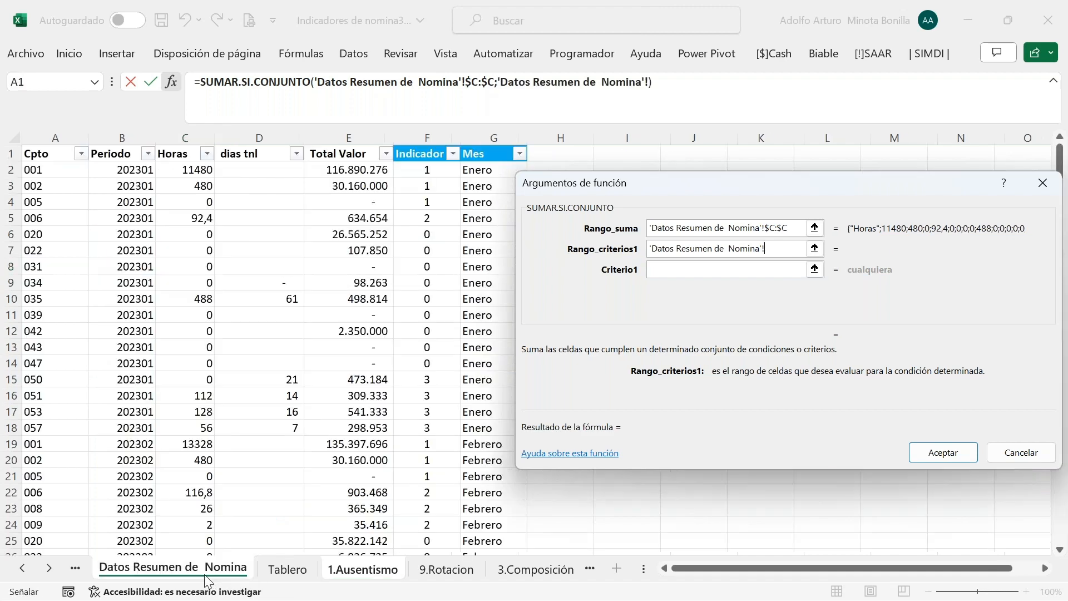
click(66, 137)
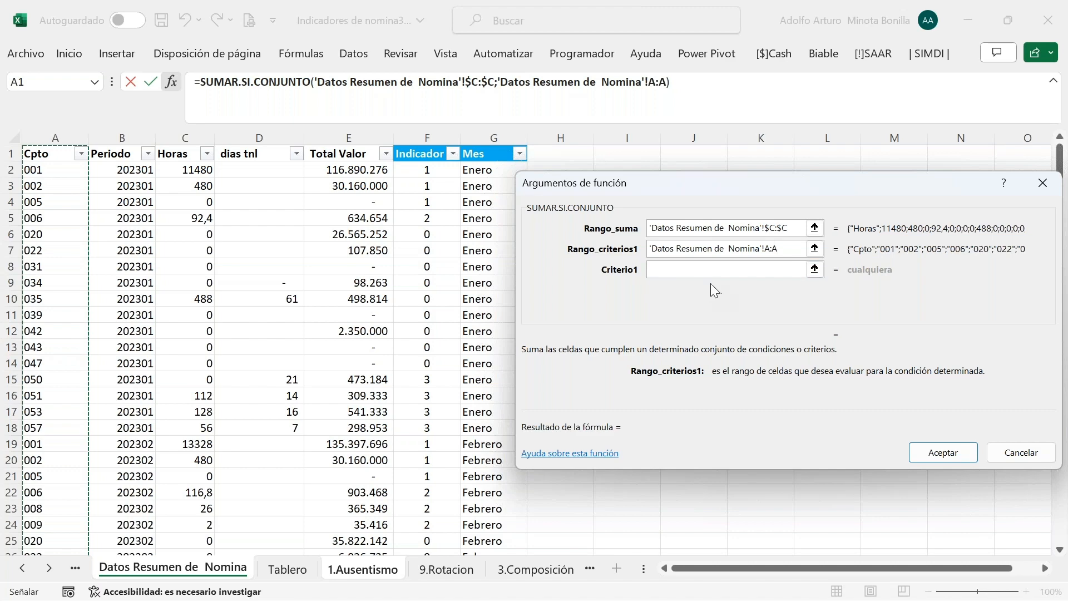
click(688, 269)
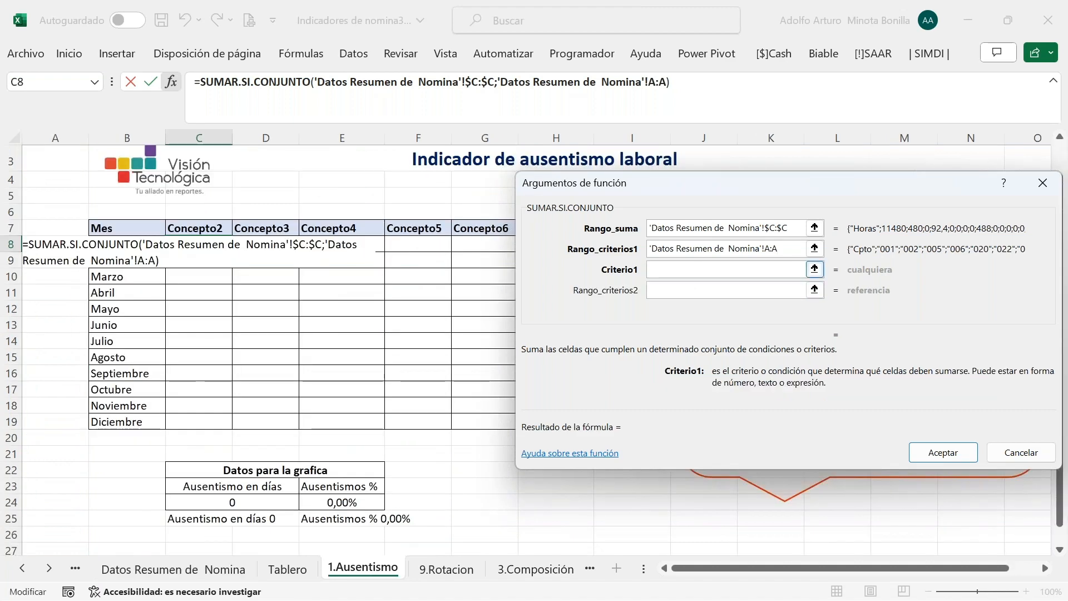
click(785, 249)
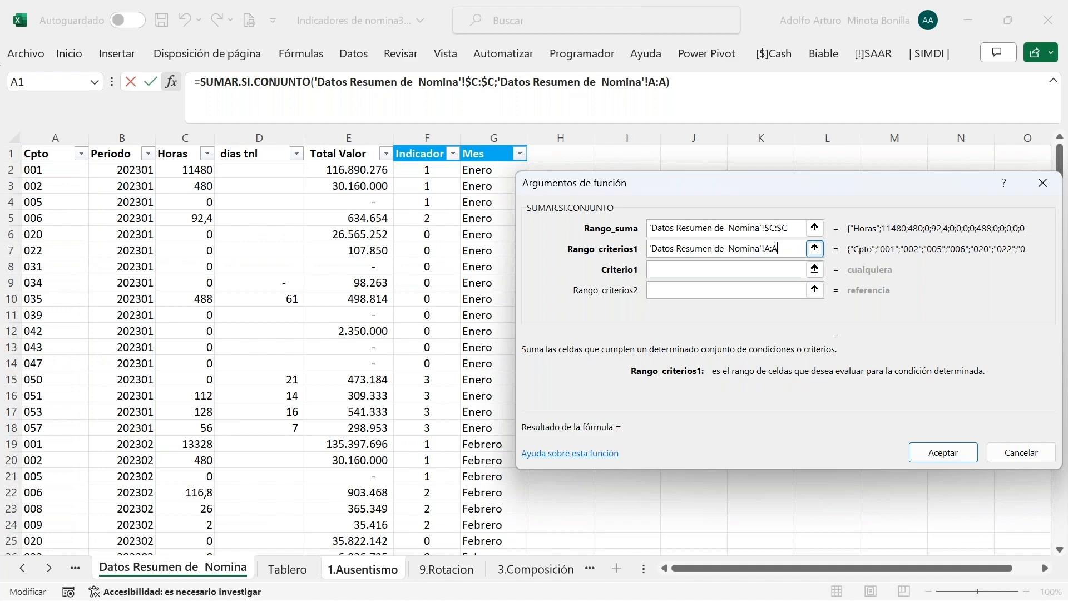
key(F4)
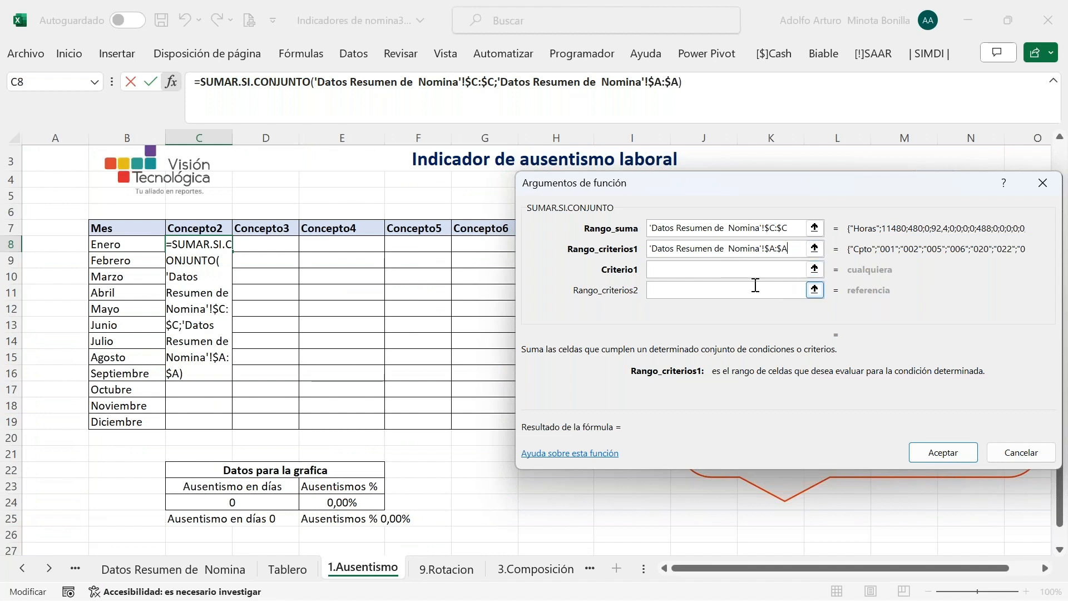
click(699, 269)
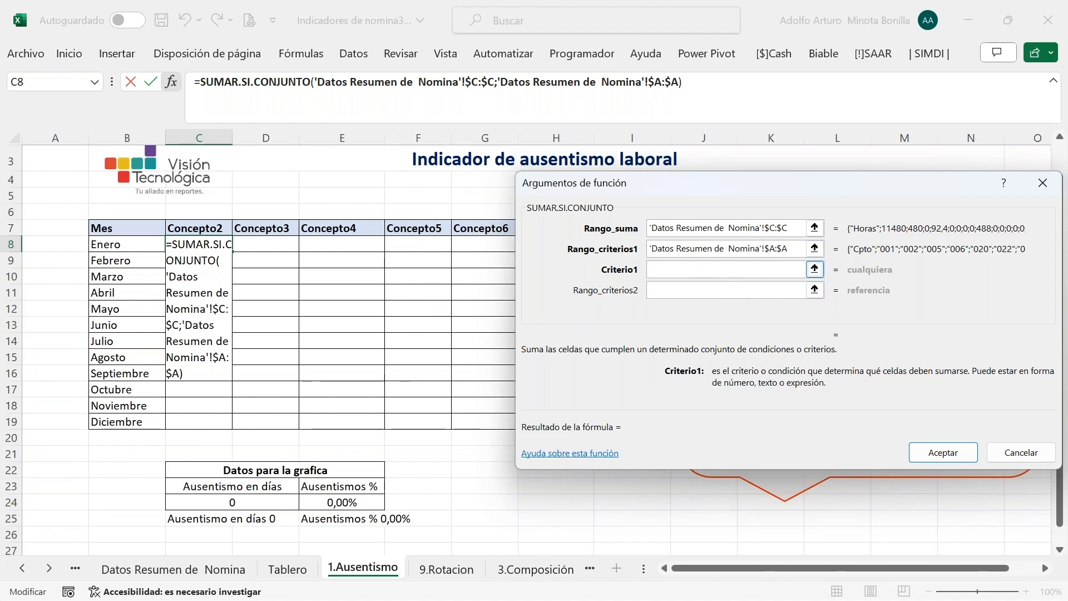
text(")
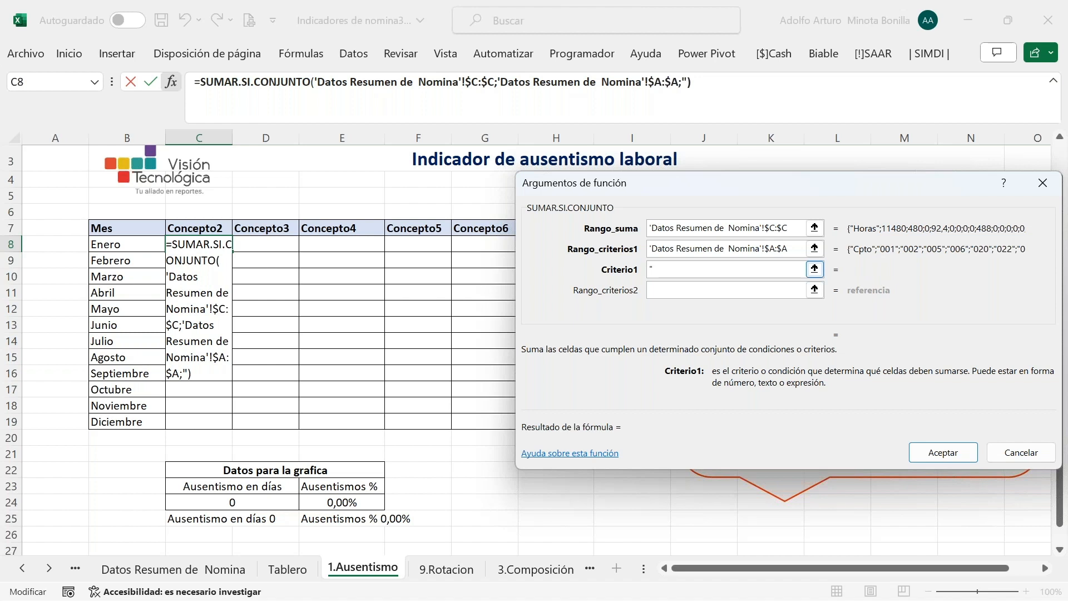
text(053")
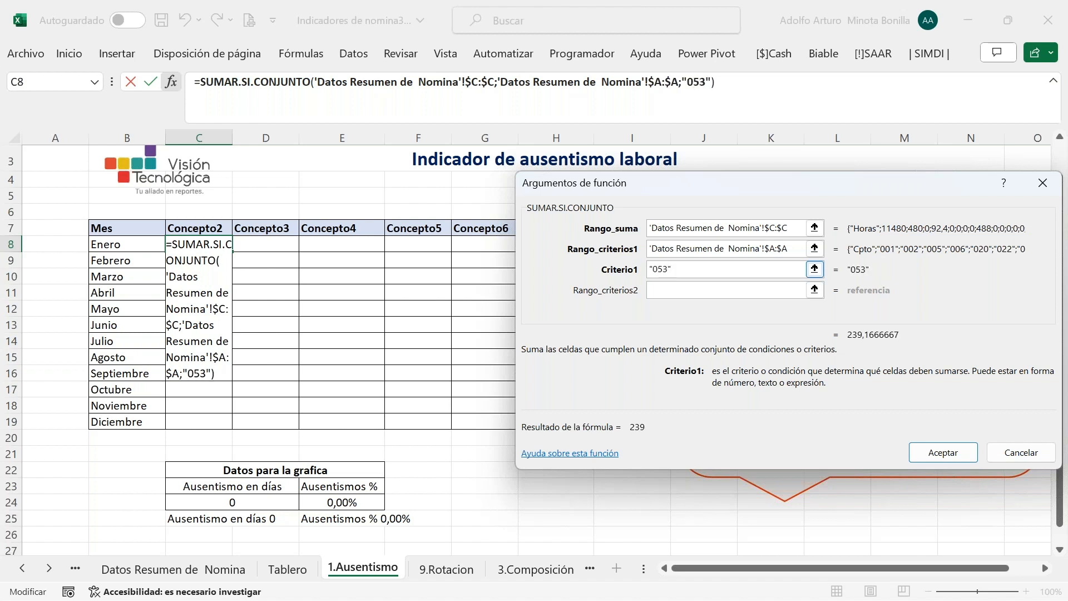
Set the second criteria range to Mes column $G:$G with criterion $B$8, confirming C8 shows 128
click(677, 289)
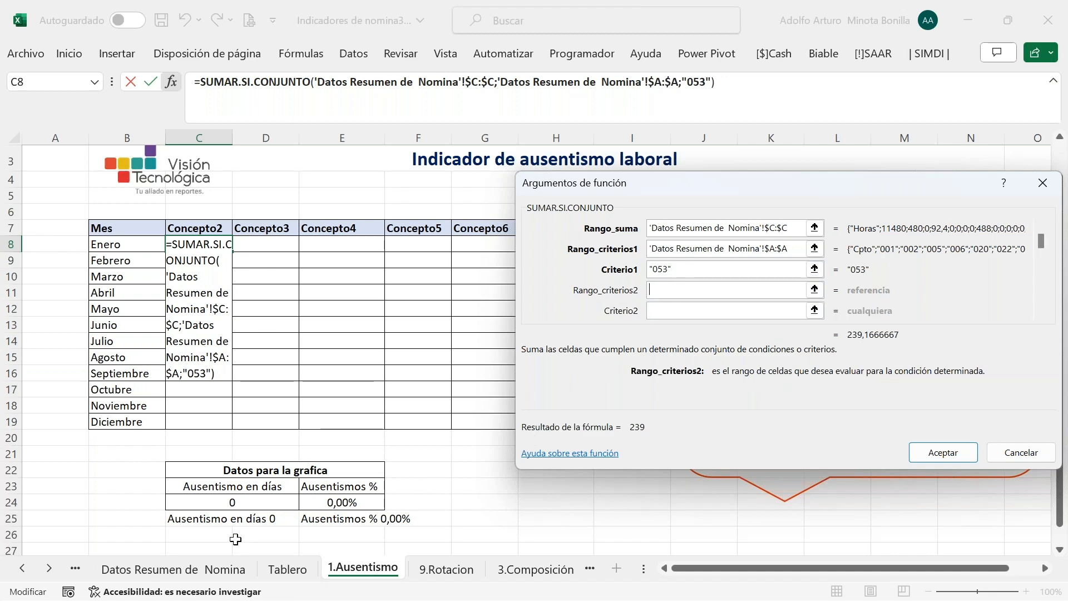
click(208, 569)
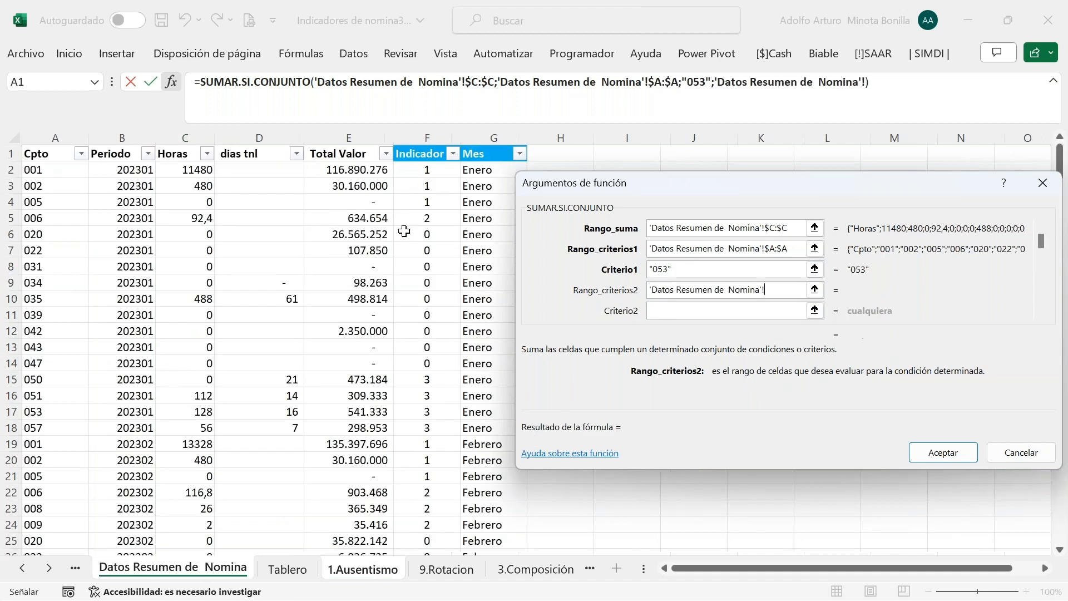
click(487, 136)
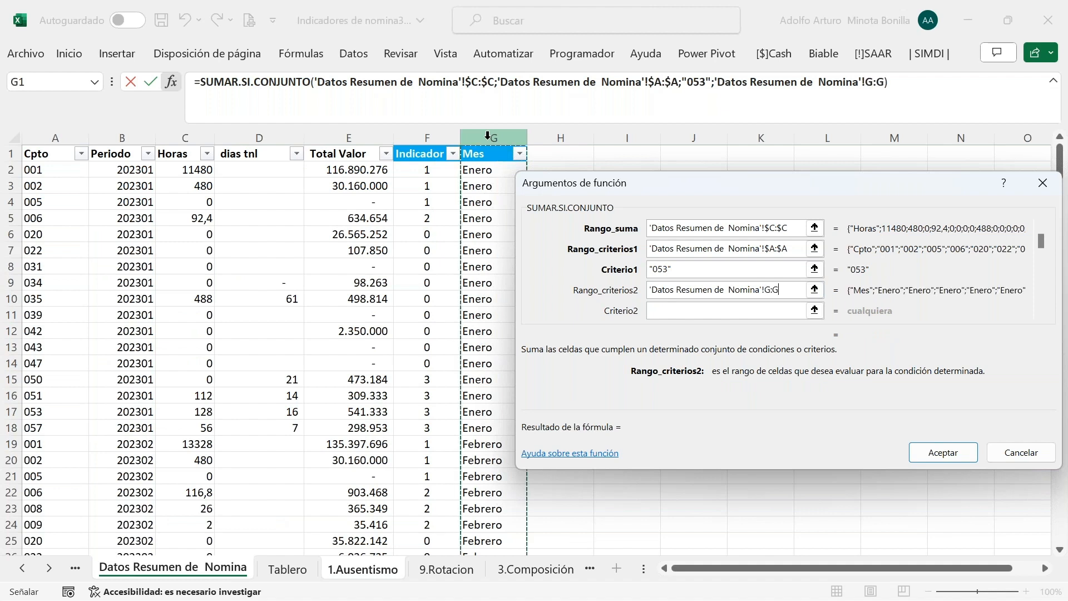
key(F4)
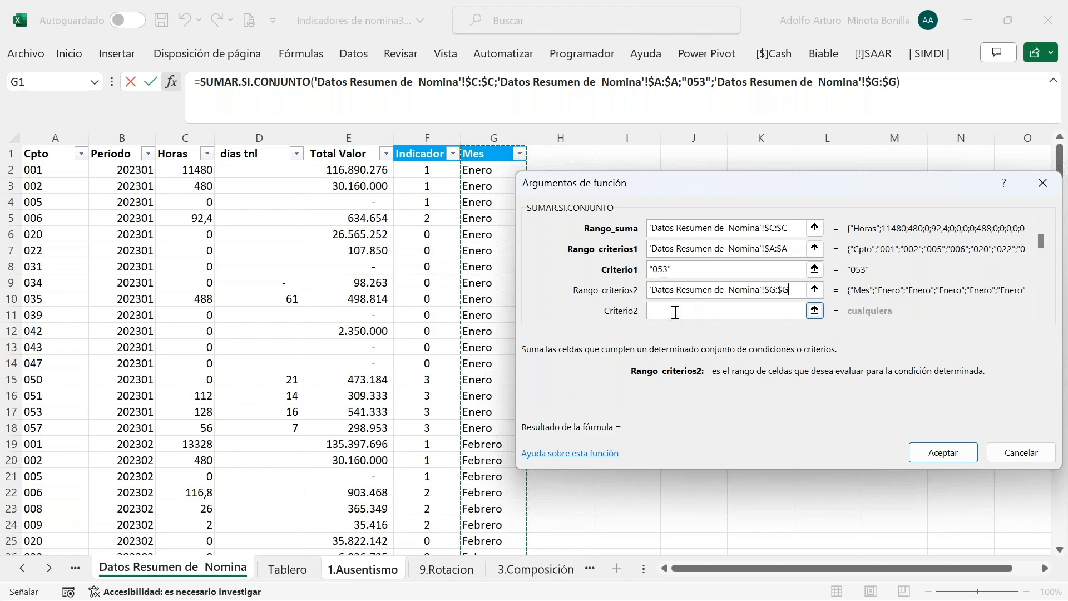
click(675, 312)
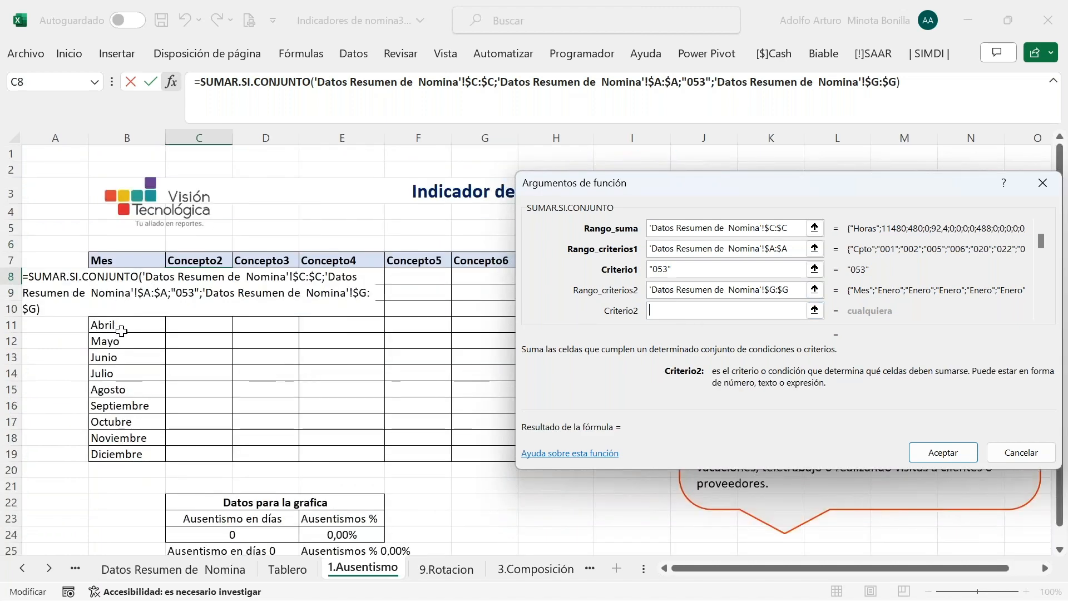
drag(698, 181, 713, 211)
click(128, 323)
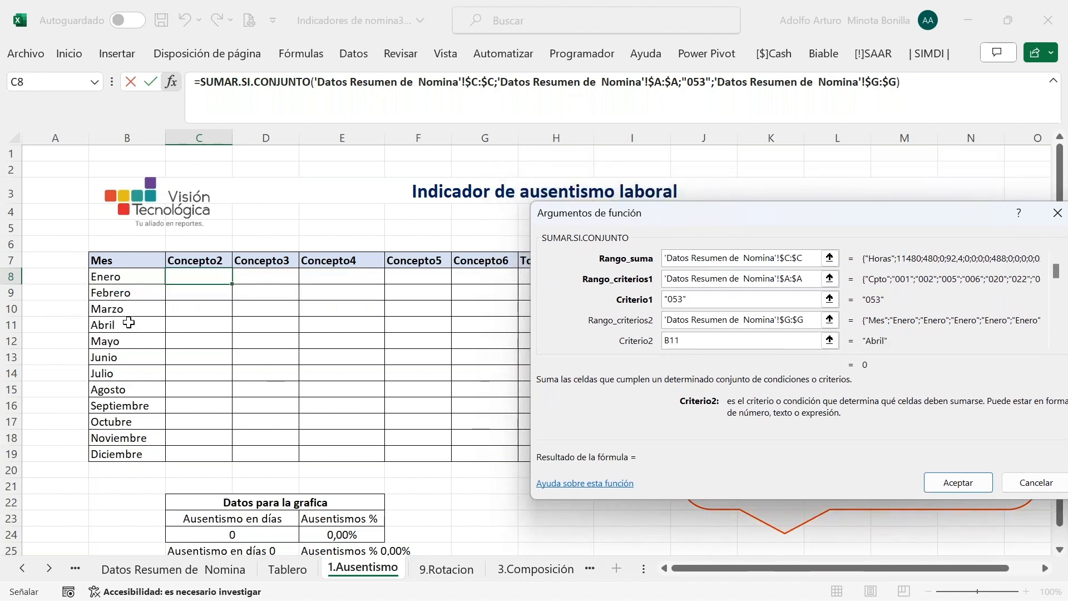
key(Up)
key(Up)
key(Up)
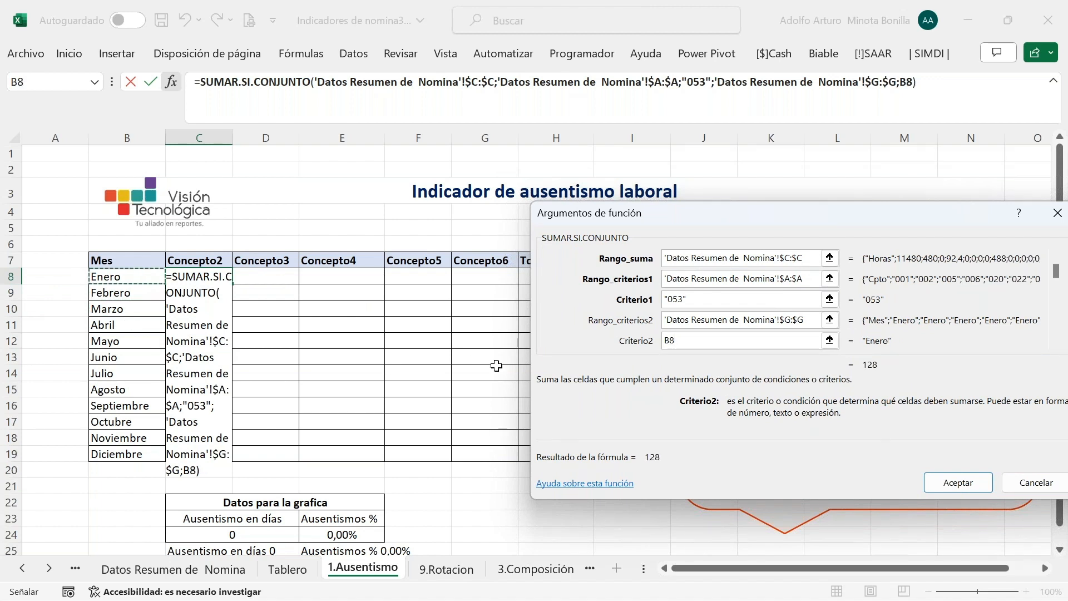
key(F4)
key(F4)
key(F4)
key(Return)
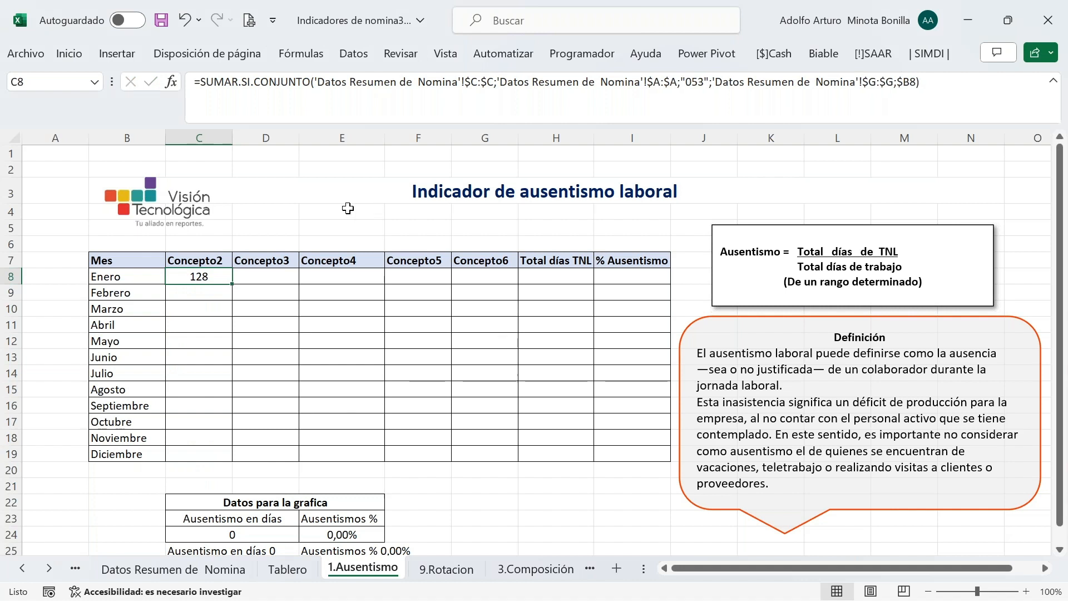
click(23, 568)
click(24, 569)
click(24, 568)
click(23, 567)
click(23, 568)
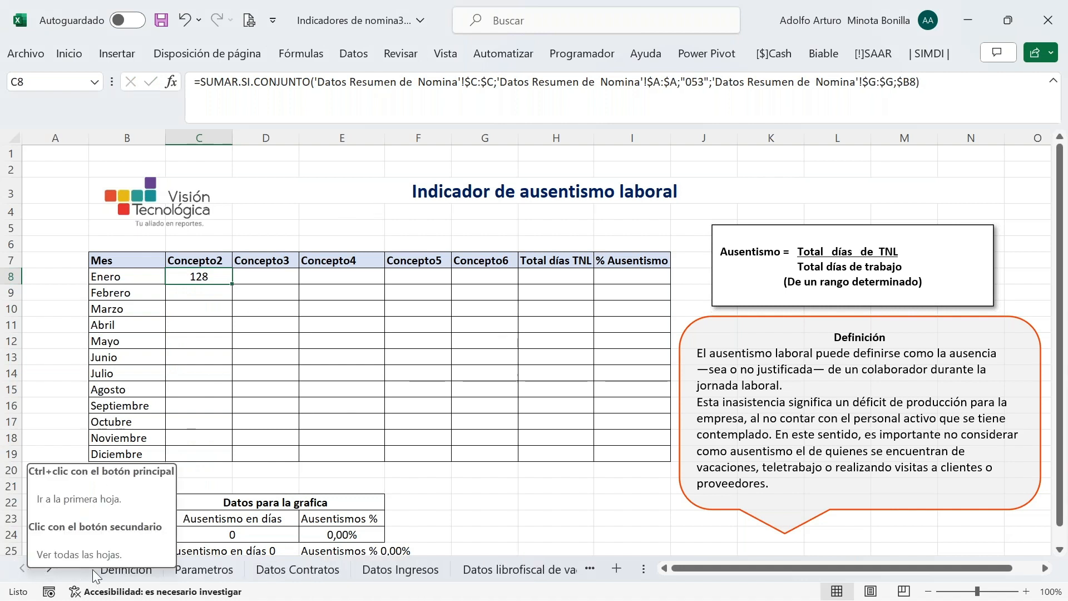
click(196, 577)
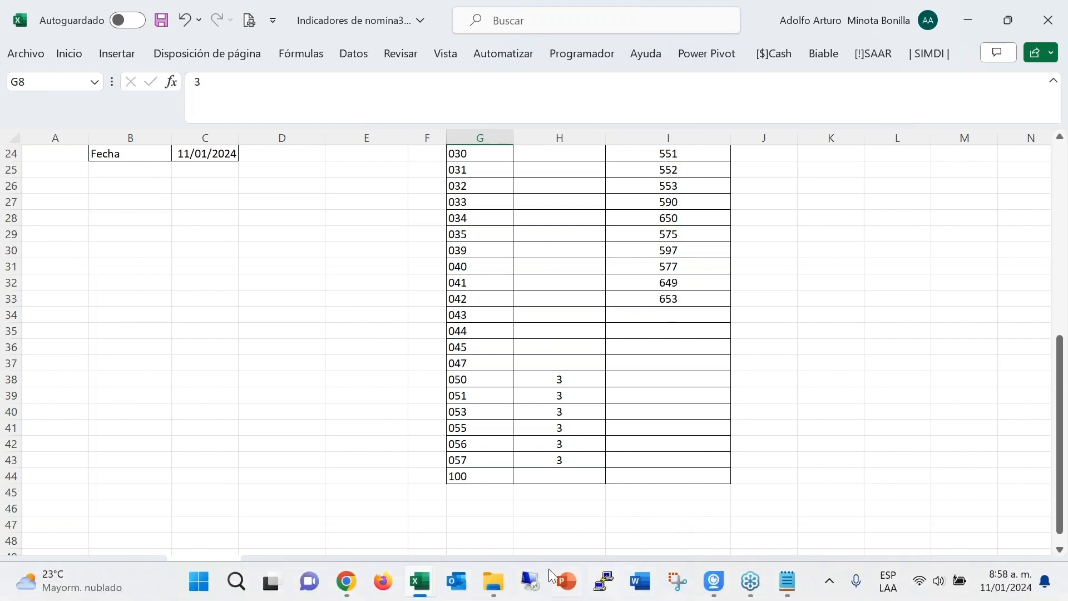
click(53, 565)
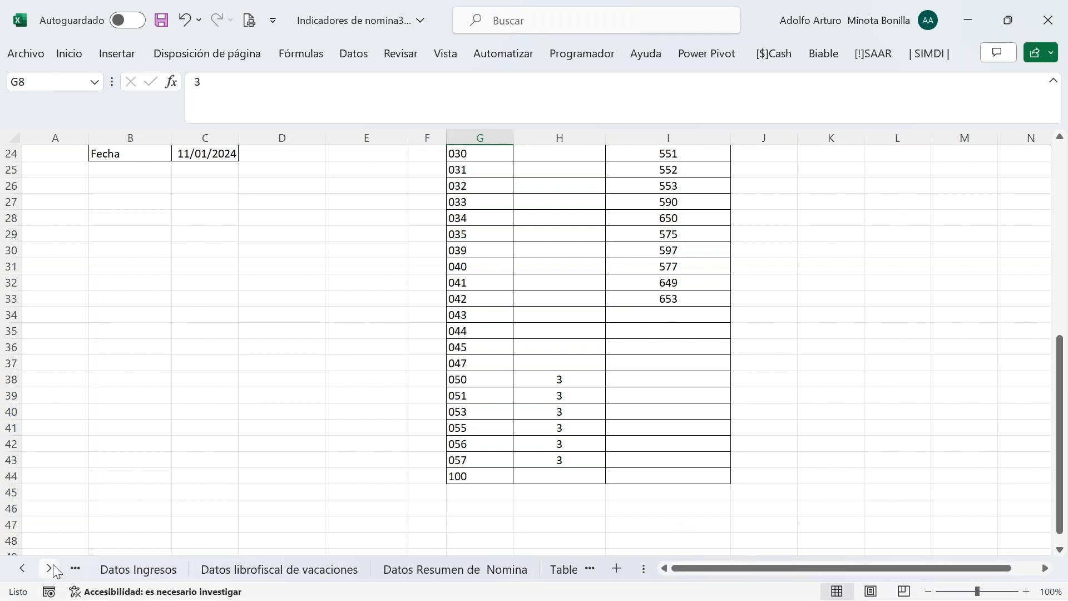
click(53, 565)
click(52, 564)
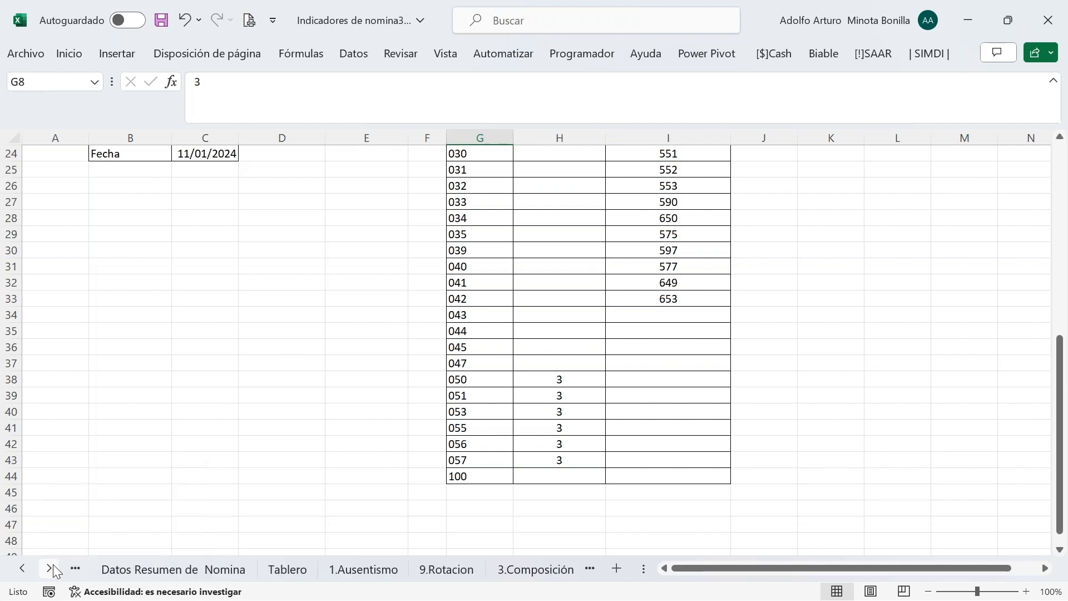
click(367, 569)
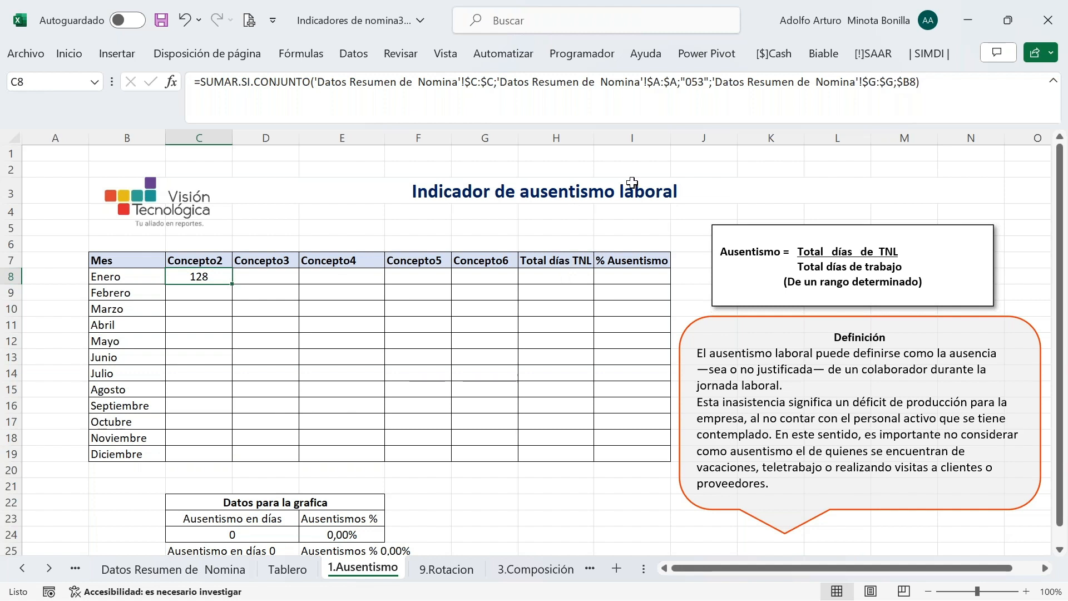
click(272, 268)
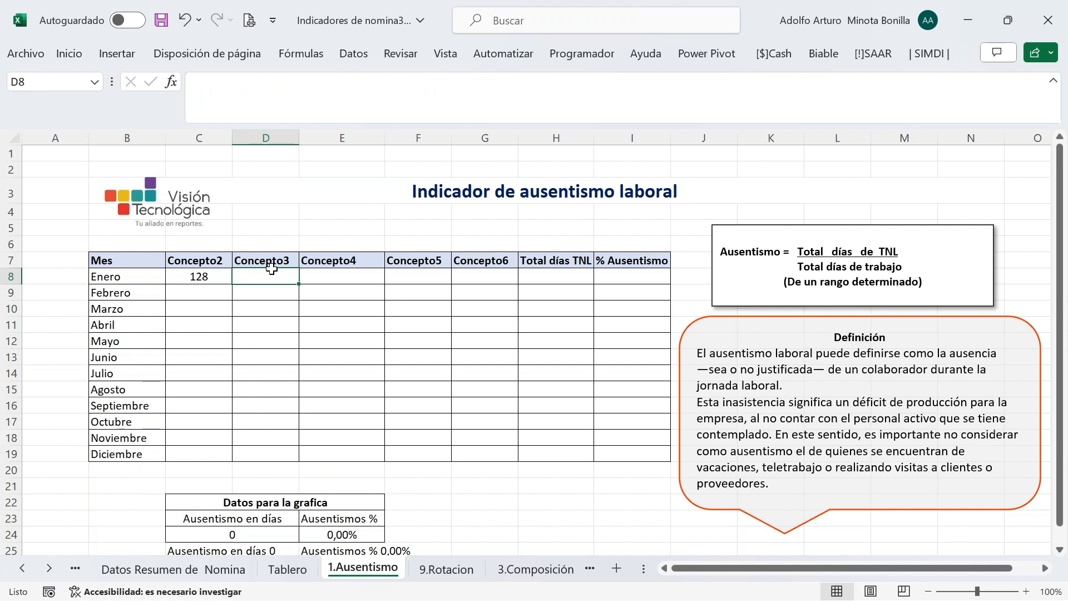
Start SUMAR.SI.CONJUNTO in D8 with Horas column $C:$C from Datos Resumen de Nomina as sum range
text(=)
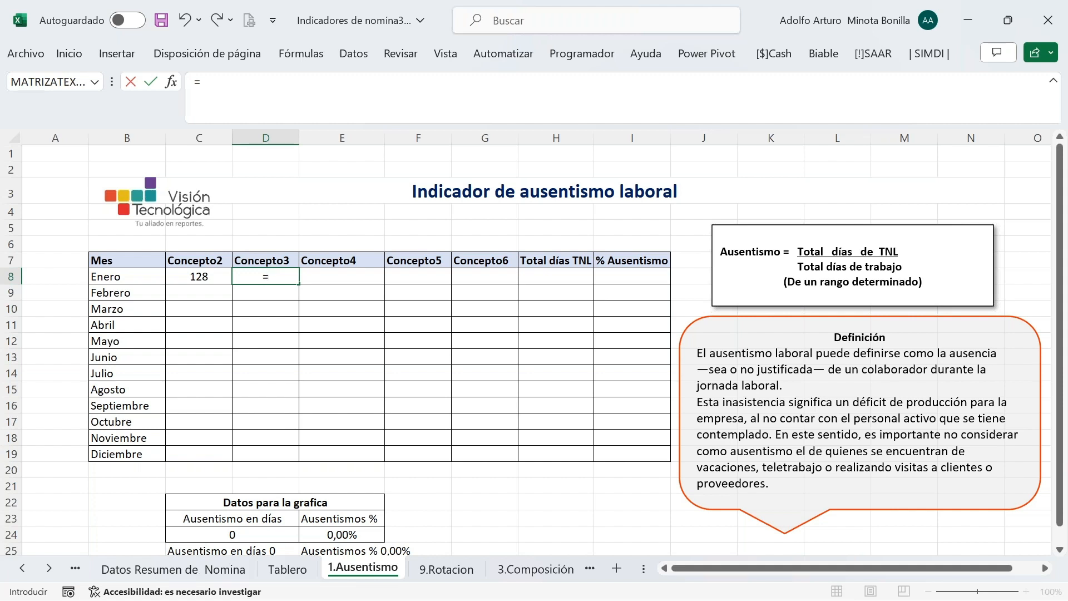
text(sumar)
key(Down)
key(Tab)
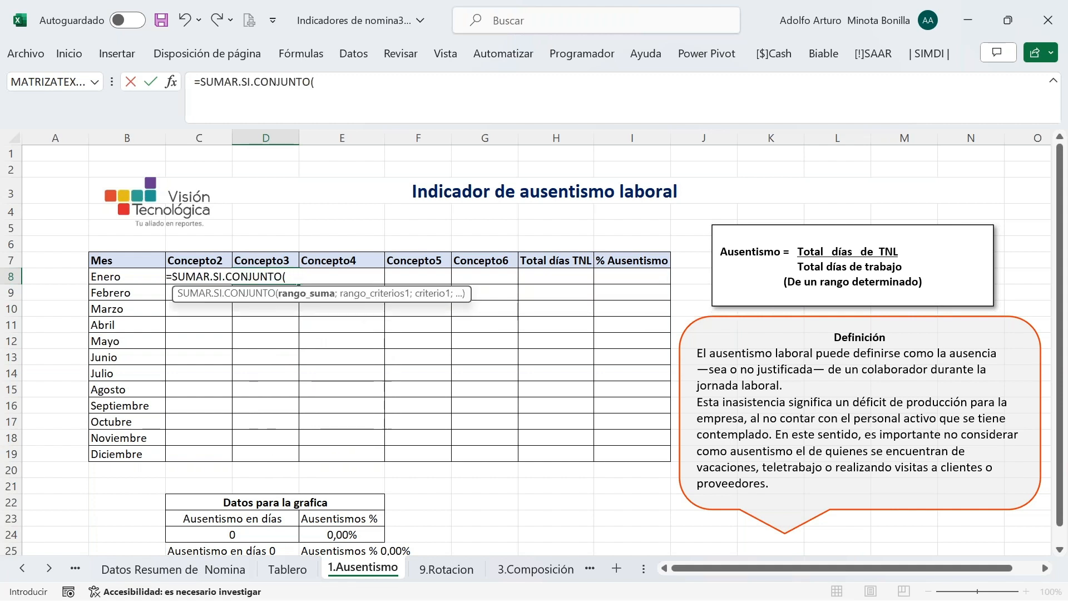
click(188, 571)
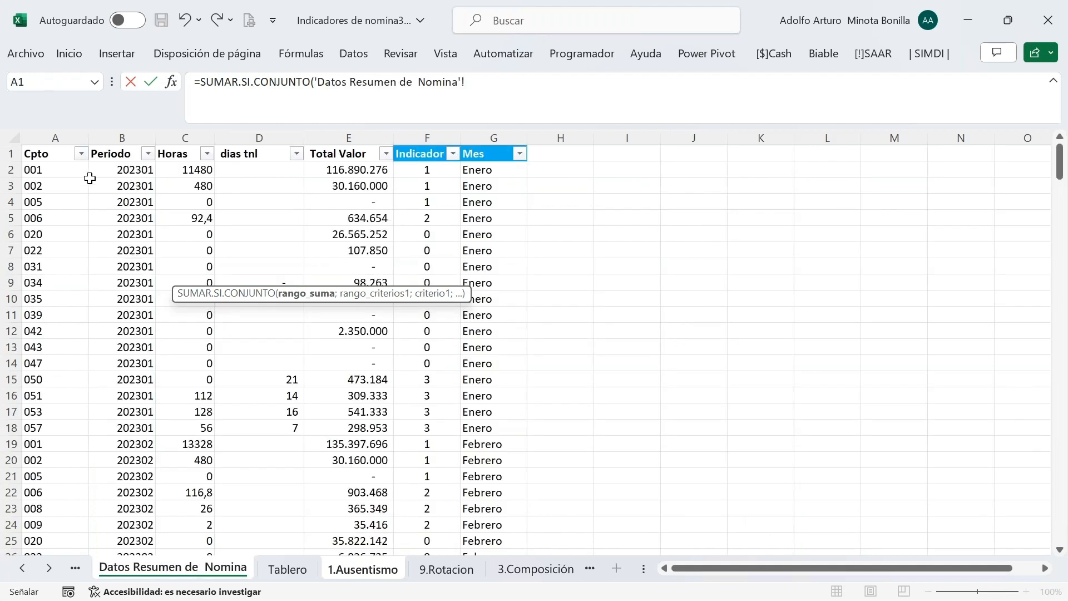
click(197, 136)
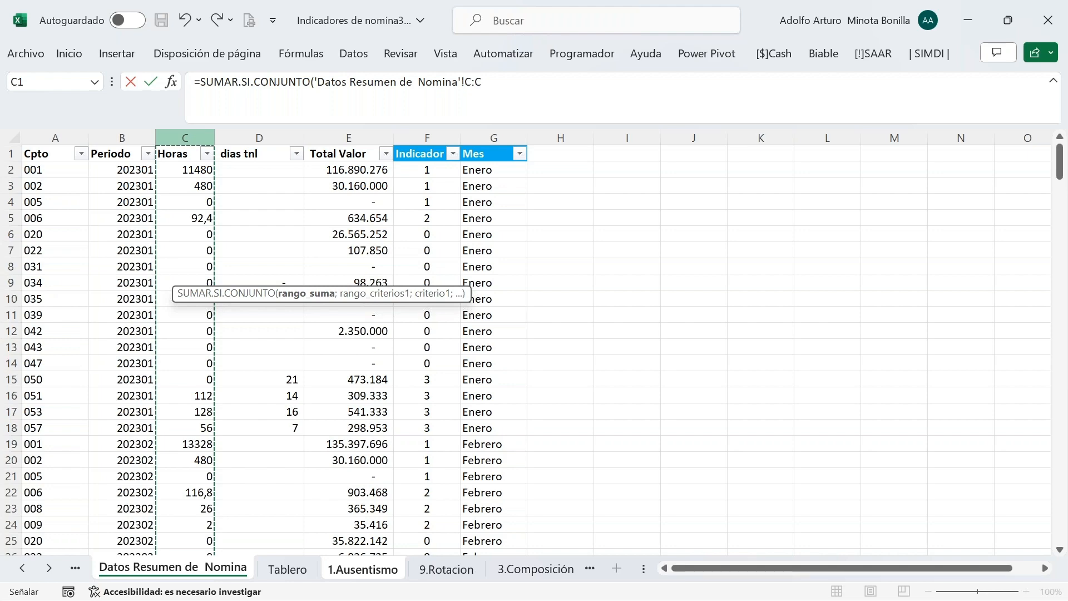
click(172, 81)
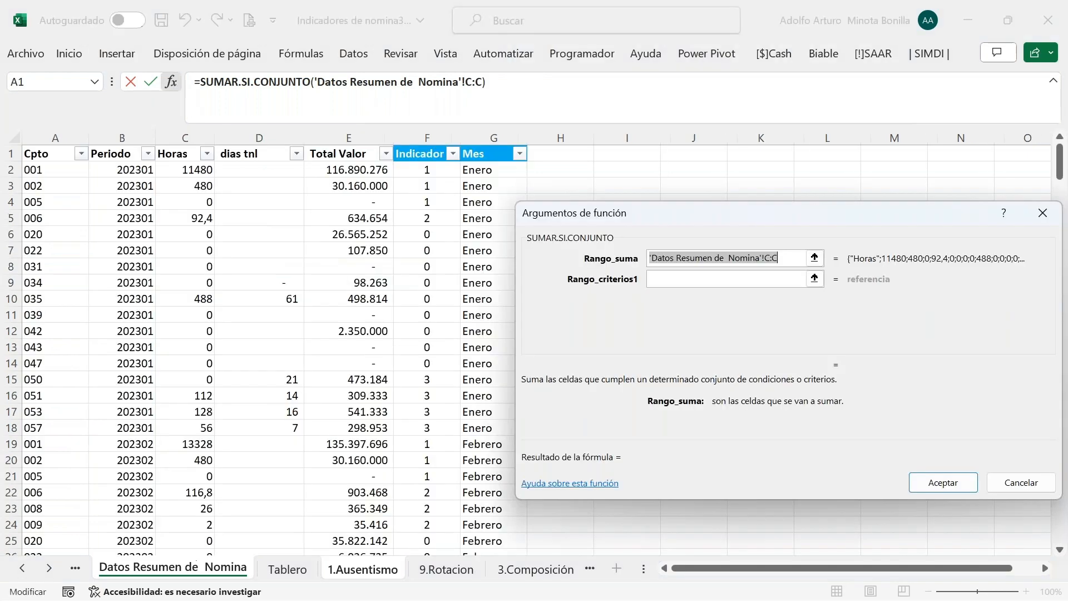
click(790, 257)
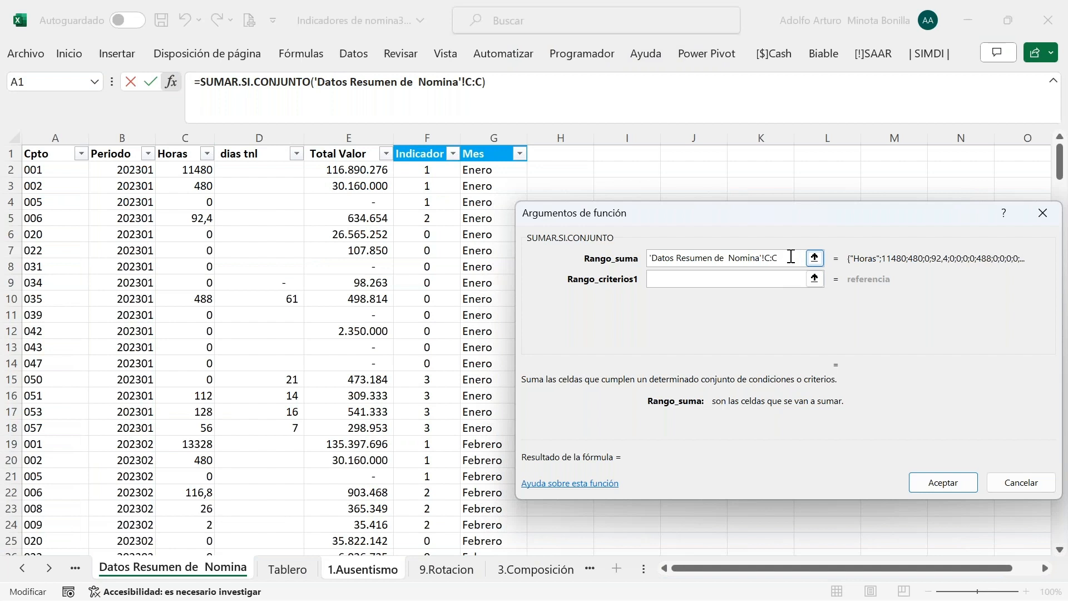
key(F4)
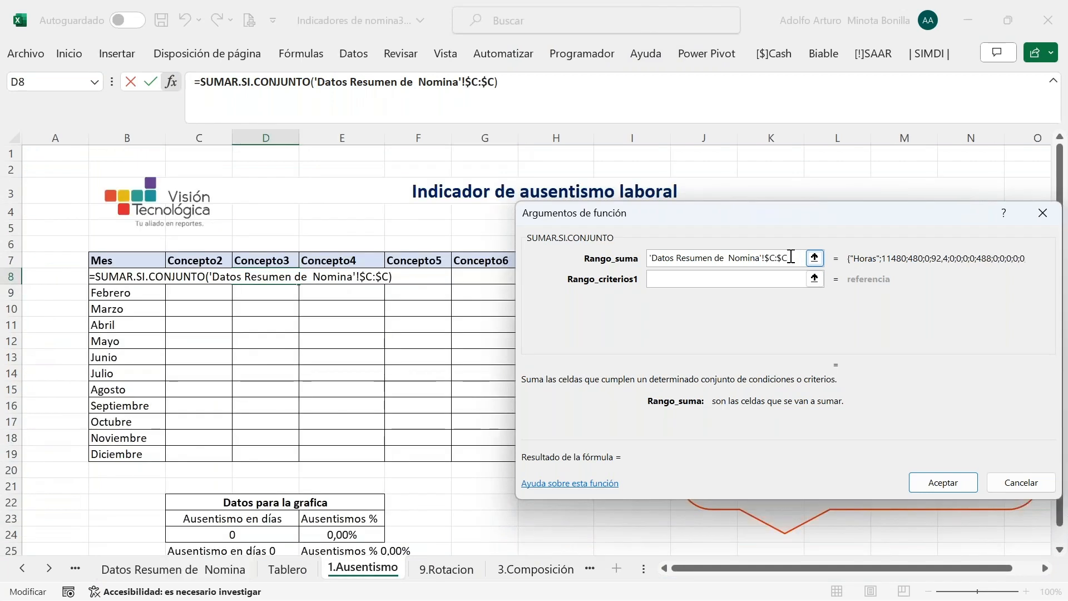
key(Tab)
Set the first criteria range to the absolute Cpto column $A:$A
click(699, 281)
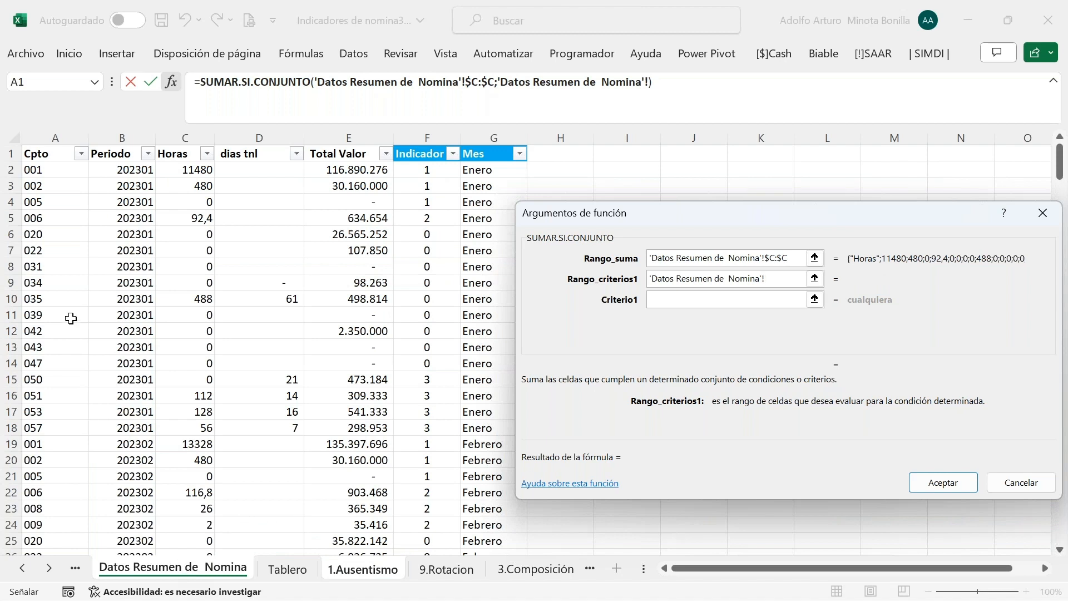
click(68, 156)
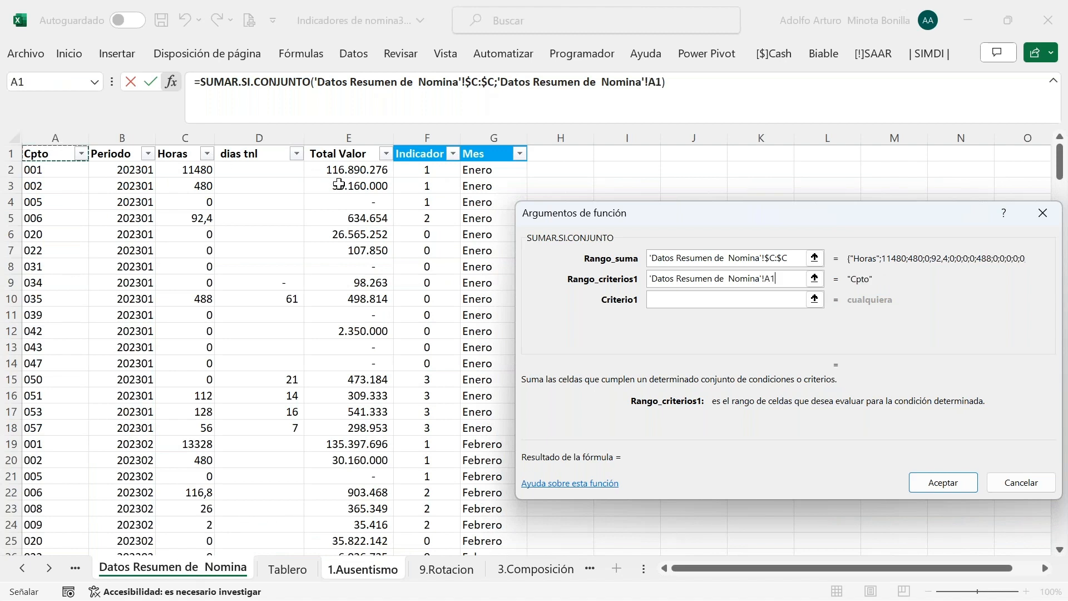
click(55, 137)
key(F4)
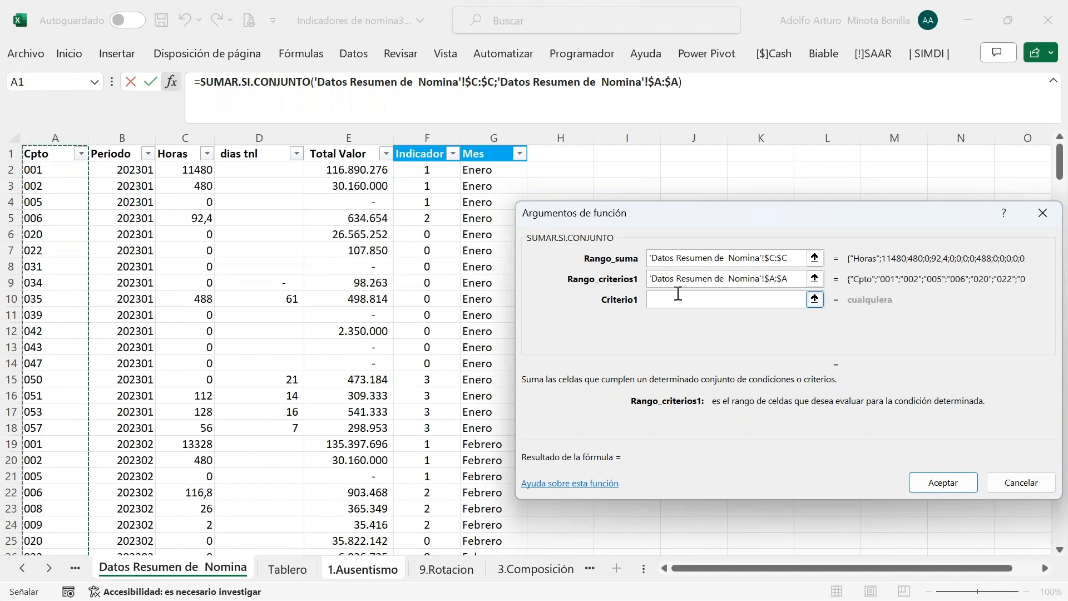
click(674, 298)
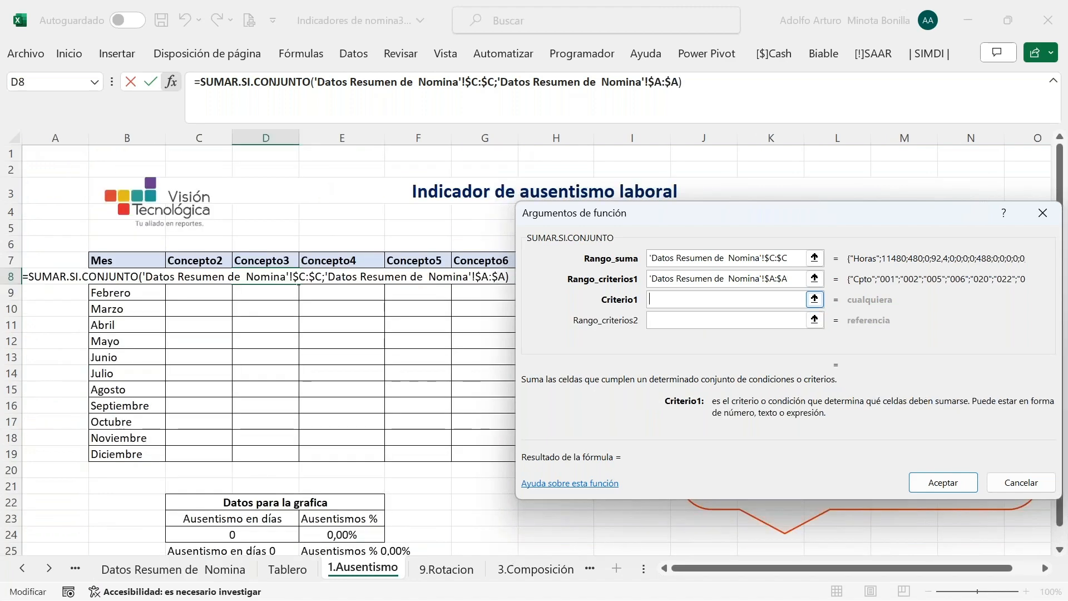
Enter criterion "055" and set the second criteria range to the Mes column $G:$G
text(")
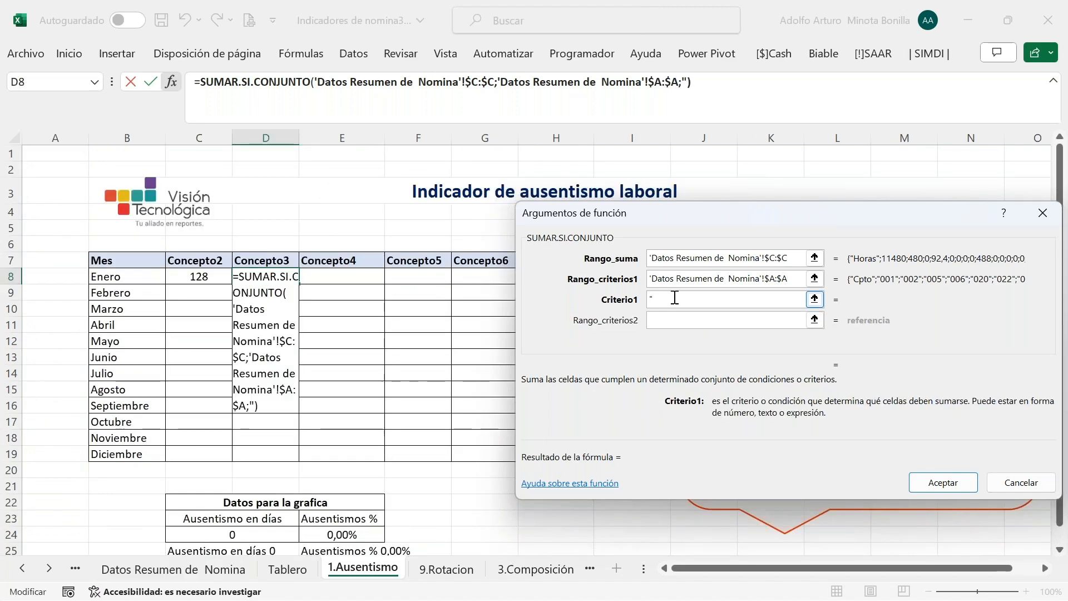
text(055)
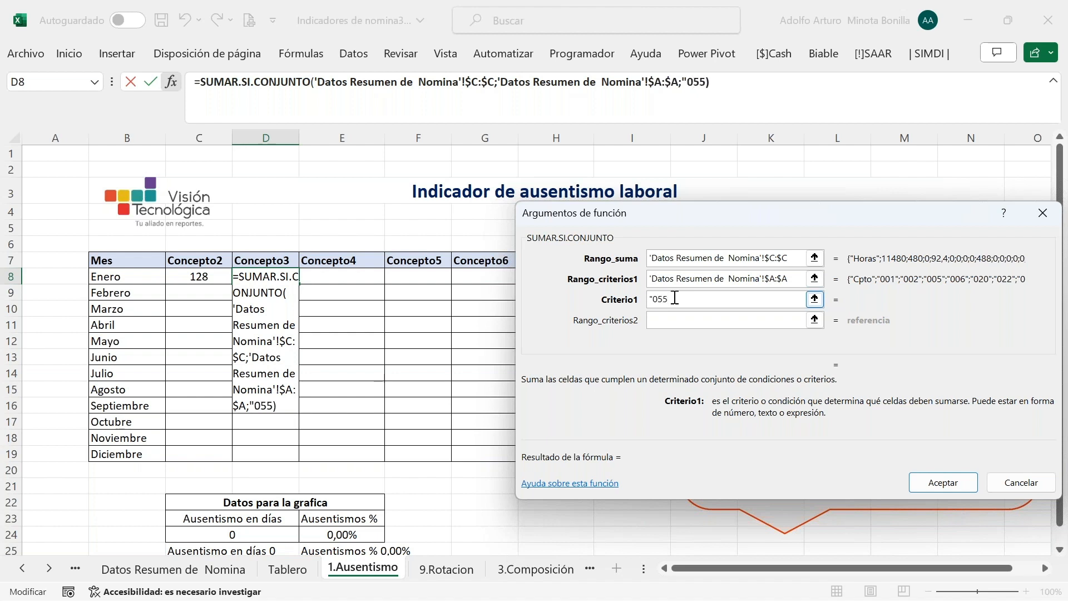
text(")
click(676, 318)
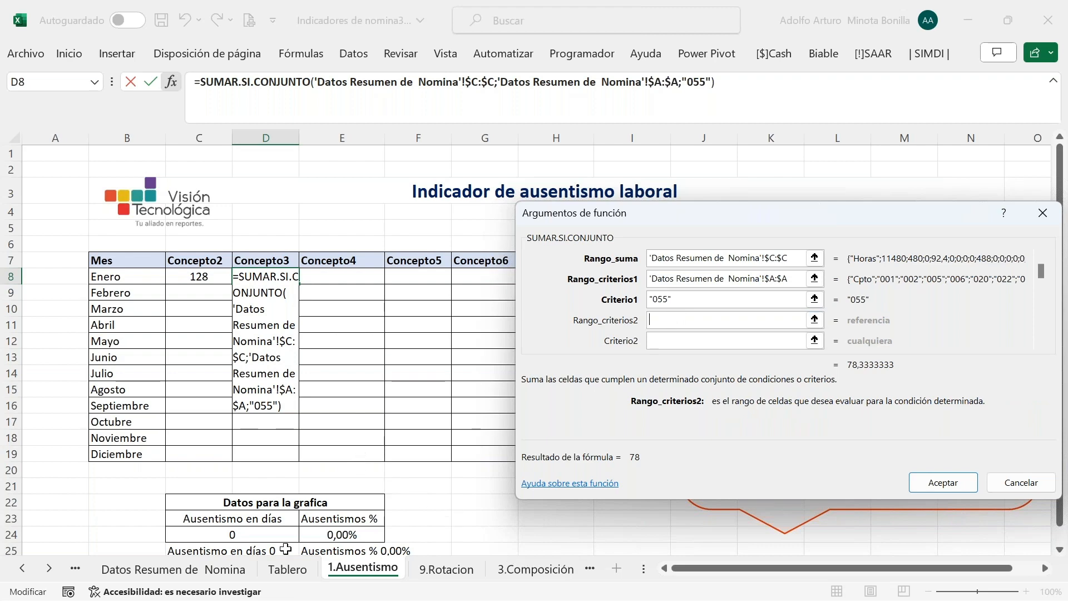
click(229, 573)
click(494, 137)
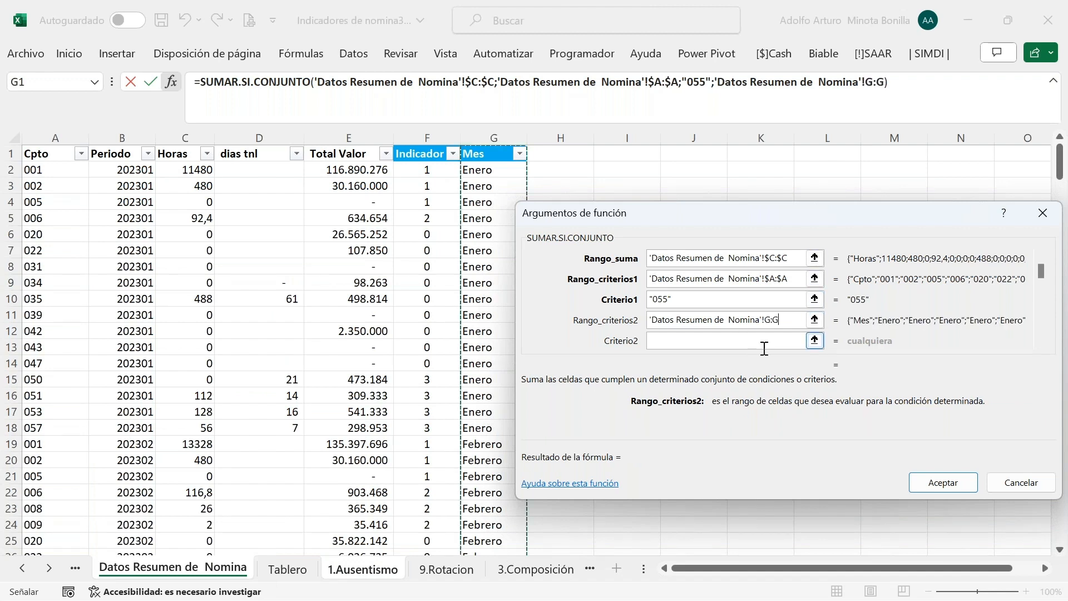
key(F4)
Set the month criterion to $B8 (Enero) and confirm the D8 formula, returning 0
click(362, 569)
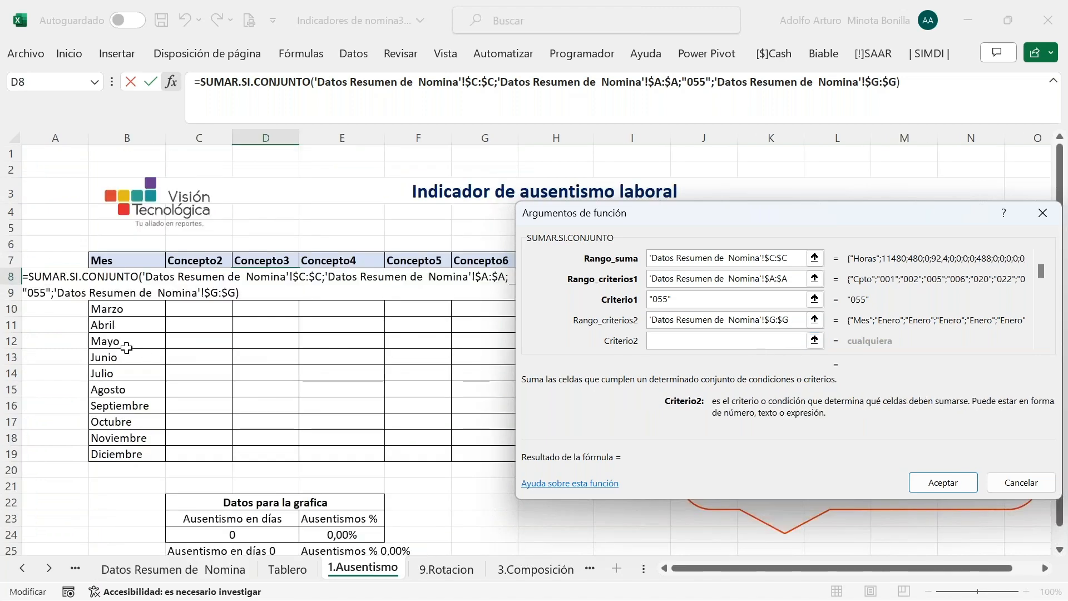
click(129, 326)
key(Up)
key(Up)
key(Up)
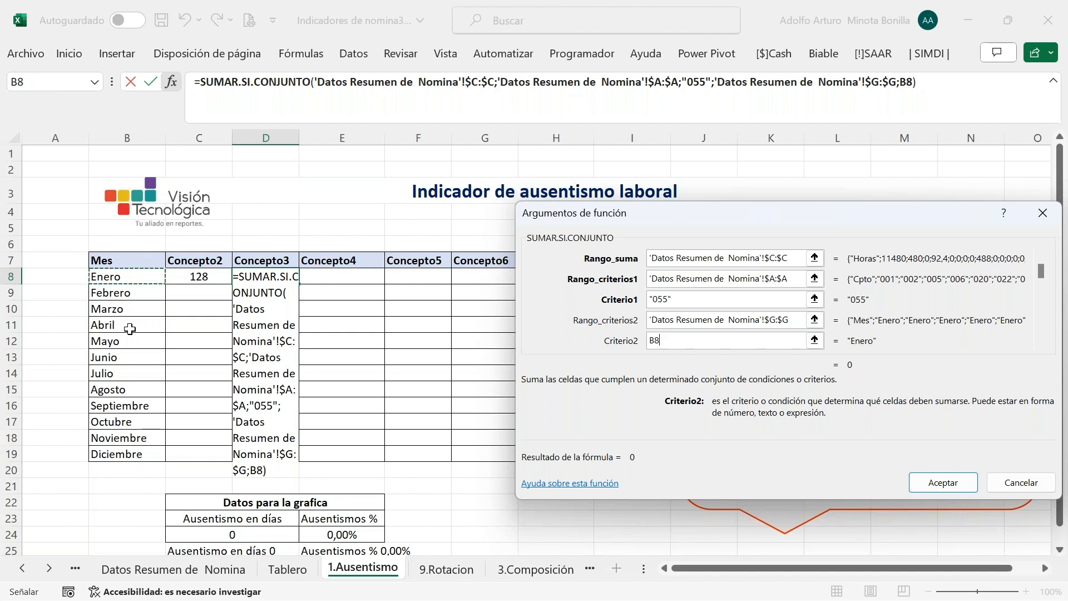
key(F4)
key(F4)
key(Return)
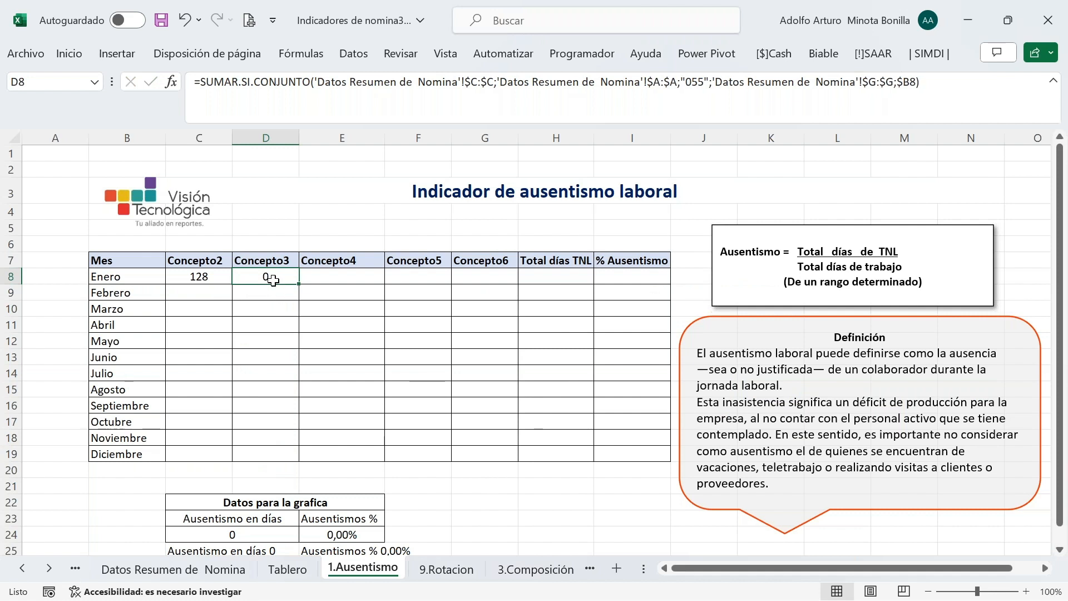
Copy C8's concept "053" formula into E8:G8
click(201, 279)
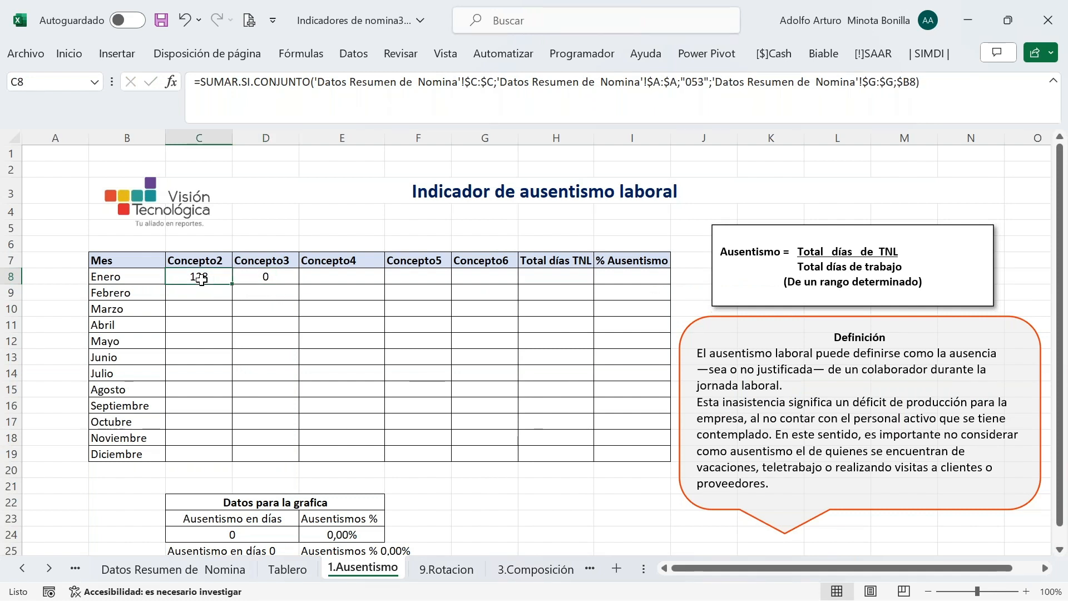
key(ctrl+c)
drag(329, 277, 475, 276)
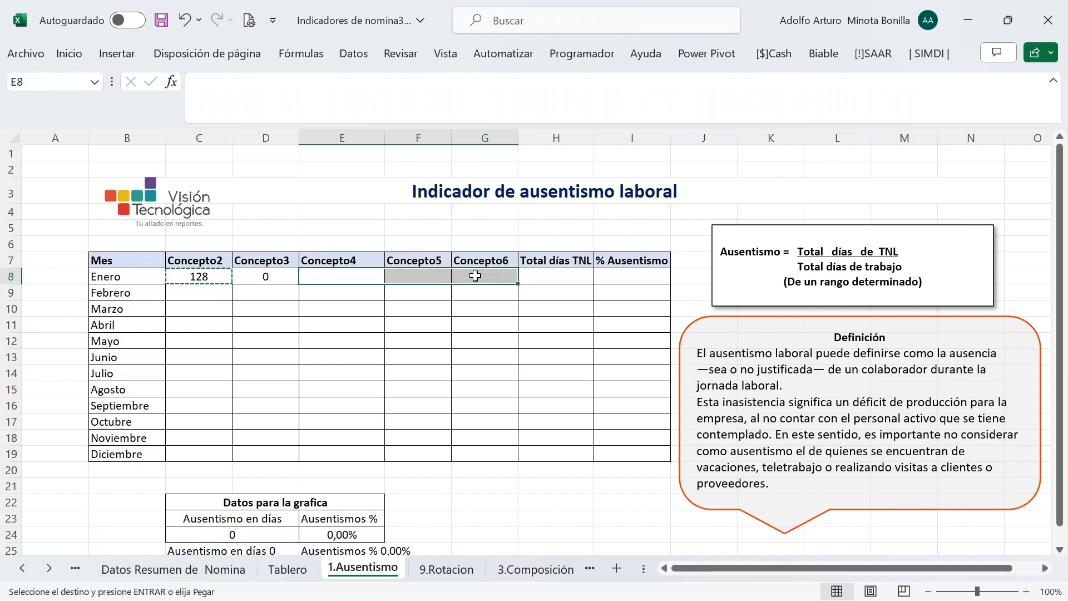
key(ctrl+v)
key(Escape)
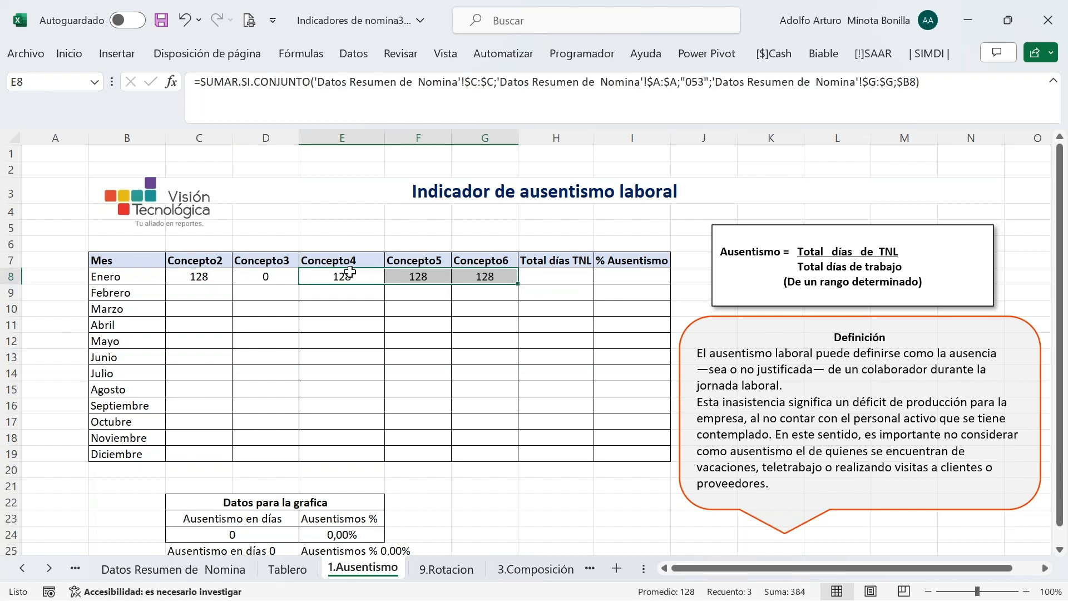
Review E8's pasted SUMAR.SI.CONJUNTO arguments and keep the formula unchanged
click(335, 276)
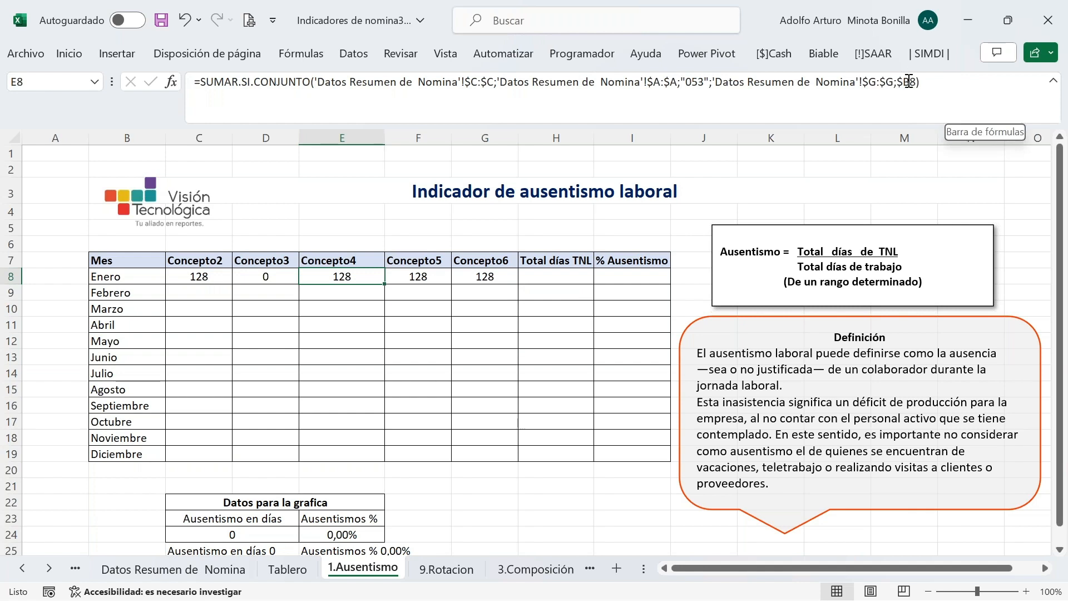
click(171, 83)
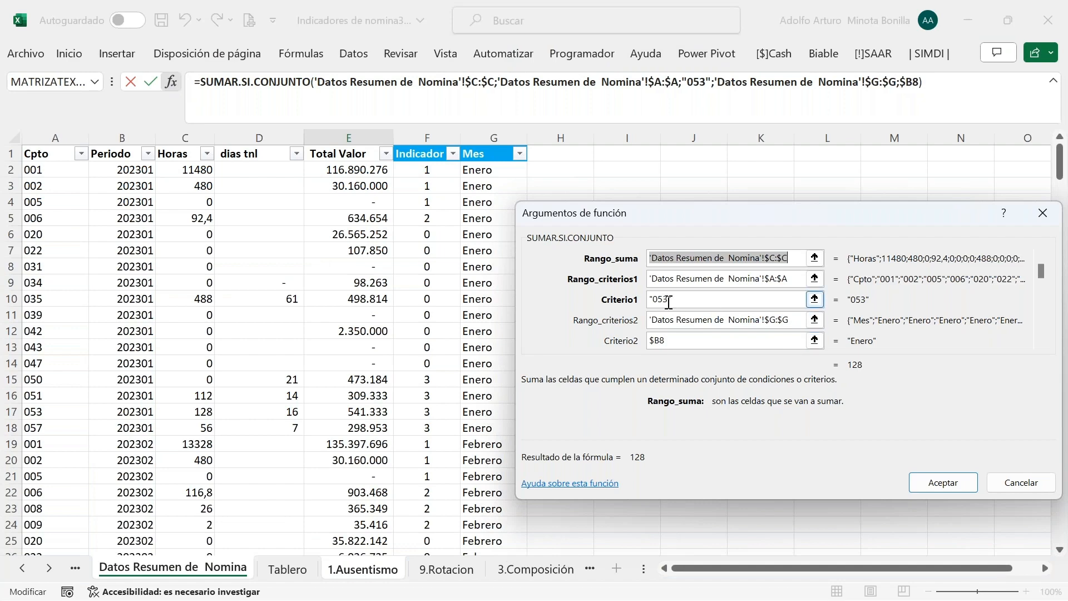
key(Return)
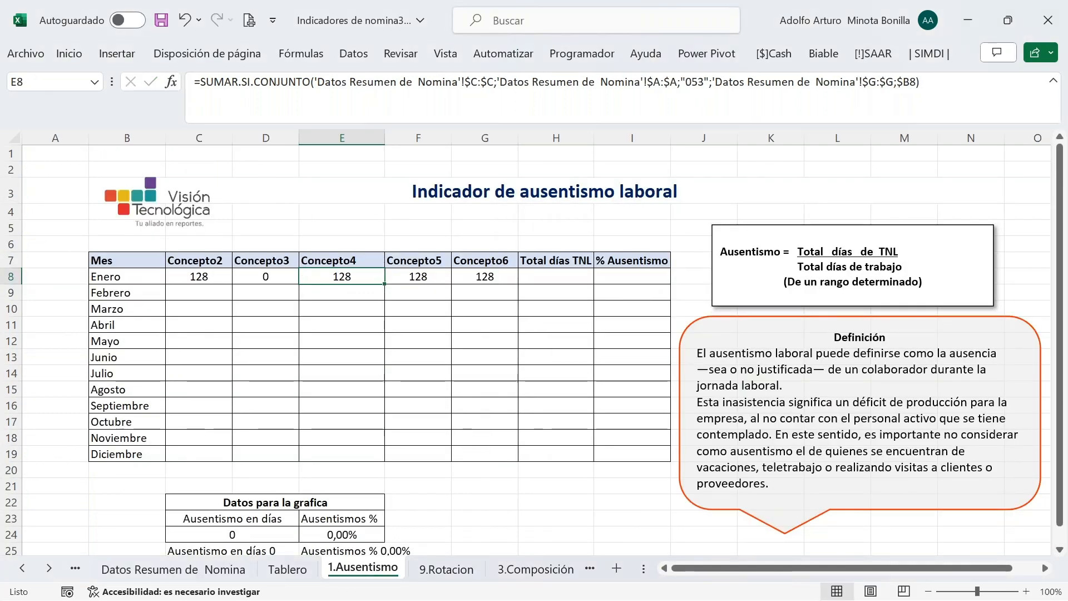
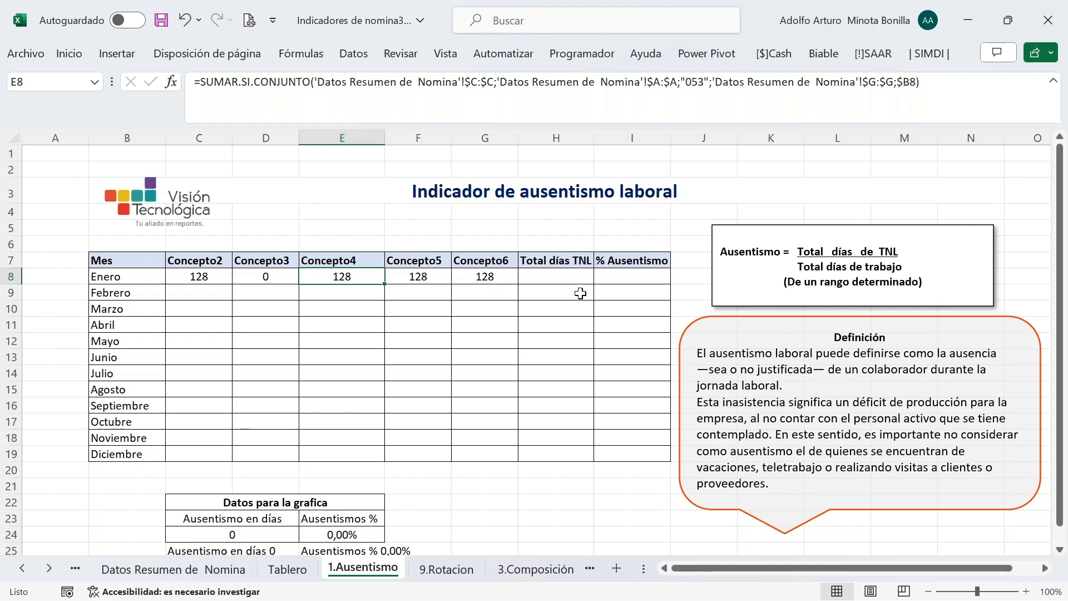
Review Enero's Concepto3 and Concepto2 formulas, leaving them unchanged
click(268, 281)
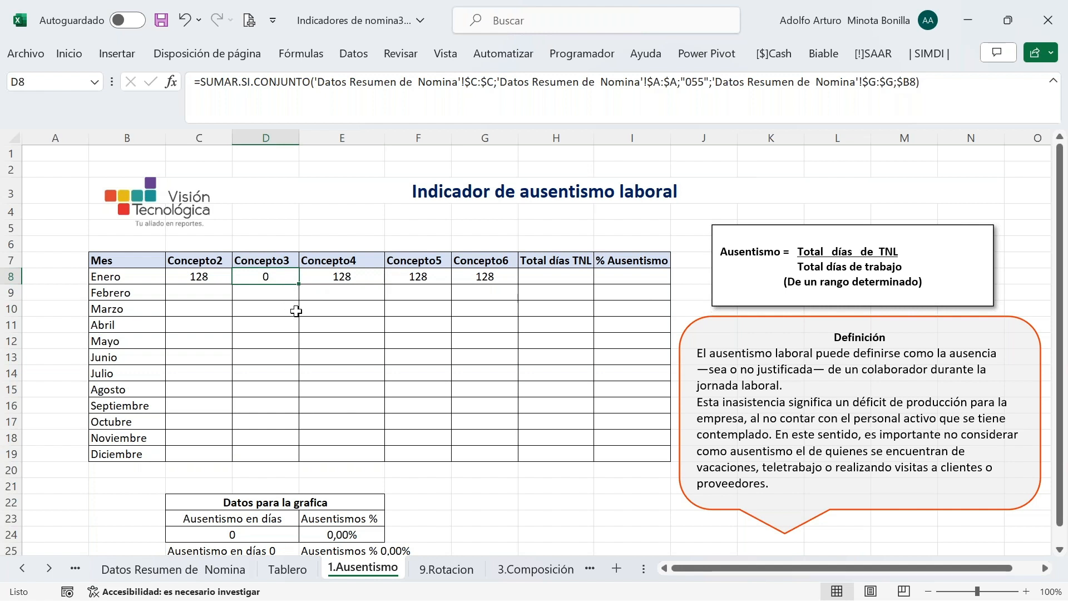
click(212, 277)
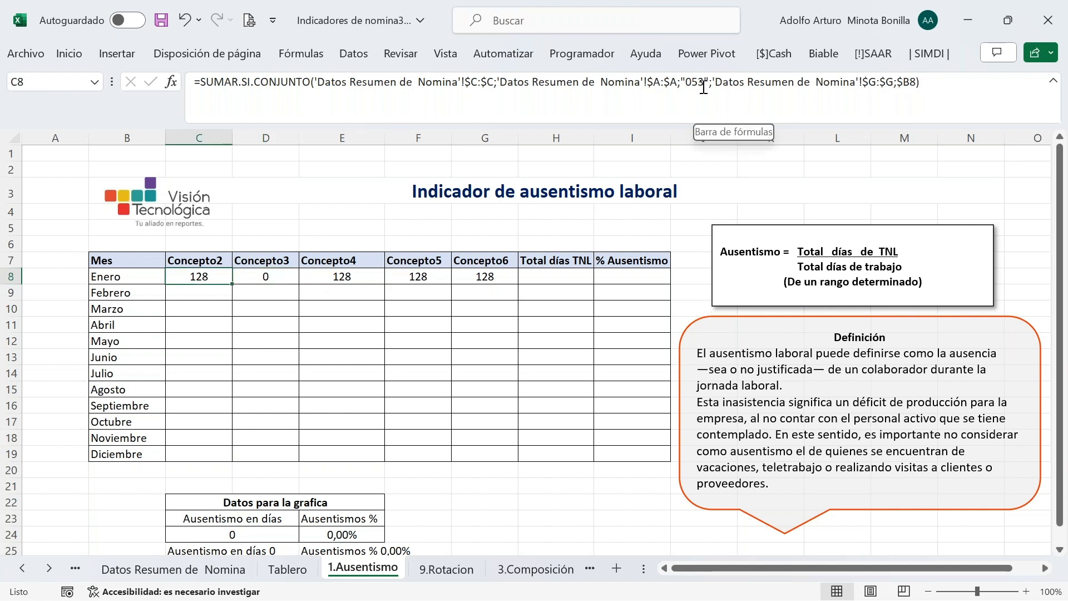
click(703, 105)
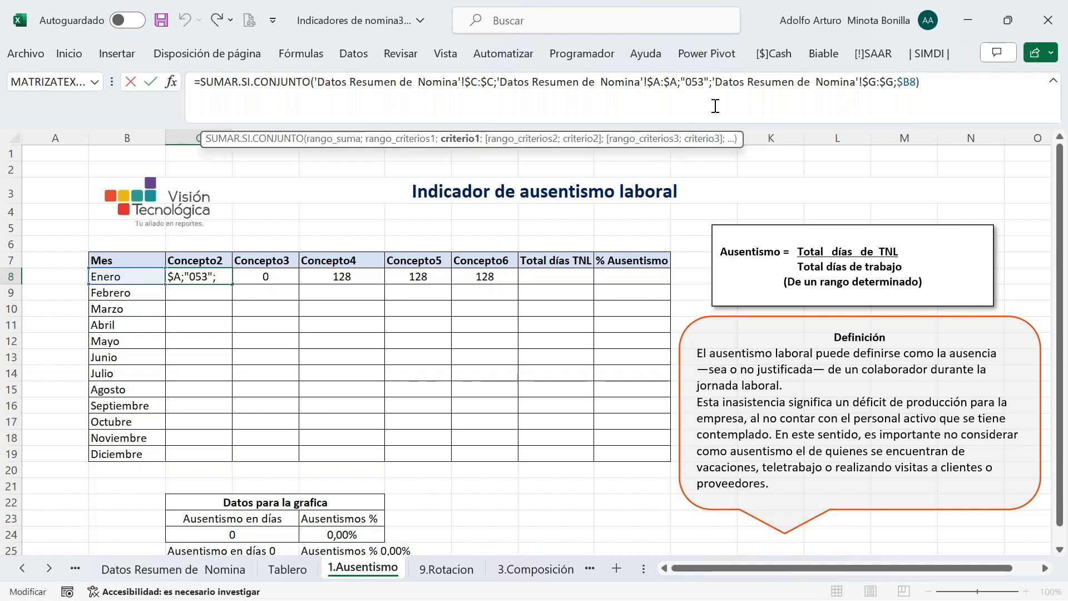
click(268, 277)
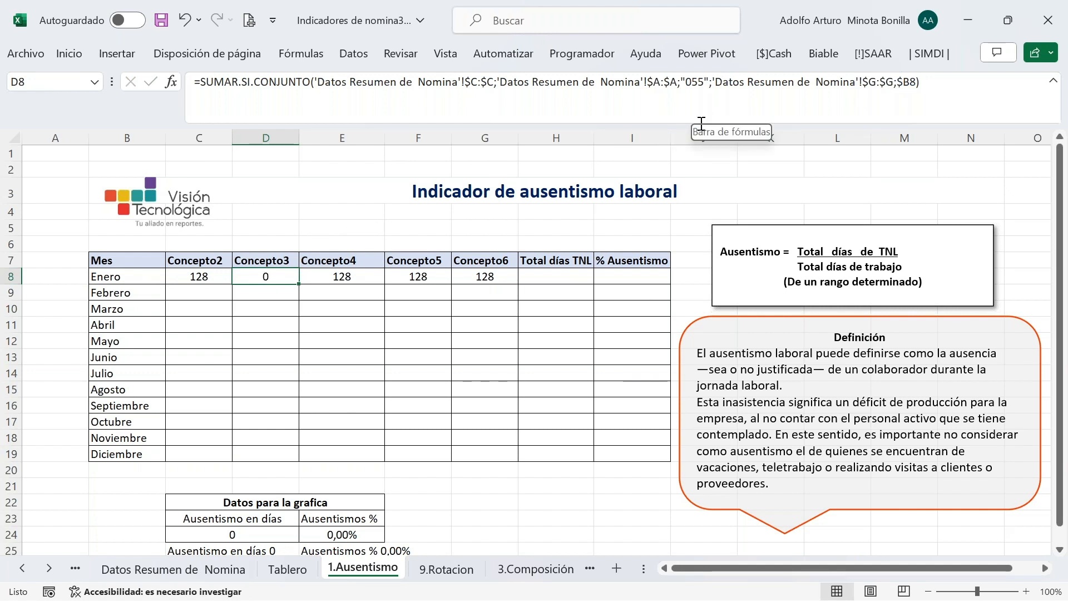
Change E8's criterion code to "056" and F8's to "057", so F8 shows 56
click(354, 278)
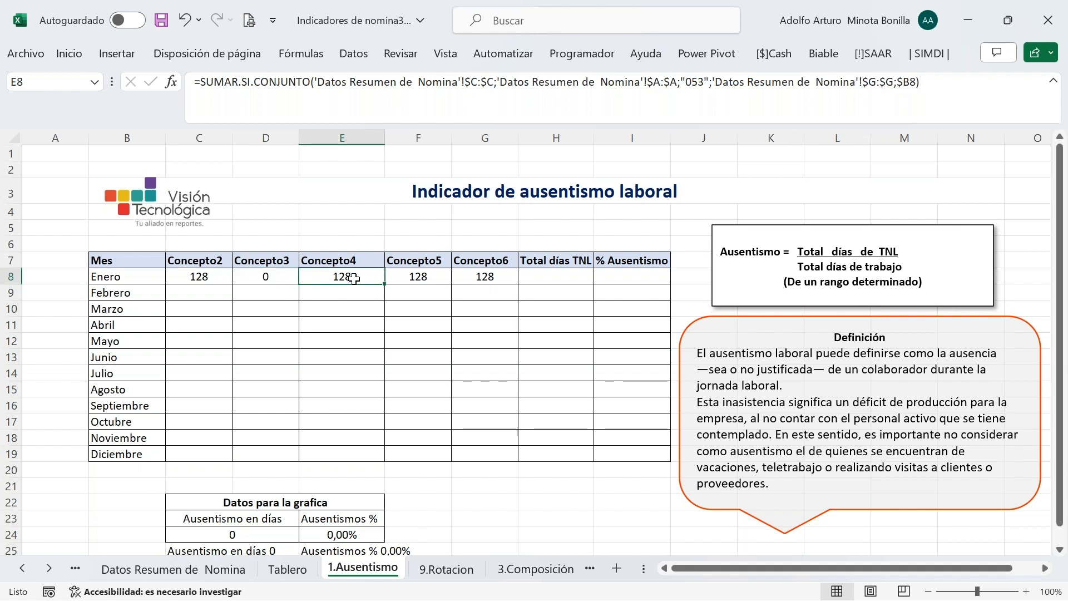
click(710, 82)
key(BackSpace)
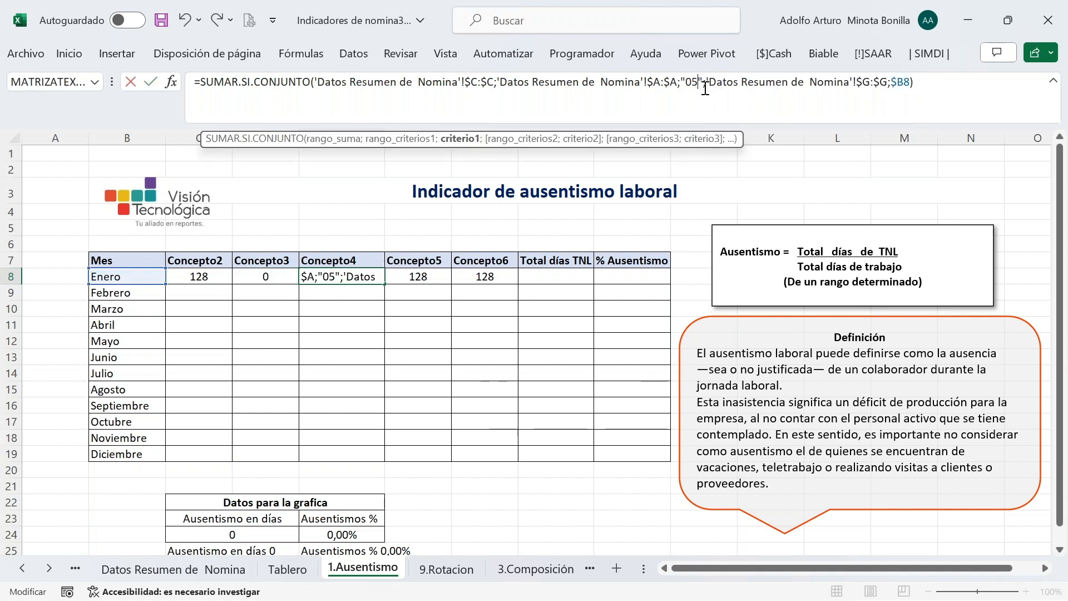
text(6)
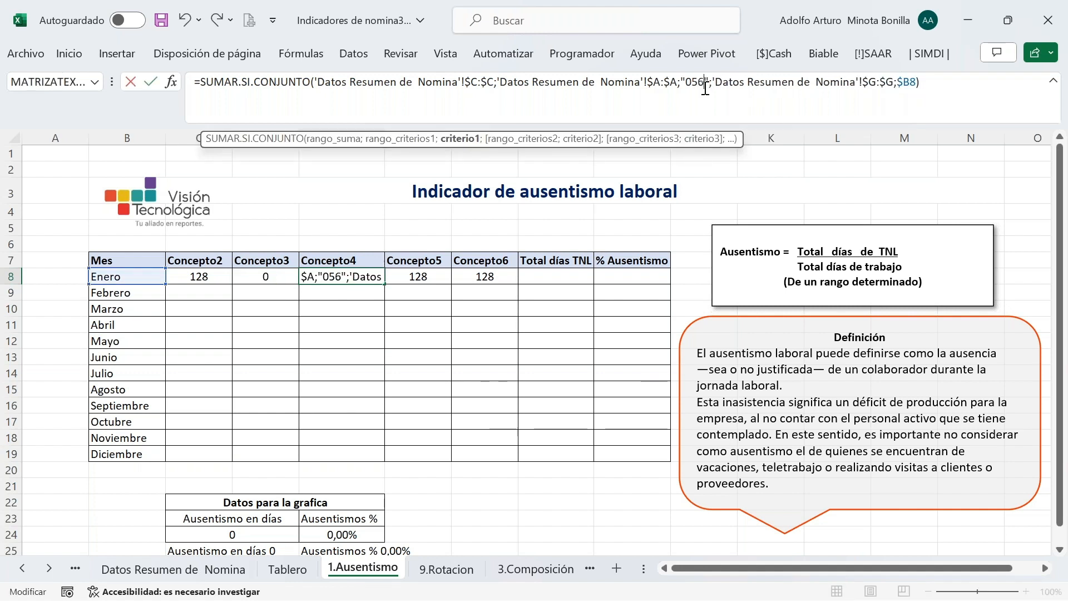
key(Return)
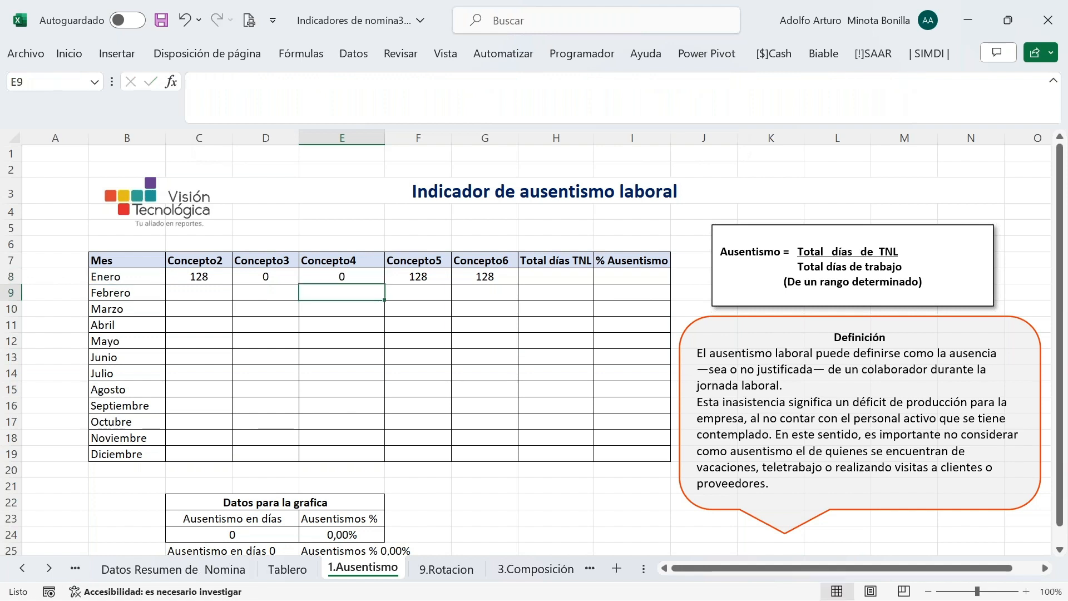
click(418, 276)
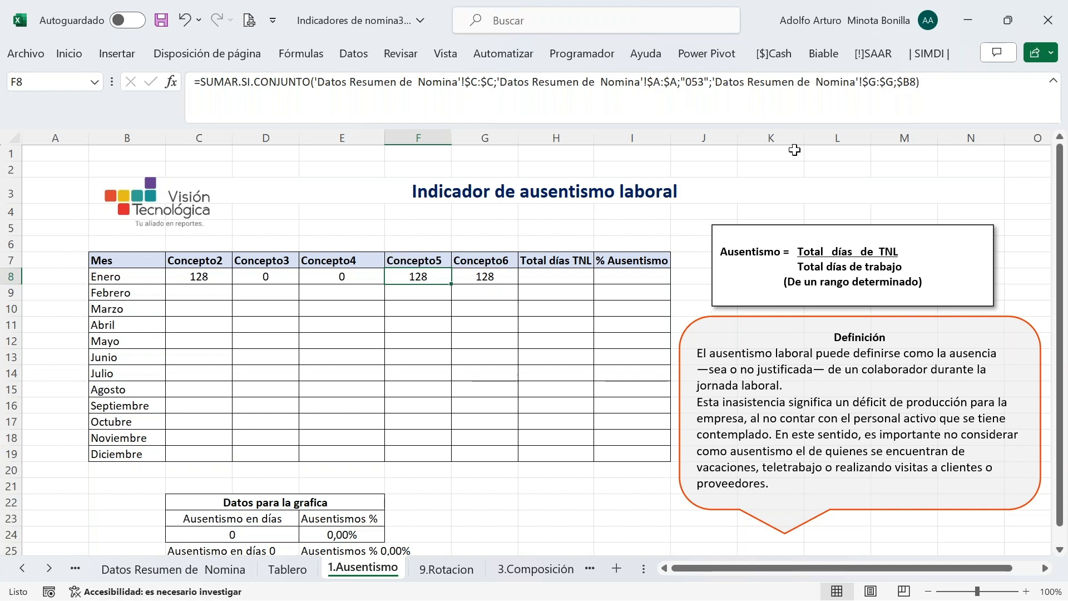
click(704, 85)
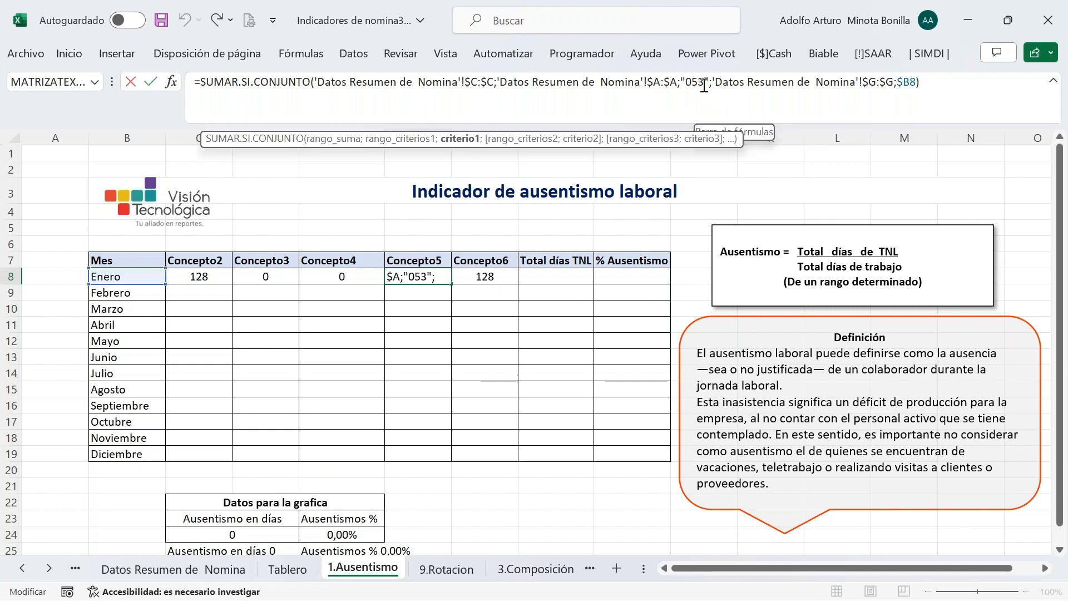
key(BackSpace)
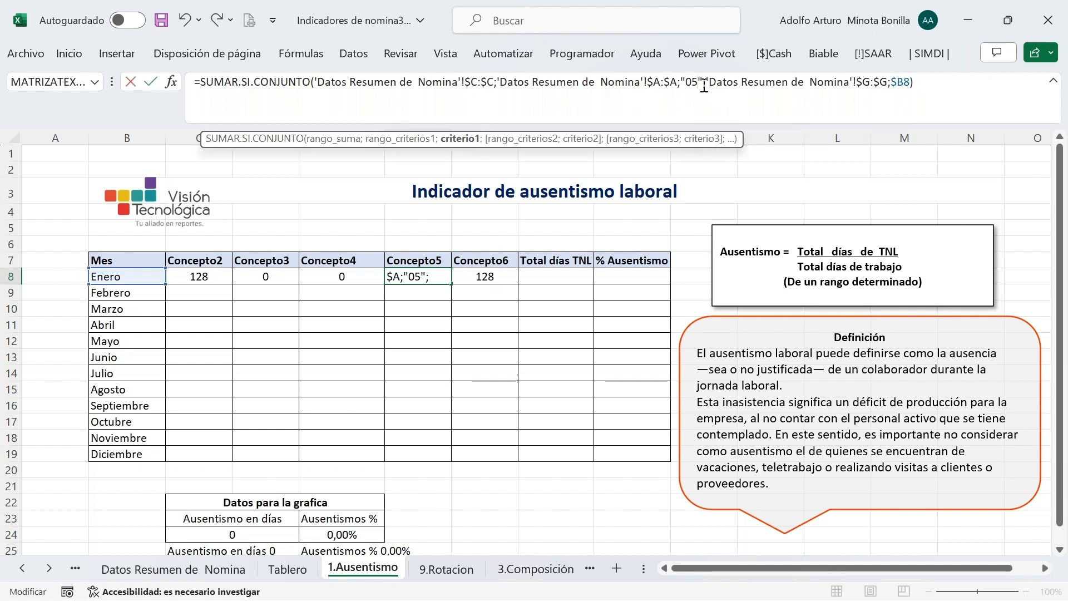
text(7)
key(Return)
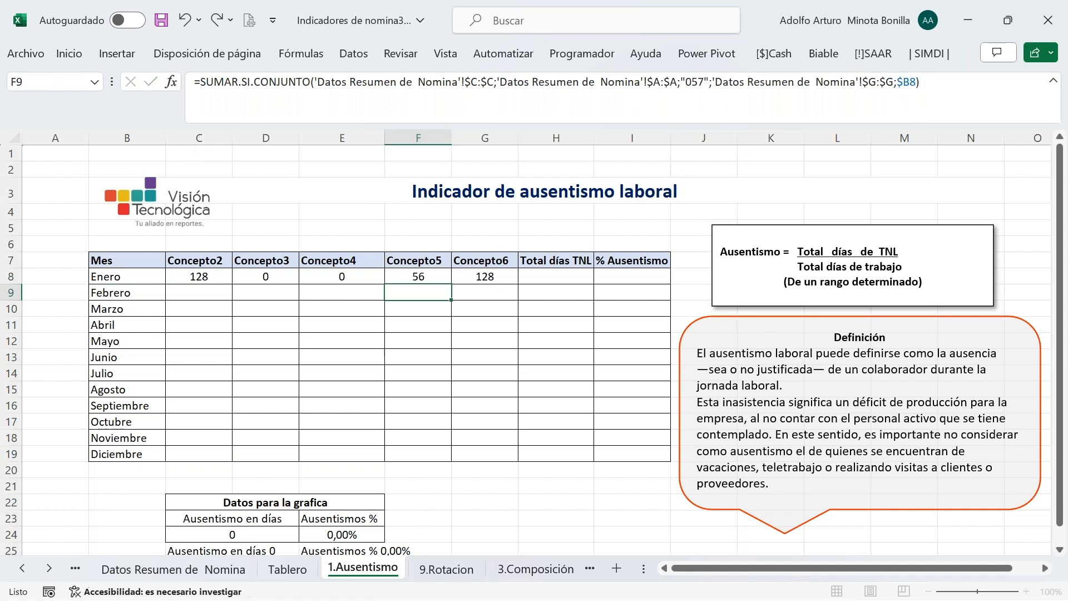
click(479, 275)
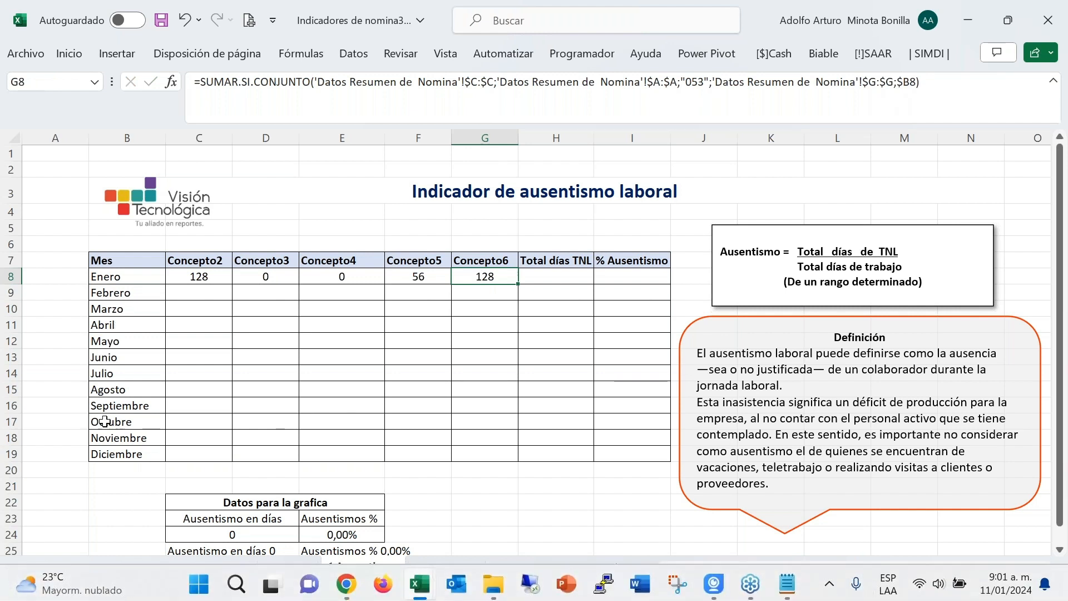
click(22, 568)
click(22, 568)
click(103, 569)
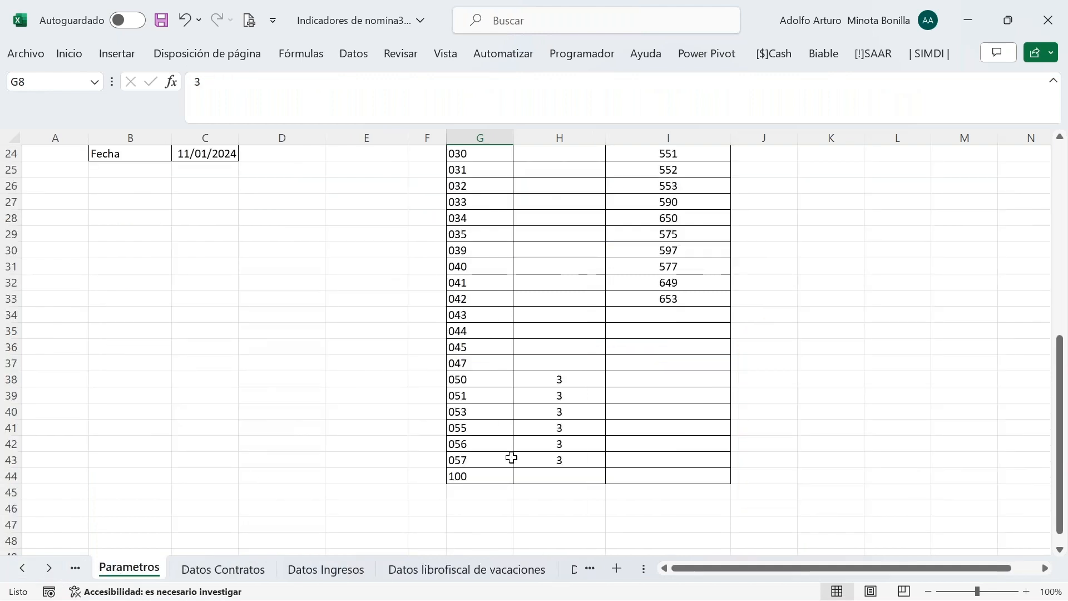
click(574, 379)
key(Down)
key(Down)
key(Down)
key(Down)
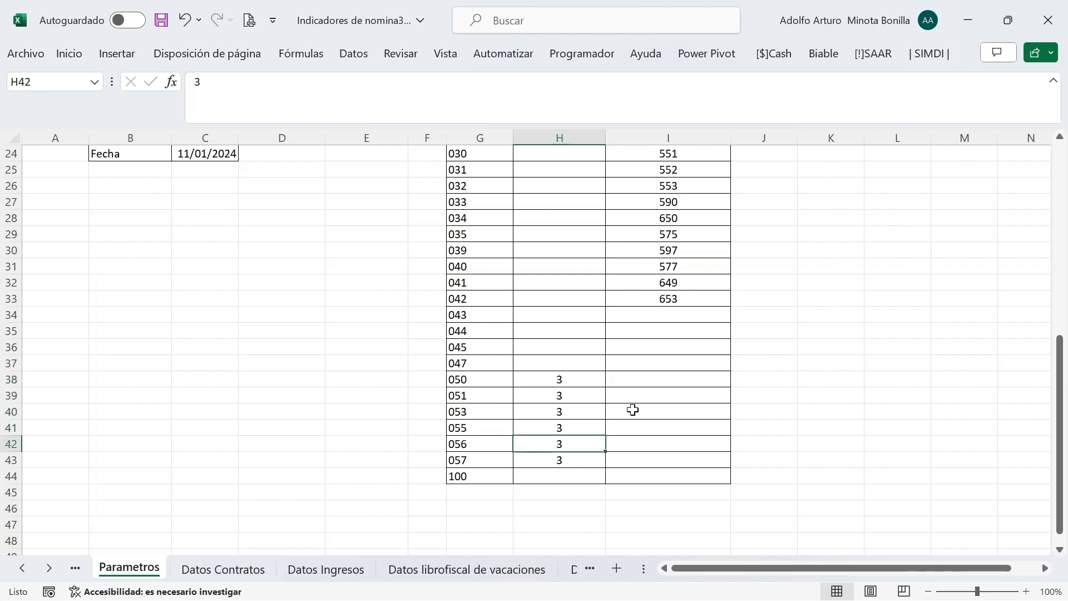
key(Down)
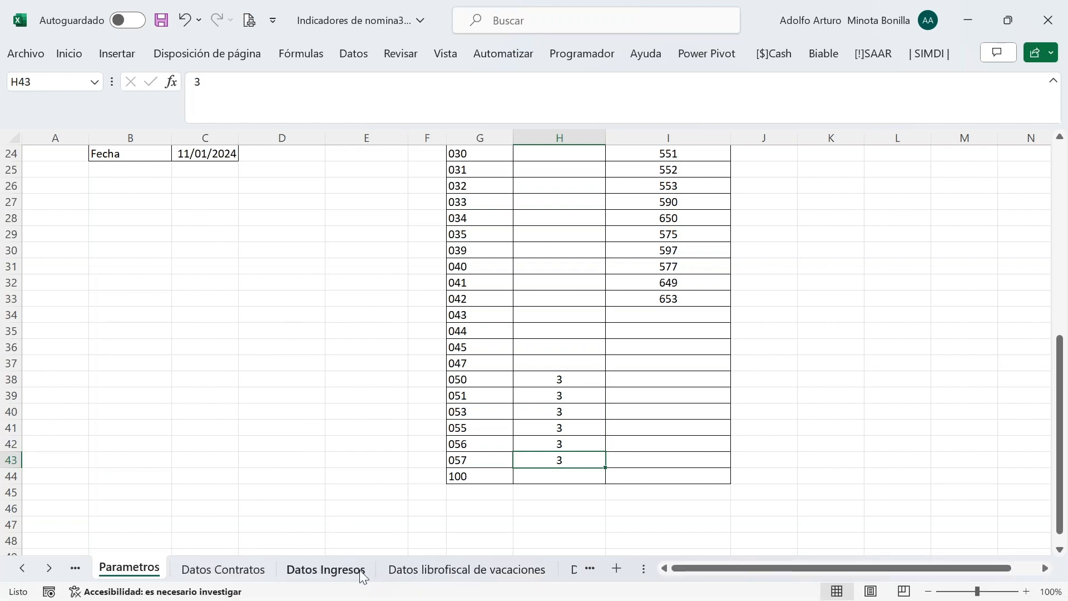
click(56, 569)
click(56, 569)
click(55, 569)
click(55, 569)
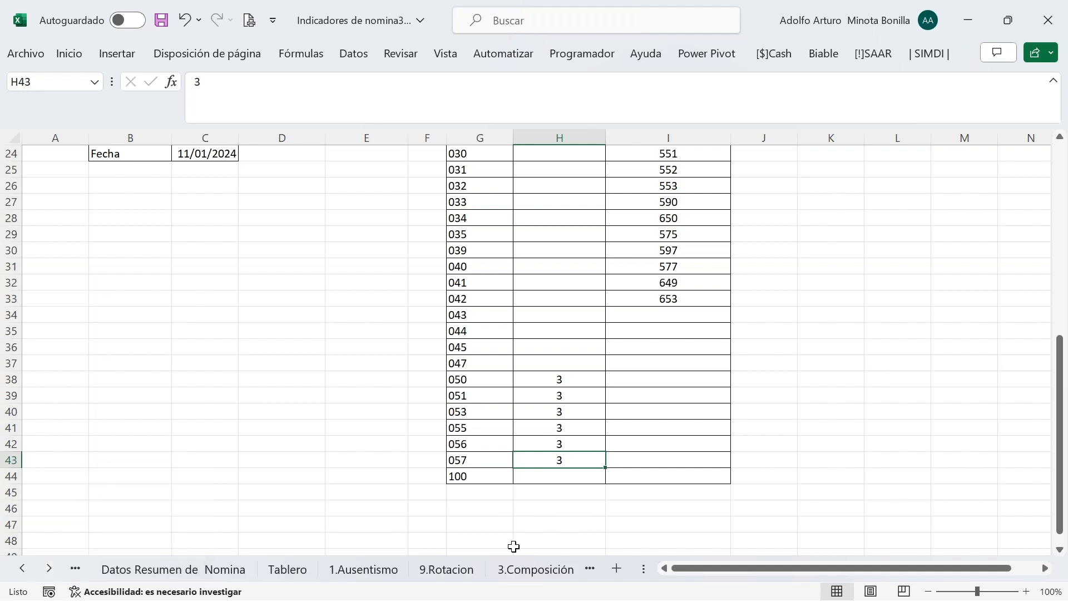
click(369, 569)
Set C8's criterion code to "051" and D8's to "053"
click(199, 276)
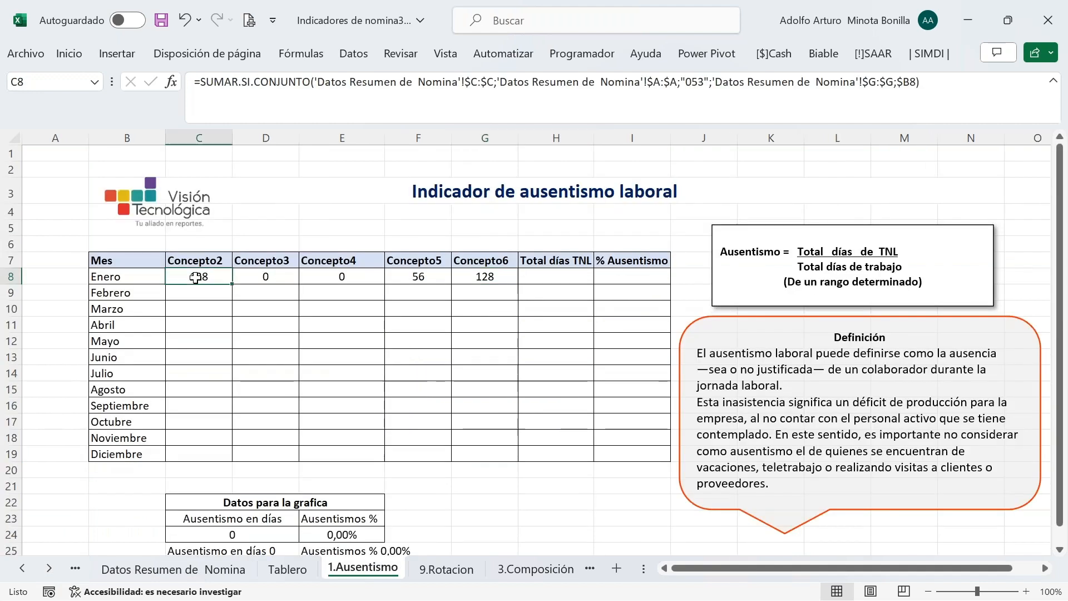
click(704, 78)
key(BackSpace)
text(1)
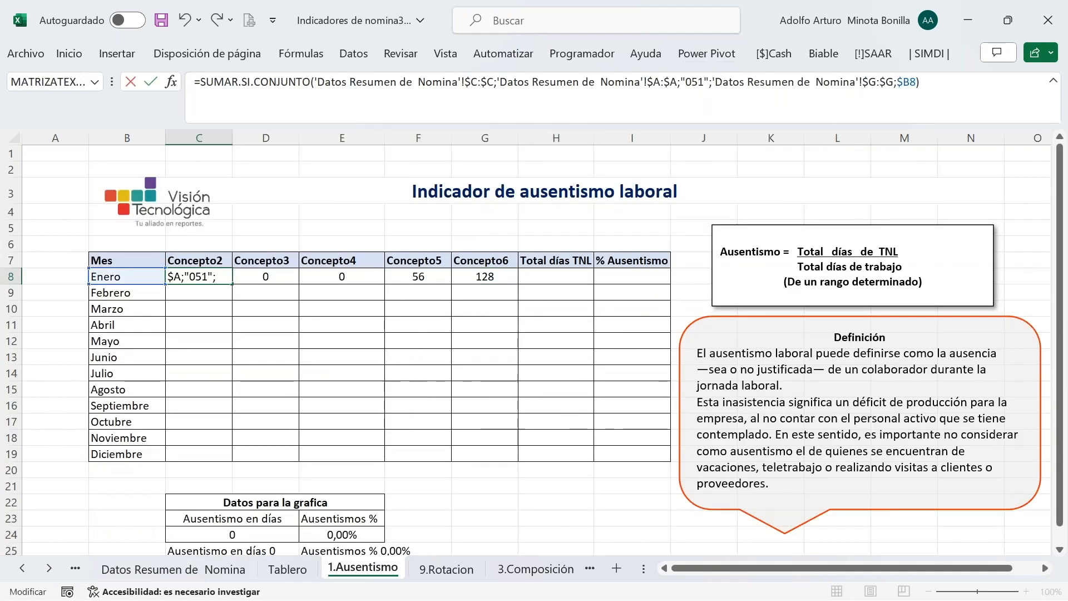
key(Return)
click(269, 274)
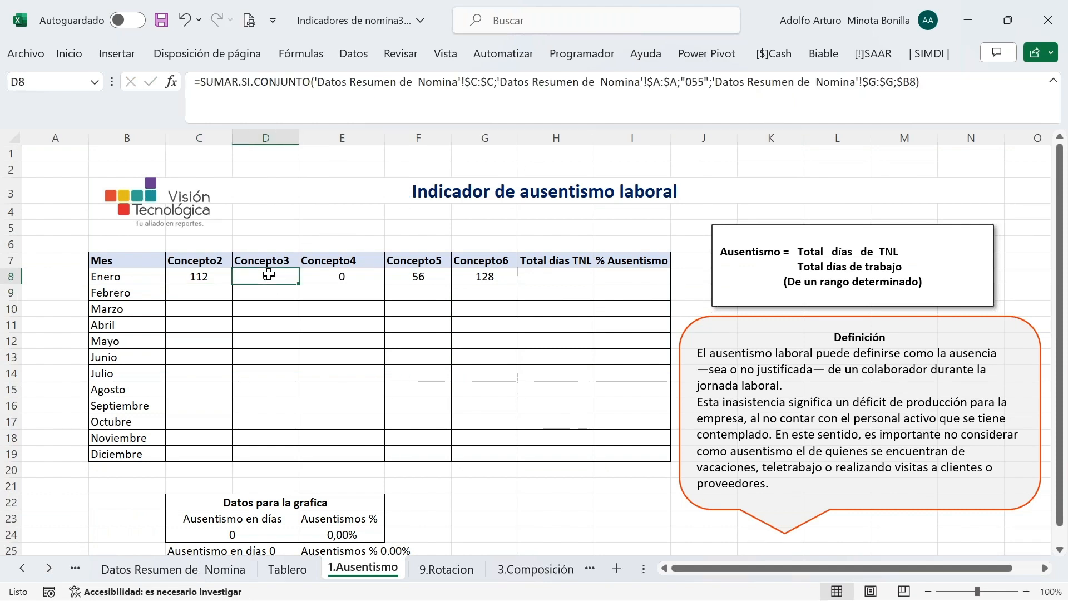
click(704, 86)
key(BackSpace)
text(3)
key(Return)
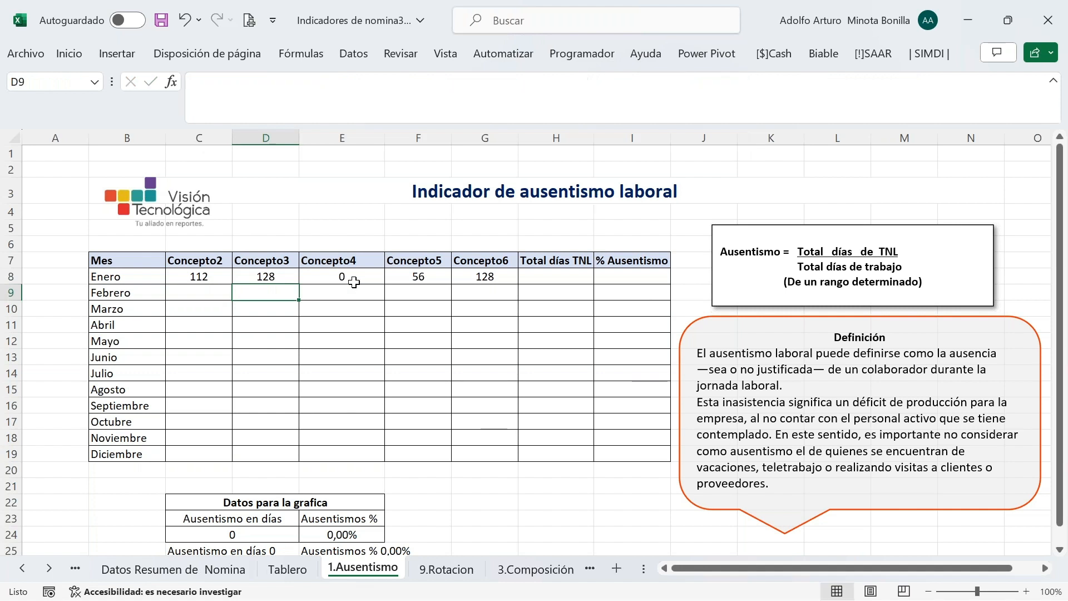
Set E8, F8 and G8 criterion codes to "055", "056" and "057", G8 returning 56
click(354, 282)
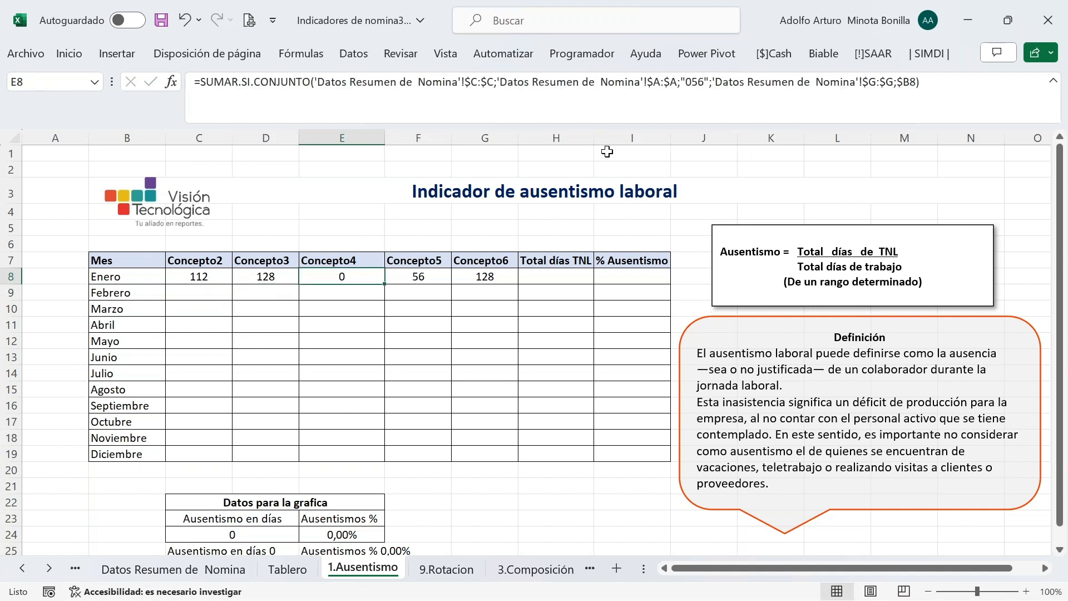
click(705, 86)
key(BackSpace)
text(5)
key(Return)
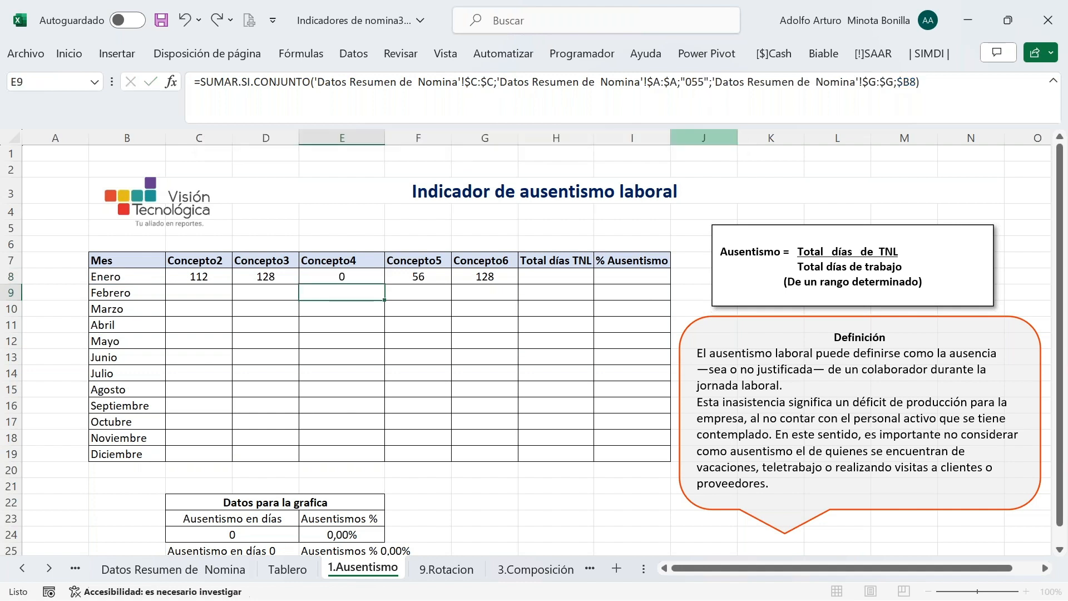
click(424, 277)
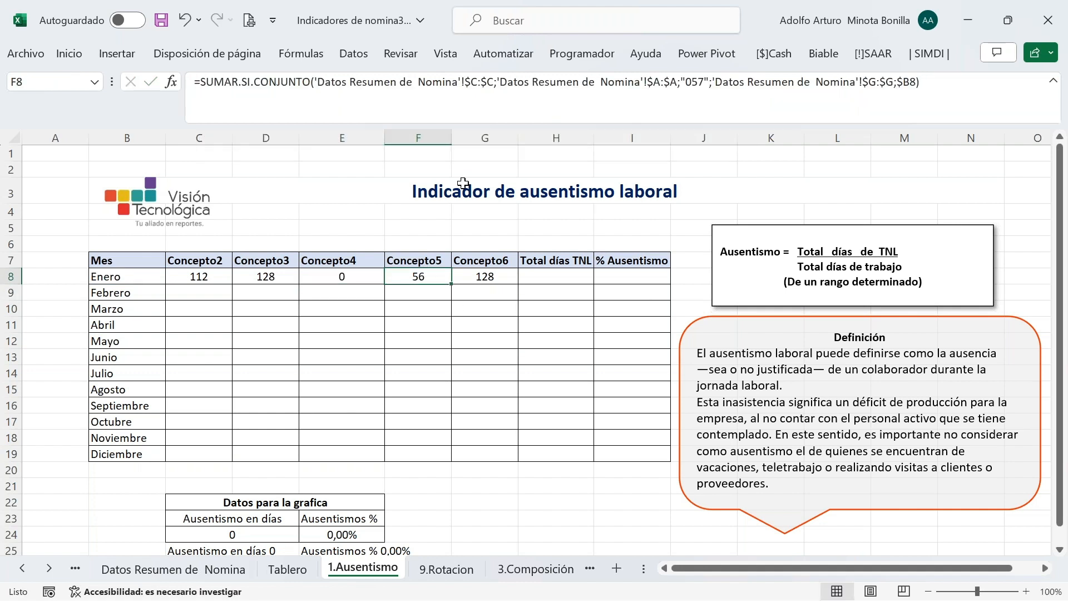
click(703, 86)
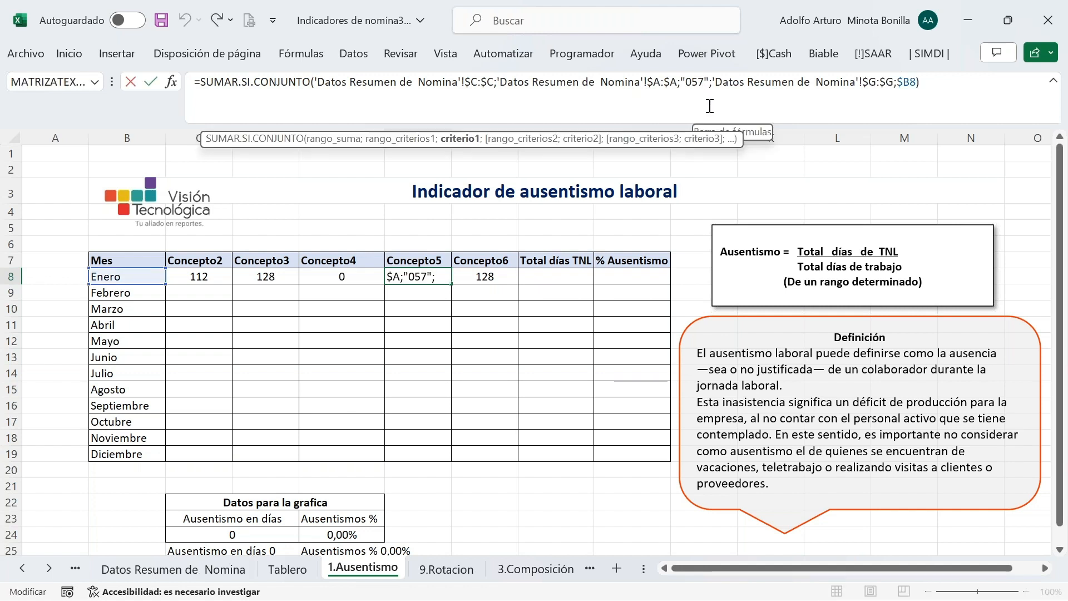
key(BackSpace)
text(6)
key(Return)
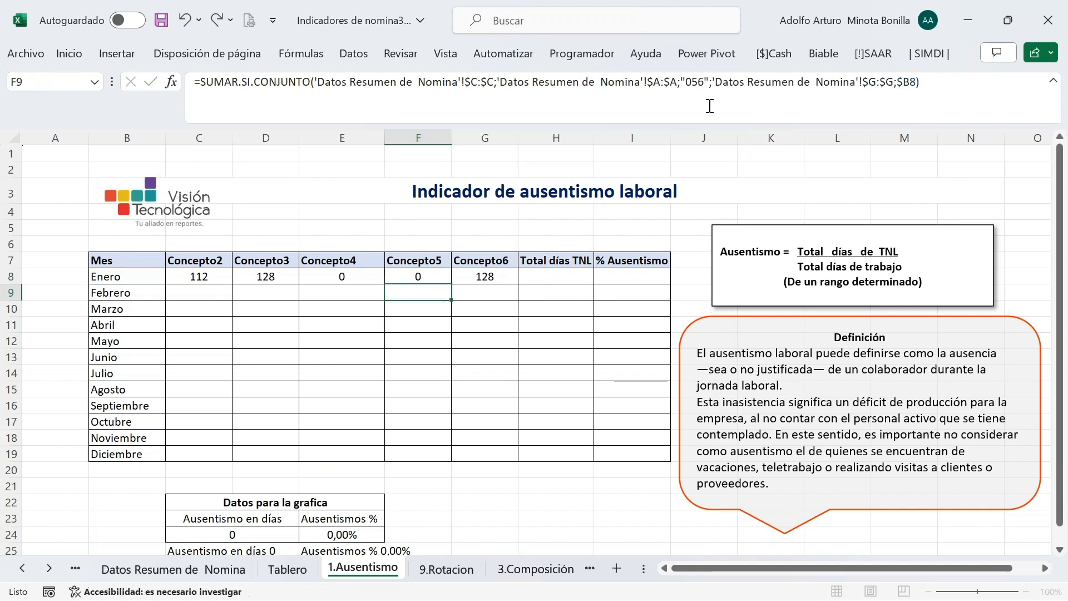
key(Up)
key(Right)
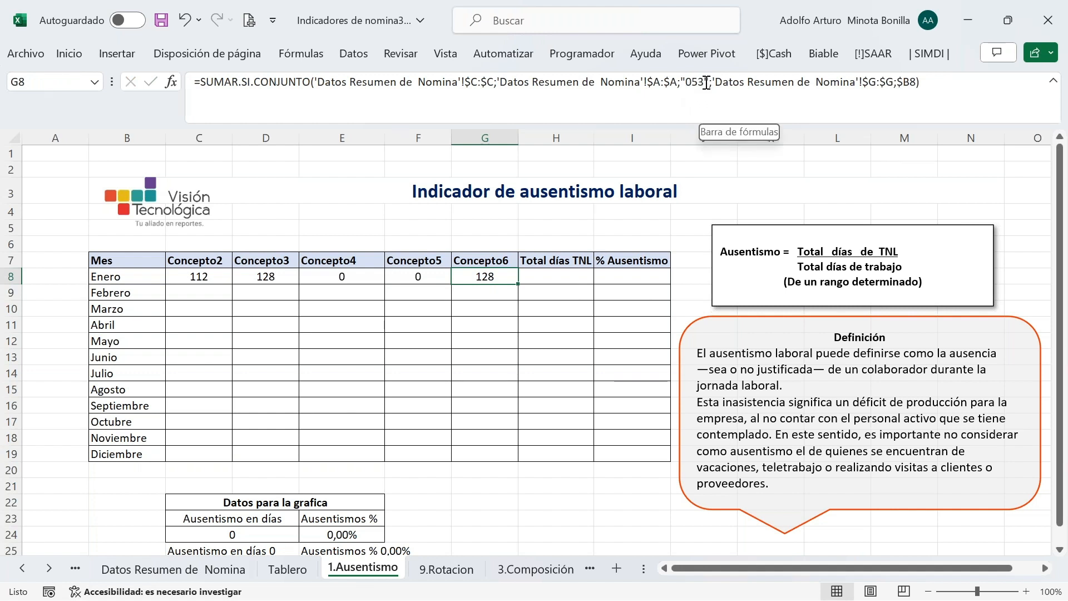
click(705, 82)
key(BackSpace)
text(7)
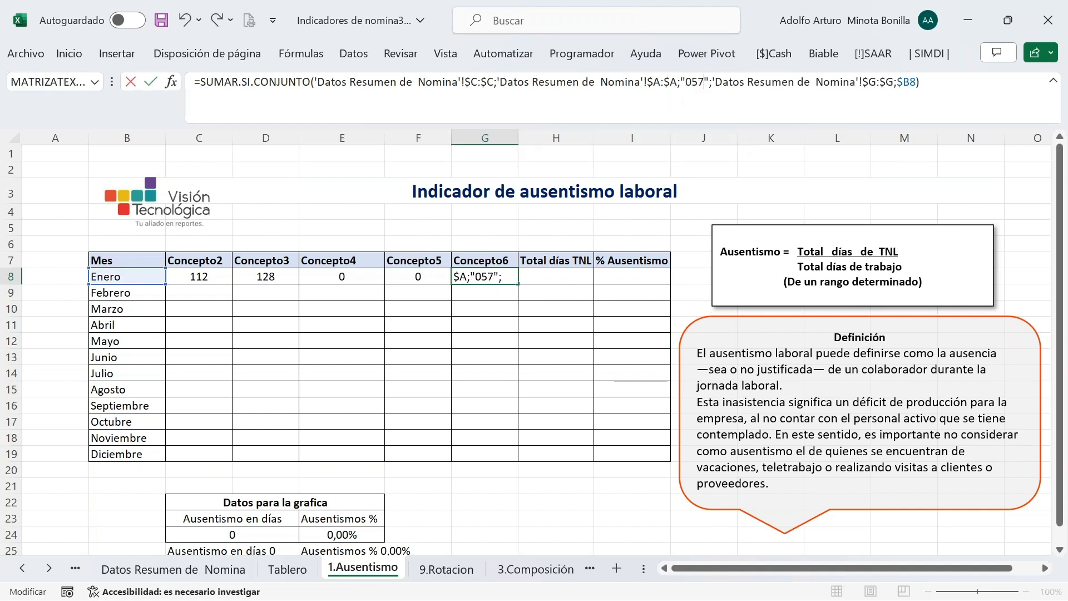
key(Return)
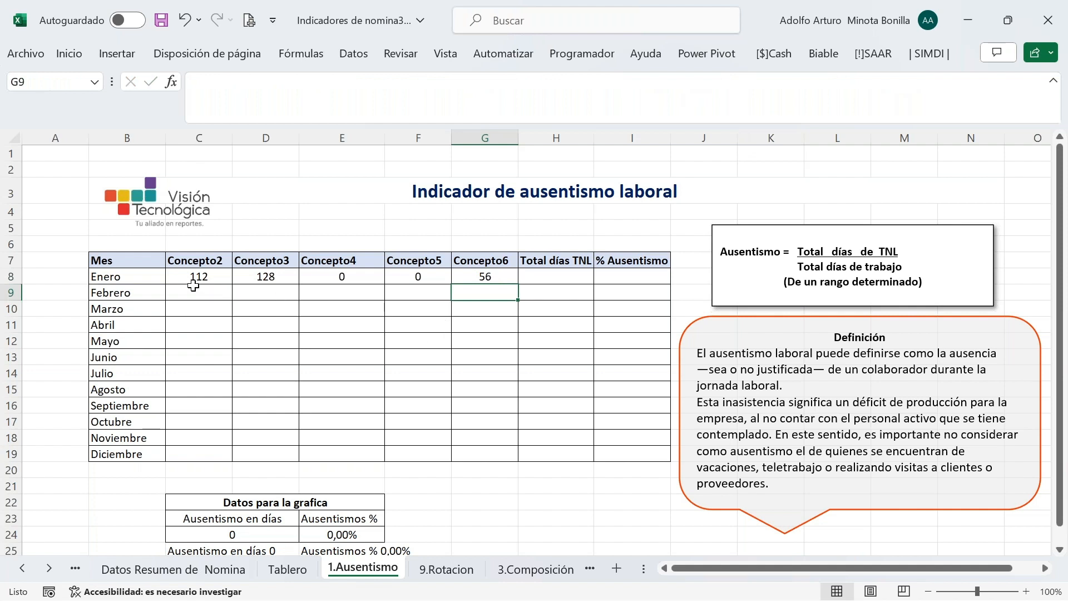
click(574, 272)
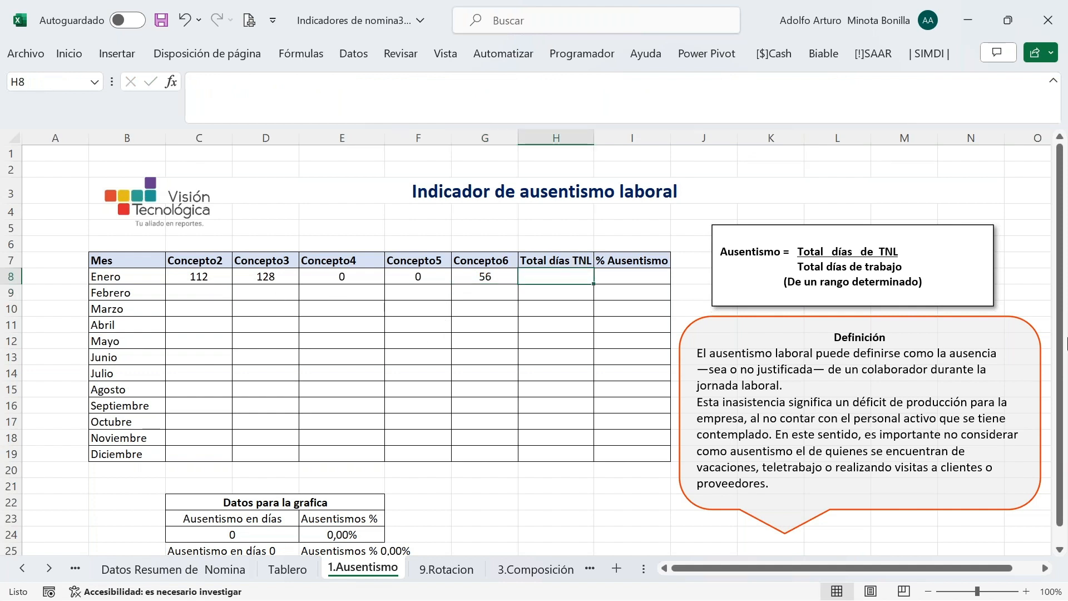
Attempt a sum of C8:G8 in H8, then clear the unfinished entry
text(=)
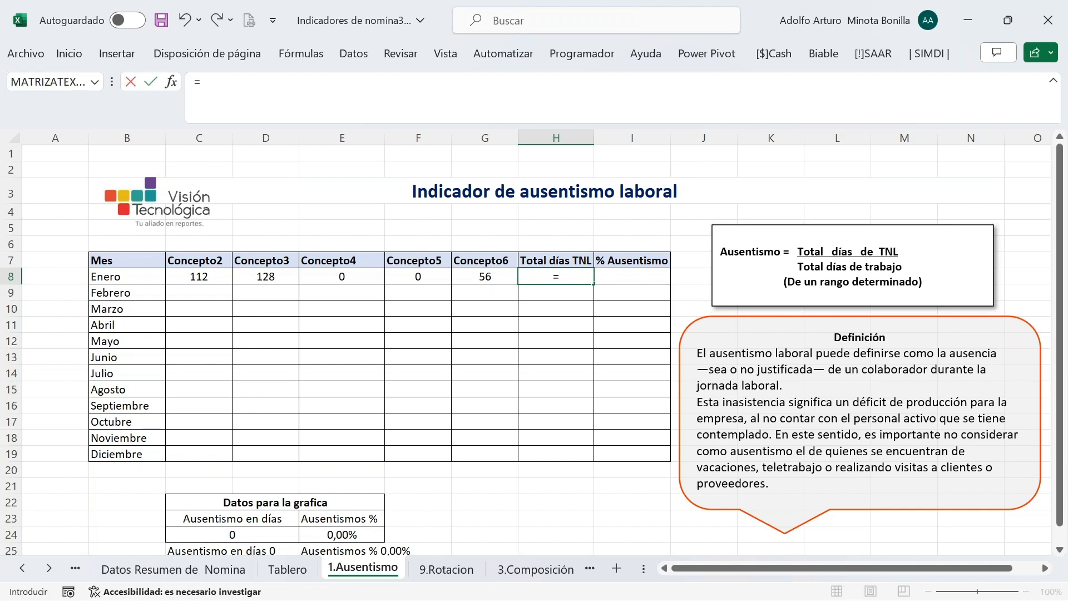
click(69, 54)
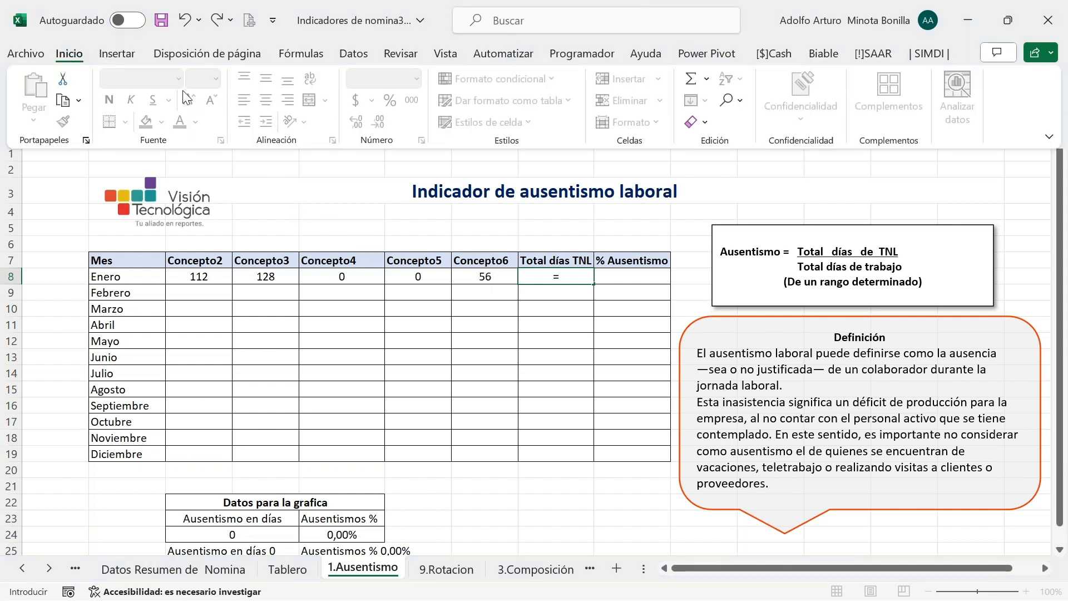
click(689, 87)
click(492, 278)
drag(451, 279, 222, 272)
key(Tab)
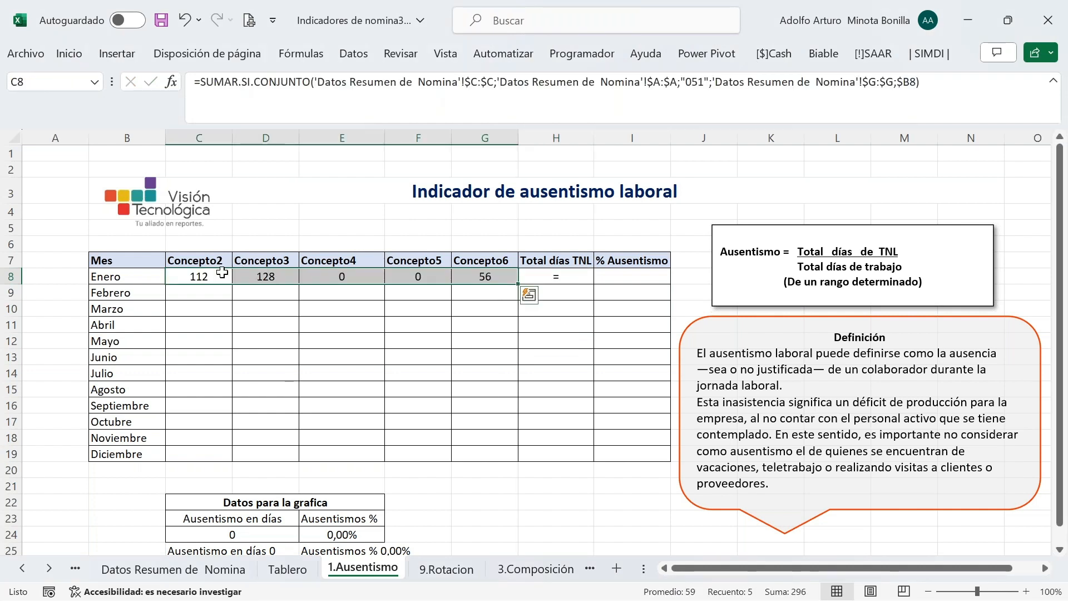
click(559, 273)
key(Escape)
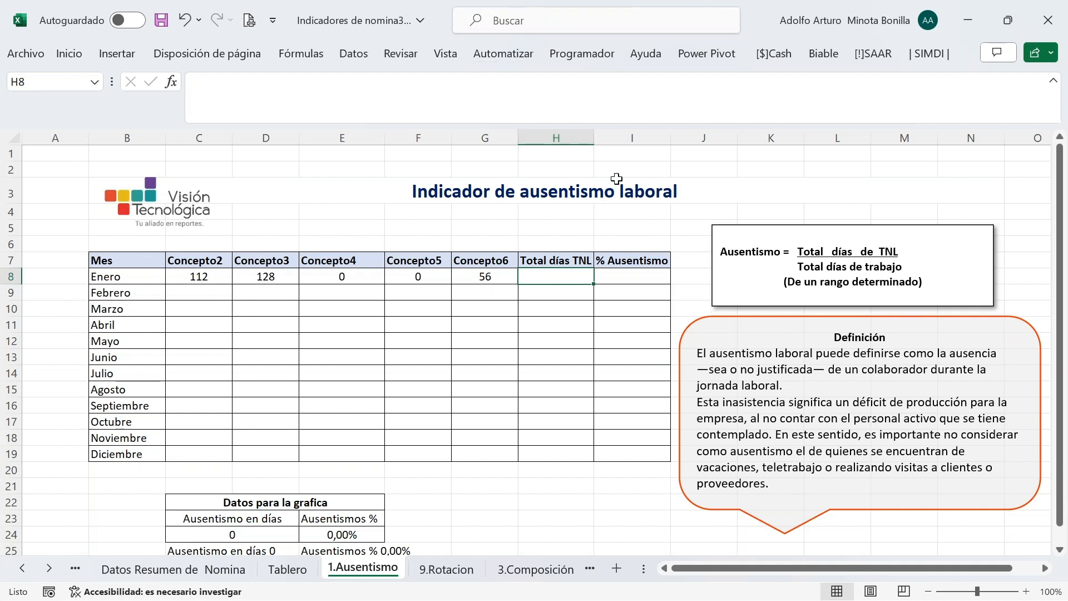
Insert the AutoSum =SUMA(C8:G8) in H8, giving 296
click(62, 46)
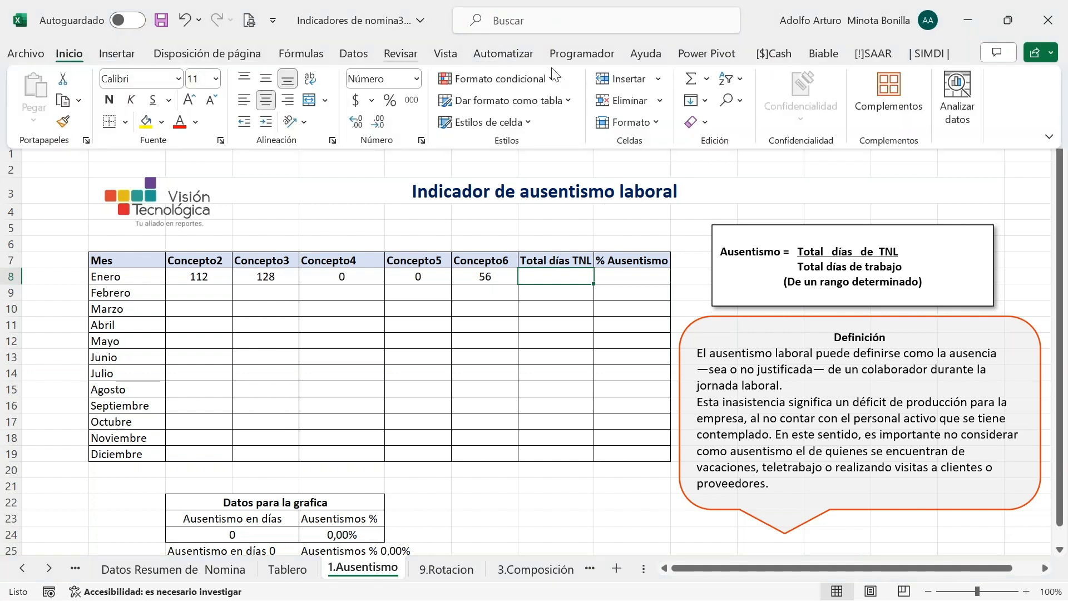
click(688, 83)
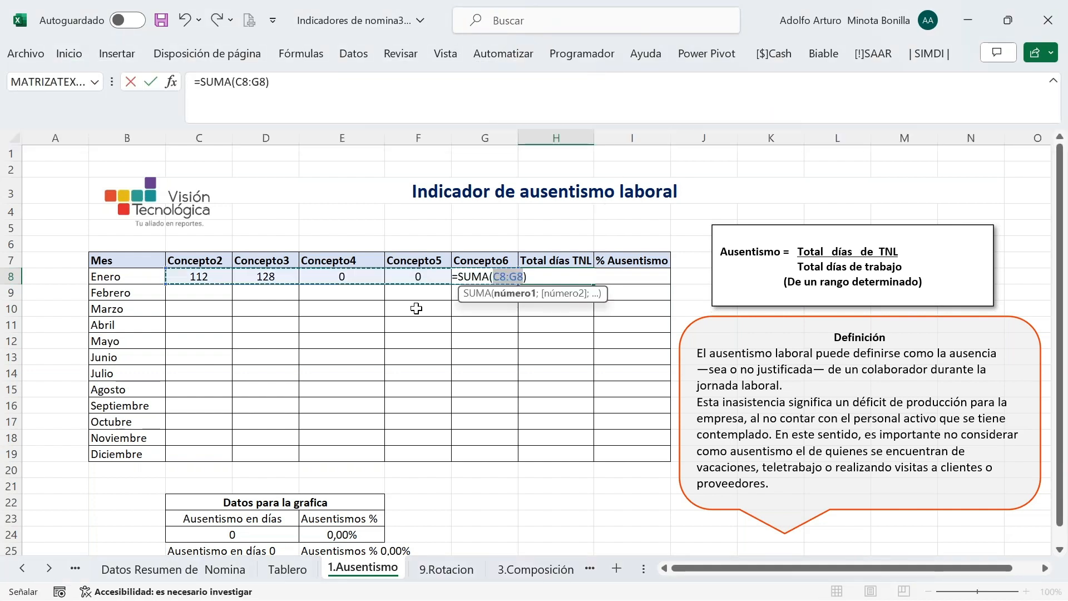
key(Escape)
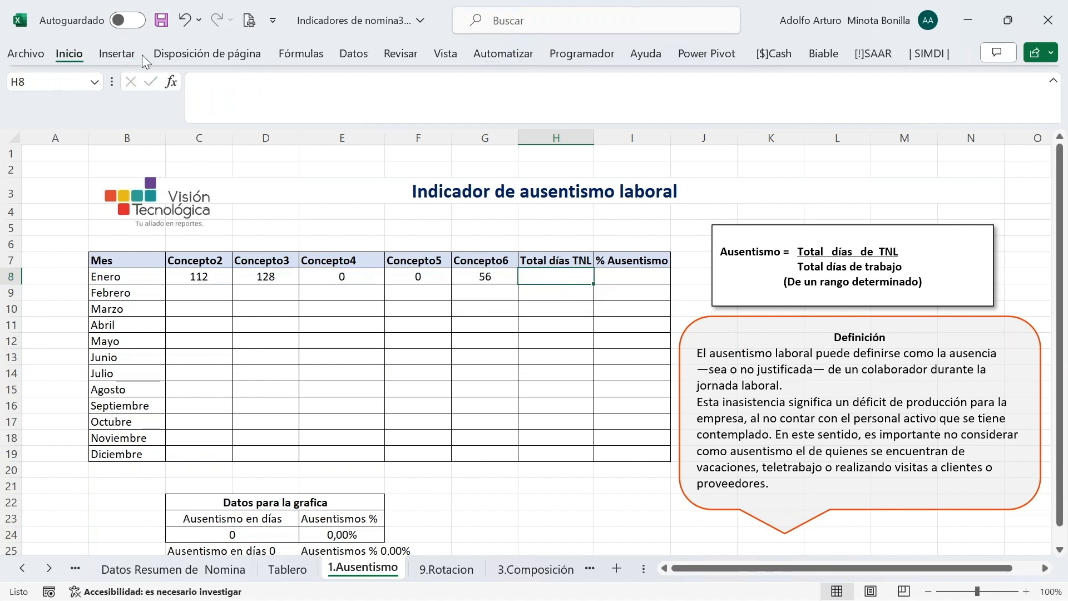
click(72, 53)
click(690, 83)
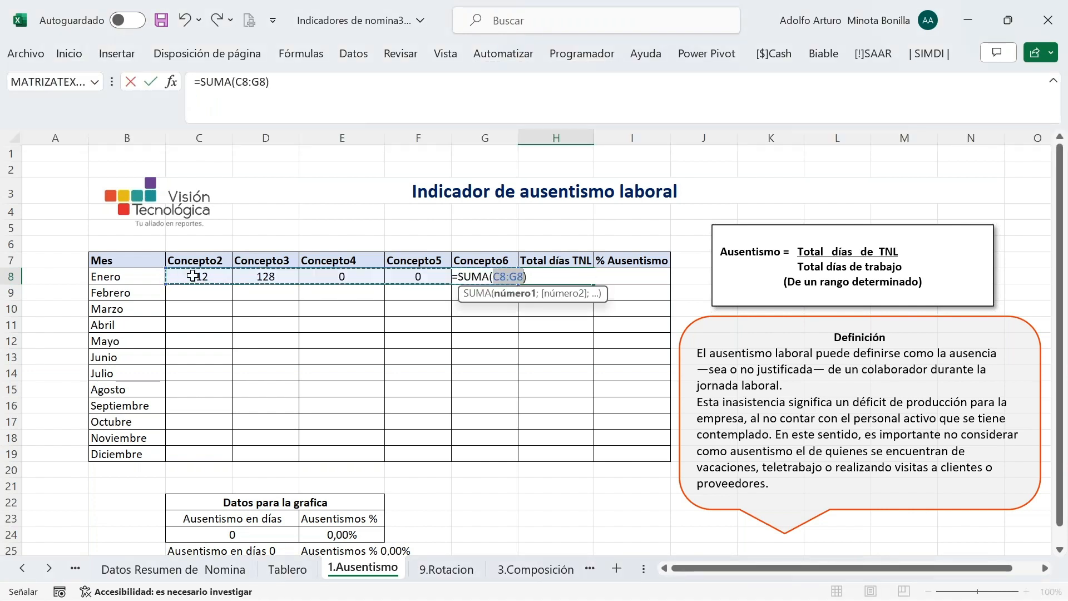
key(Return)
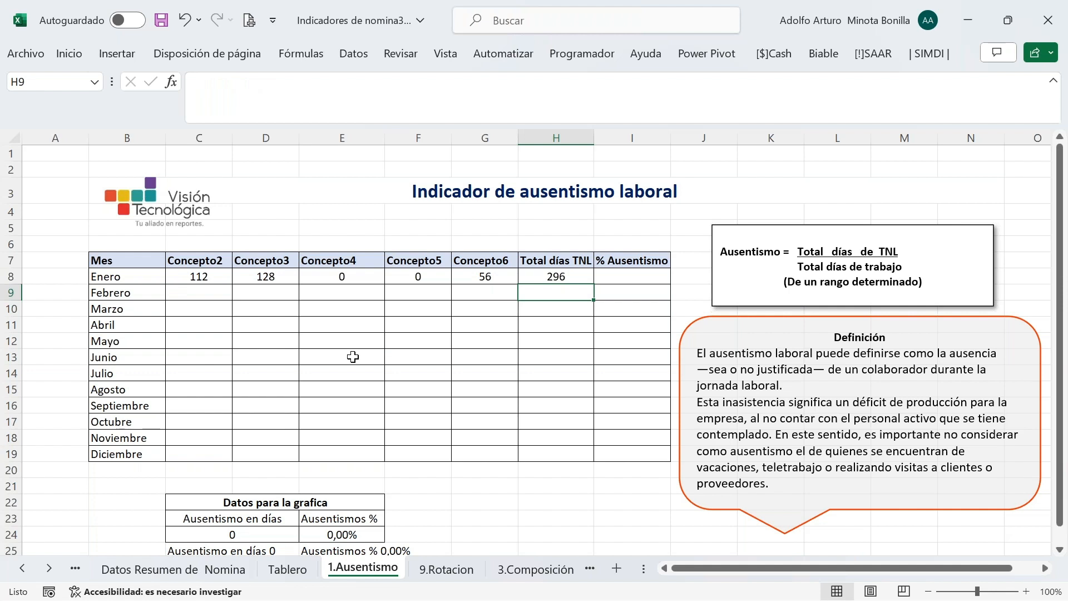
Fill C8:H8's formulas down through Diciembre, whose Total días TNL is 204
drag(200, 277, 529, 274)
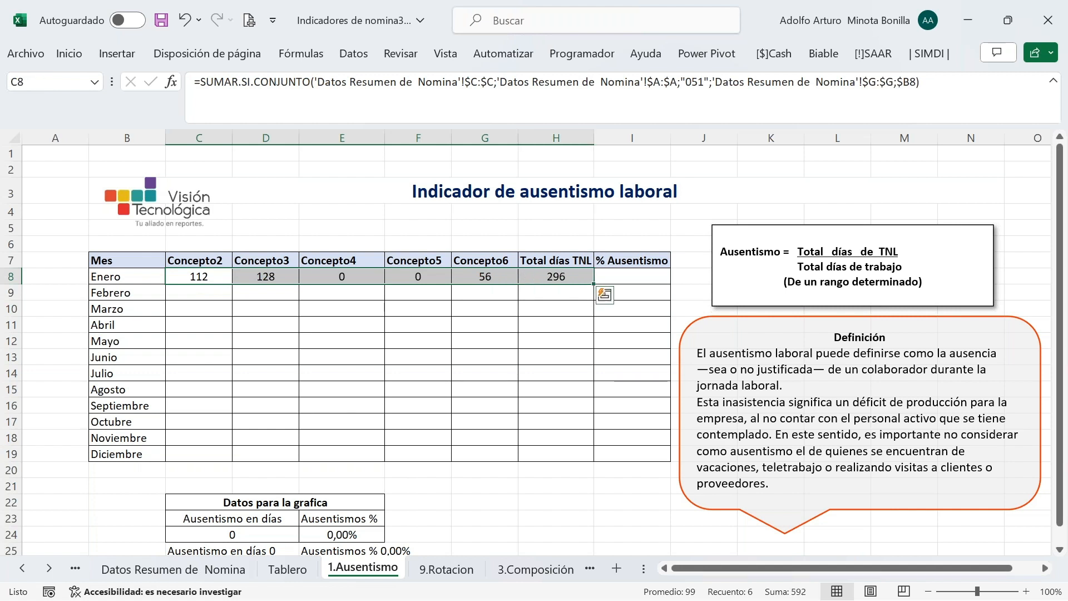
double_click(593, 284)
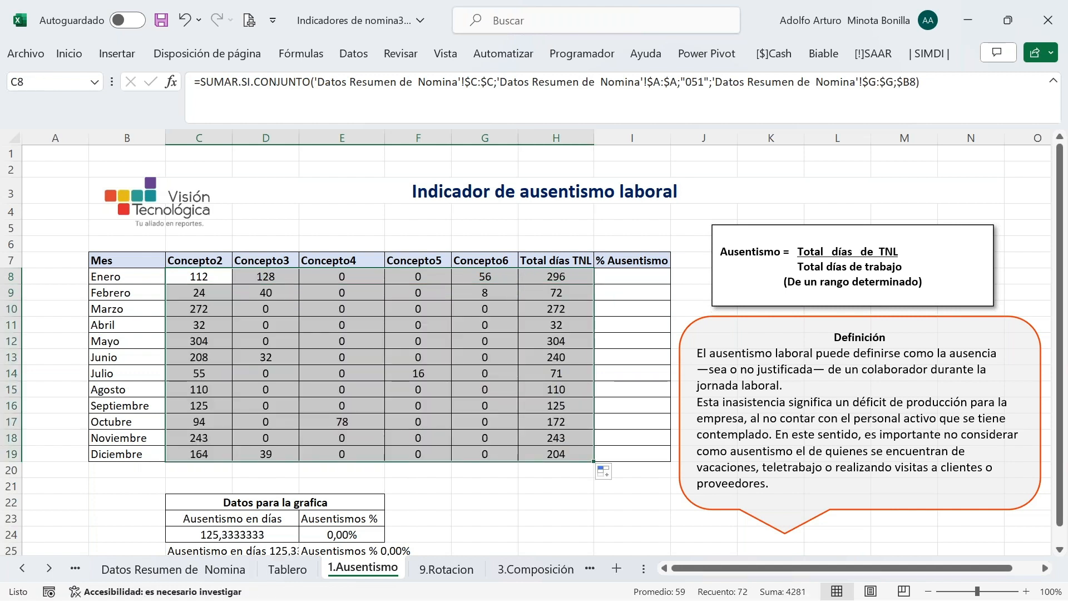
click(622, 279)
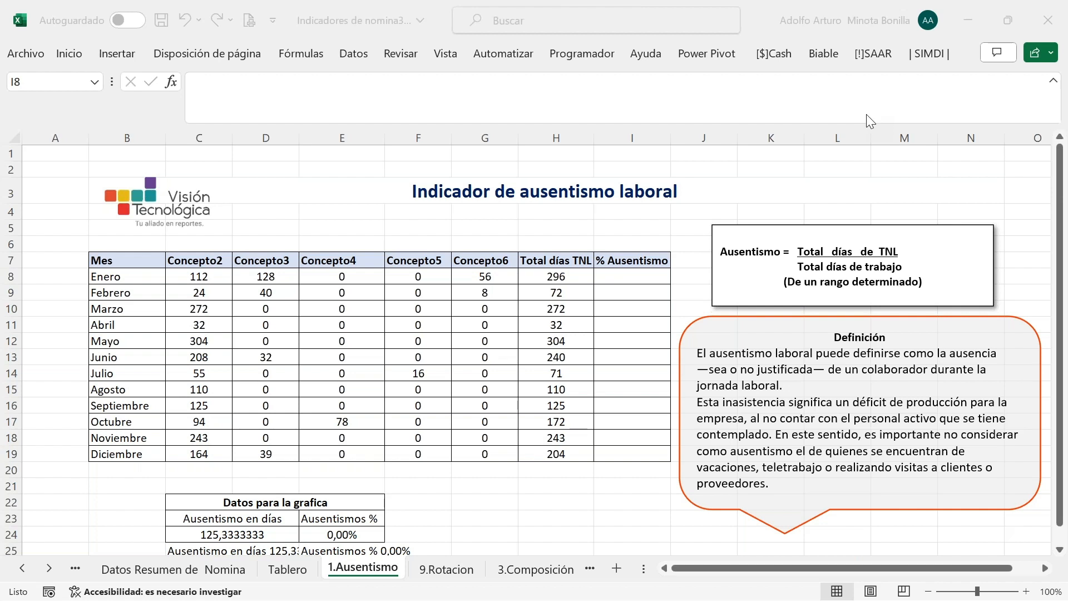
click(625, 281)
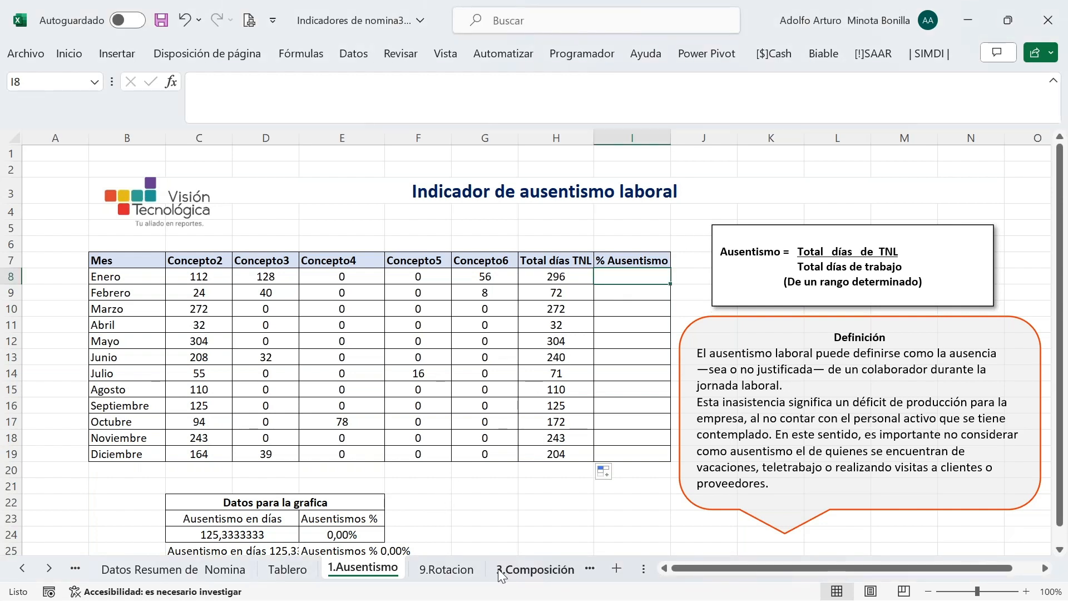
Go to the 9.Rotacion sheet and select Enero's Iniciales cell C9
click(452, 573)
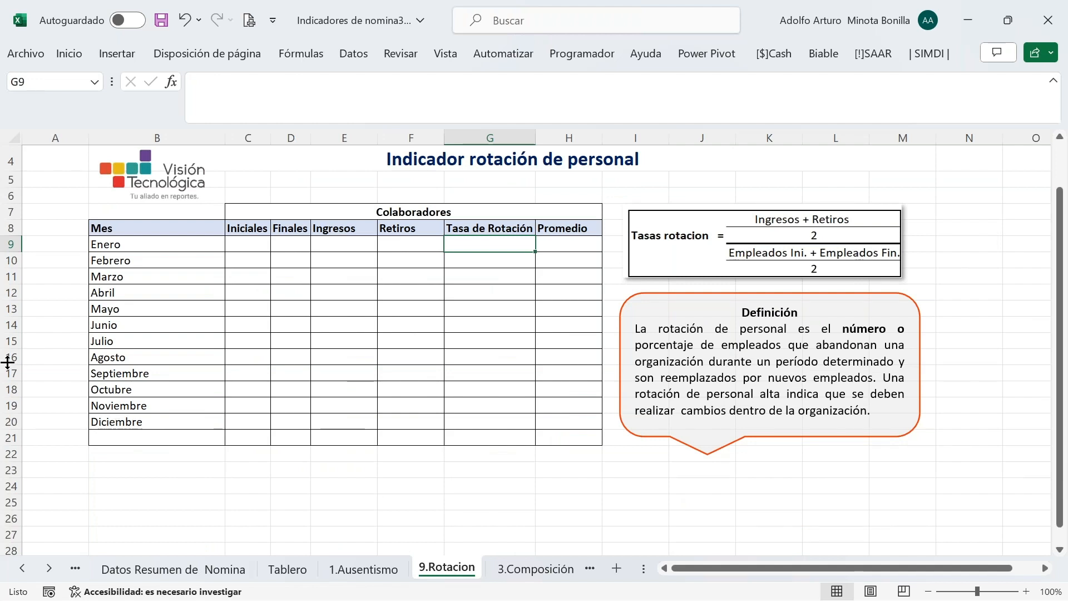
click(257, 249)
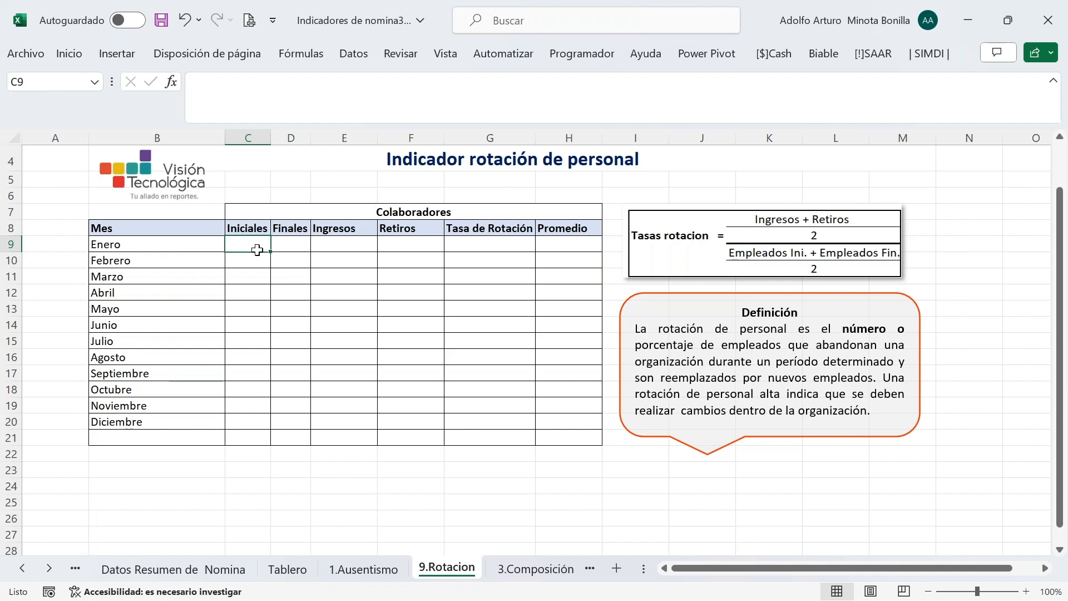
Start SUMAR.SI.CONJUNTO in C9 summing 'Datos Contratos'!F:F and bring up its arguments dialog
text(=)
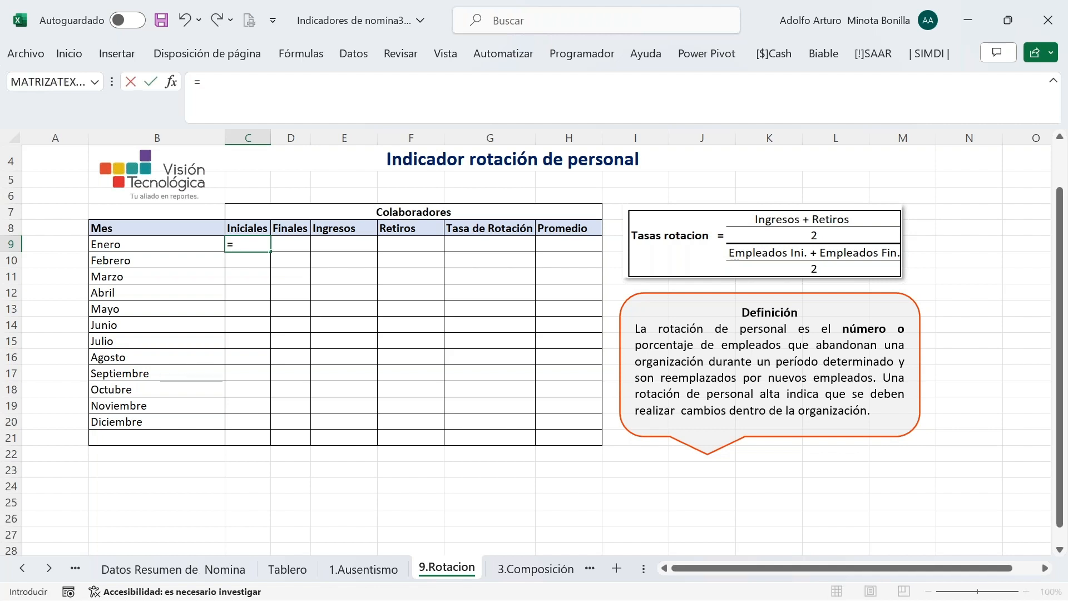
text(sumar)
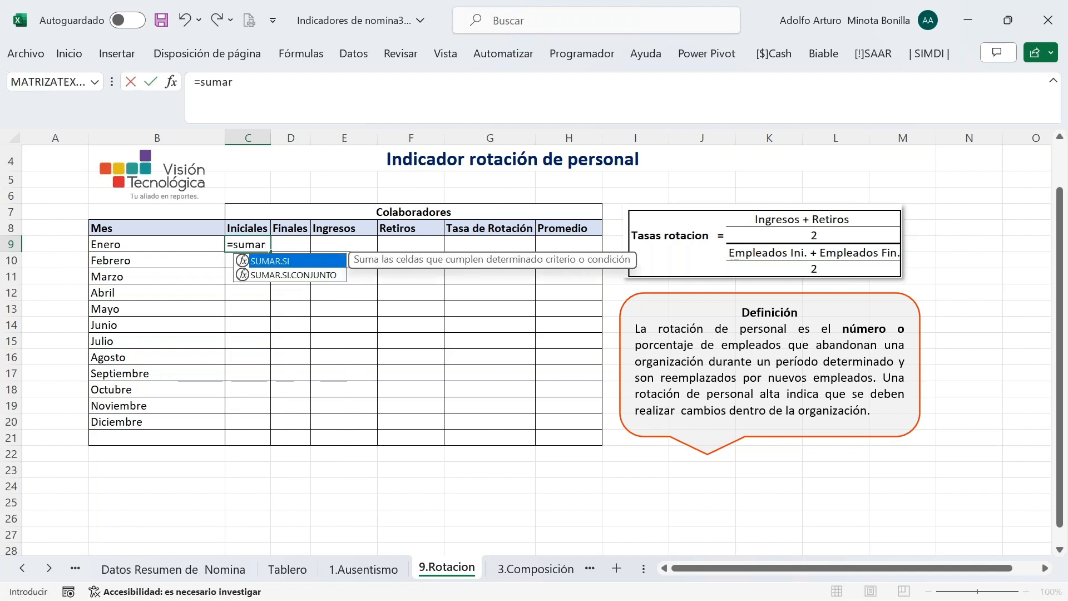
key(Down)
key(Tab)
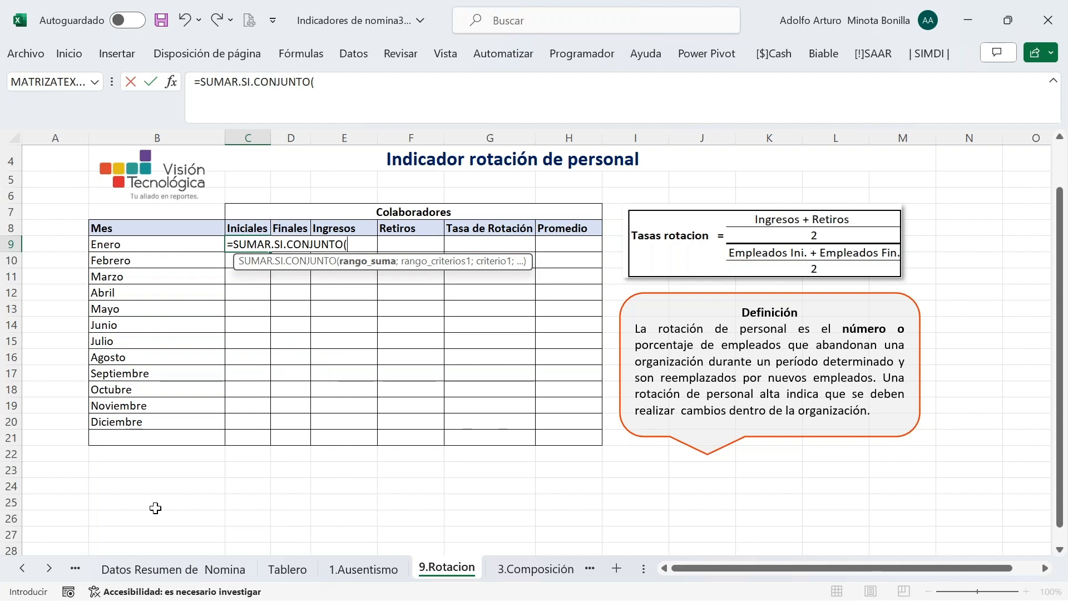
click(22, 572)
click(23, 572)
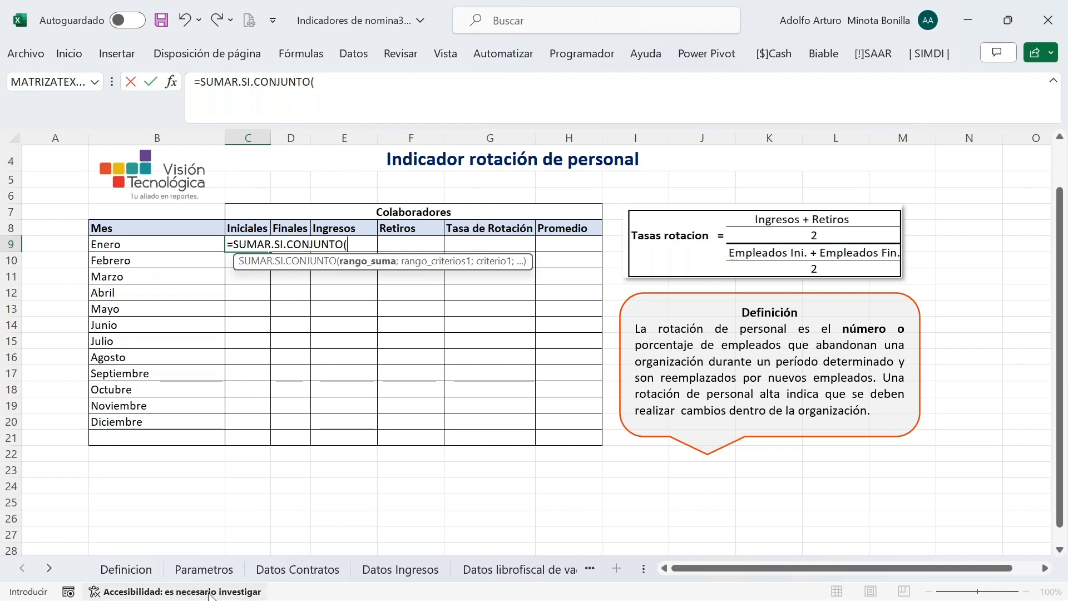
click(311, 570)
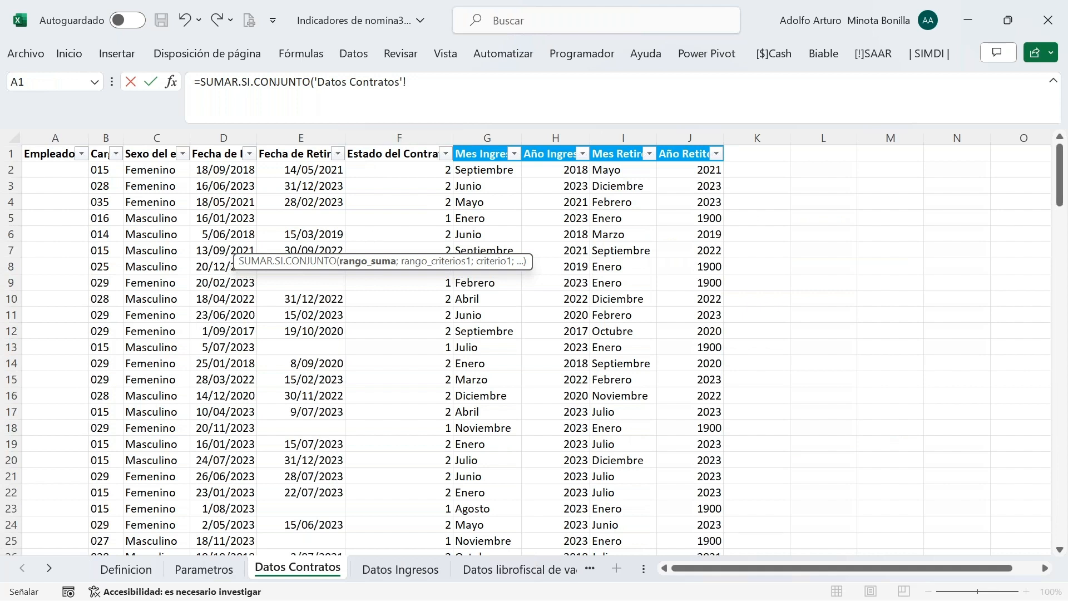
click(406, 135)
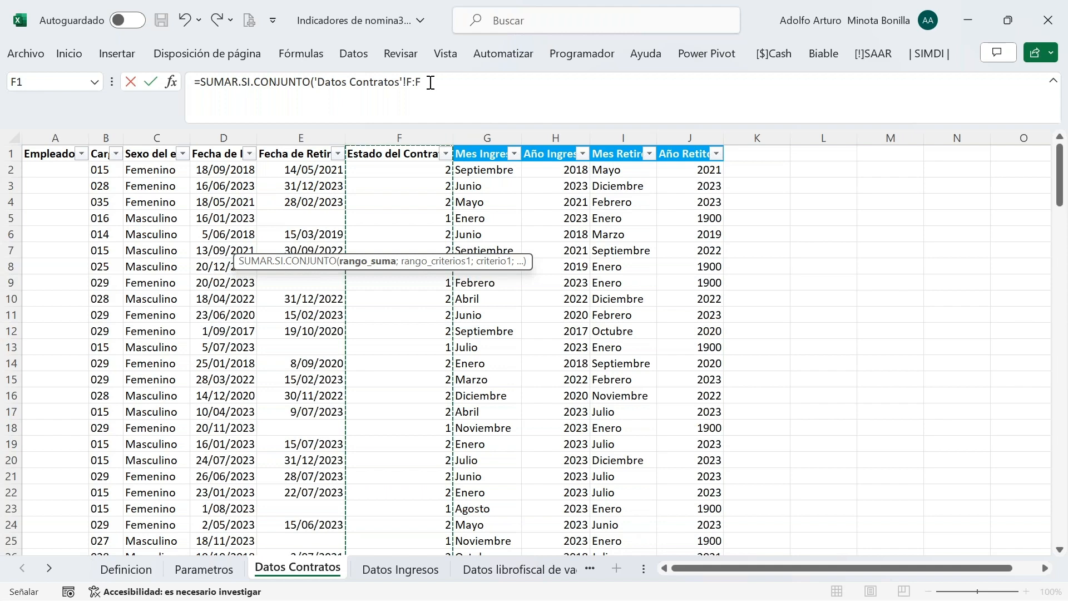
click(171, 82)
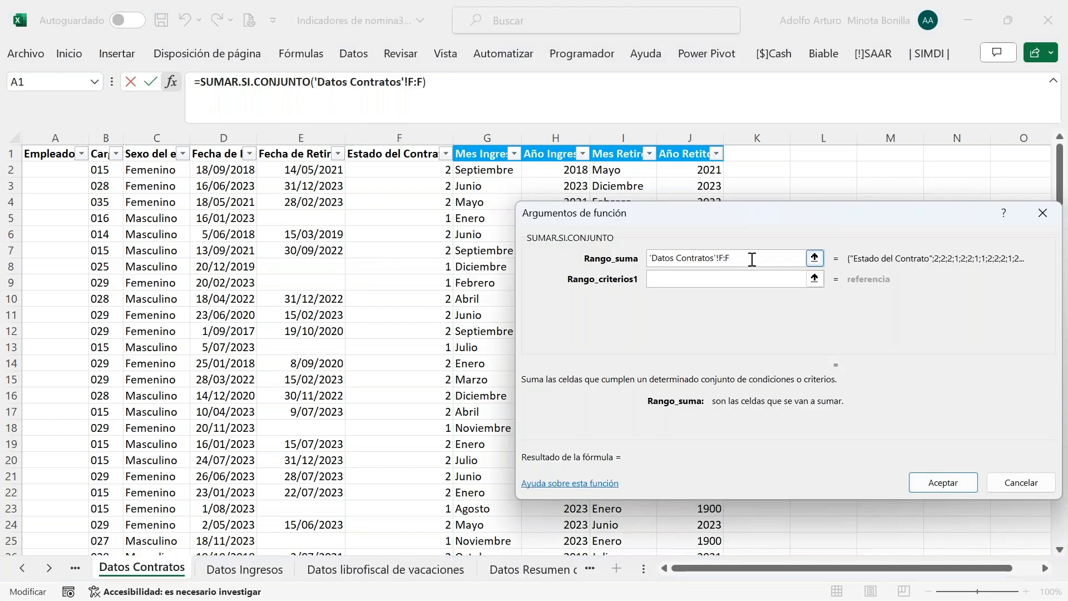
Make the sum range absolute and set criteria range 1 to Datos Contratos $F:$F with criterion 1
text(4)
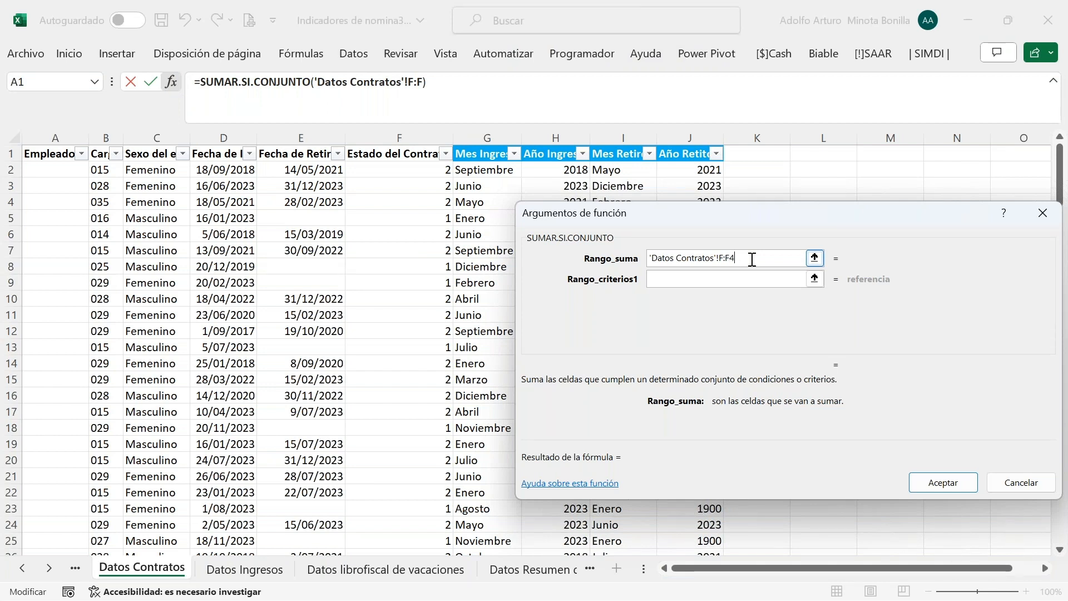
key(BackSpace)
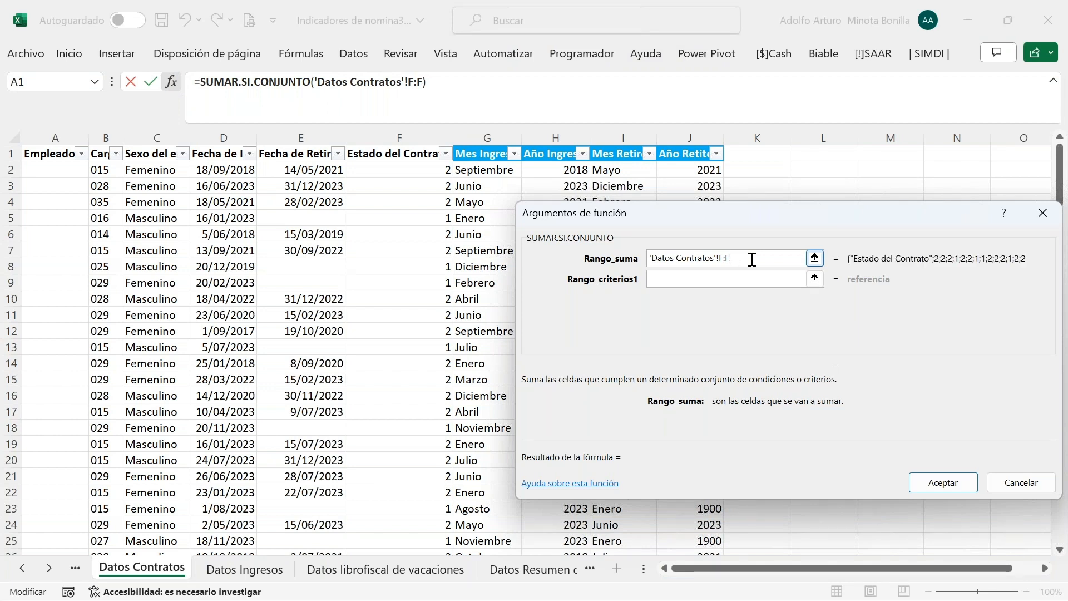
key(F4)
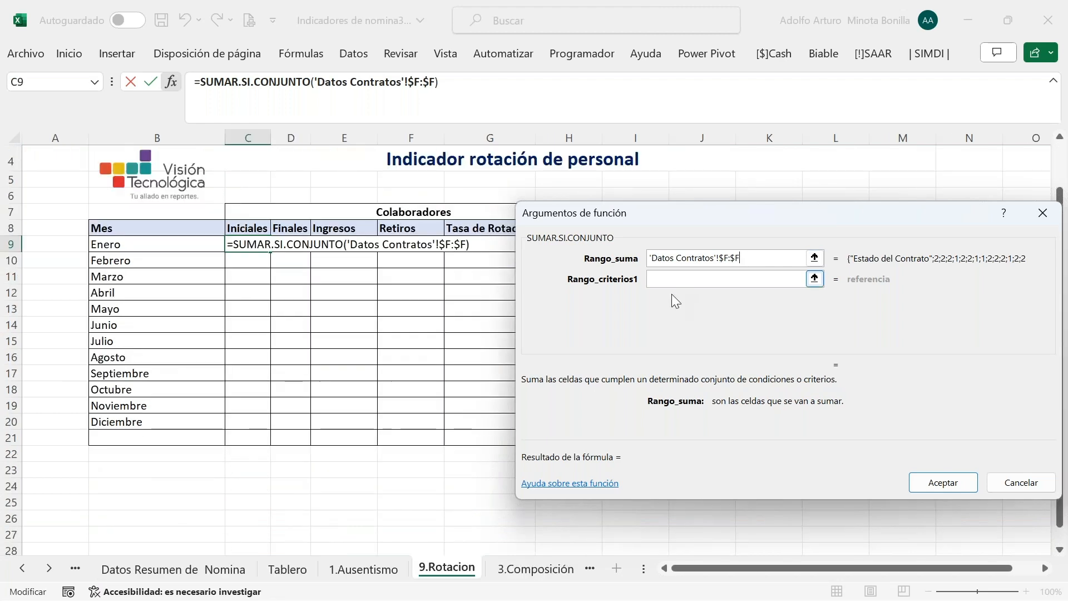
click(668, 280)
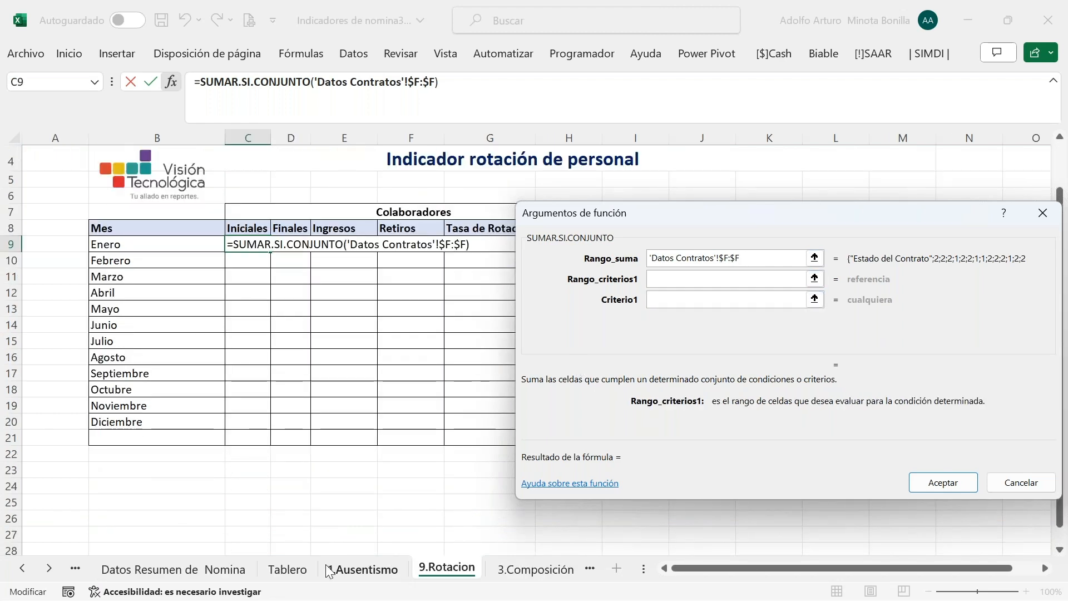
click(22, 568)
click(22, 569)
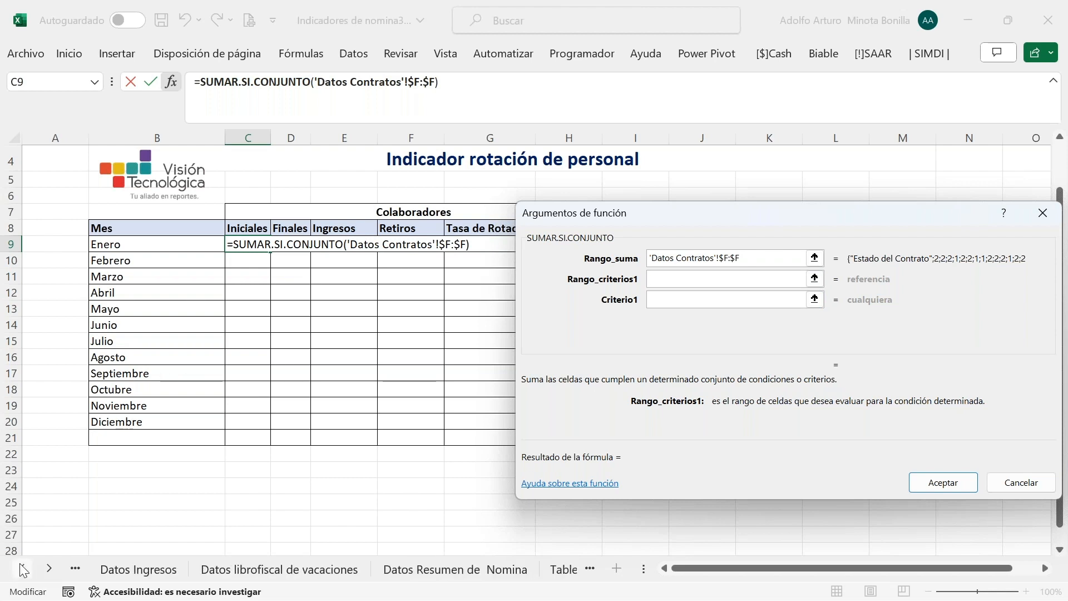
click(25, 568)
click(25, 568)
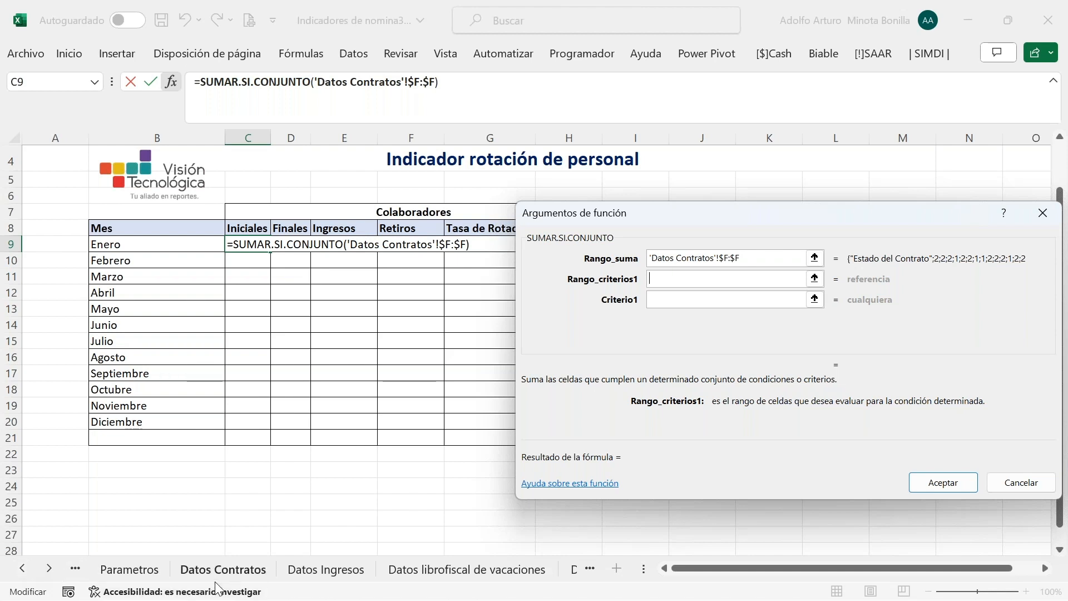
click(221, 569)
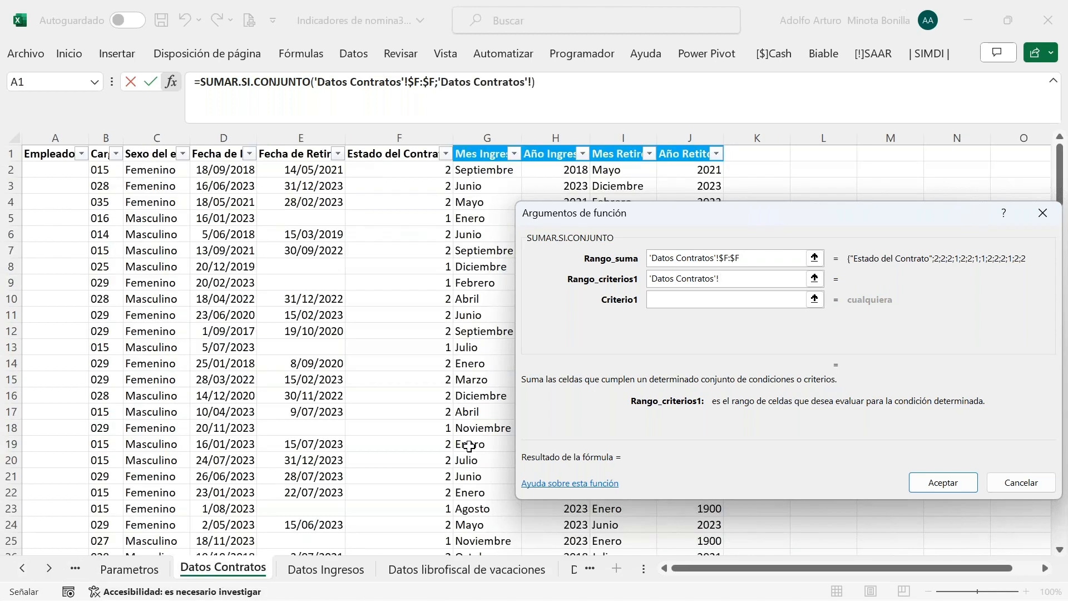
click(417, 139)
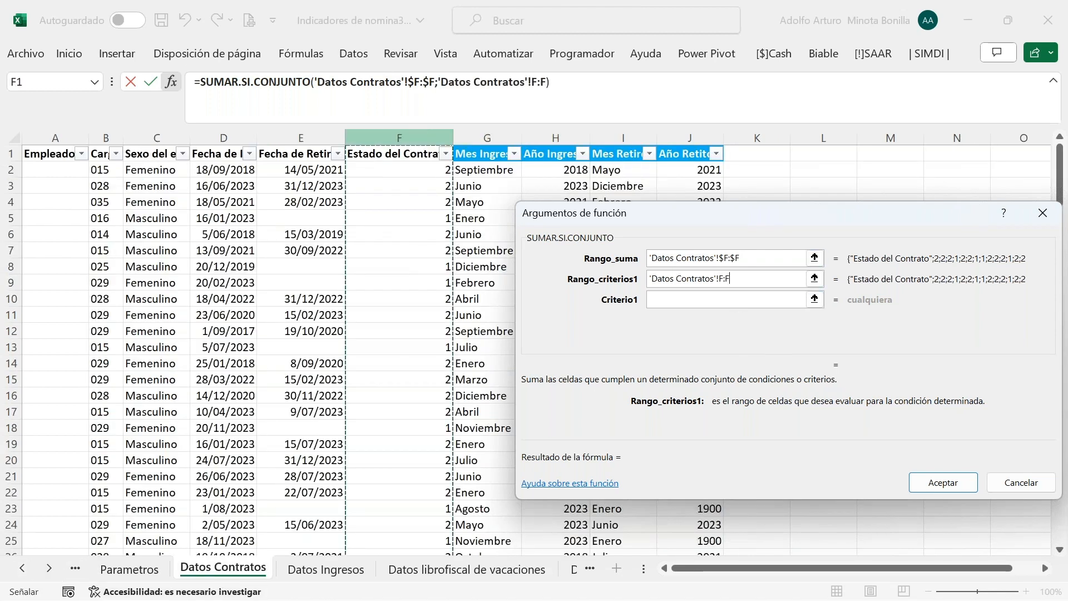
key(F4)
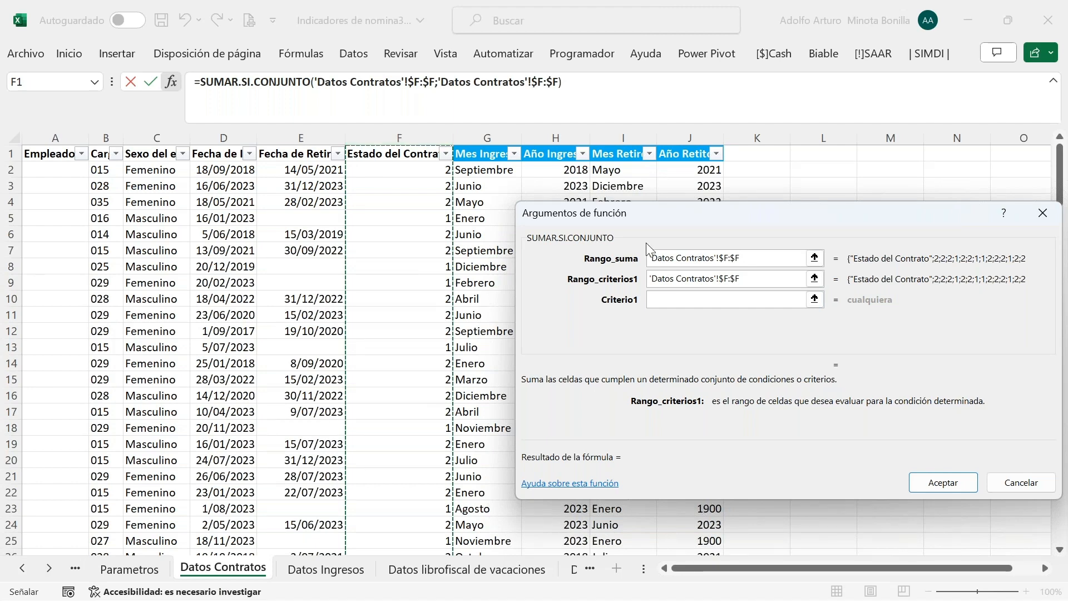
text(1)
Set criteria range 2 to 'Datos Contratos'!$D:$D, the Fecha de Ingreso column
click(683, 319)
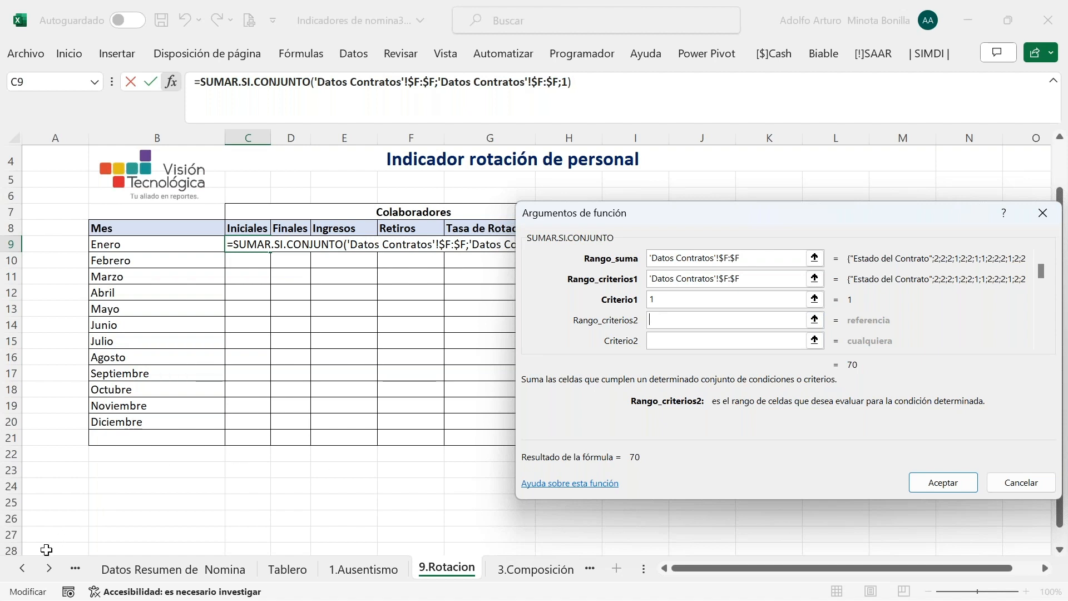
click(22, 570)
click(22, 570)
click(22, 569)
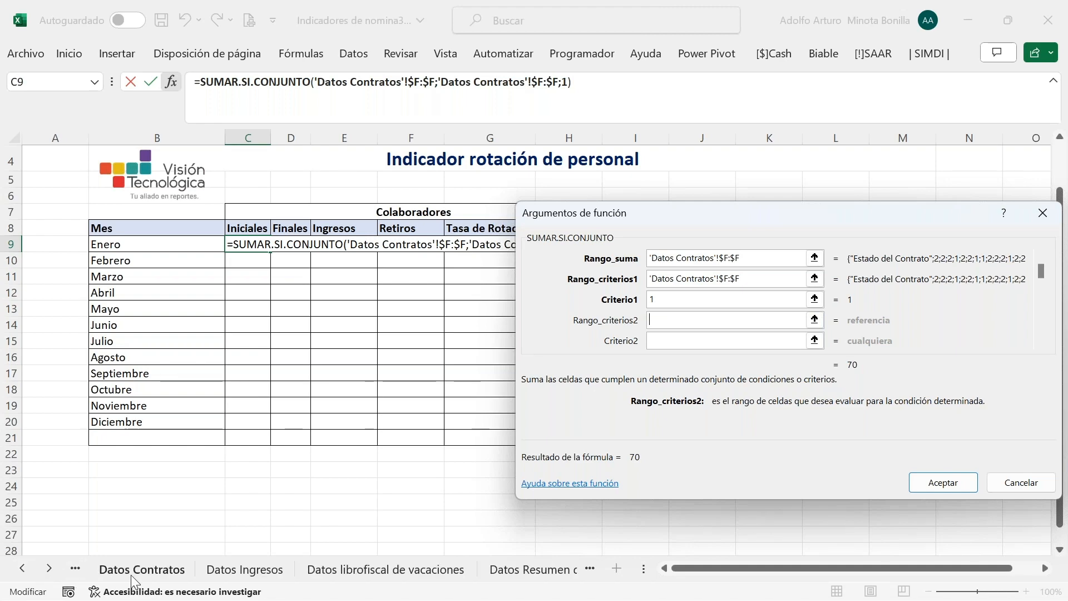
click(131, 575)
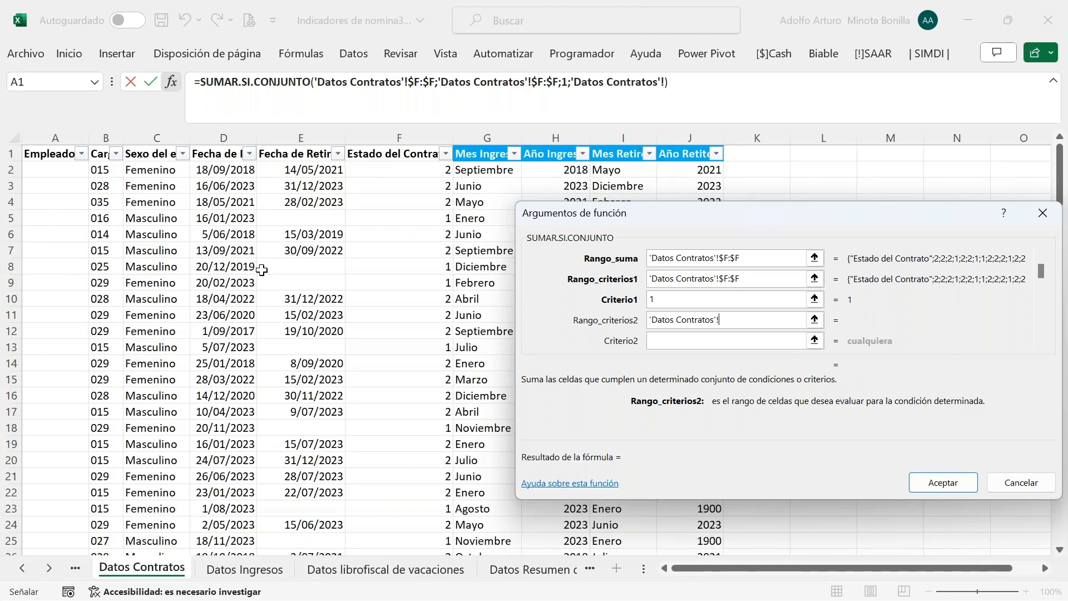
click(232, 133)
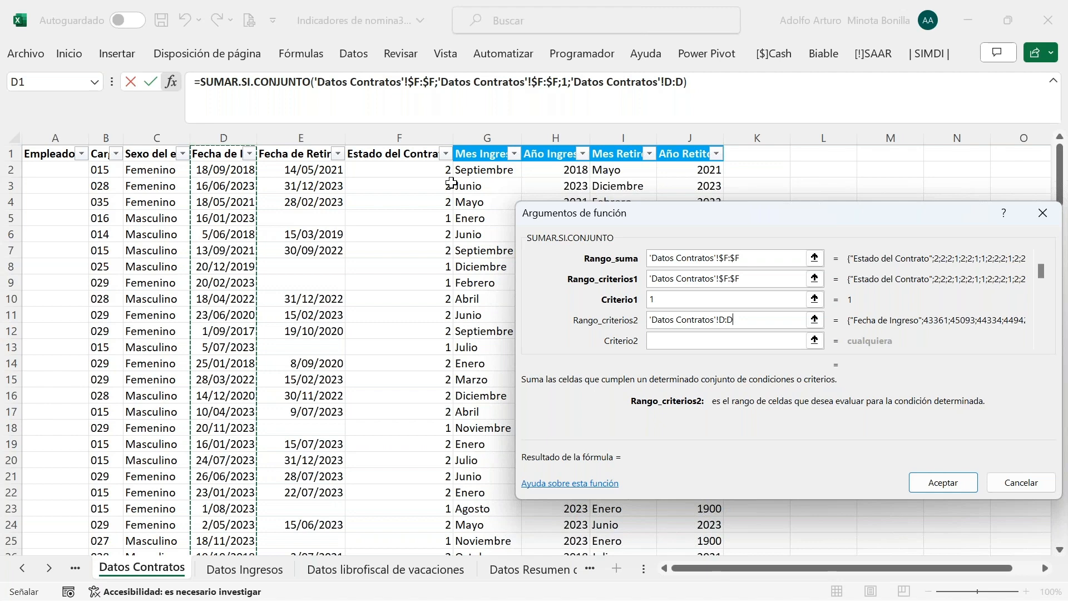
key(F4)
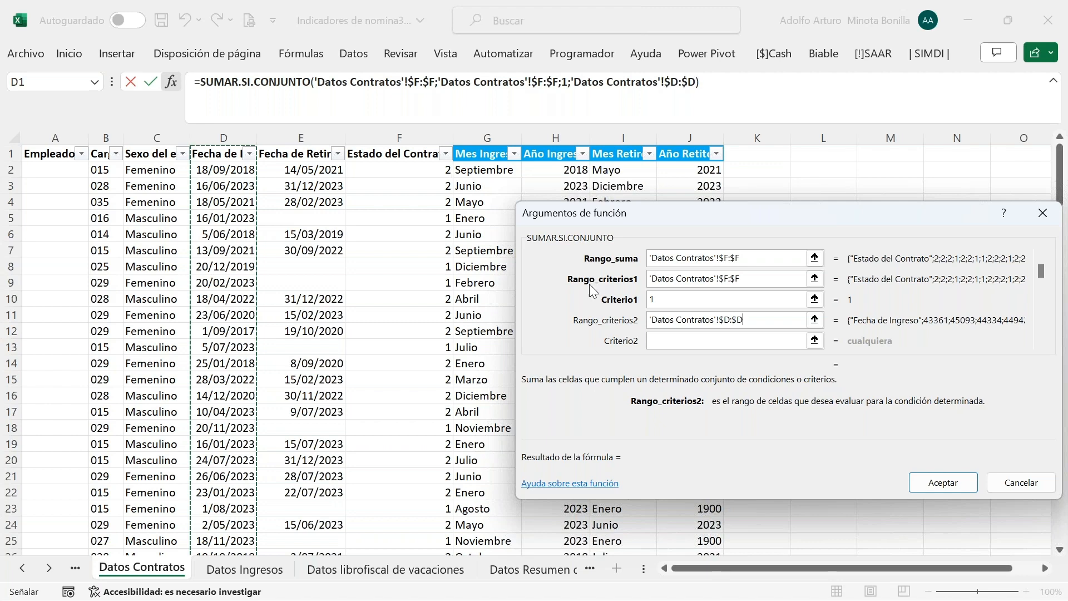
click(679, 338)
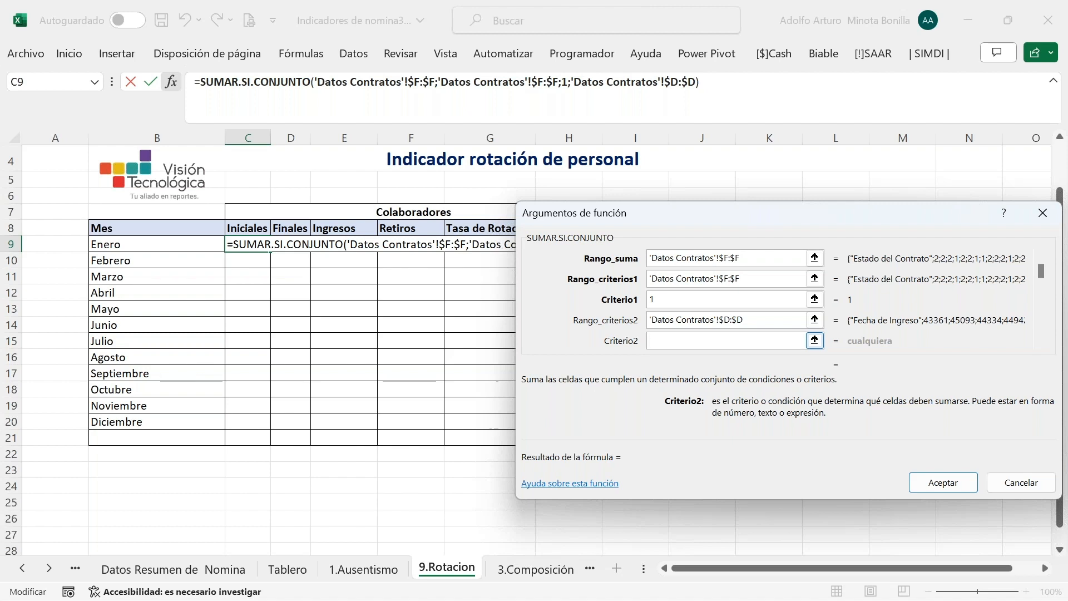
Enter criterion 2 as "<"&Parametros!$D$9 and accept, so C9 shows 40
text("<"&)
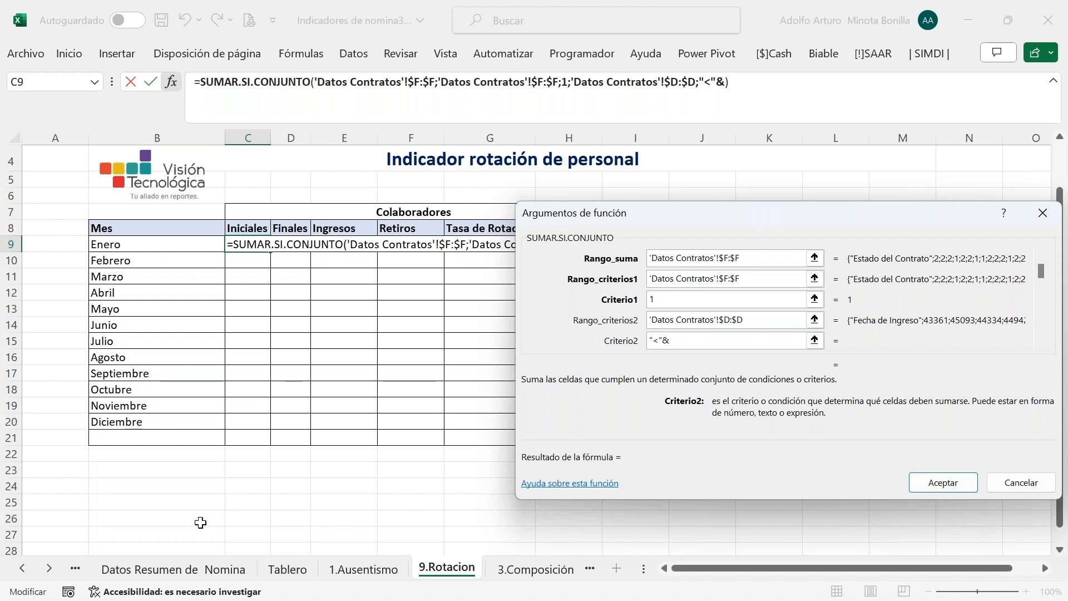
click(22, 569)
click(23, 569)
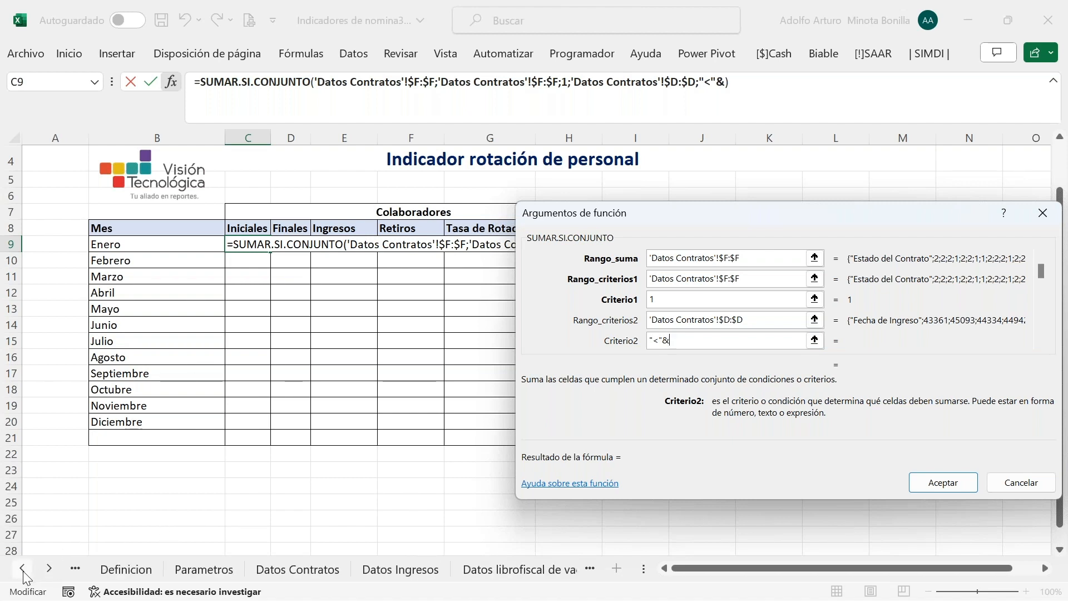
click(197, 573)
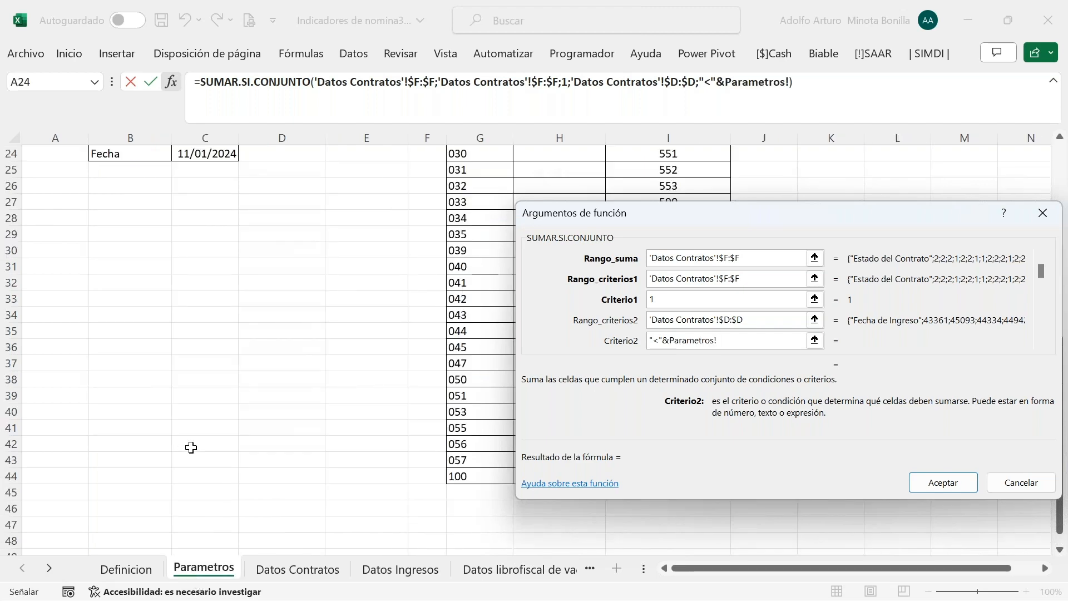
scroll(288, 413, up, 3)
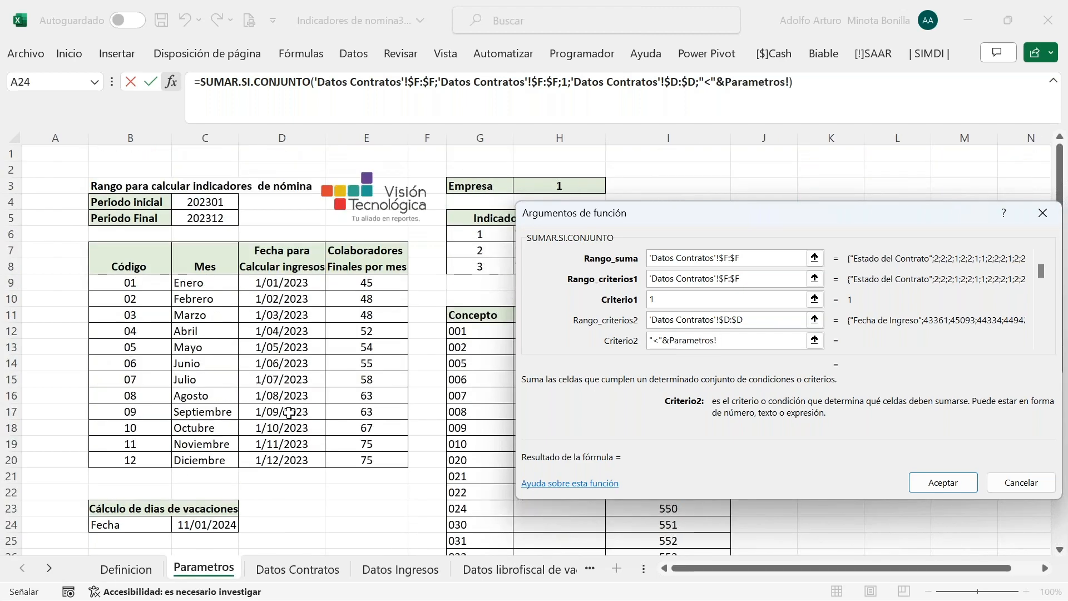
click(288, 280)
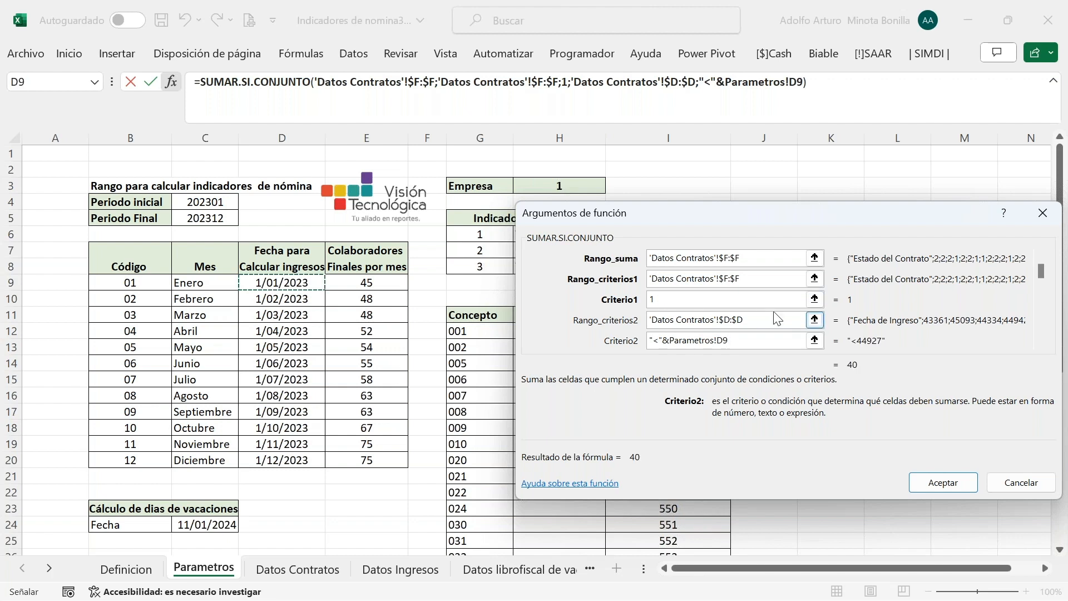
drag(688, 219, 591, 209)
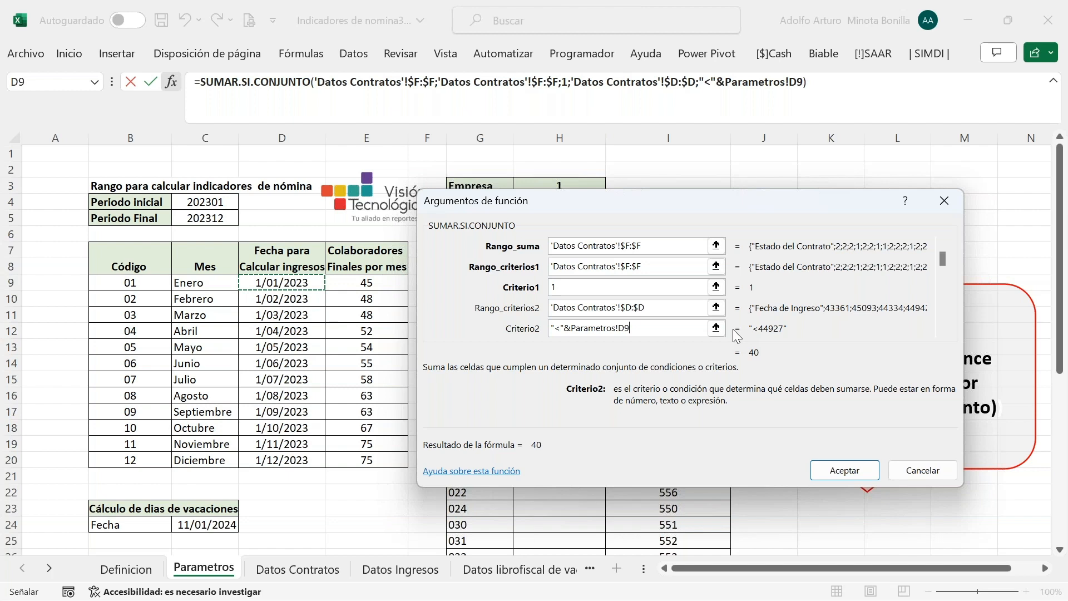
key(F4)
key(F4)
key(F4)
key(F4)
key(Return)
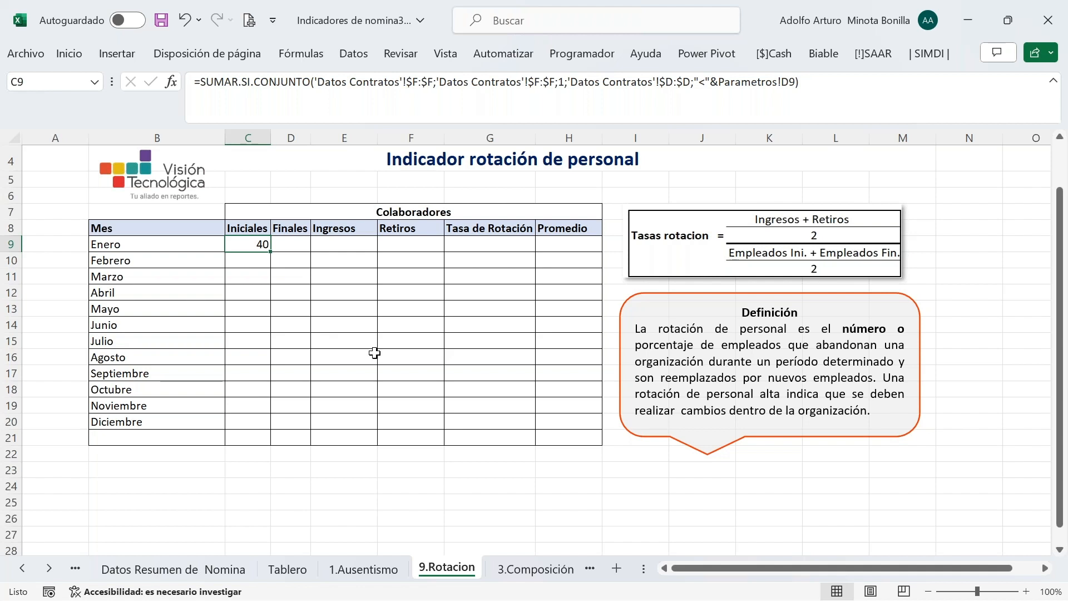
In Enero's Finales cell D9, start SUMAR.SI.CONJUNTO summing 'Datos Contratos'!$F:$F
click(294, 243)
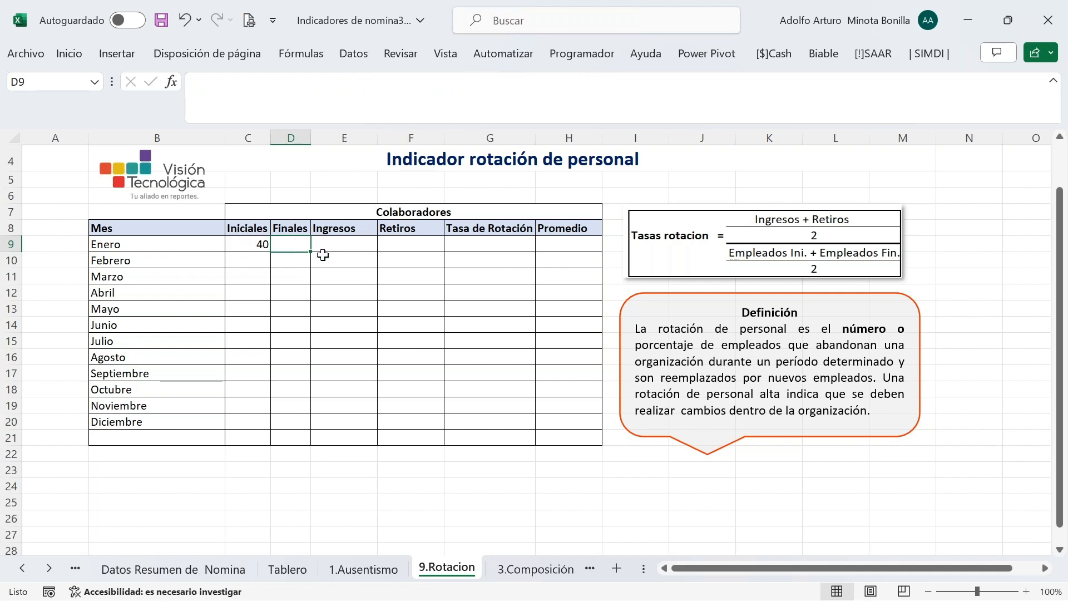
click(249, 242)
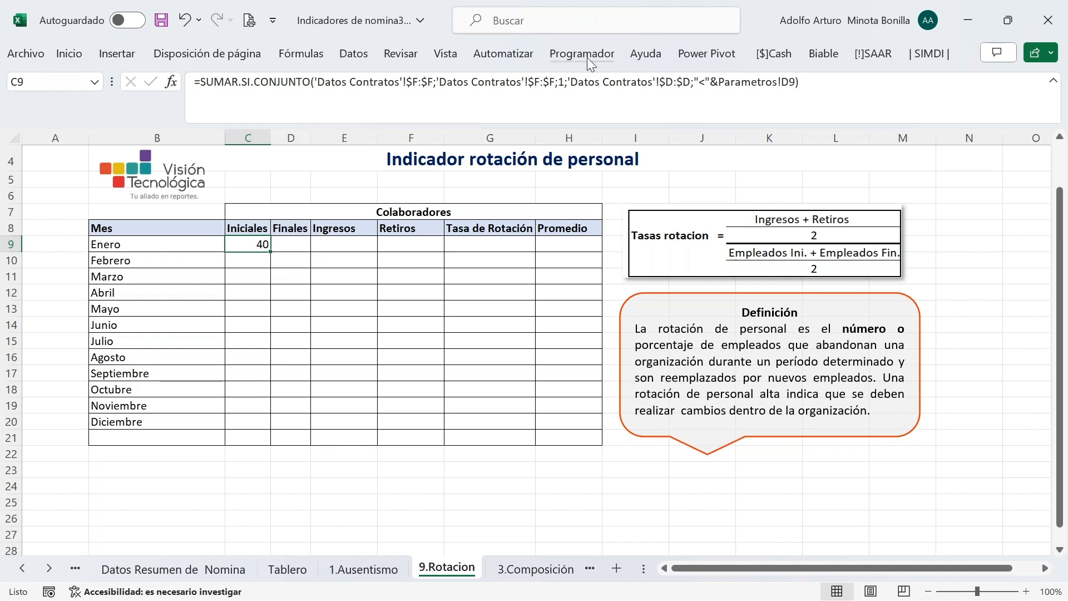
click(294, 247)
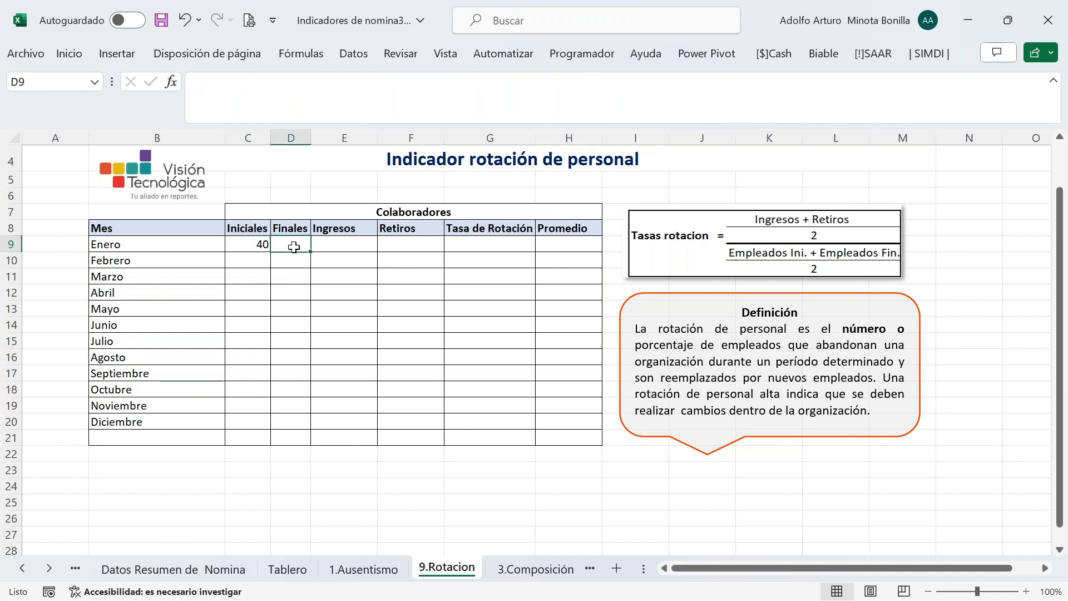
text(=)
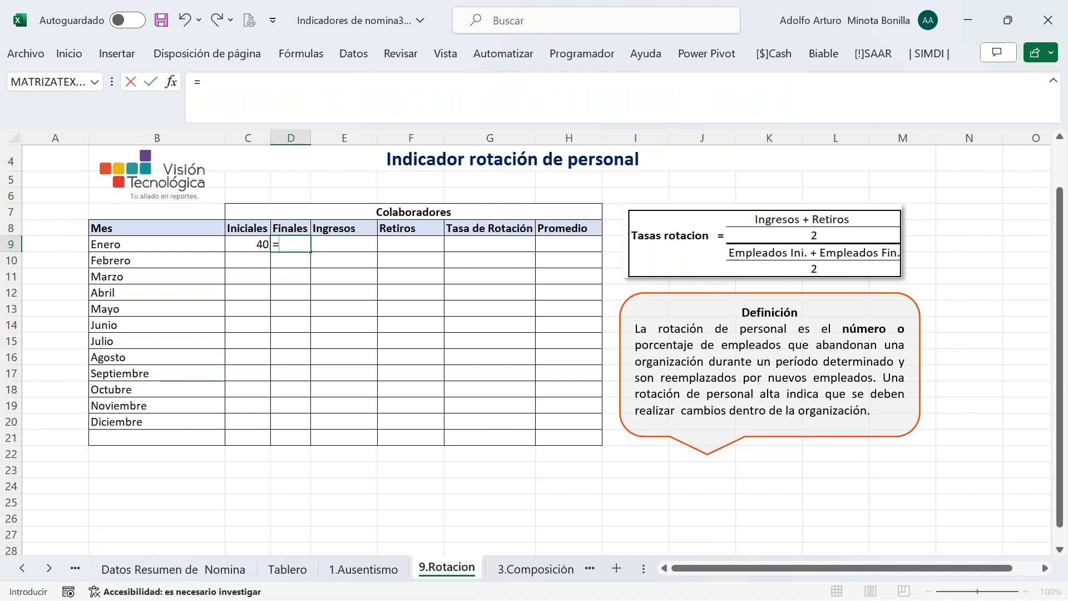
text(sumar)
key(Down)
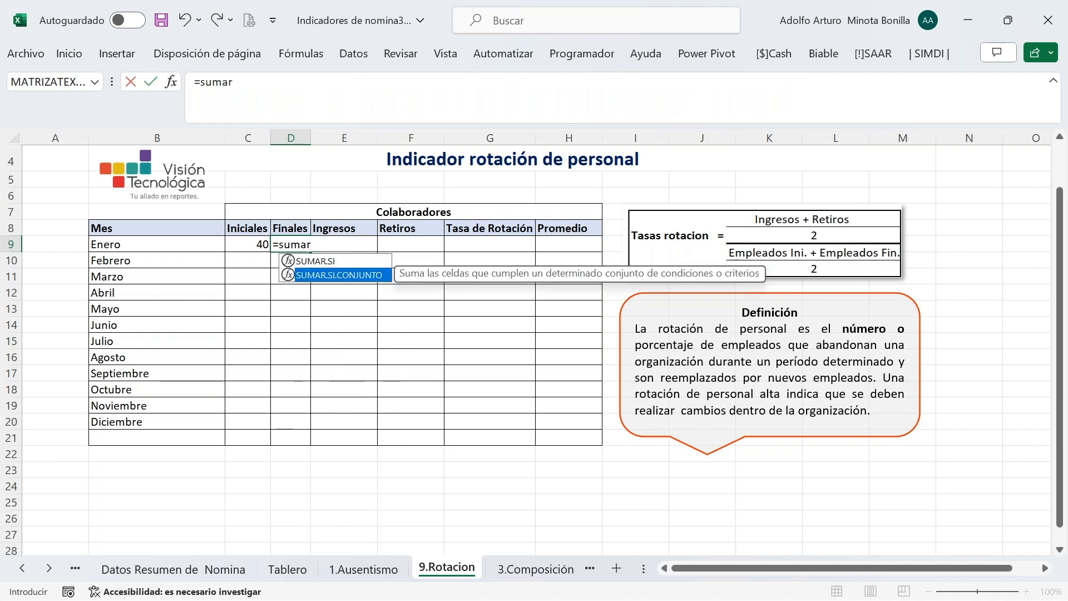
key(Tab)
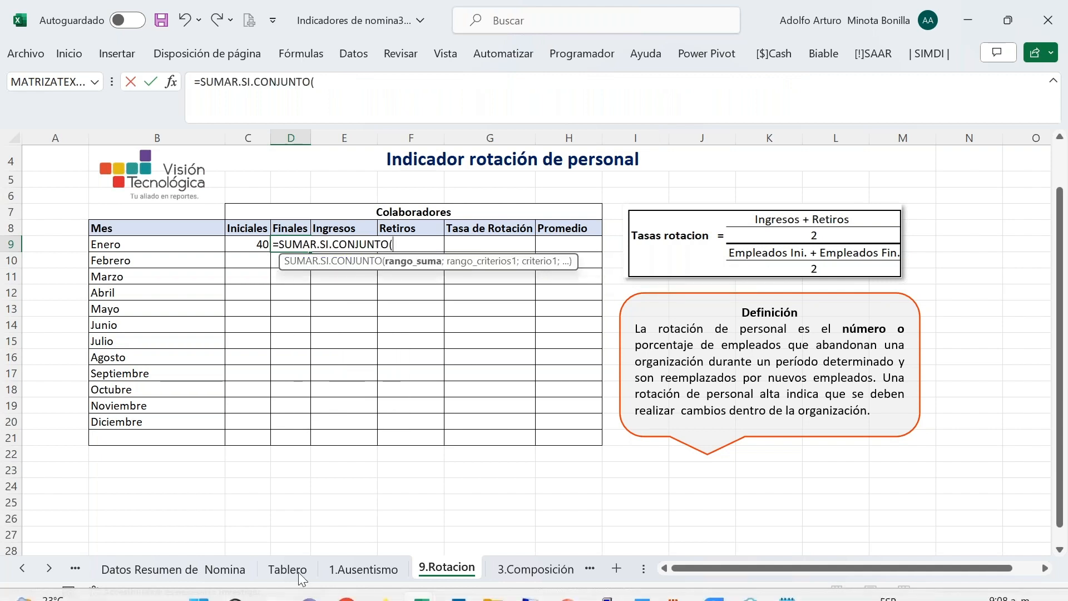
click(23, 568)
click(22, 568)
click(22, 568)
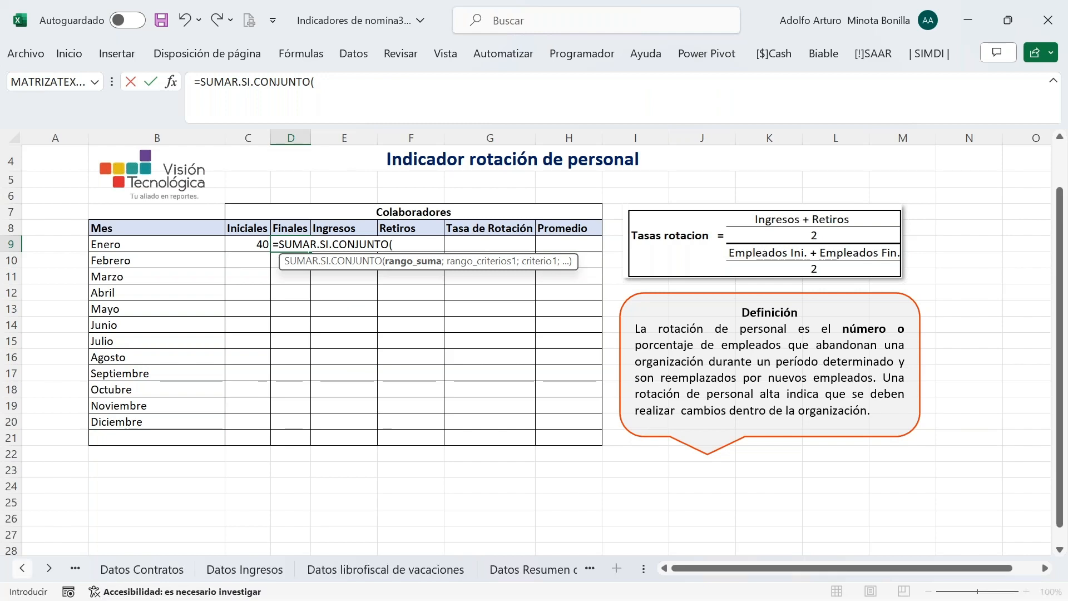
click(130, 568)
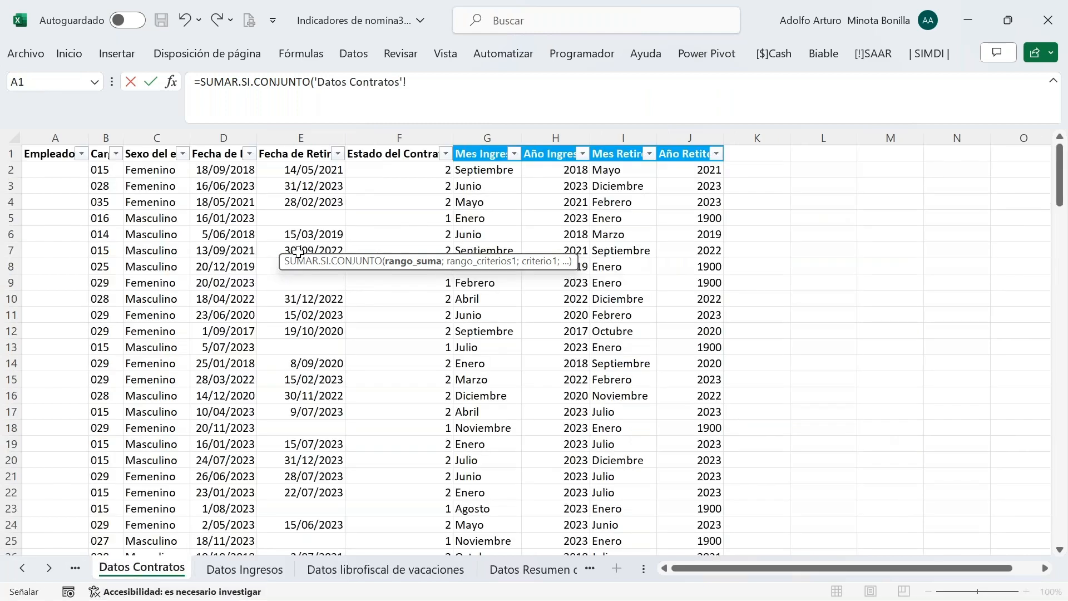
click(407, 136)
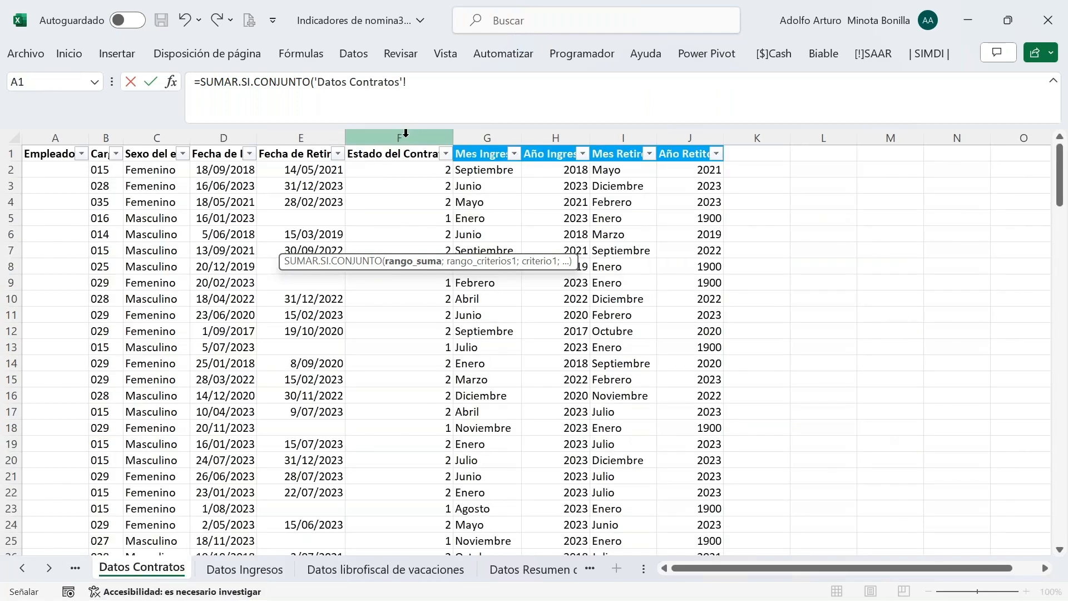
click(435, 84)
key(F4)
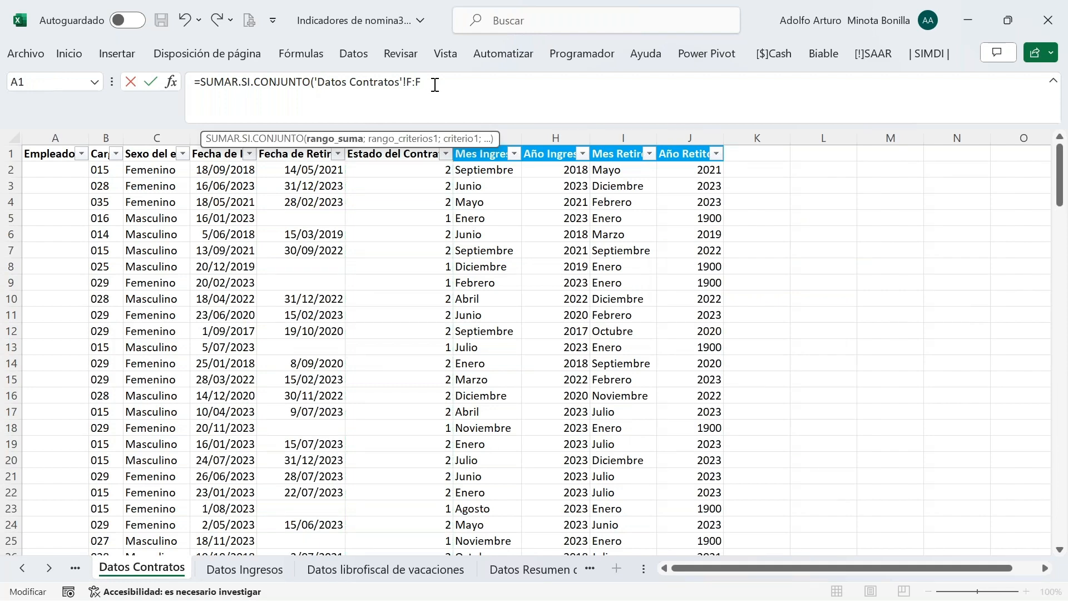
text(;)
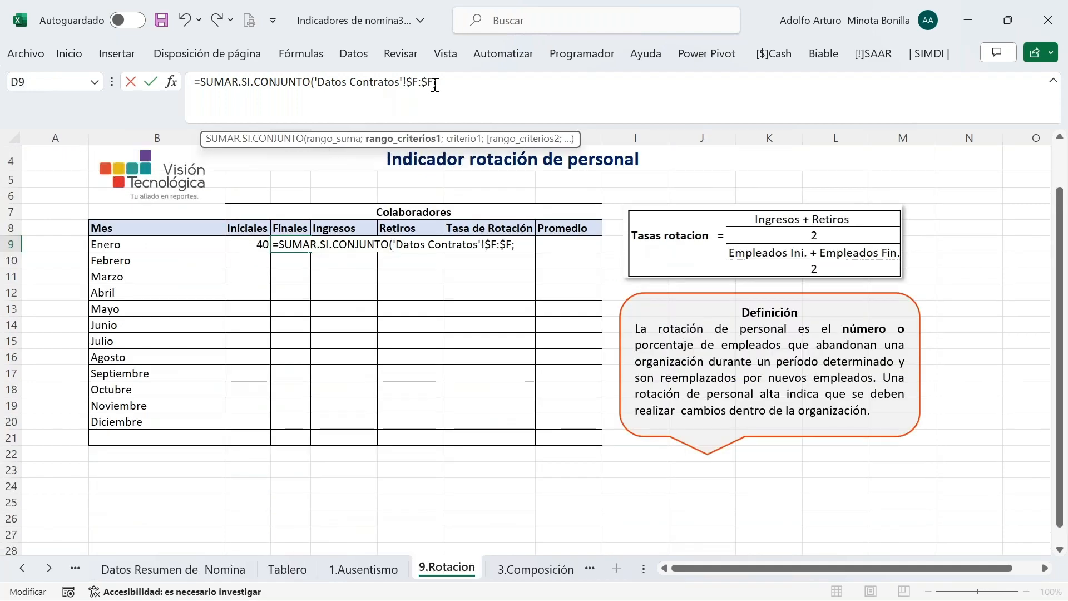
click(175, 82)
Set criteria range 1 to column F with criterion 1, and criteria range 2 to $D:$D
click(600, 266)
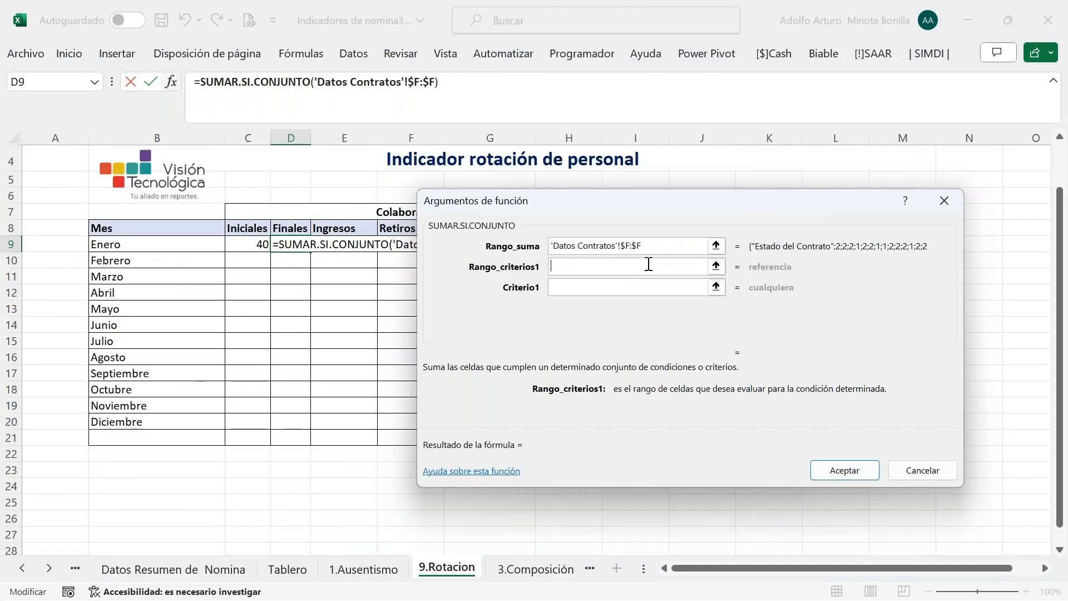
click(660, 245)
key(ctrl+c)
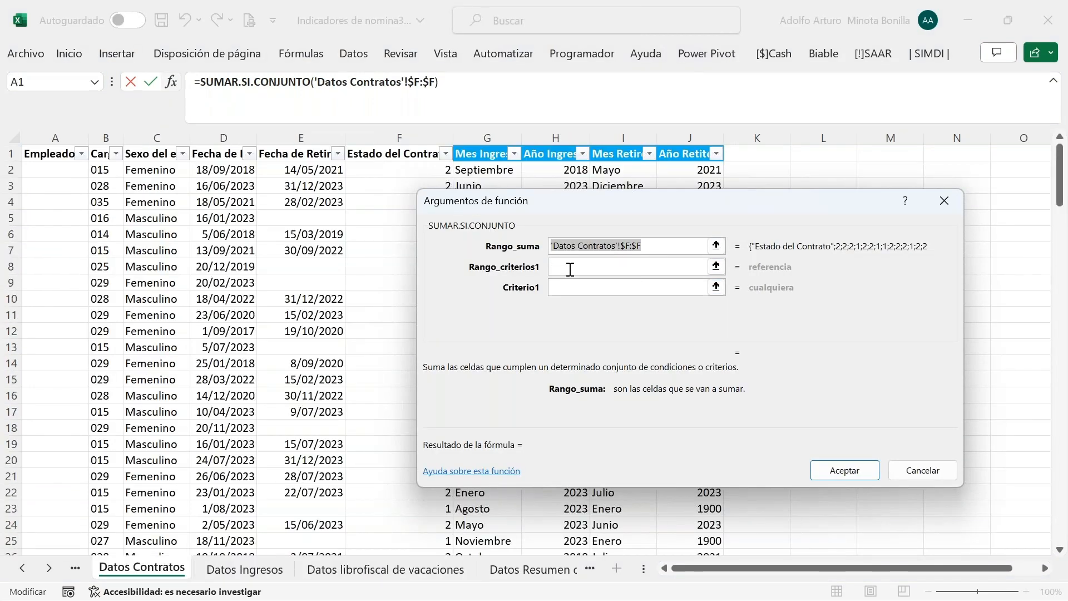
click(576, 266)
key(ctrl+v)
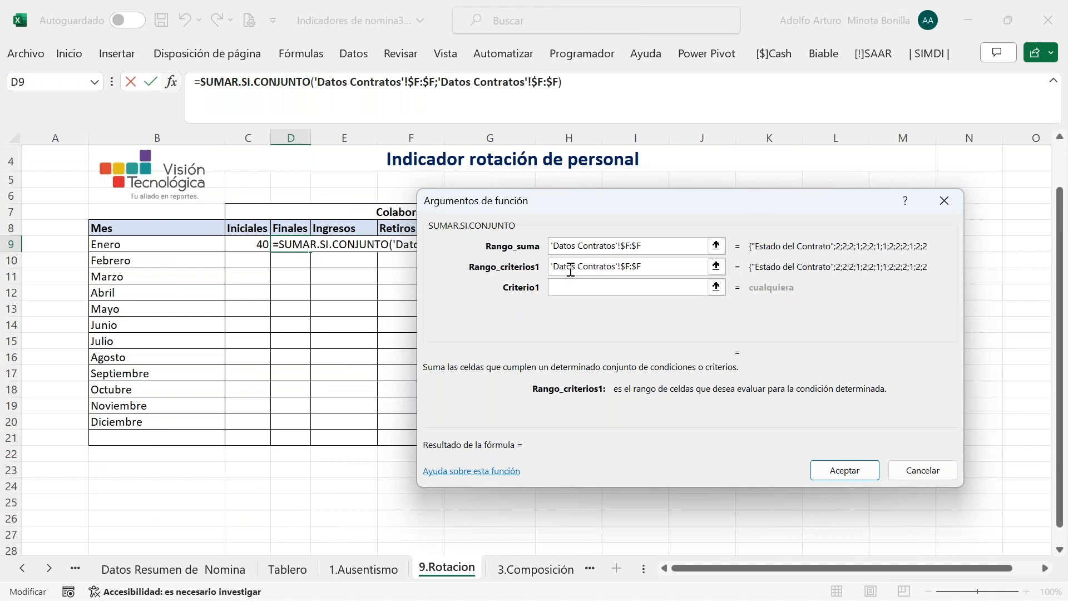
click(565, 286)
text(1)
key(Tab)
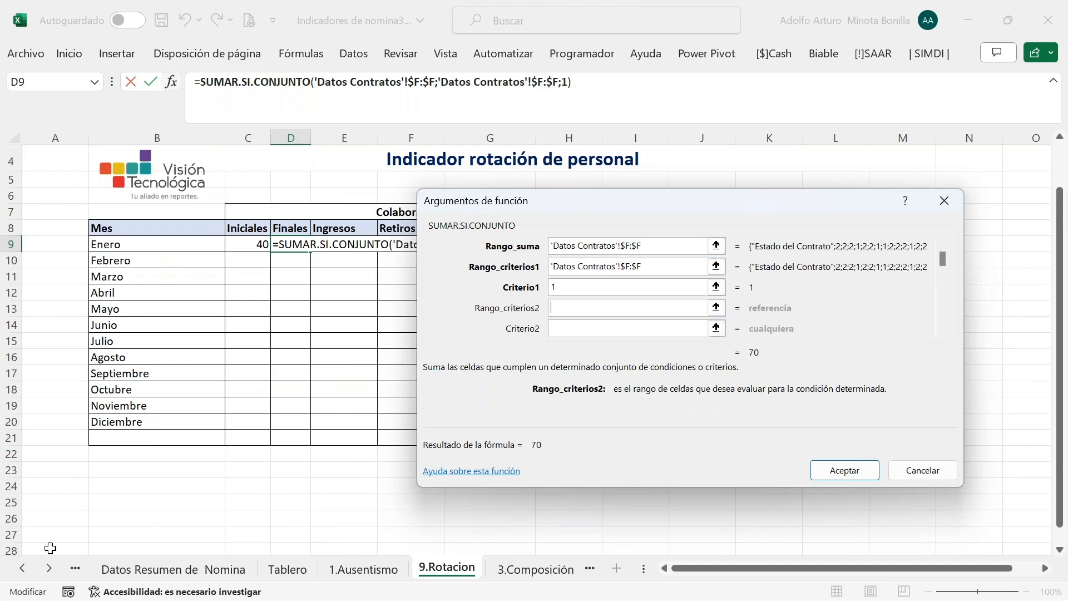
click(22, 568)
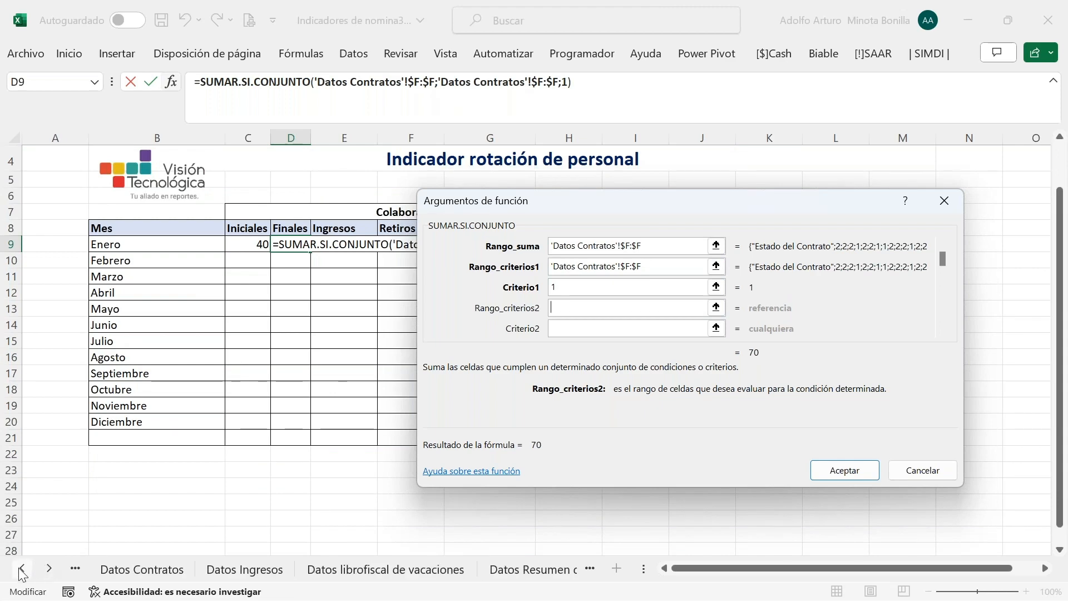
click(149, 573)
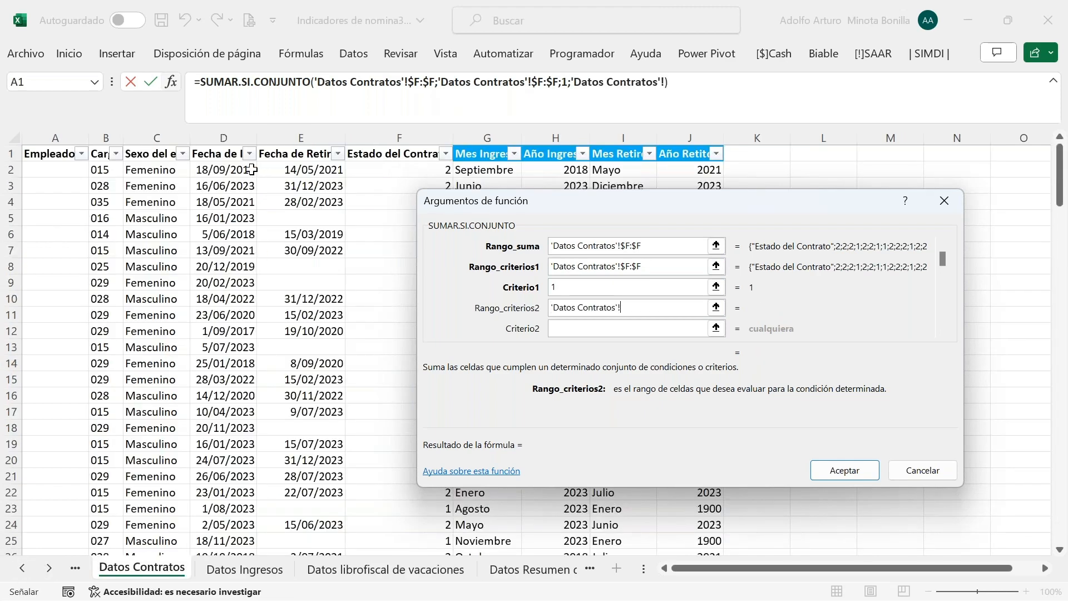
click(239, 138)
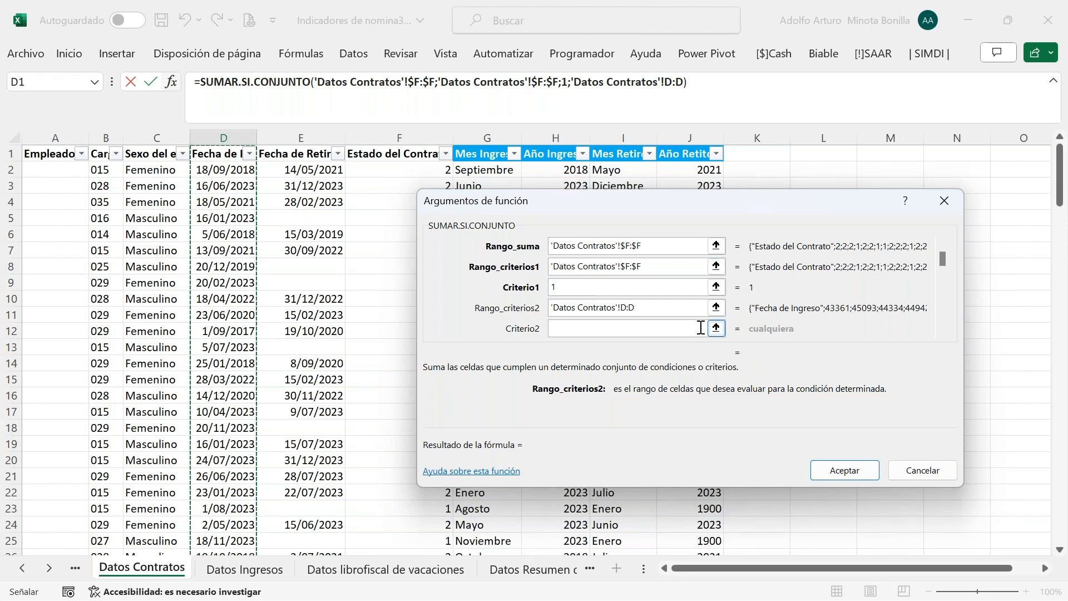
key(F4)
click(644, 332)
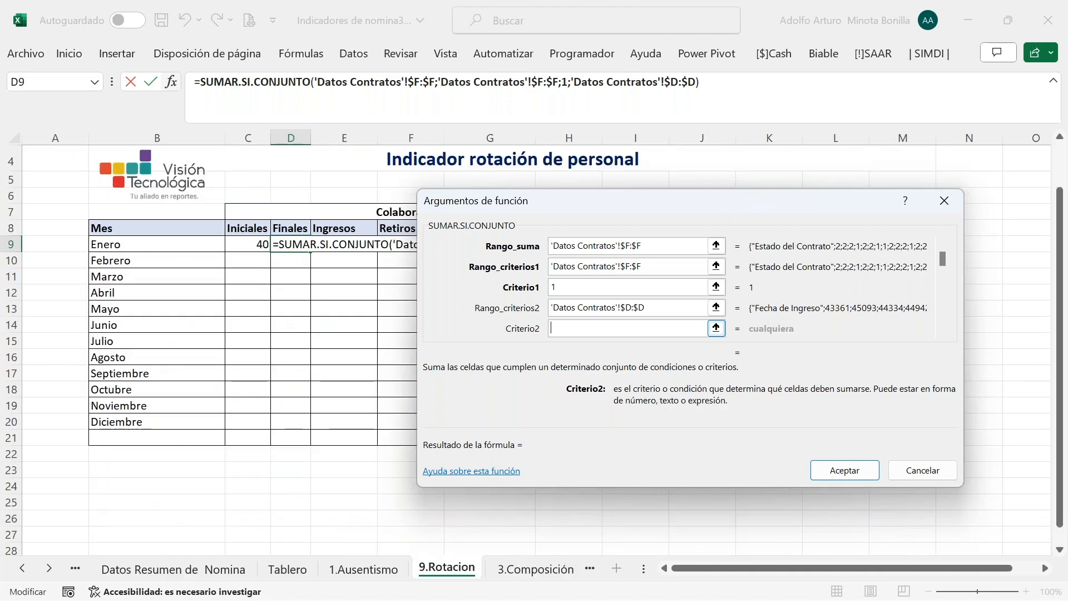
Set criterion 2 to "<="&fin.mes(Parametros!D9;0) and accept, previewing 43
text(<)
key(BackSpace)
text(")
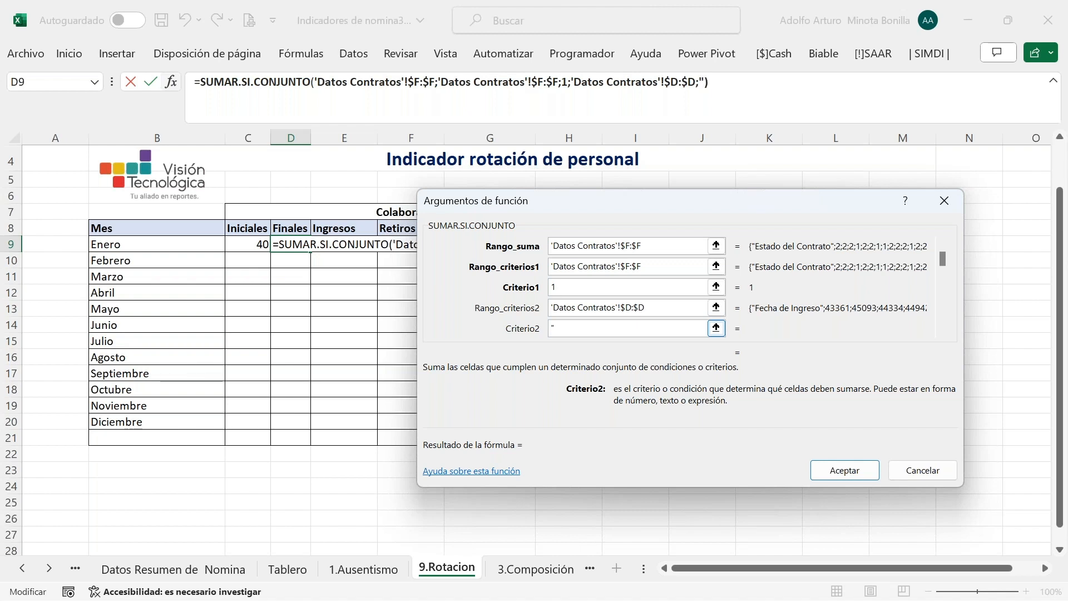
text(<")
key(BackSpace)
text(="&fin.m)
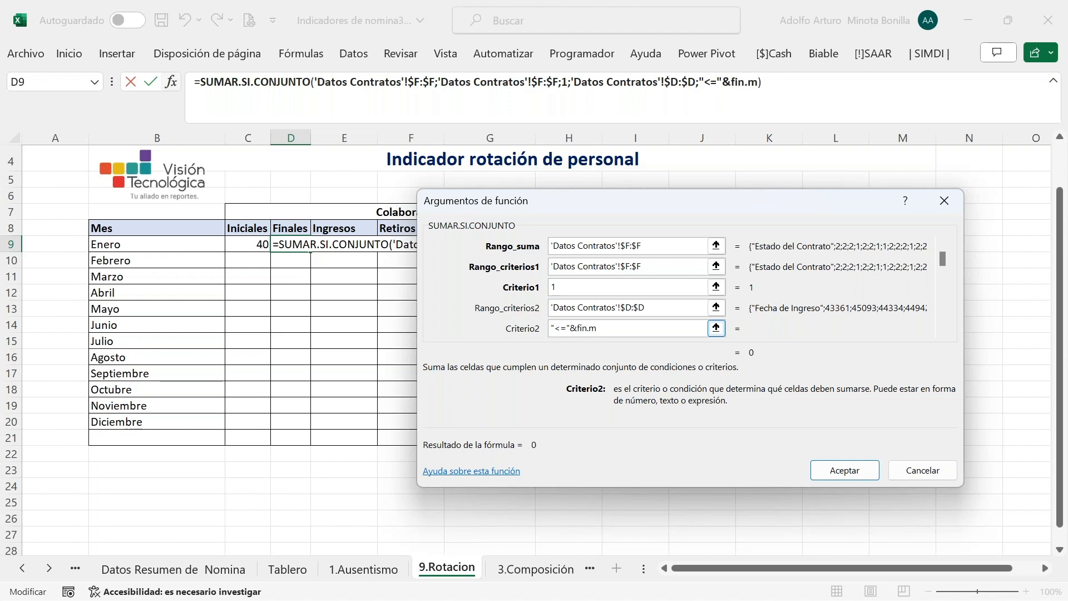
text(es()
click(22, 567)
click(21, 567)
click(22, 568)
click(22, 568)
click(21, 567)
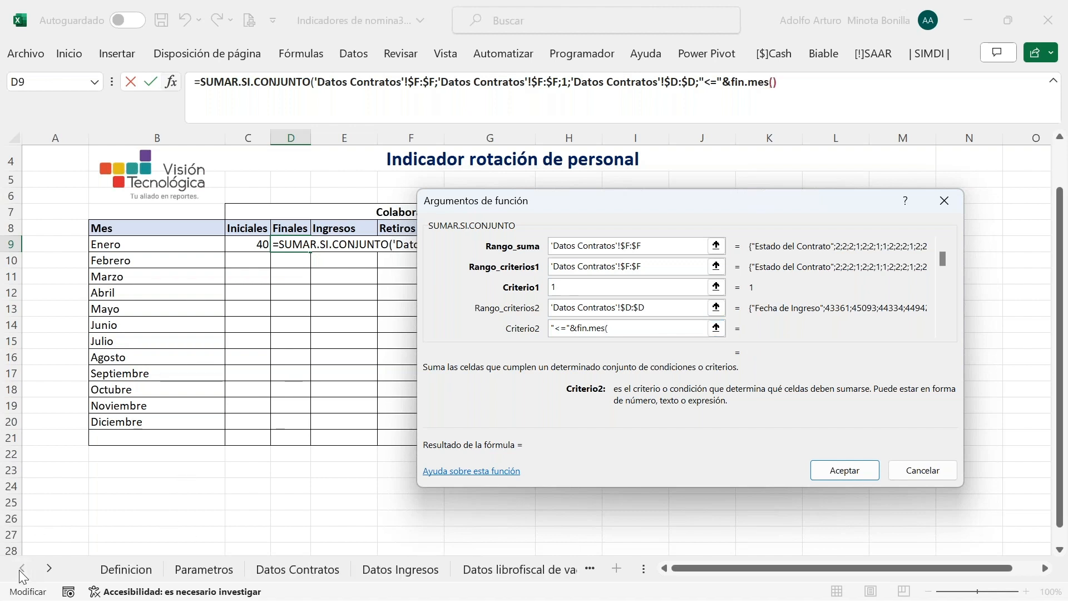
click(191, 577)
click(300, 283)
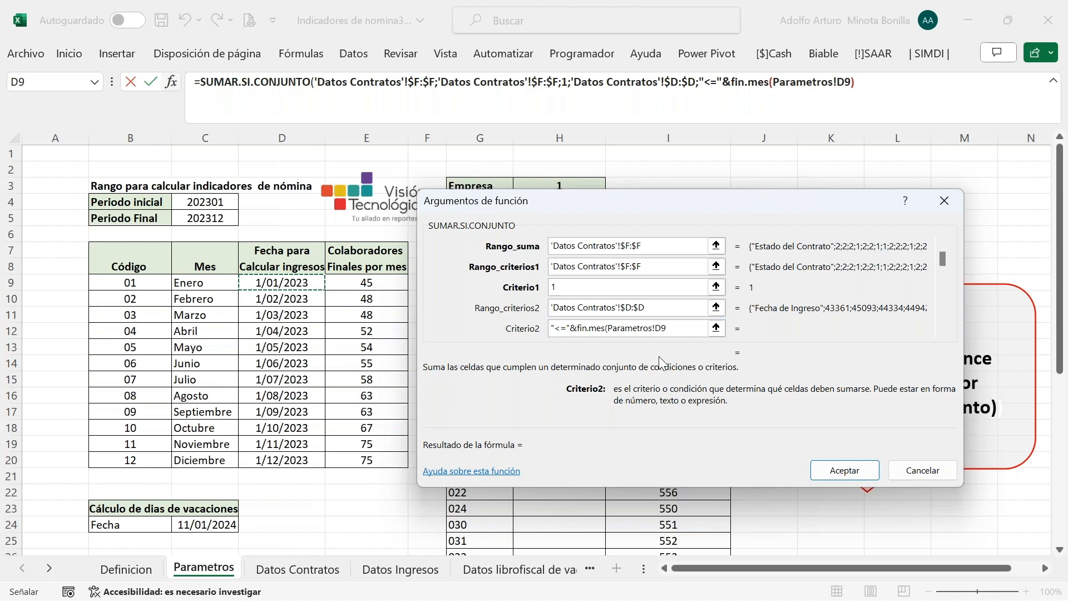
text(;0))
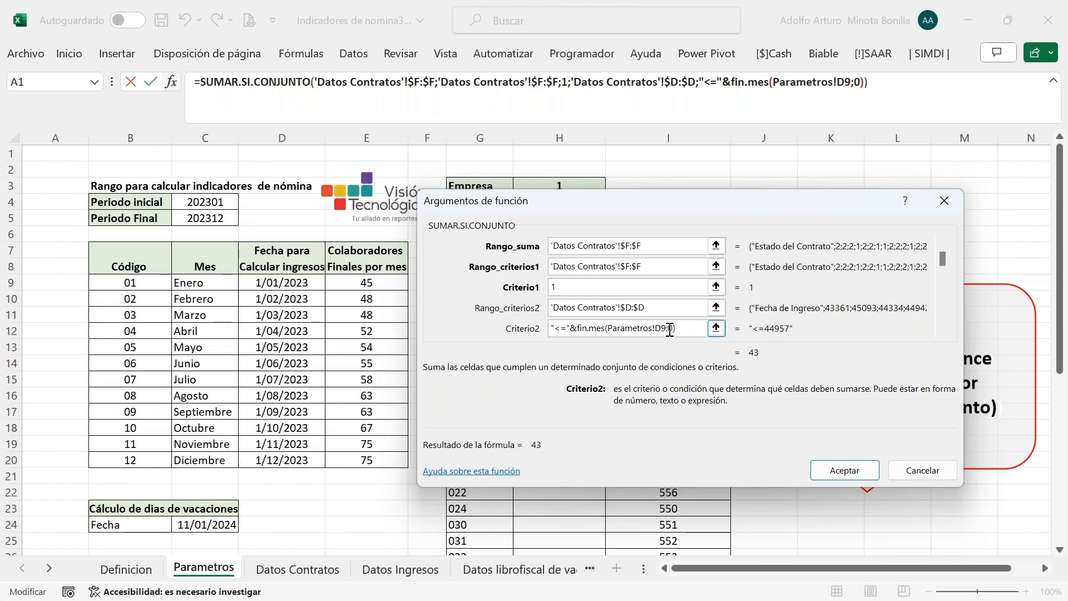
click(843, 470)
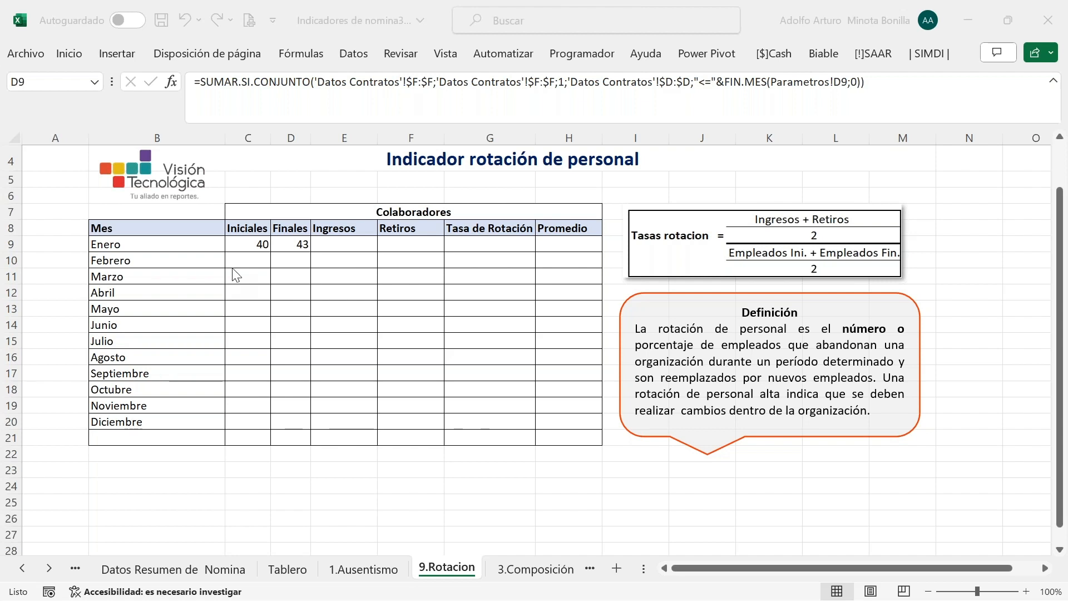
click(349, 242)
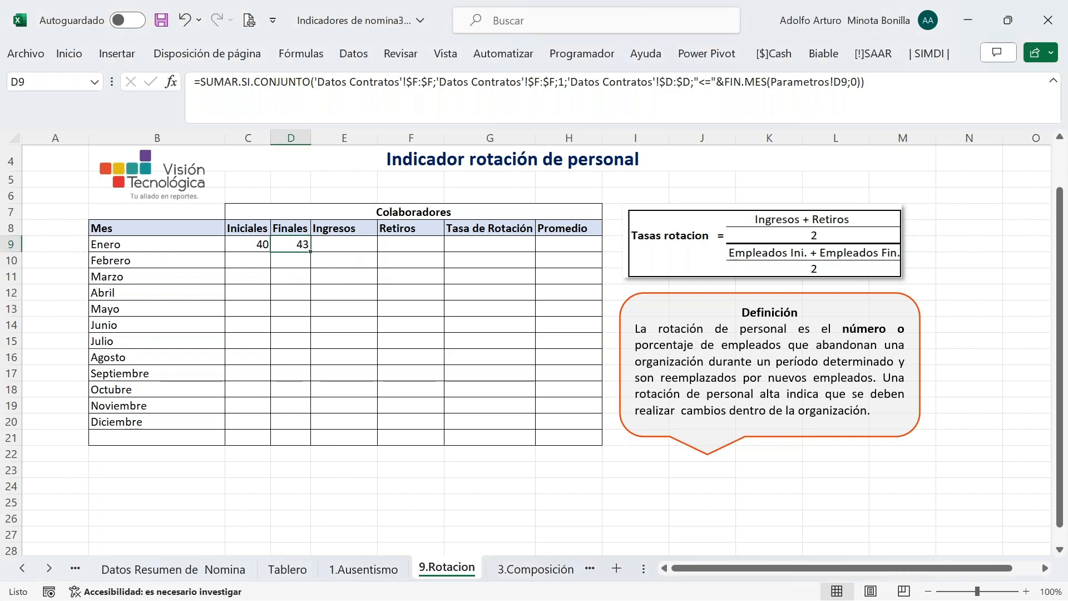
click(432, 238)
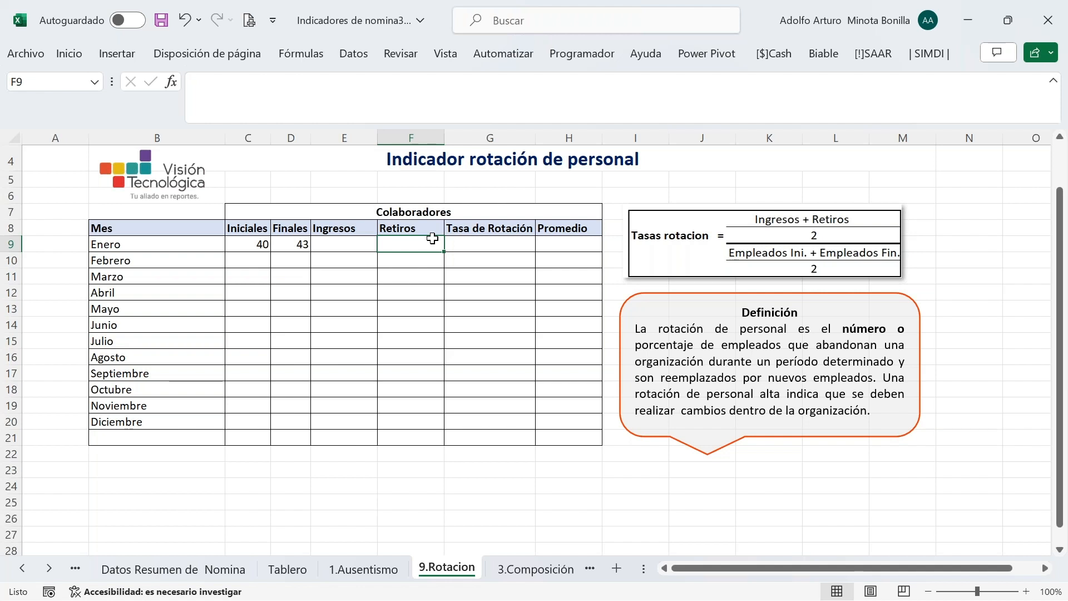
Begin a CONTAR.SI.CONJUNTO in E9 with range 'Datos Contratos'!$H:$H and criterion 2023
click(354, 247)
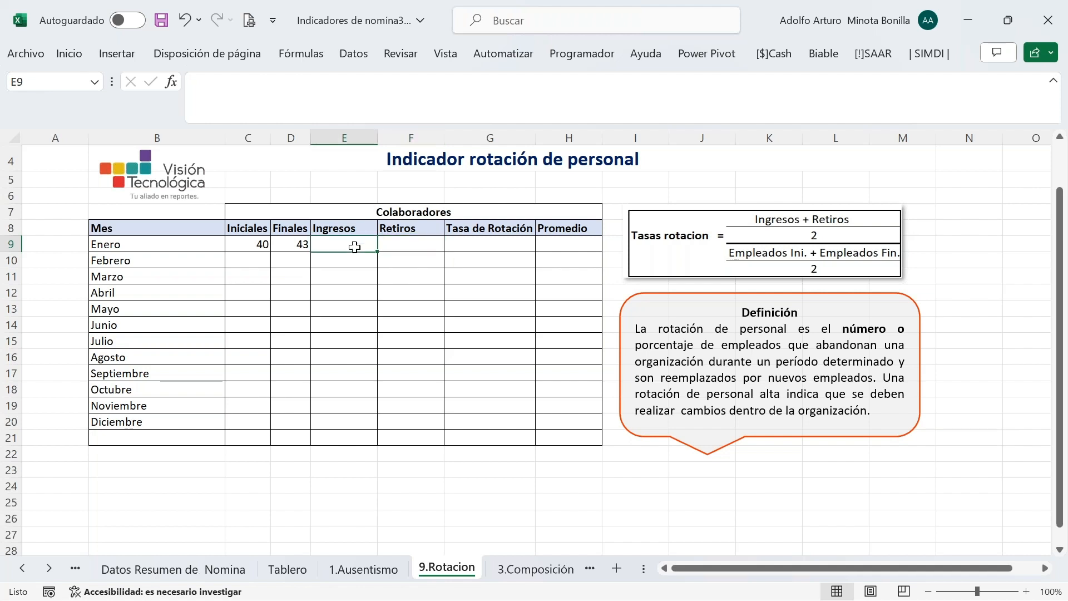
text(=)
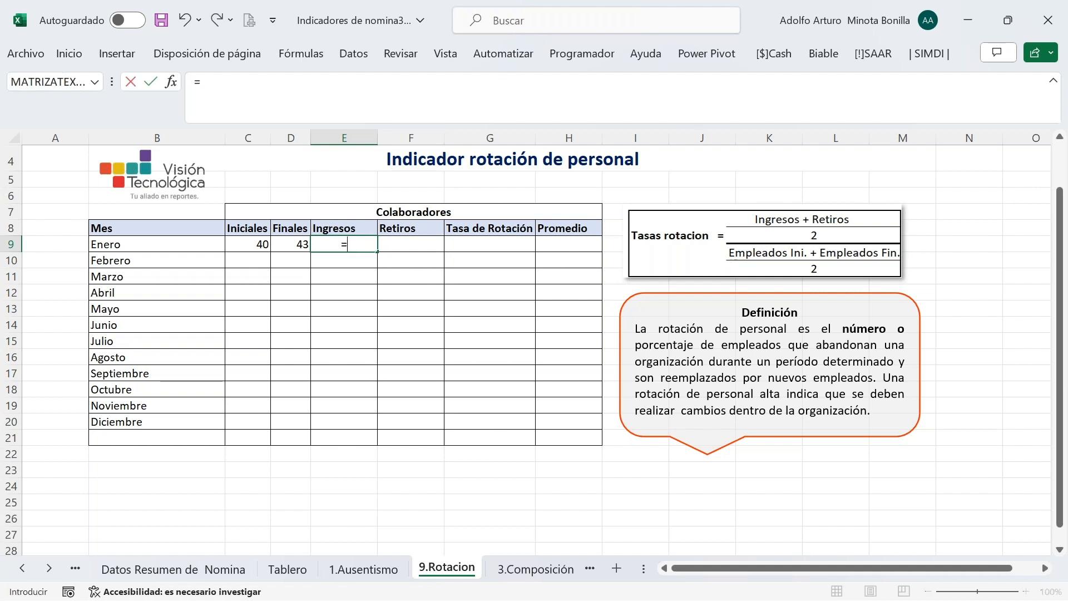
text(conta)
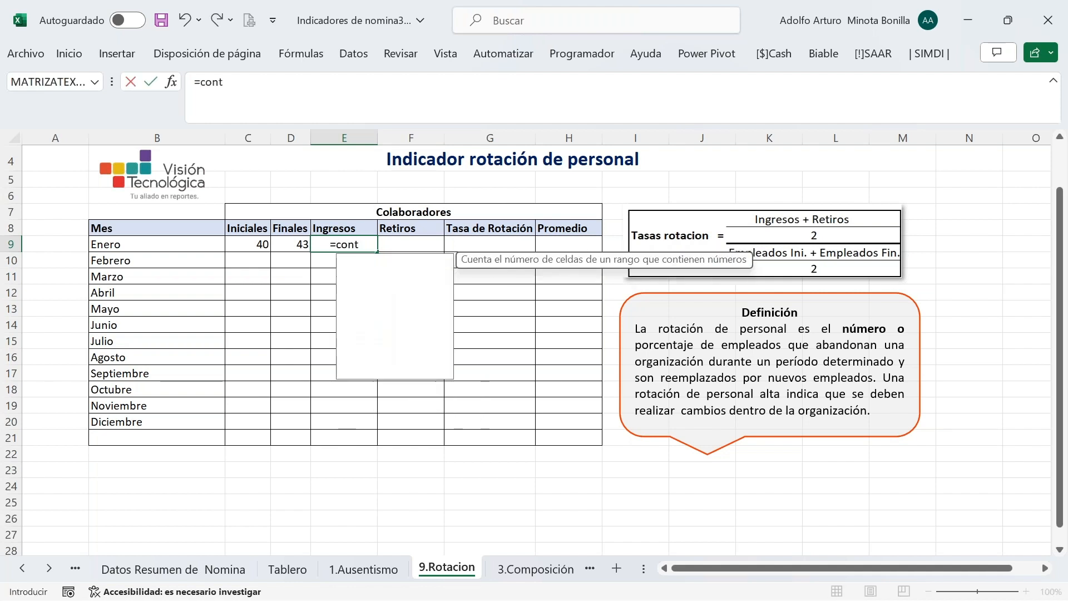
key(Down)
key(Down)
key(Down)
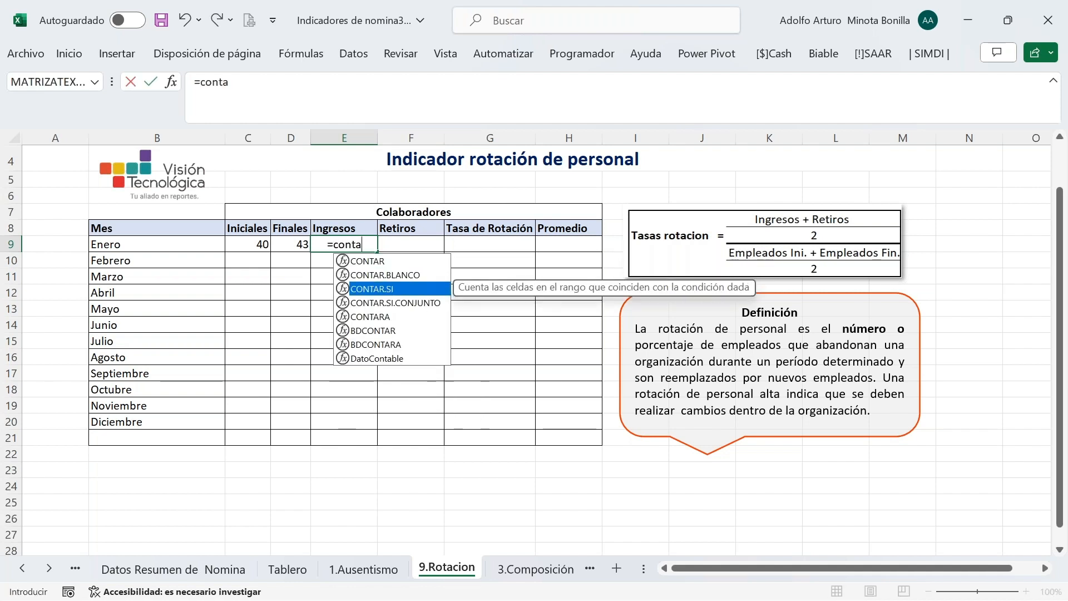
key(Tab)
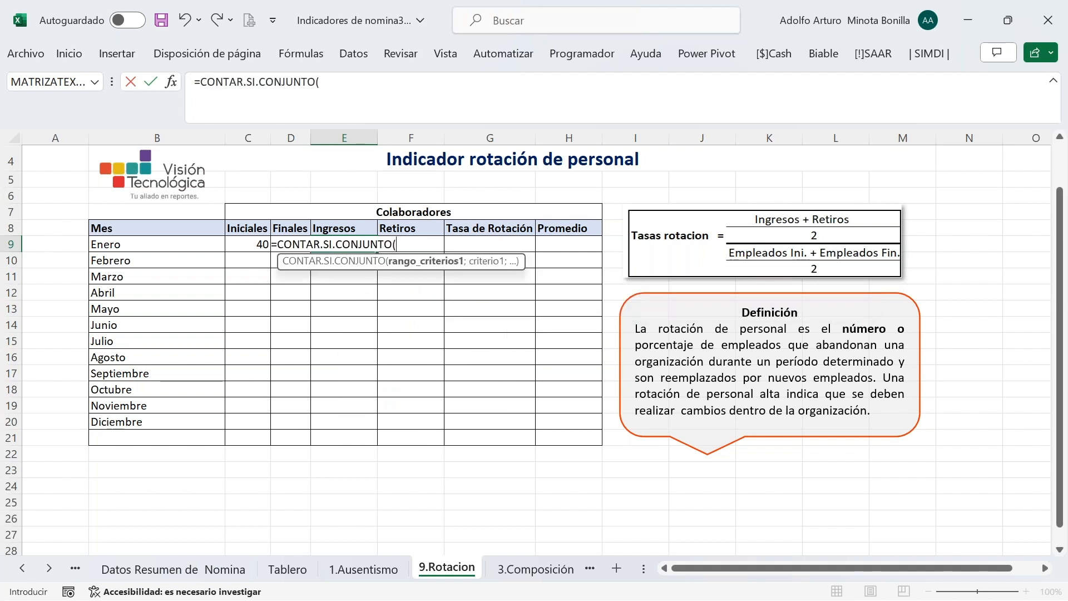
click(18, 573)
click(19, 573)
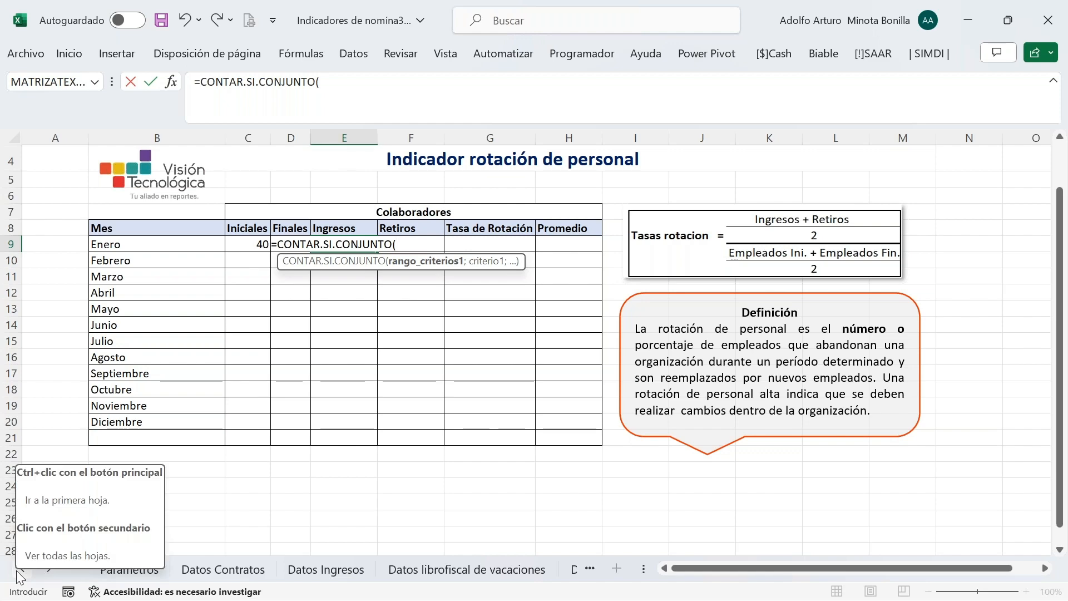
click(248, 569)
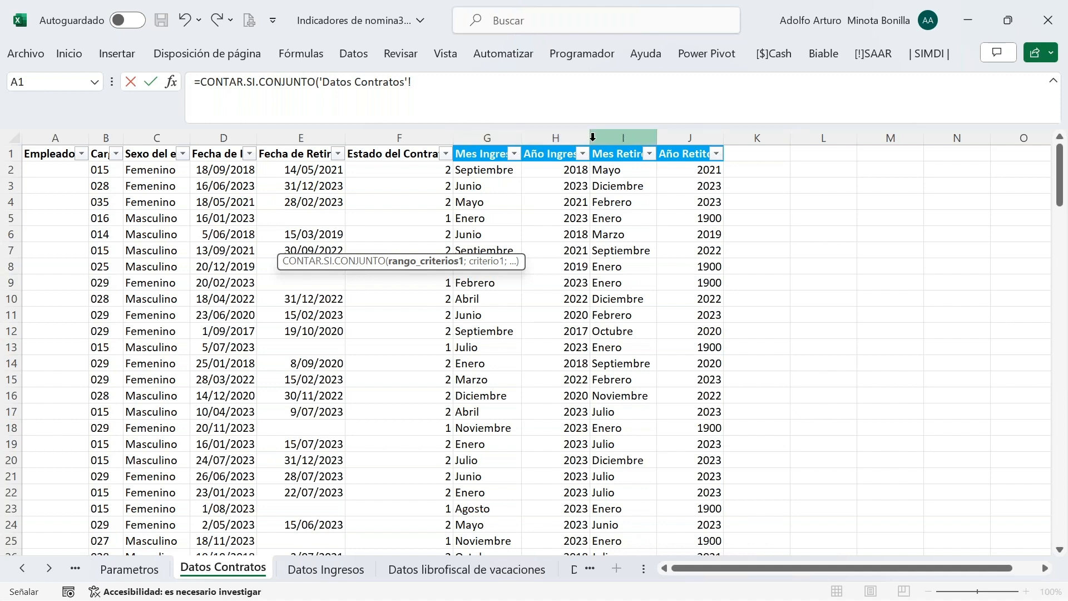
click(552, 134)
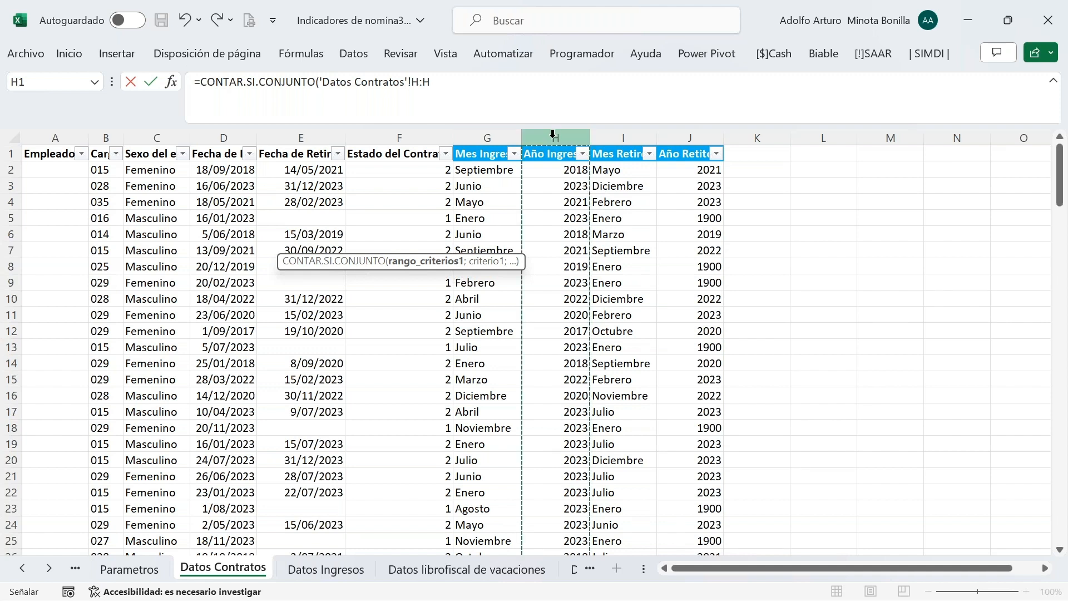
click(174, 83)
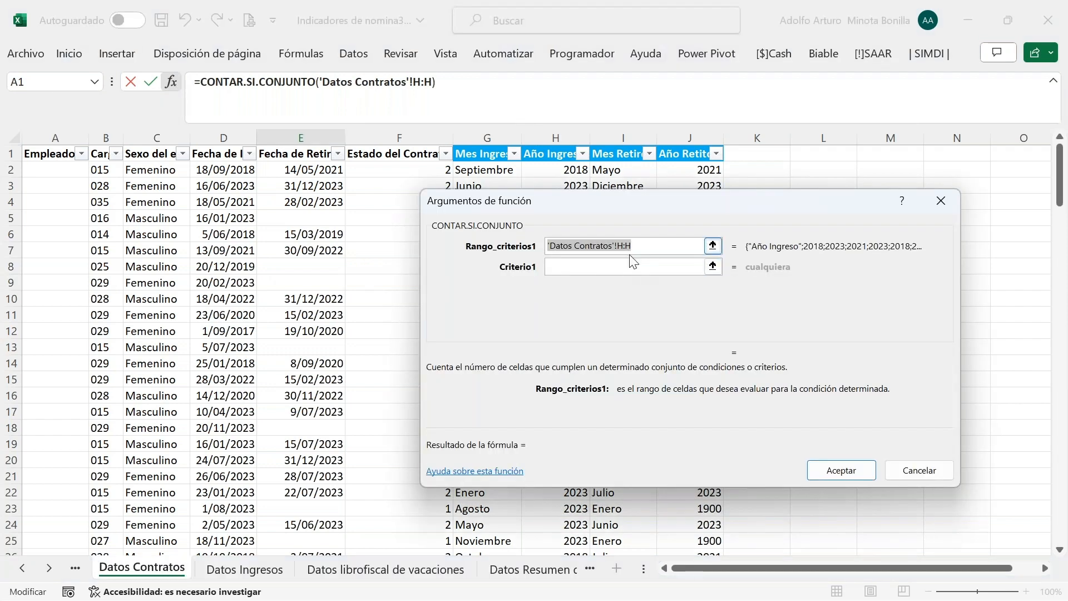
click(655, 244)
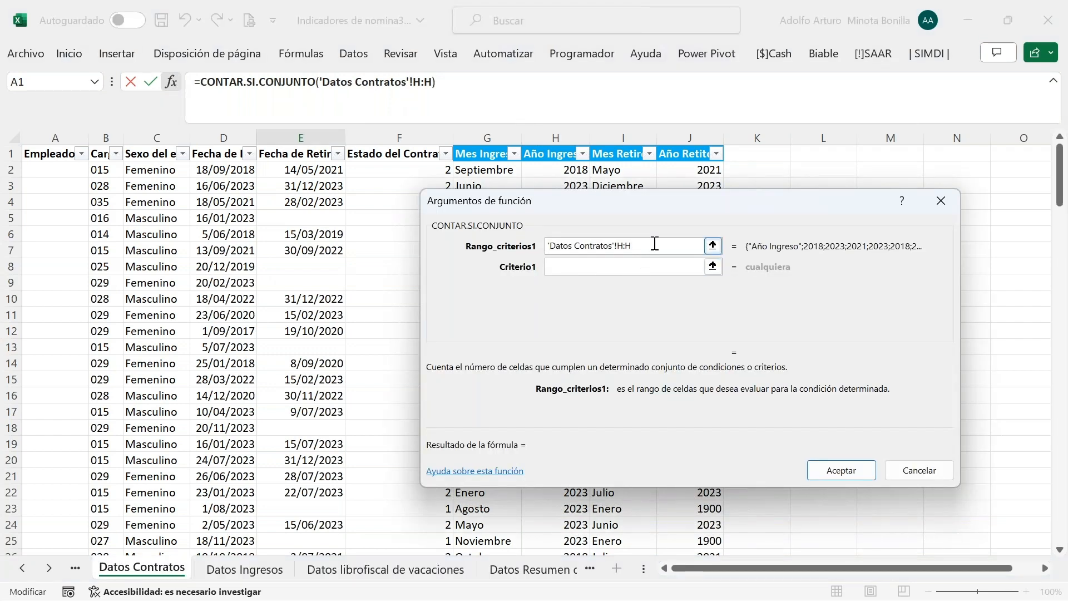
key(F4)
click(566, 265)
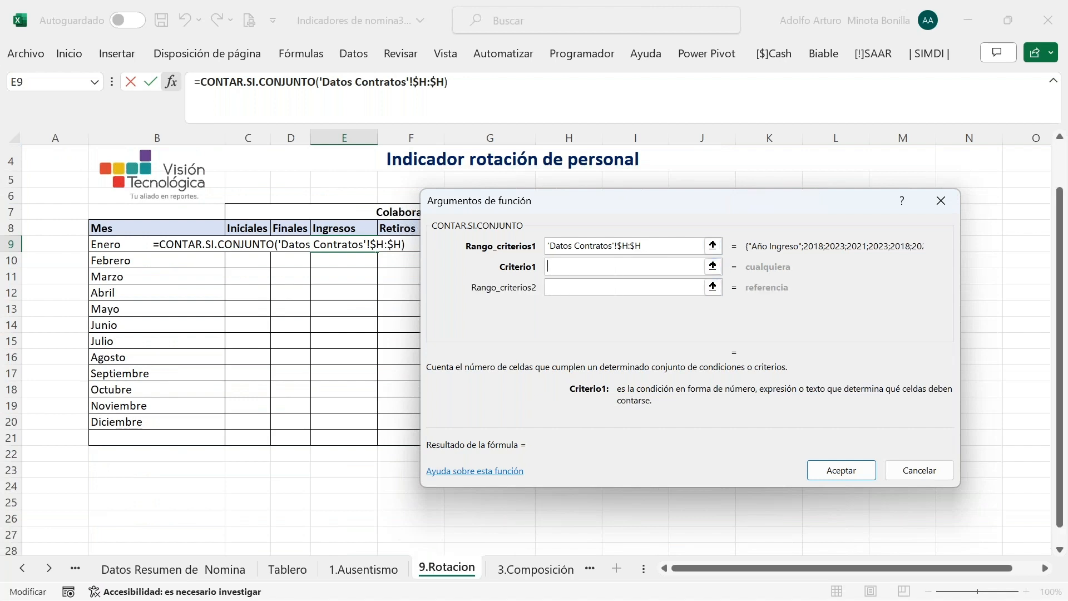
text(202)
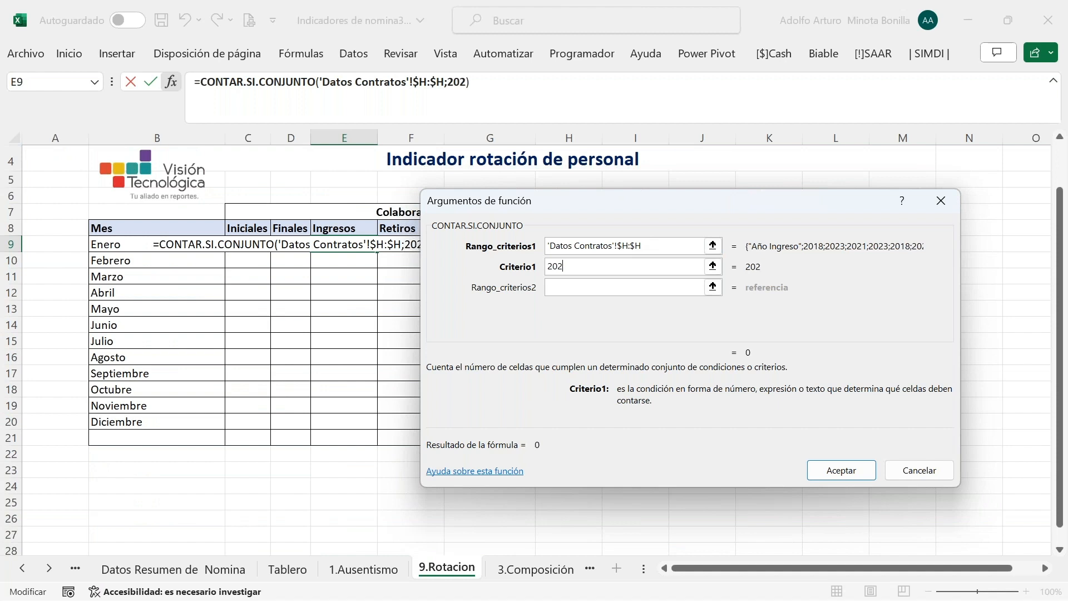
text(3)
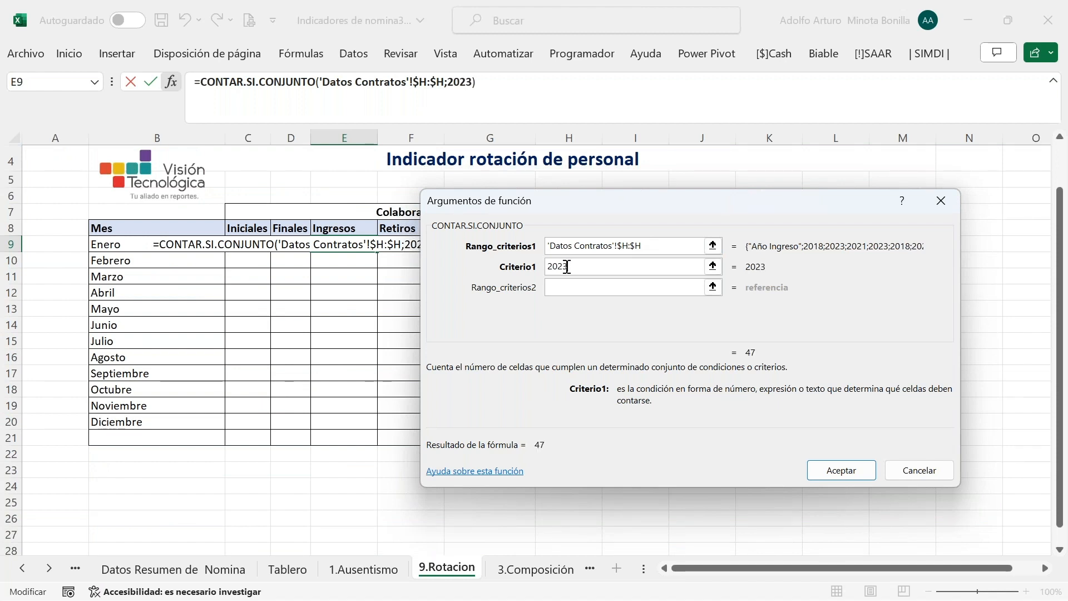
Add 'Datos Contratos'!$G:$G as the second range with criterion B9 (Enero), giving 8
click(569, 291)
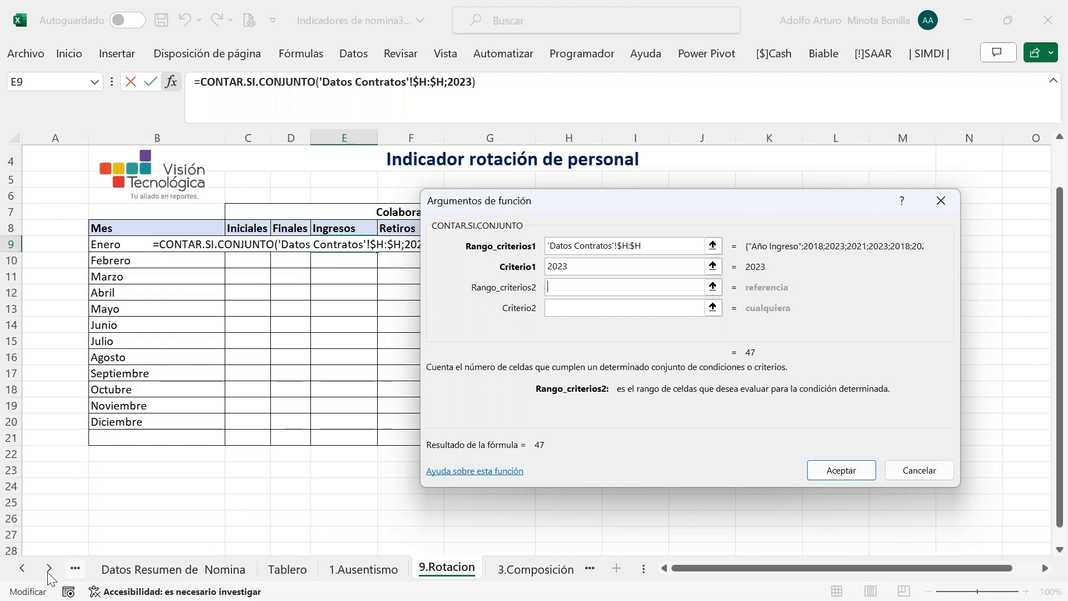
click(22, 568)
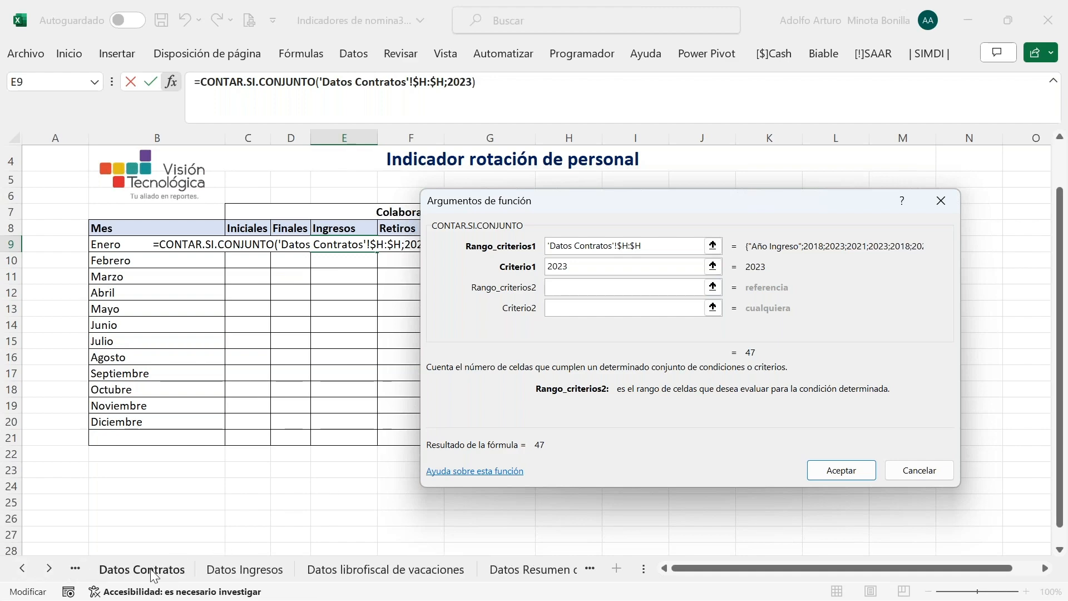
click(154, 570)
drag(533, 206, 318, 224)
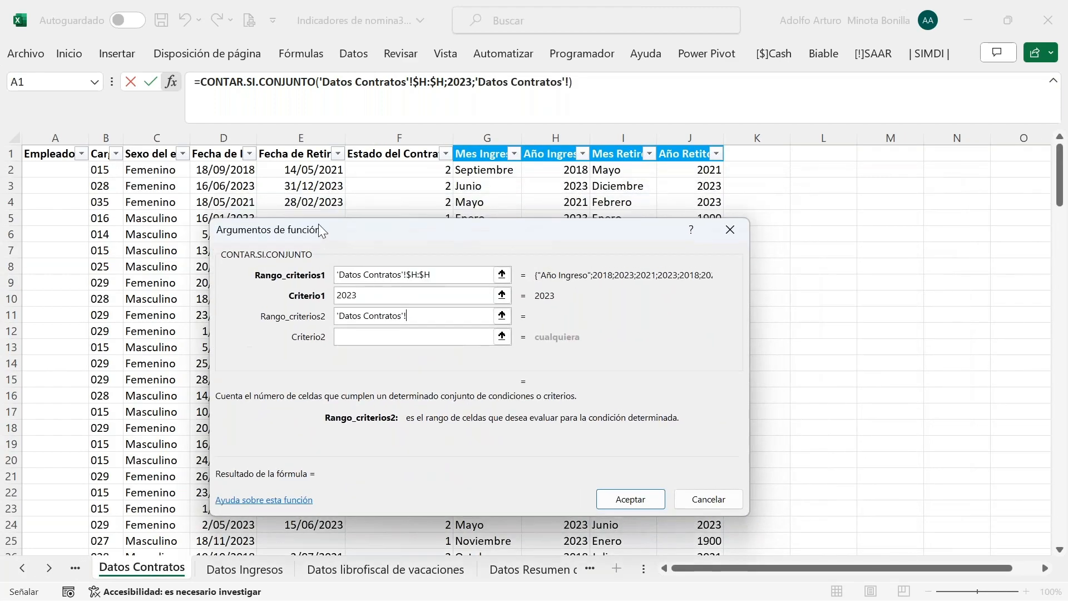
click(487, 138)
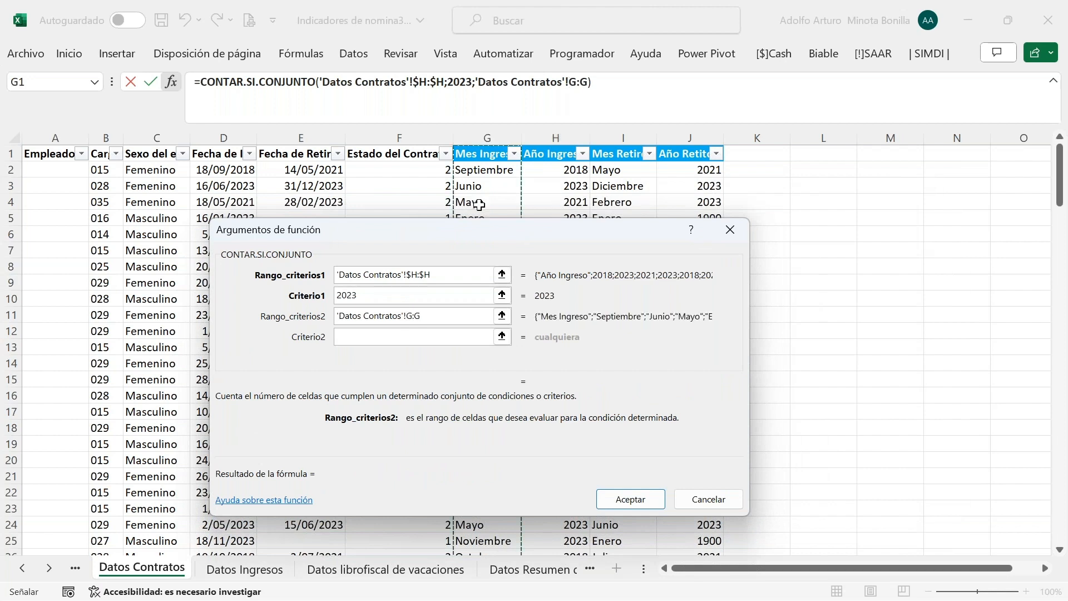
key(F4)
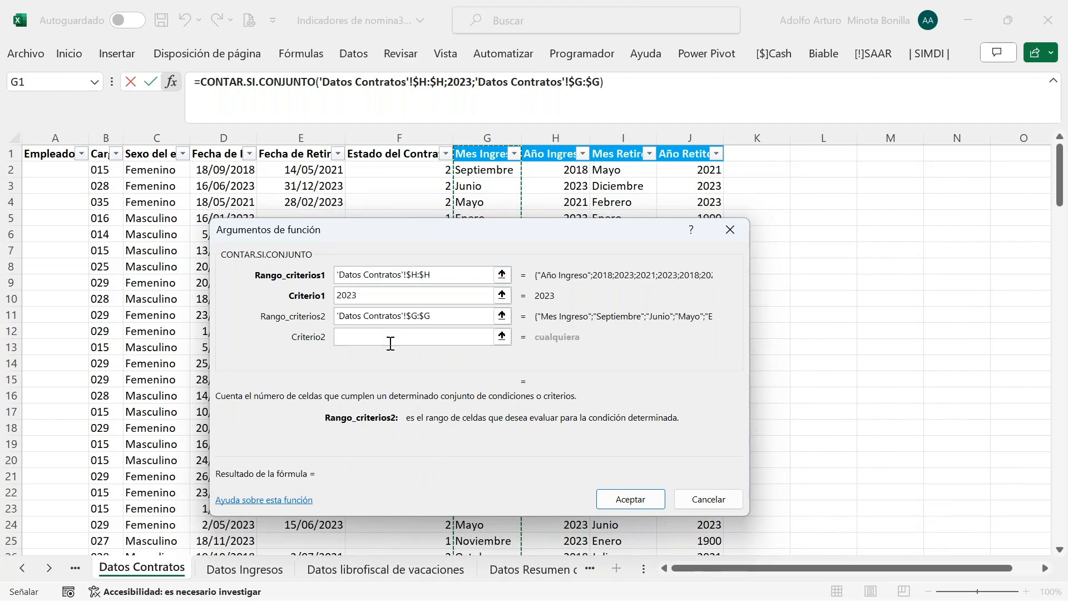
click(391, 337)
click(130, 261)
key(Up)
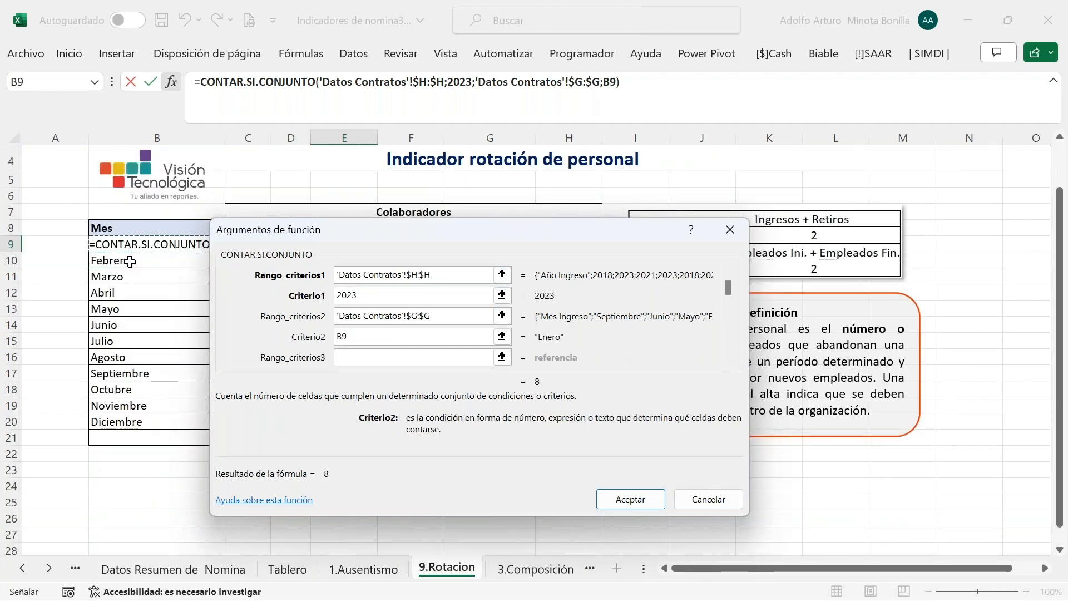
key(Return)
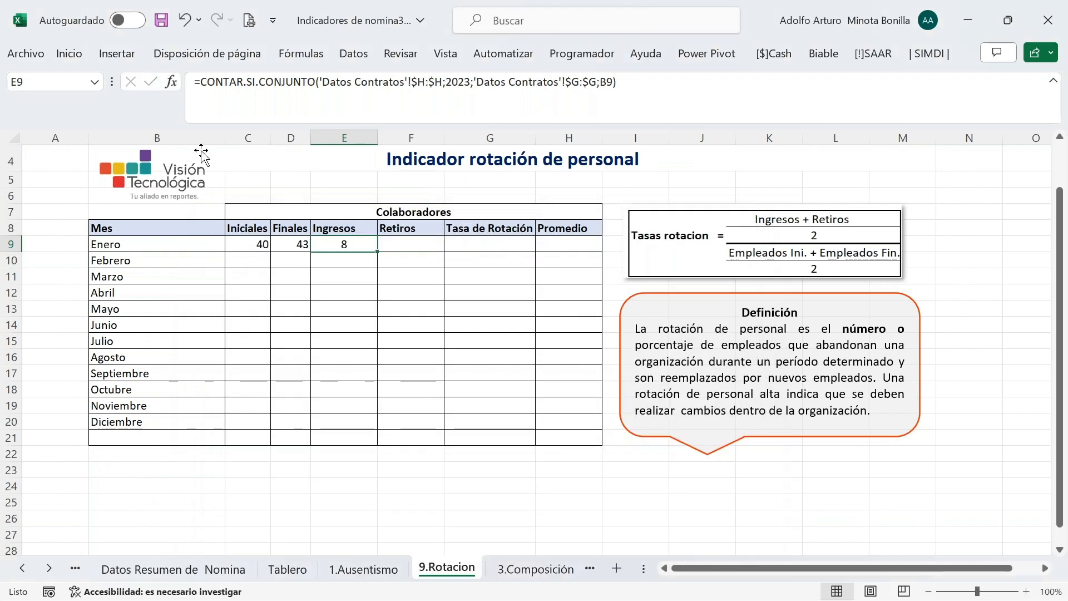
click(421, 245)
Start a SUMAR.SI.CONJUNTO formula in Enero's Retiros cell F9, then discard it
key(F2)
text(=)
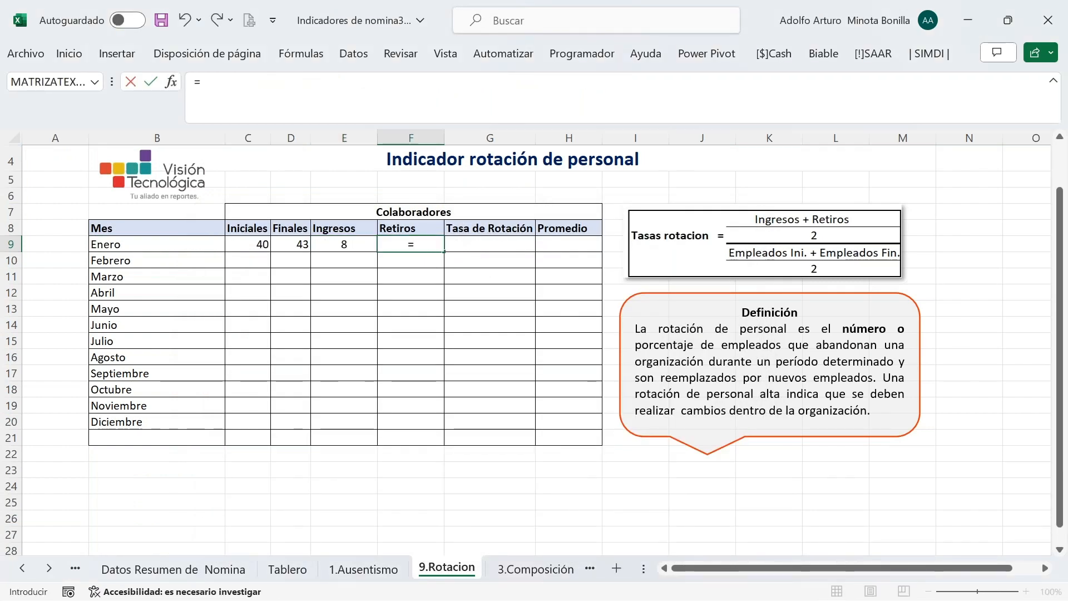
text(sumar)
key(Down)
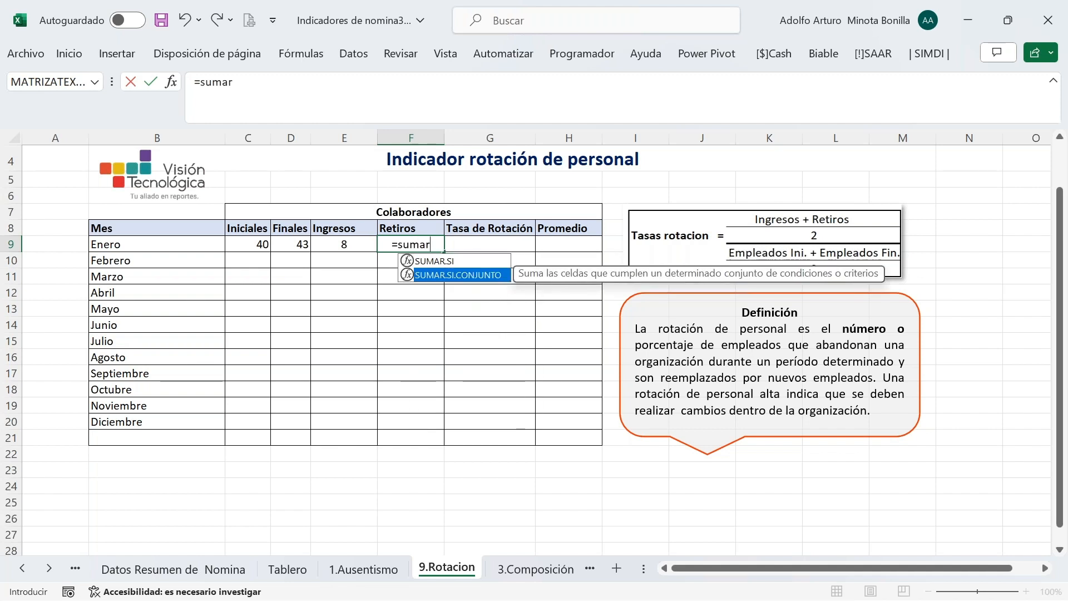
key(Tab)
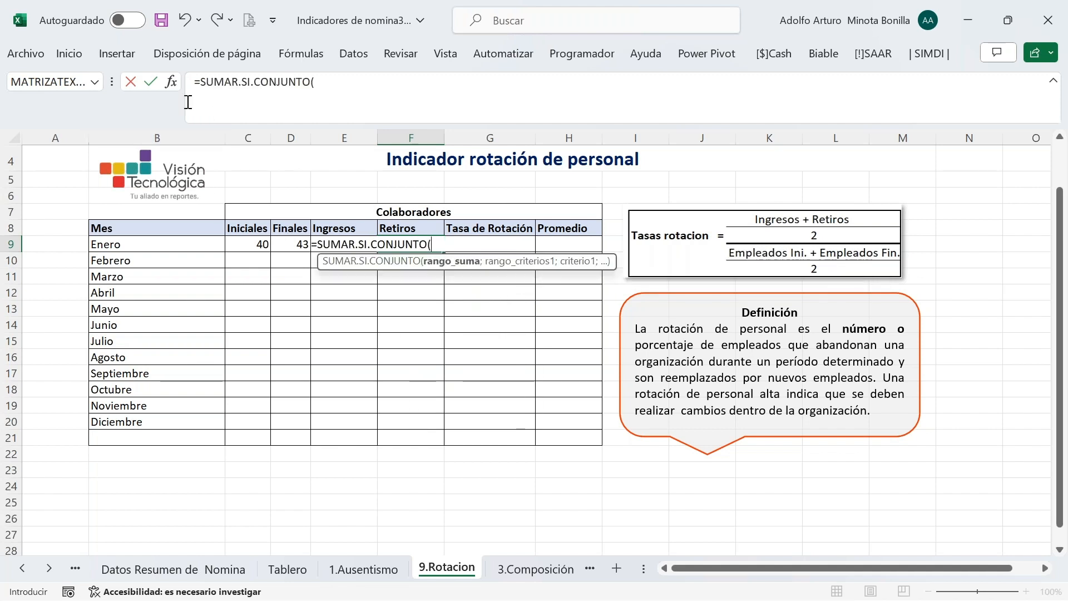
click(172, 86)
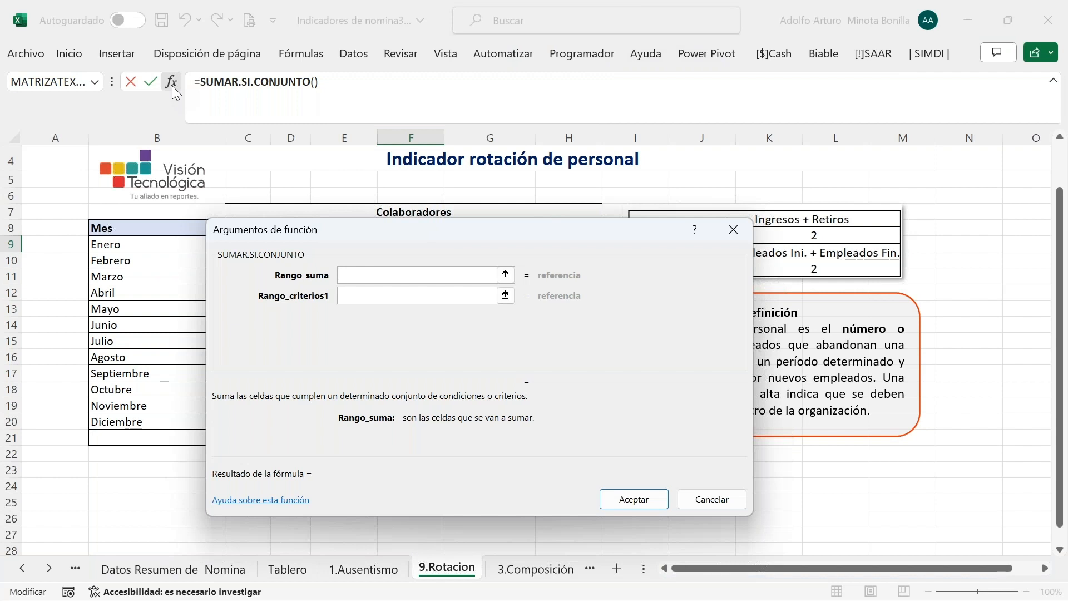
key(Escape)
Start CONTAR.SI.CONJUNTO in F9 with range 'Datos Contratos'!$J:$J and criterion 2023
text(=contar)
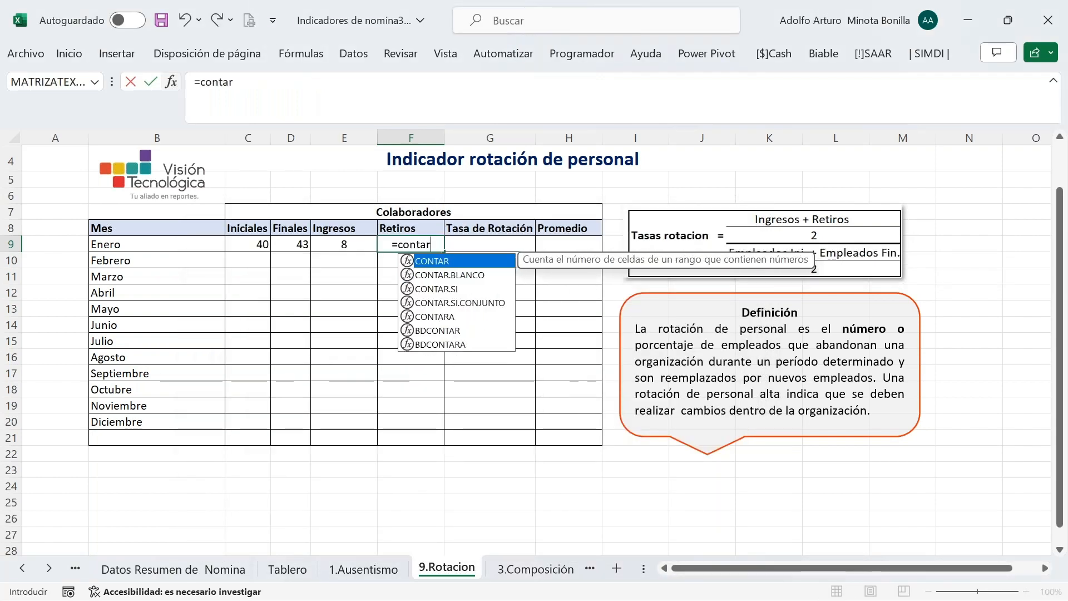
key(Down)
key(Down)
key(Down)
key(Tab)
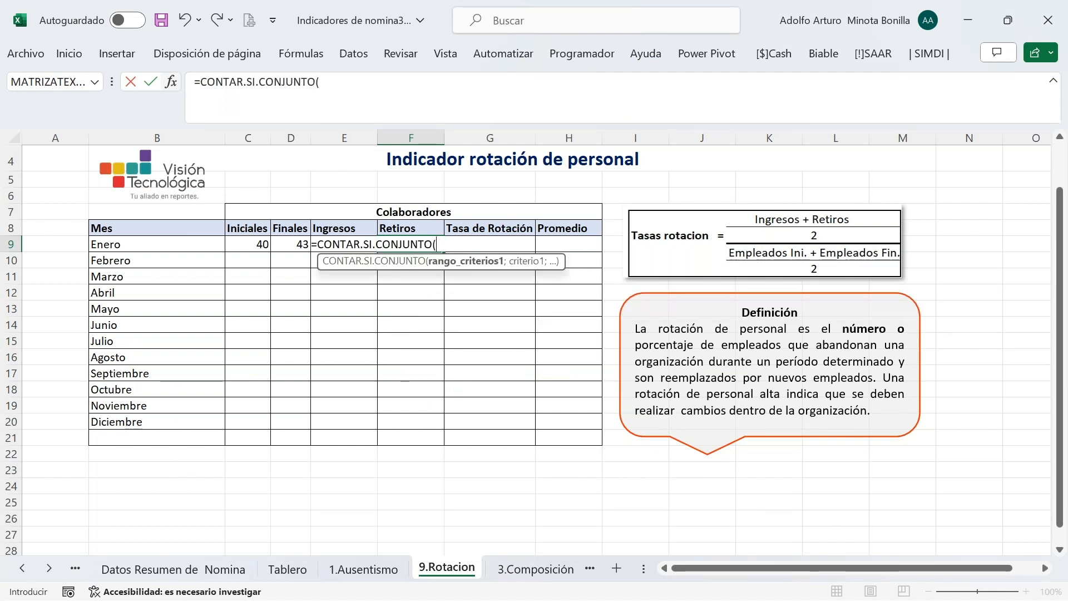
click(170, 84)
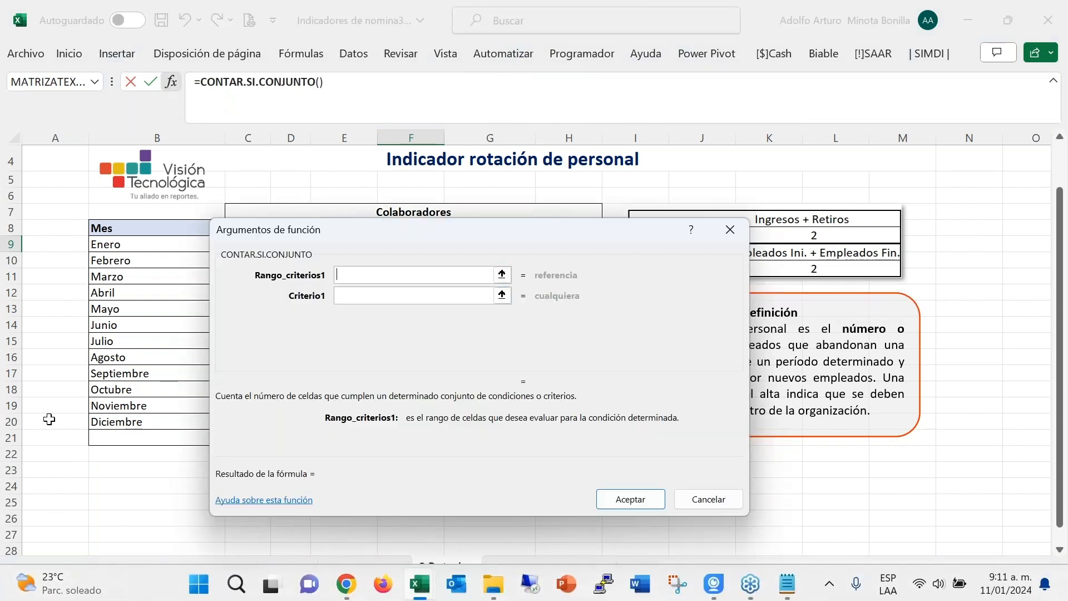
click(22, 568)
click(22, 568)
click(22, 568)
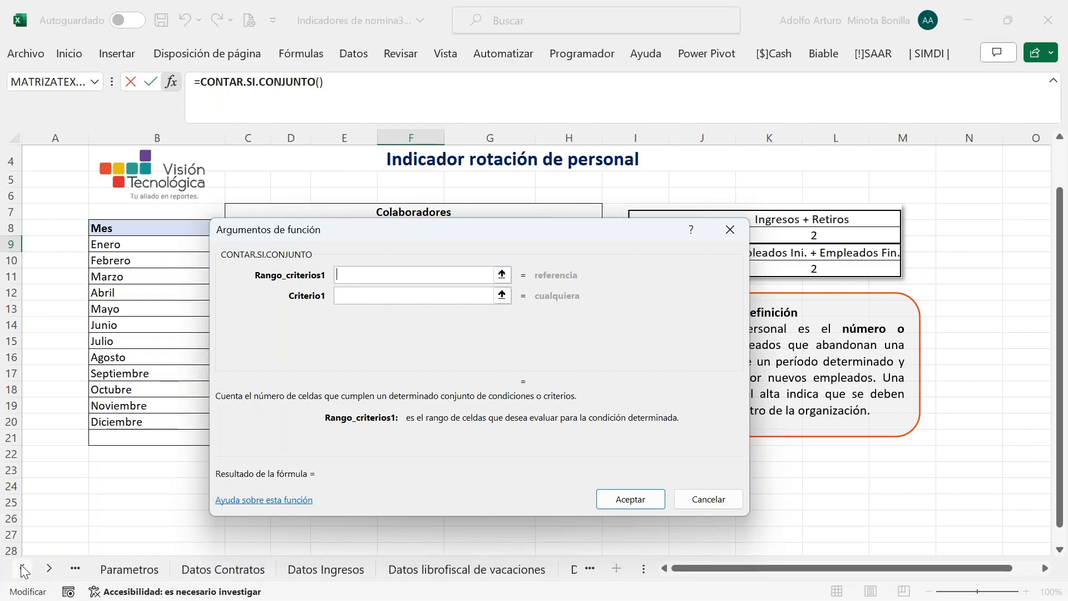
click(223, 569)
drag(331, 230, 211, 234)
click(689, 138)
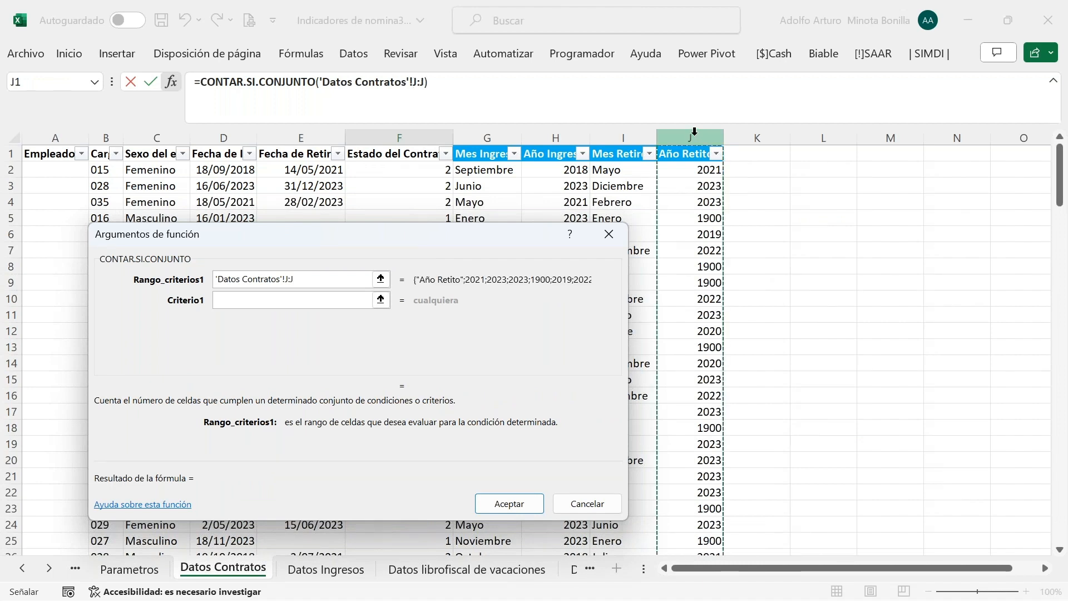
key(F4)
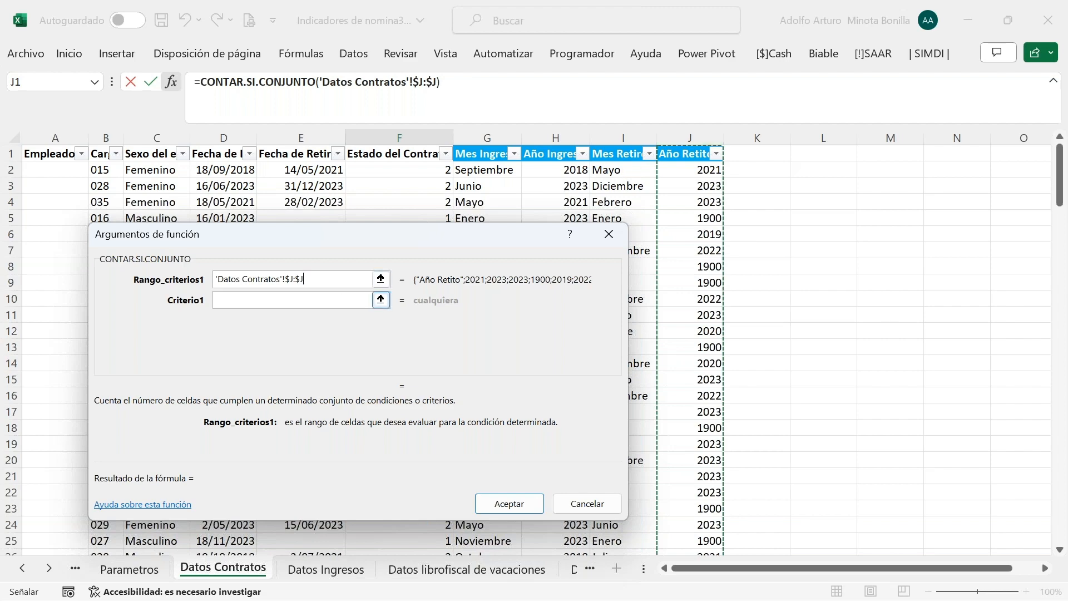
click(281, 300)
text(203)
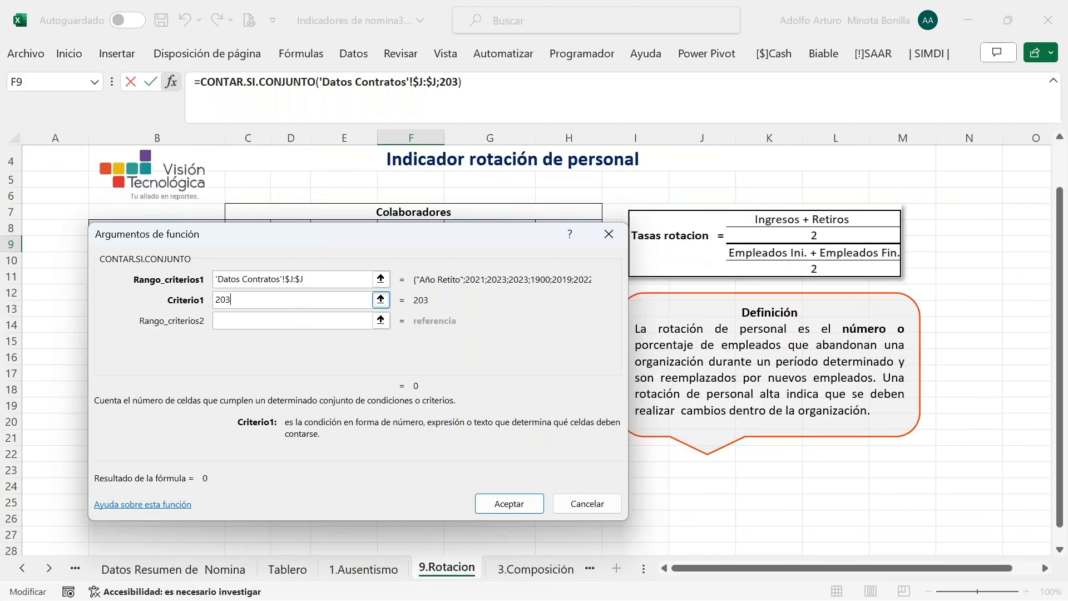
key(BackSpace)
text(23)
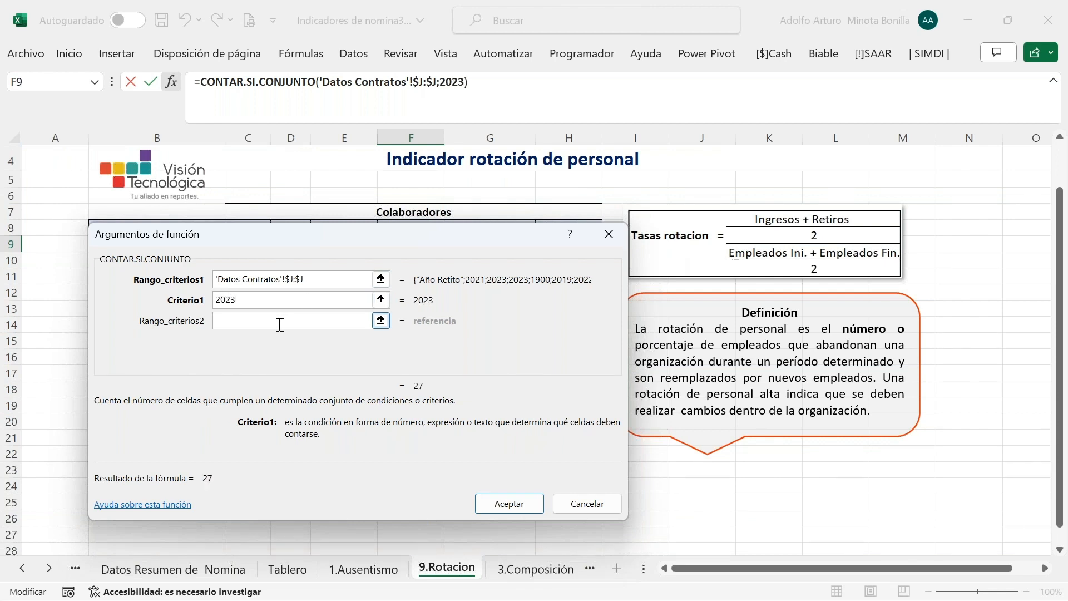
key(Tab)
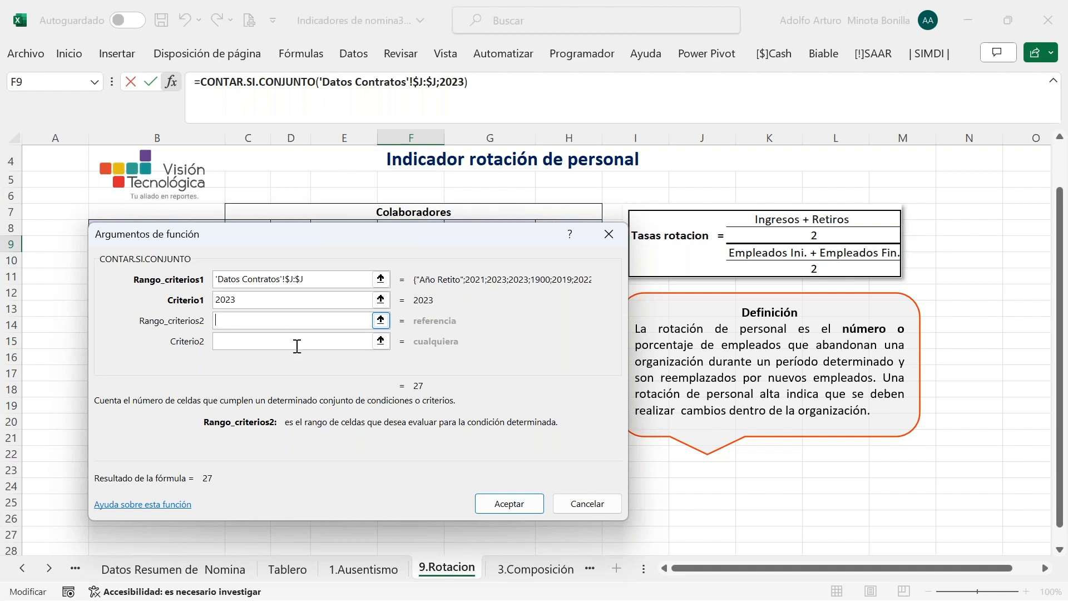
Add 'Datos Contratos'!$I:$I as the second range with criterion $B9, giving 0
click(22, 570)
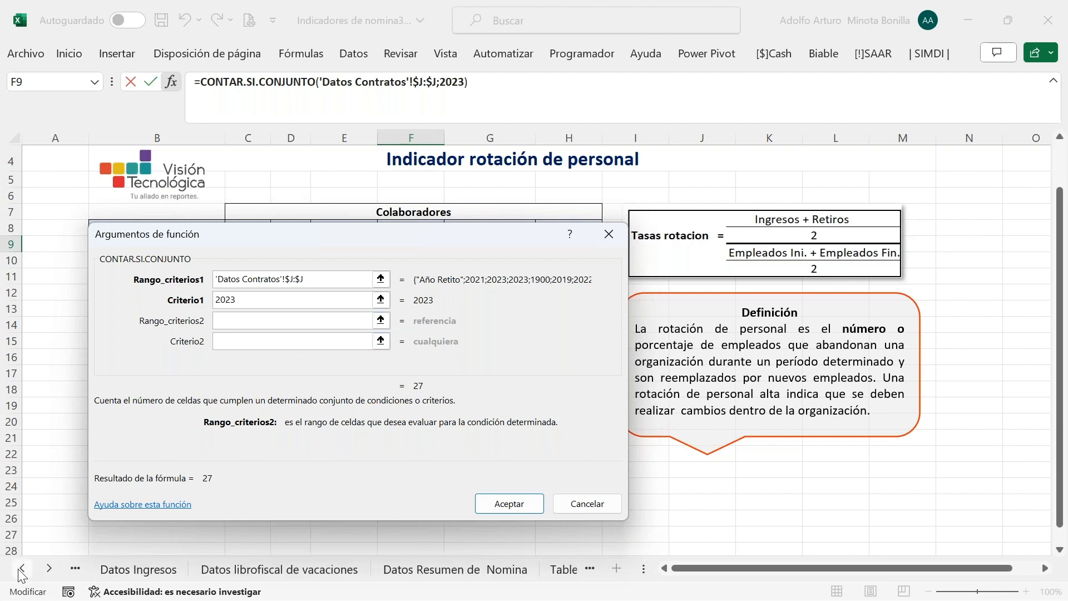
click(22, 570)
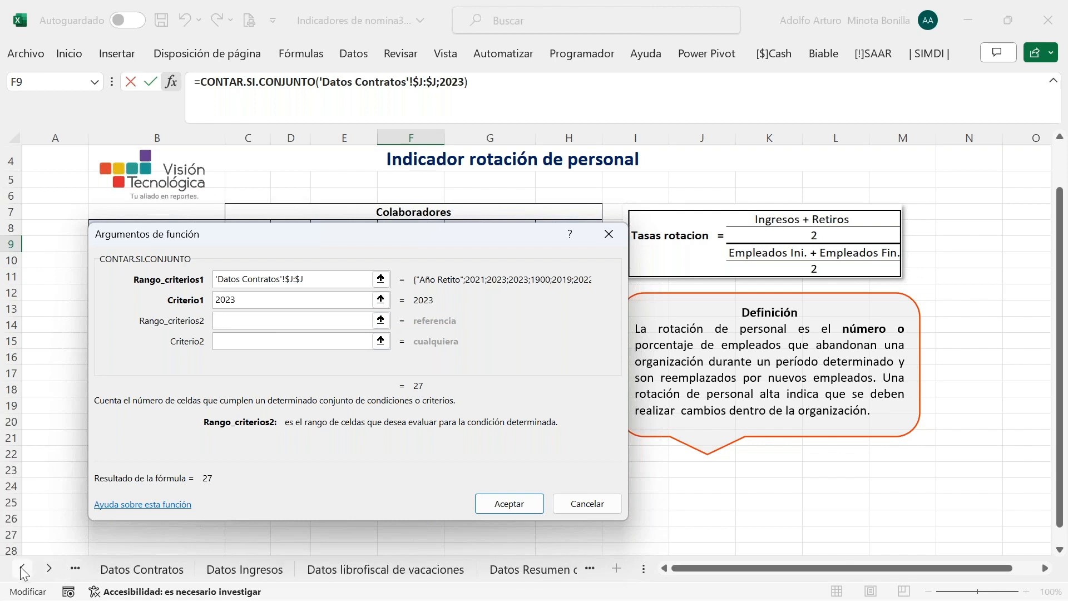
click(117, 570)
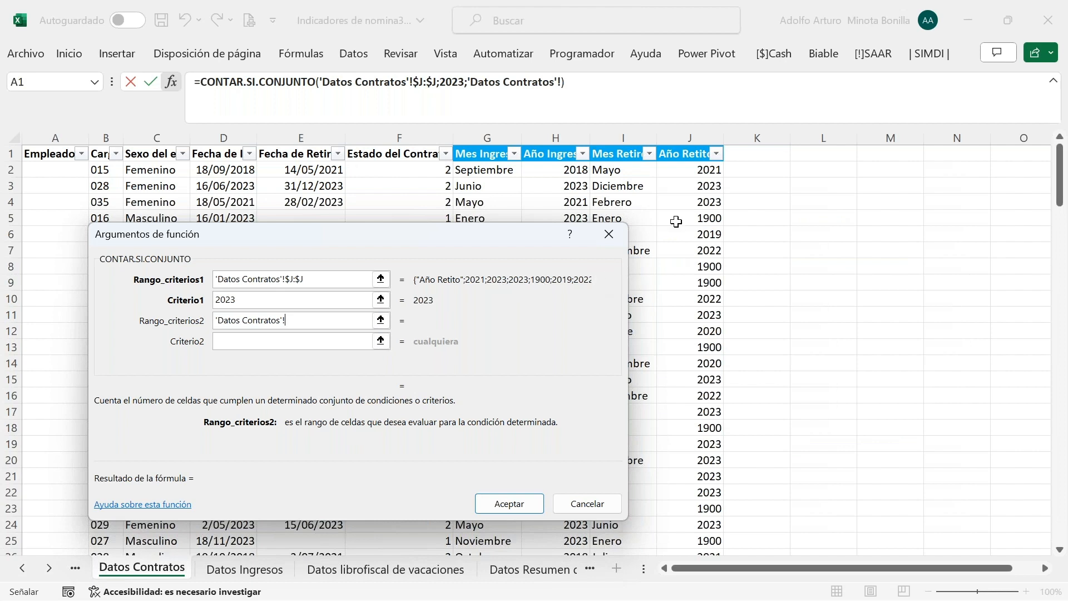
click(624, 136)
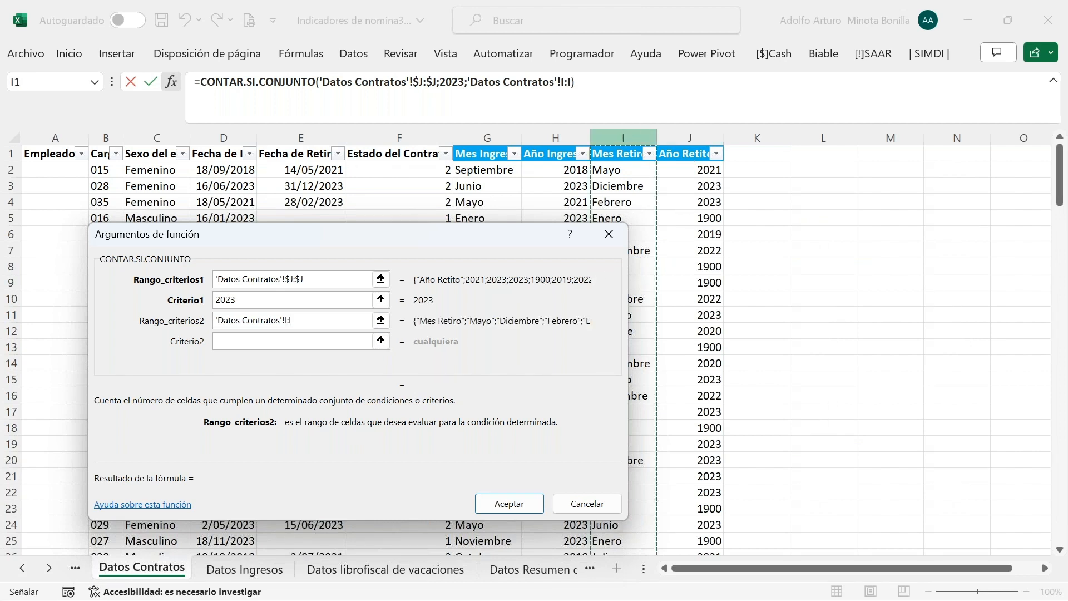
key(F4)
click(242, 340)
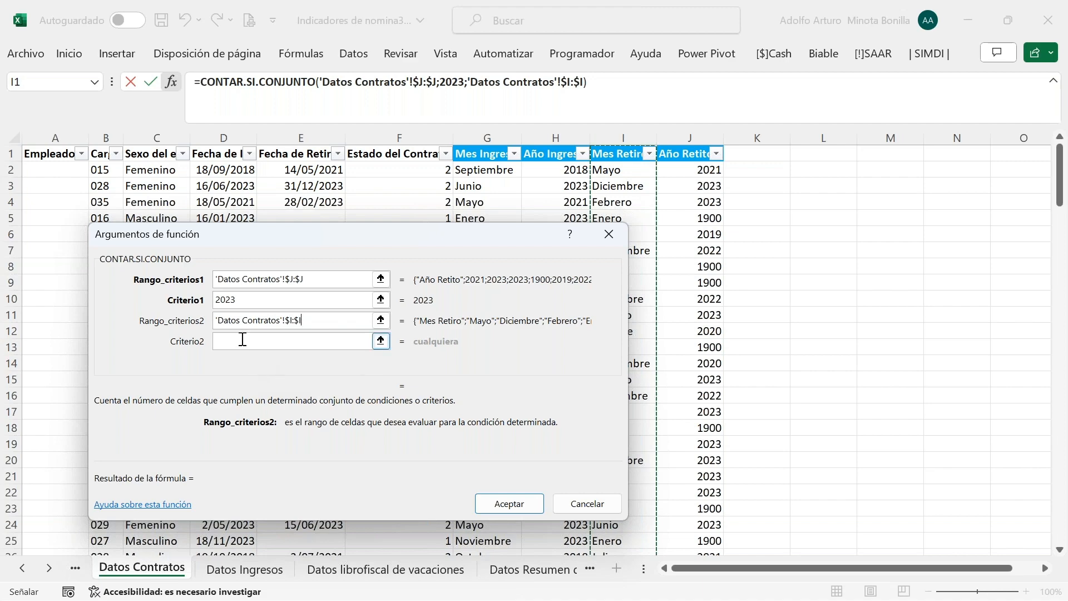
drag(268, 242, 788, 205)
click(149, 263)
key(Up)
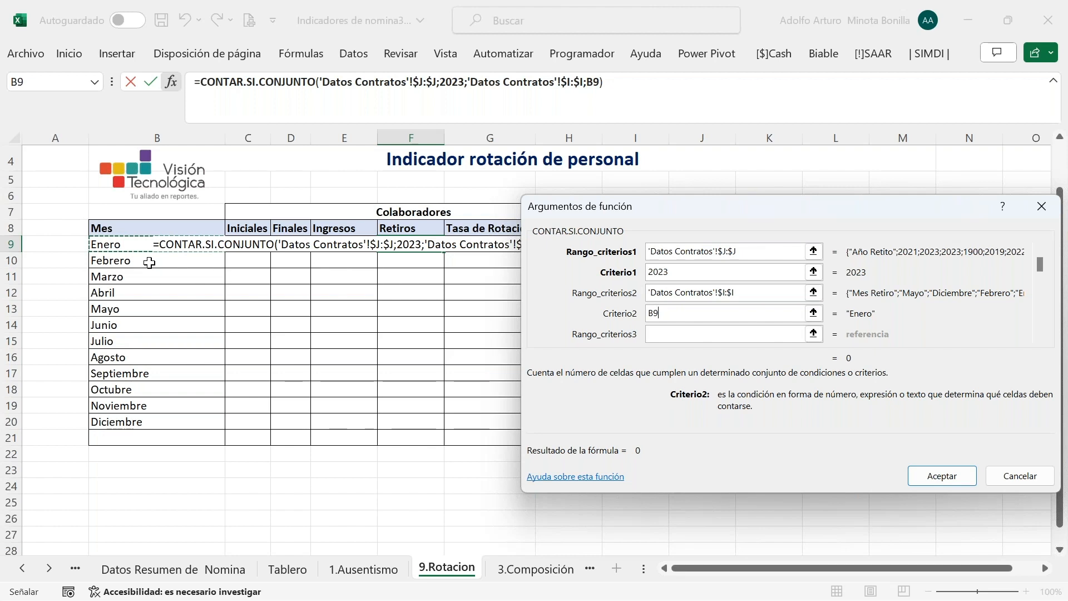
key(F4)
key(F4)
key(F4)
key(Return)
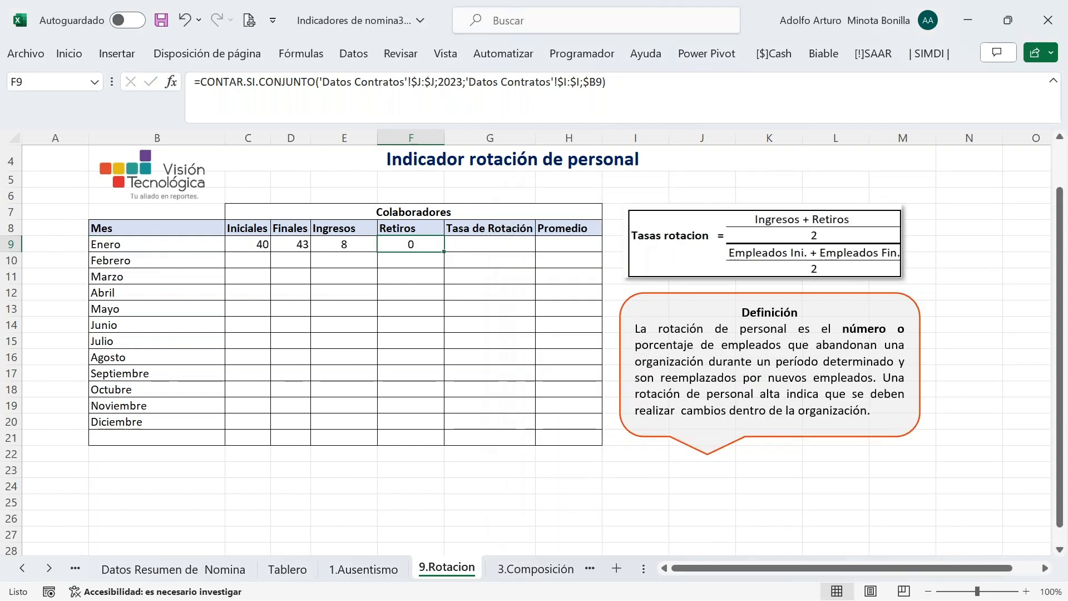
click(451, 321)
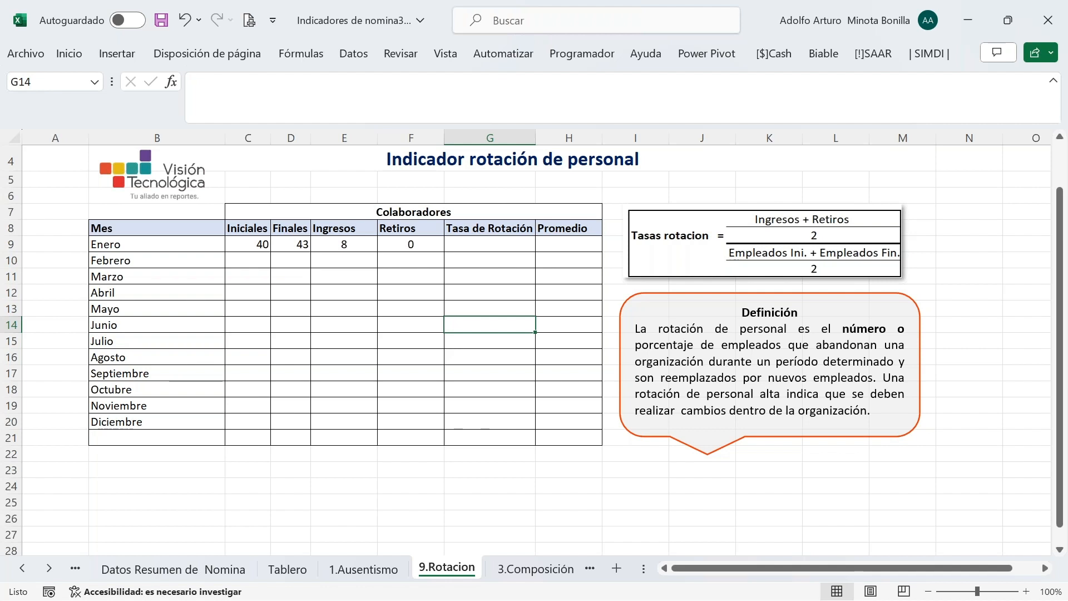
Enter =PROMEDIO(E9;F9) in Enero's Tasa de Rotación cell G9
click(488, 247)
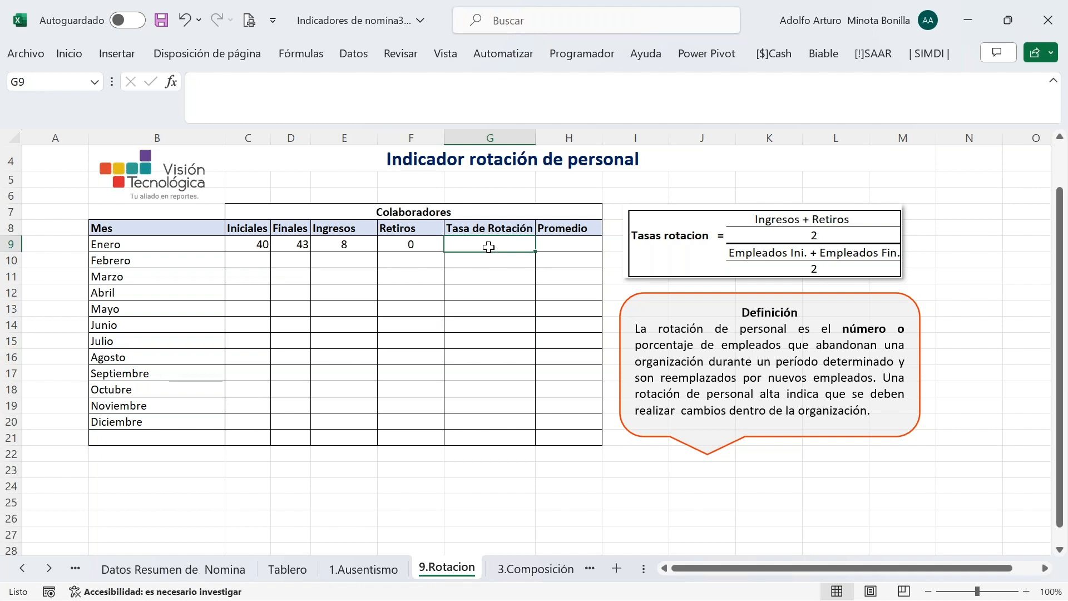
text(=prom)
key(Tab)
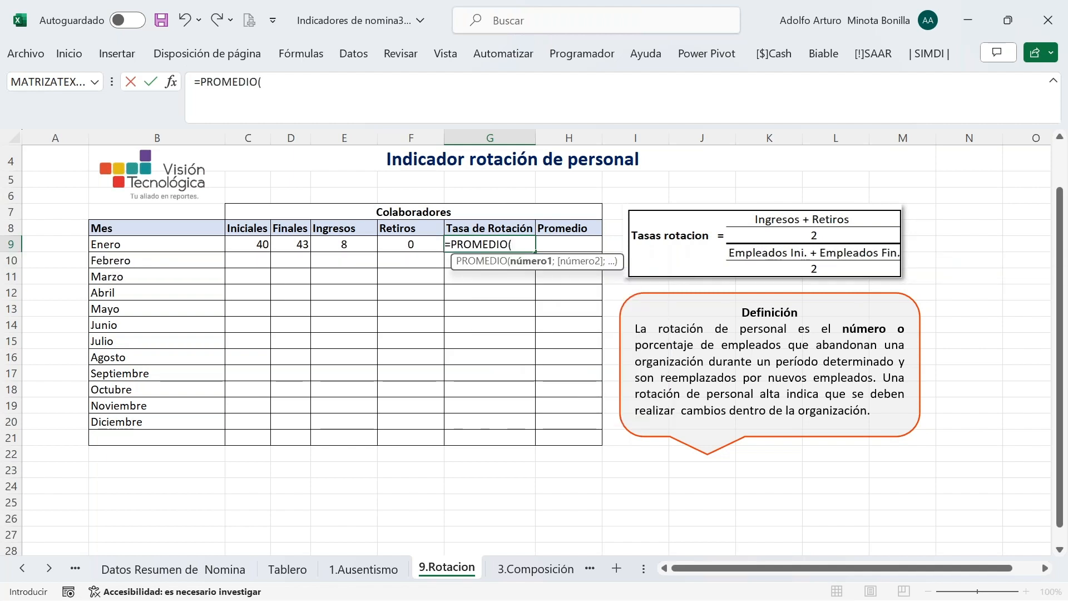
click(346, 247)
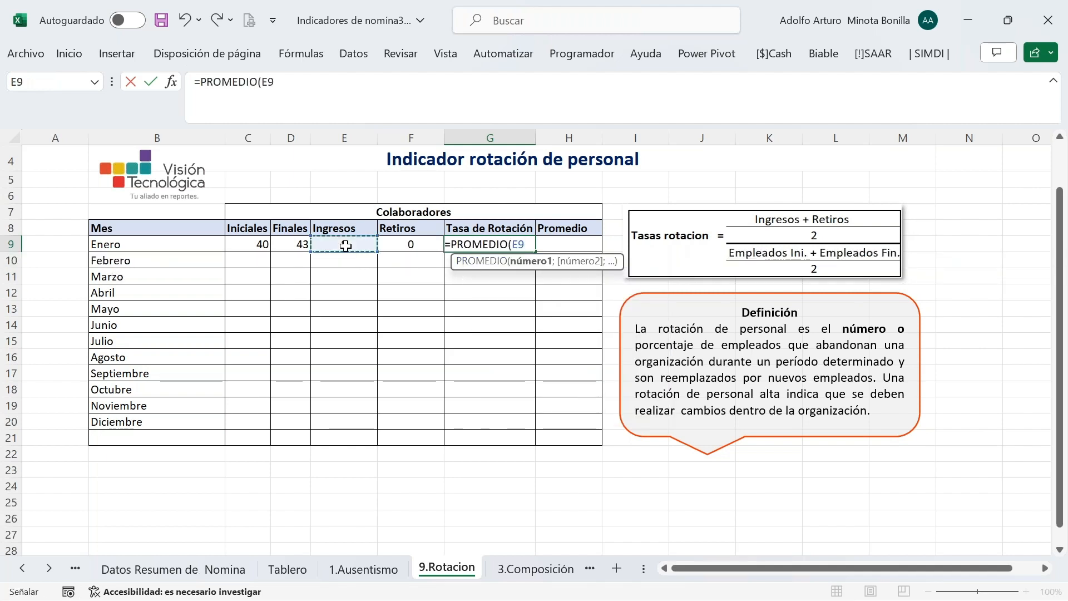
text(;)
click(405, 246)
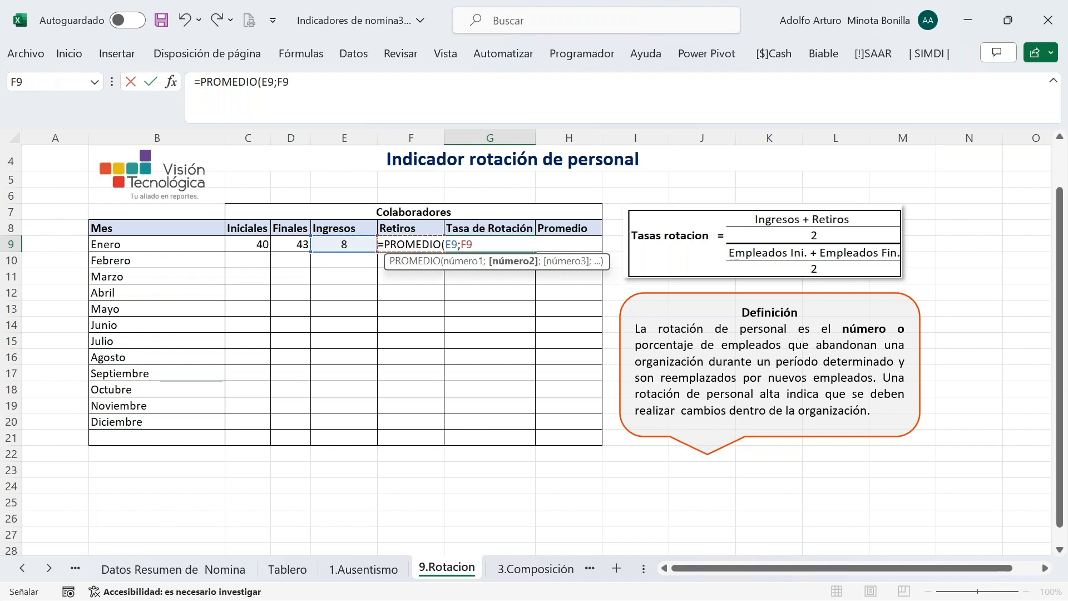
key(Return)
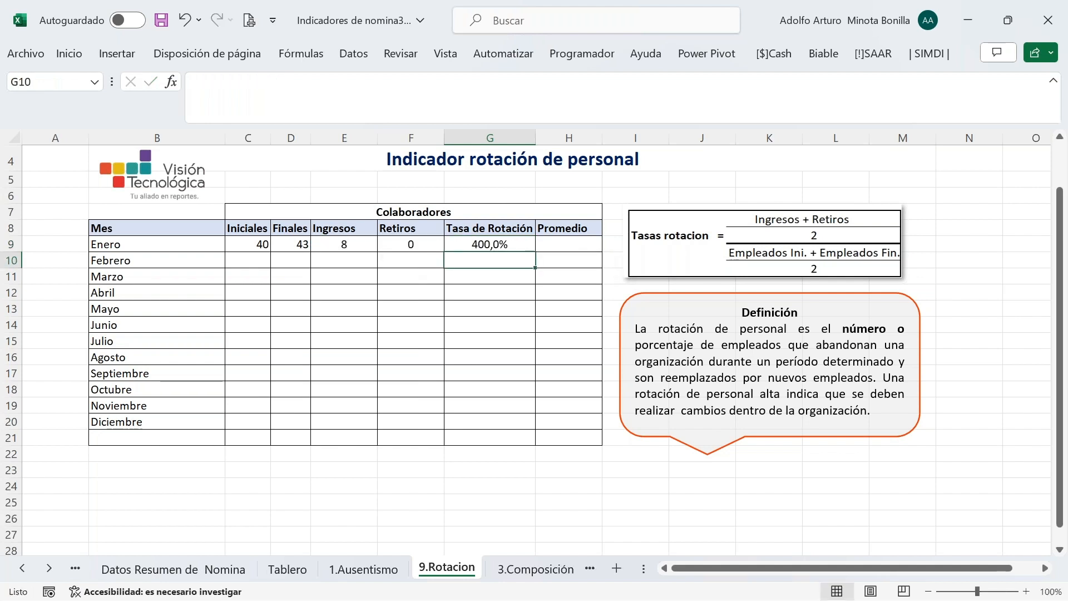
Divide G9's average by PROMEDIO(C9;D9) so Enero's rotation rate shows 9,6%
click(349, 245)
click(407, 244)
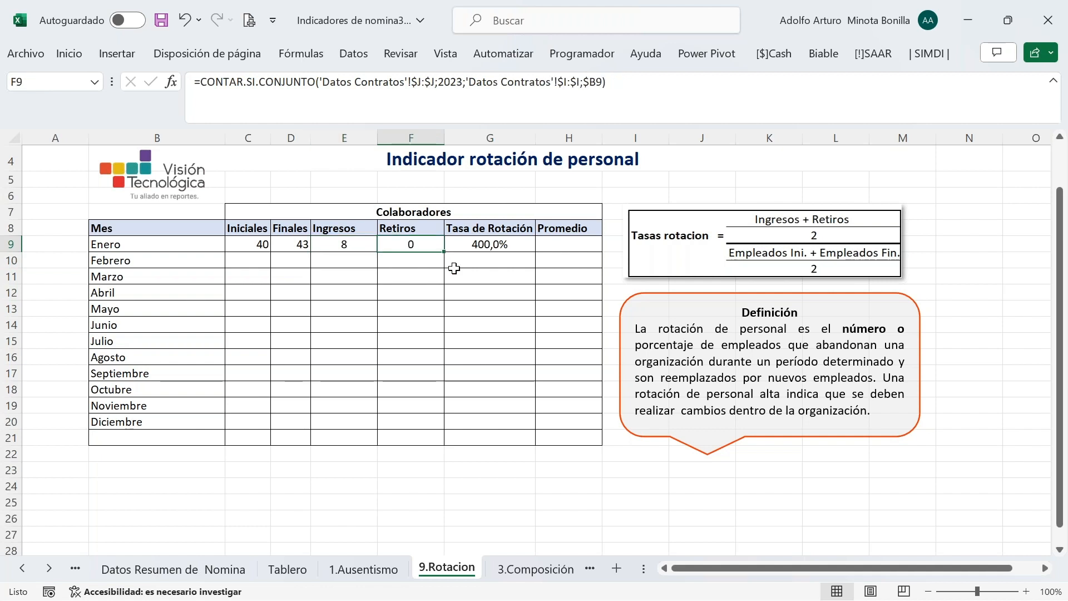
click(481, 244)
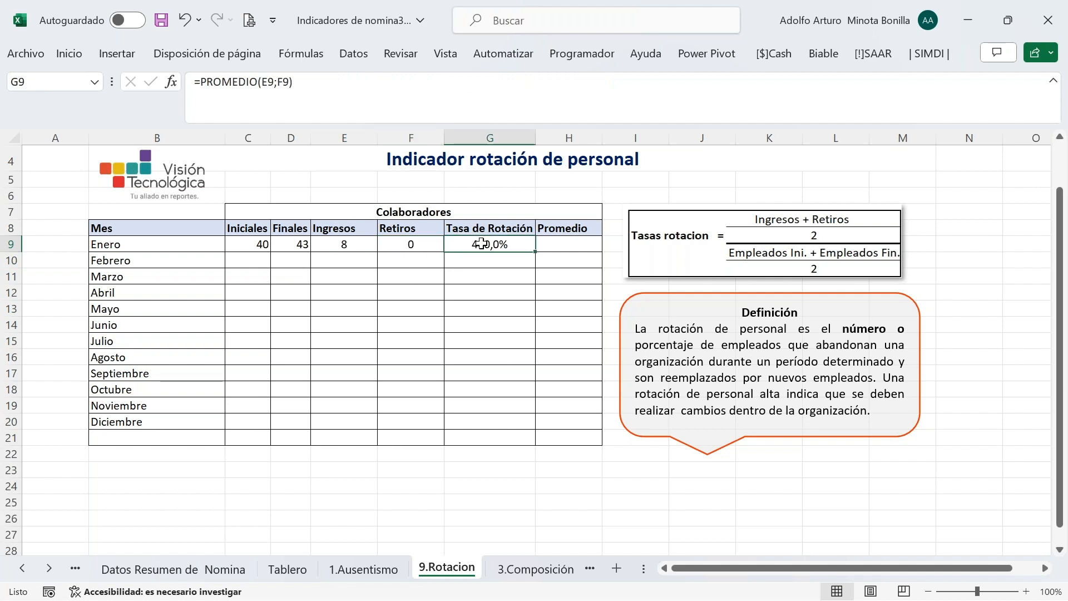
click(340, 85)
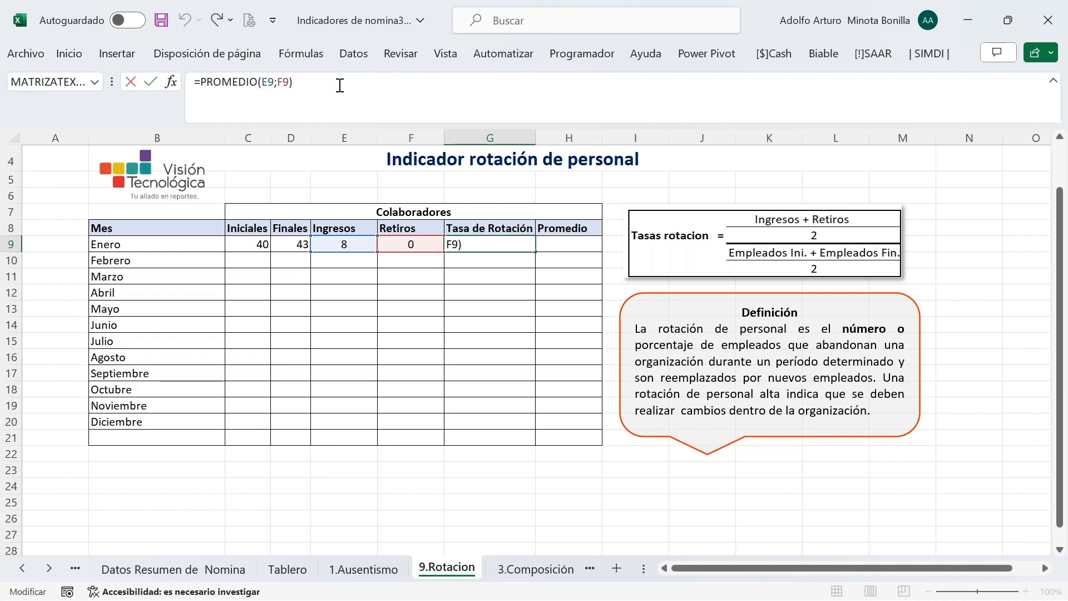
text(/prom)
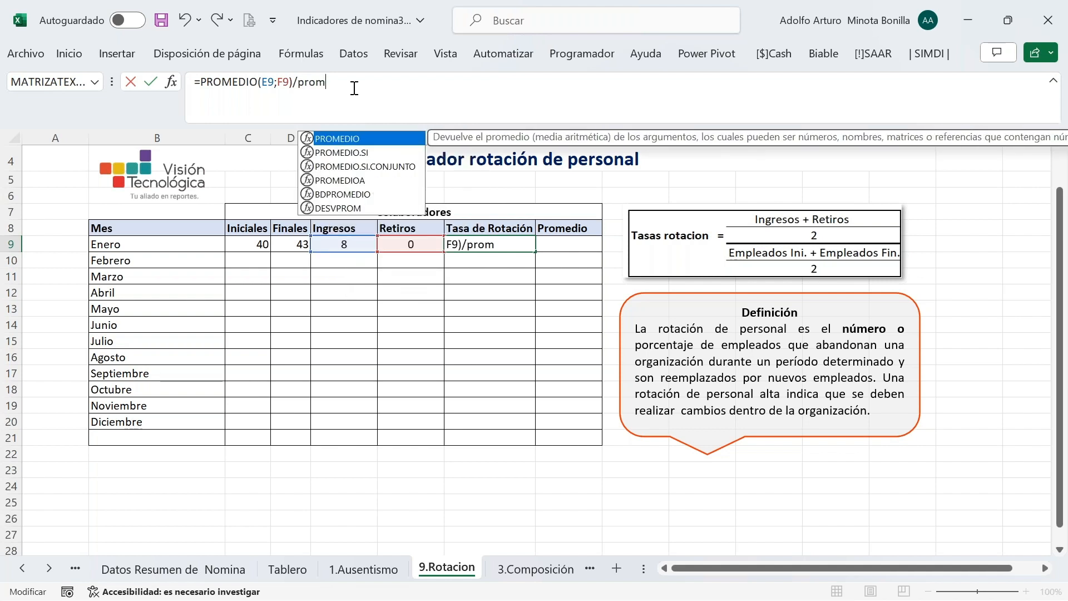
text(ed)
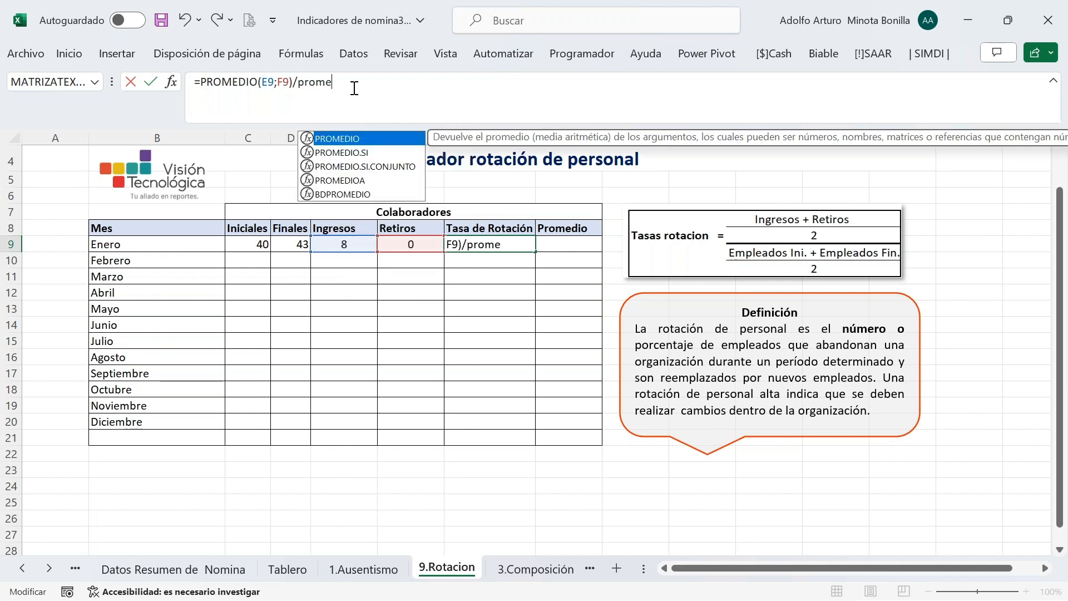
key(Tab)
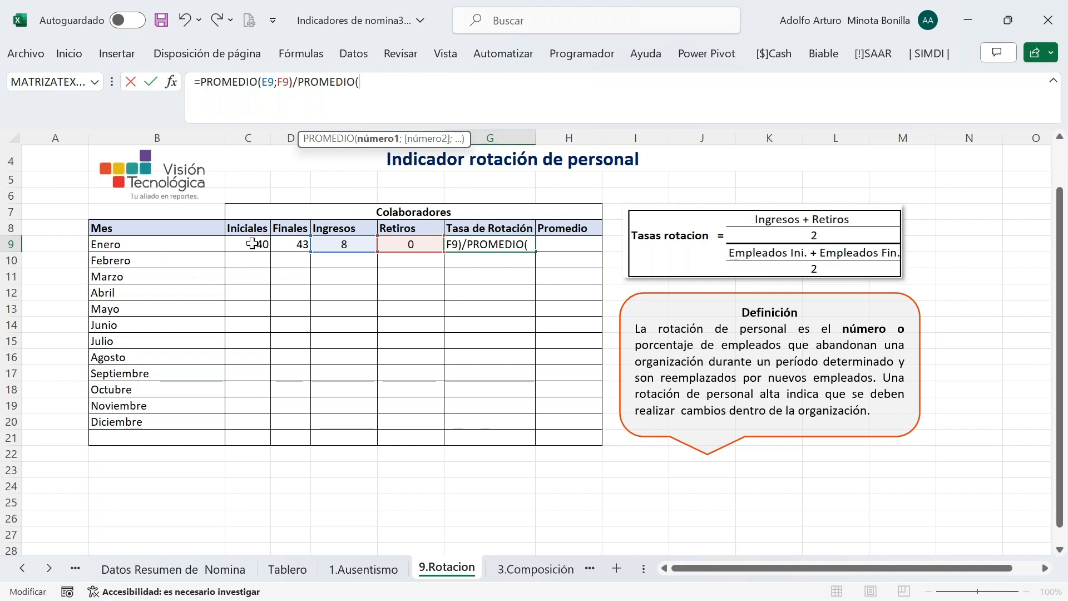
click(252, 243)
text(;)
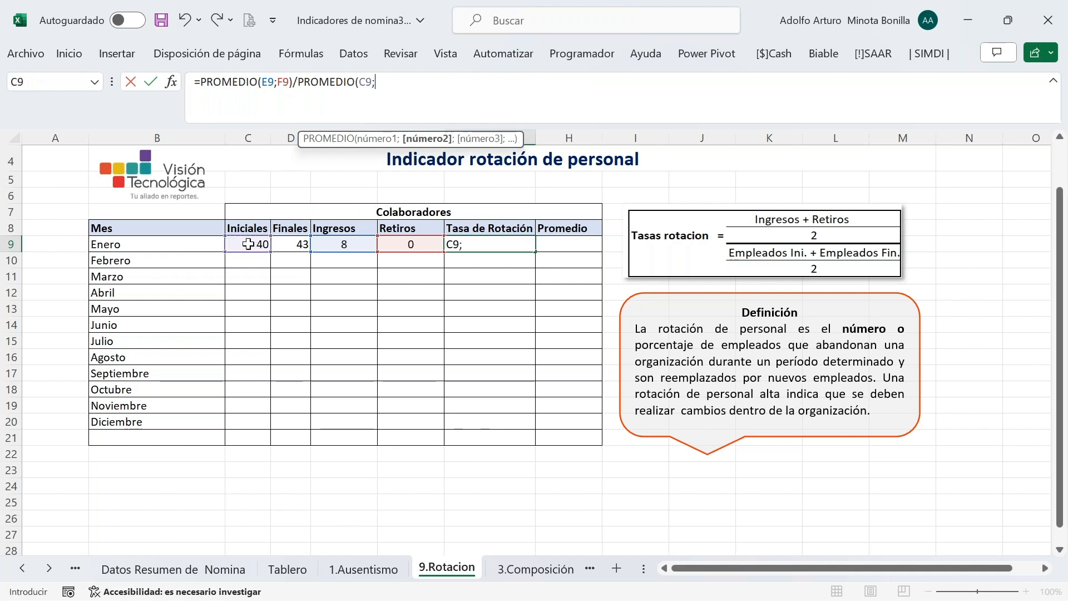
click(299, 244)
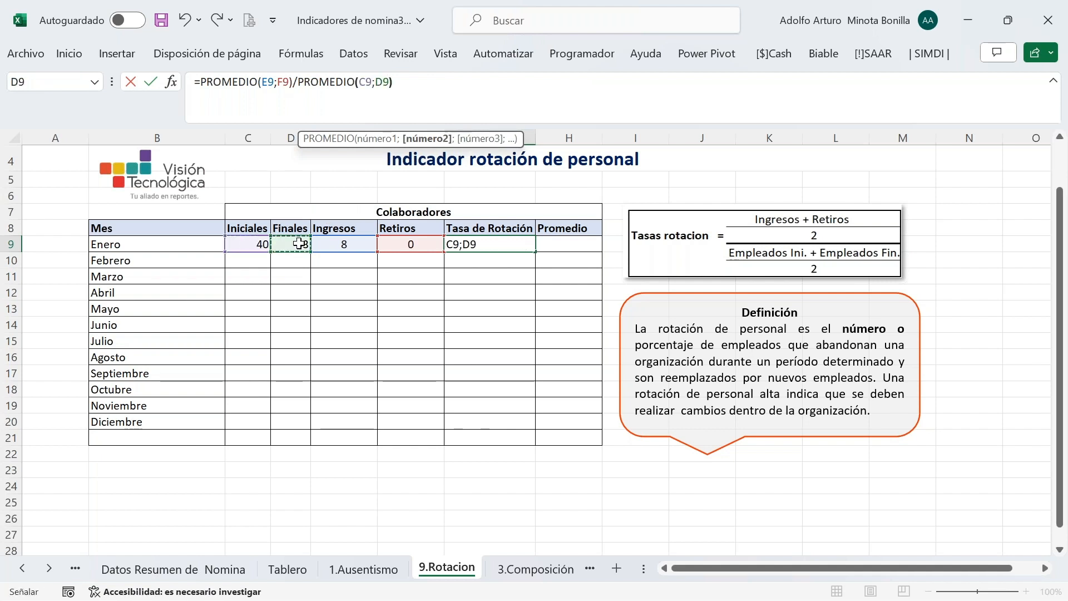
text())
key(Return)
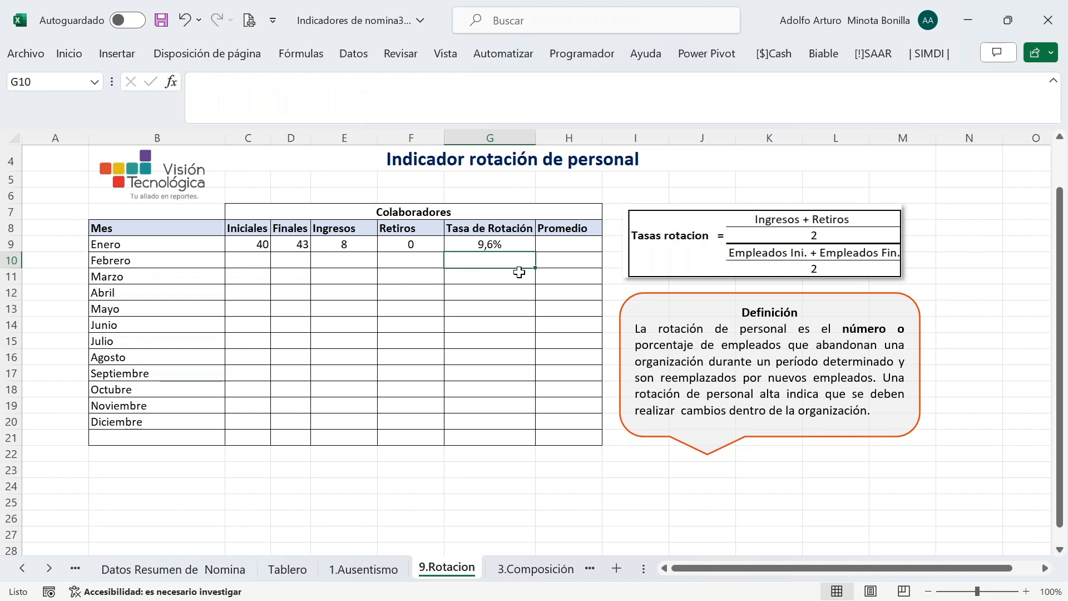
Review Enero's Iniciales, Ingresos and Retiros formulas in C9, E9 and F9
click(261, 245)
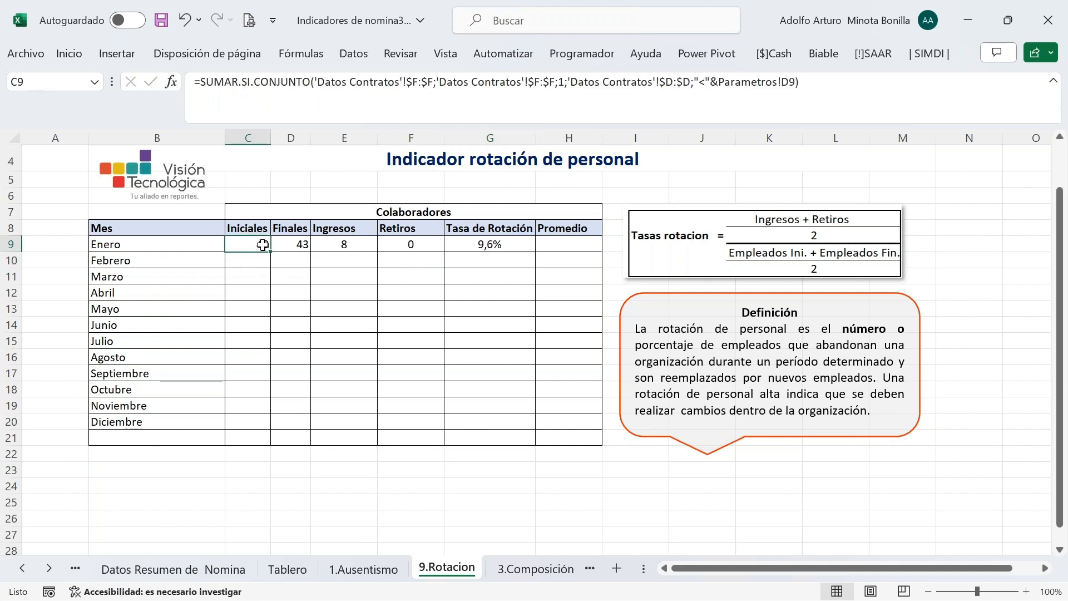
click(333, 246)
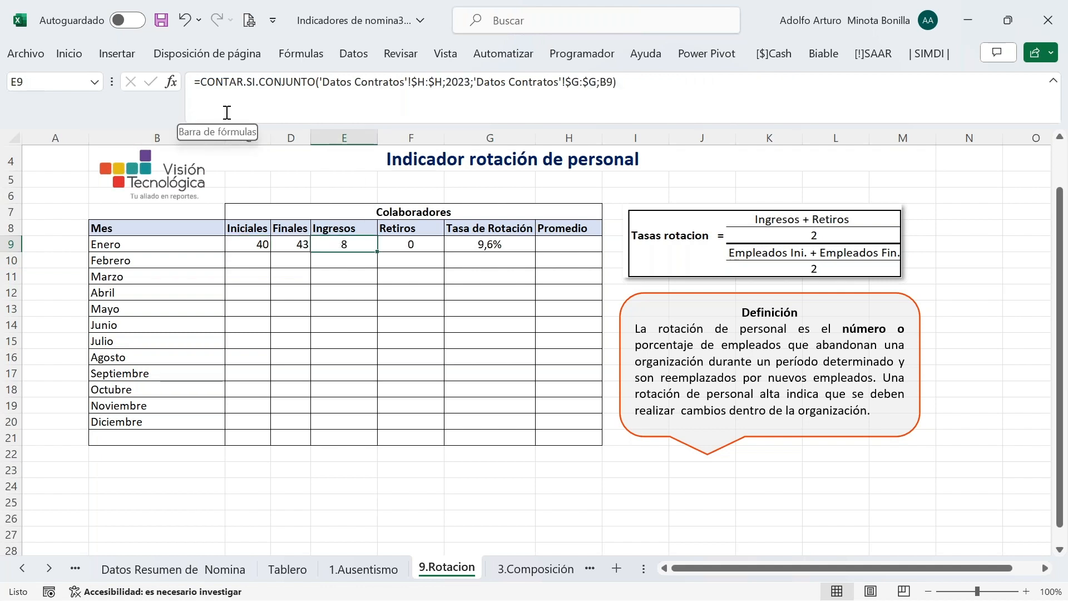
click(426, 245)
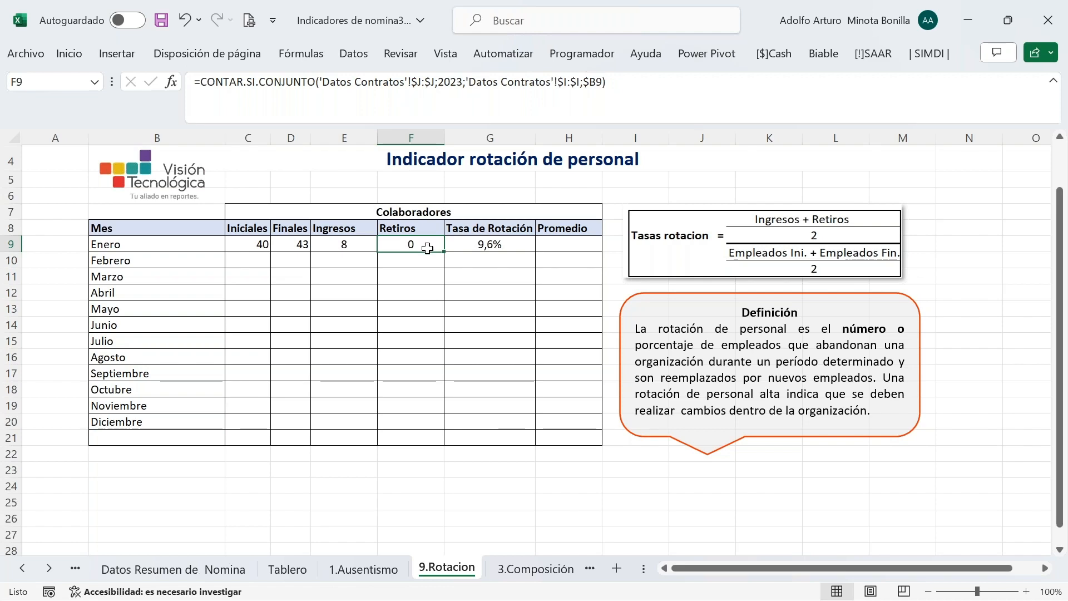
click(172, 82)
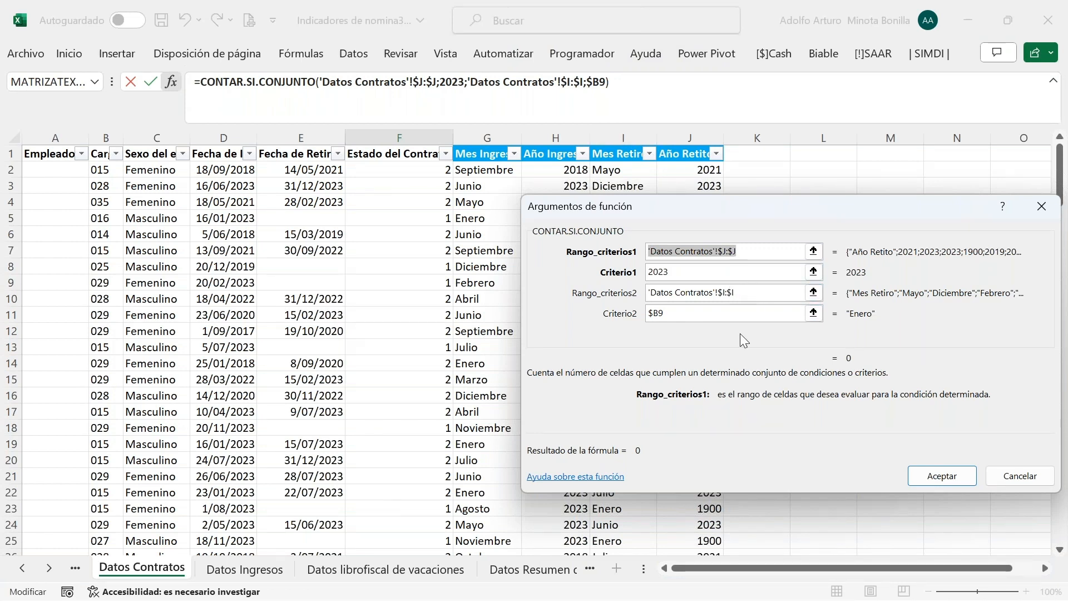
click(941, 476)
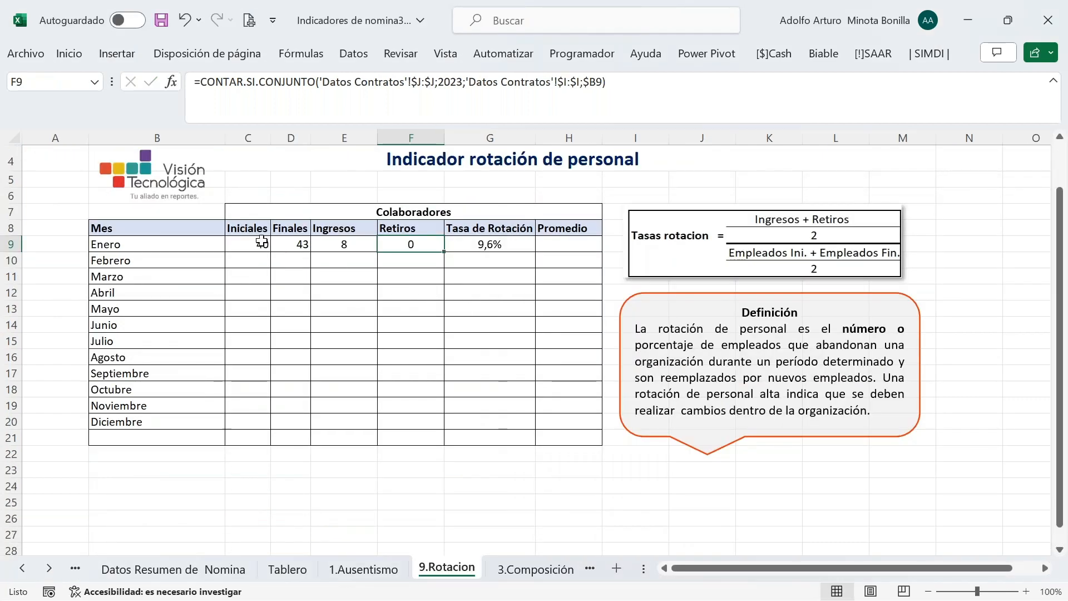
Fill C9:G9 down through Diciembre in row 20
click(261, 243)
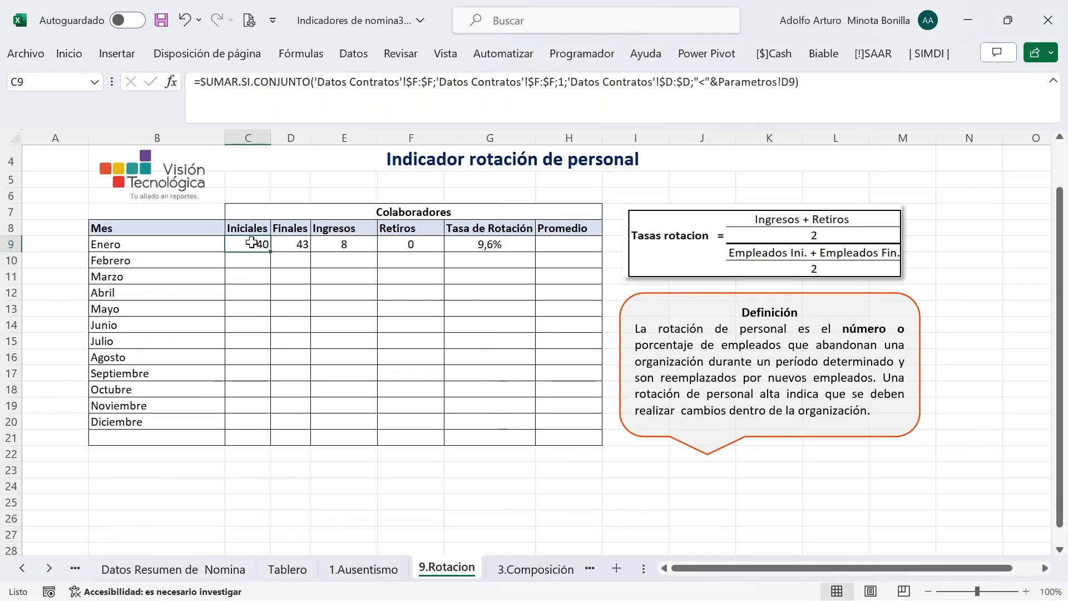
drag(262, 242, 451, 242)
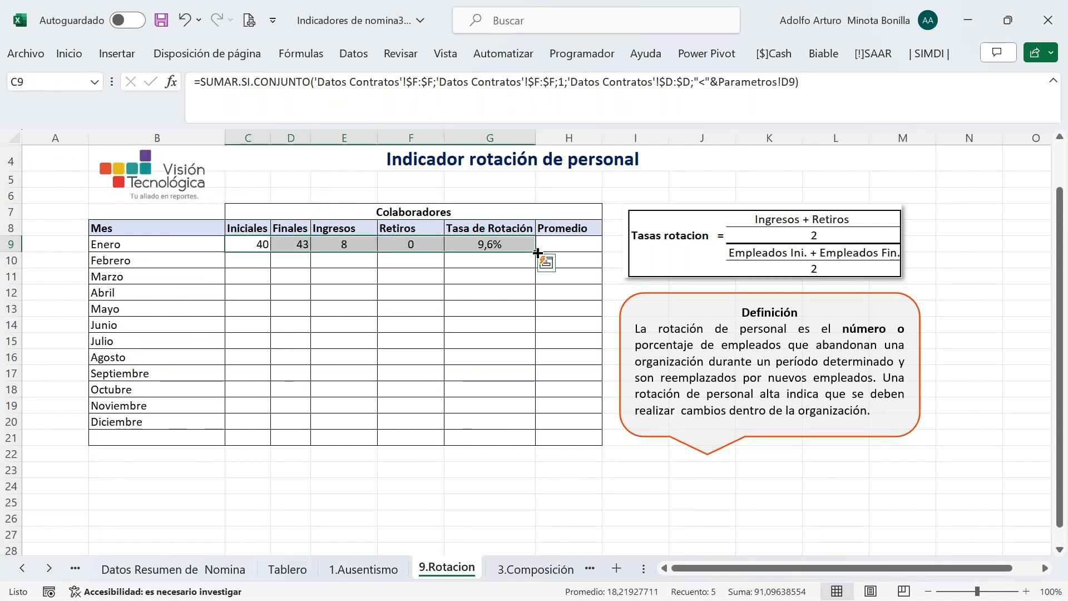
double_click(537, 253)
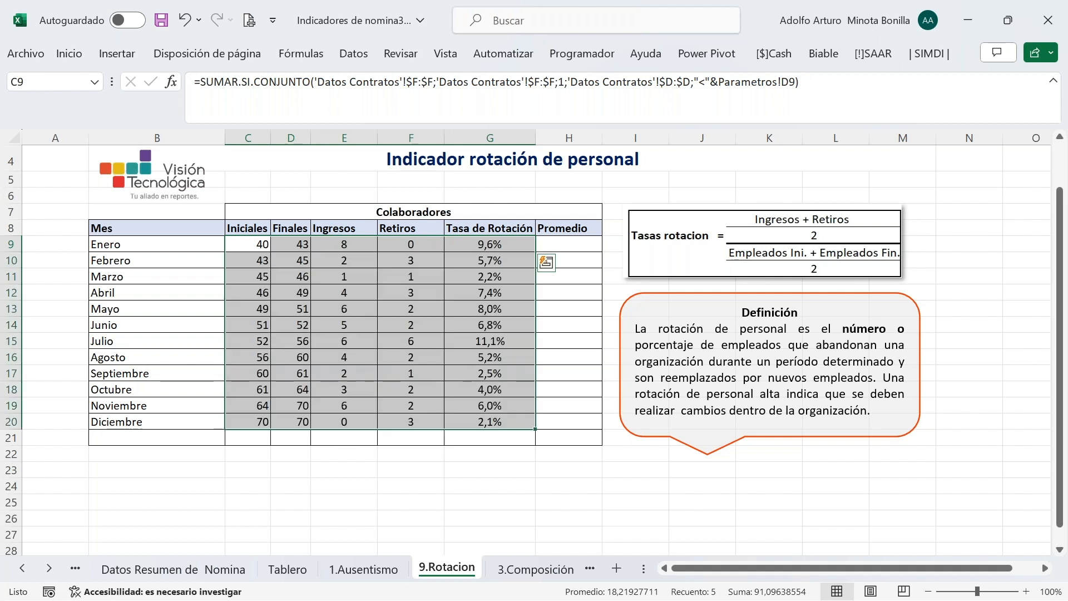
click(574, 241)
Enter =PROMEDIO(C9:D9) in H9 and fill it down to H20, 42 through 70
text(=)
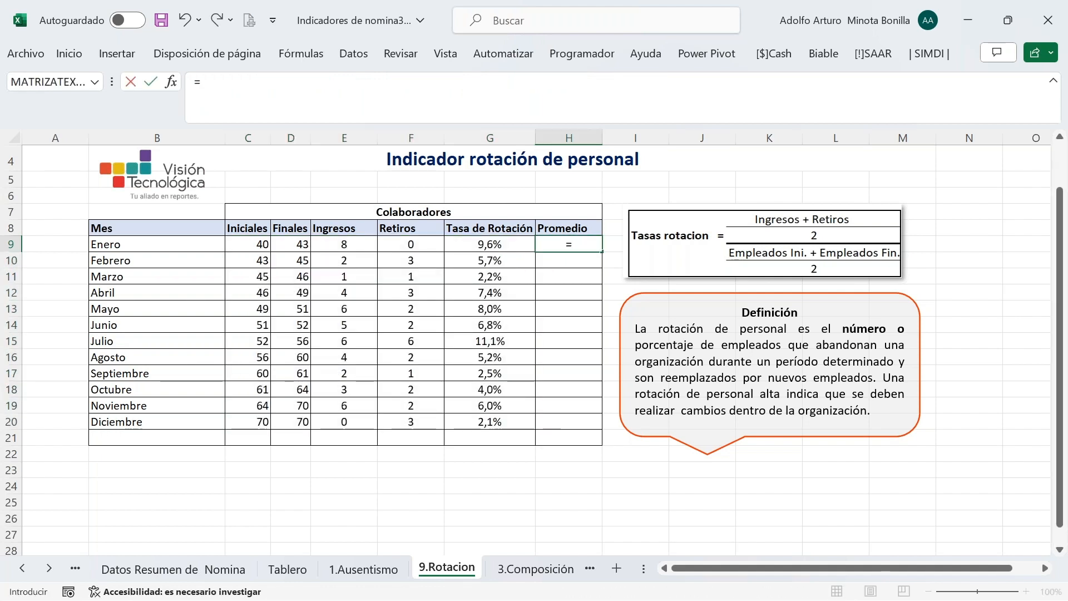
text(pro)
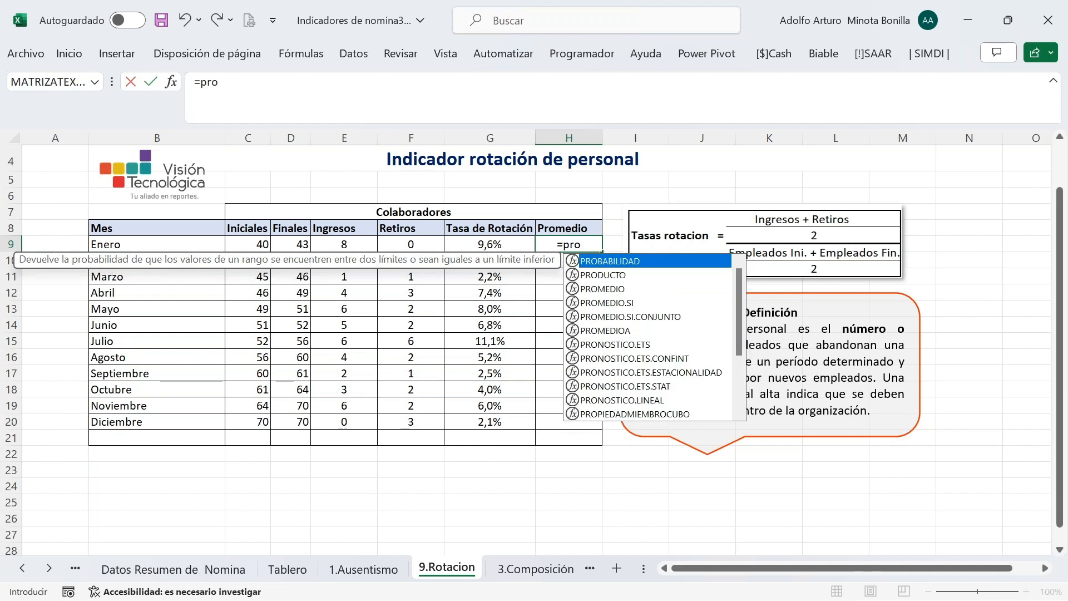
text(me)
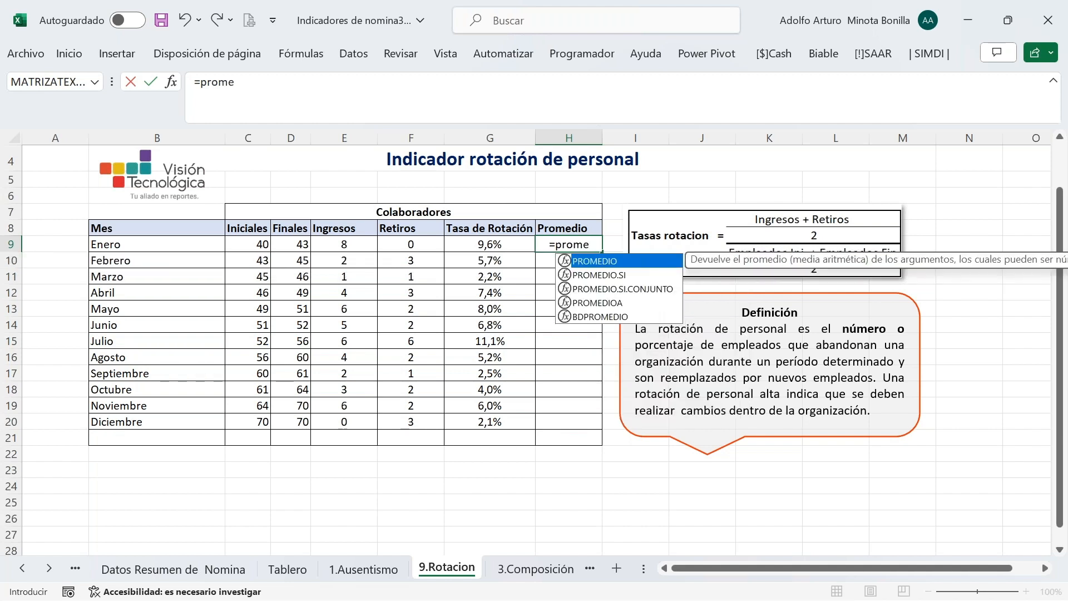
key(Tab)
drag(254, 245, 284, 244)
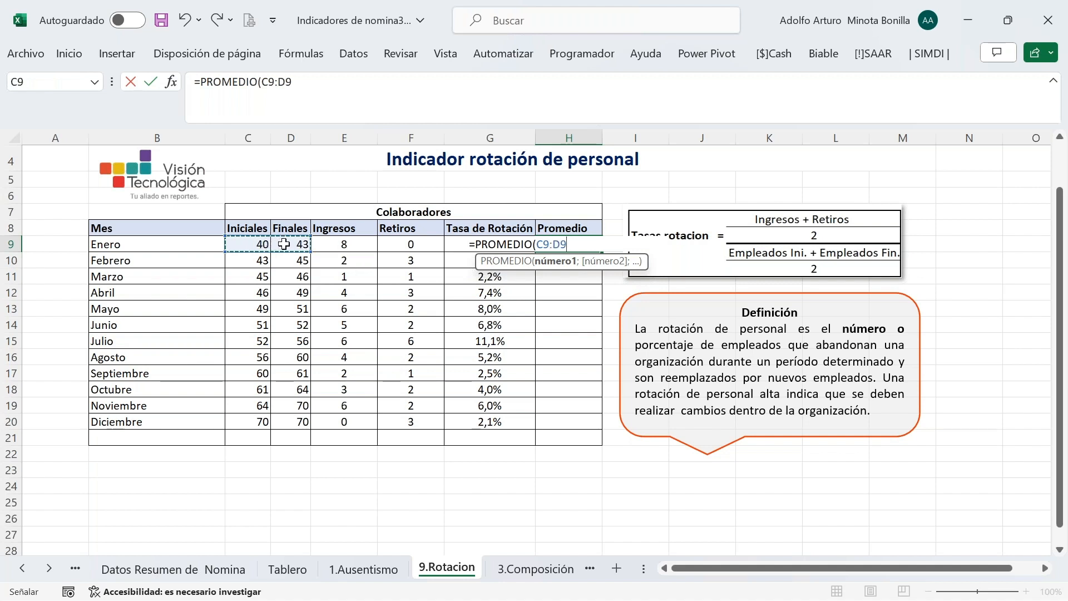
text())
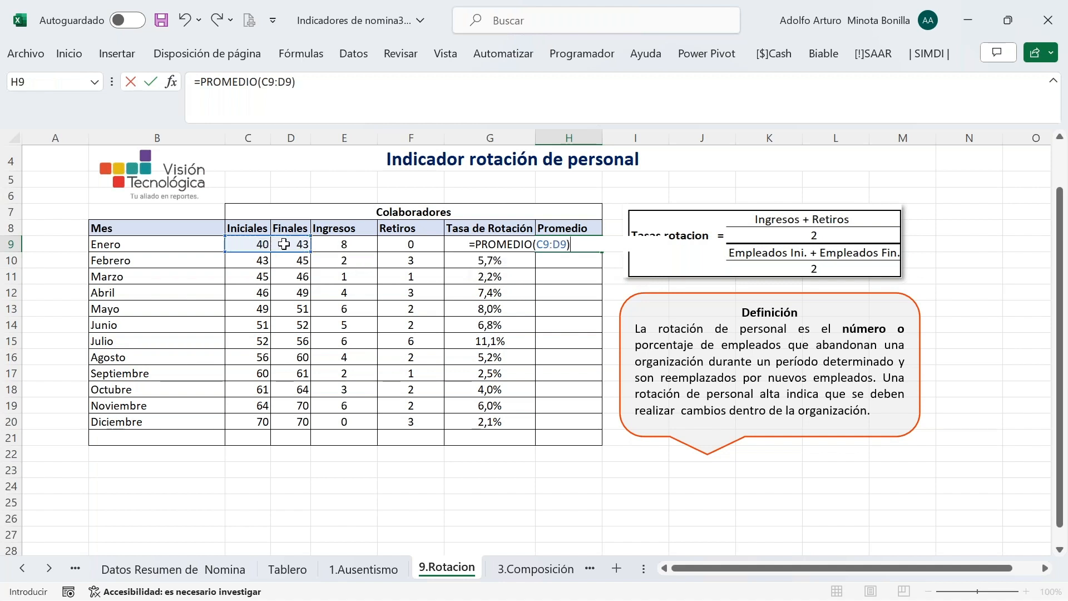
key(Return)
click(561, 244)
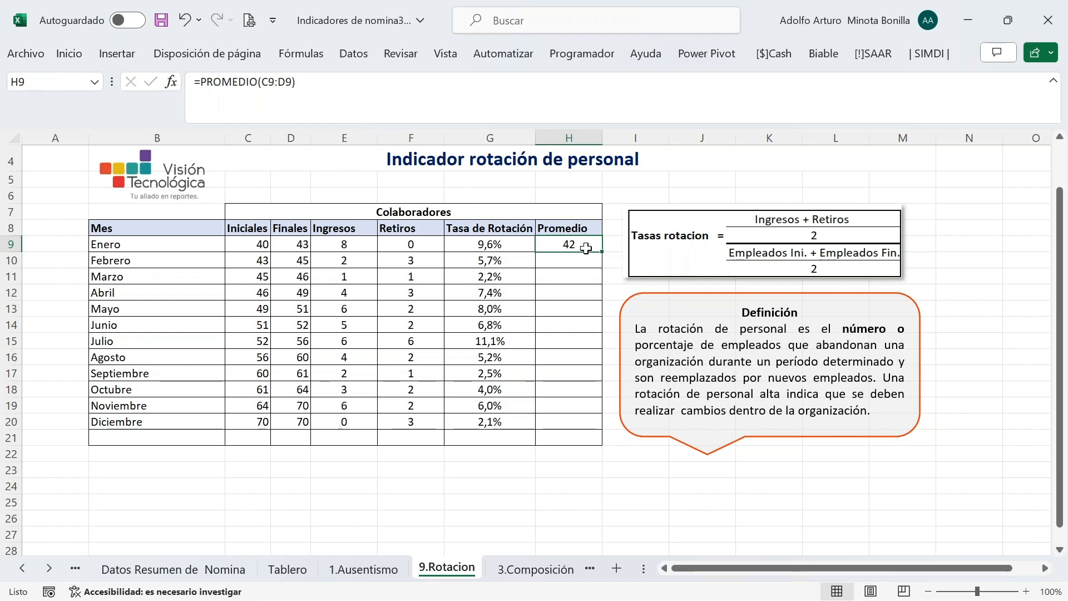
double_click(599, 250)
scroll(532, 463, down, 1)
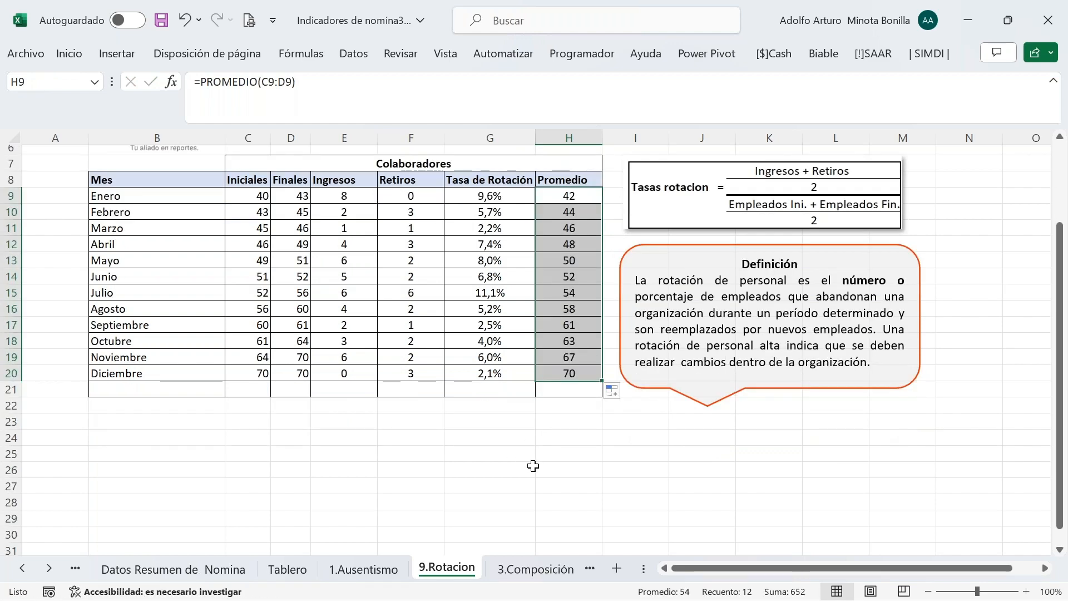
scroll(533, 465, up, 2)
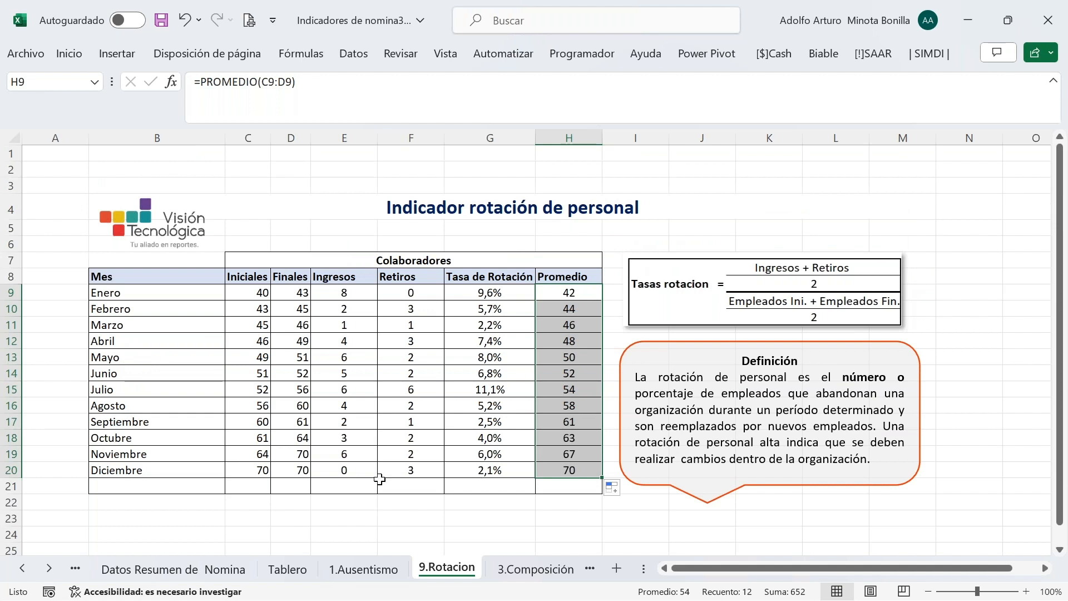
click(421, 512)
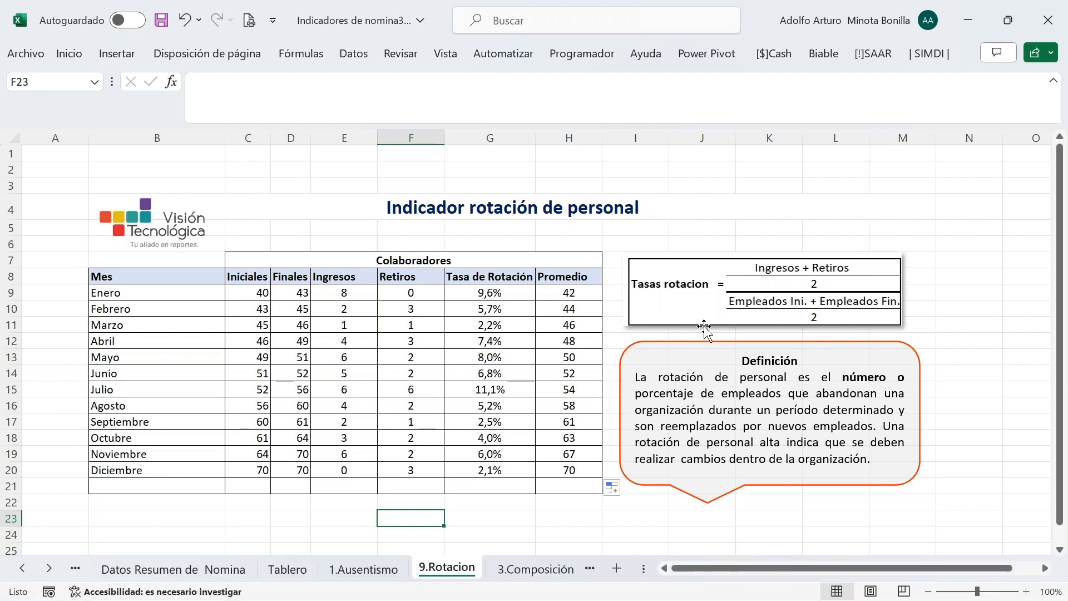
scroll(929, 376, down, 1)
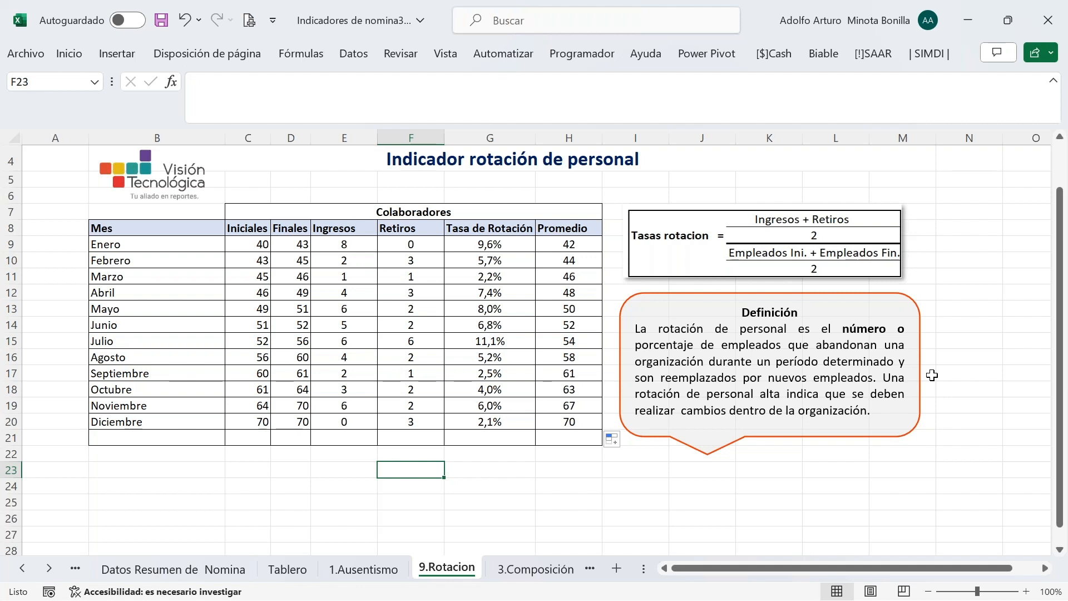
On 1.Ausentismo, make I8 reference Enero's Finales '9.Rotacion'!D9
click(367, 567)
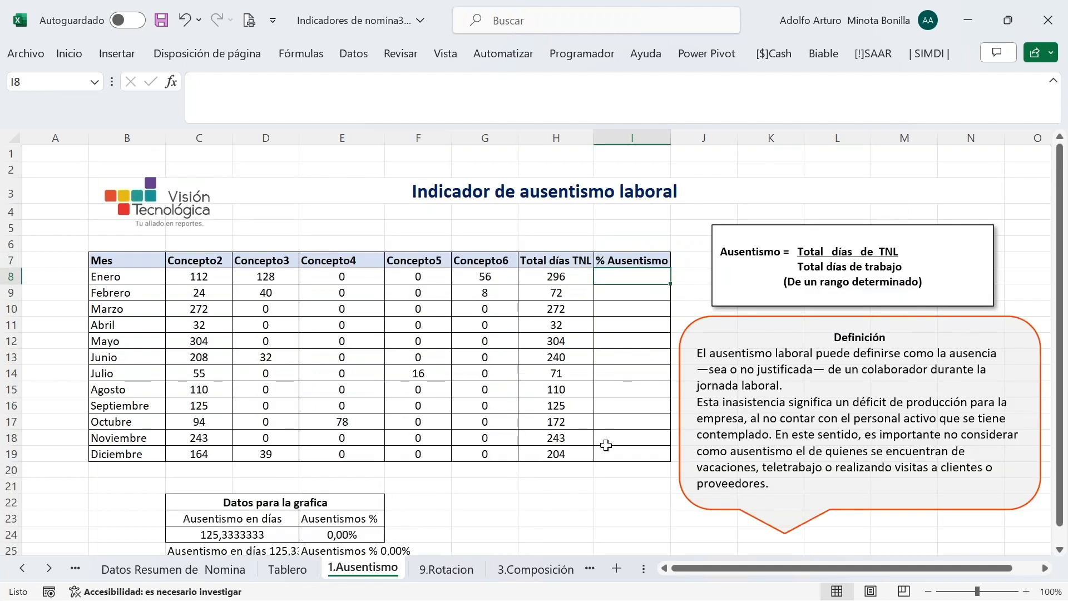
click(851, 185)
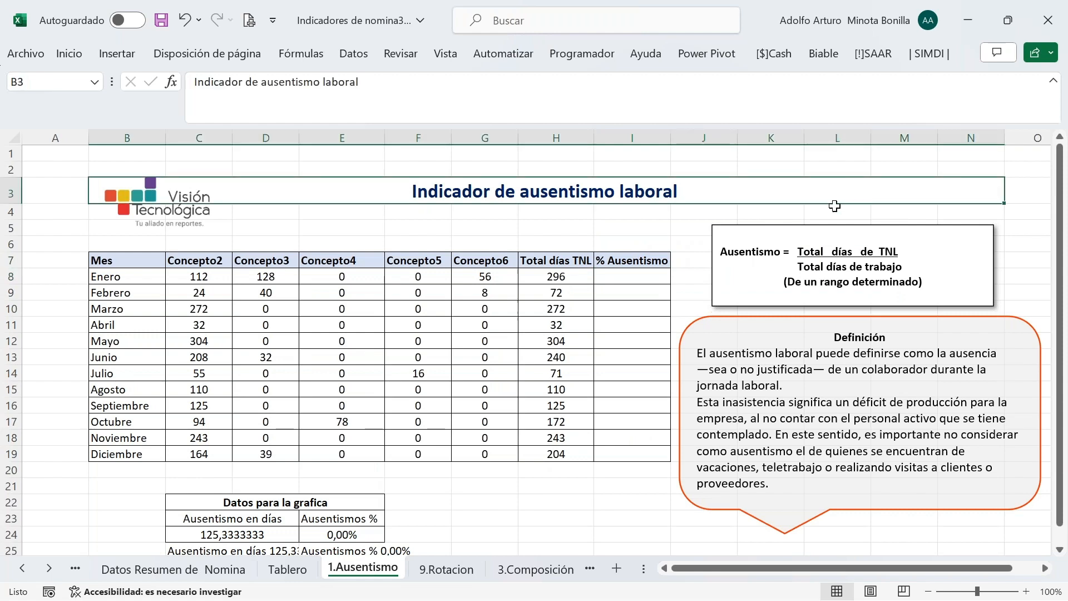
scroll(1033, 332, down, 1)
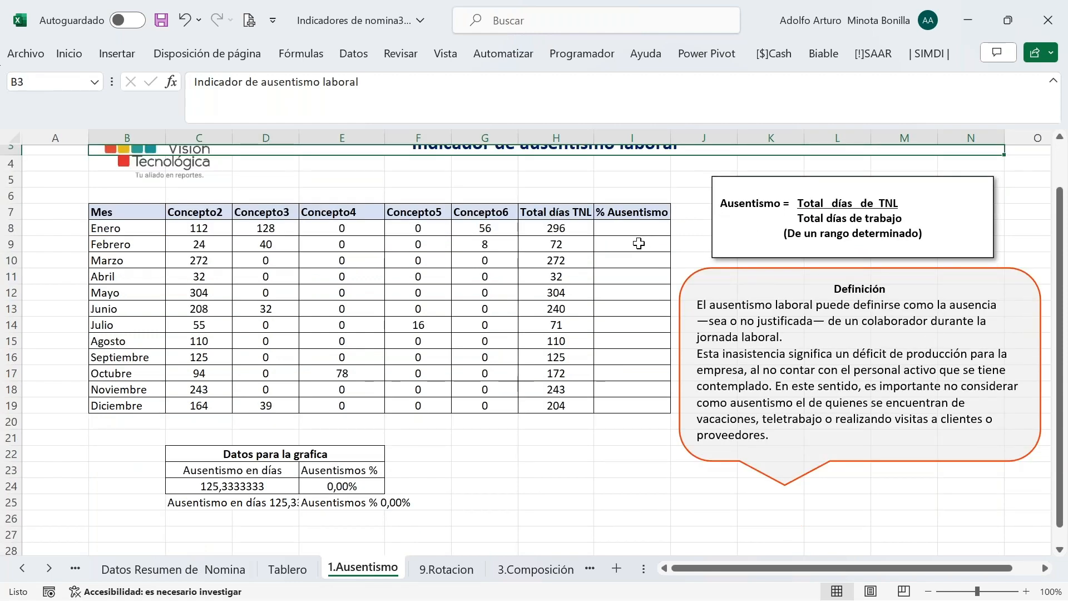
click(631, 226)
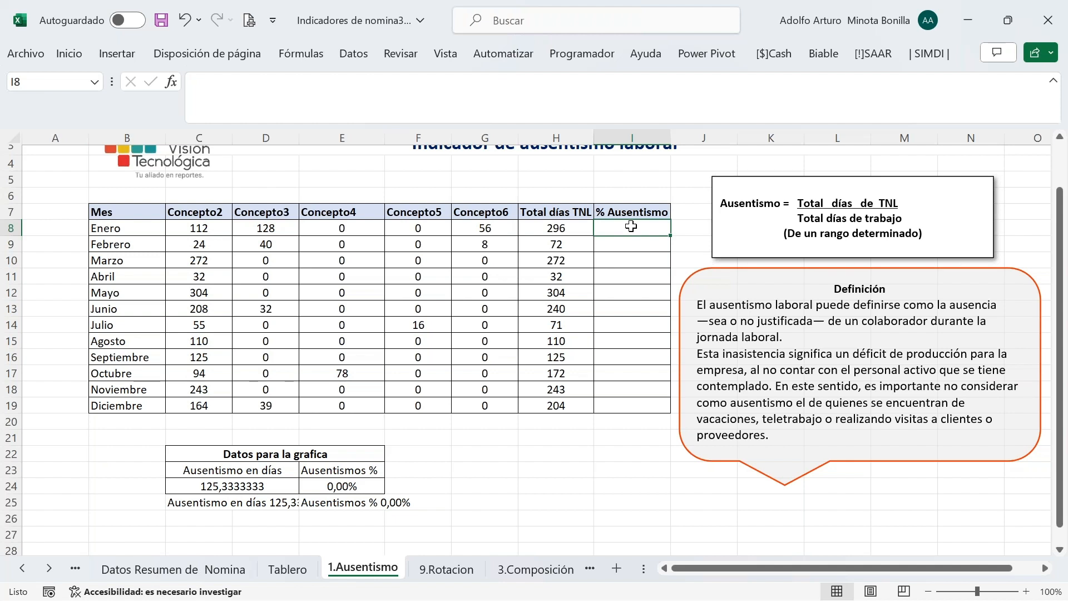
text(=)
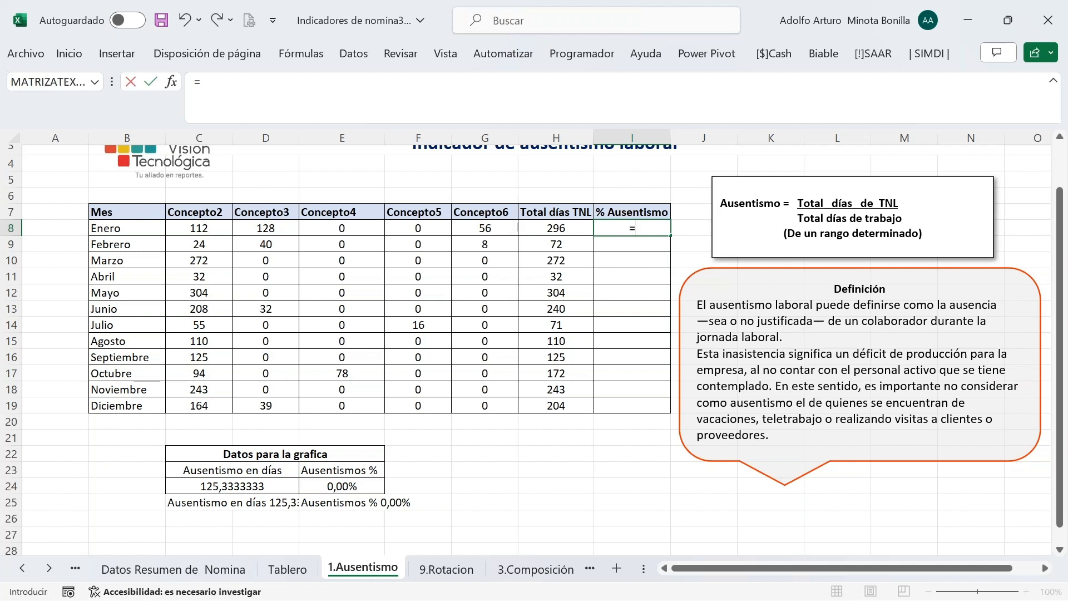
click(435, 568)
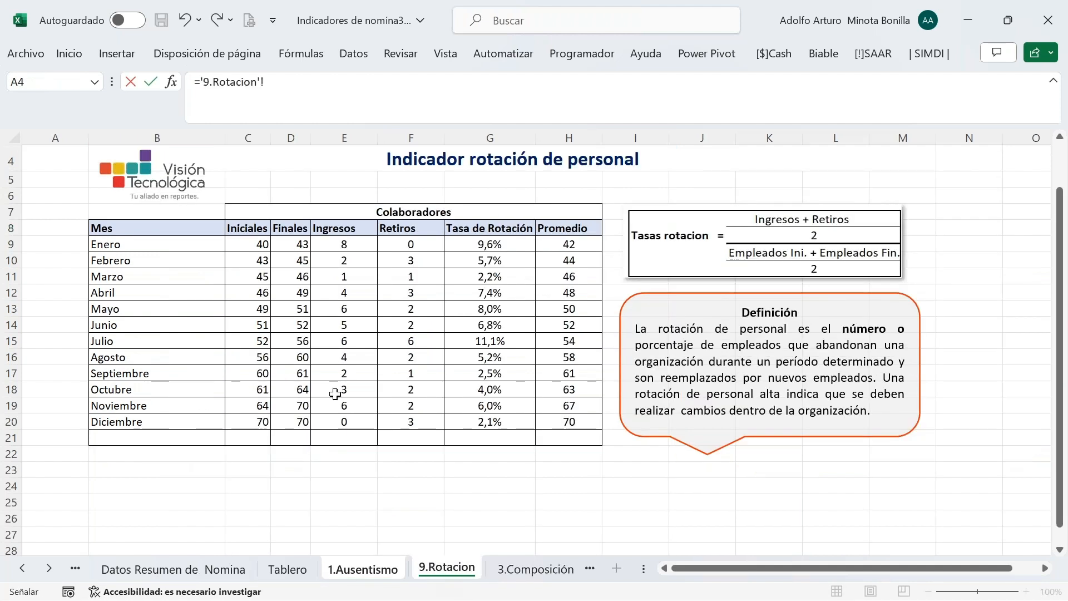
click(291, 243)
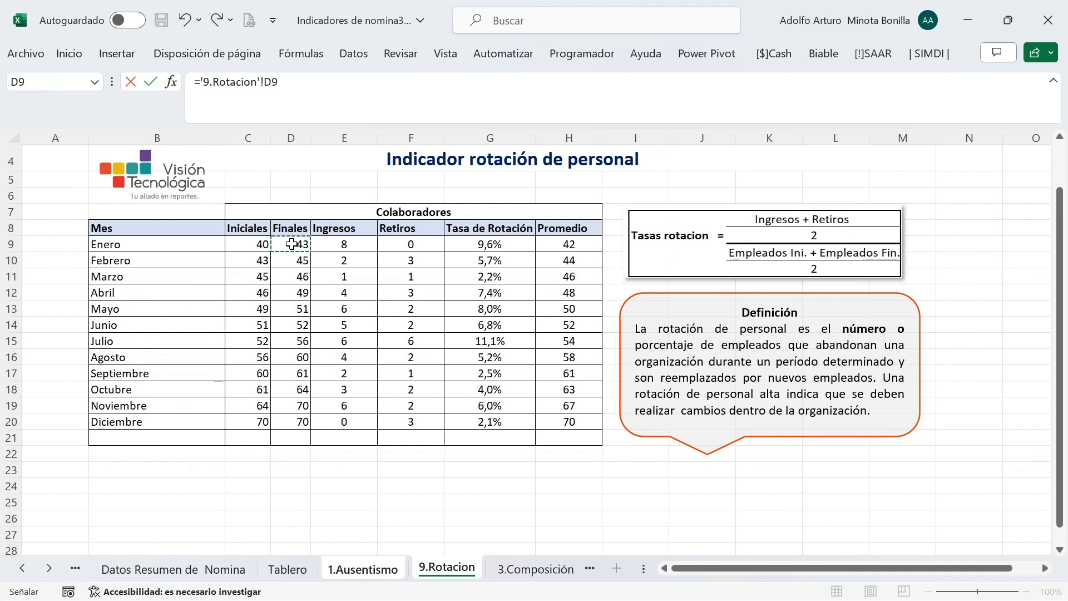
key(Return)
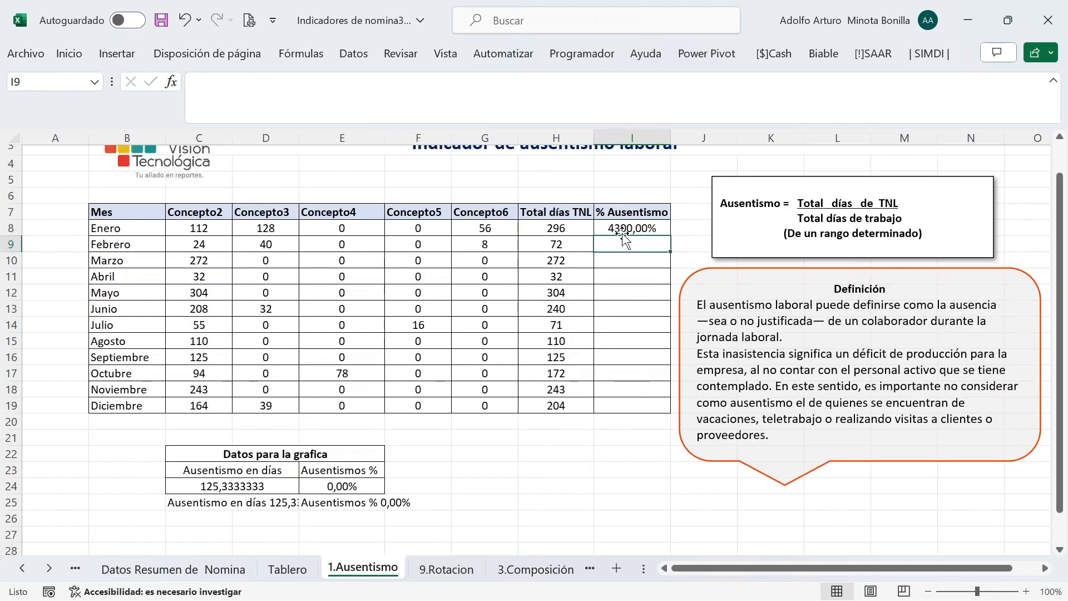
key(Up)
Attempt to insert a division by H8 into I8, discard the broken edit, and restart with =
click(313, 77)
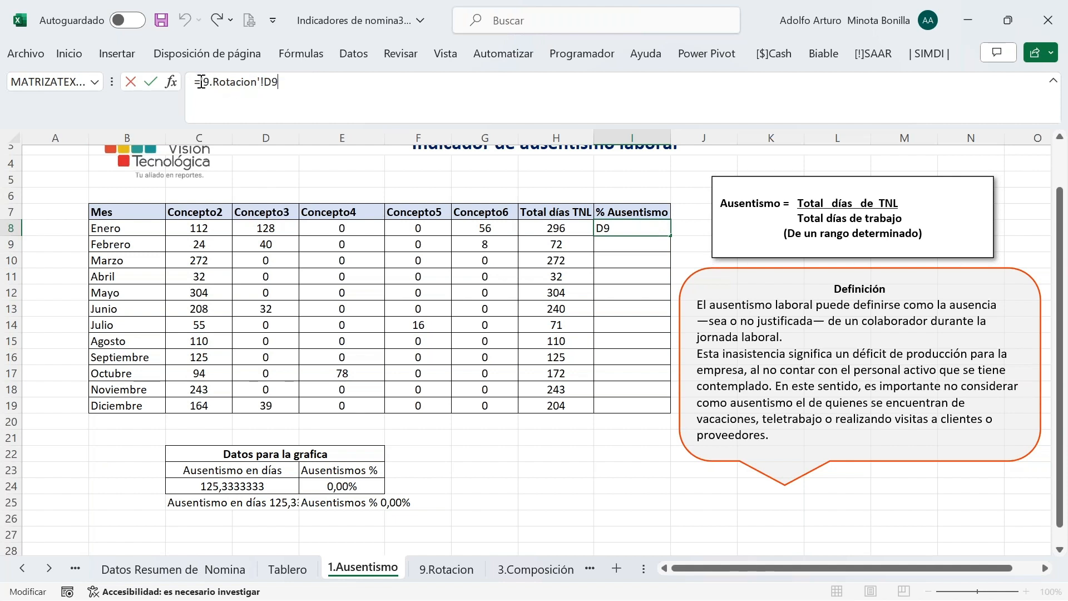
click(202, 82)
text(/)
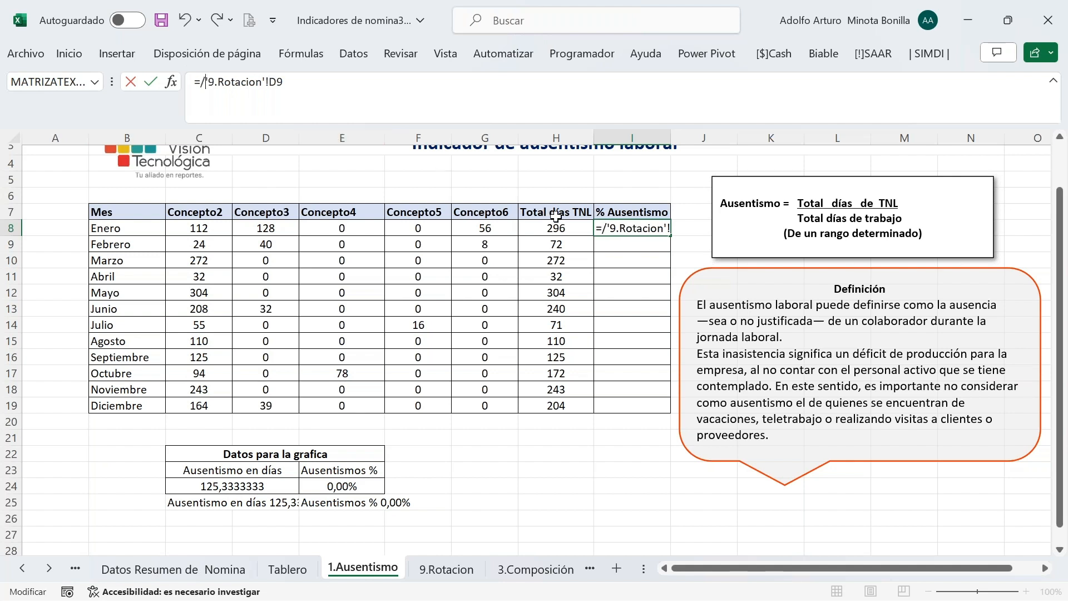
click(554, 228)
key(Return)
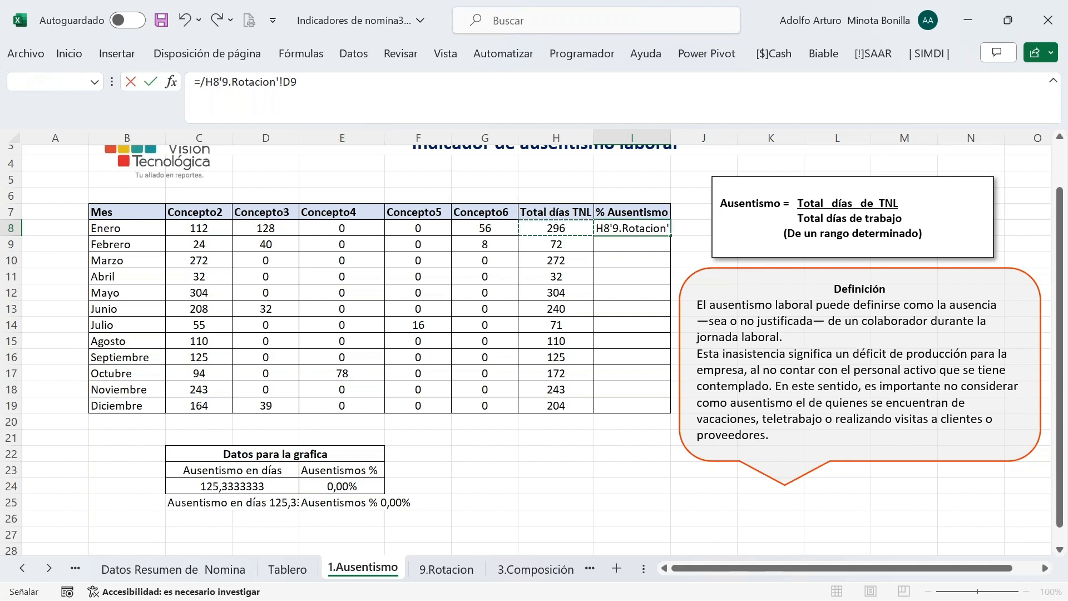
key(Return)
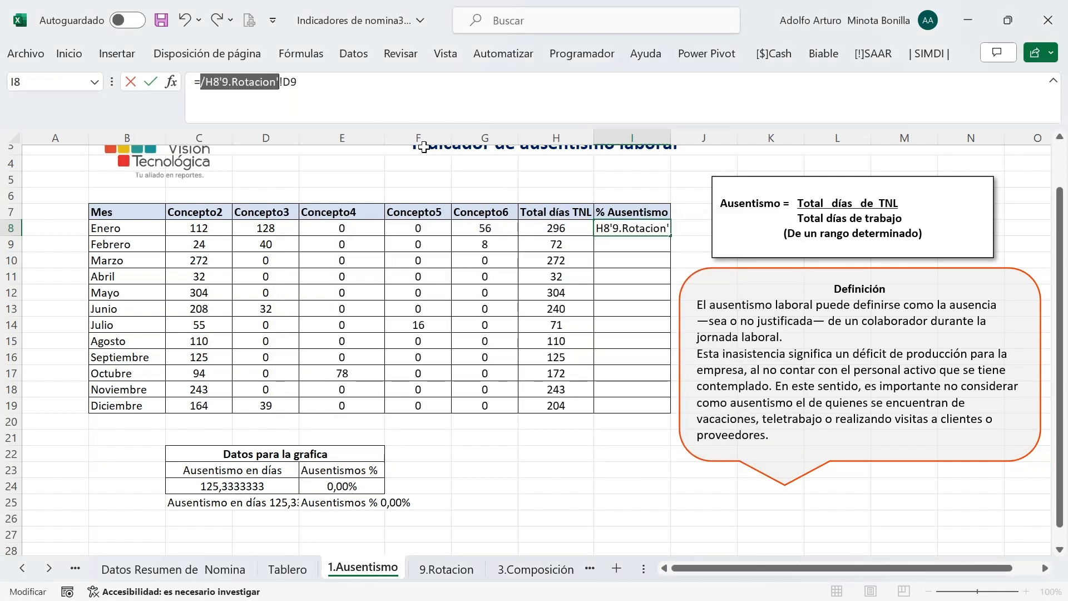
key(Escape)
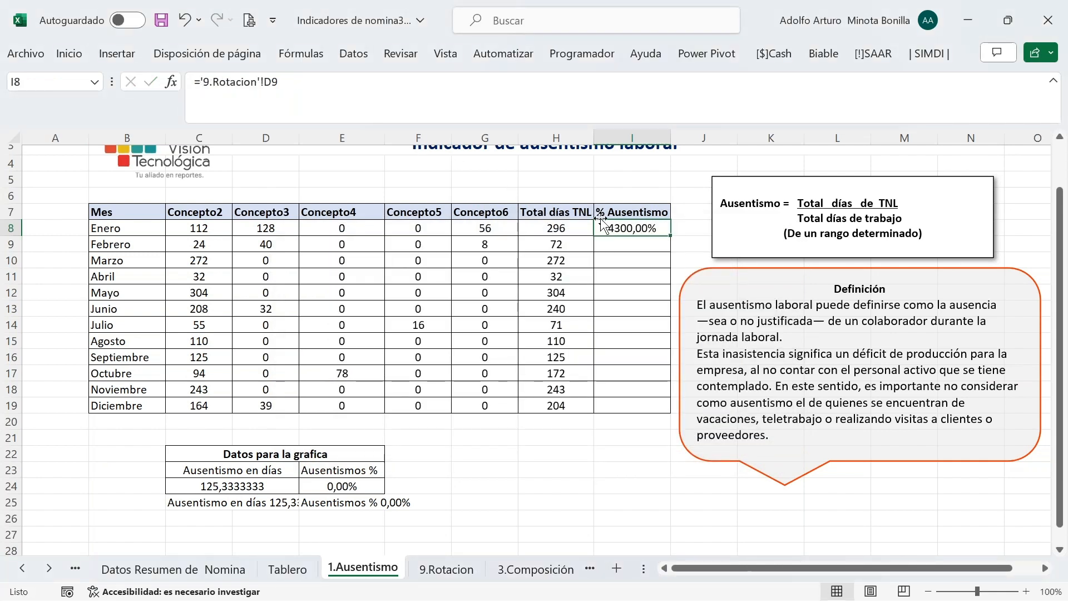
text(=)
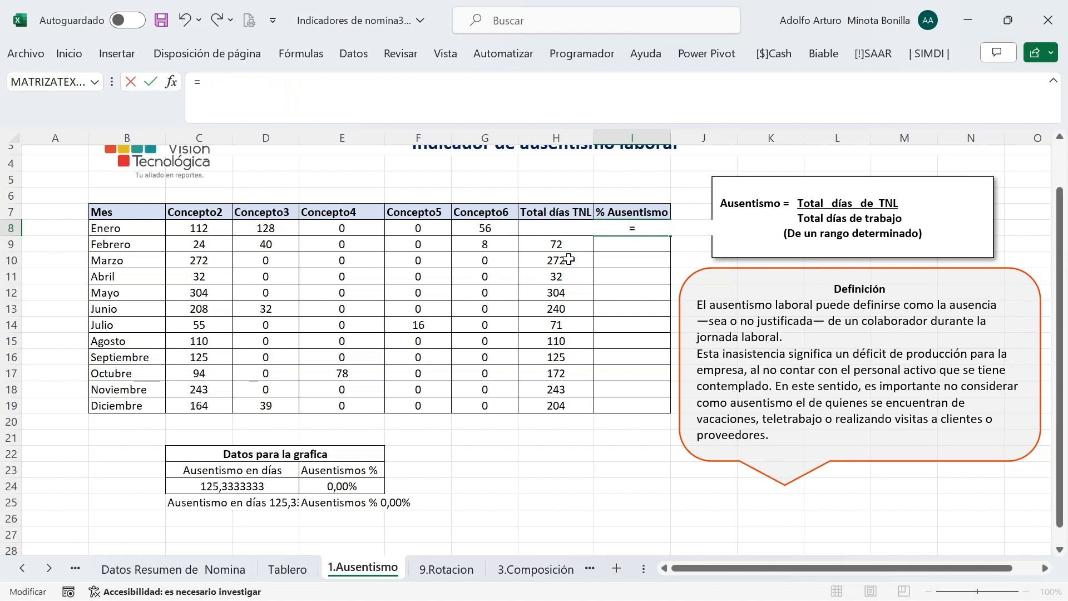
Enter =H8/'9.Rotacion'!D9 in Enero's % Ausentismo cell I8
click(561, 244)
key(Up)
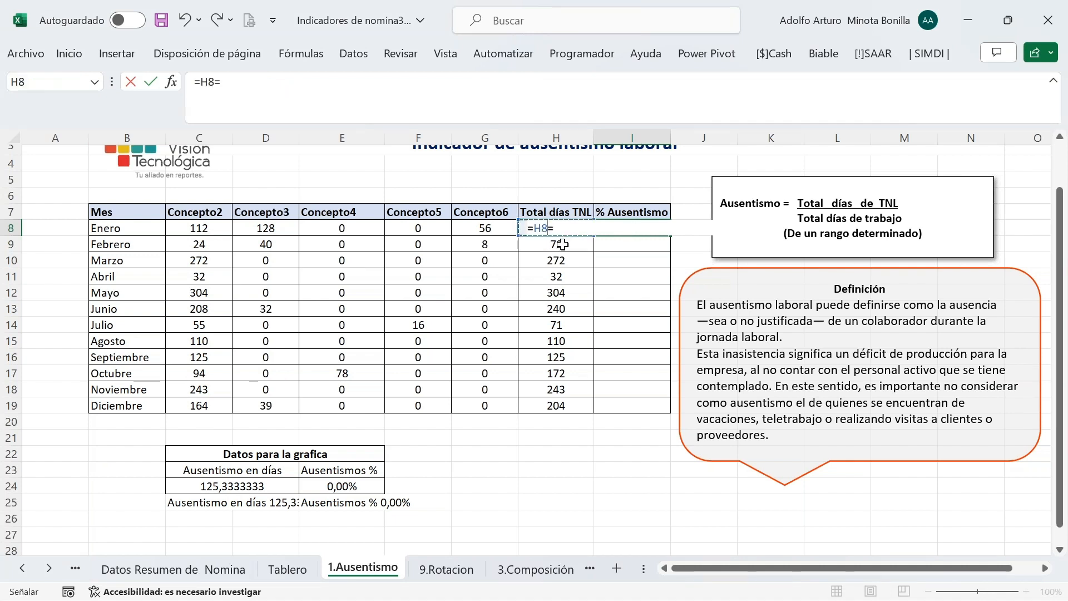
click(257, 84)
key(BackSpace)
text(/)
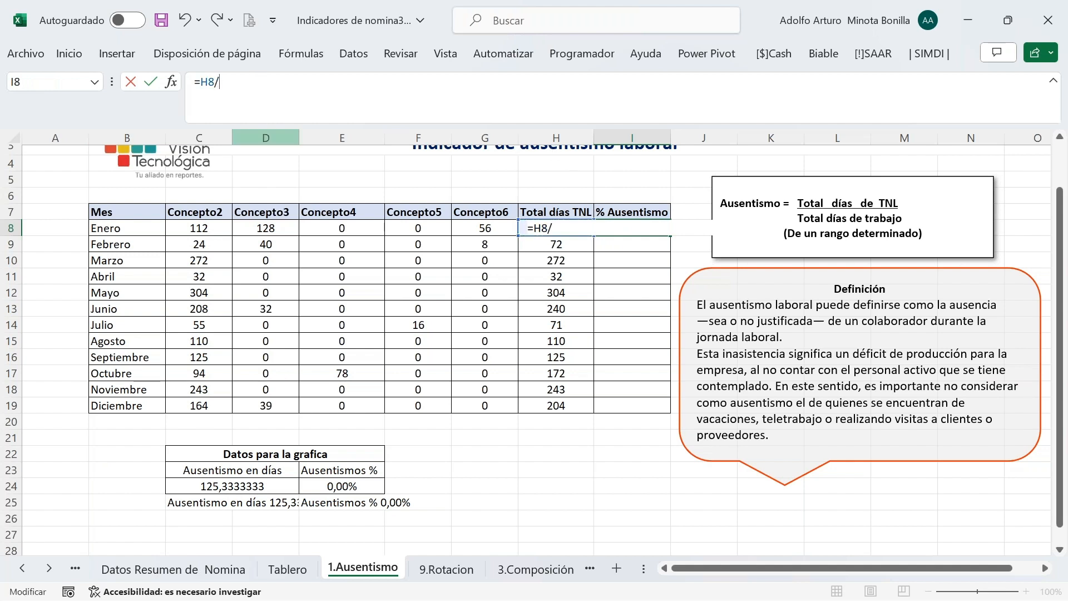
click(442, 569)
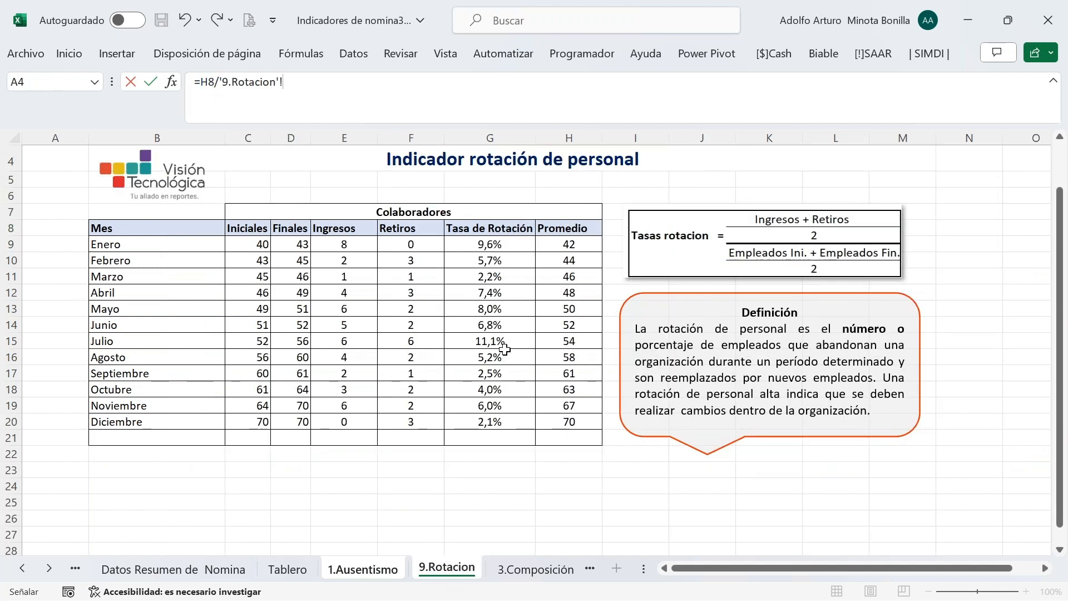
click(297, 247)
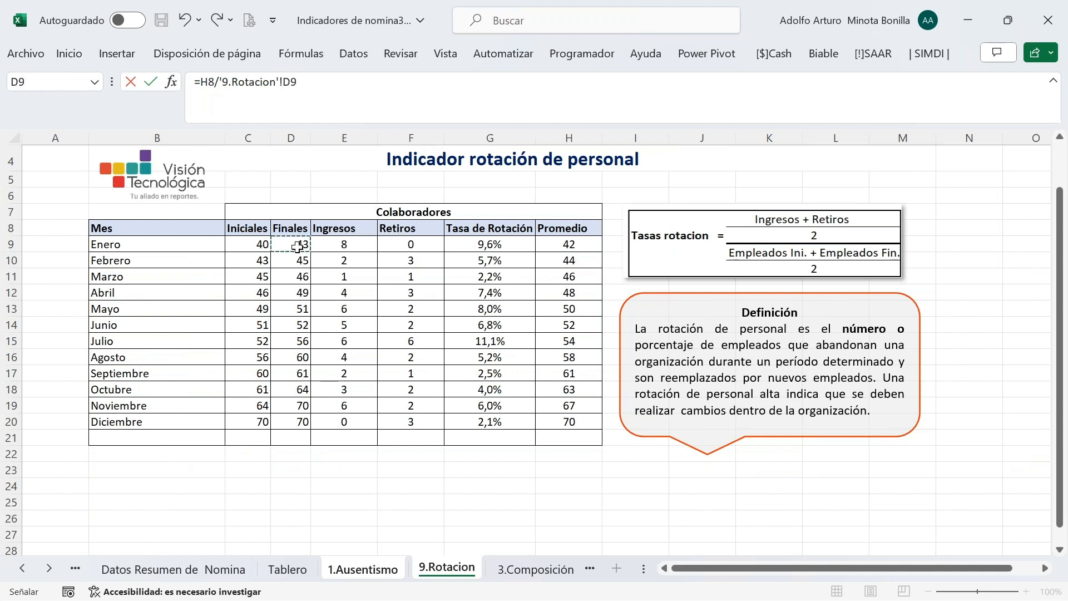
key(Return)
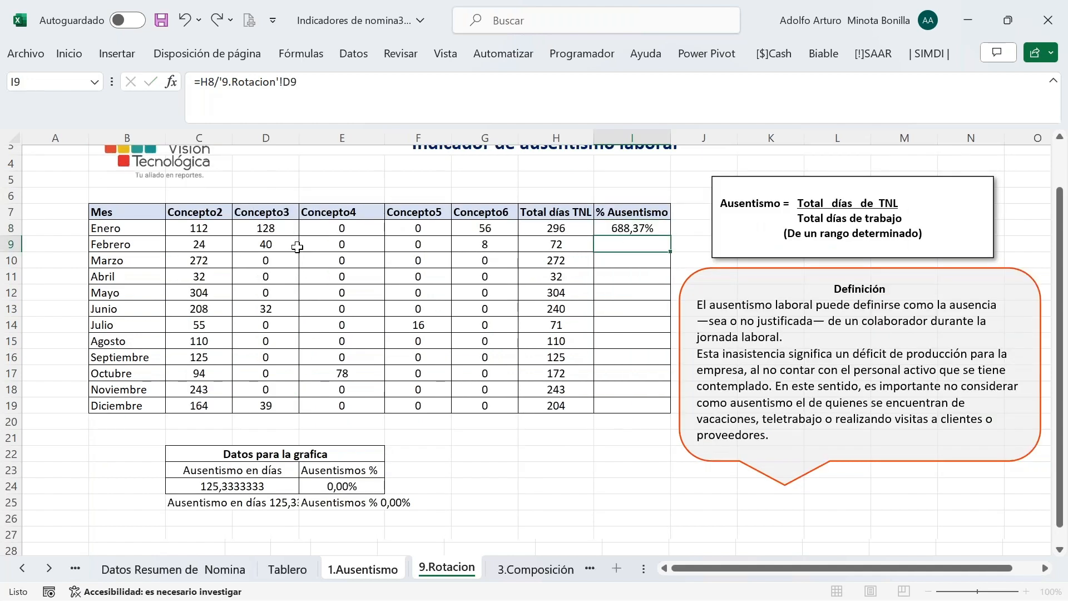
Inspect the SUMA formula behind January's Total días TNL in H8
click(608, 223)
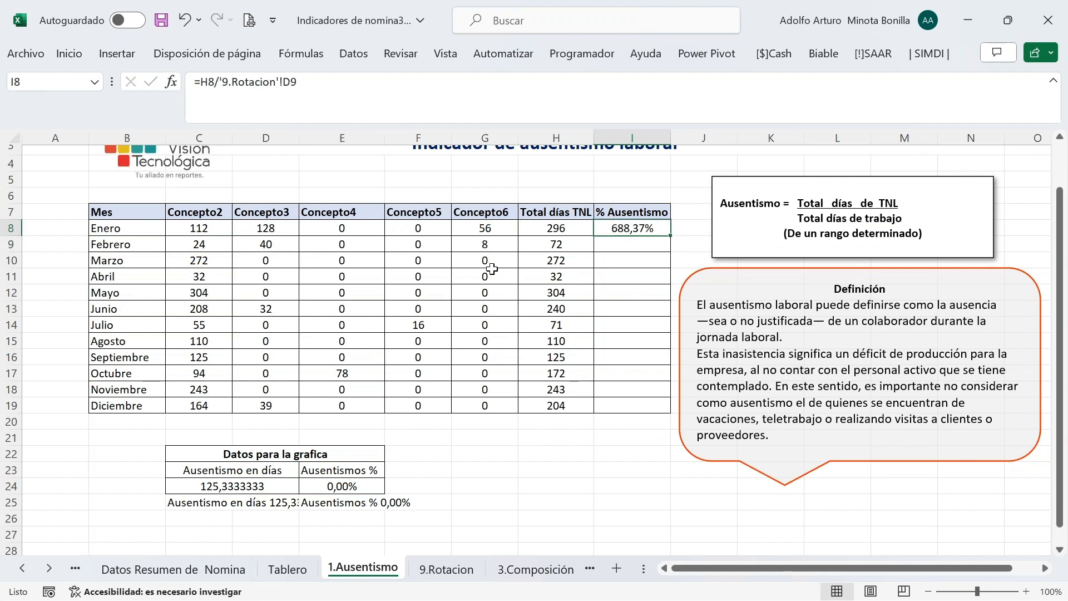
scroll(555, 293, up, 1)
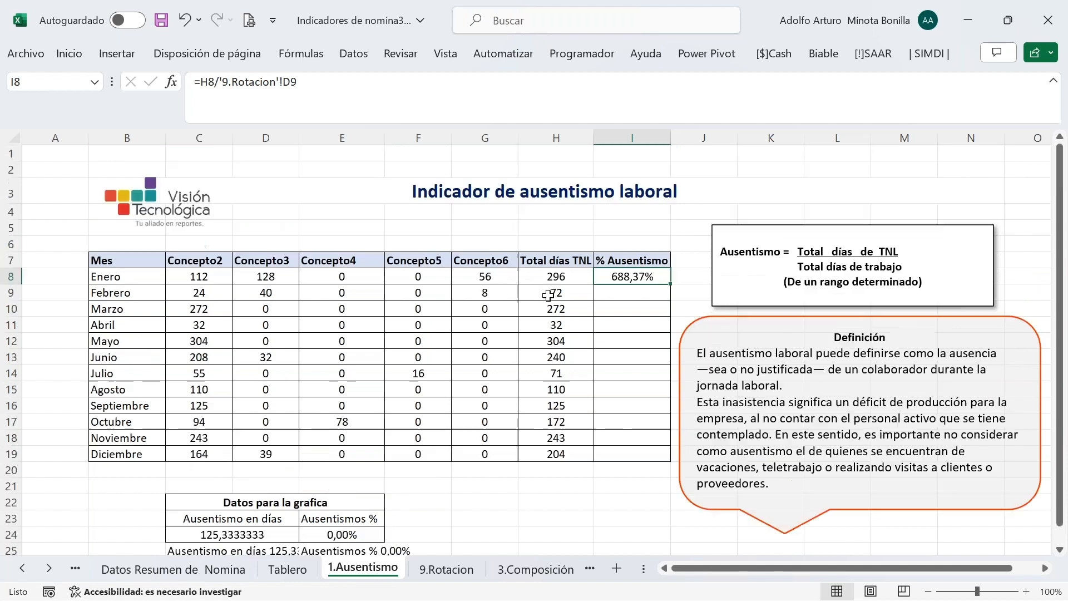
click(552, 277)
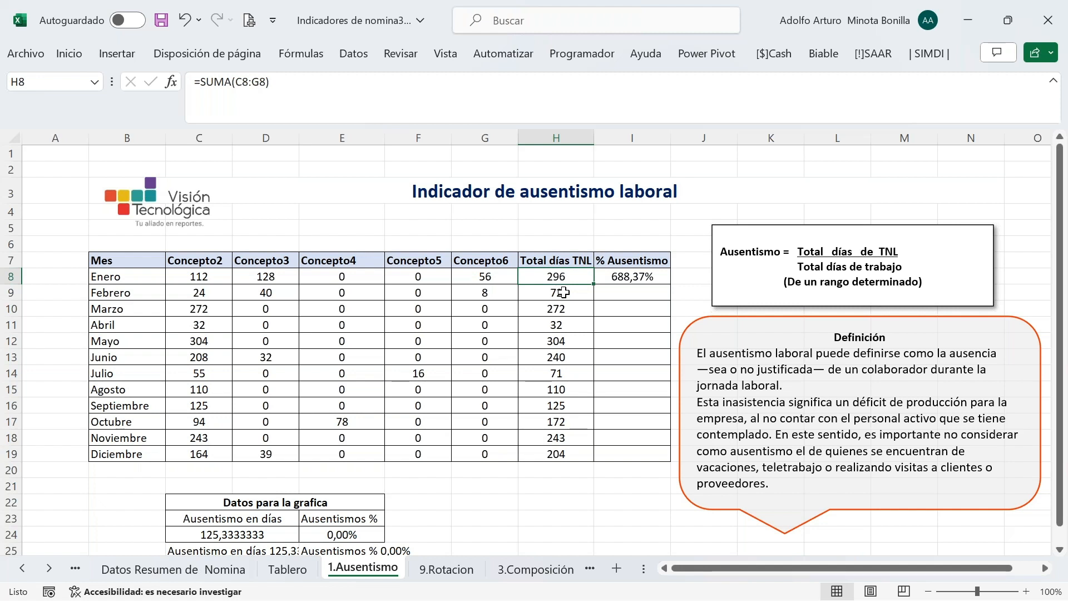
click(327, 89)
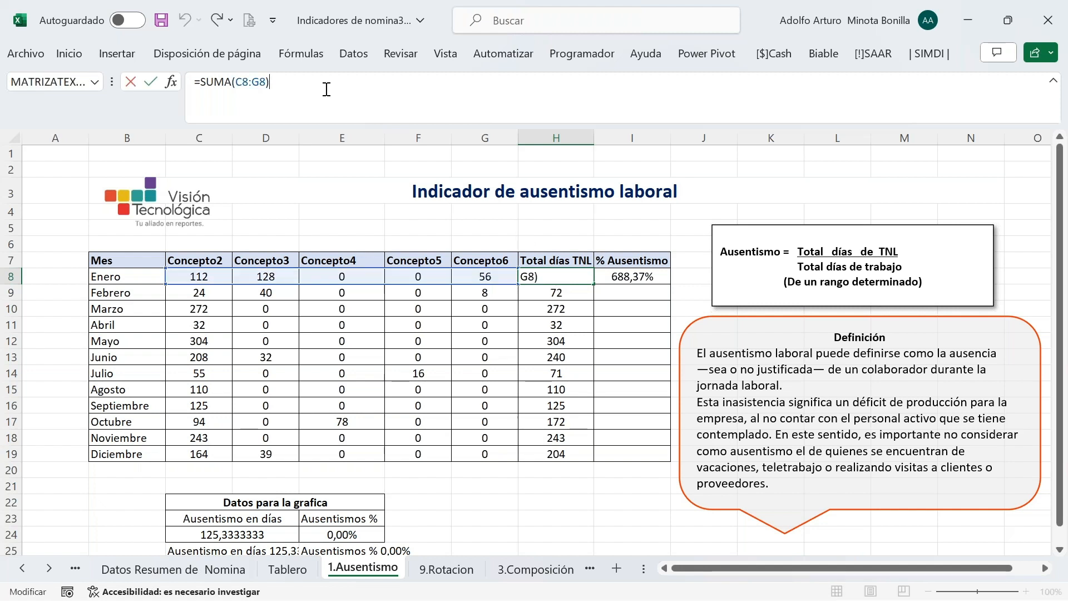
key(ctrl+Return)
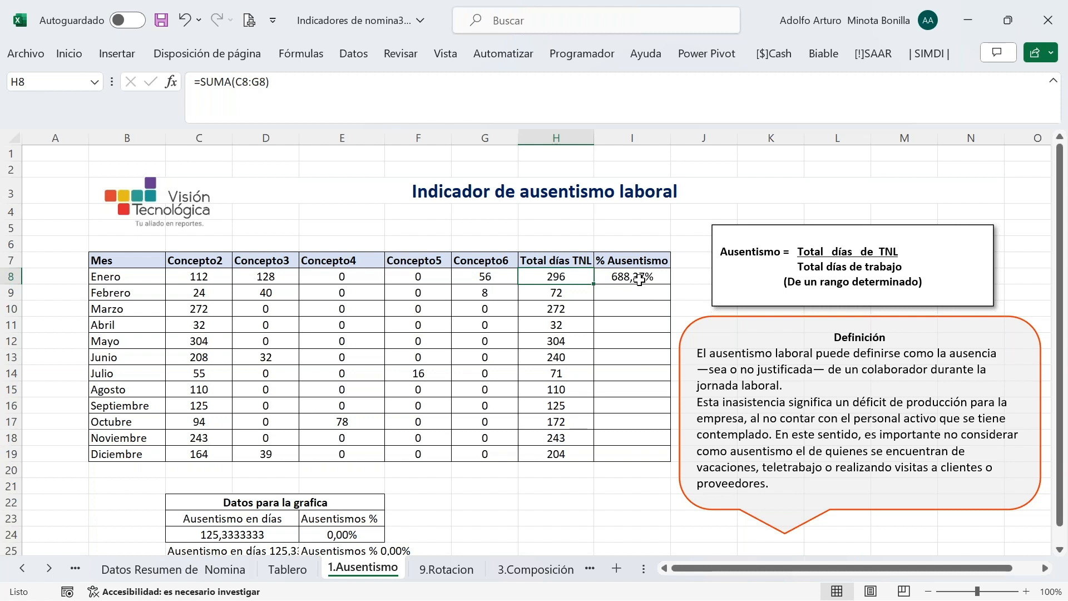
Correct I8 to =H8/('9.Rotacion'!D9*240), showing 2,87%
click(639, 280)
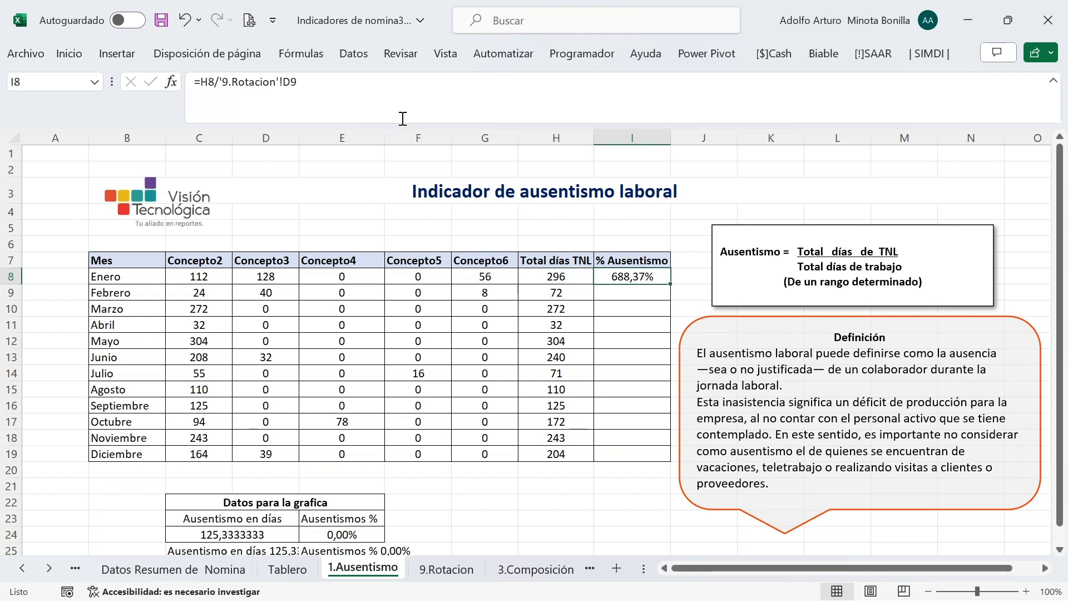
click(321, 87)
text(*240)
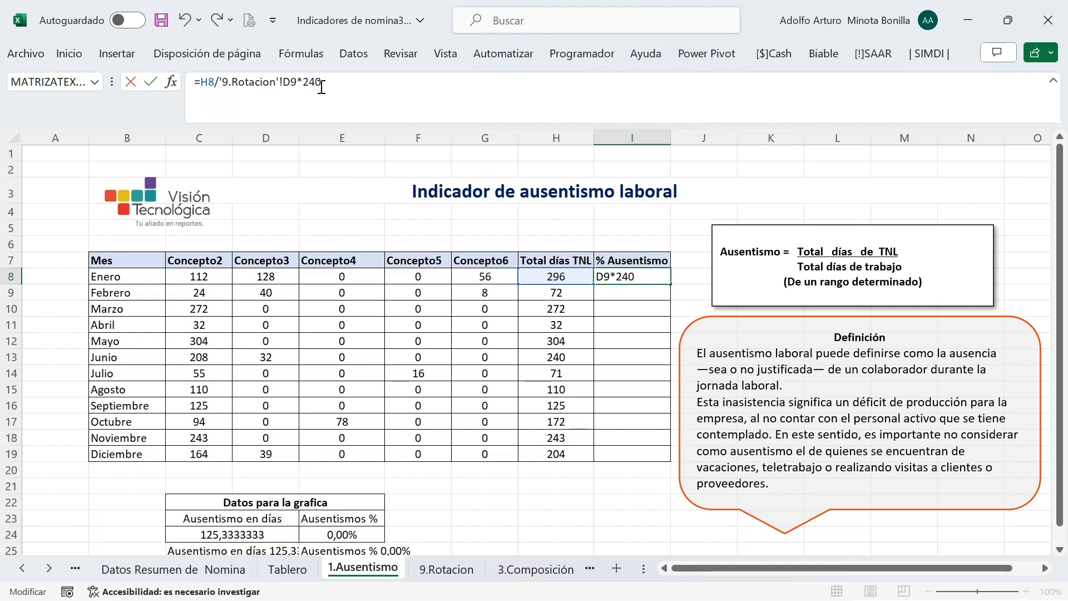
key(ctrl+Return)
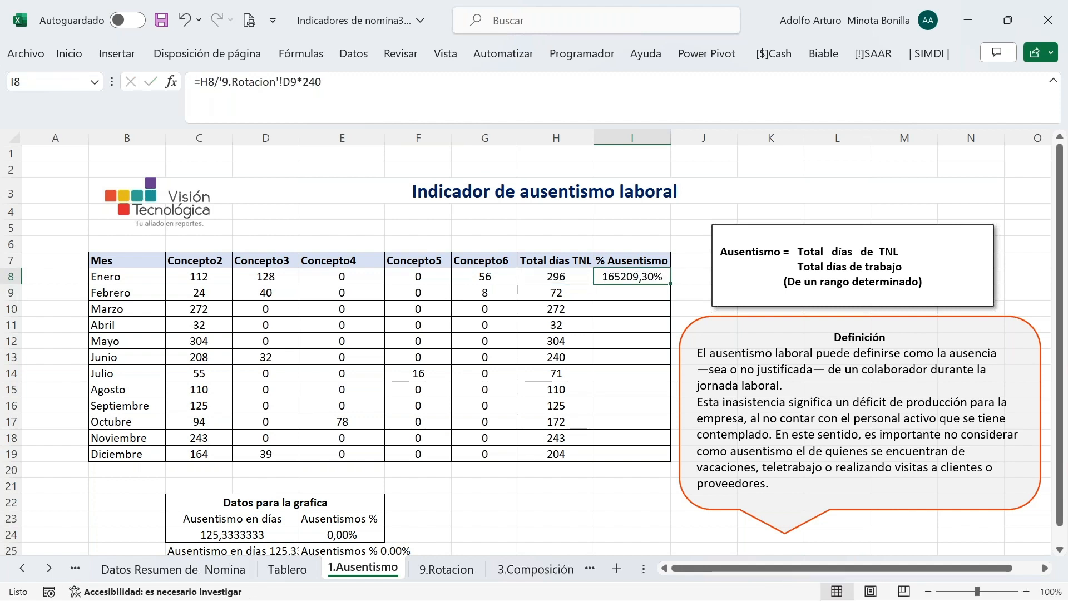
click(379, 91)
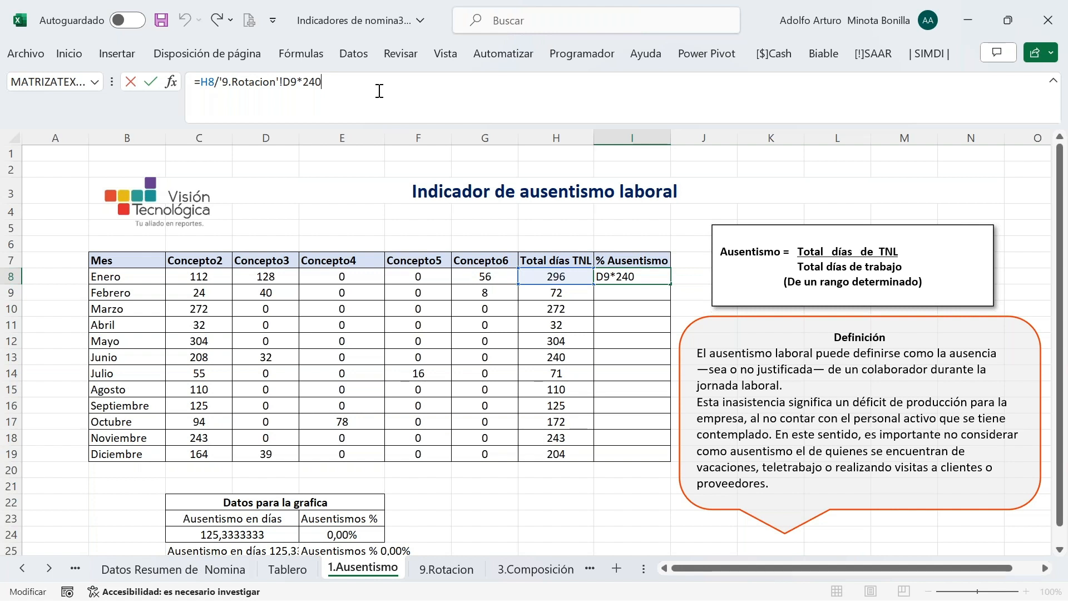
click(220, 85)
text(()
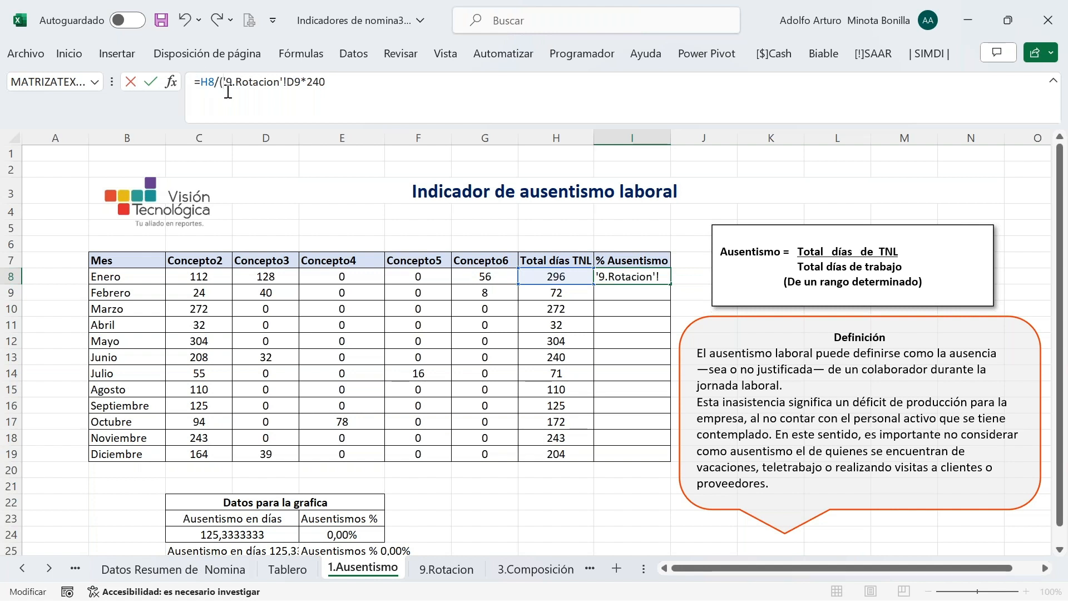
click(356, 89)
text())
key(Return)
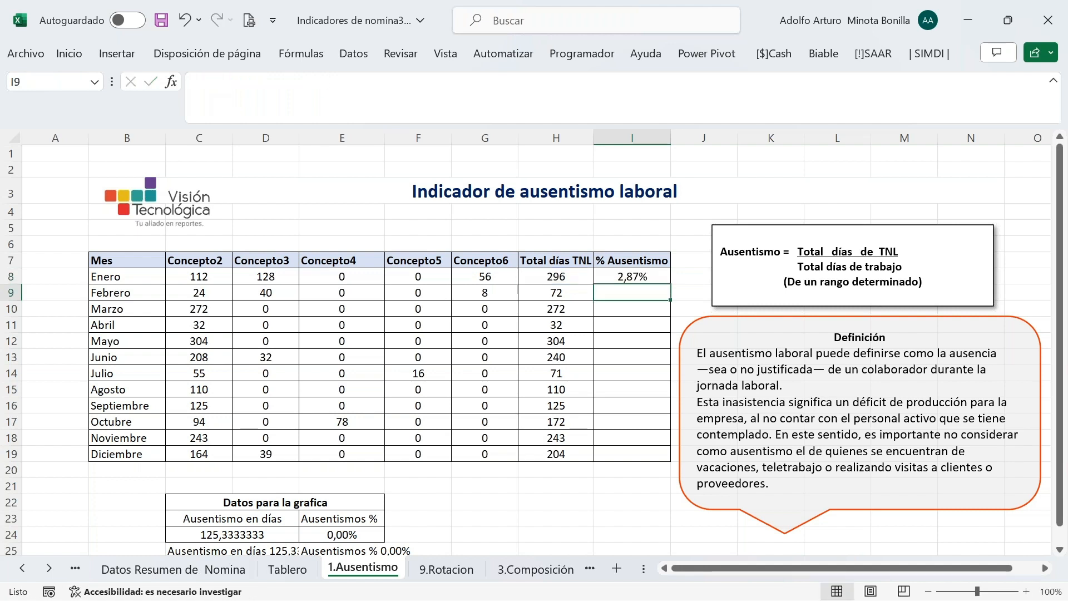
Fill the January % Ausentismo formula down through Diciembre, ending at 1,21%
click(634, 278)
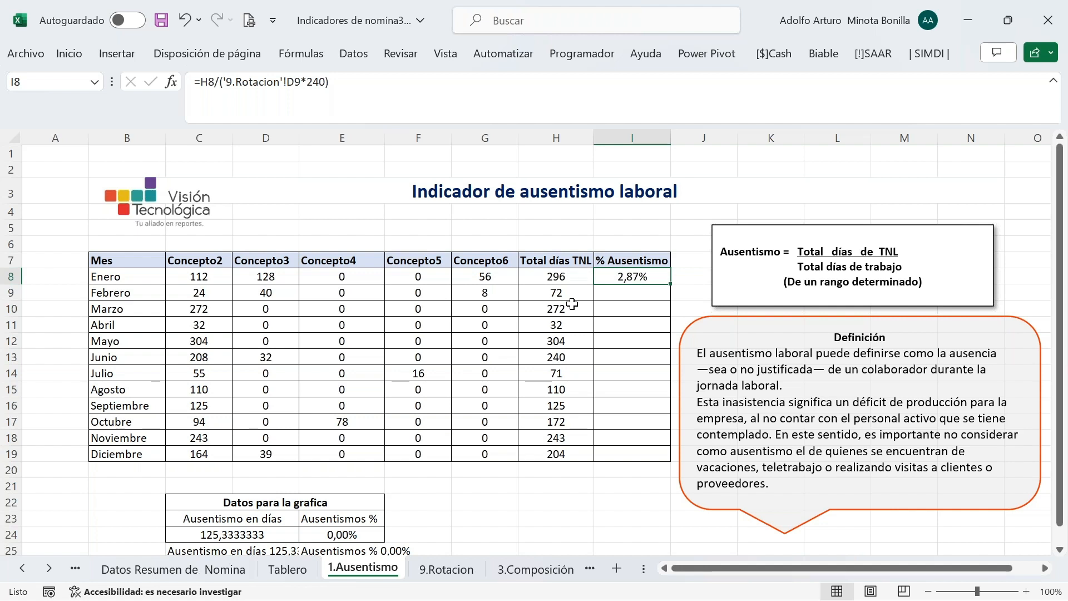
double_click(671, 286)
scroll(650, 375, down, 3)
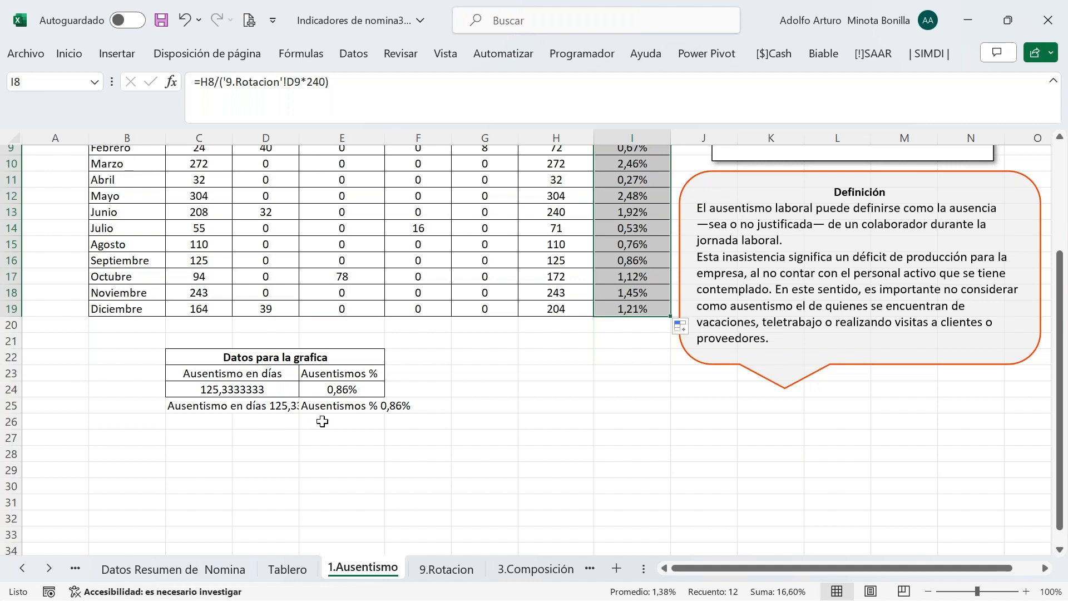
click(545, 394)
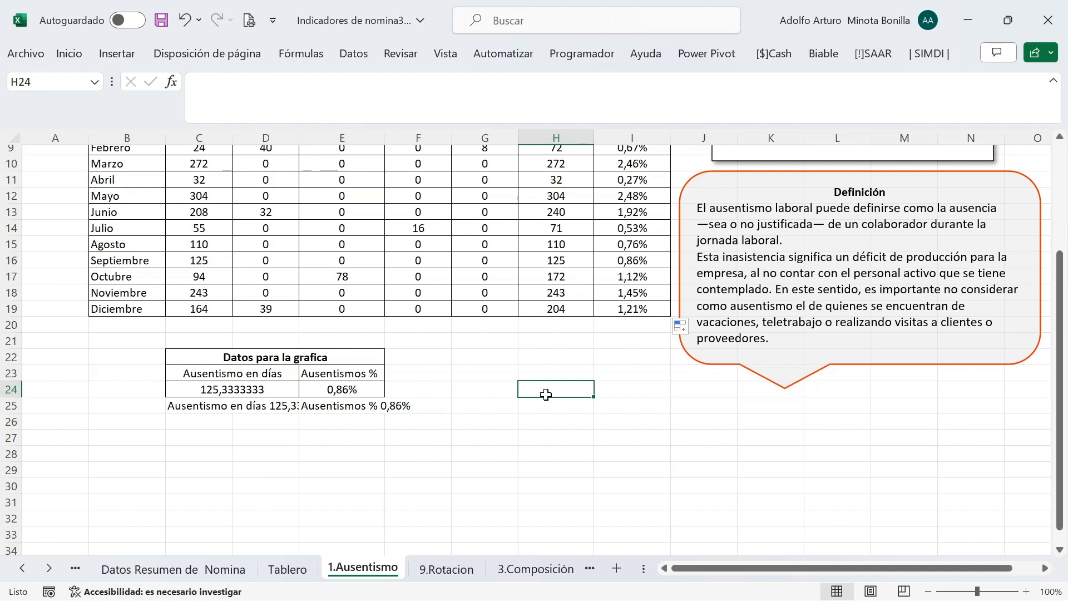
Check the chart's absence-day lookup and label formulas, then return to the 9.Rotacion sheet
click(233, 378)
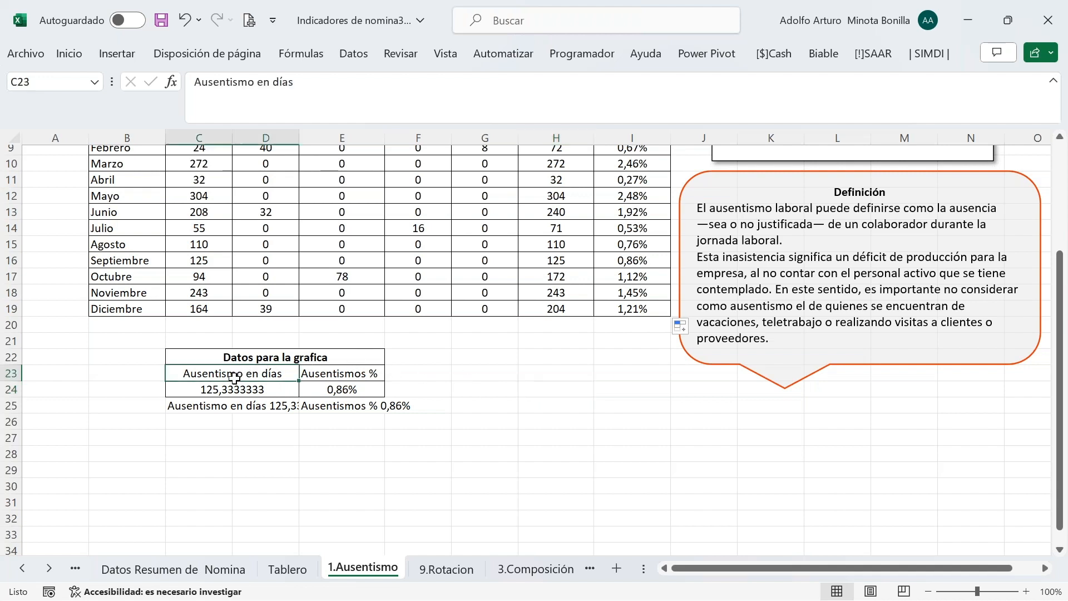
click(220, 387)
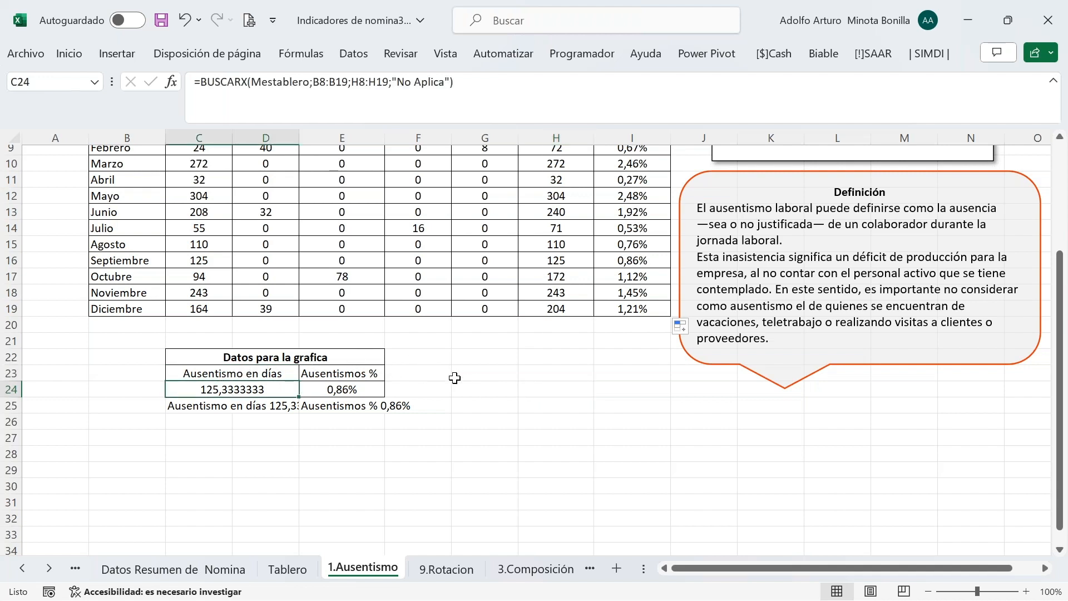
scroll(454, 378, up, 1)
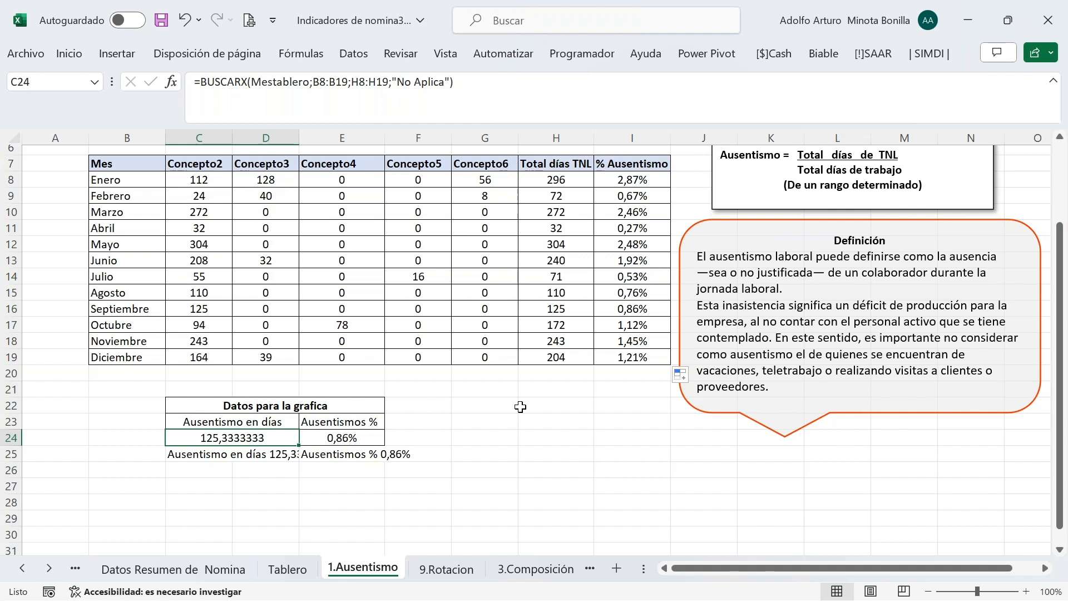
click(491, 423)
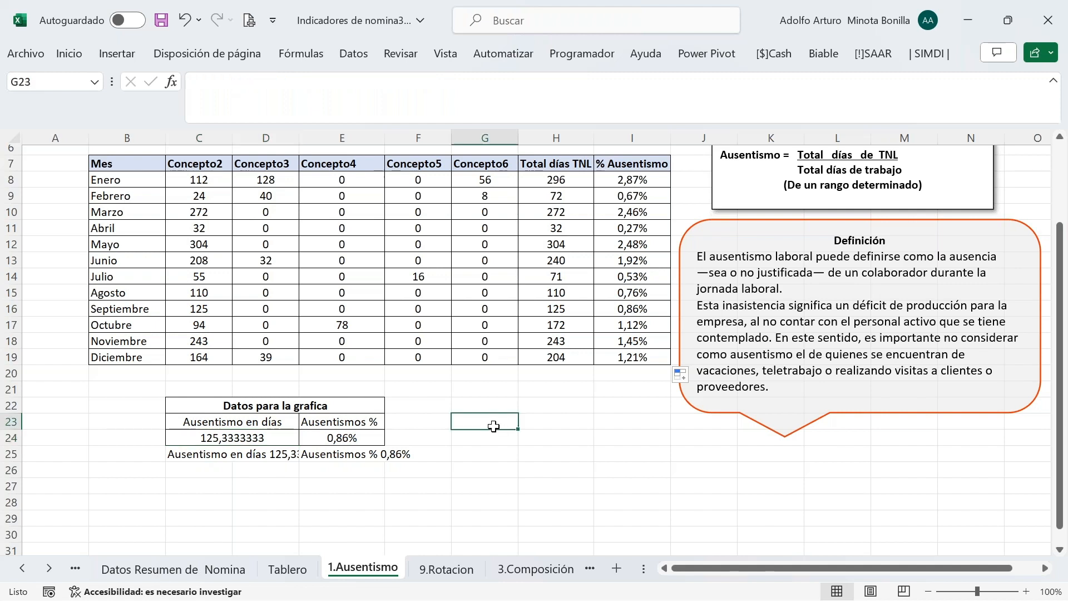
click(193, 451)
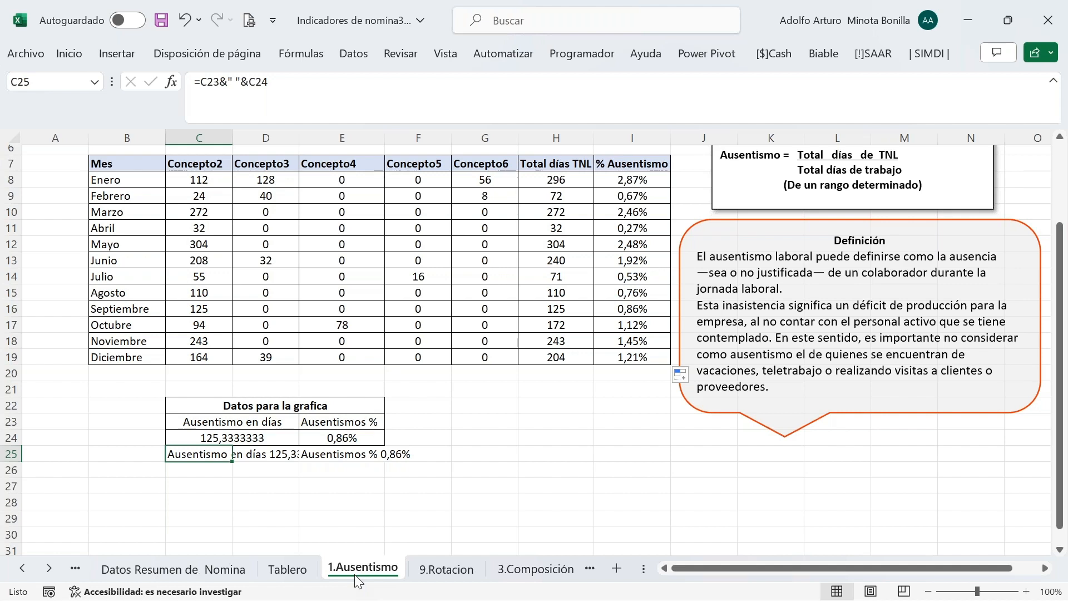
click(452, 567)
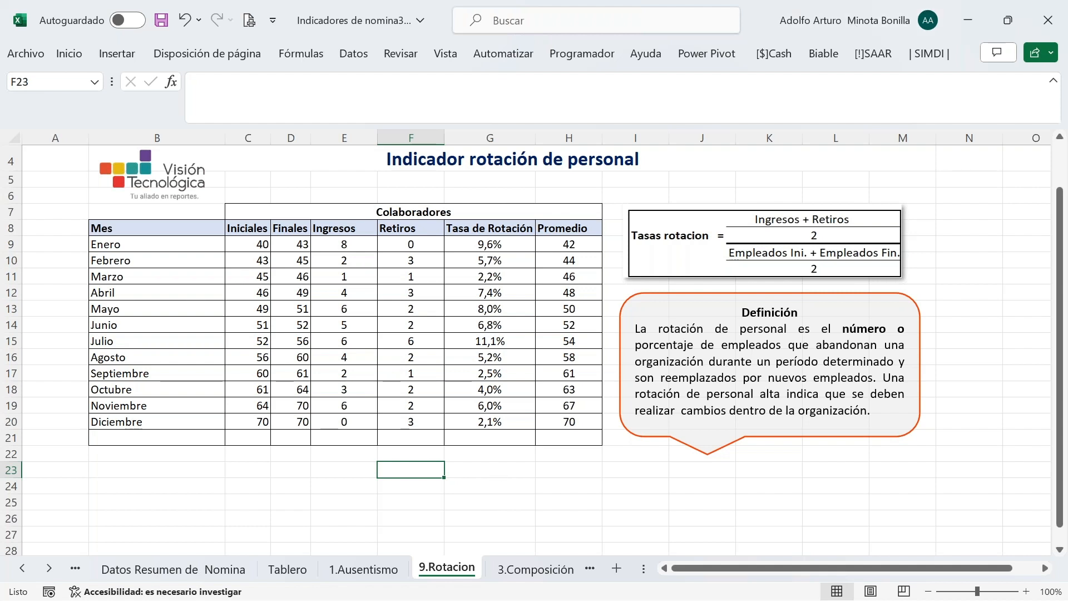
On 1.Ausentismo, review the January SUMAR.SI.CONJUNTO concept formulas in C8 through G8
click(363, 569)
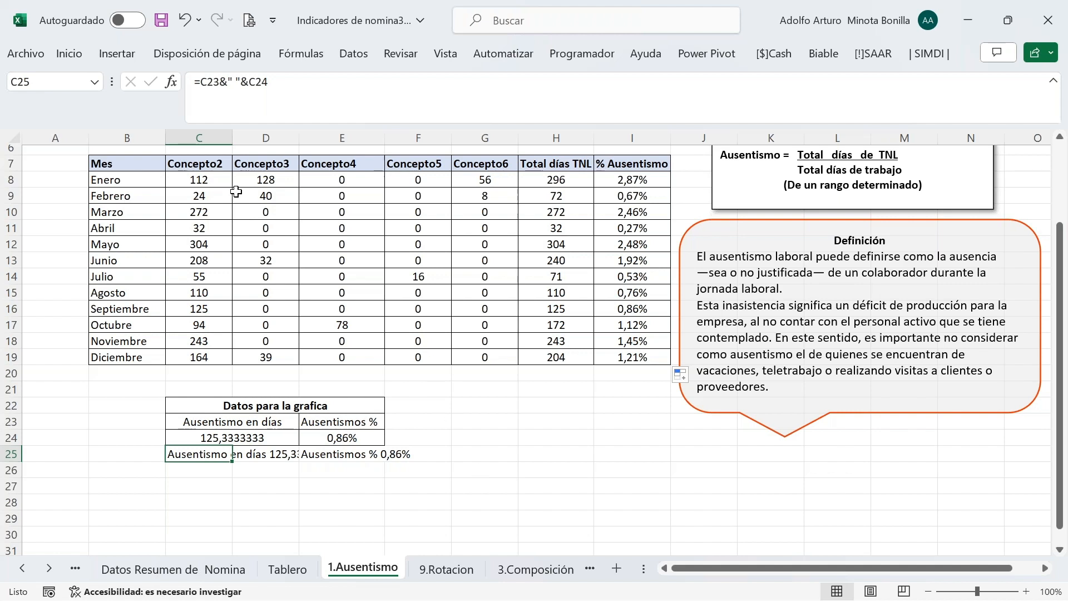
click(209, 176)
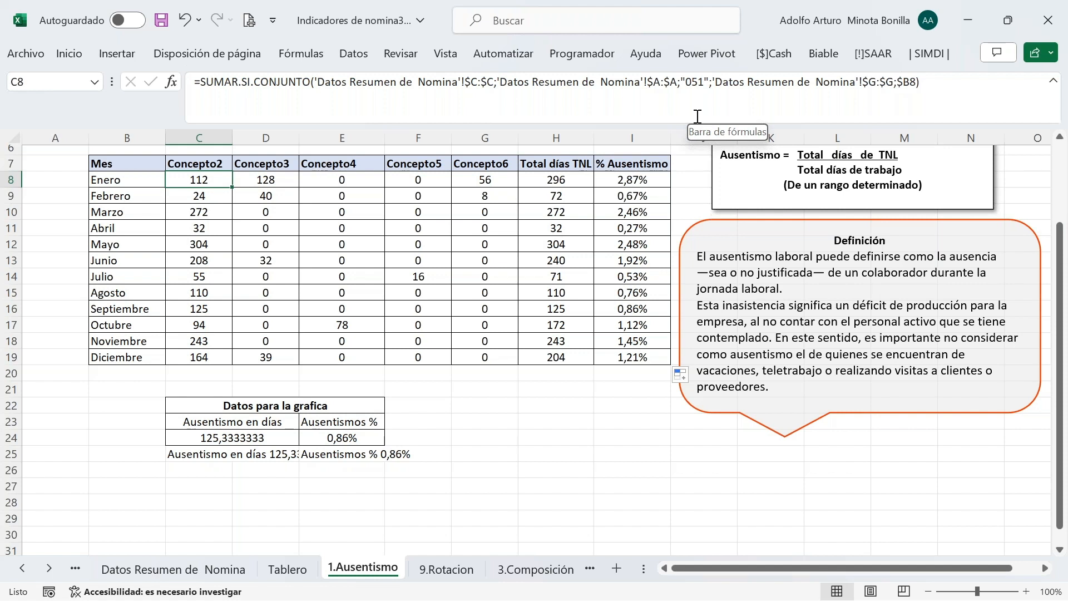
key(Right)
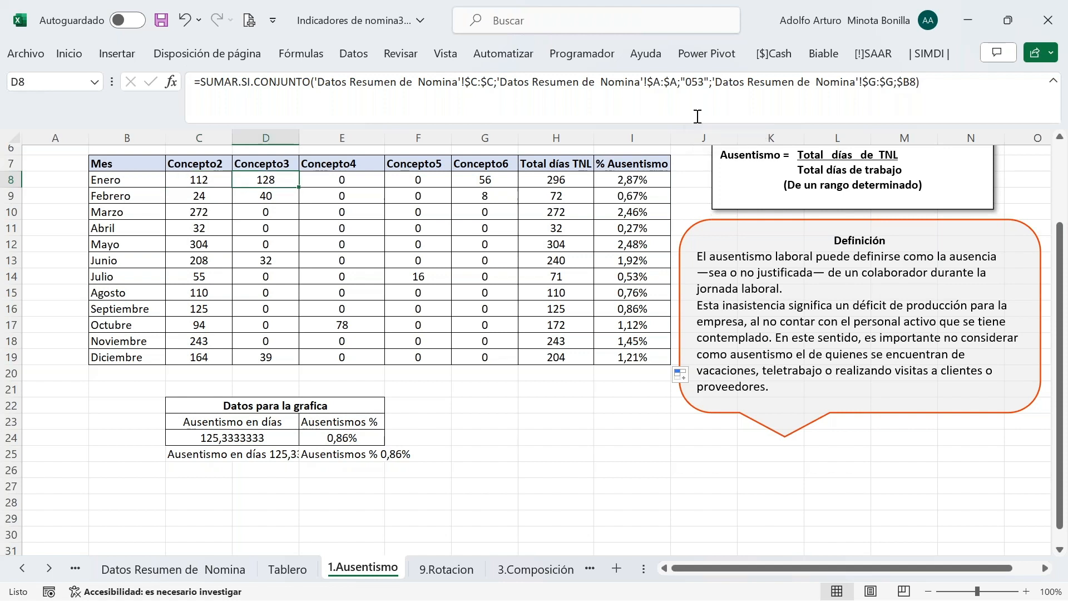
key(Right)
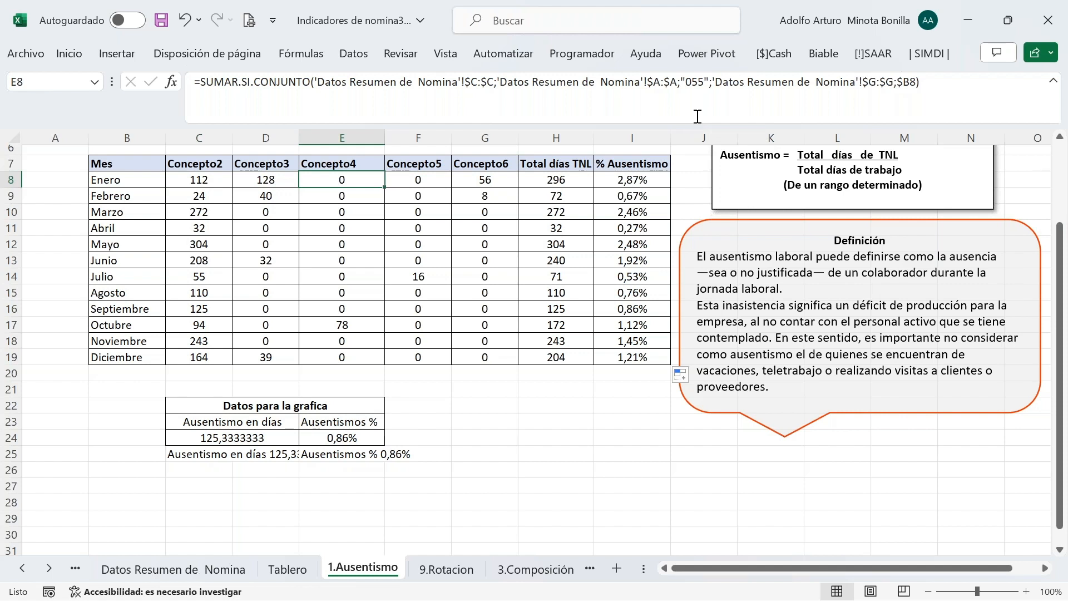
key(Right)
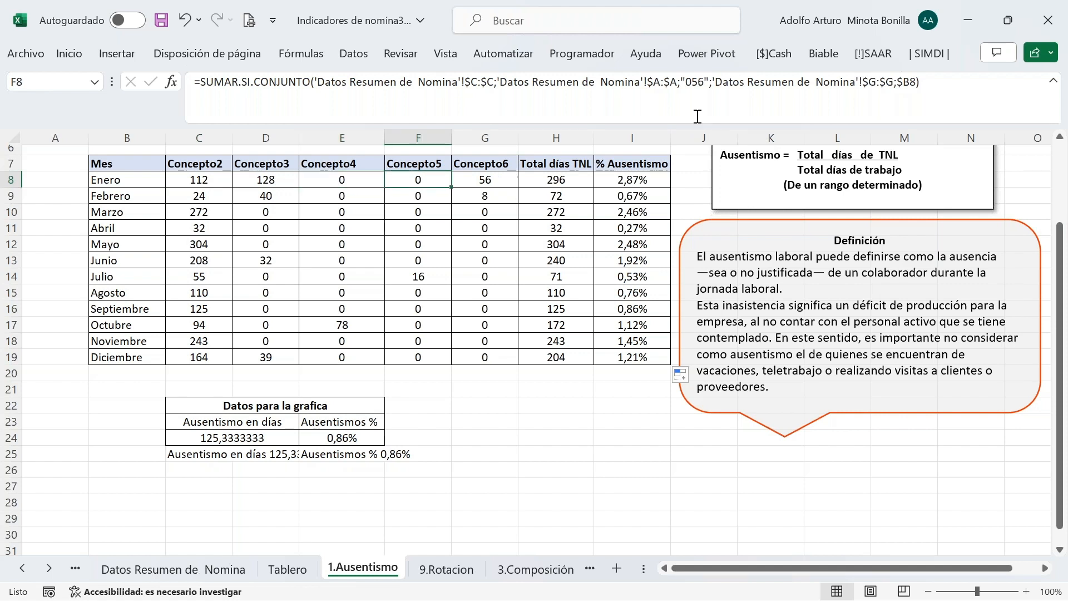
key(Right)
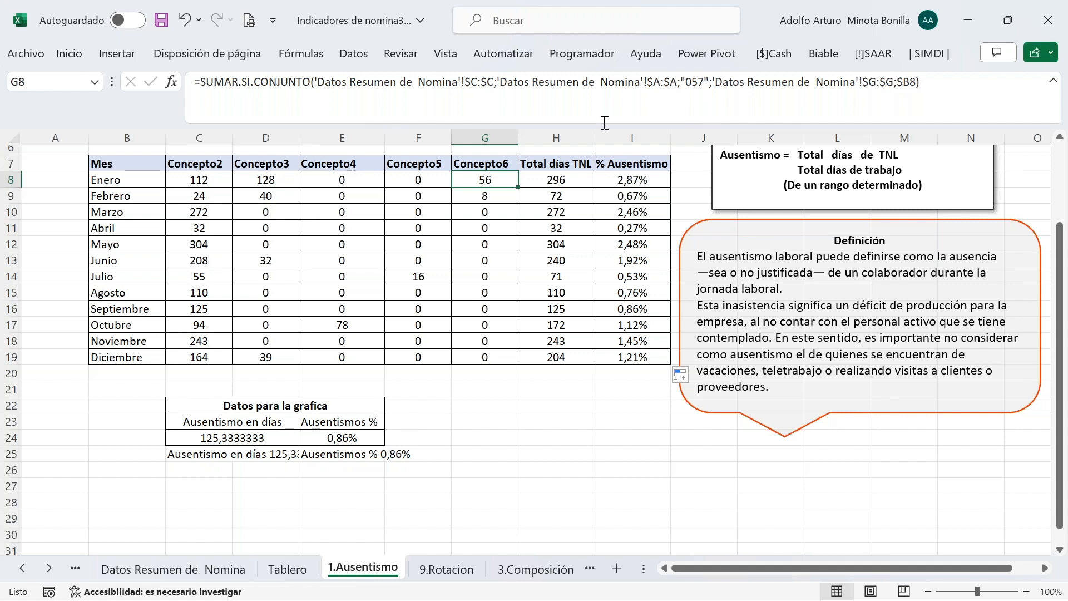
Check the Indicador lookup in Datos Resumen de Nomina and indicator codes 1–3 in Parametros
click(202, 569)
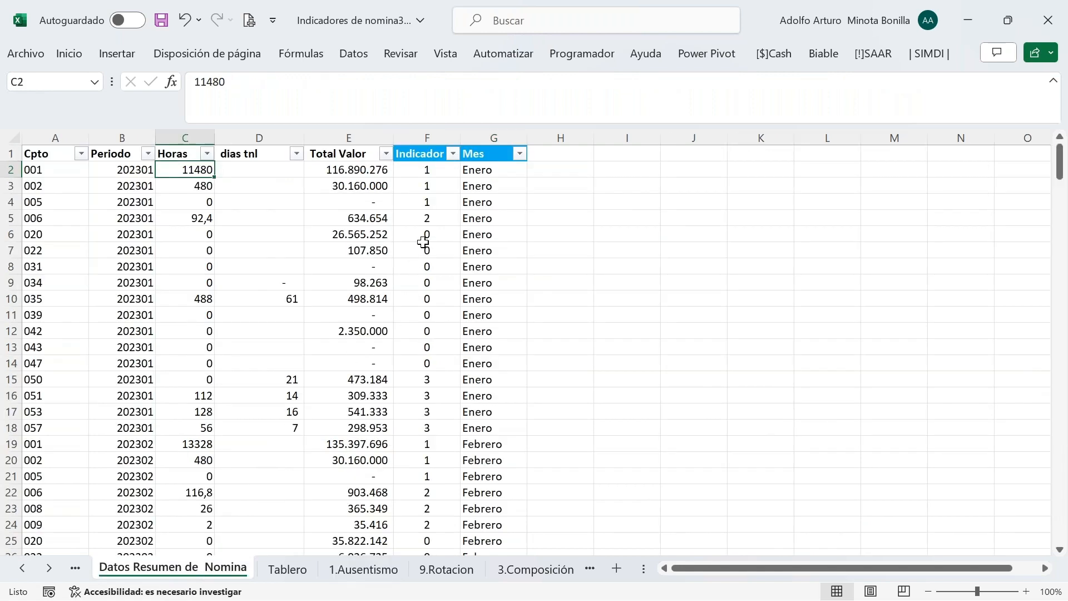
click(428, 172)
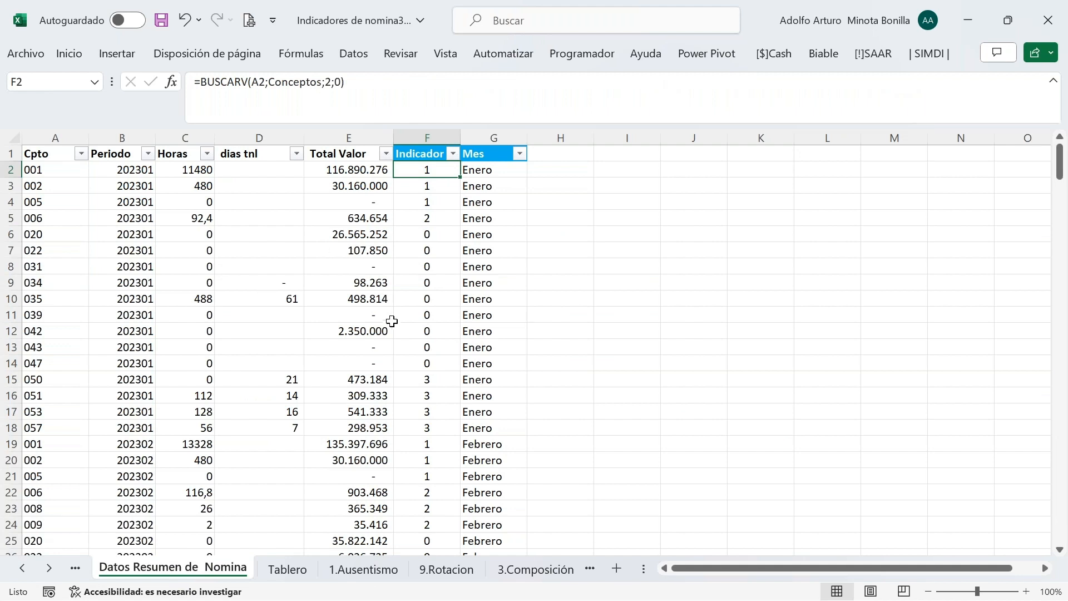
click(23, 568)
click(23, 568)
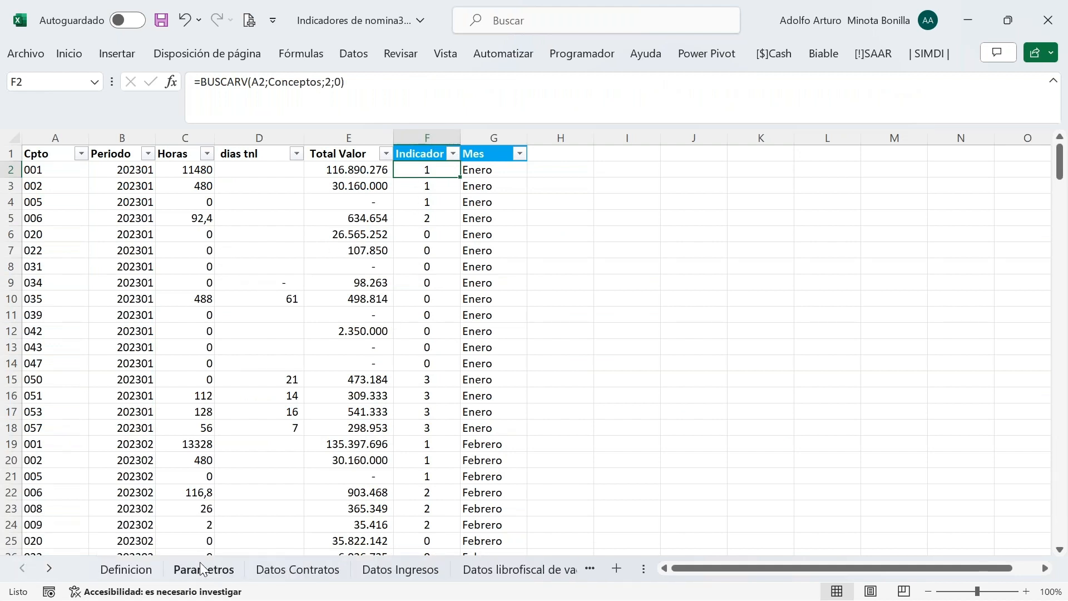
click(201, 568)
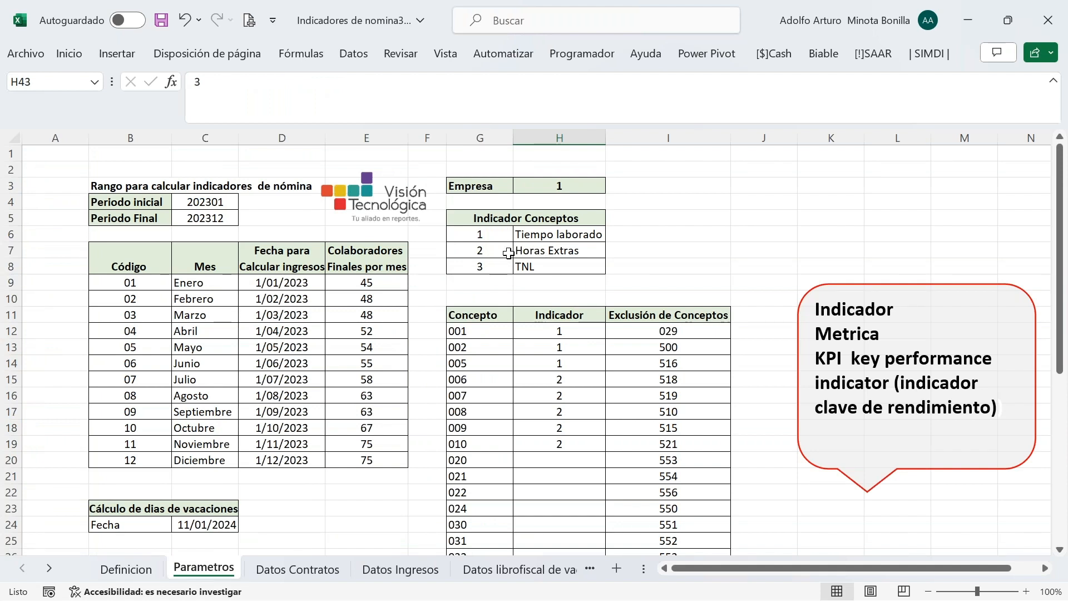
click(479, 239)
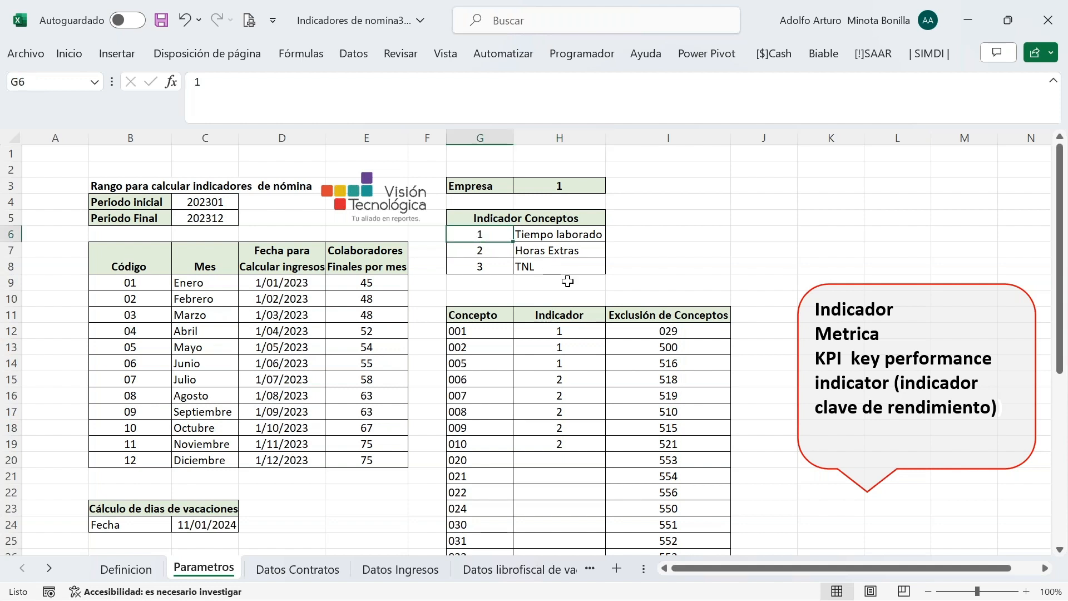
click(462, 269)
click(474, 251)
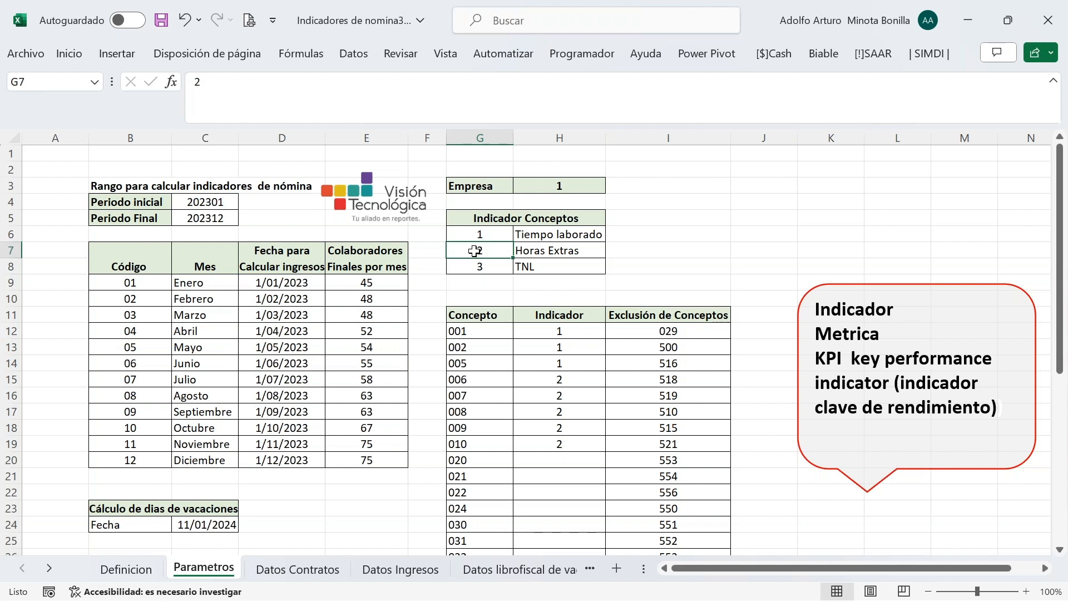
Scroll the sheet tabs back and return to the 9.Rotacion sheet
click(49, 577)
click(49, 577)
click(49, 577)
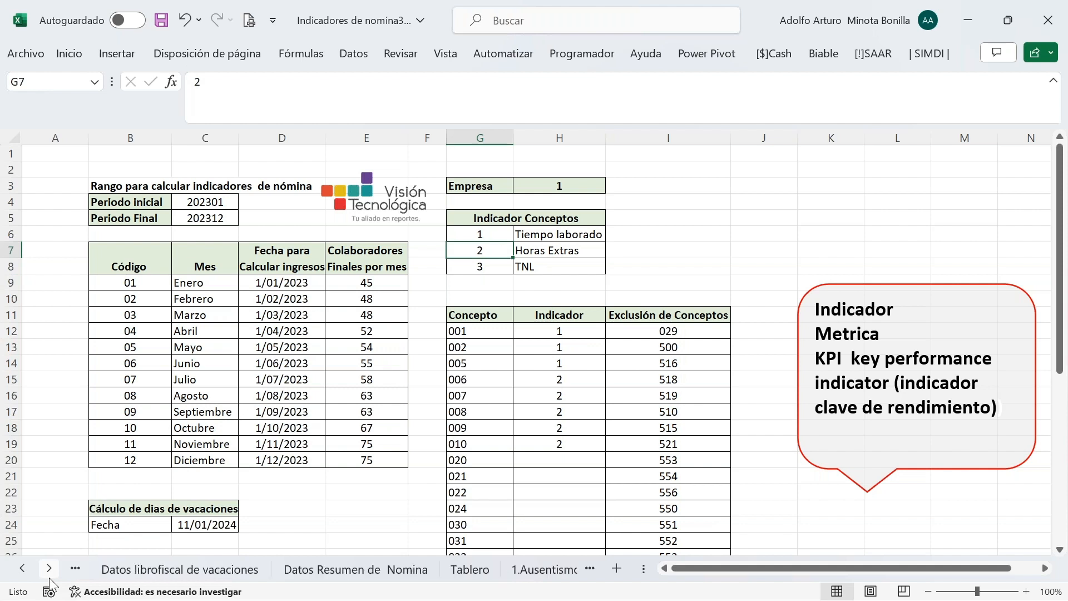
click(49, 578)
click(49, 577)
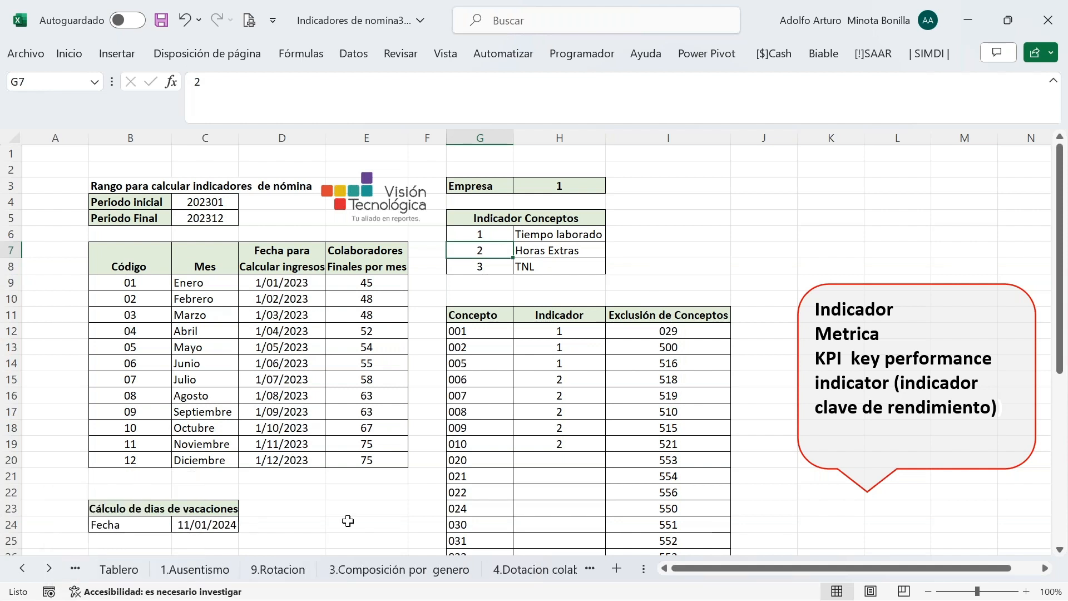
click(211, 573)
click(275, 569)
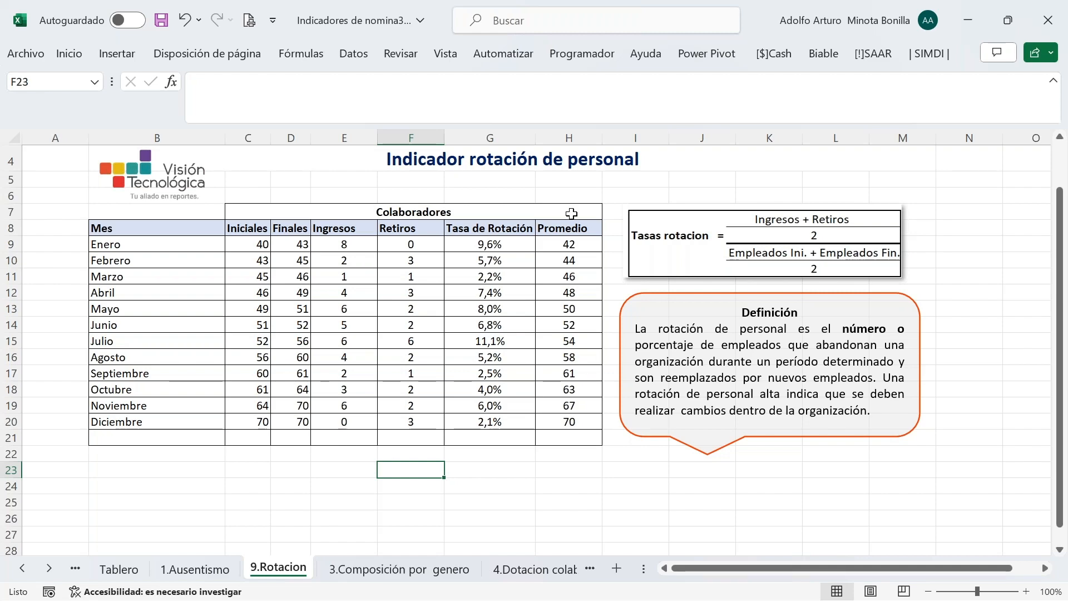
click(188, 573)
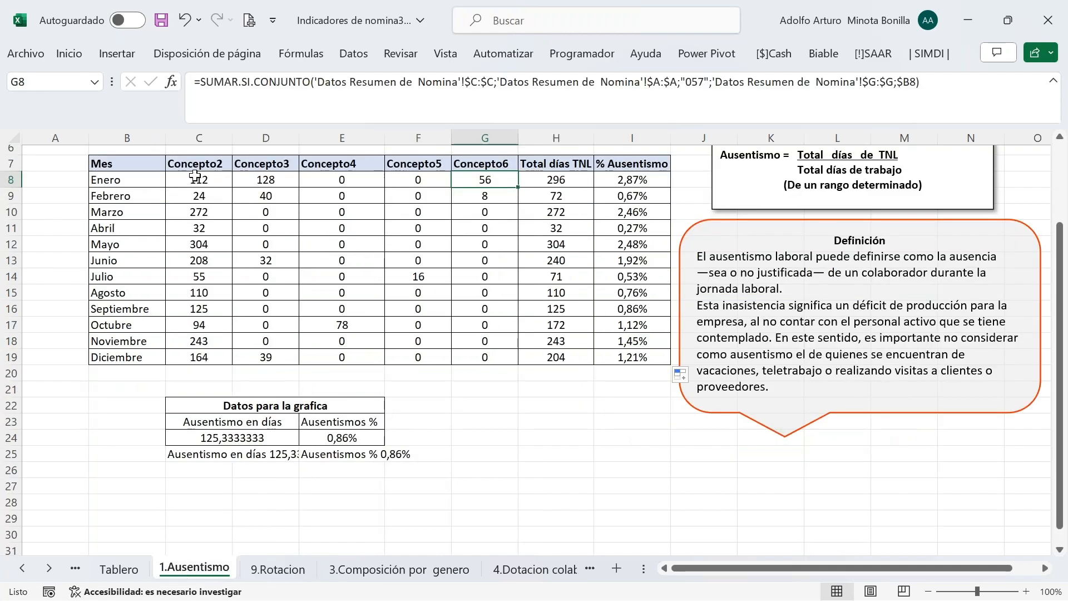
scroll(514, 227, up, 2)
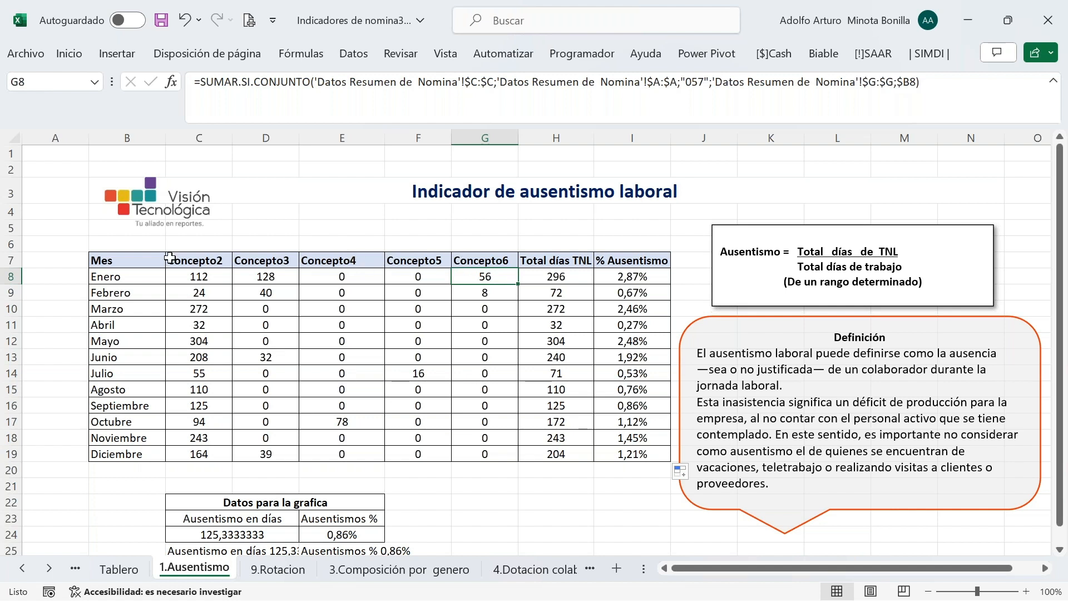
click(203, 257)
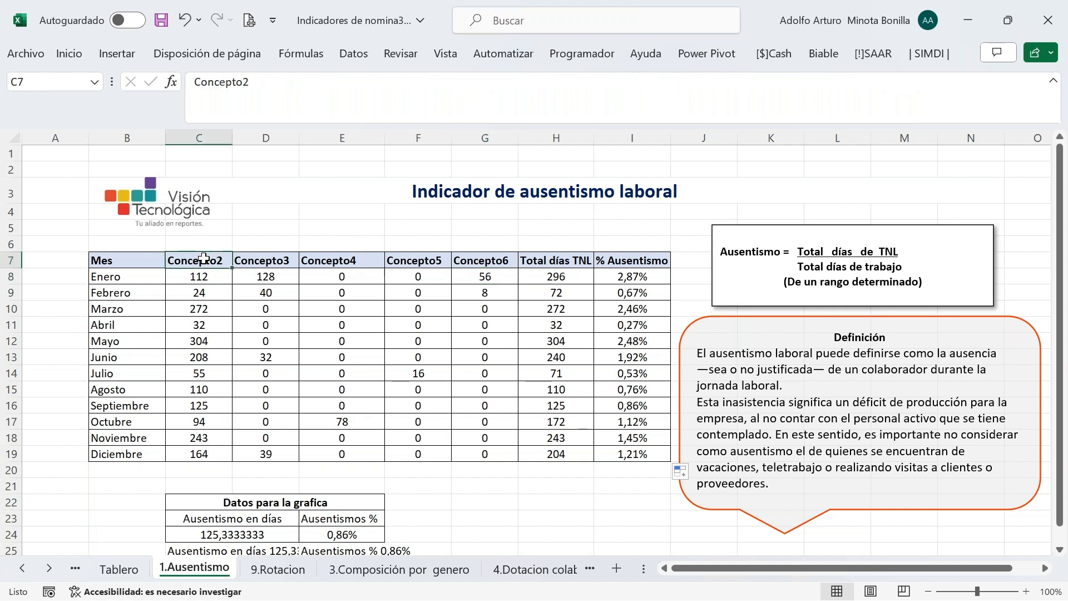
click(277, 259)
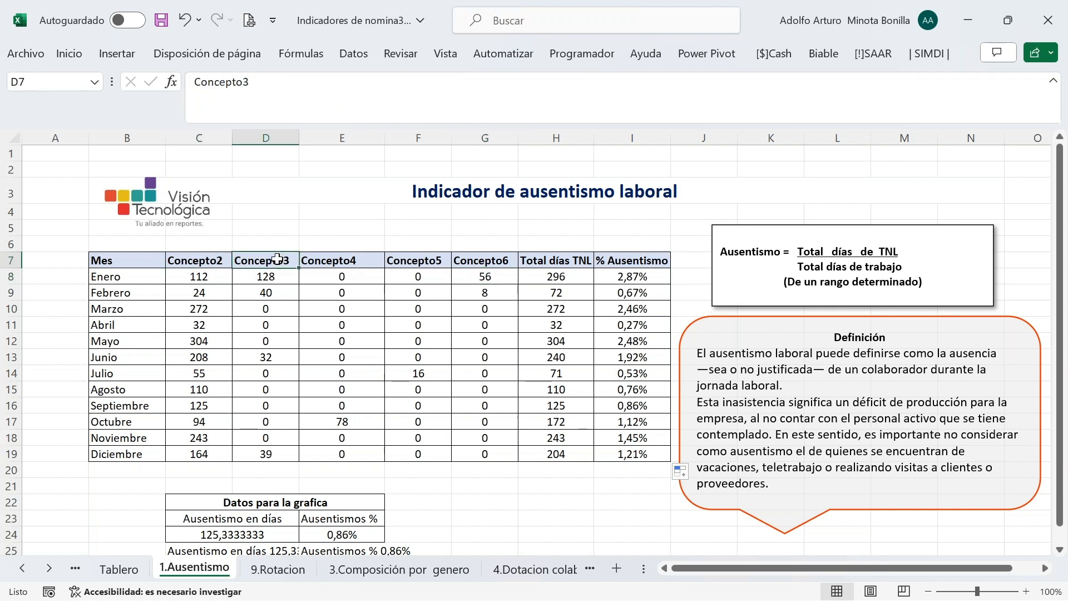
click(341, 258)
click(418, 259)
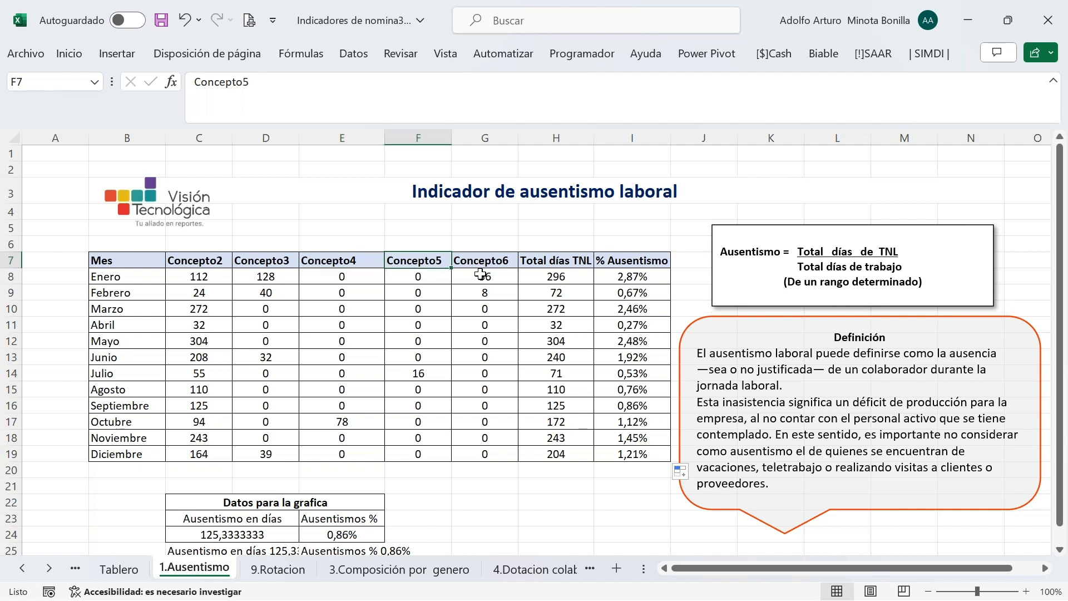
click(489, 260)
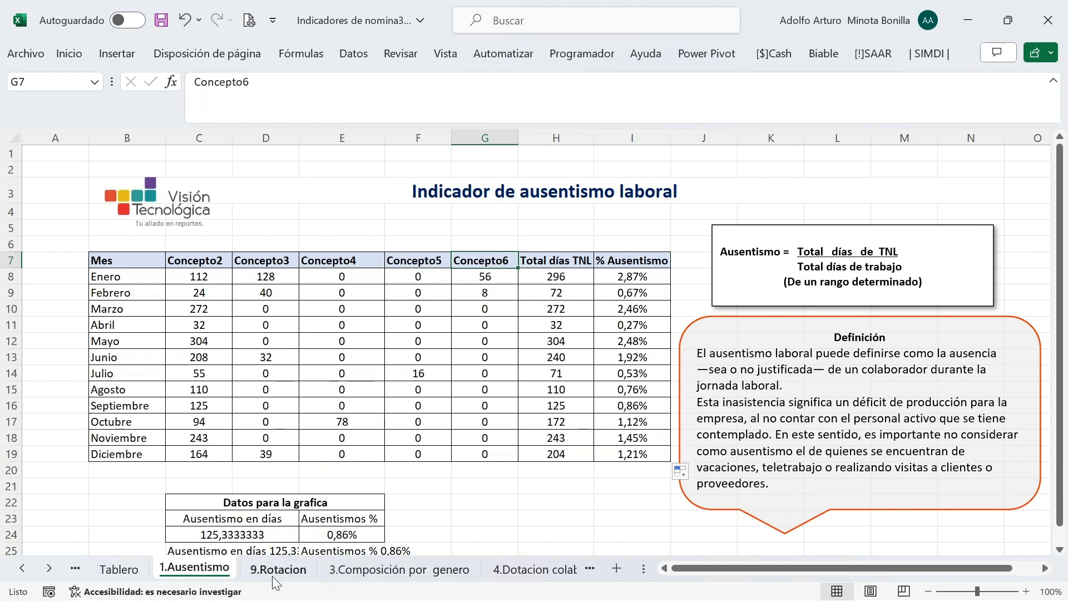
click(276, 568)
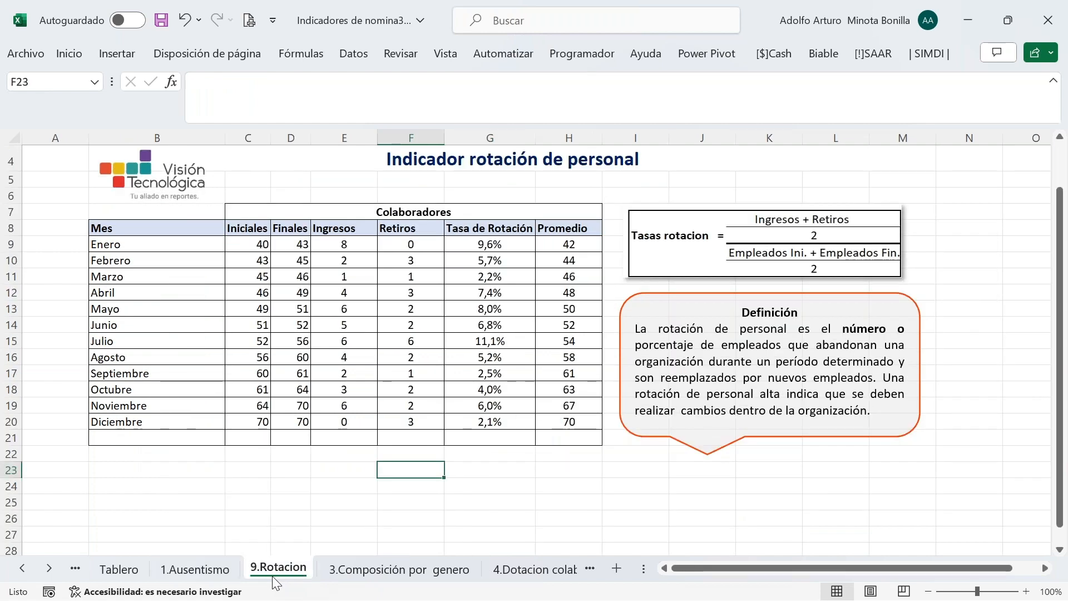
click(209, 573)
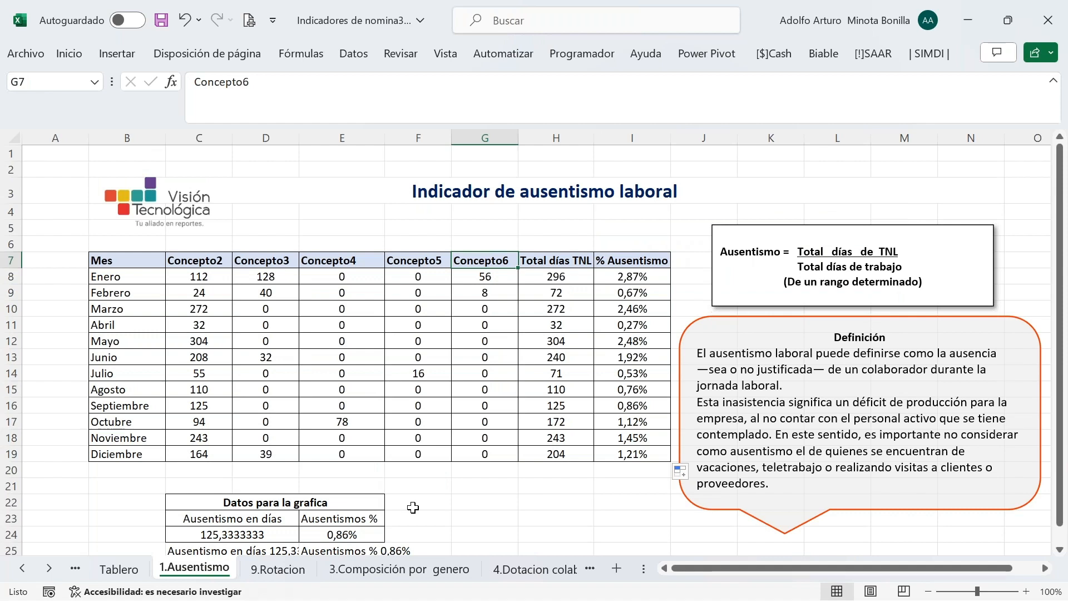
click(292, 573)
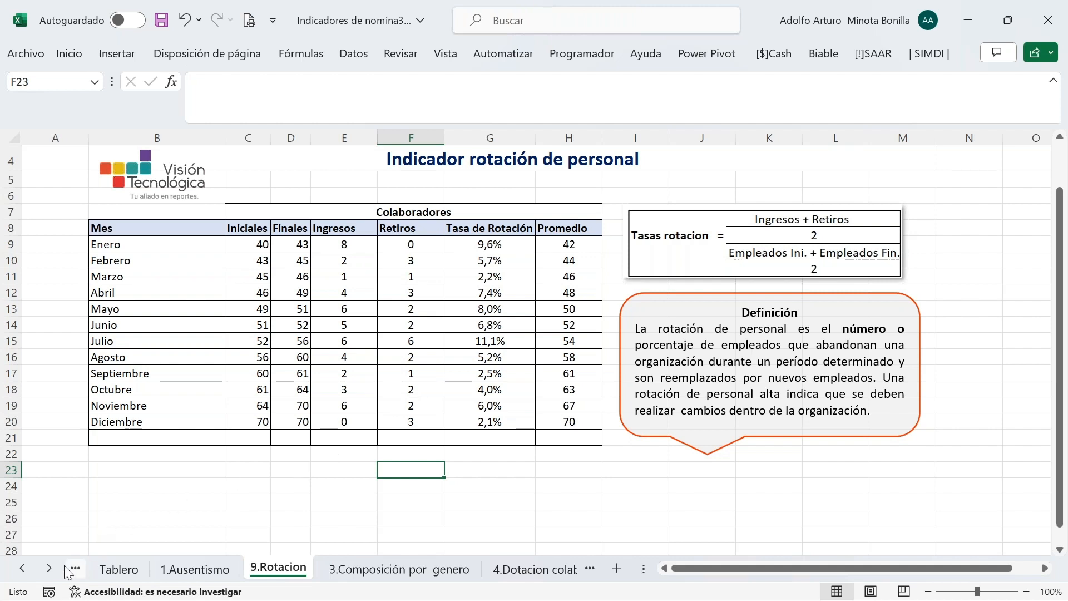
click(20, 568)
click(20, 567)
click(18, 567)
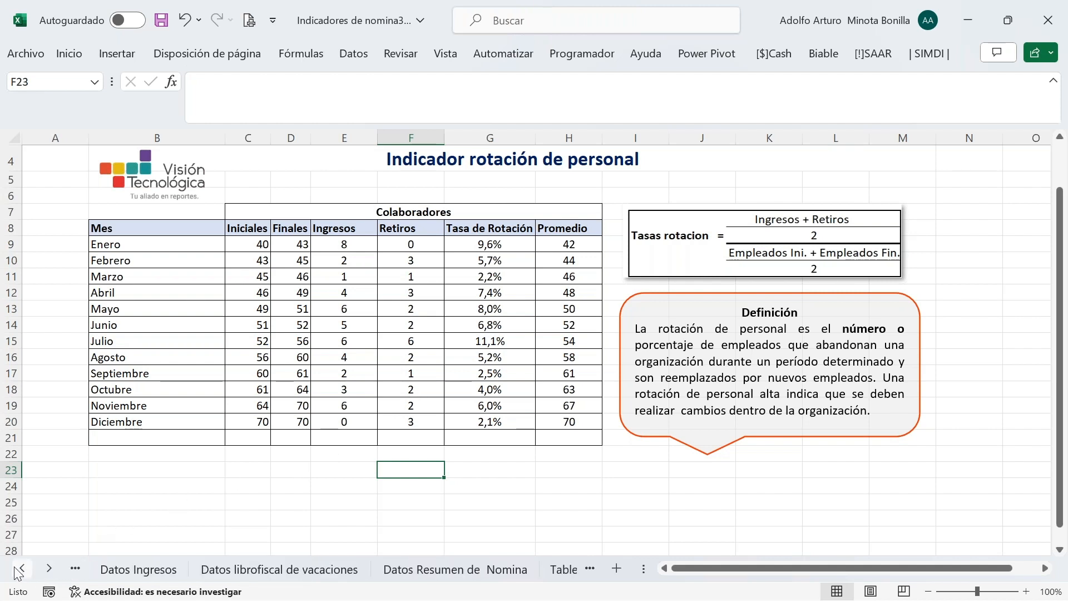
click(15, 569)
click(15, 568)
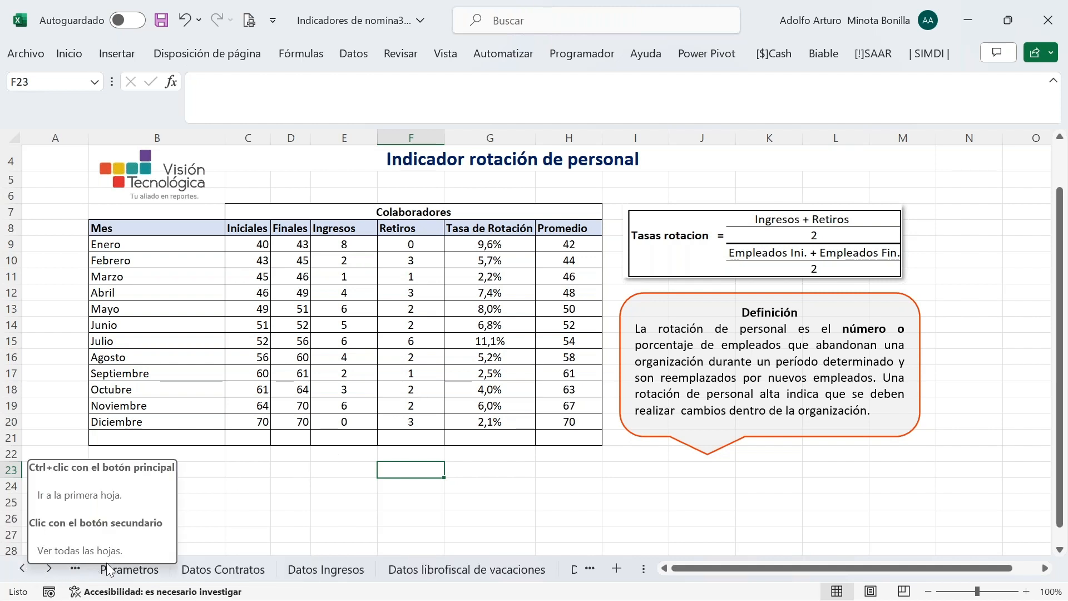
click(215, 572)
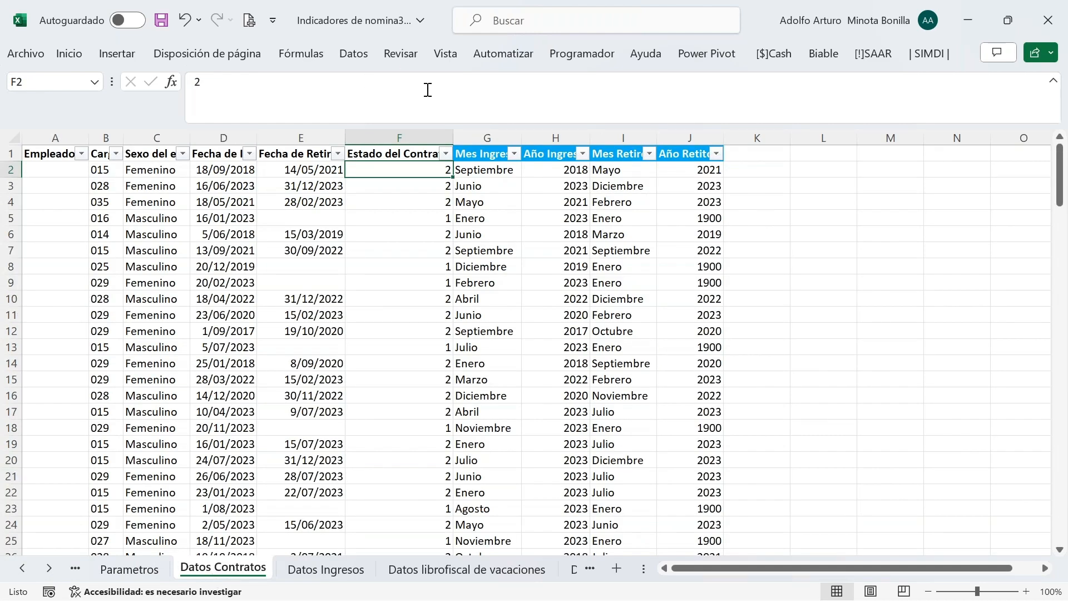
Open the field selection options of the Biable parametrised listing for the contracts query
click(238, 169)
click(832, 60)
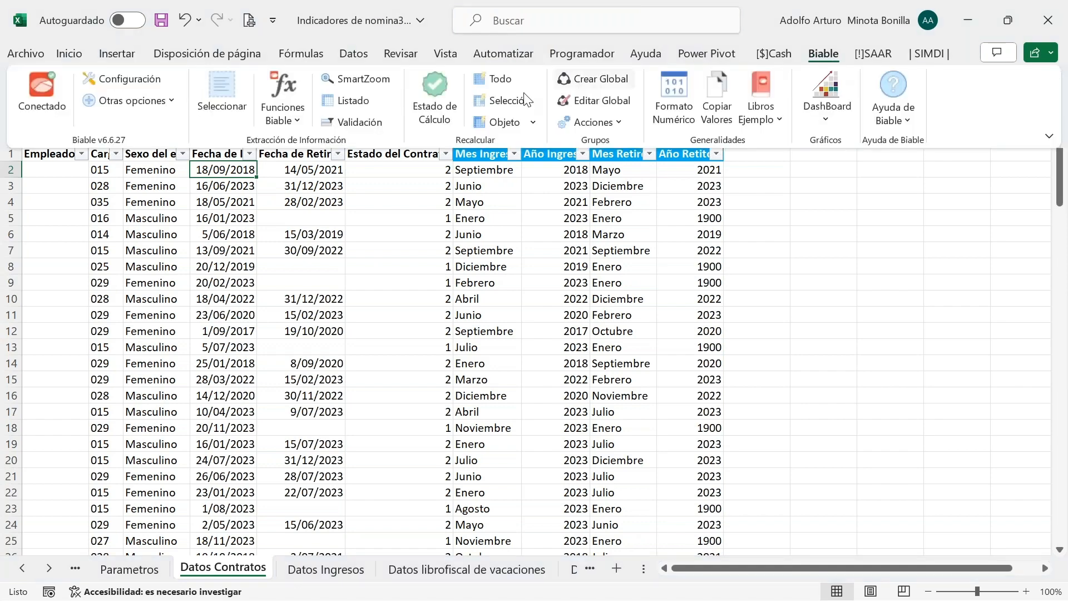
click(363, 105)
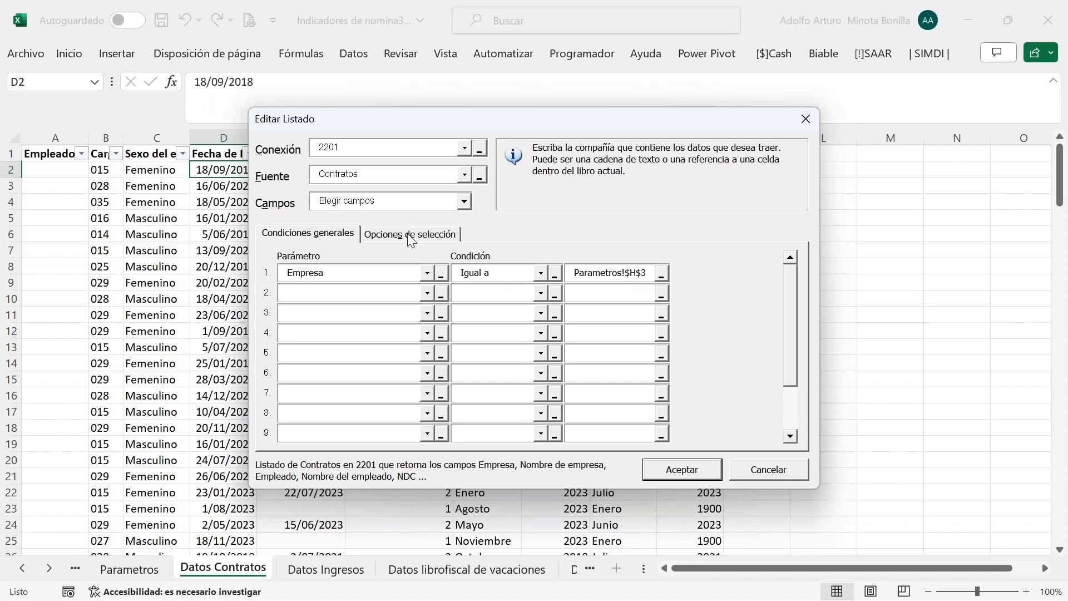
click(410, 234)
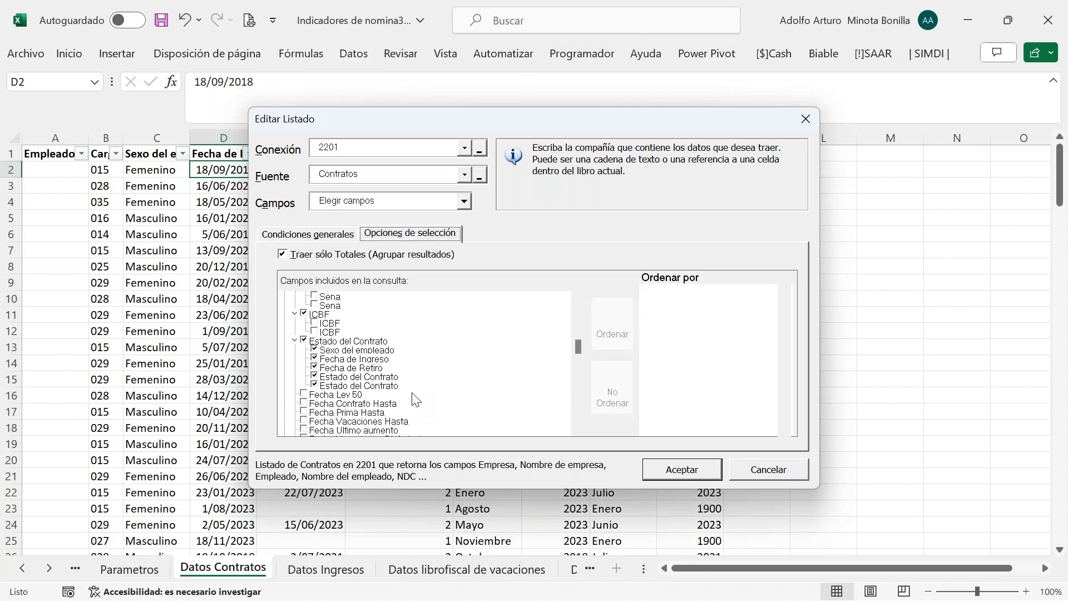
Scroll through the upper part of the query's field tree
scroll(416, 399, up, 6)
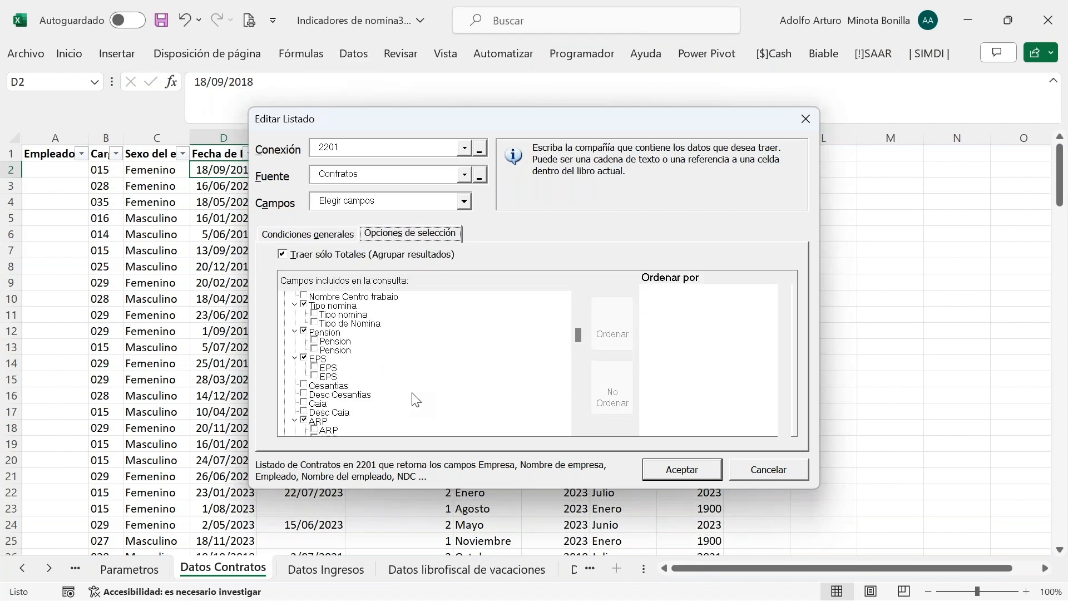
scroll(416, 399, up, 6)
scroll(416, 399, up, 5)
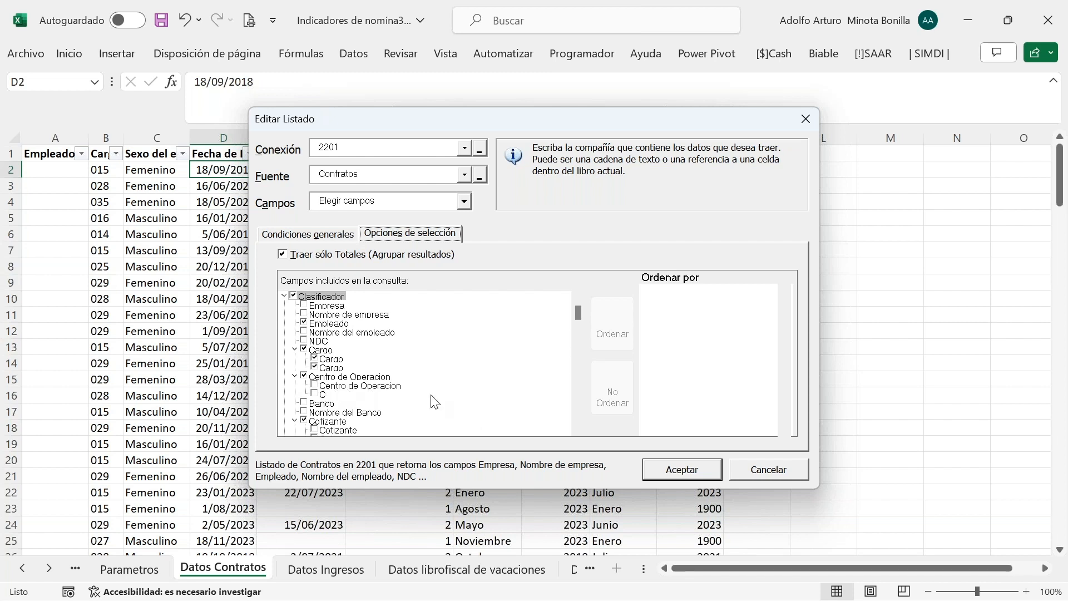
drag(578, 429, 578, 429)
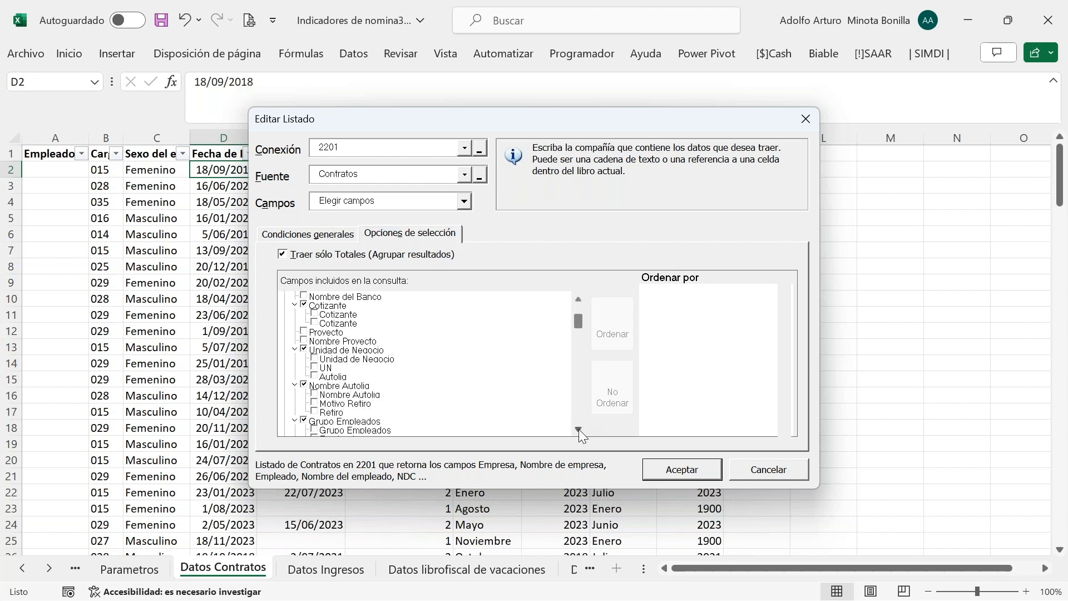
click(579, 429)
click(578, 429)
click(578, 429)
click(578, 429)
click(579, 428)
click(579, 429)
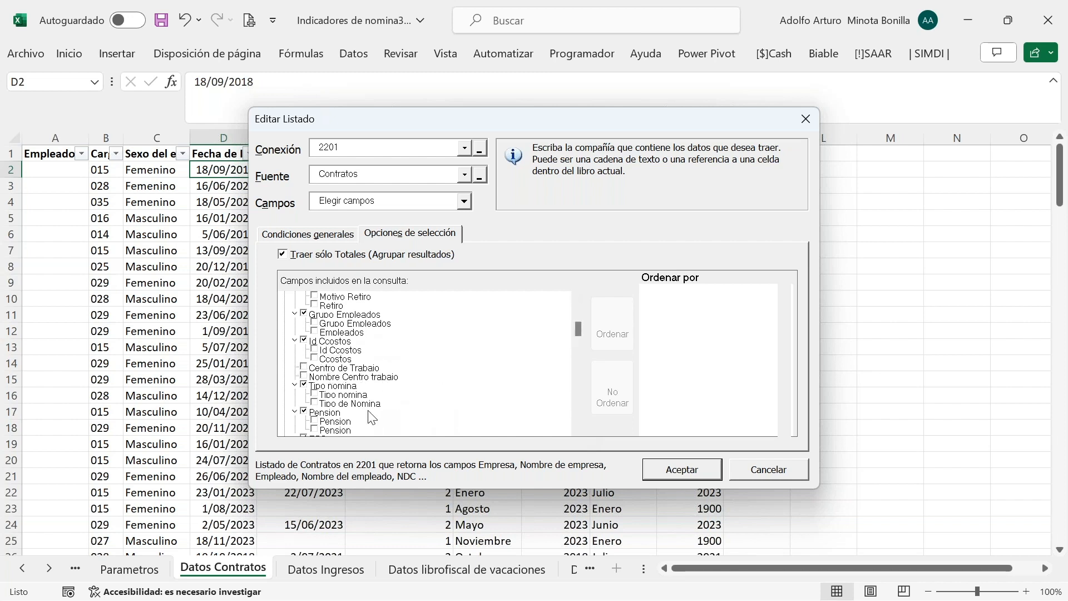
scroll(578, 428, down, 5)
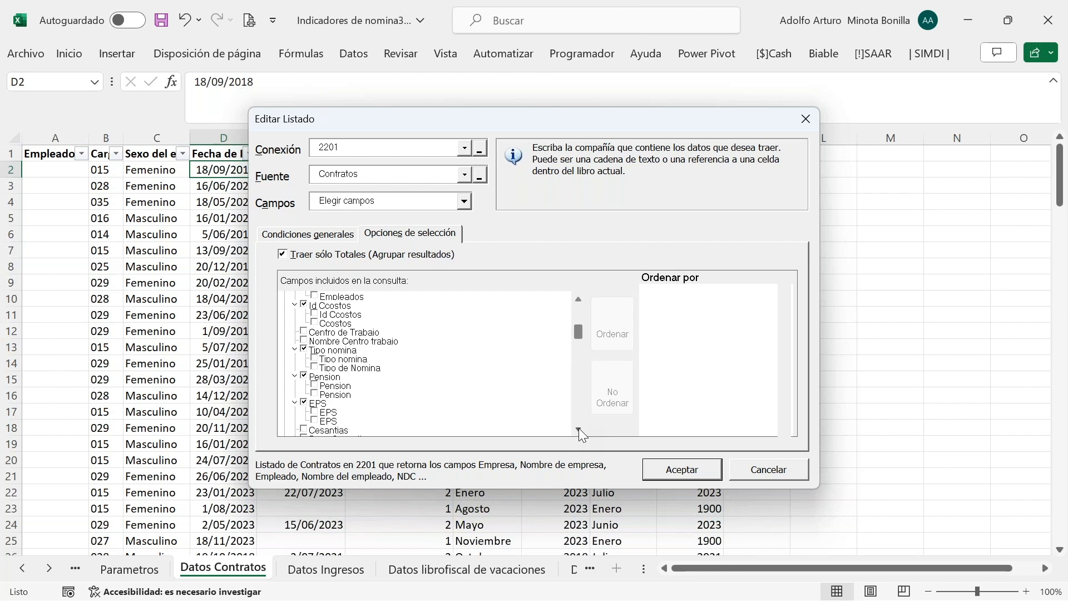
scroll(578, 429, down, 5)
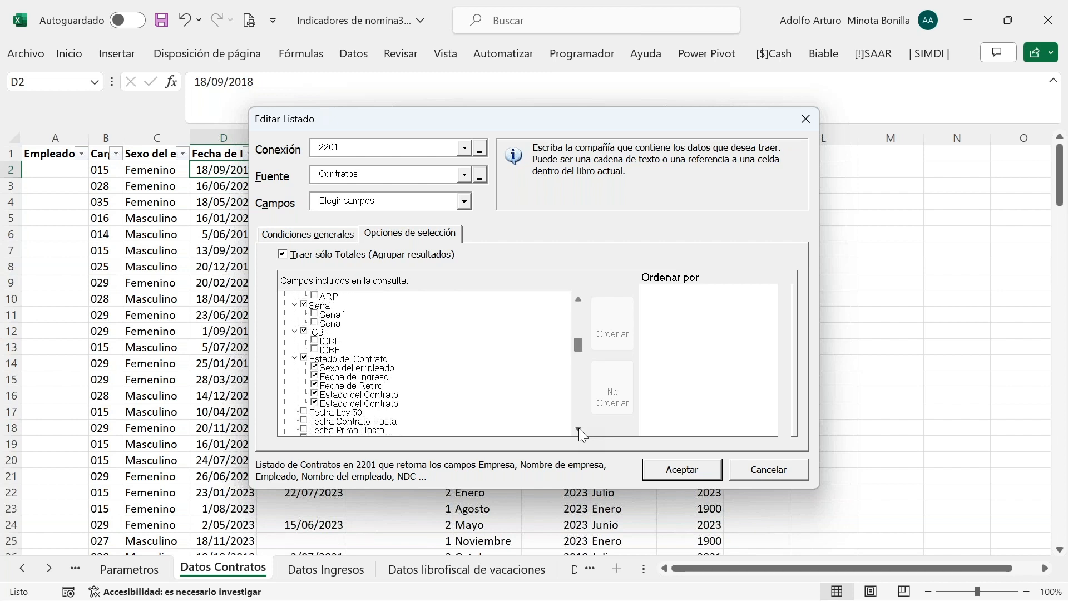
scroll(579, 429, down, 4)
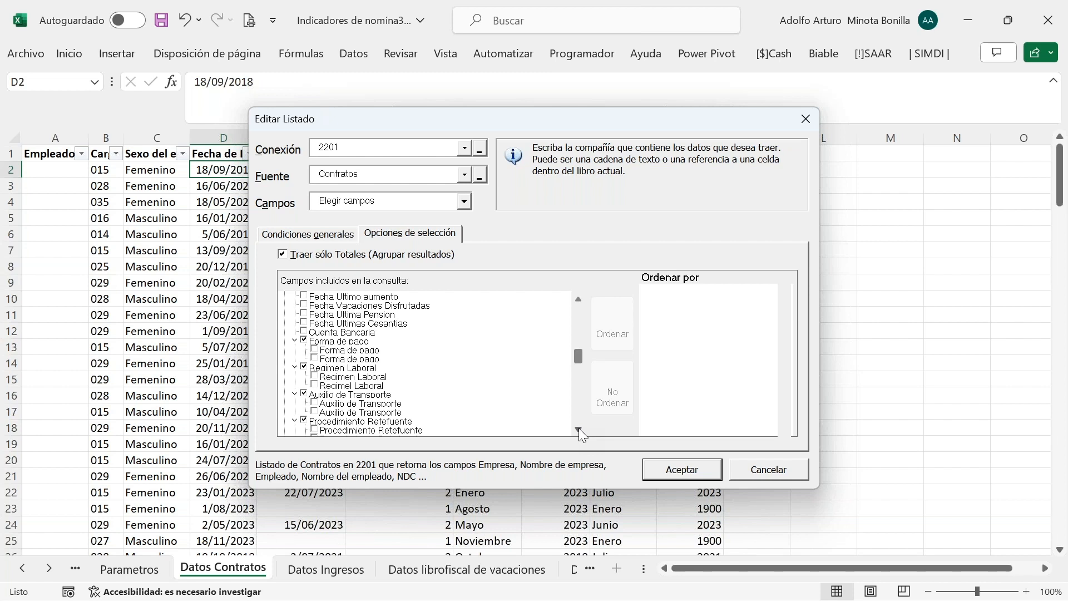
Browse down to the Valor fields, then cancel the dialog without changes
click(578, 430)
click(578, 430)
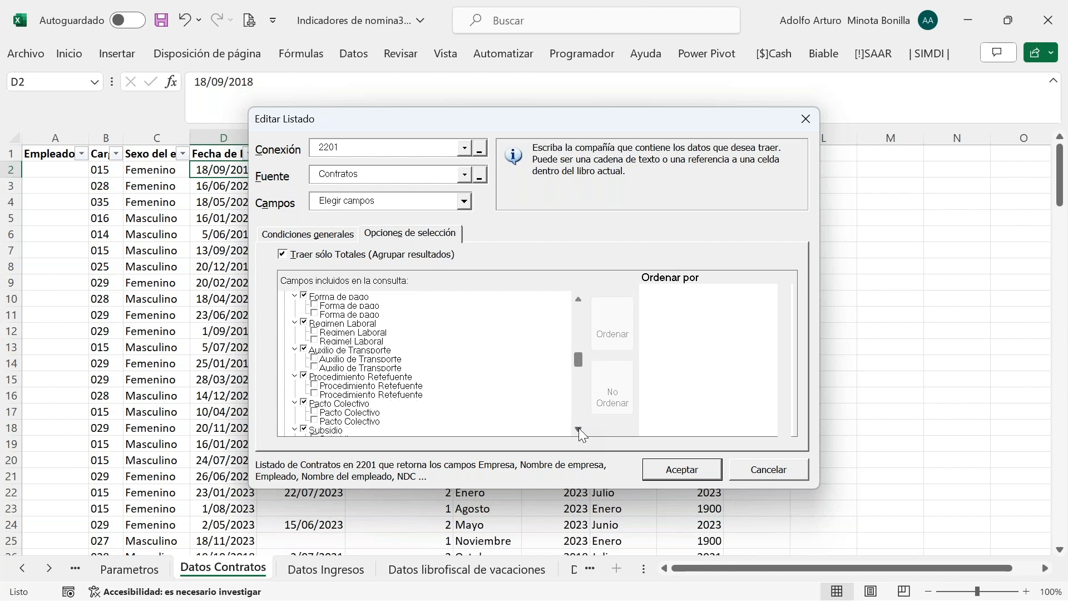
click(579, 430)
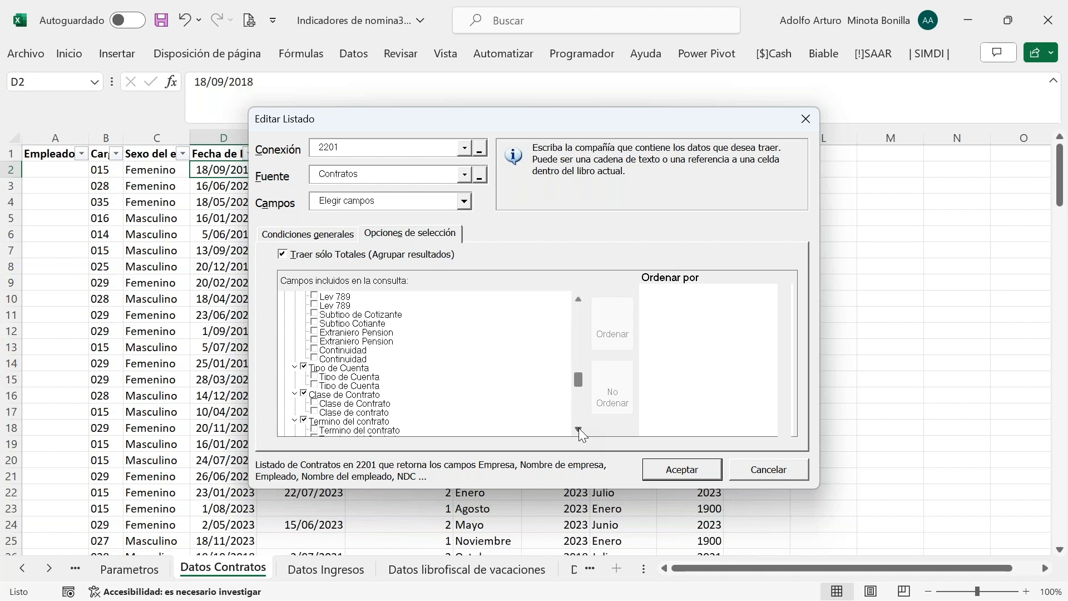
click(578, 429)
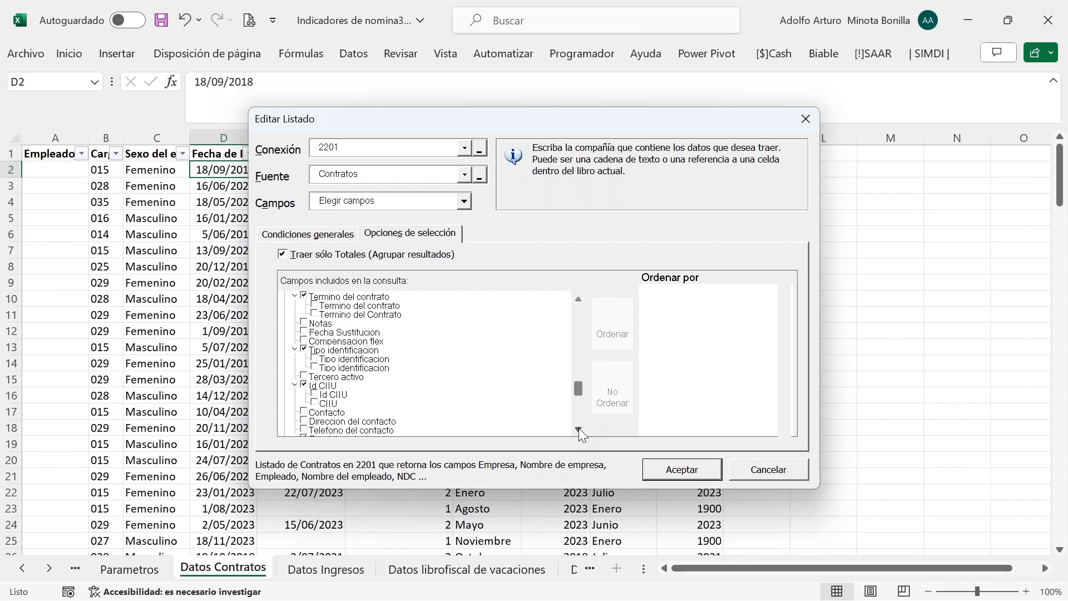
click(578, 429)
click(579, 429)
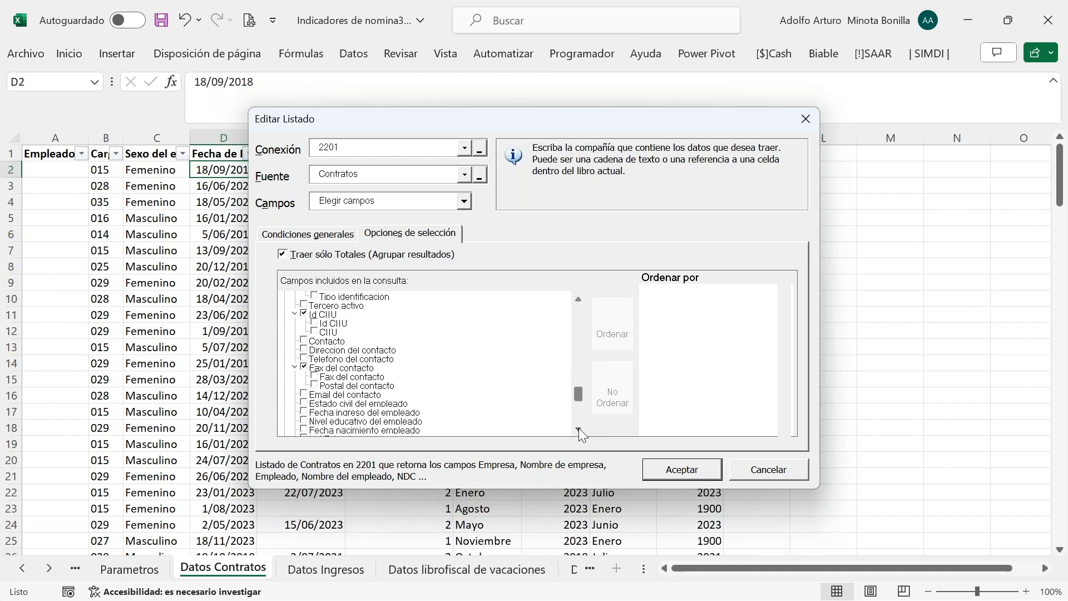
click(578, 429)
click(579, 430)
click(579, 429)
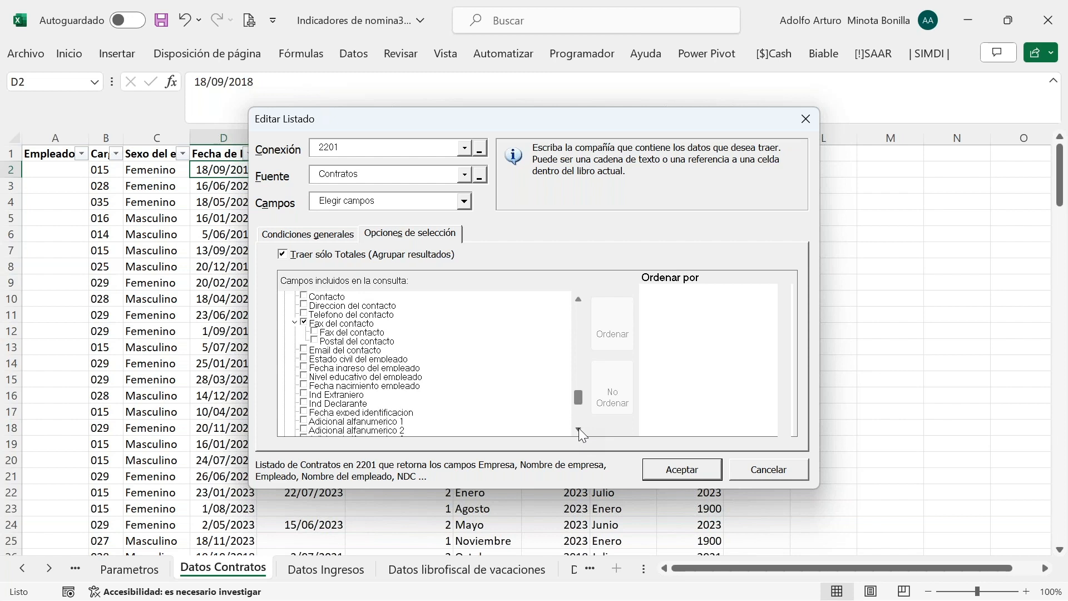
click(578, 429)
click(578, 429)
click(578, 429)
click(578, 429)
click(578, 429)
click(579, 430)
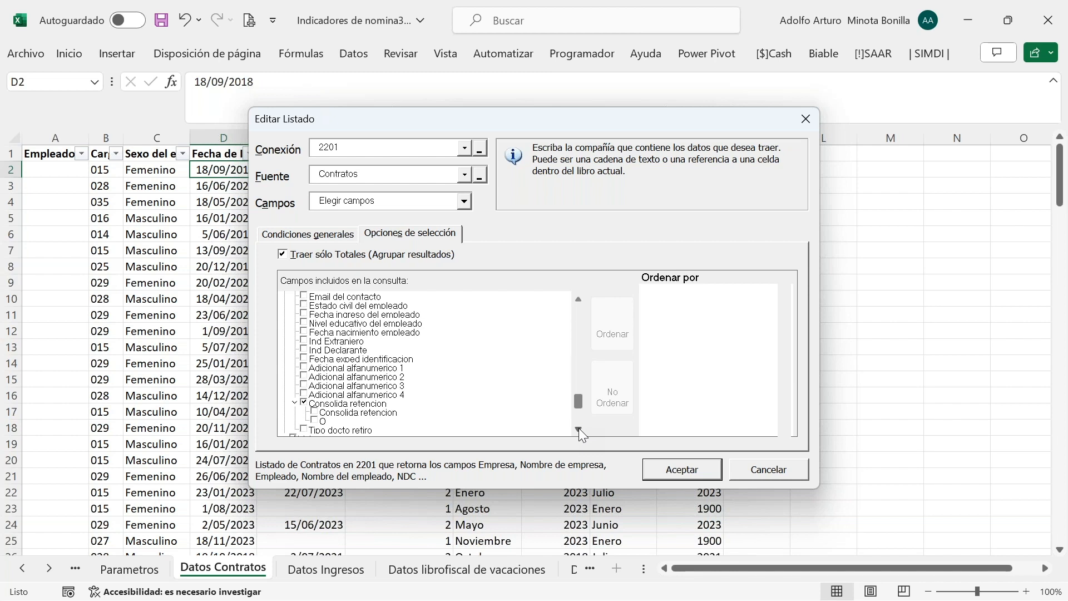
click(578, 429)
click(578, 430)
click(579, 430)
click(579, 429)
click(578, 429)
click(579, 430)
click(578, 429)
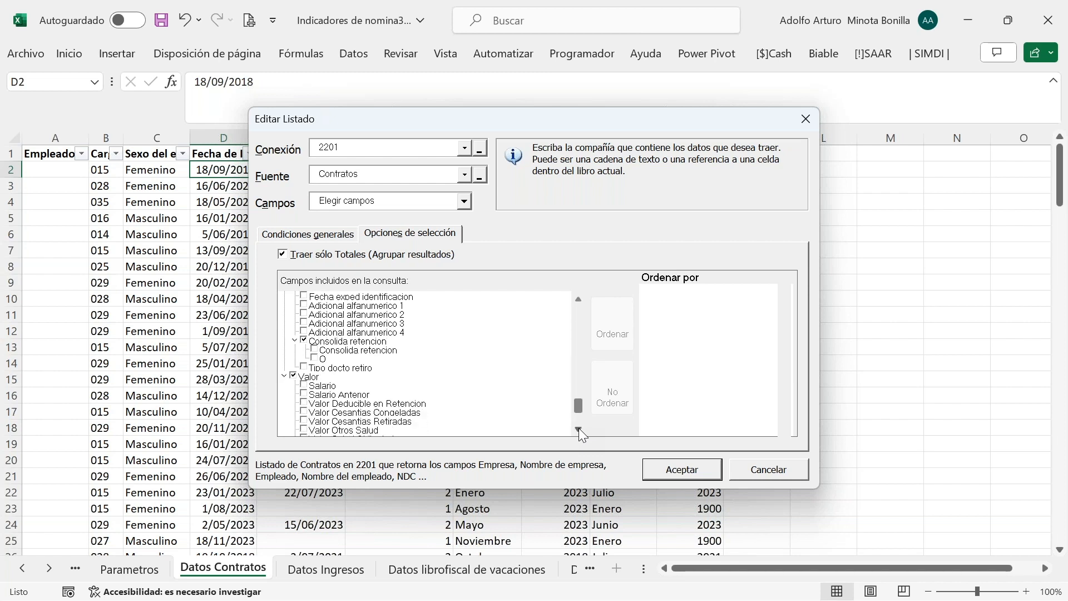
drag(578, 406, 581, 312)
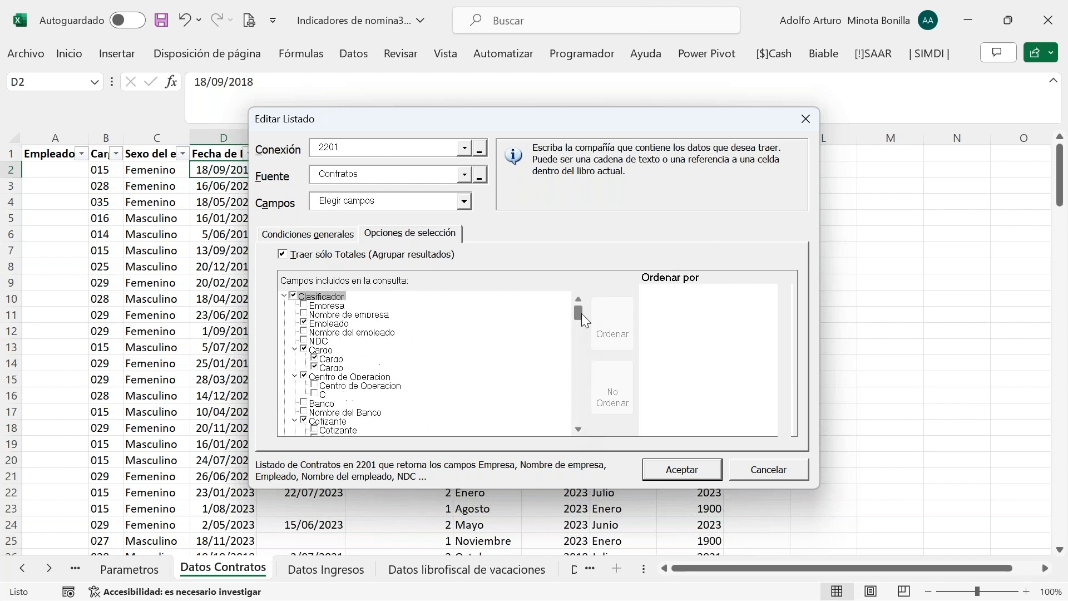
click(758, 471)
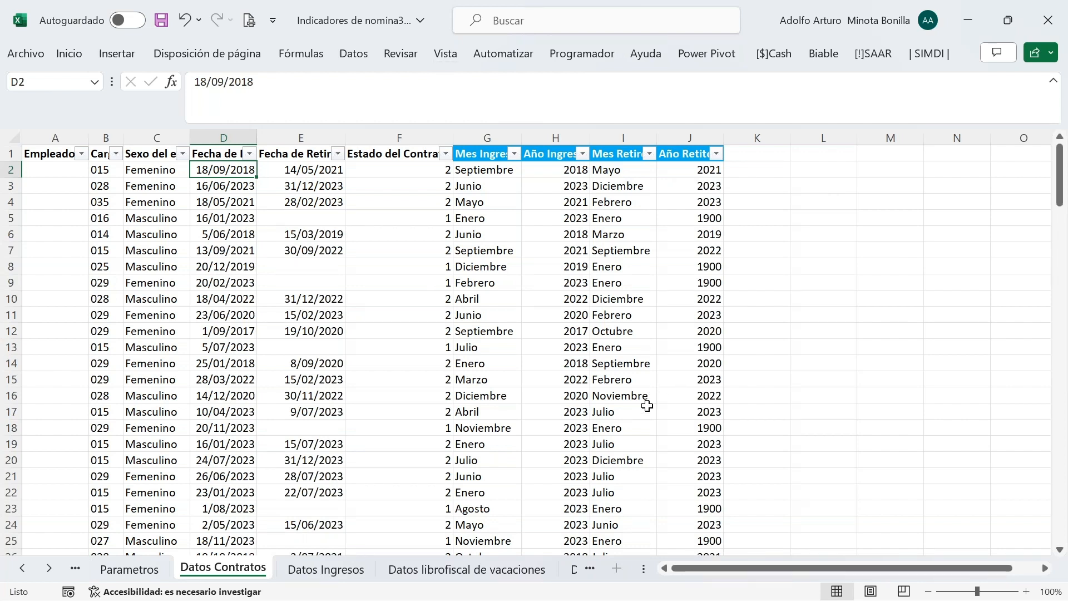
Go back to the 9.Rotacion sheet and select C5, then F24 below the turnover table
click(52, 567)
click(53, 567)
click(53, 567)
click(52, 567)
click(52, 567)
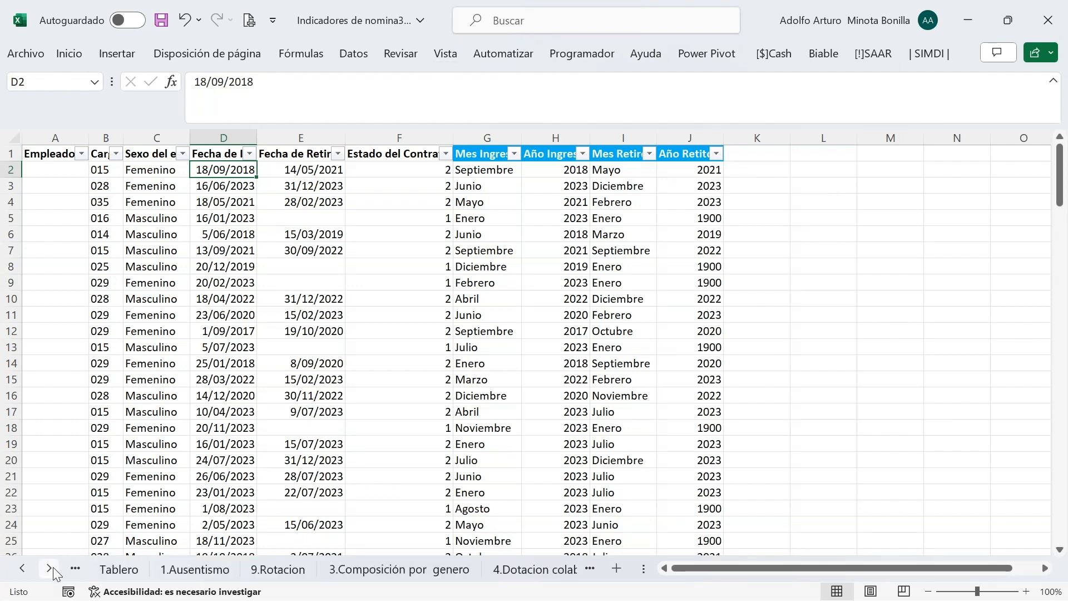
click(278, 568)
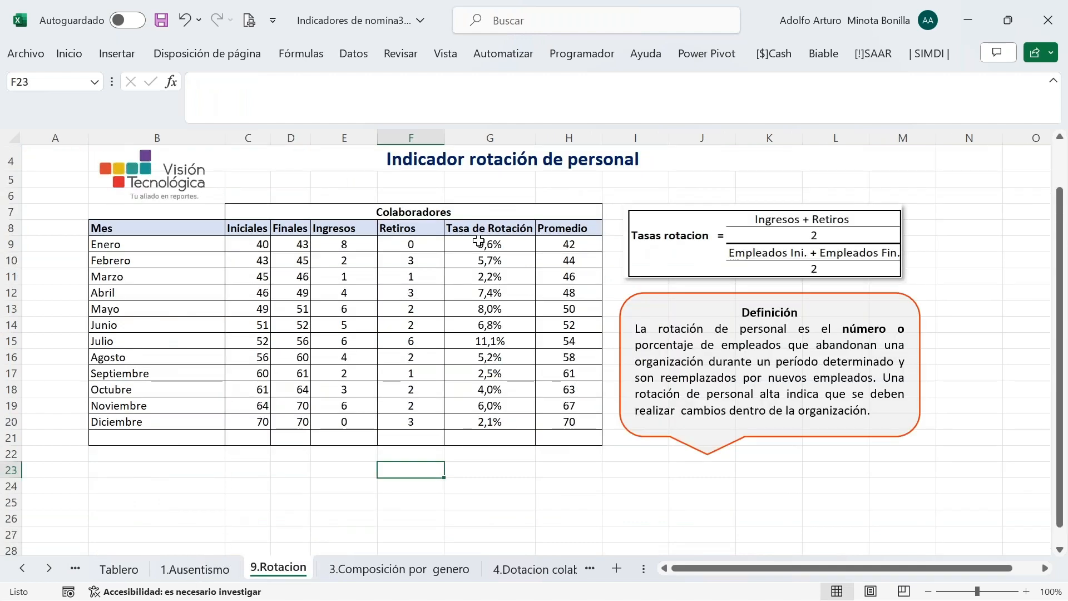
click(260, 180)
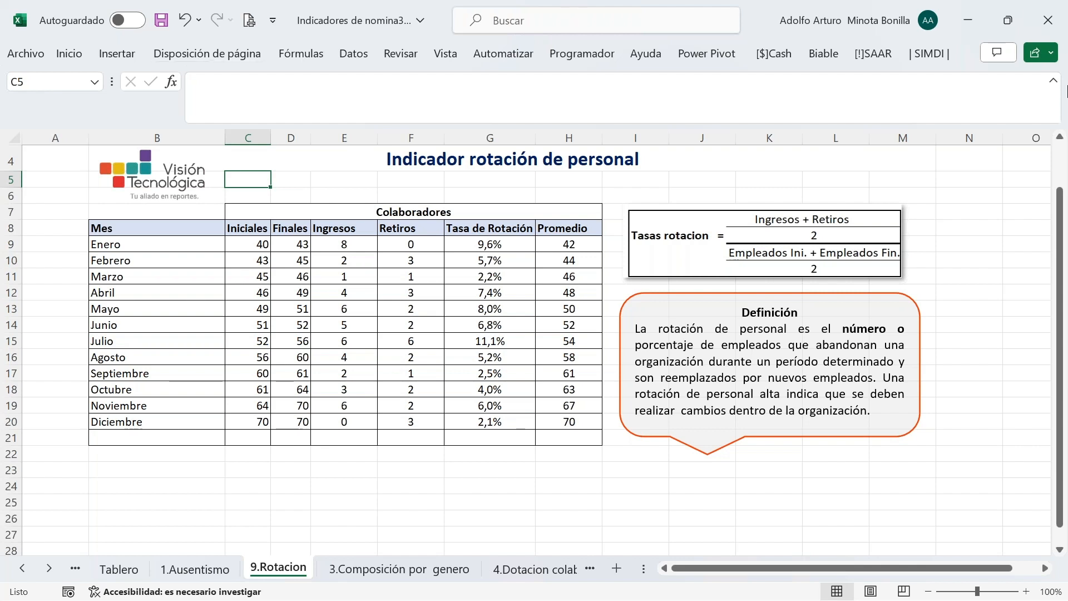
mouse_move(1066, 600)
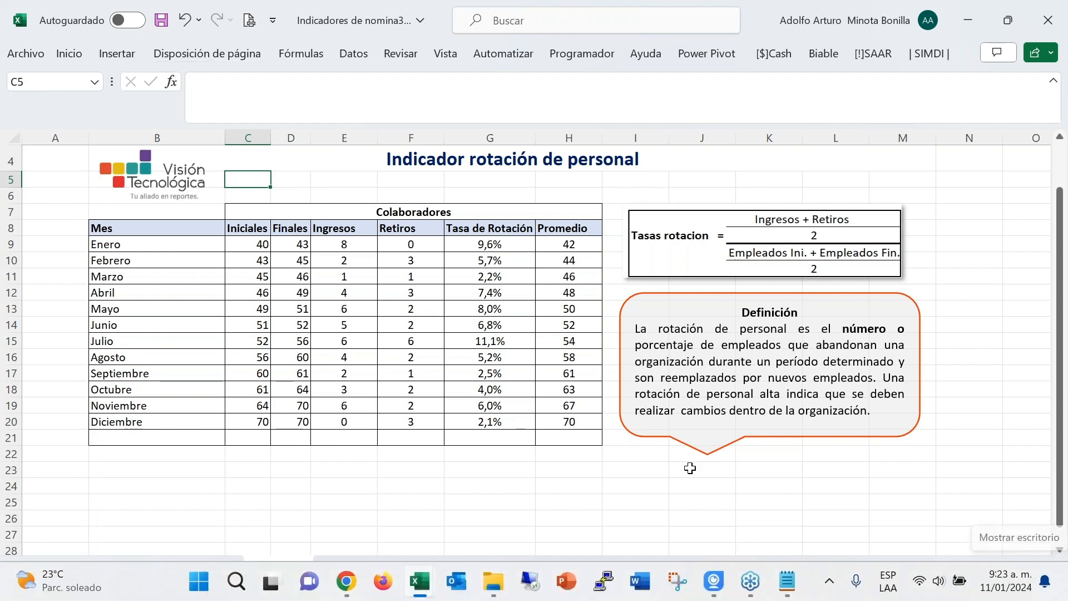
click(398, 484)
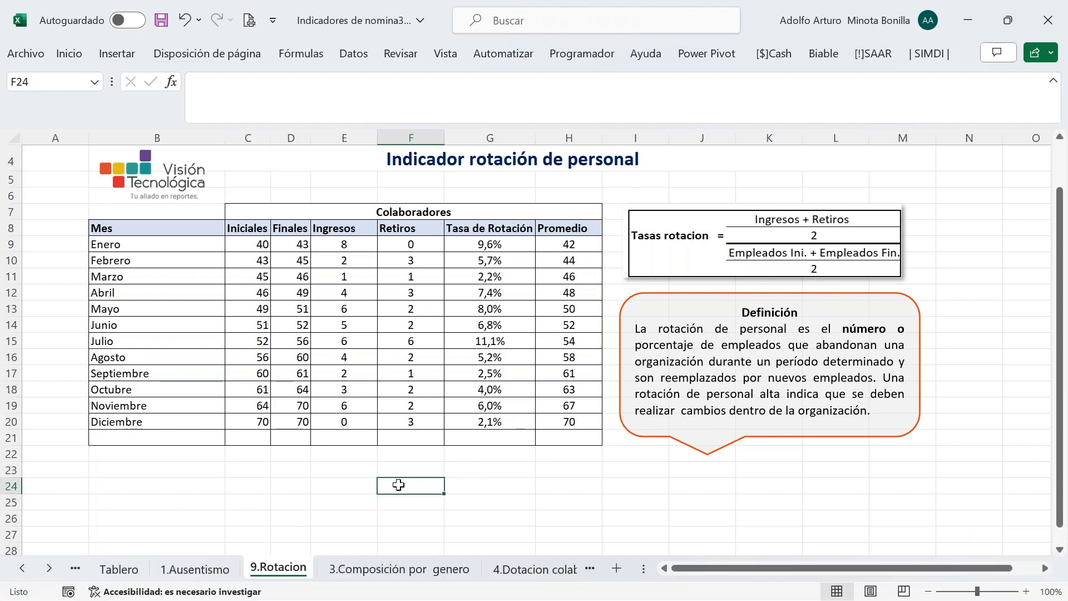
Enter a phone number in C24, keeping it after undoing a trial delete
click(242, 486)
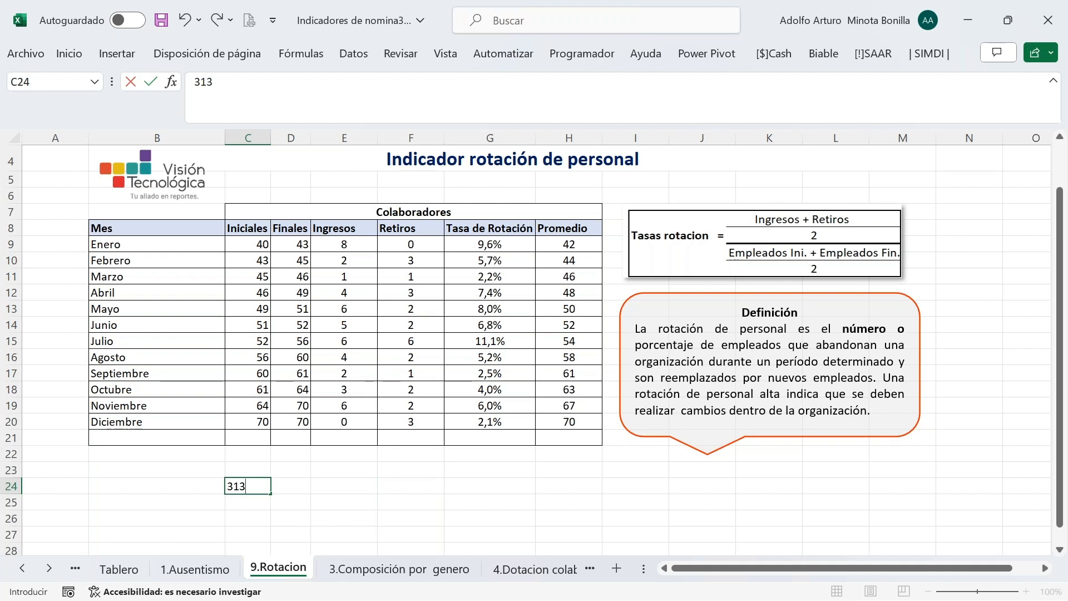
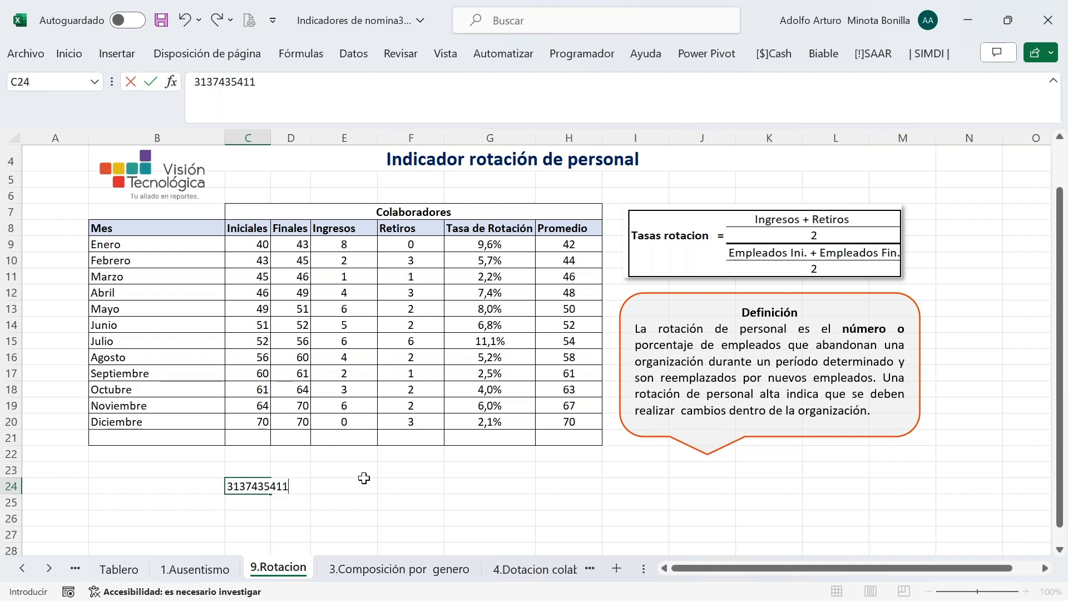
click(261, 502)
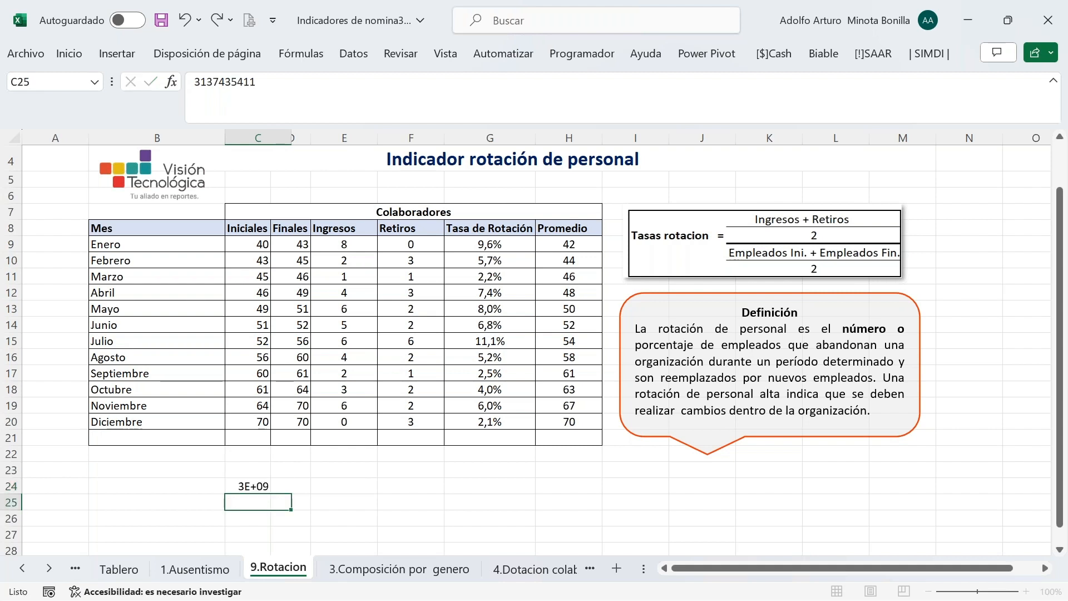
click(278, 487)
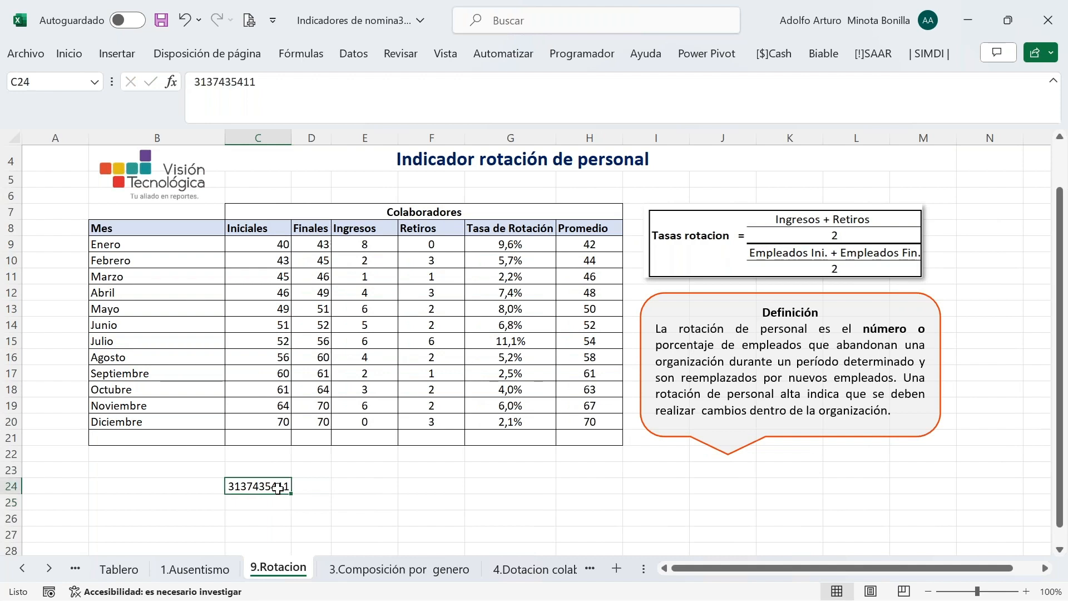
key(Delete)
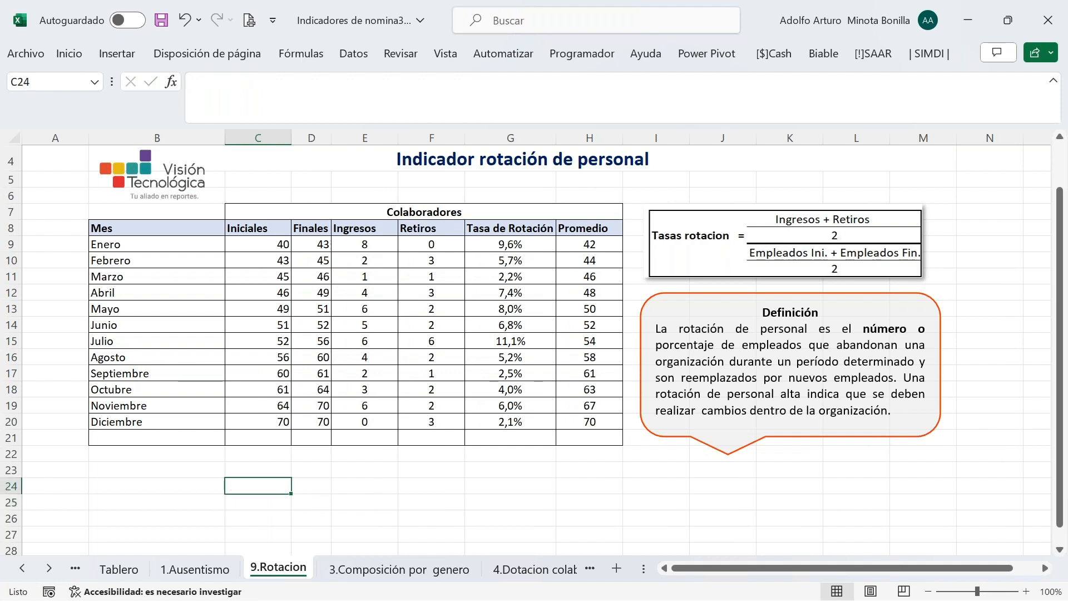
key(ctrl+z)
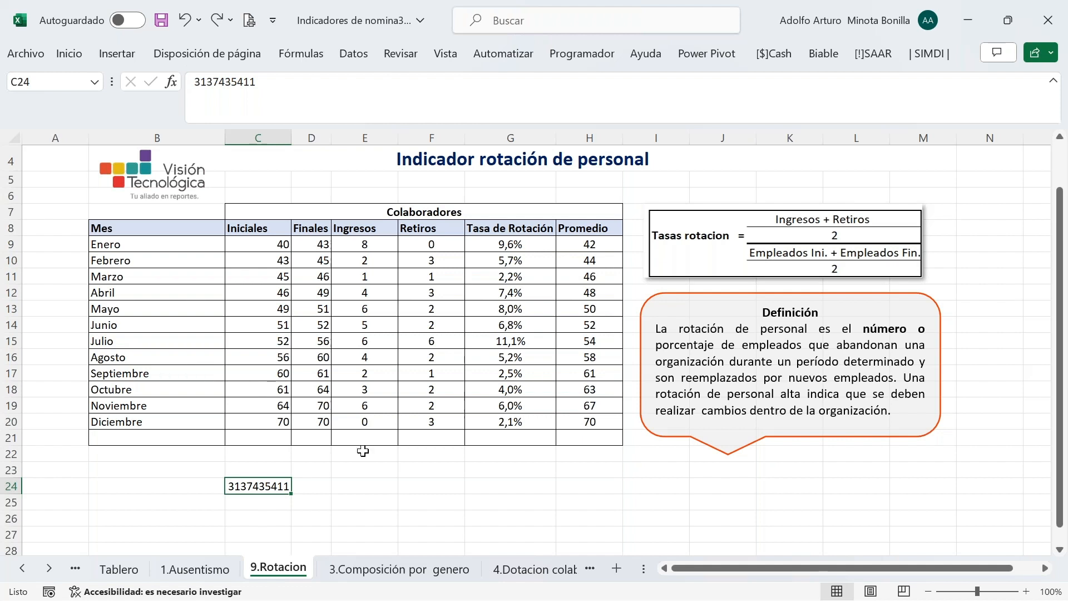
Review the January Retiros and Ingresos formulas, then move the phone number from C24 to B24
click(433, 240)
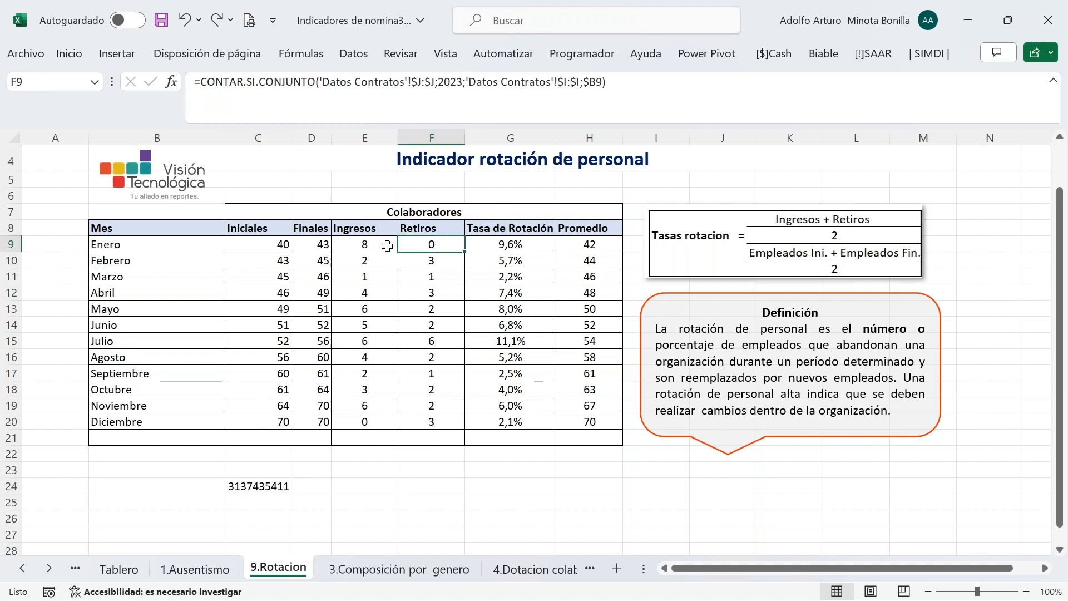
click(360, 245)
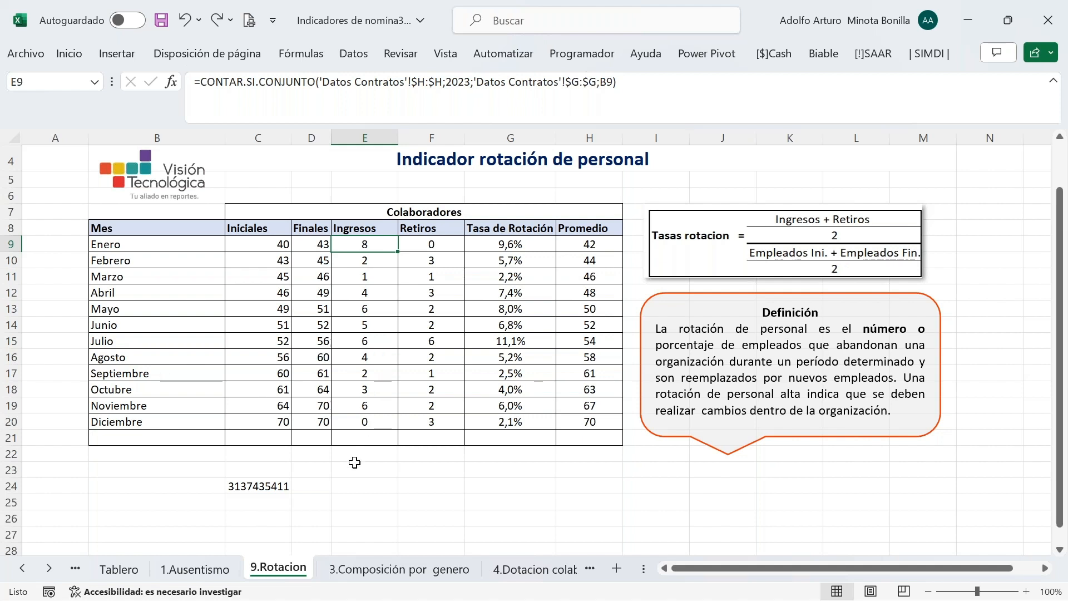
click(263, 490)
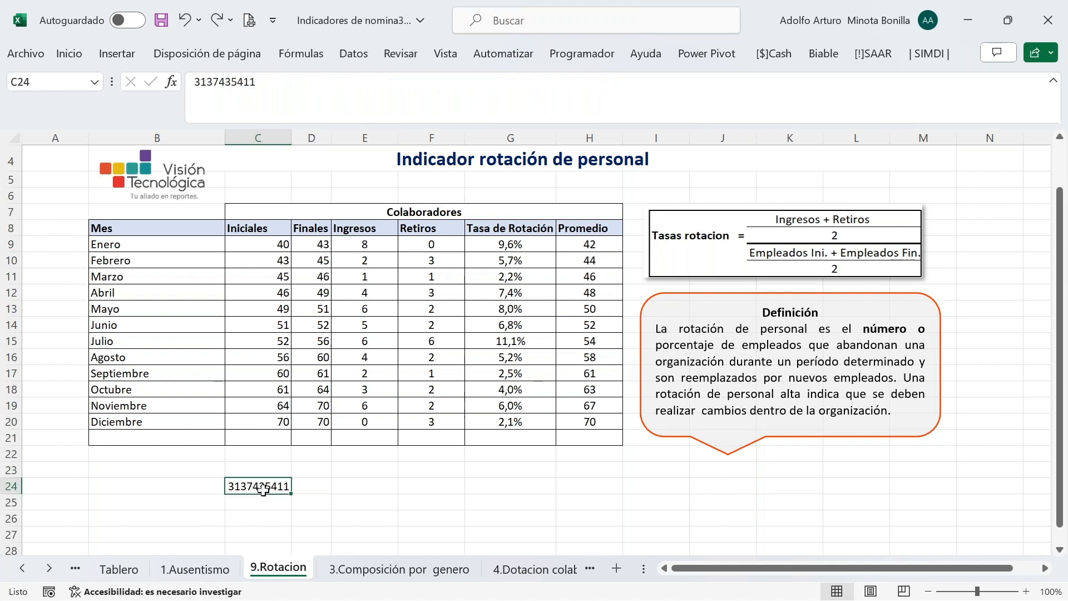
key(ctrl+c)
click(161, 489)
key(Return)
click(266, 486)
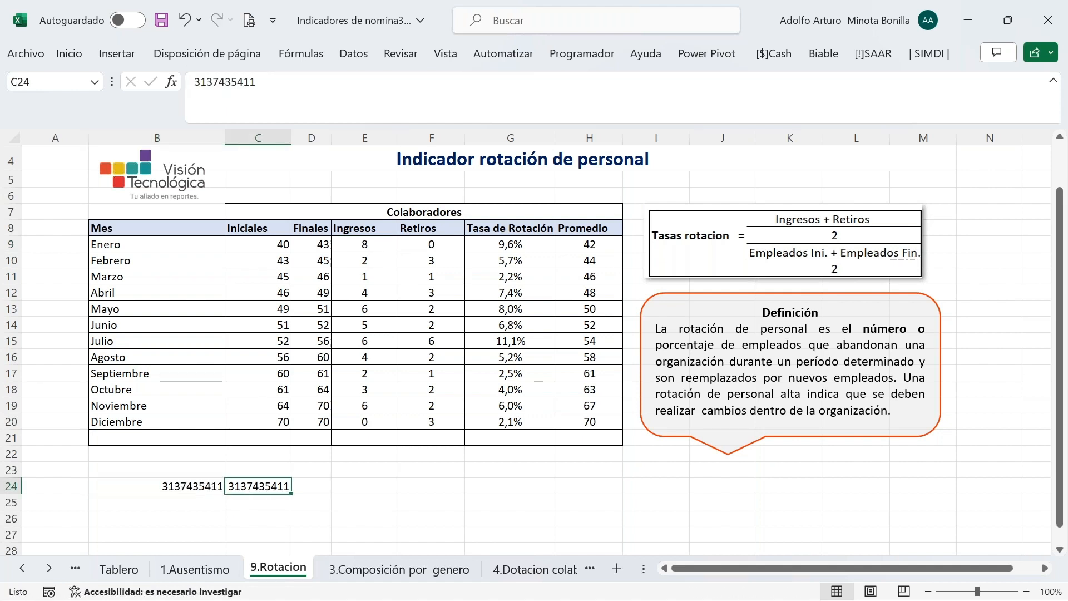
key(Delete)
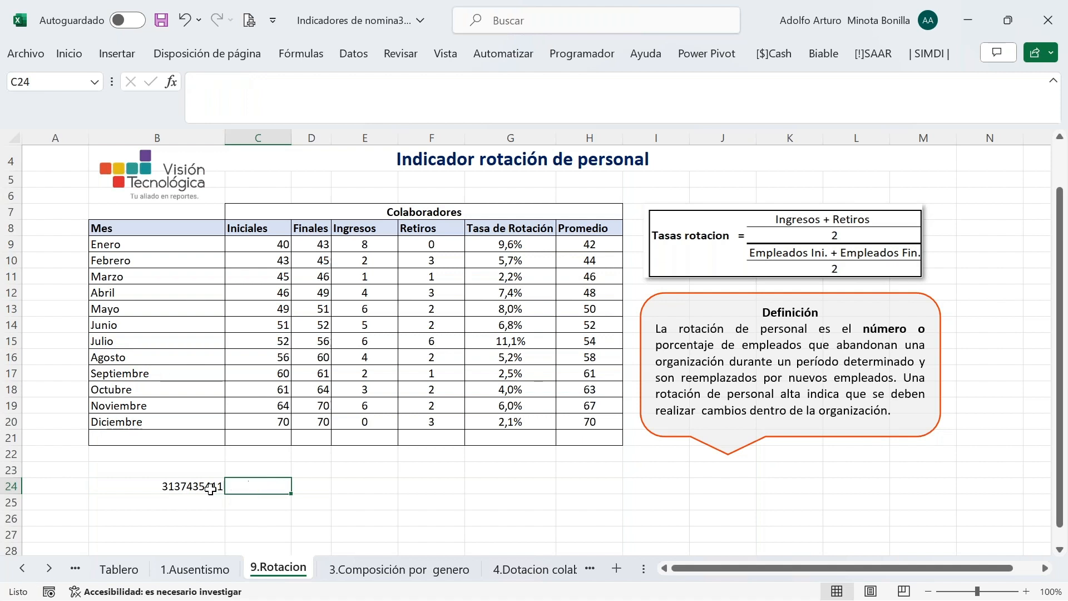
click(210, 489)
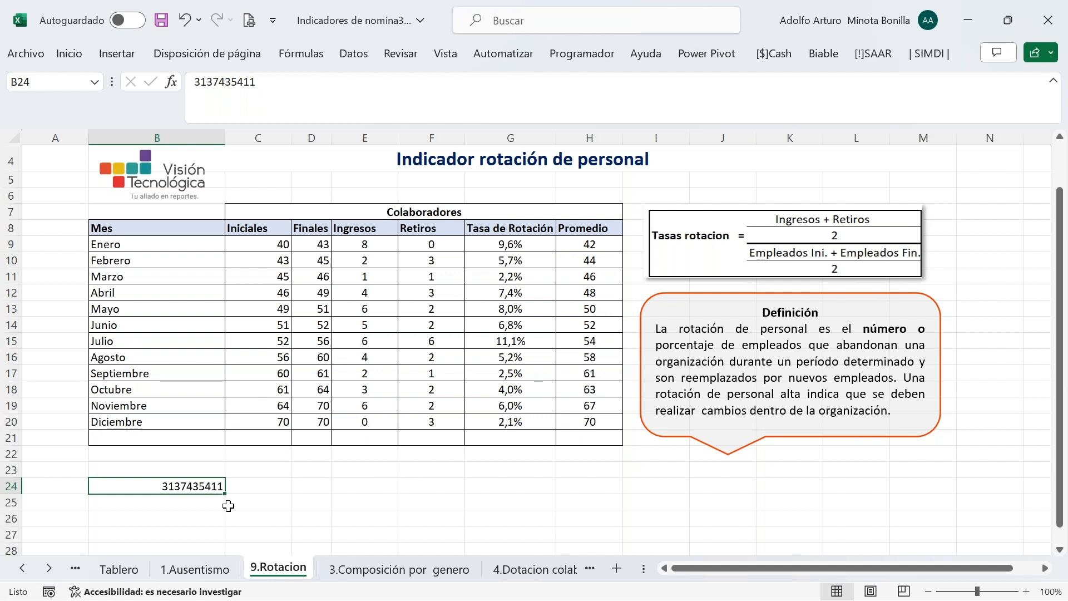
Add a second phone number in B25 and set B24:B25 to font size 22
click(185, 501)
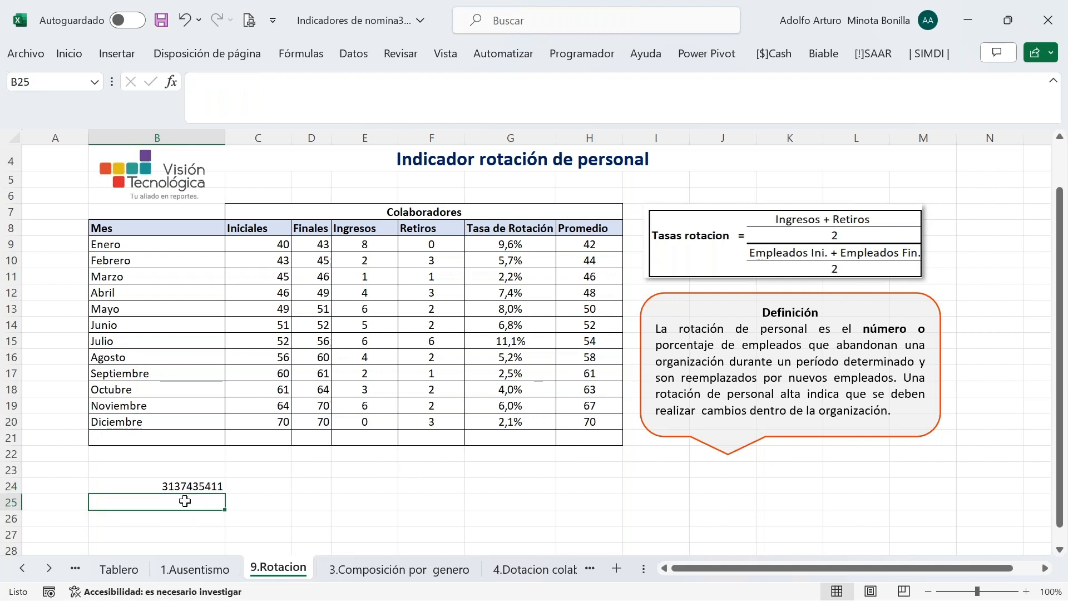
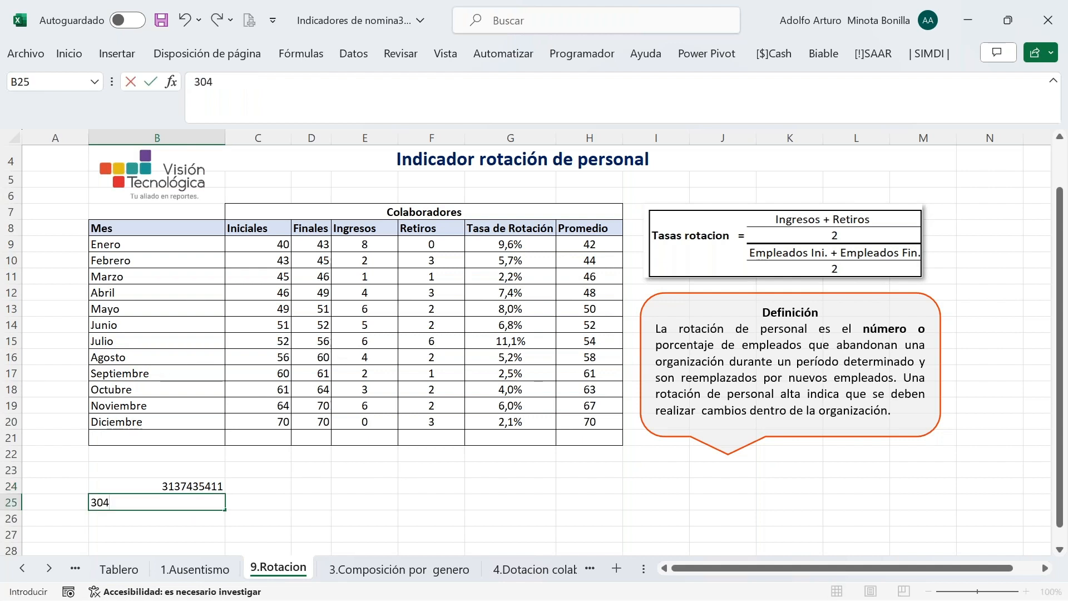
key(Return)
drag(167, 485, 168, 497)
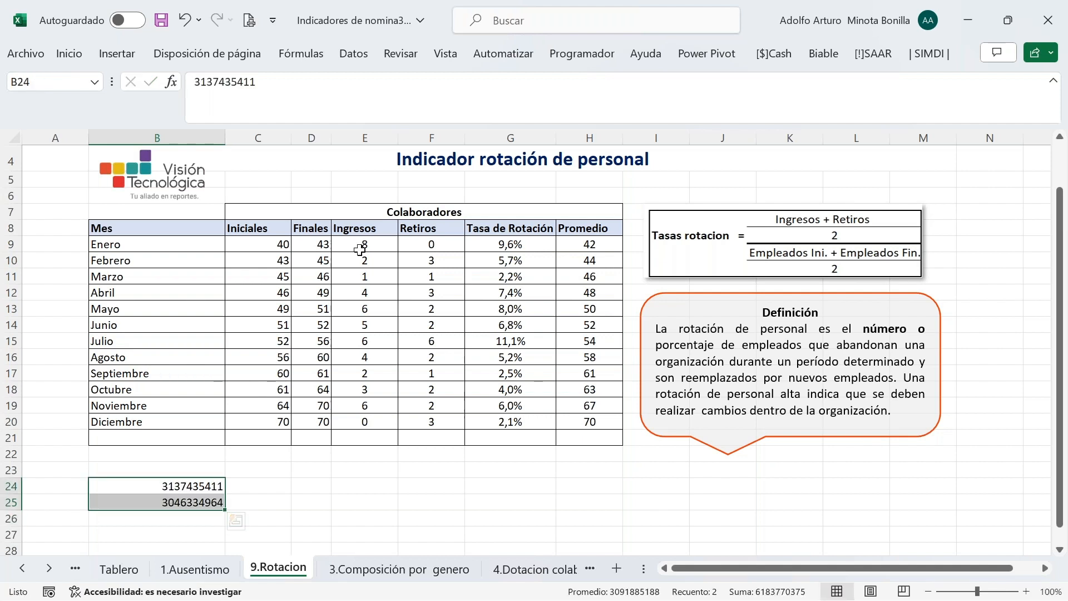
click(64, 62)
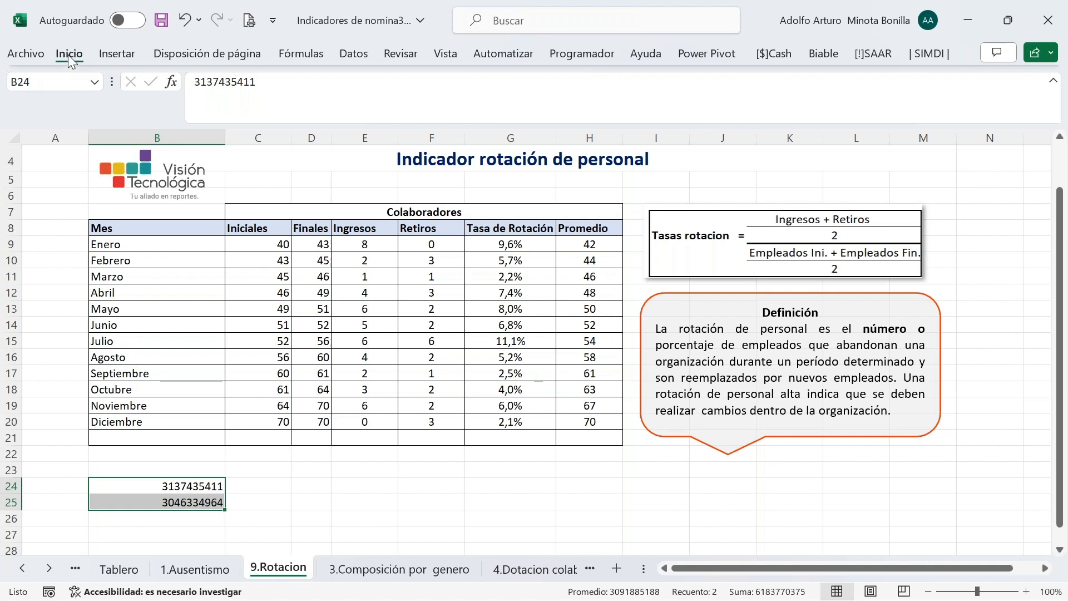
click(215, 79)
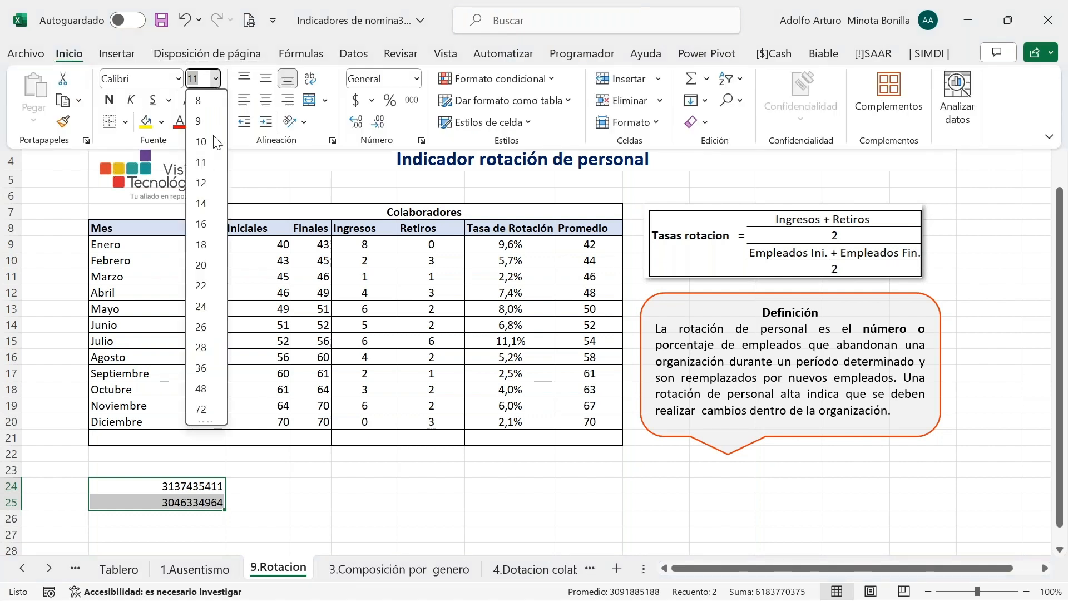
click(211, 290)
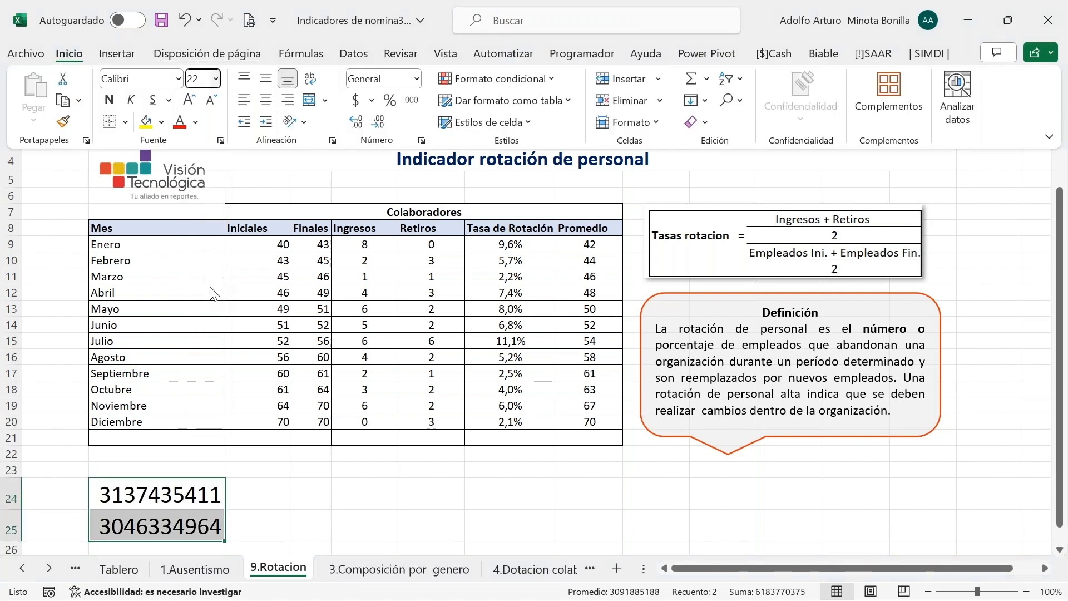
key(Escape)
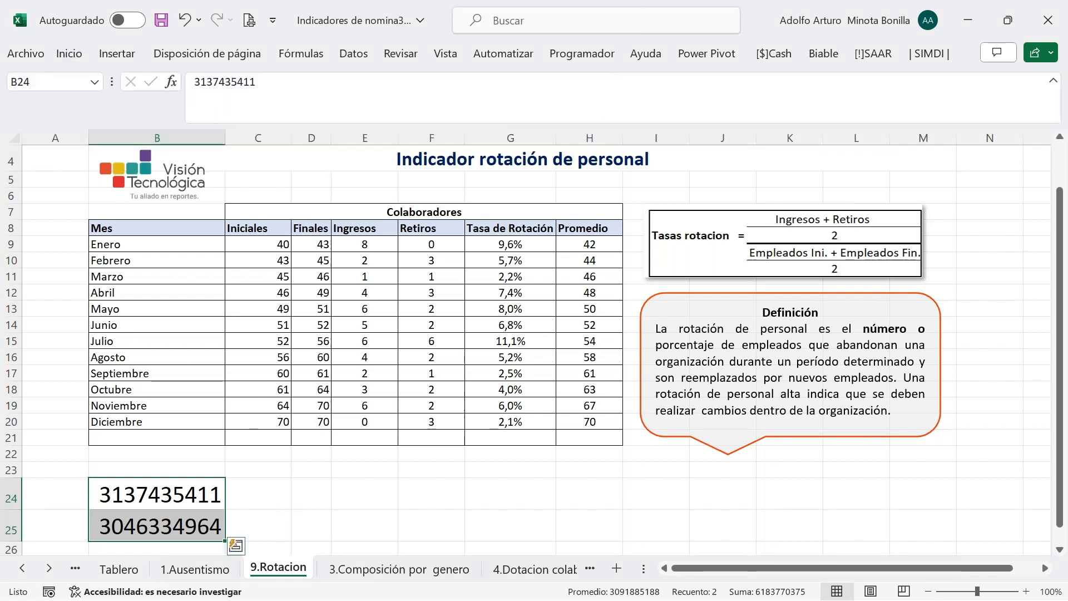
Enter 'Vision Tecnologica' in C24 and format it bold at size 18
key(Right)
text(Vision Tecnoli)
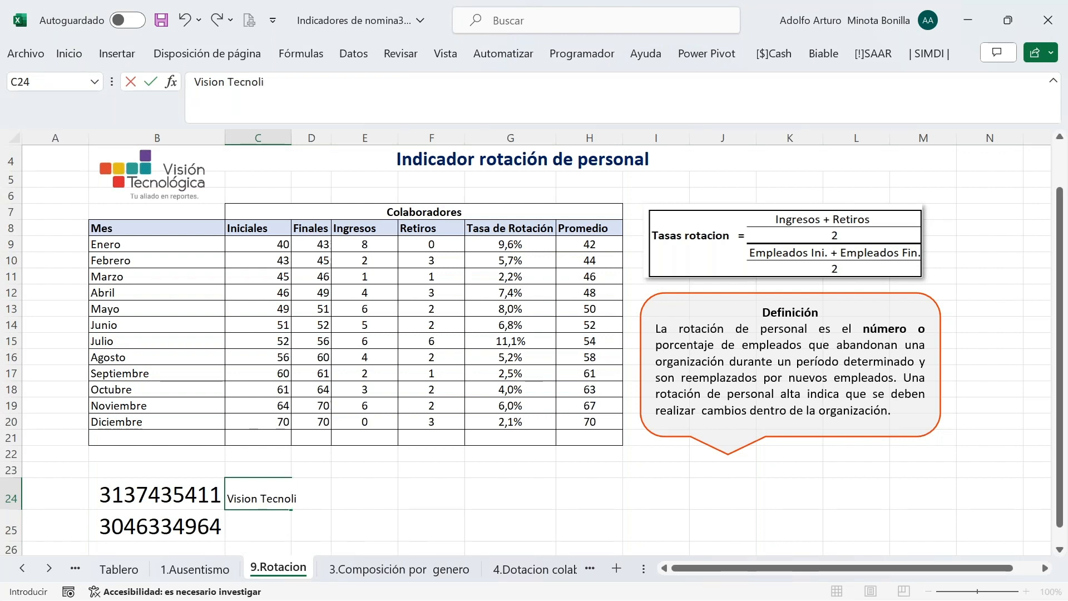
key(BackSpace)
text(ogica)
key(Return)
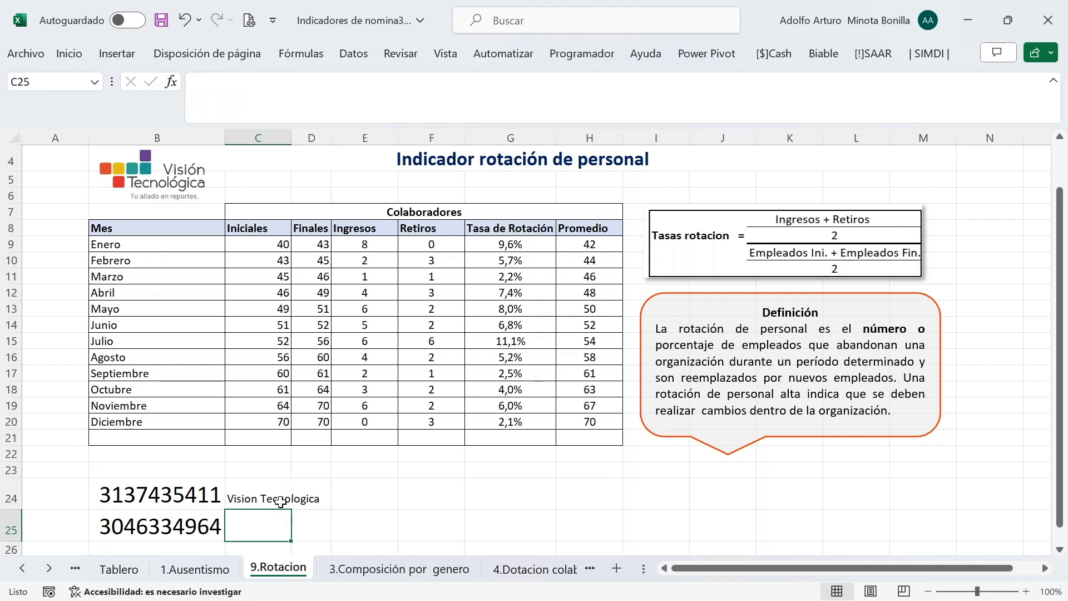
drag(279, 498, 301, 519)
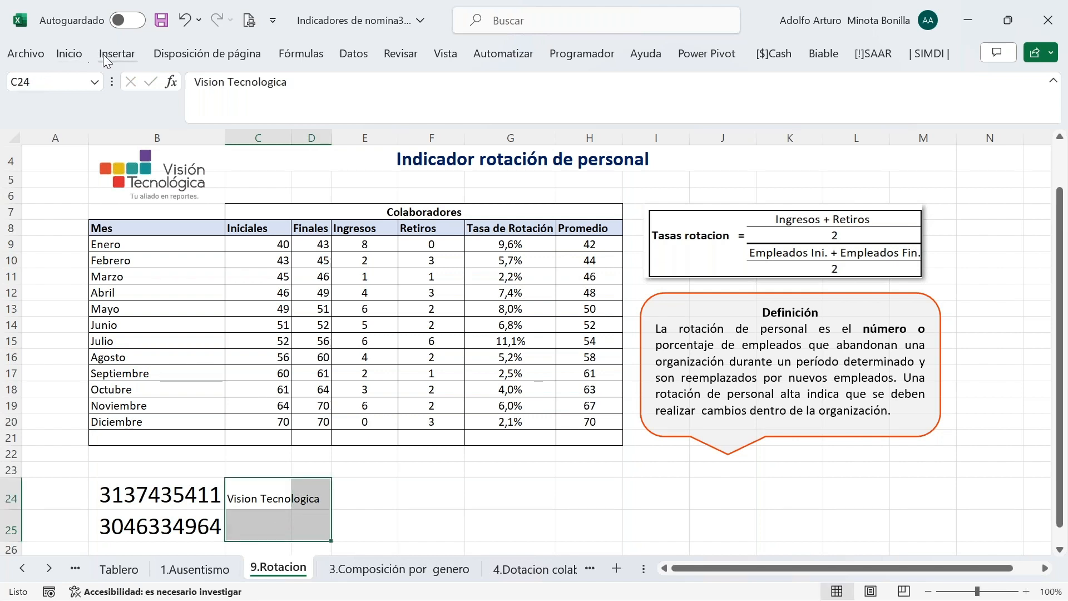
click(282, 499)
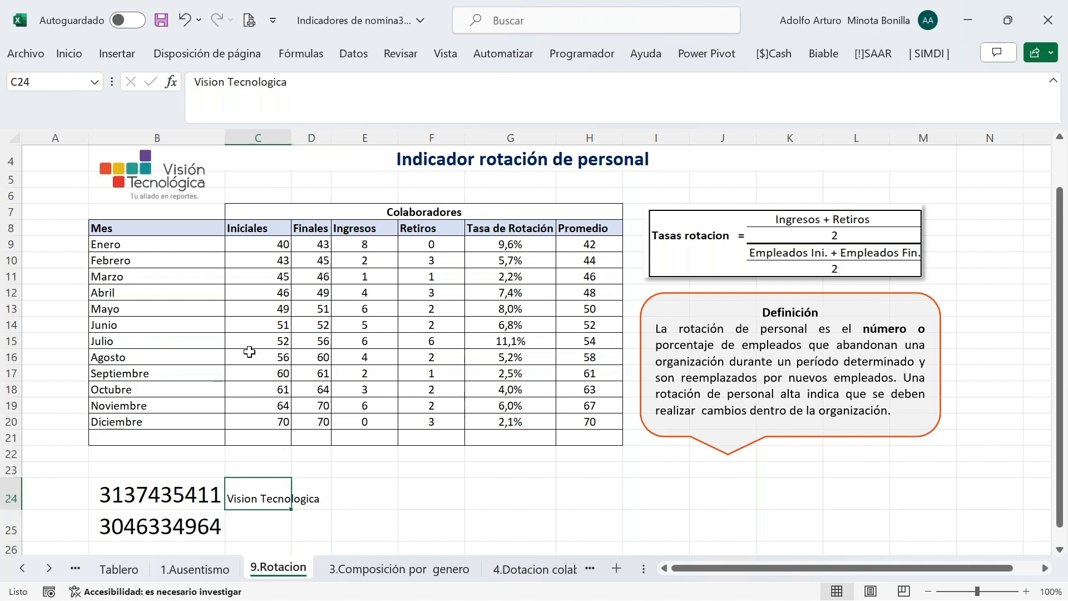
click(73, 56)
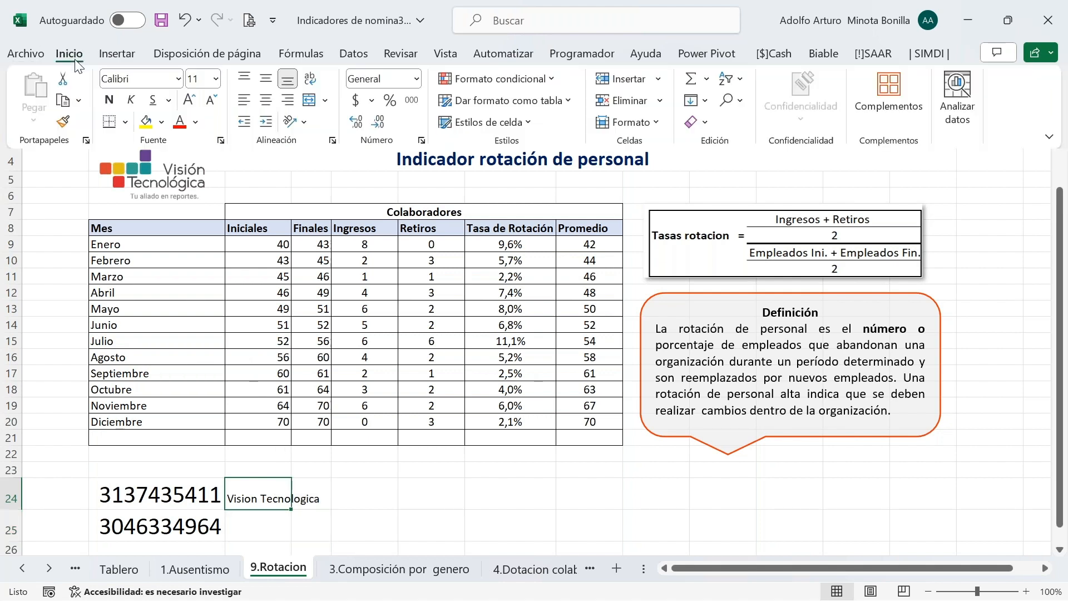
click(216, 79)
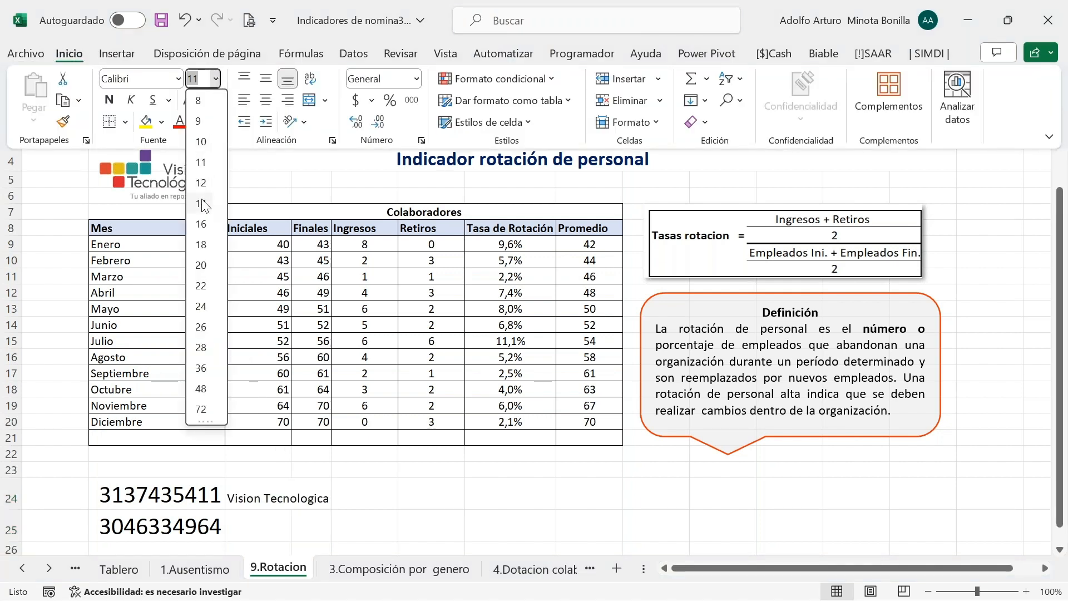
click(205, 244)
click(108, 105)
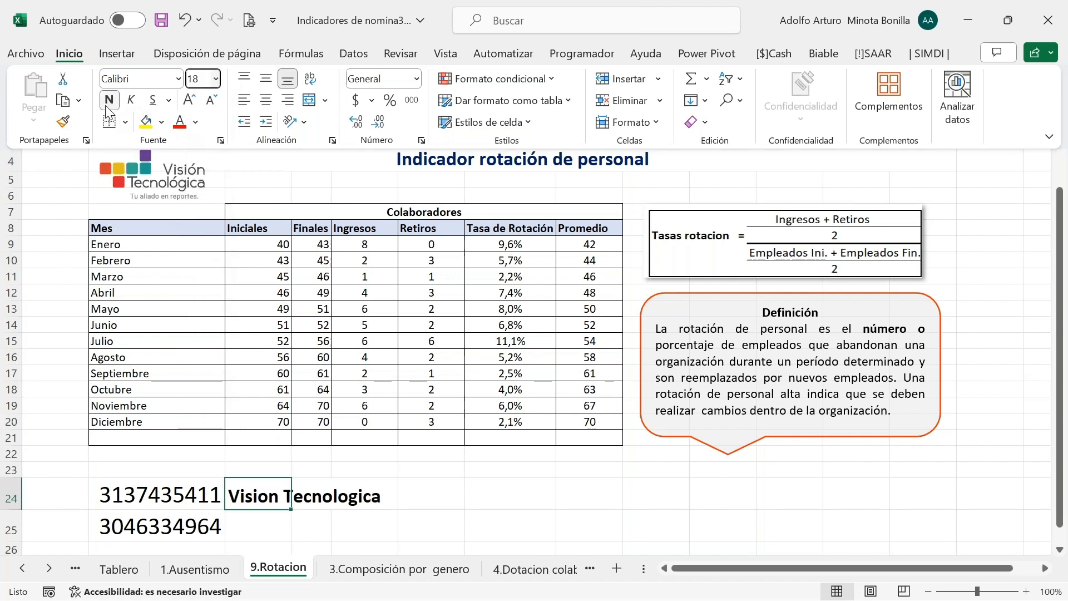
key(ctrl+F1)
click(431, 497)
scroll(636, 533, down, 1)
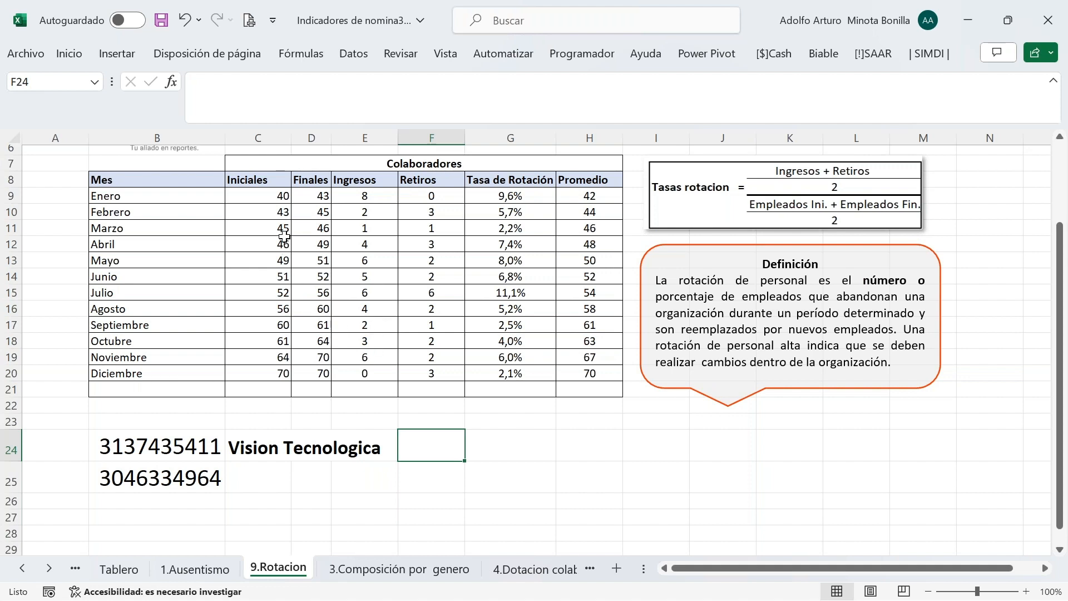
Review C9's January Iniciales SUMAR.SI.CONJUNTO formula, then move to the 3.Composición por genero sheet
click(272, 194)
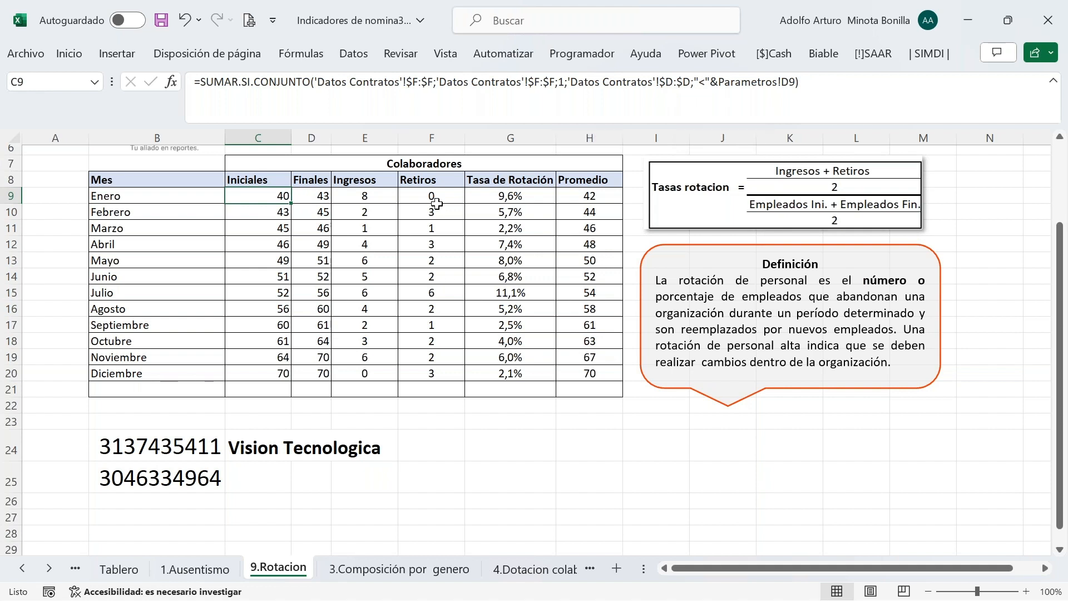
click(394, 571)
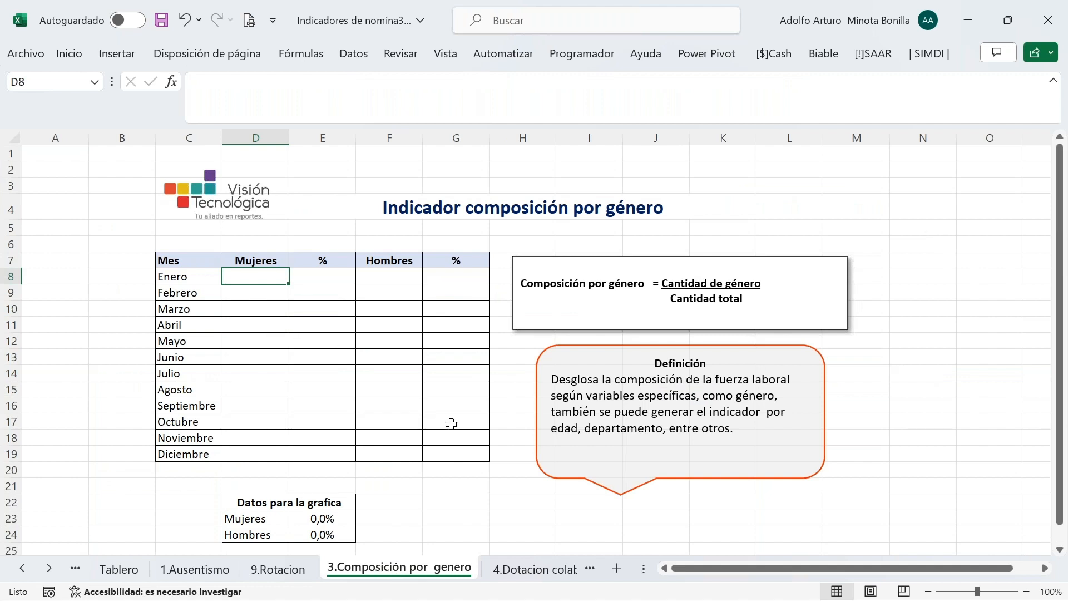
scroll(952, 374, down, 1)
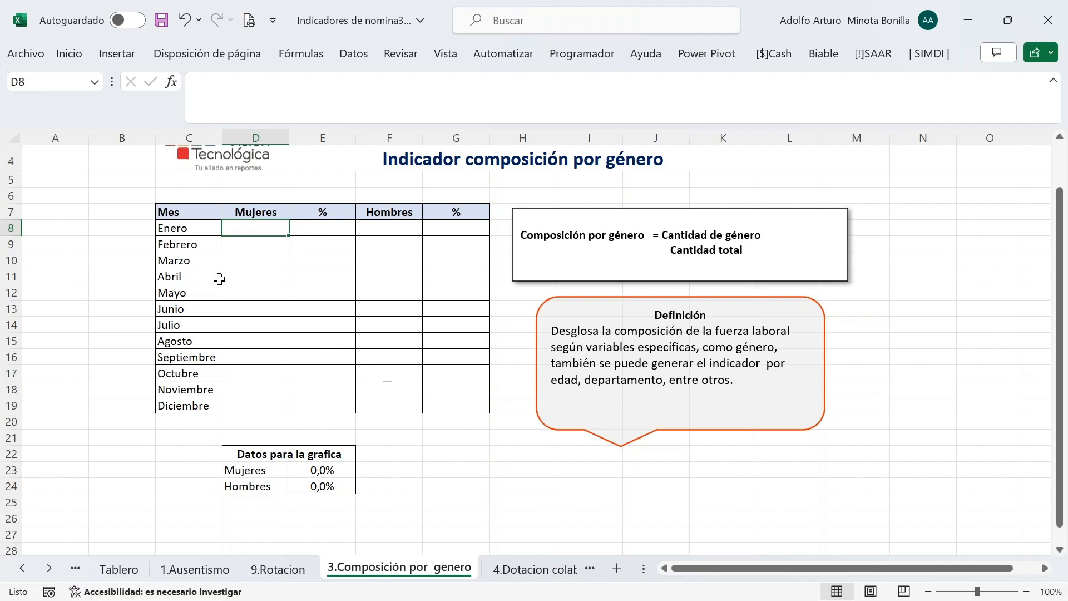
scroll(429, 283, up, 1)
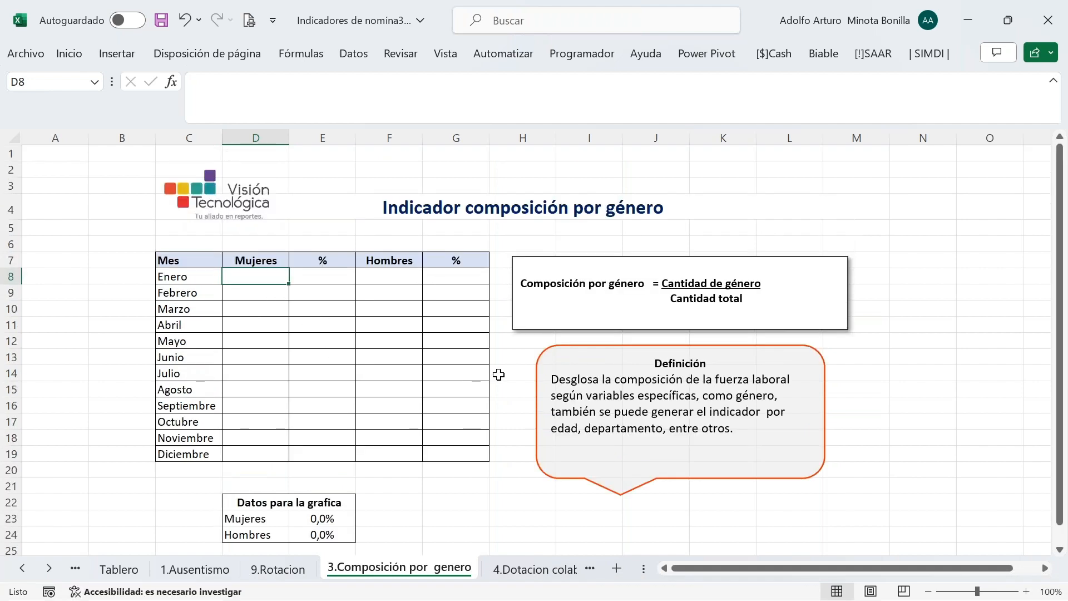
text(=c)
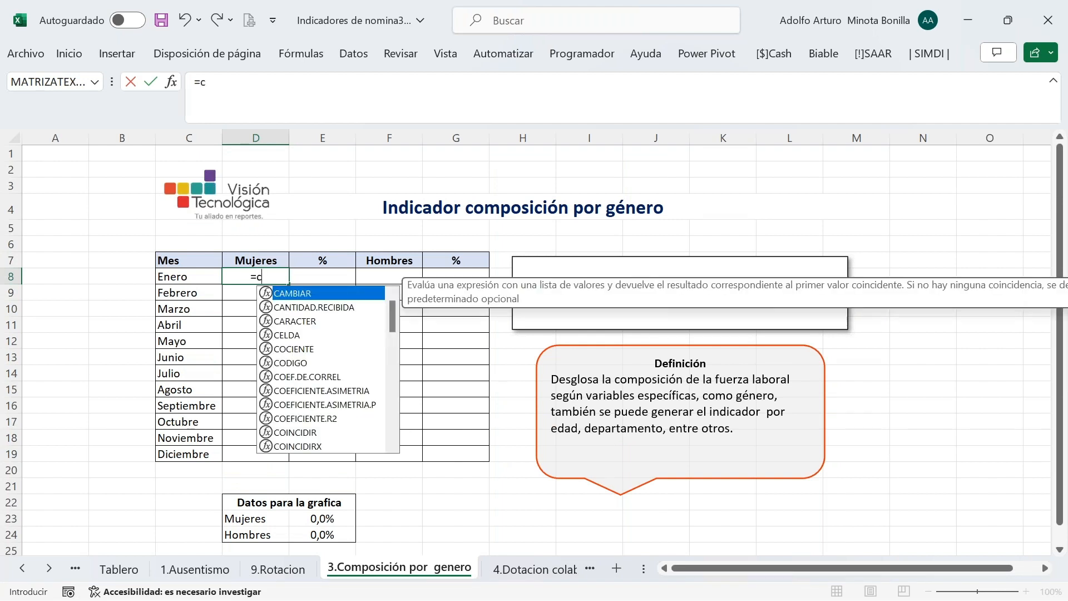
key(Escape)
key(Escape)
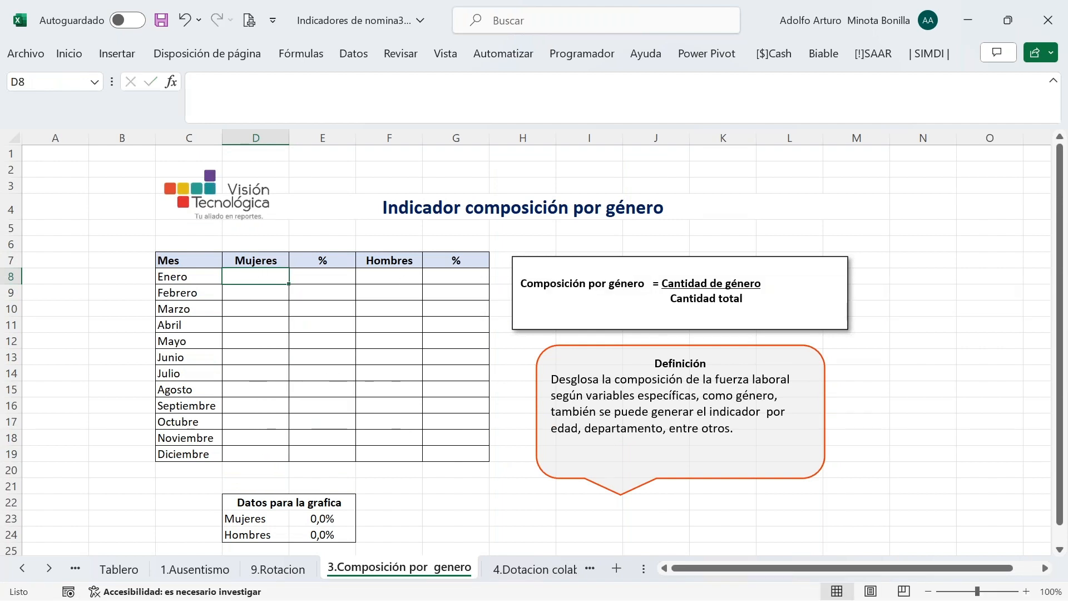
text(=suma)
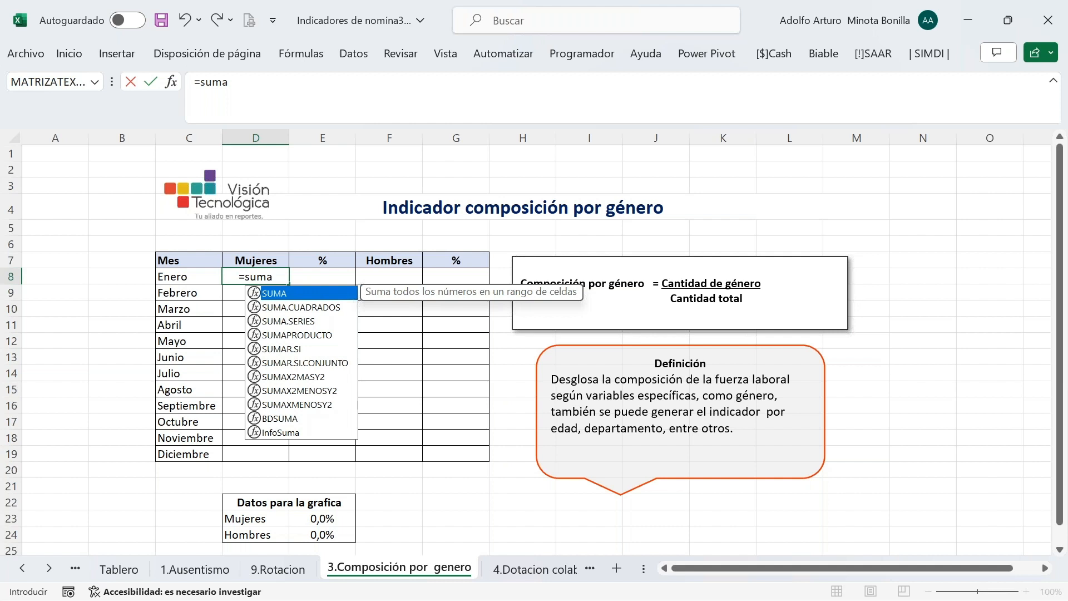
key(Down)
key(Down)
key(Down)
key(Down)
key(Down)
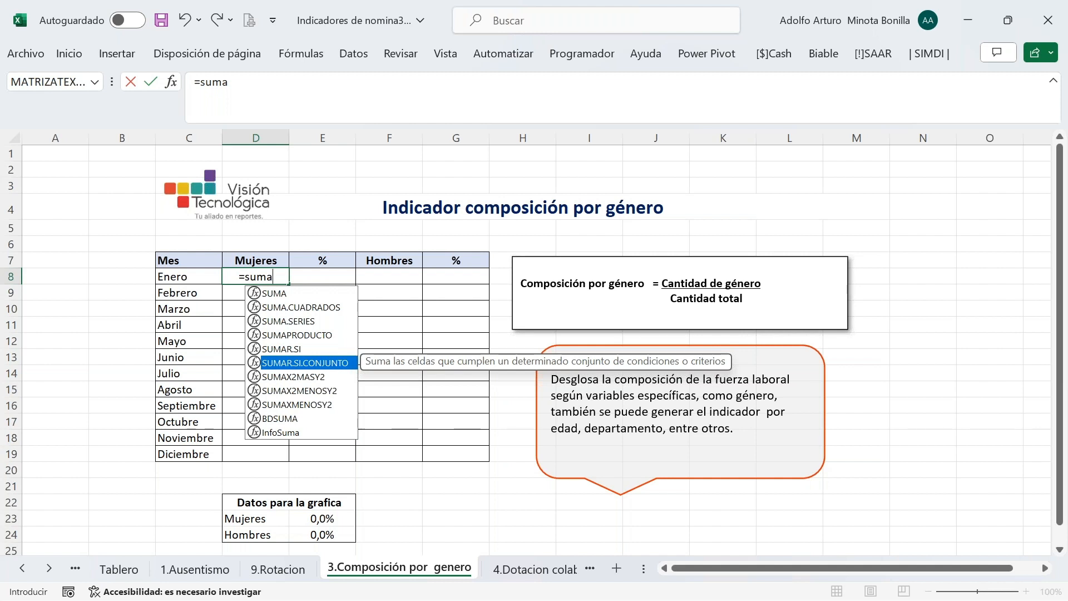
key(Escape)
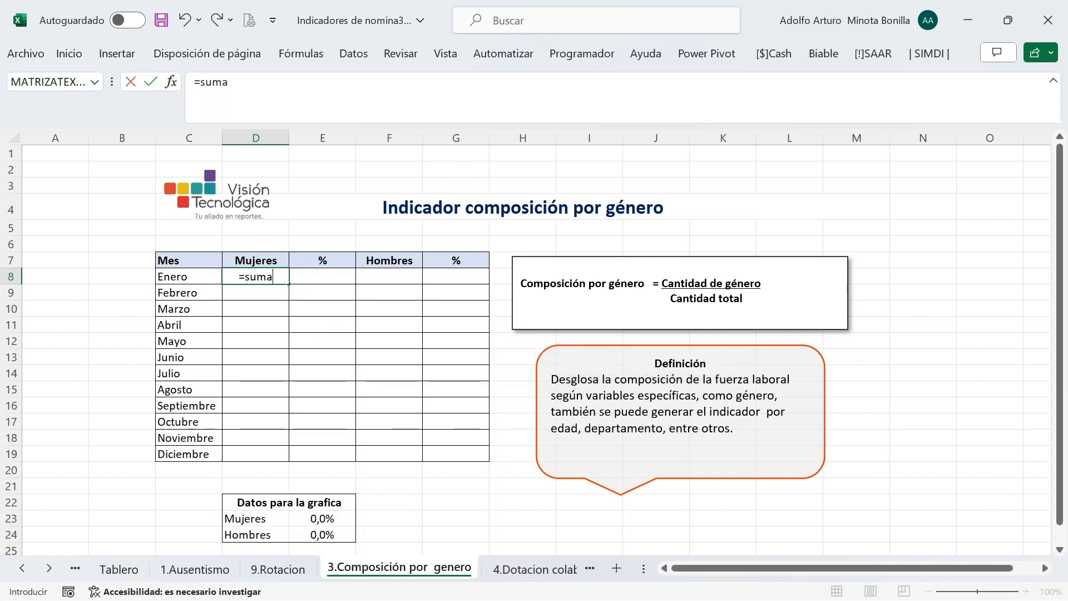
key(Escape)
text(=sume)
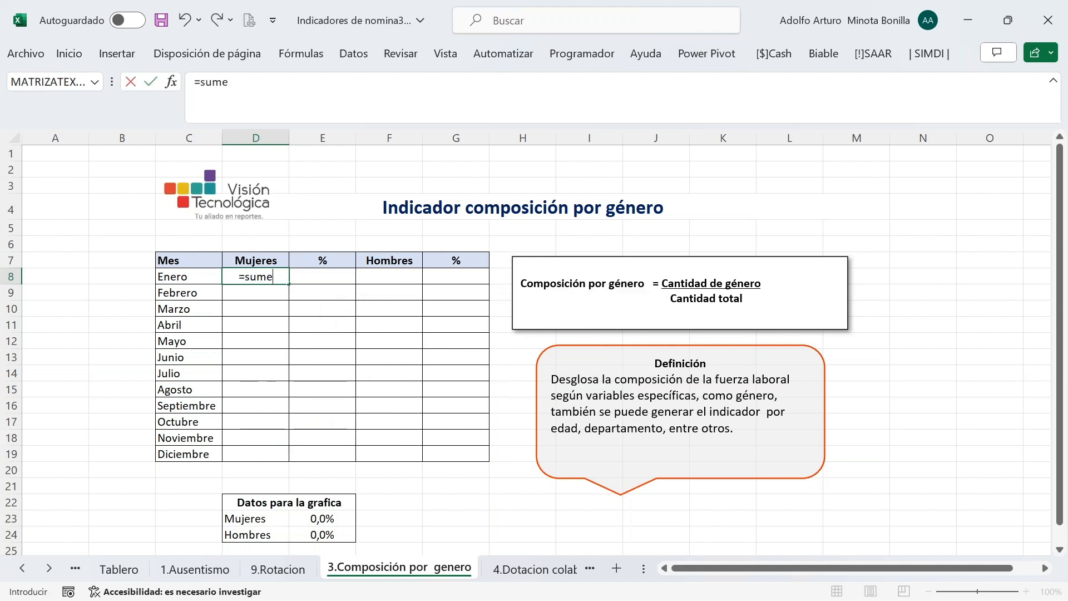
key(BackSpace)
text(ar)
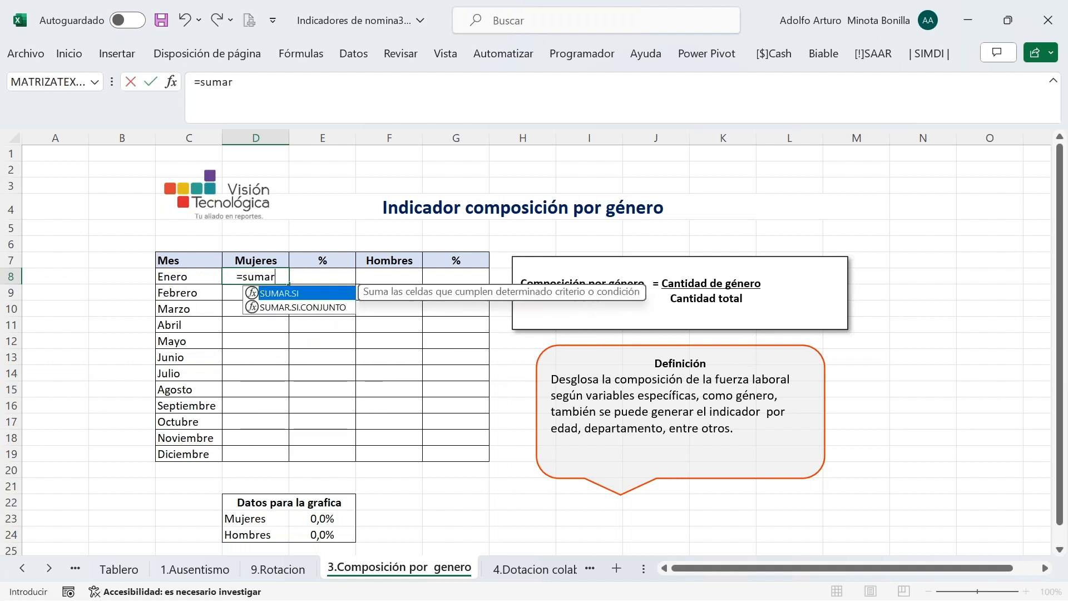
key(Down)
key(Tab)
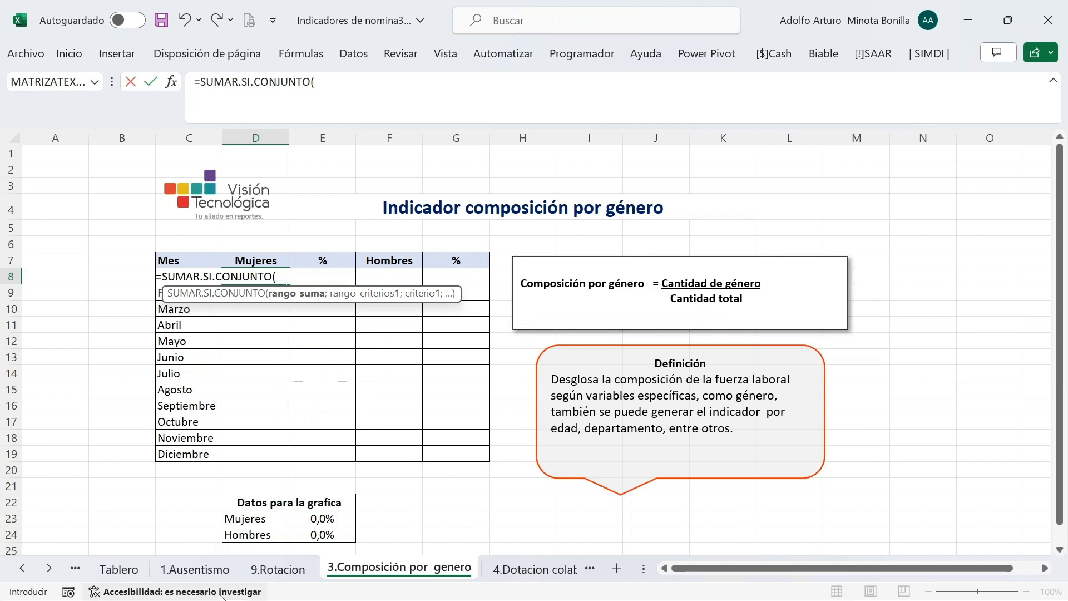
click(23, 569)
click(22, 568)
click(22, 569)
click(23, 569)
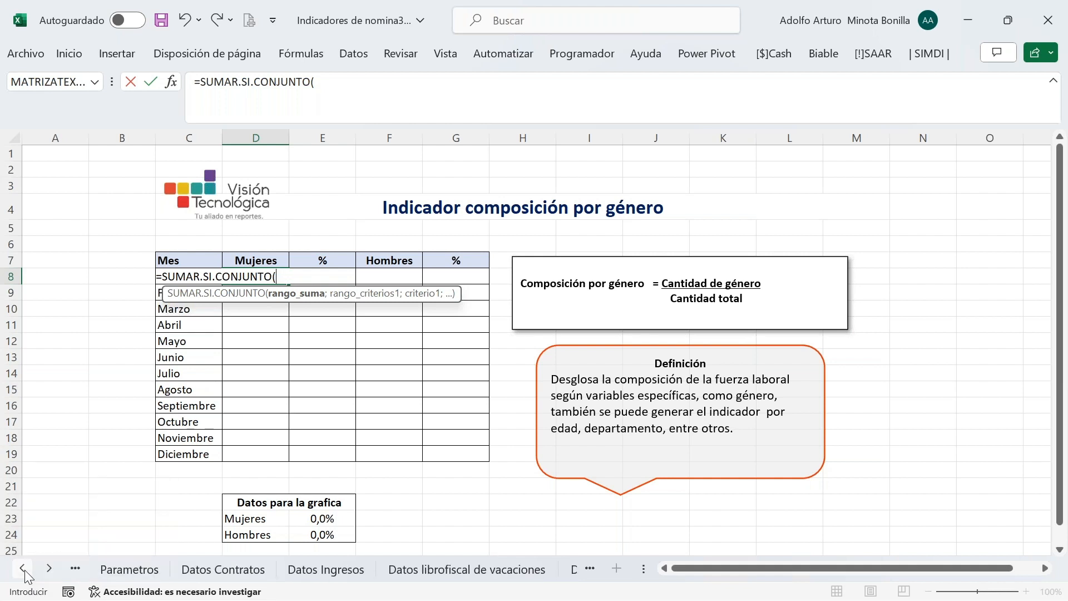
click(262, 568)
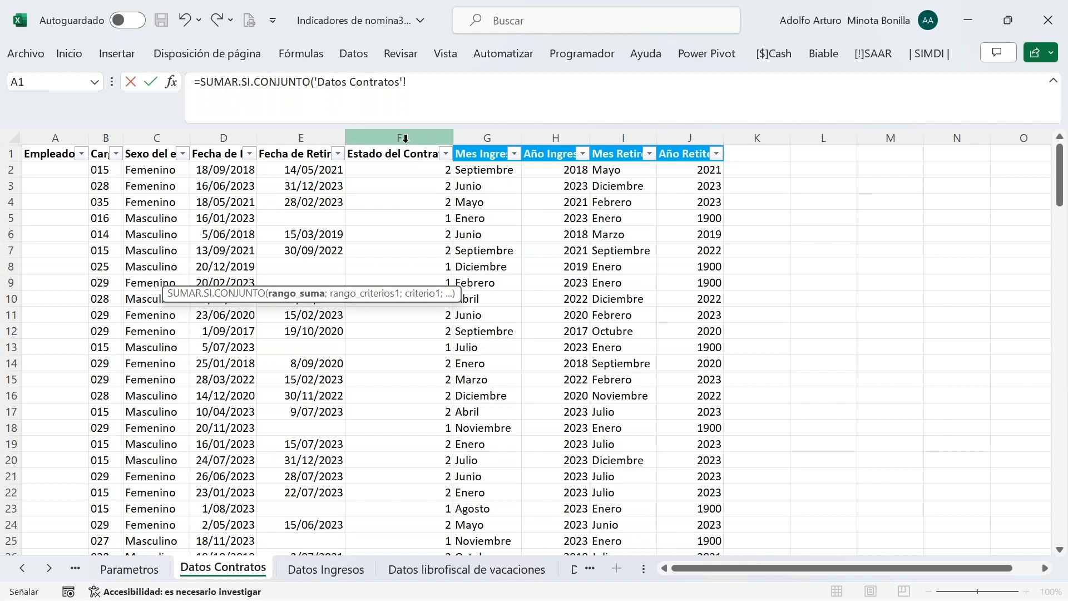
click(404, 139)
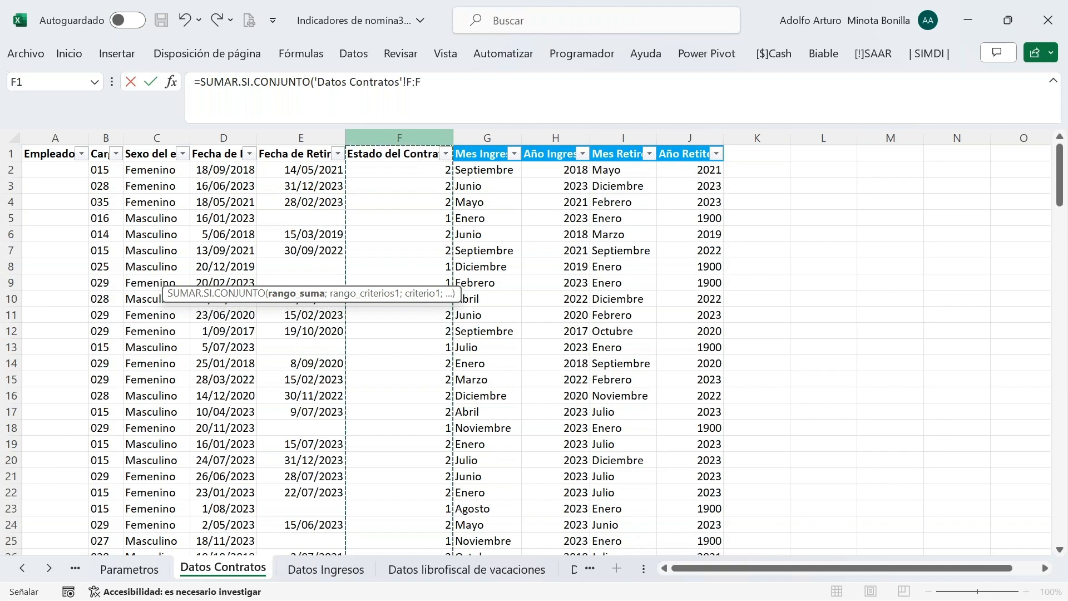
click(444, 84)
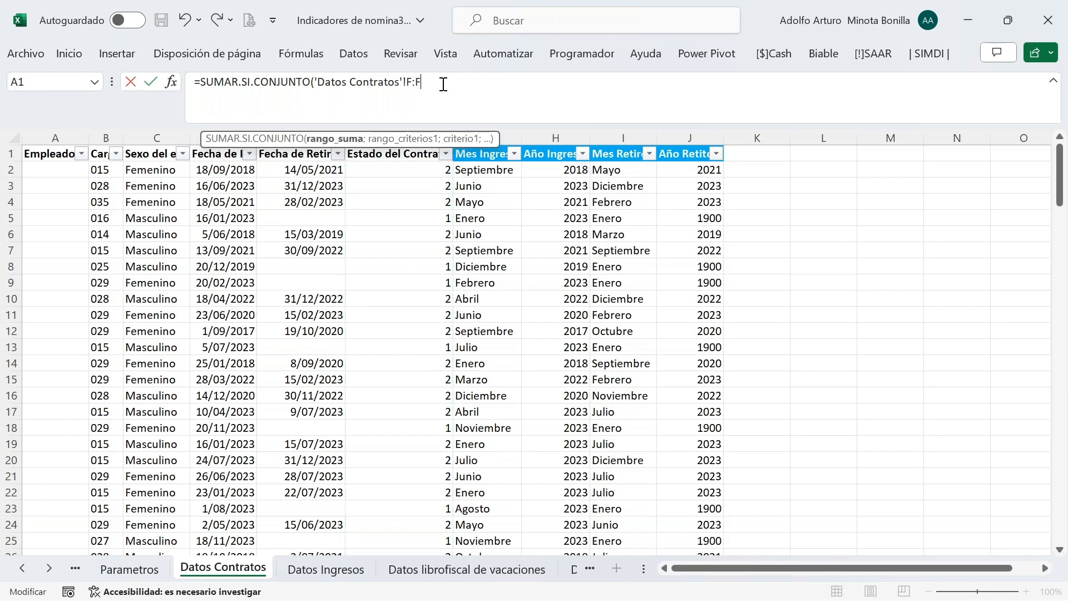
click(173, 82)
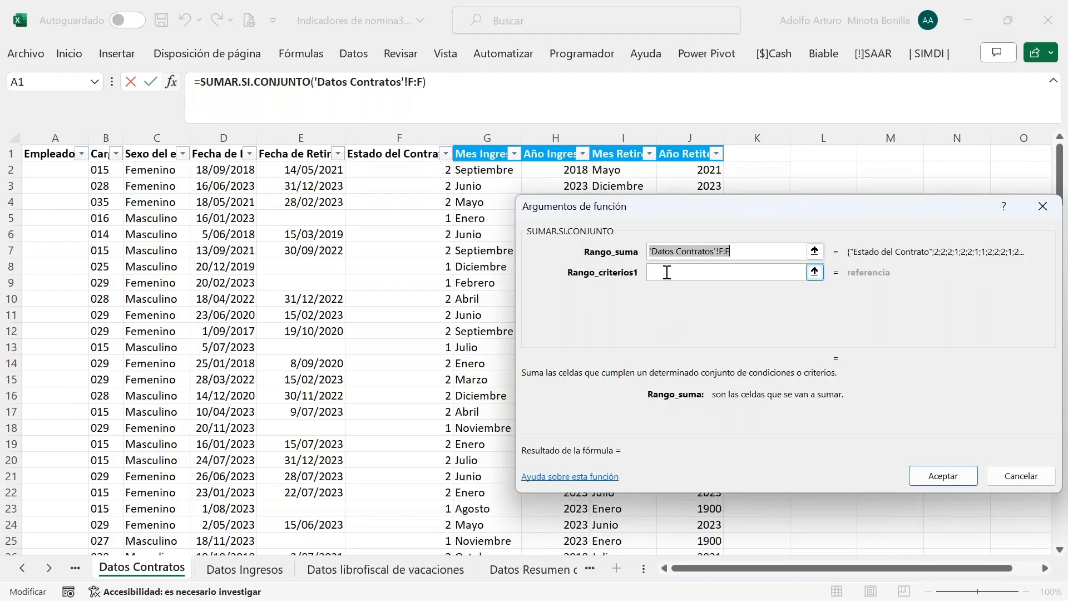
click(667, 272)
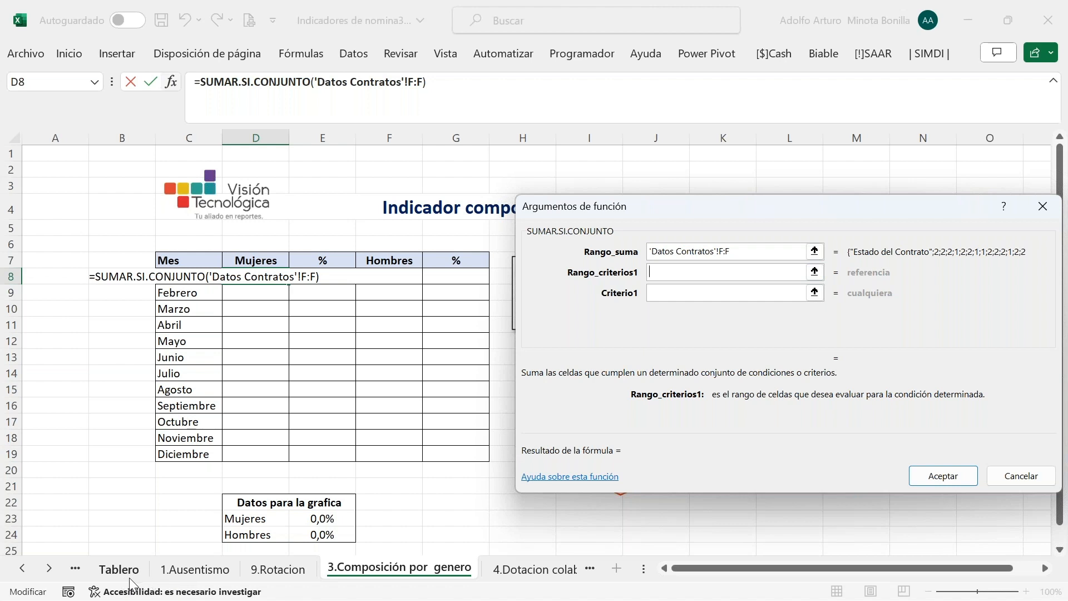
key(Escape)
key(Escape)
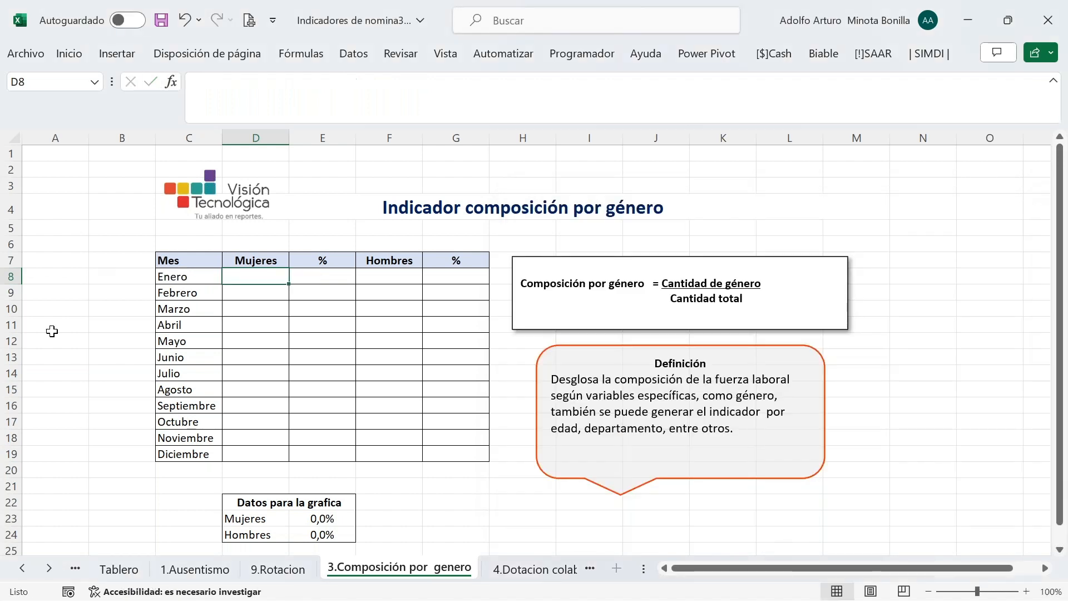
click(346, 337)
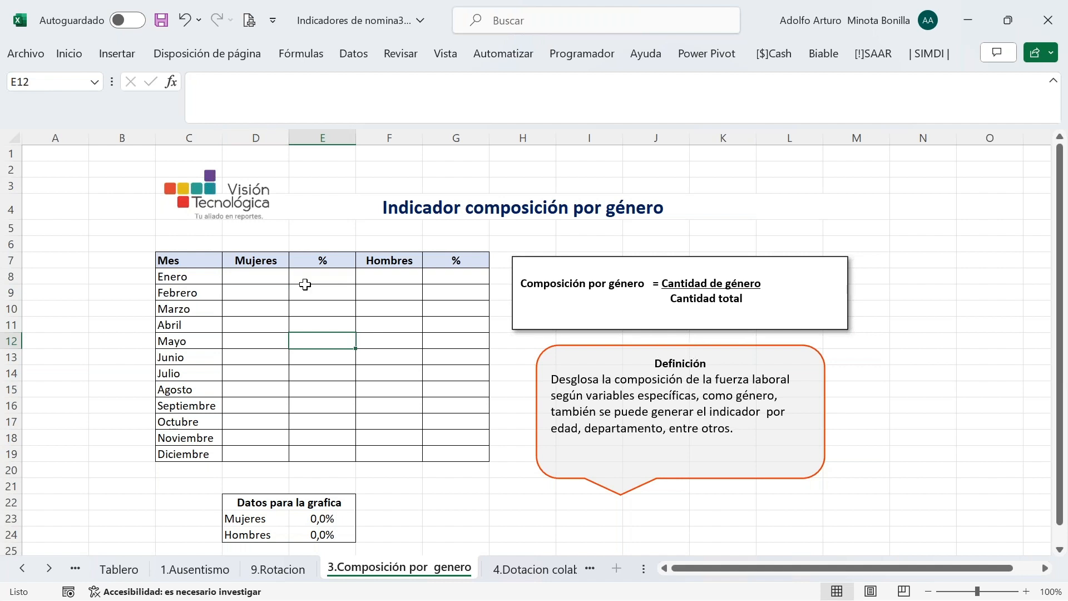
click(261, 279)
click(297, 276)
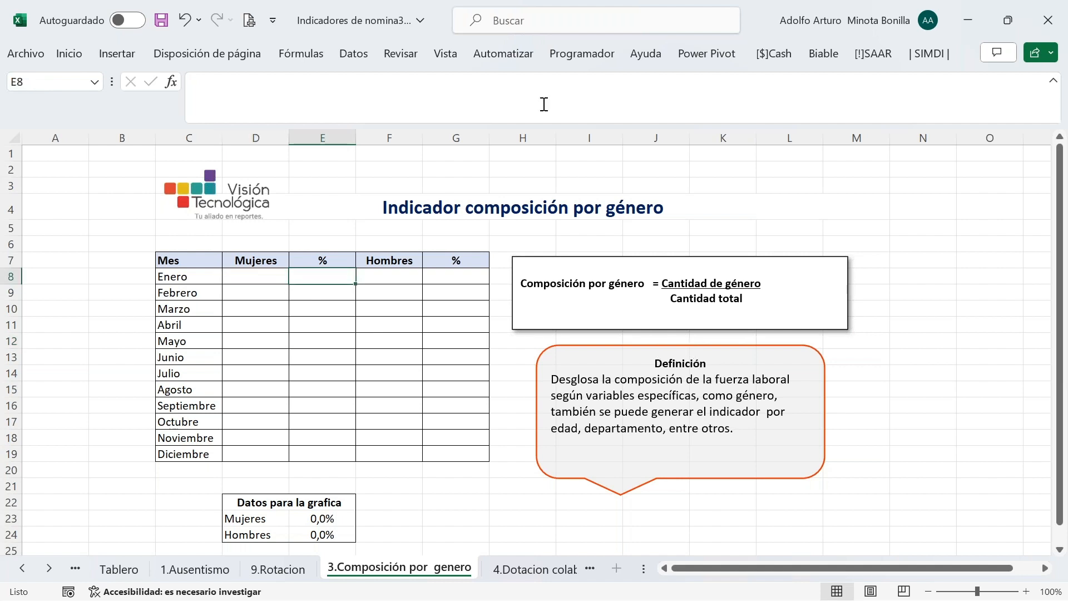
click(1052, 42)
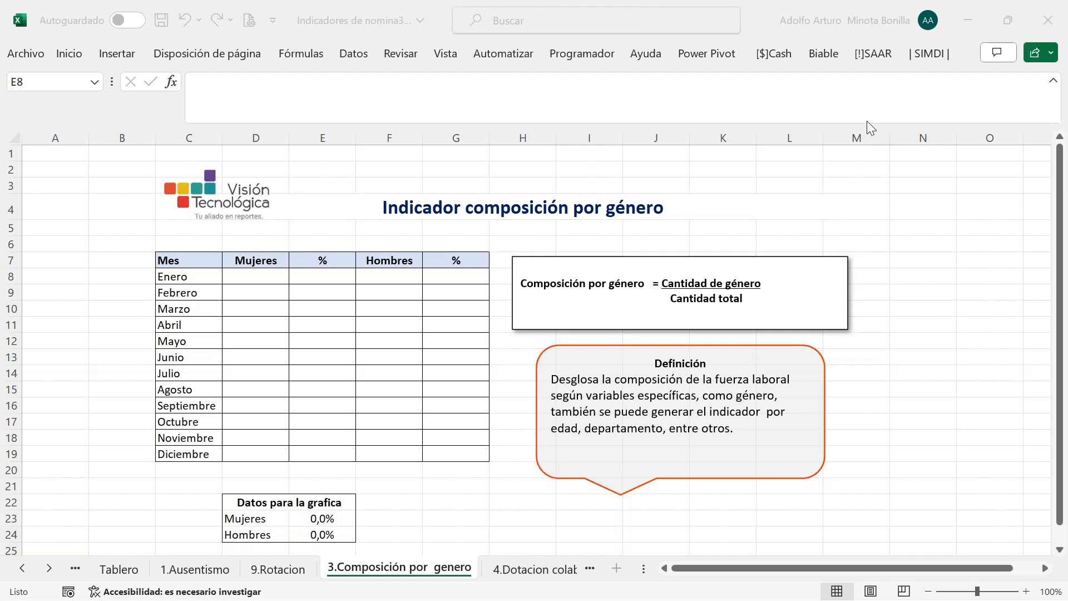
Commit the Enero women value in D8 and open its SUMAR.SI.CONJUNTO argument editor
text(14)
key(Return)
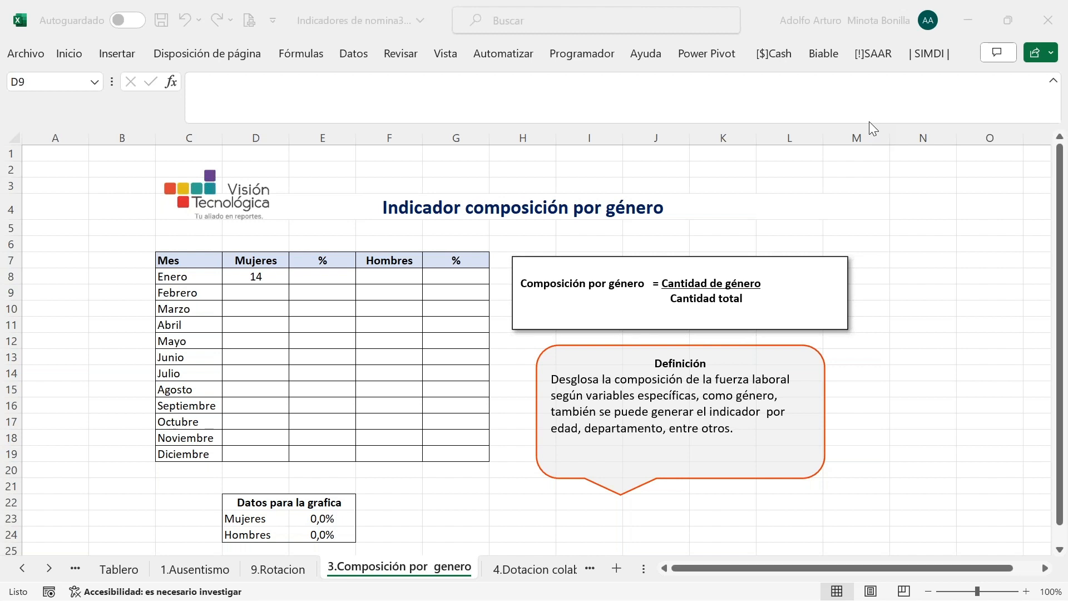
click(257, 278)
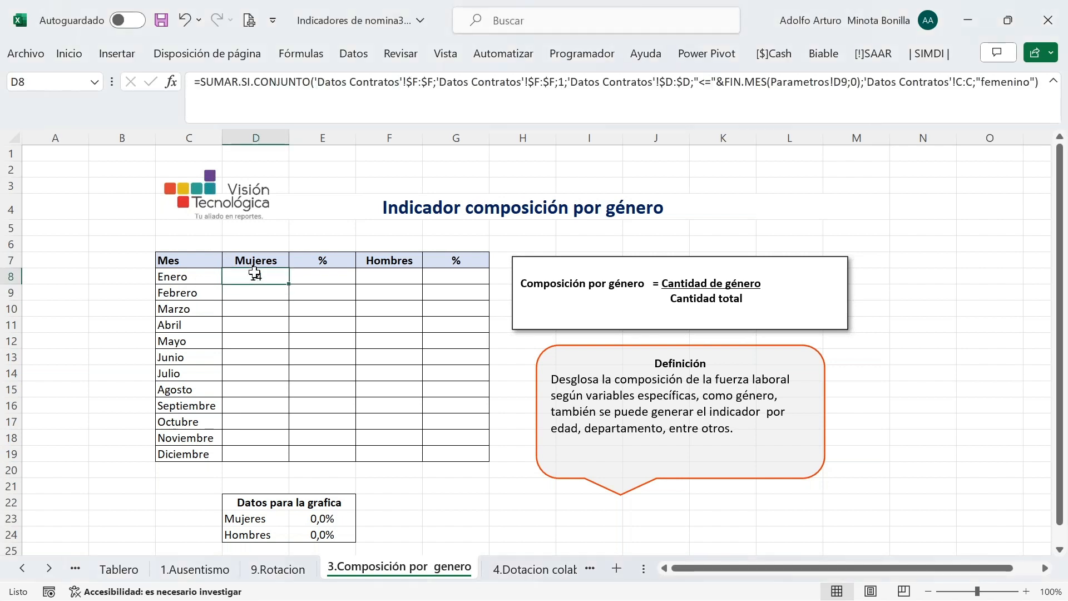
click(172, 82)
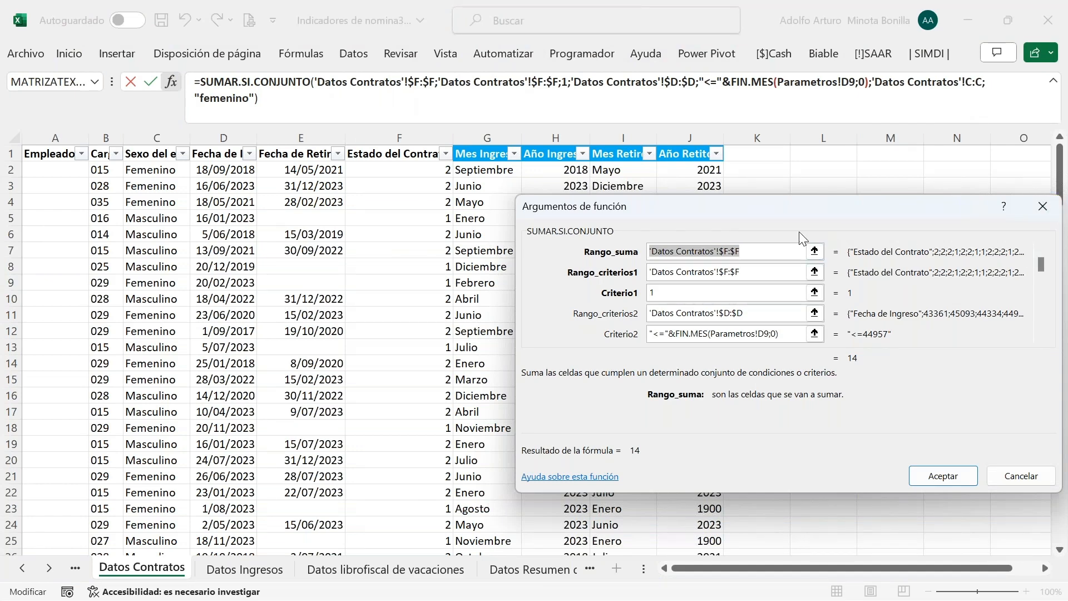
drag(722, 214, 293, 134)
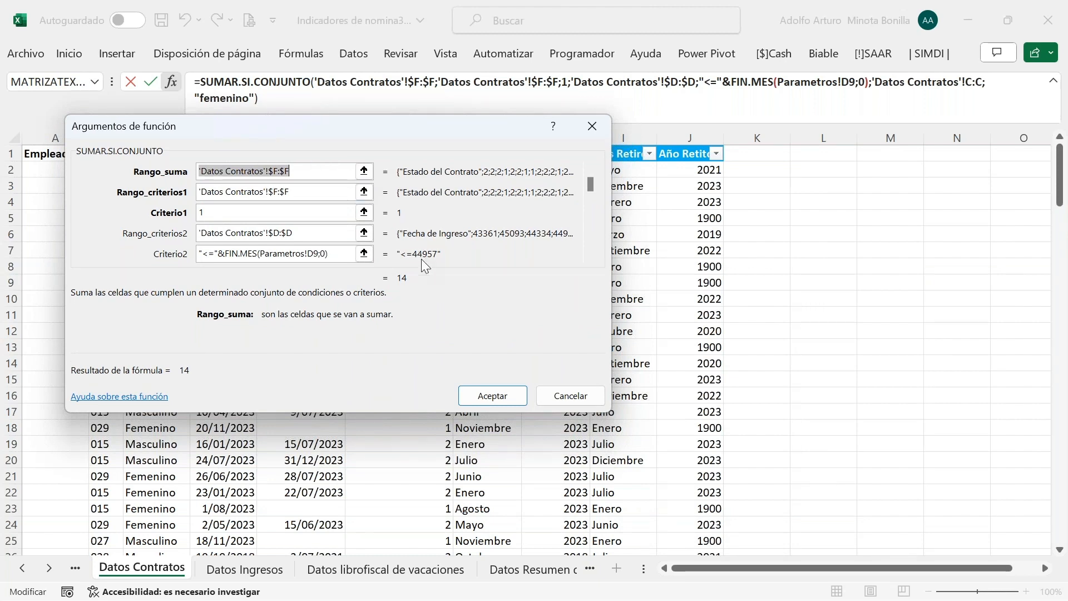
Review the sum range and criteria arguments, then accept the formula showing 14
drag(591, 192, 589, 217)
click(591, 171)
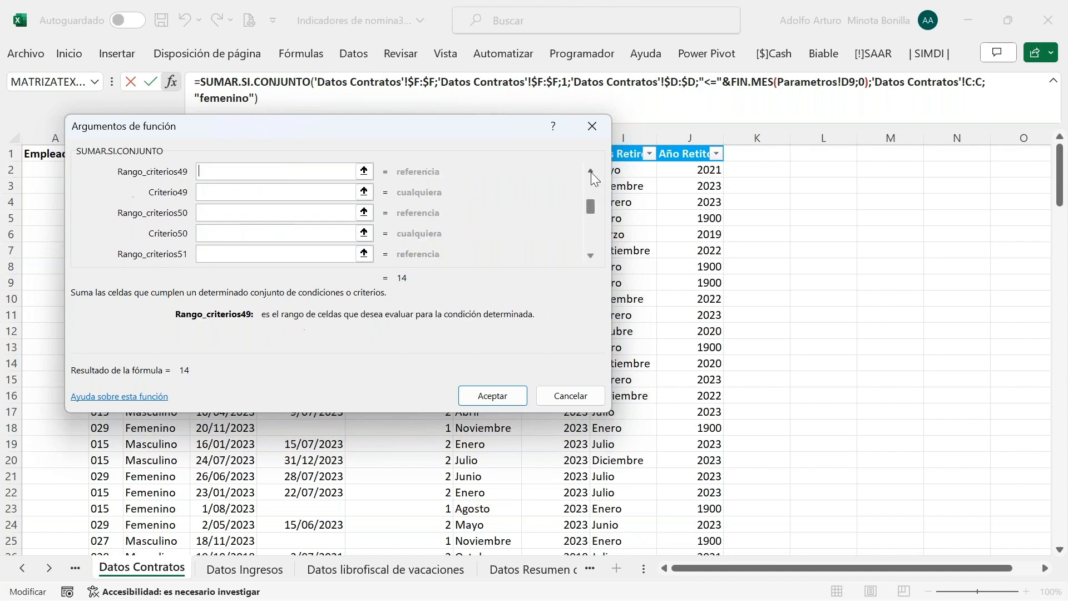
click(590, 172)
click(591, 172)
click(591, 172)
click(590, 171)
click(591, 172)
click(590, 172)
click(590, 172)
click(591, 172)
click(590, 172)
click(591, 172)
drag(593, 183, 593, 179)
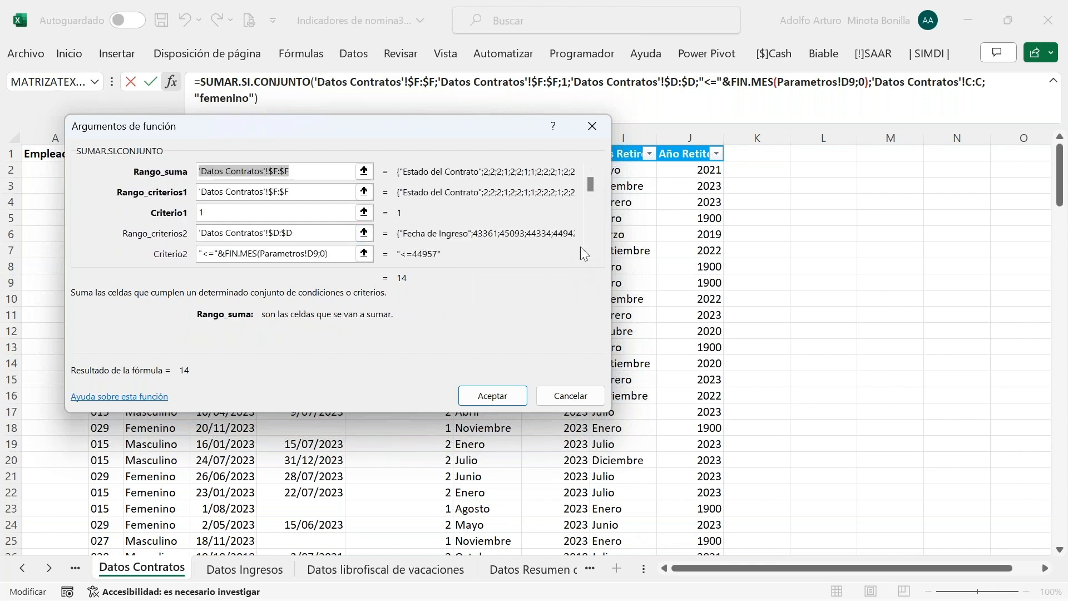
click(590, 255)
click(591, 255)
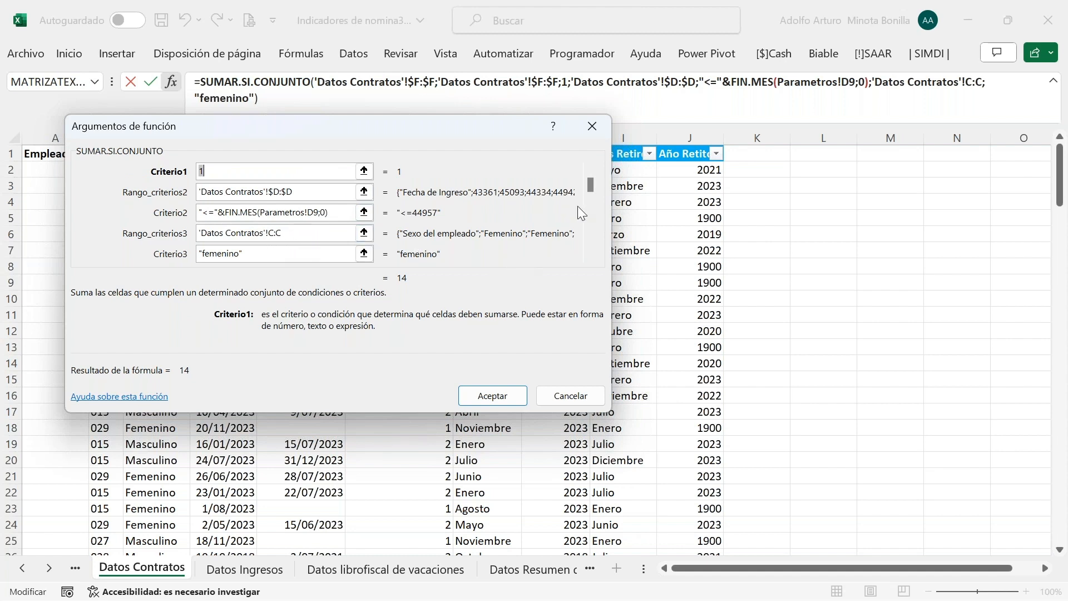
click(590, 255)
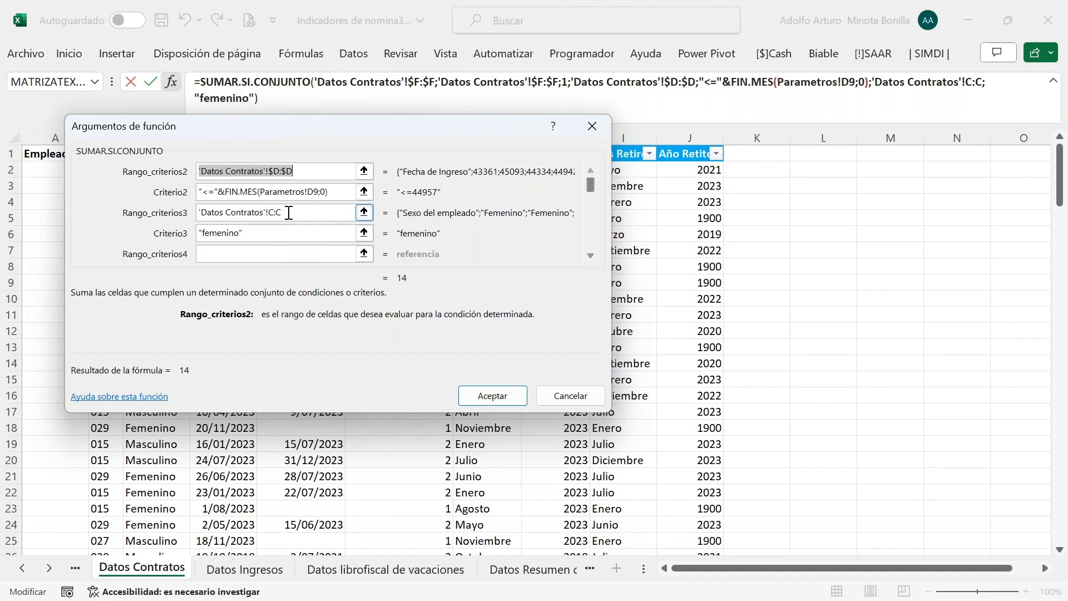
click(479, 396)
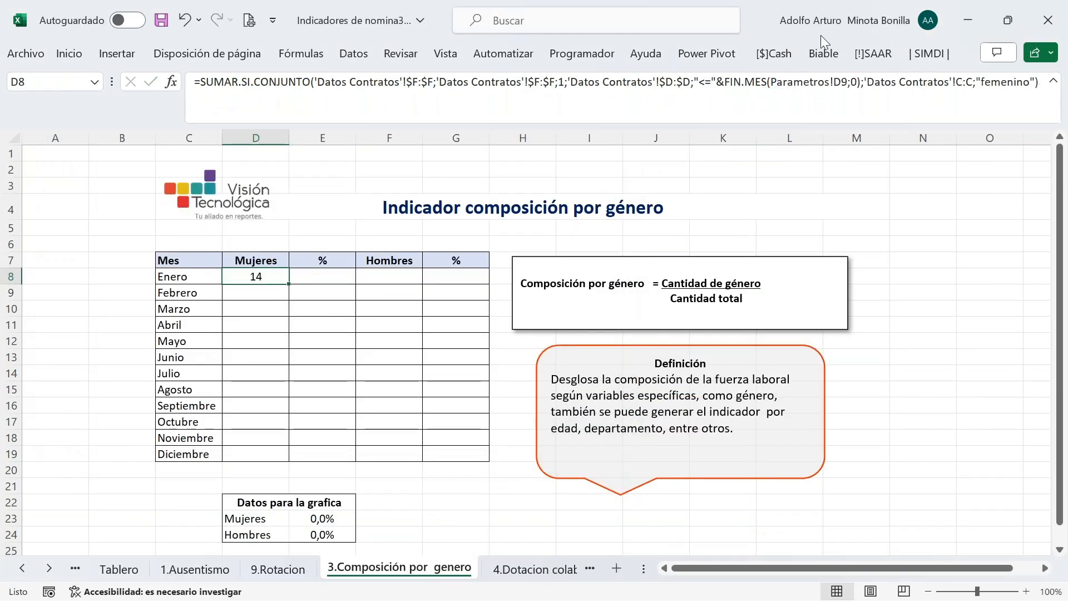
Copy D8's full women's count formula from the formula bar
key(alt+Tab)
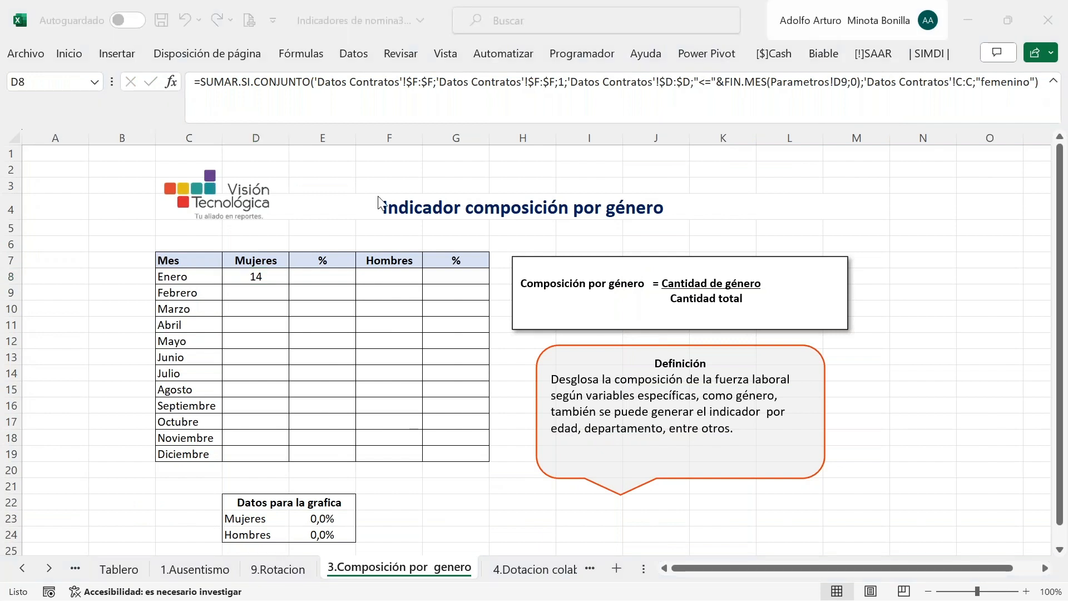
click(253, 276)
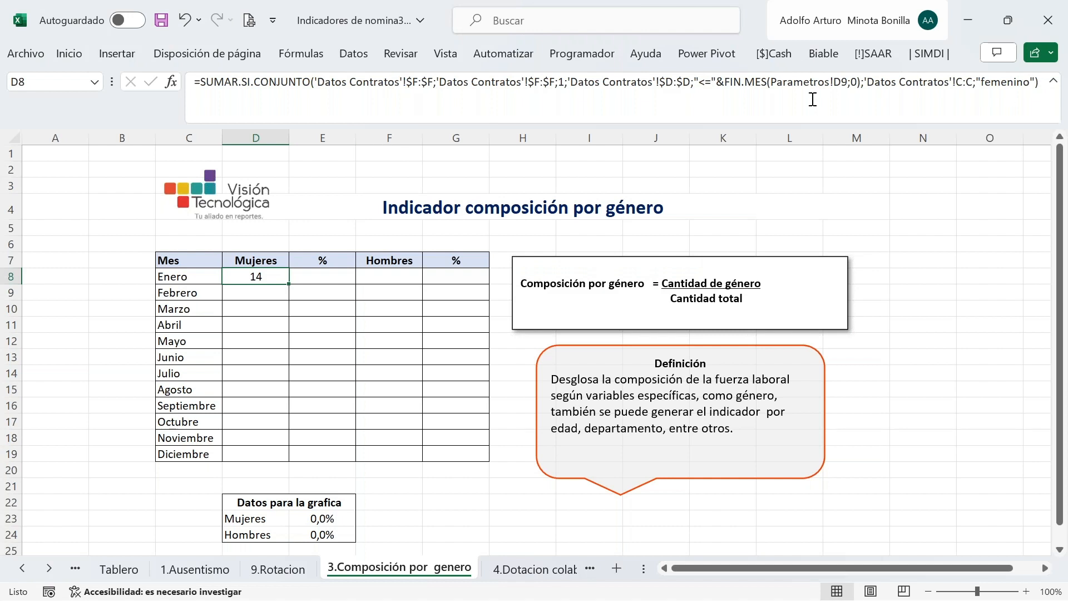
click(204, 81)
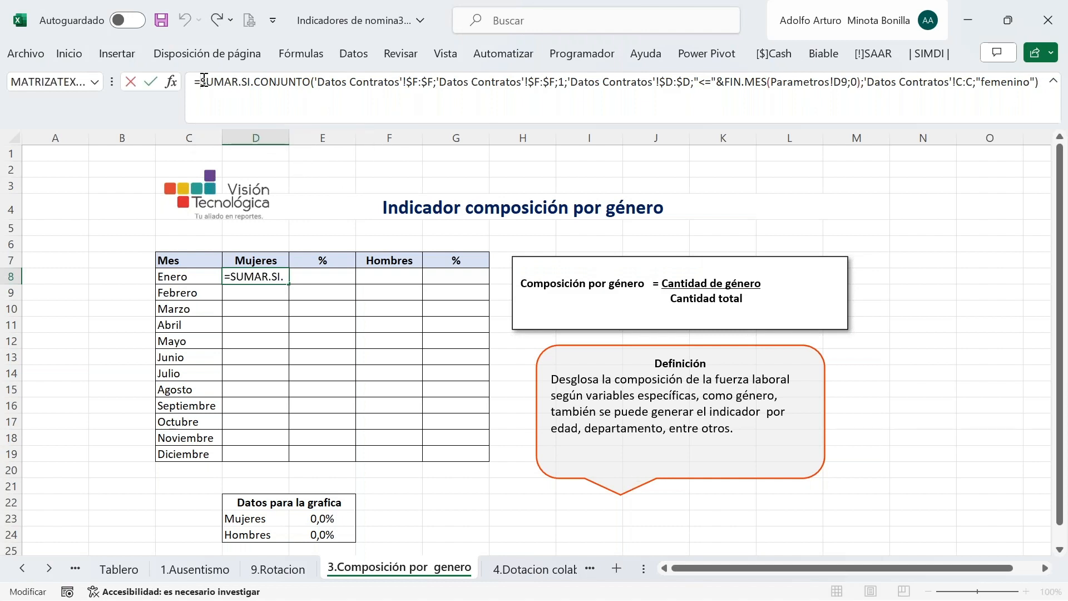
double_click(204, 81)
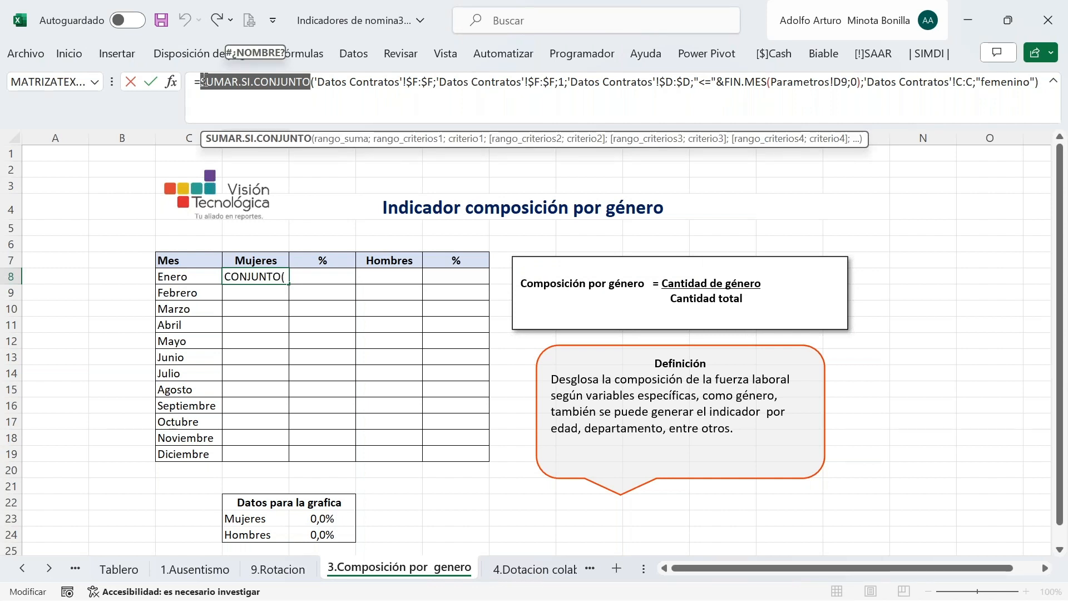
click(203, 82)
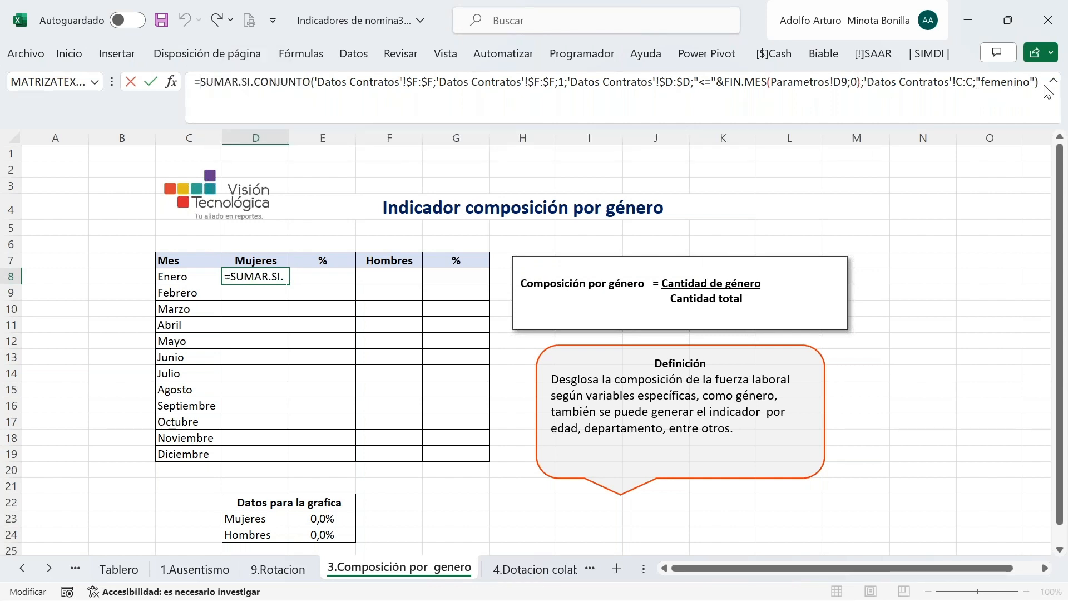
drag(1038, 82, 192, 78)
key(ctrl+c)
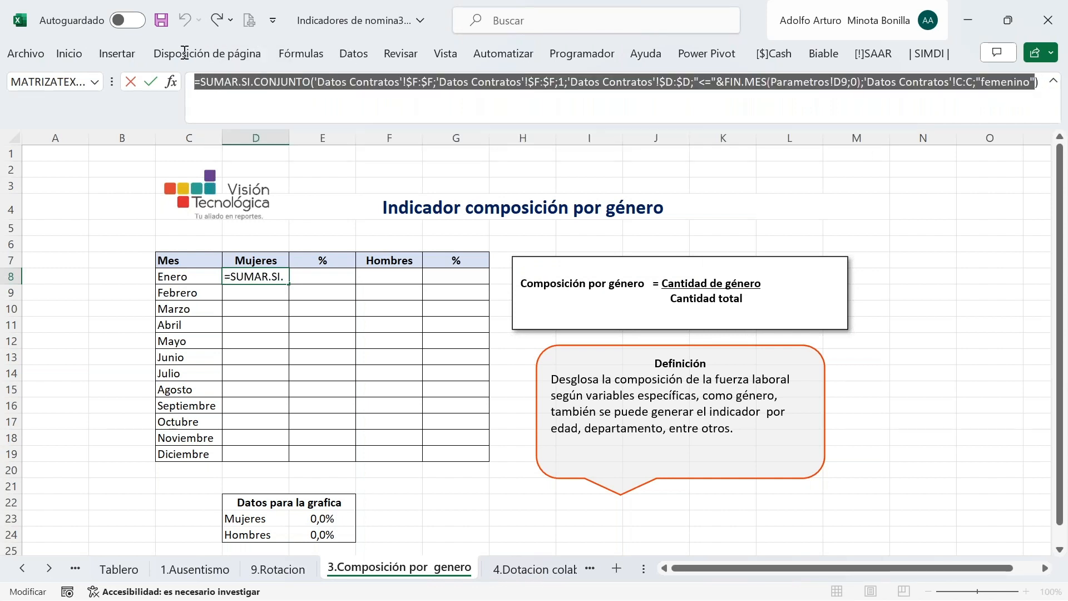
key(ctrl+Return)
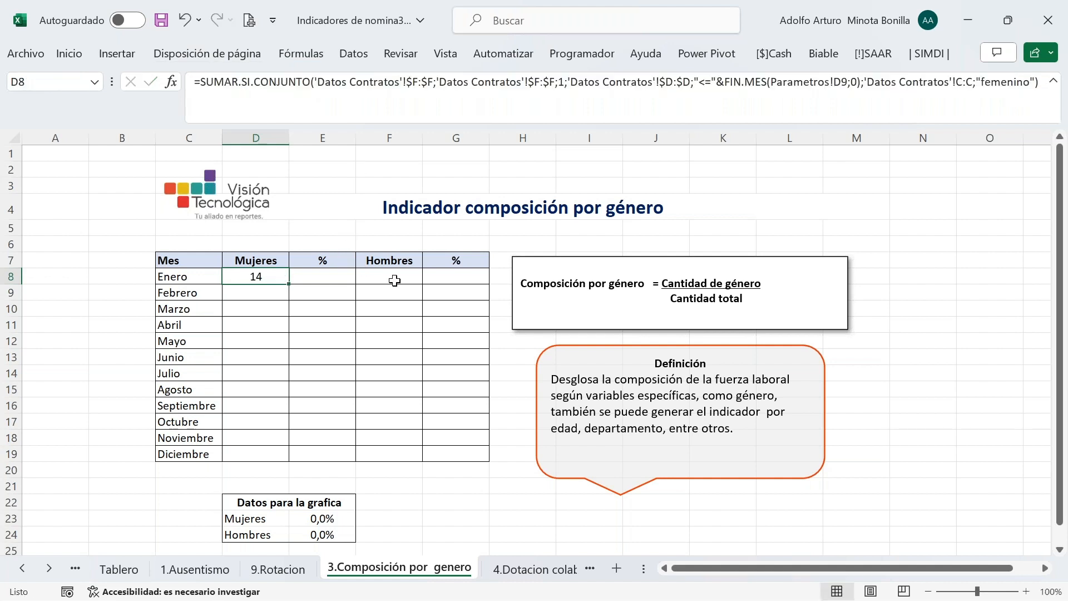
Paste the formula into F8 with femenino changed to Masculino, giving 29 Hombres for Enero
click(392, 278)
click(236, 90)
key(ctrl+v)
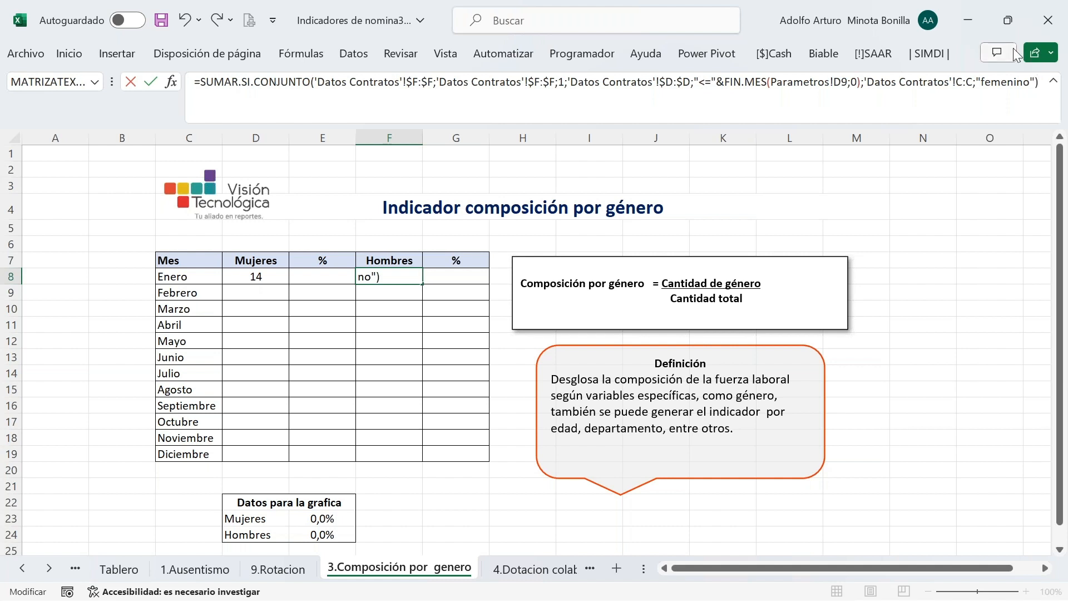
click(982, 82)
key(Delete)
key(Delete)
key(Delete)
key(Delete)
key(Delete)
key(Delete)
key(Delete)
key(Delete)
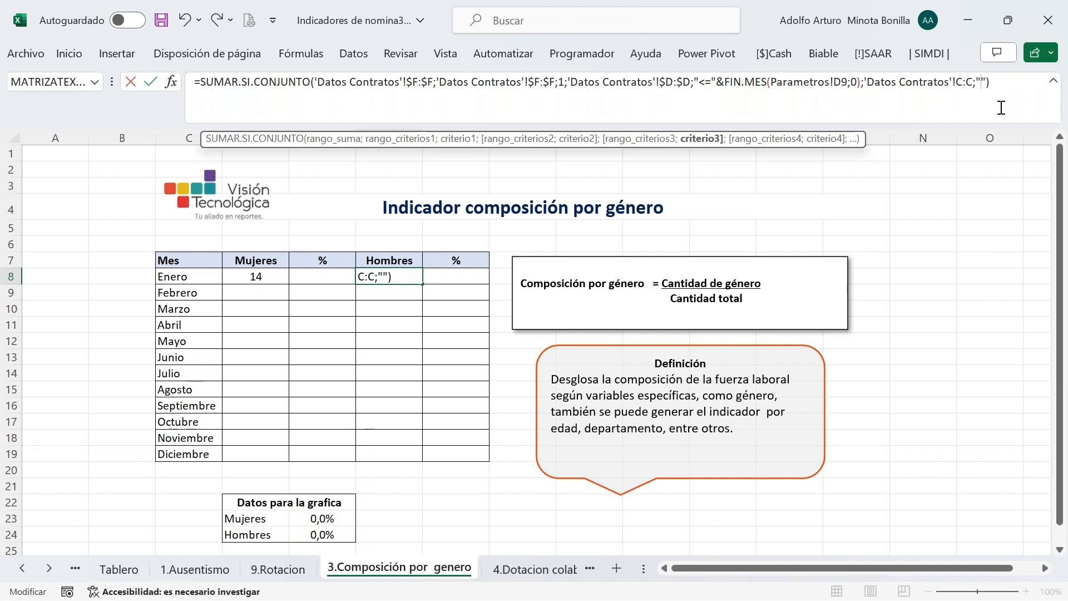
text(Masculino)
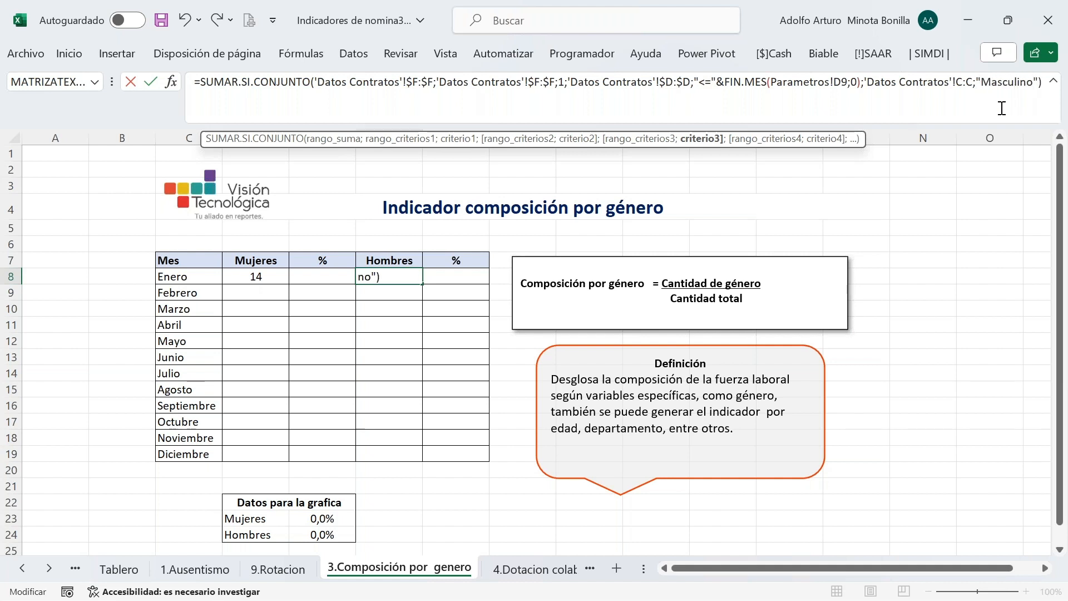
key(Return)
click(447, 274)
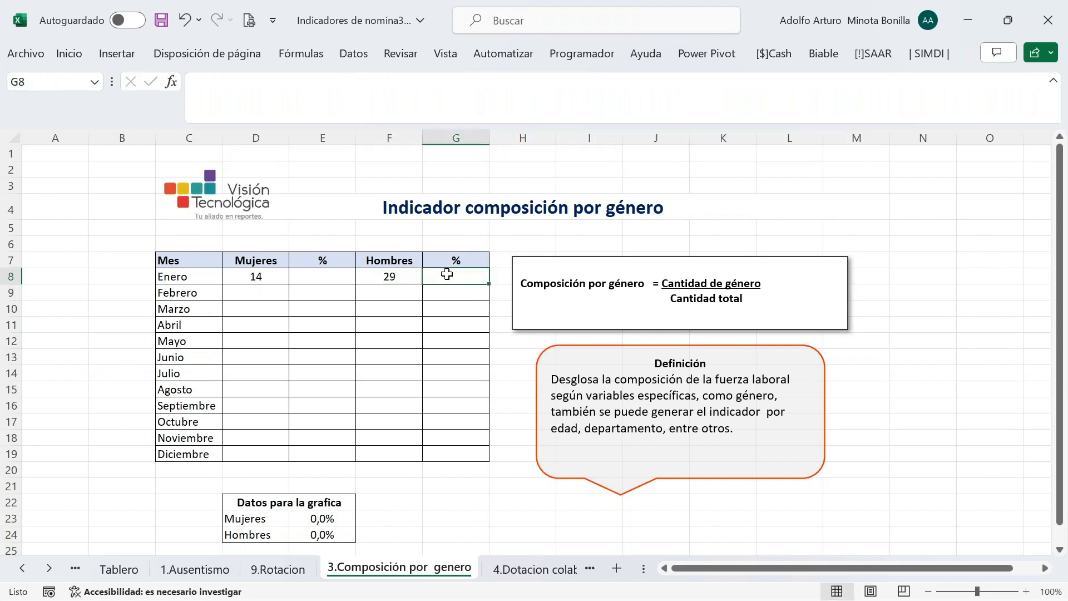
Enter the women's percentage =D8/(D8+F8) in E8, giving 32,6%
text(=)
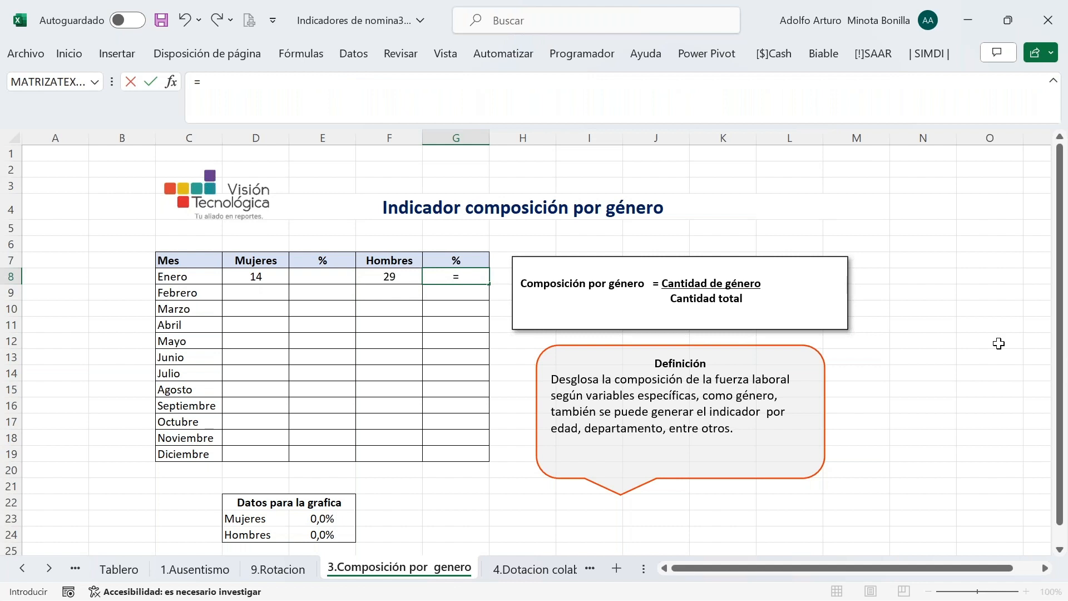
key(Escape)
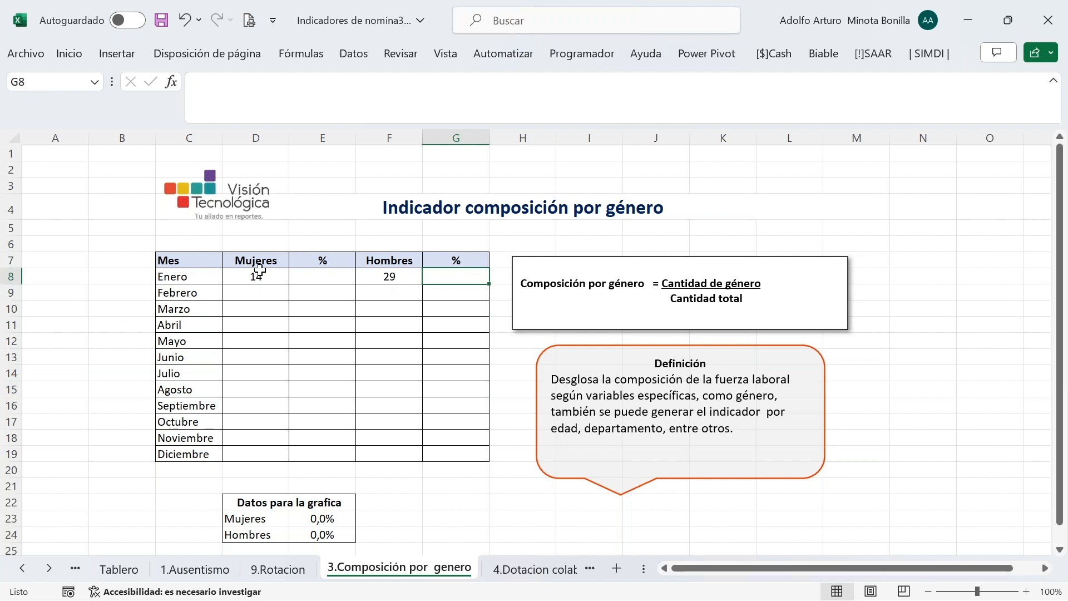
click(333, 279)
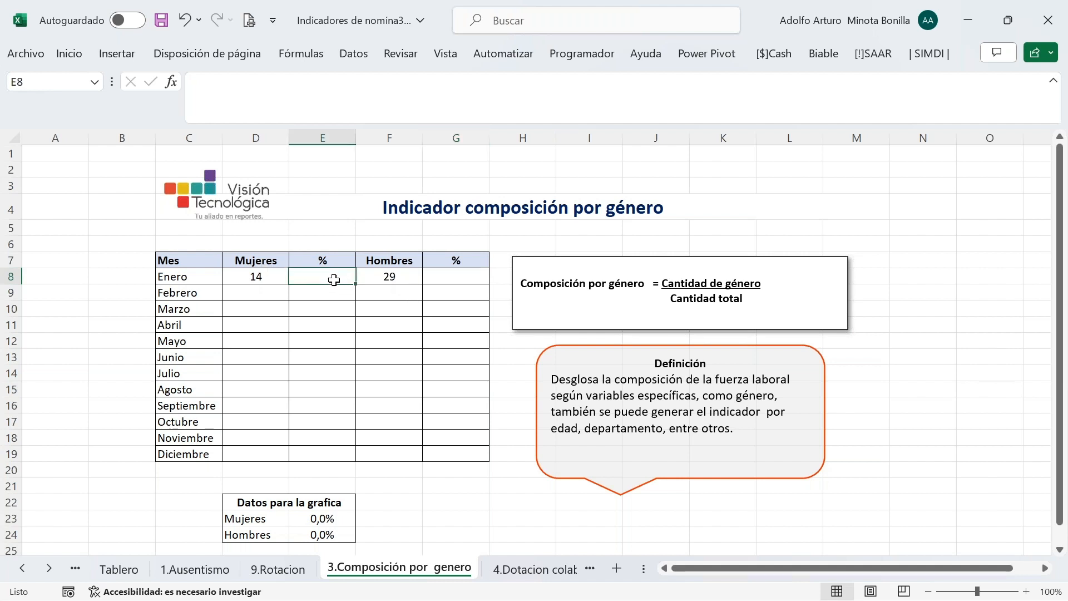
text(=)
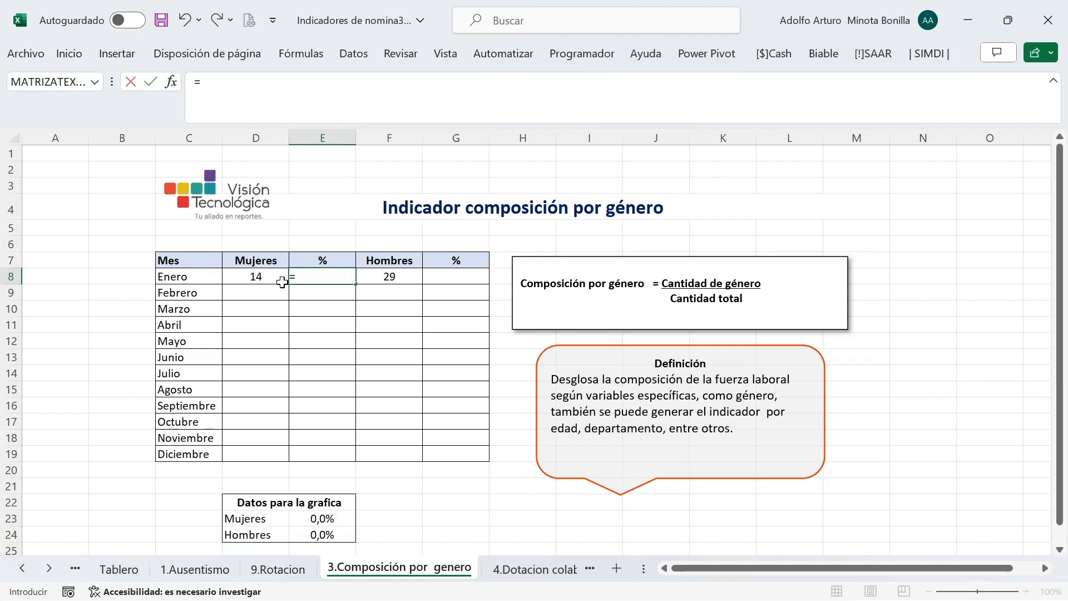
click(258, 278)
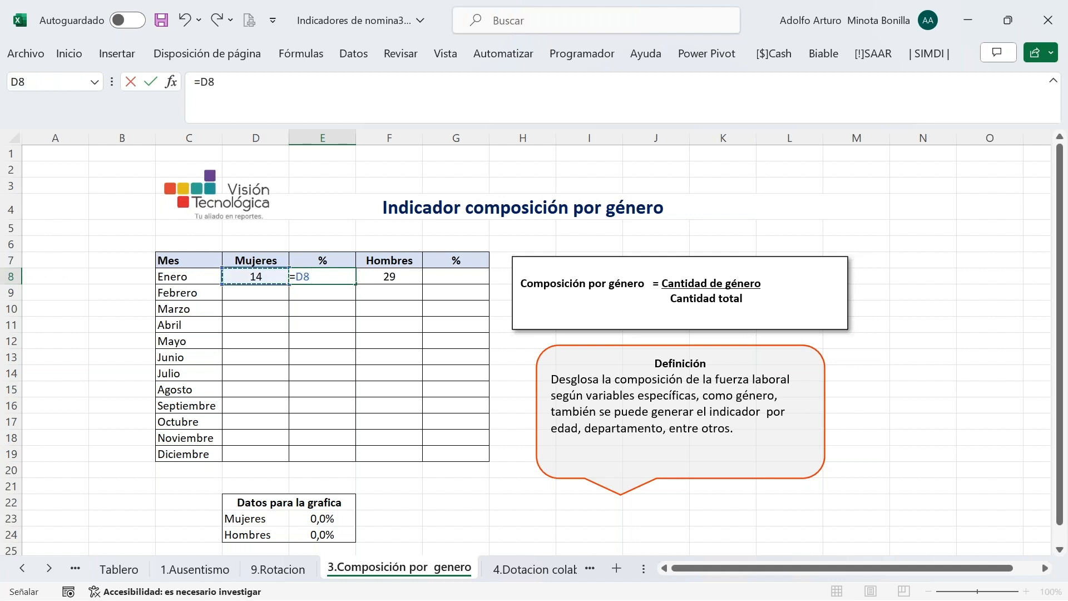
text(/)
key(Escape)
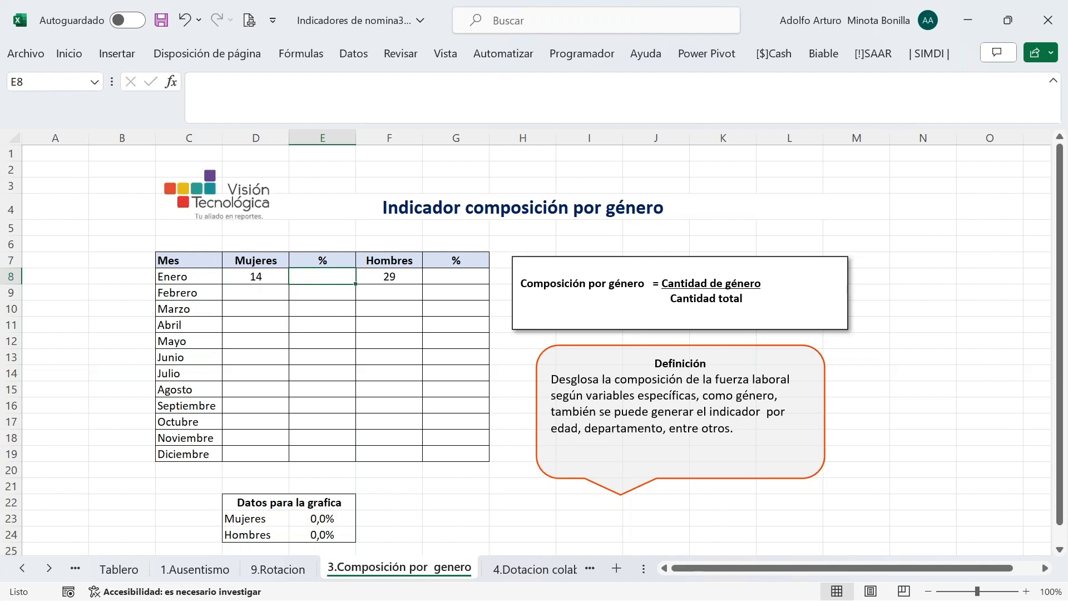
click(258, 278)
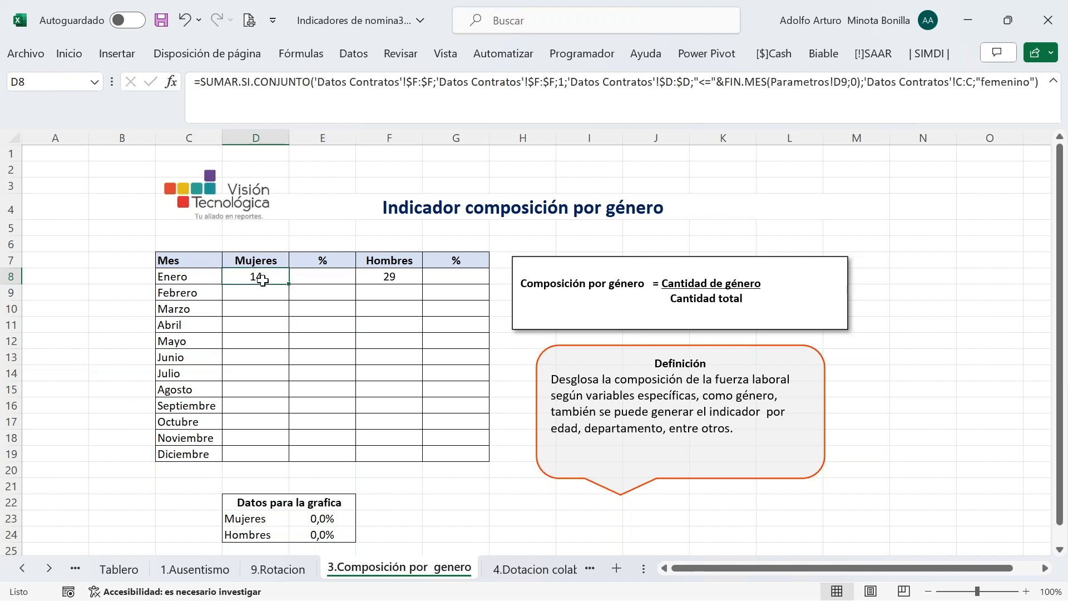
click(315, 278)
text(=)
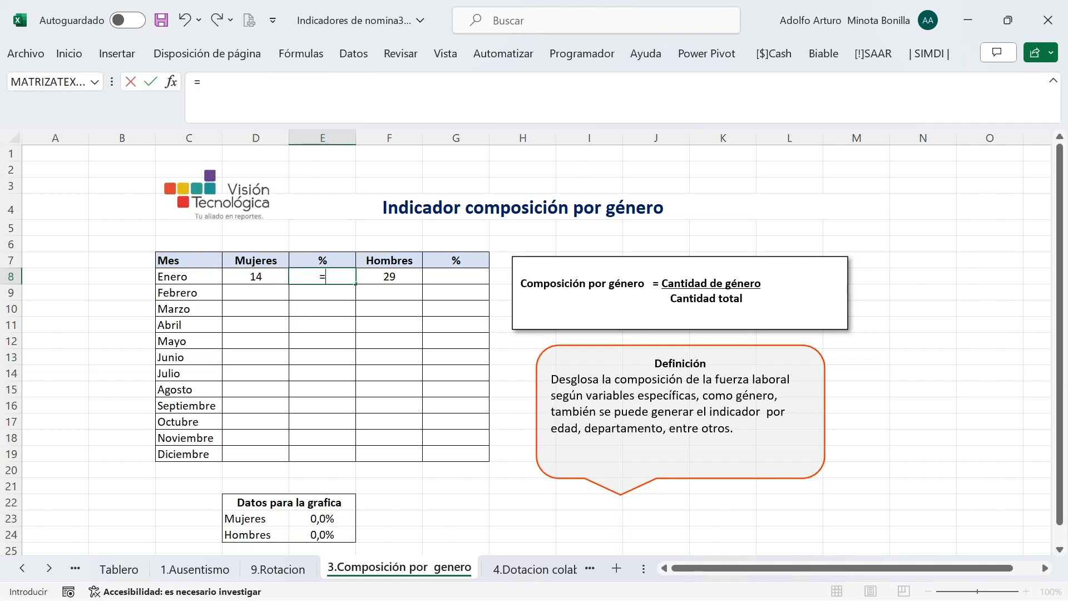
key(BackSpace)
key(Escape)
click(264, 275)
click(308, 279)
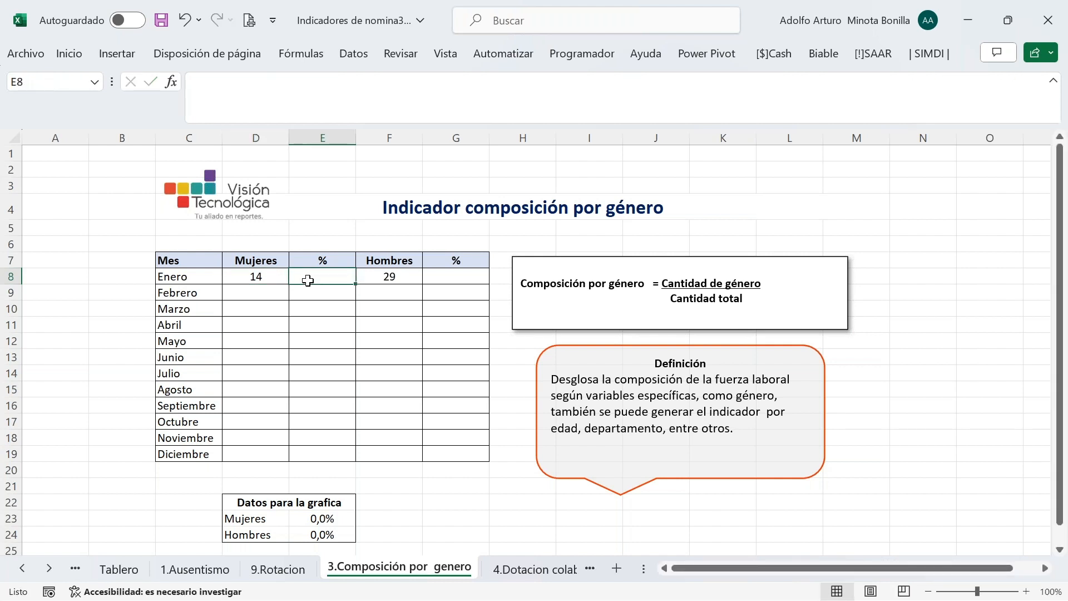
text(=)
click(260, 275)
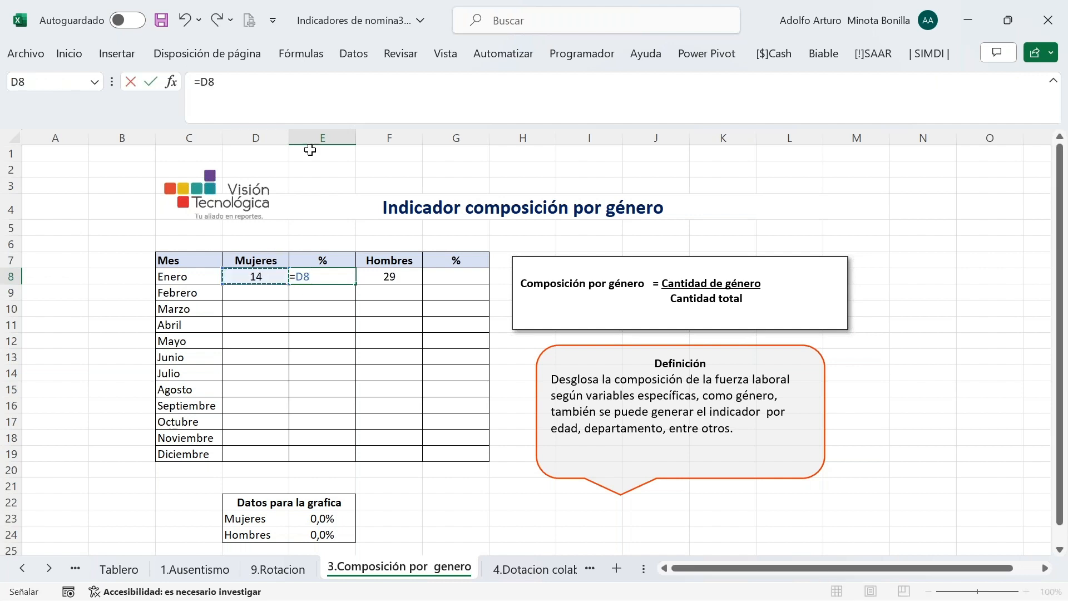
text(/)
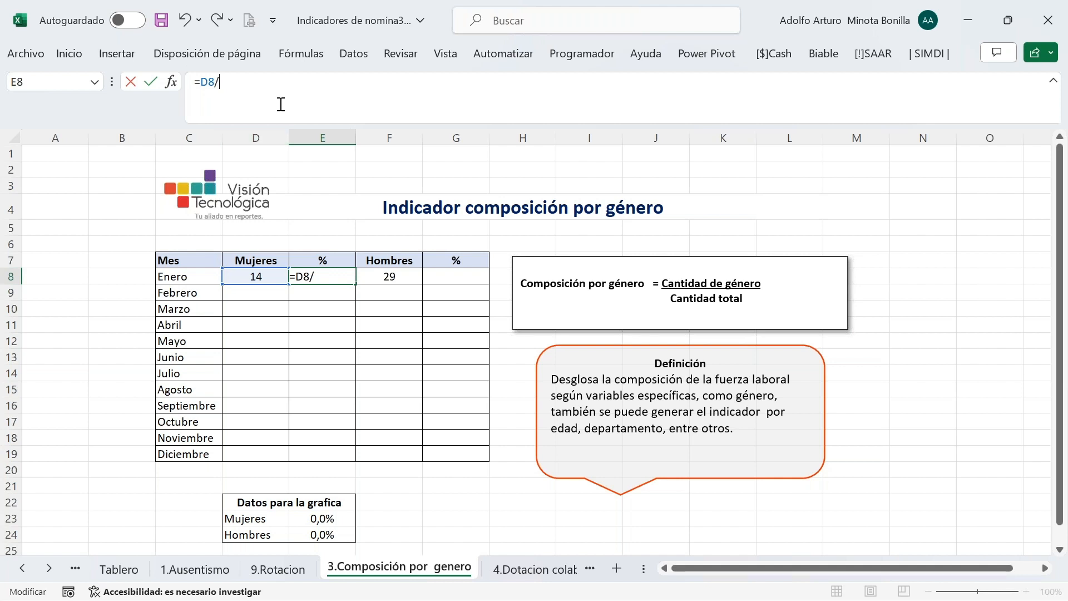
text(()
click(254, 276)
click(390, 277)
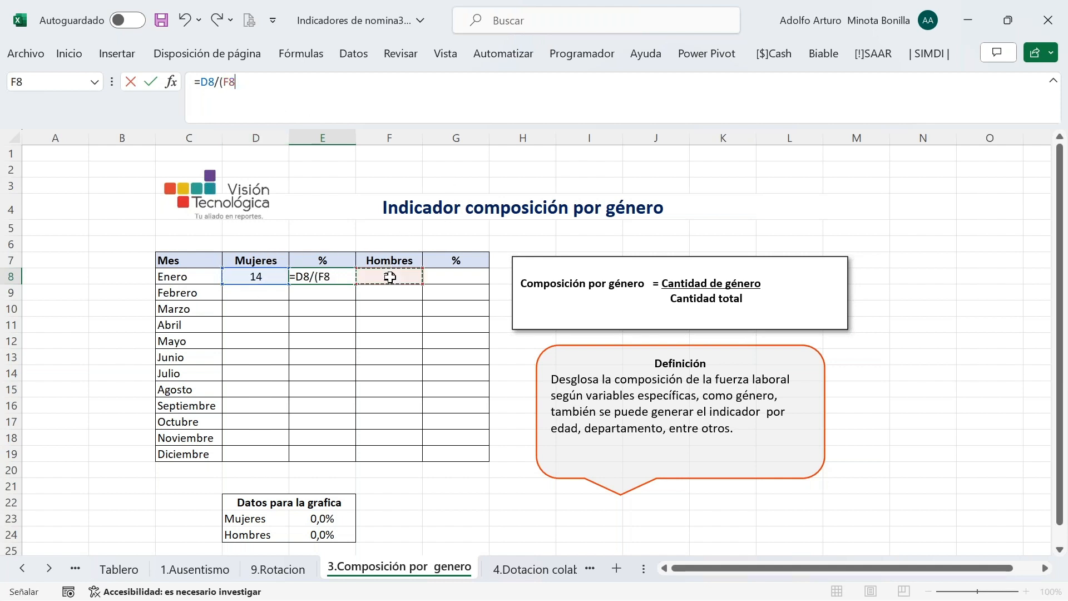
click(262, 277)
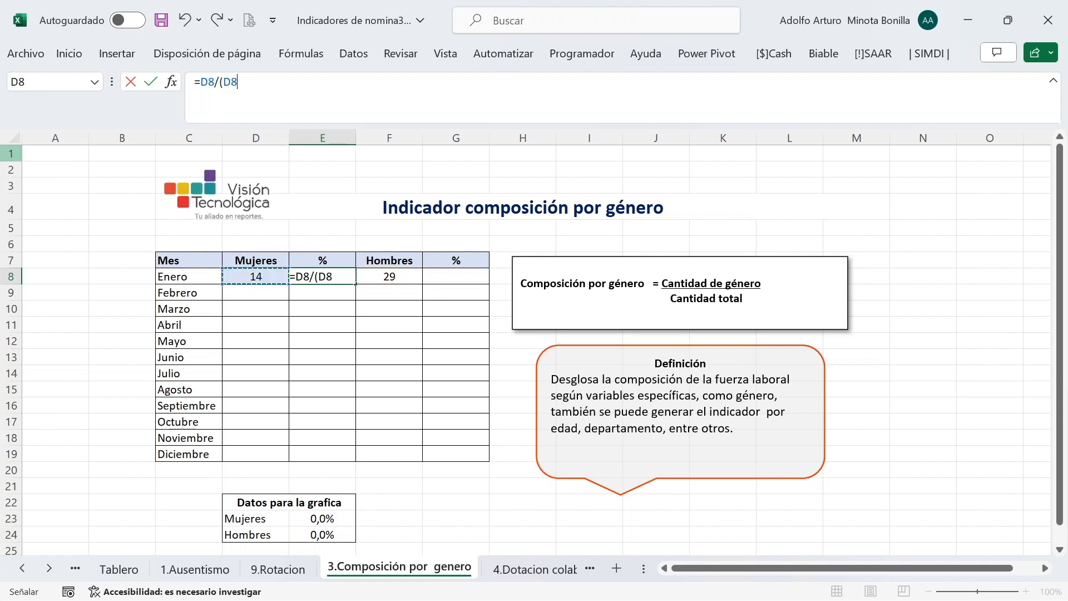
text(+)
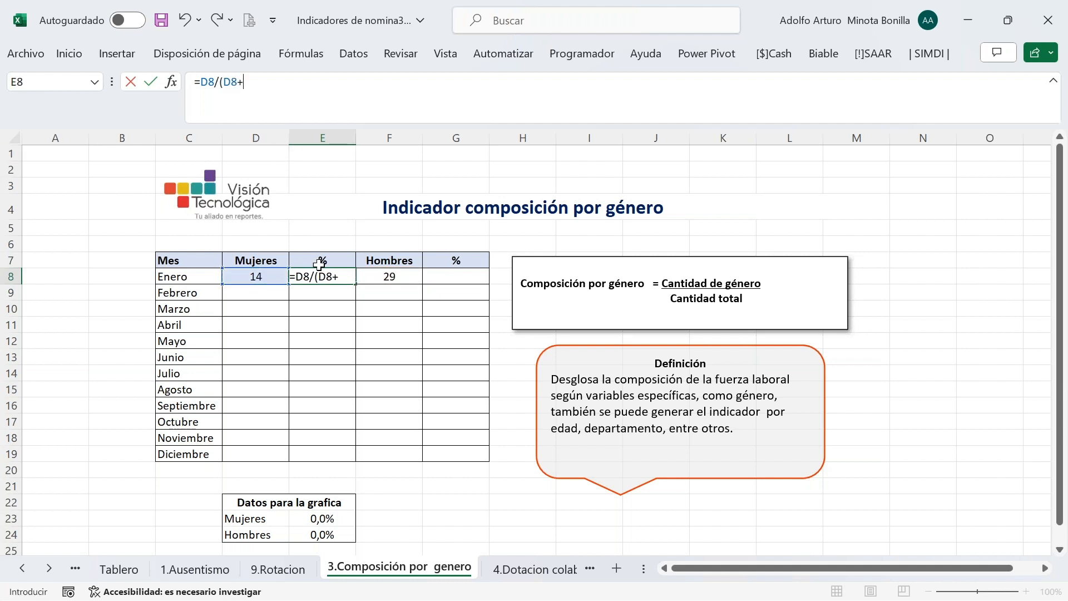
click(388, 280)
text())
key(Return)
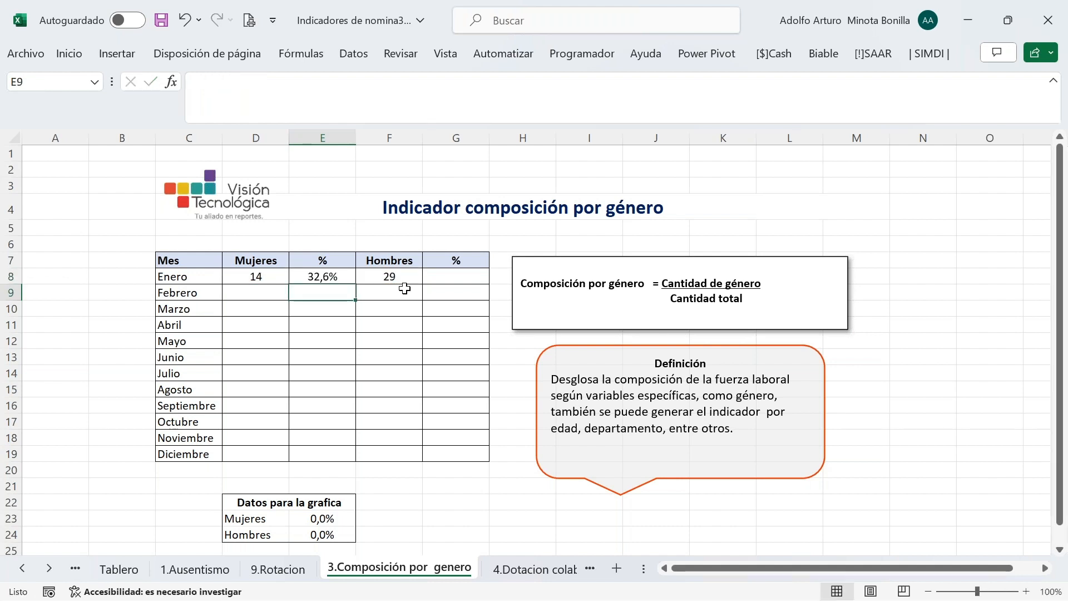
click(343, 274)
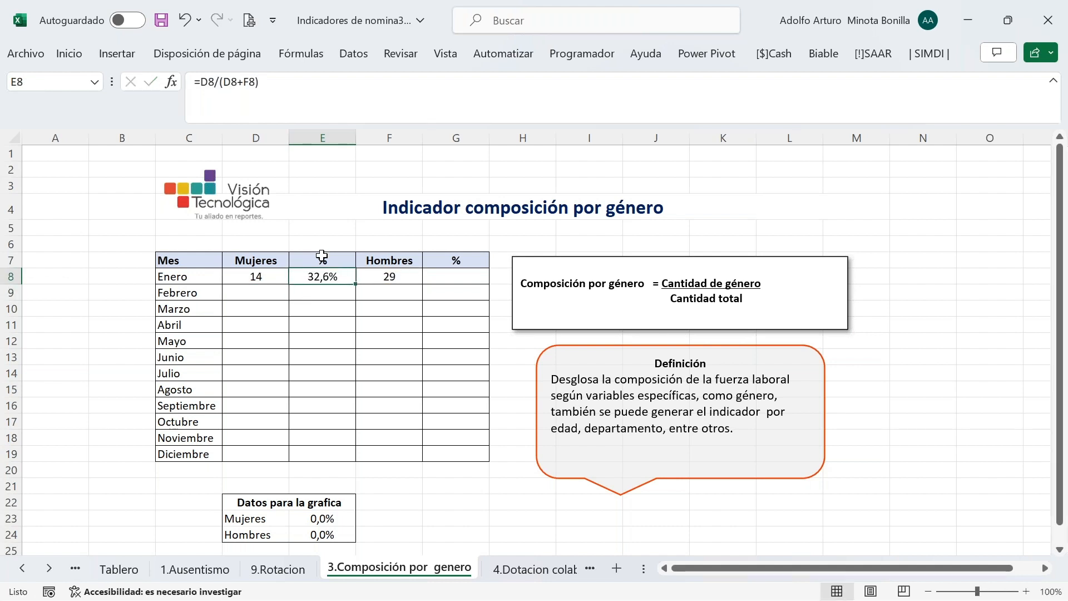
click(279, 90)
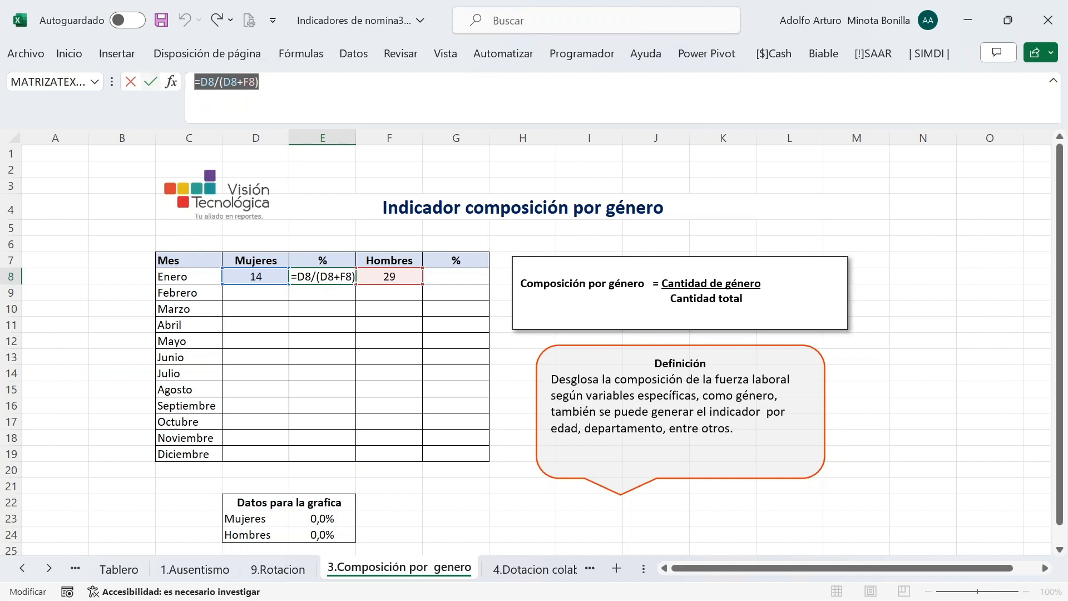
key(Escape)
Paste the percentage formula into G8 with F8 as numerator, giving the men's 67,4%
click(437, 277)
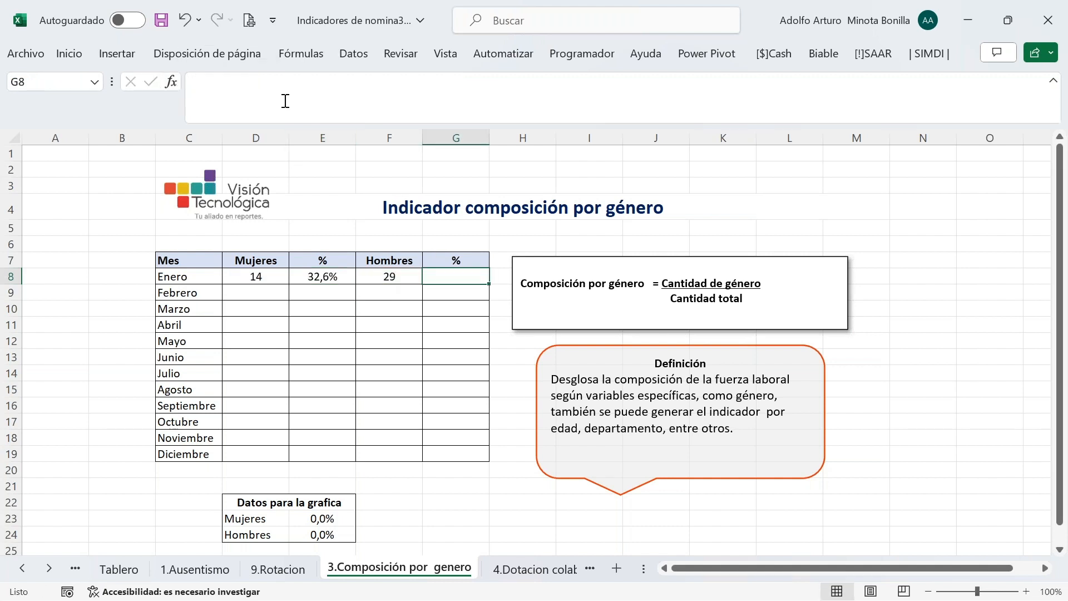
click(258, 90)
text(=D8/(D8+F8))
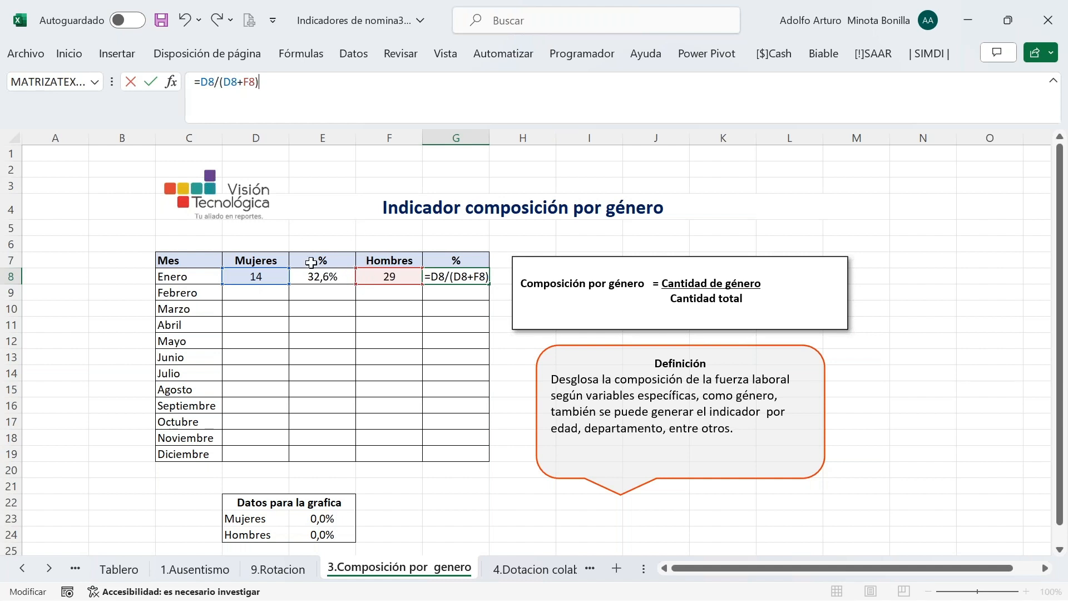
double_click(211, 83)
text(F8)
key(Return)
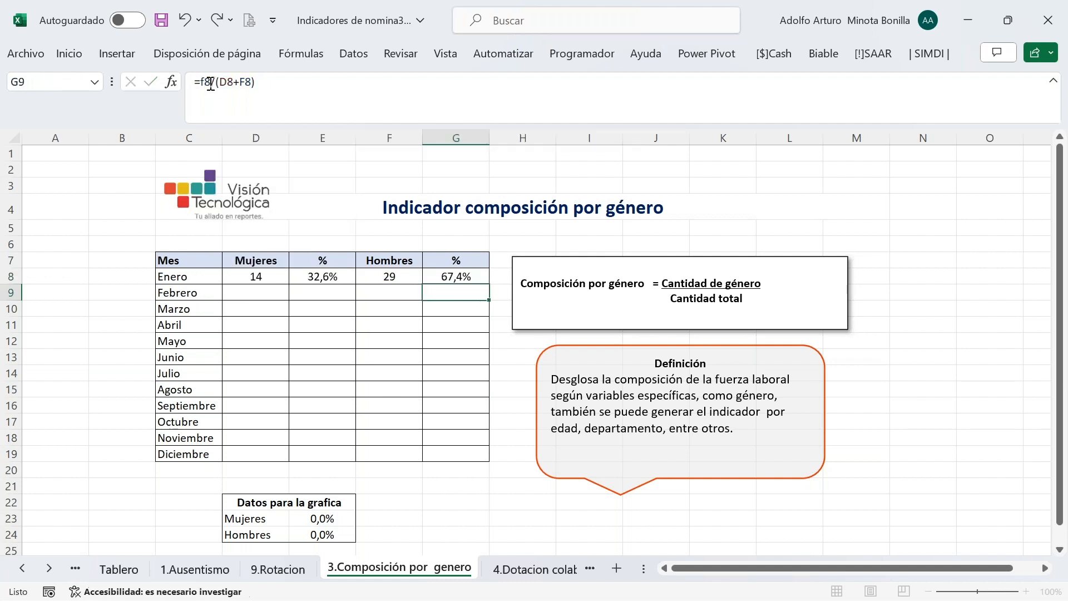
Select January's D8:G8 gender formulas and fill them down through Diciembre
click(315, 275)
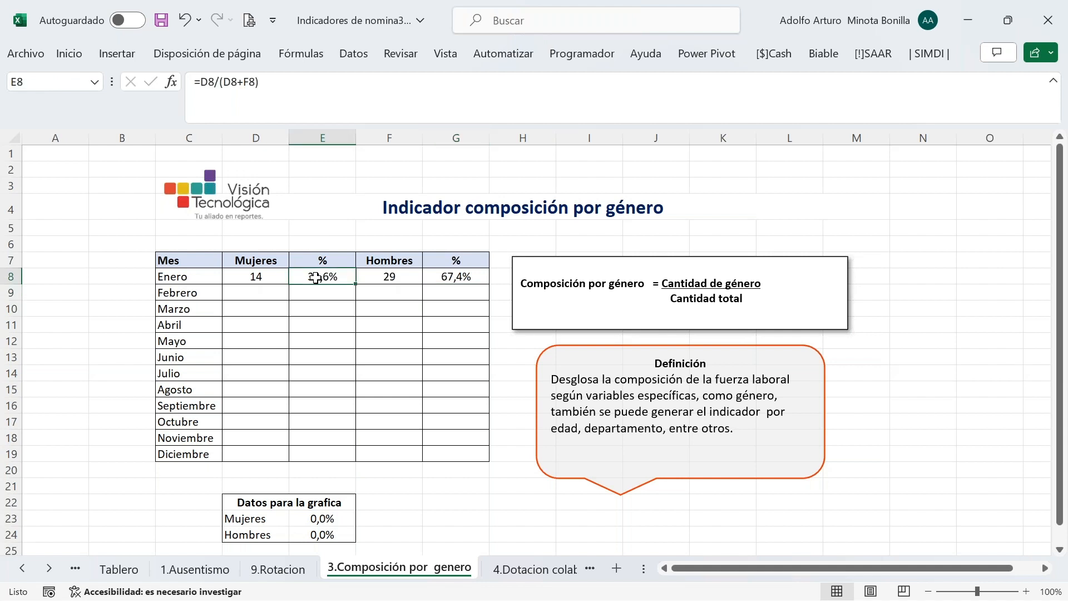
ctrl+click(462, 274)
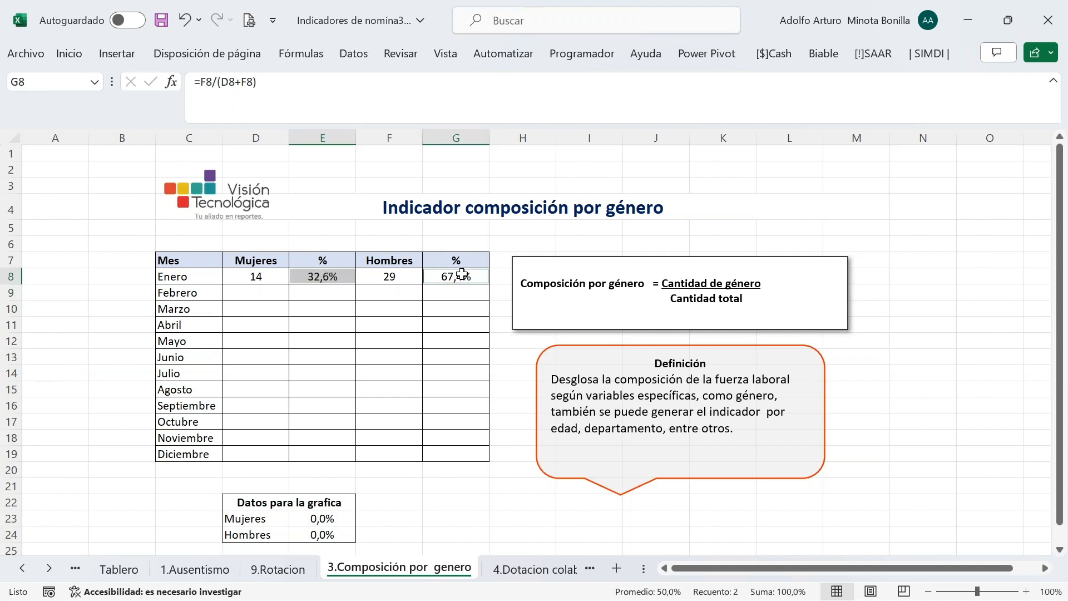
click(335, 280)
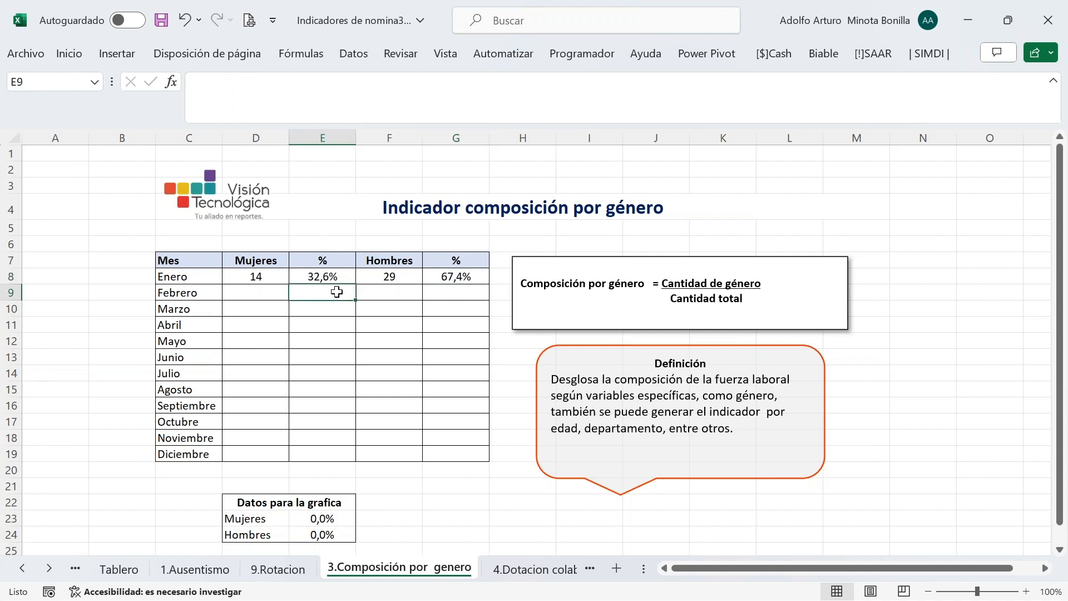
drag(281, 277, 462, 281)
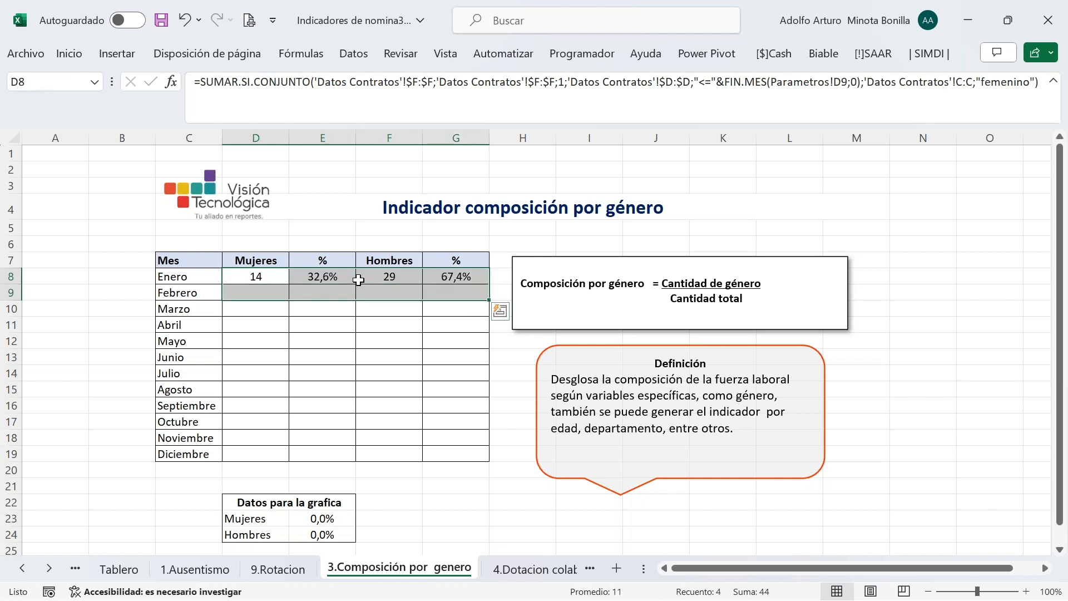
click(277, 273)
drag(276, 273, 445, 286)
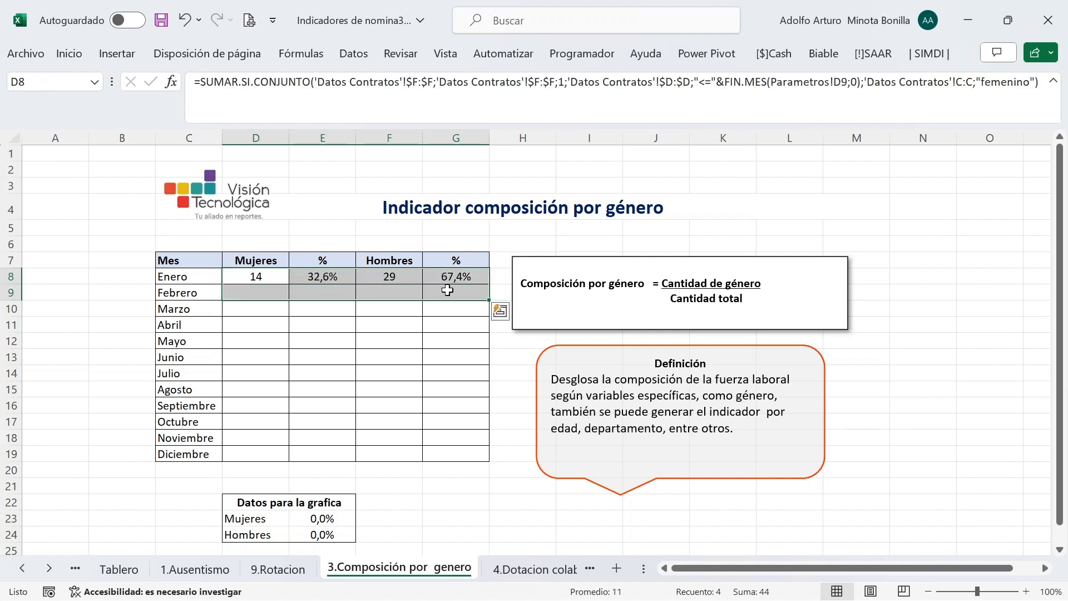
click(297, 275)
drag(281, 276, 479, 281)
click(488, 284)
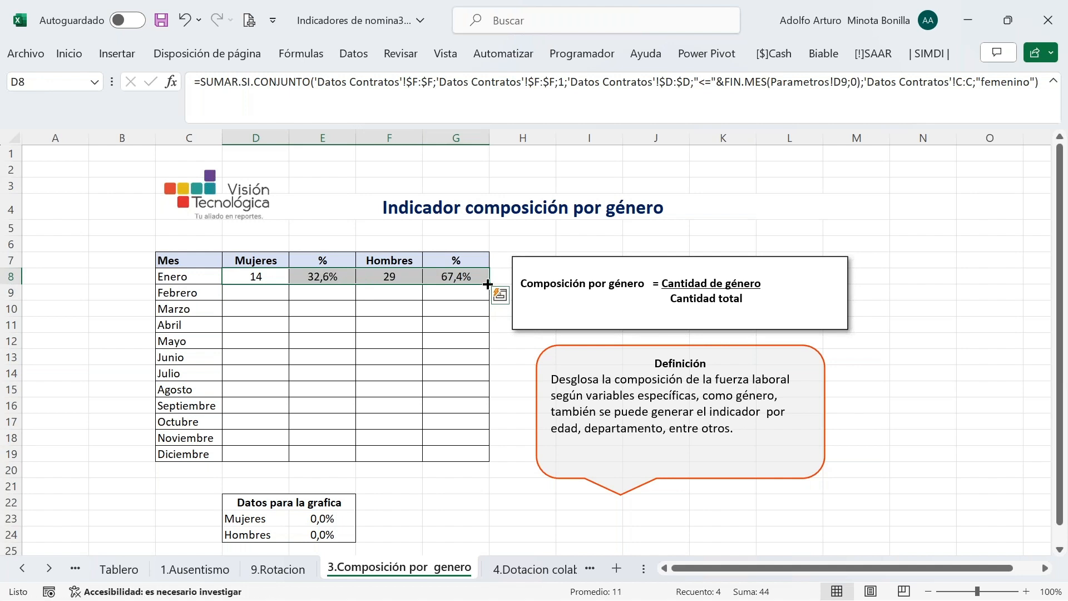
double_click(487, 284)
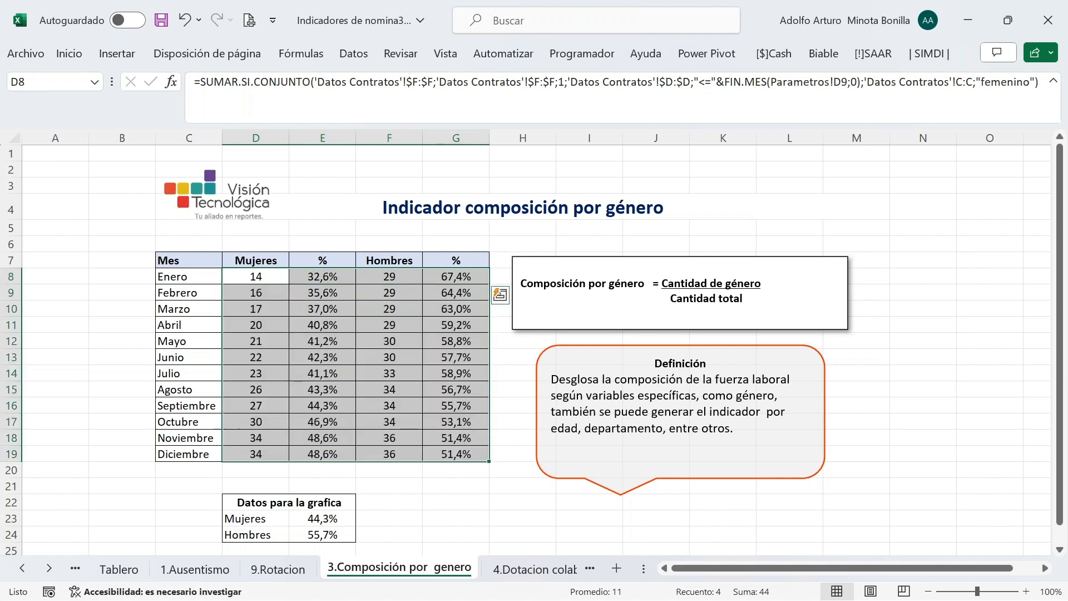
Save the workbook from the Quick Access Toolbar
click(389, 325)
click(159, 24)
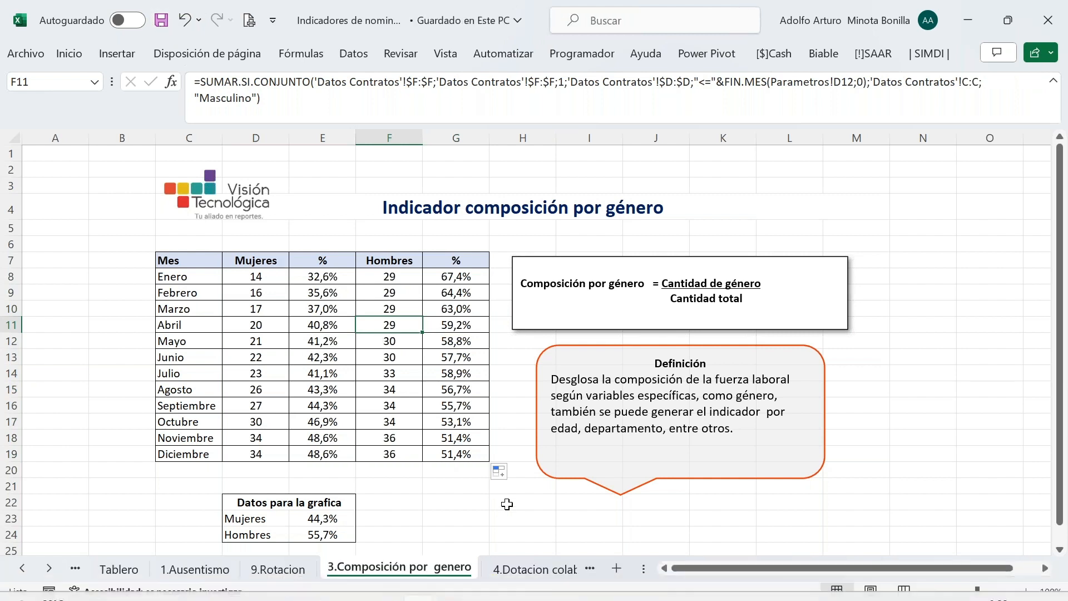
click(516, 568)
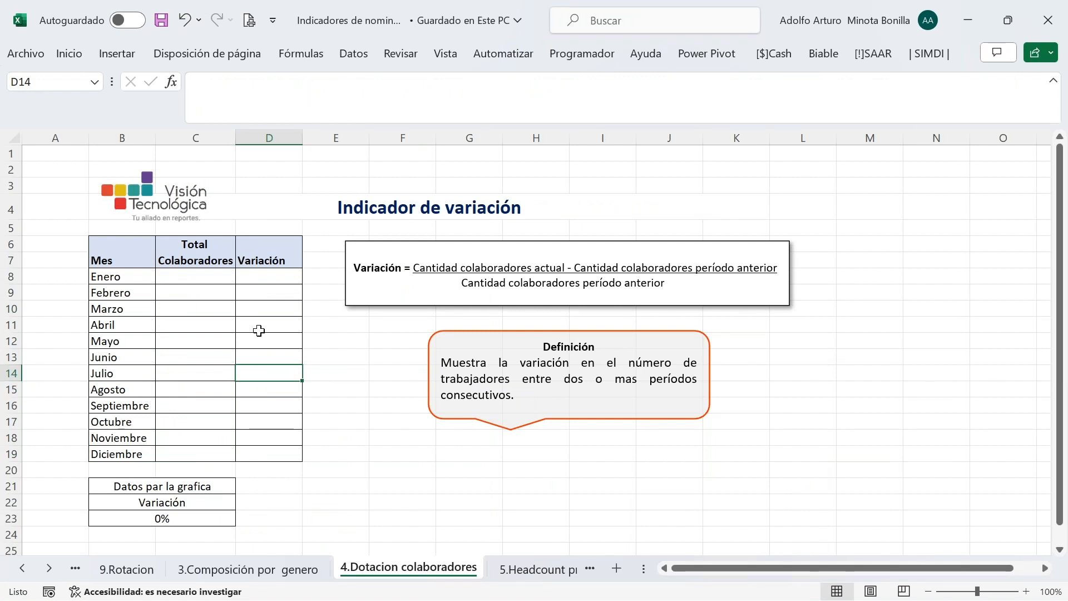
Link C8 to '9.Rotacion'!D9 (43) and fill Total Colaboradores down to Diciembre (70)
click(205, 276)
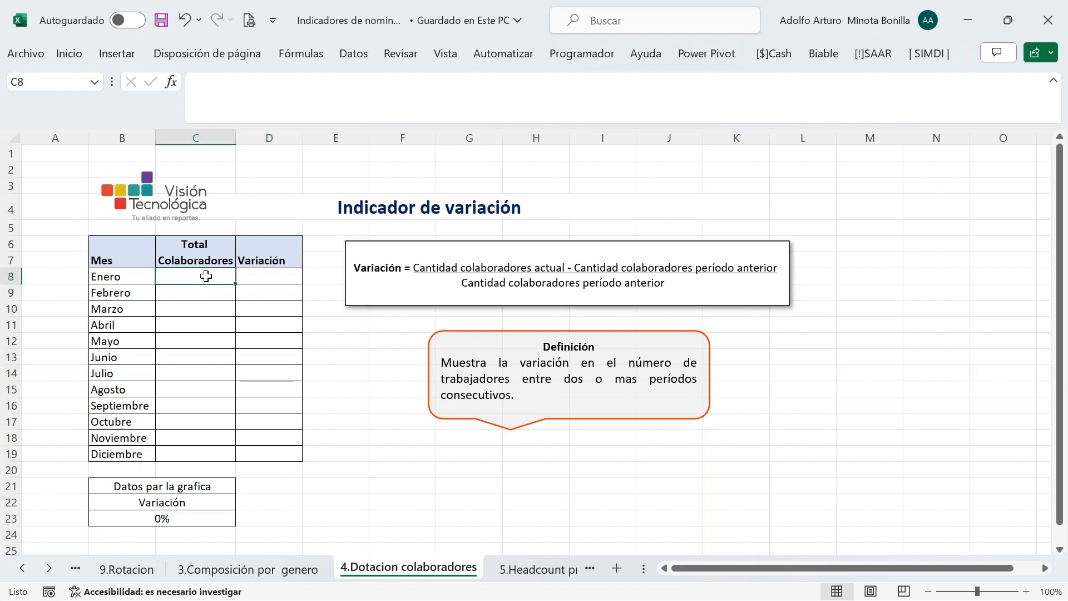
text(=)
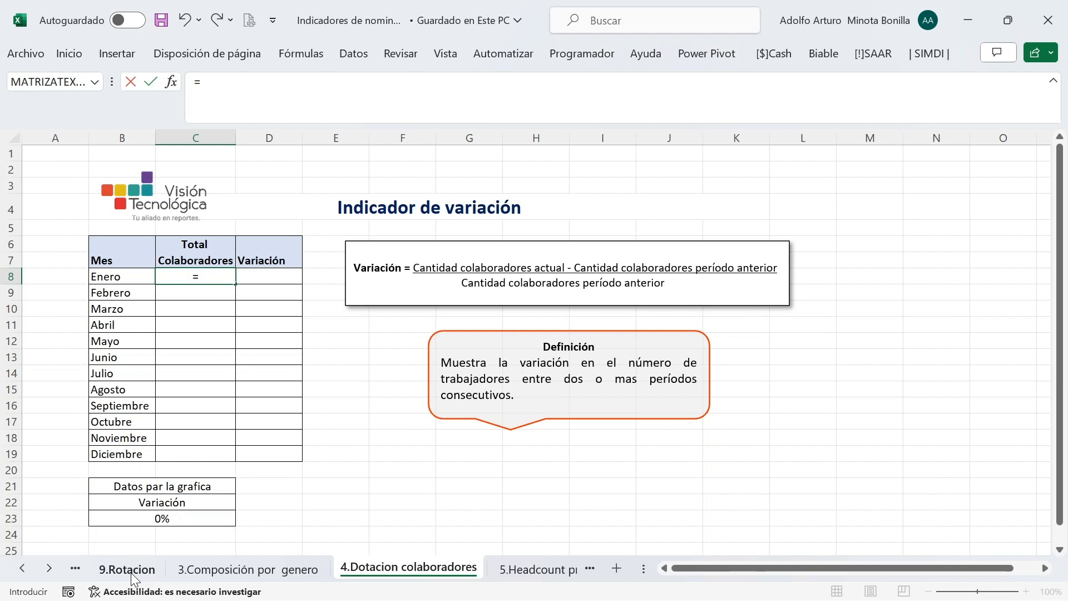
key(Escape)
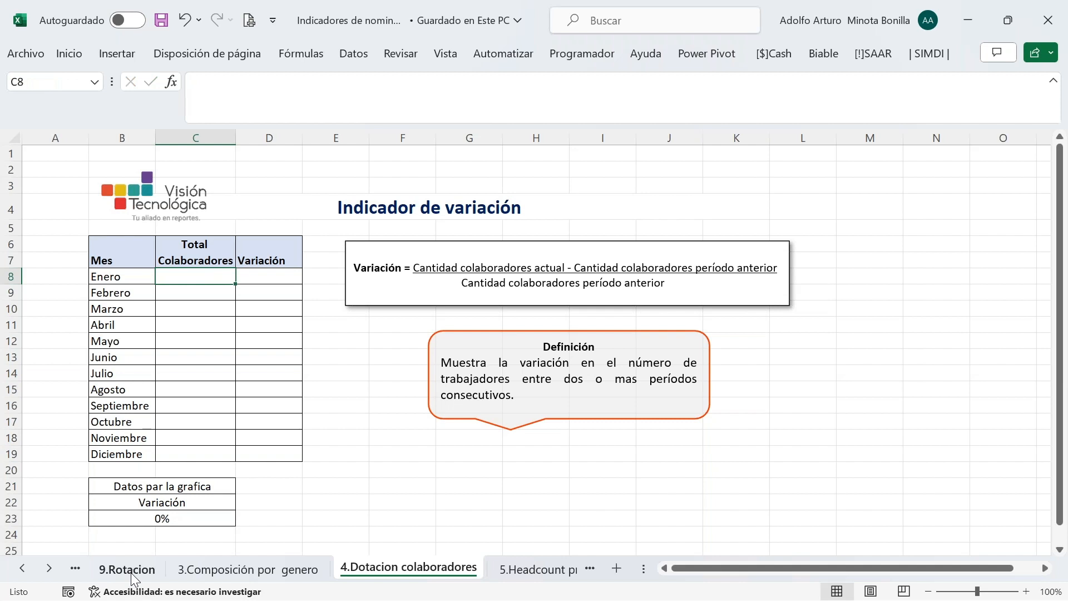
text(=)
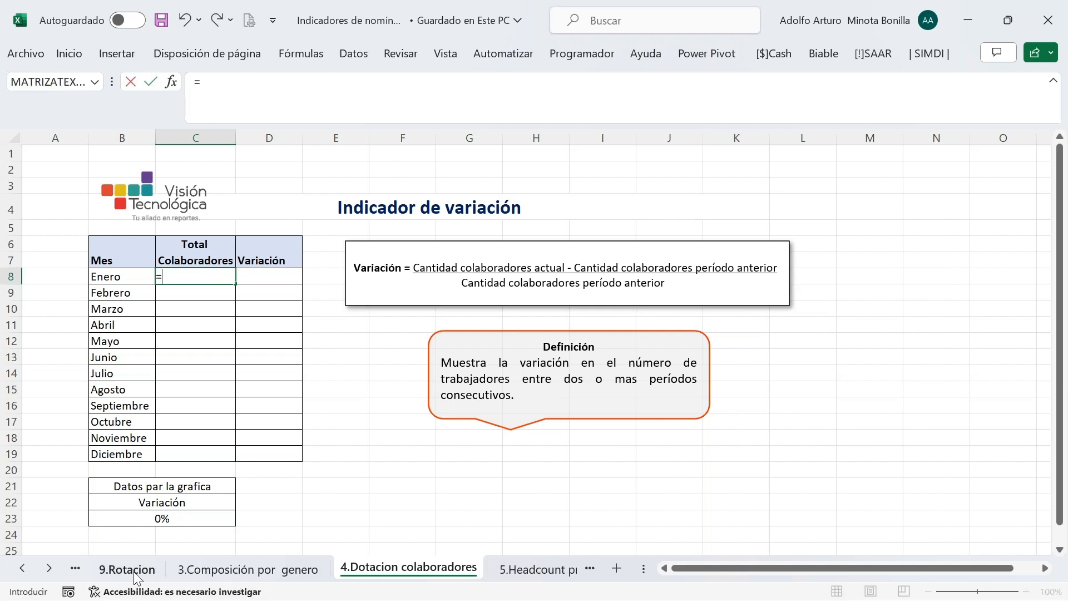
click(134, 573)
click(316, 206)
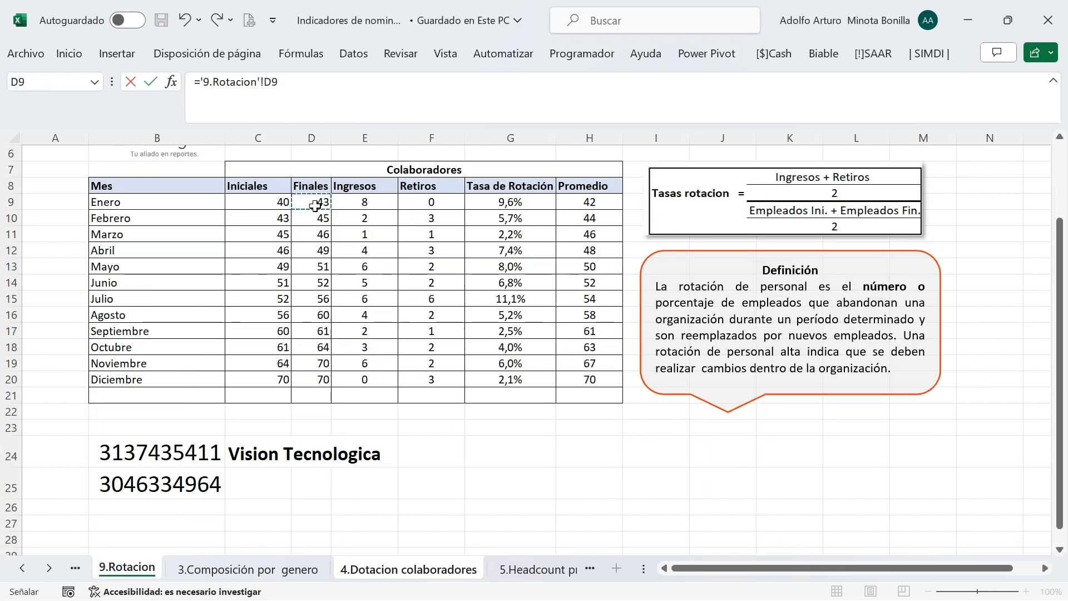
key(Return)
click(198, 276)
drag(237, 286, 225, 455)
click(191, 310)
click(269, 298)
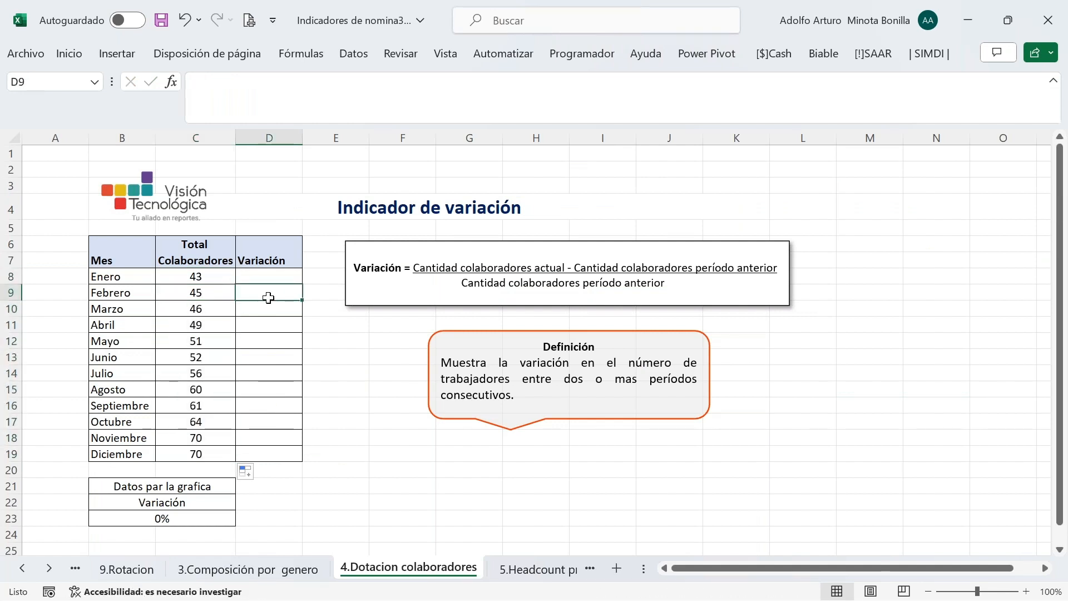
Enter the variation formula =(C9-C8)/C8 in Febrero's cell D9
text(=)
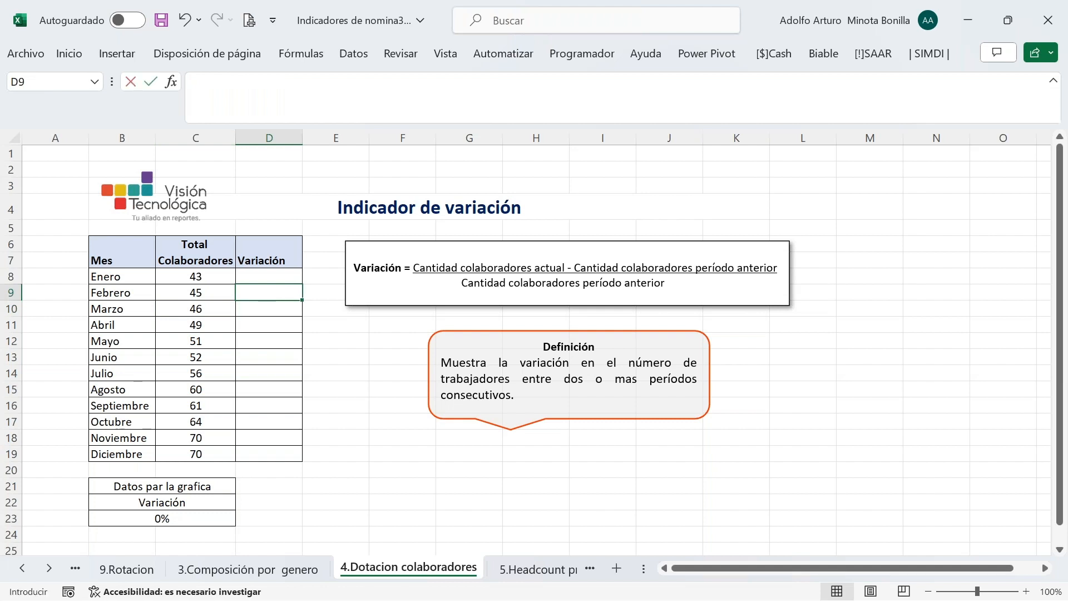
key(Left)
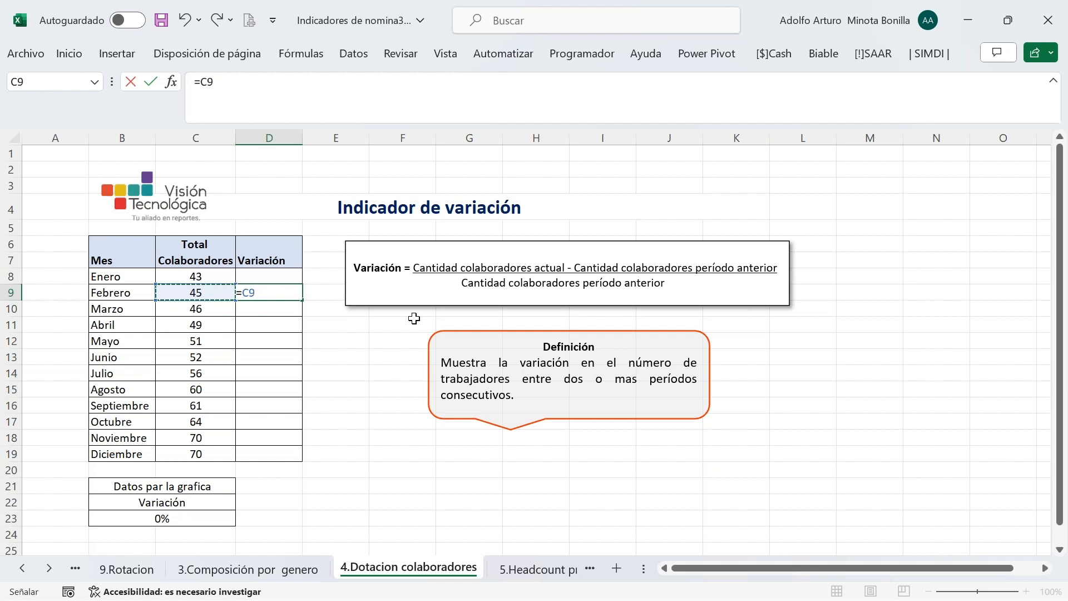
text(-)
click(198, 272)
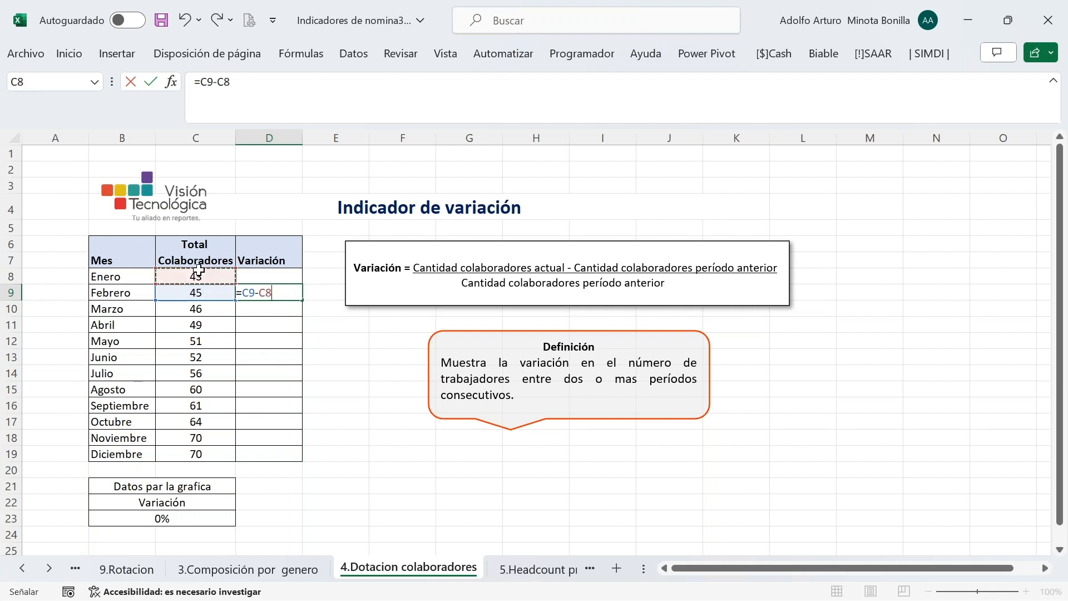
text())
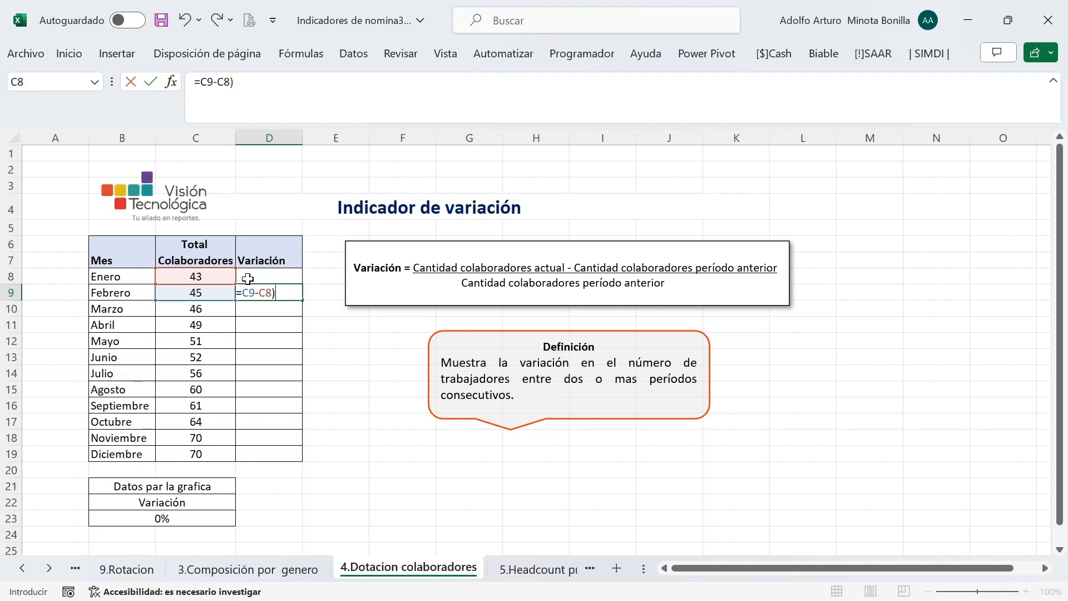
click(243, 293)
text(()
click(265, 83)
text(/)
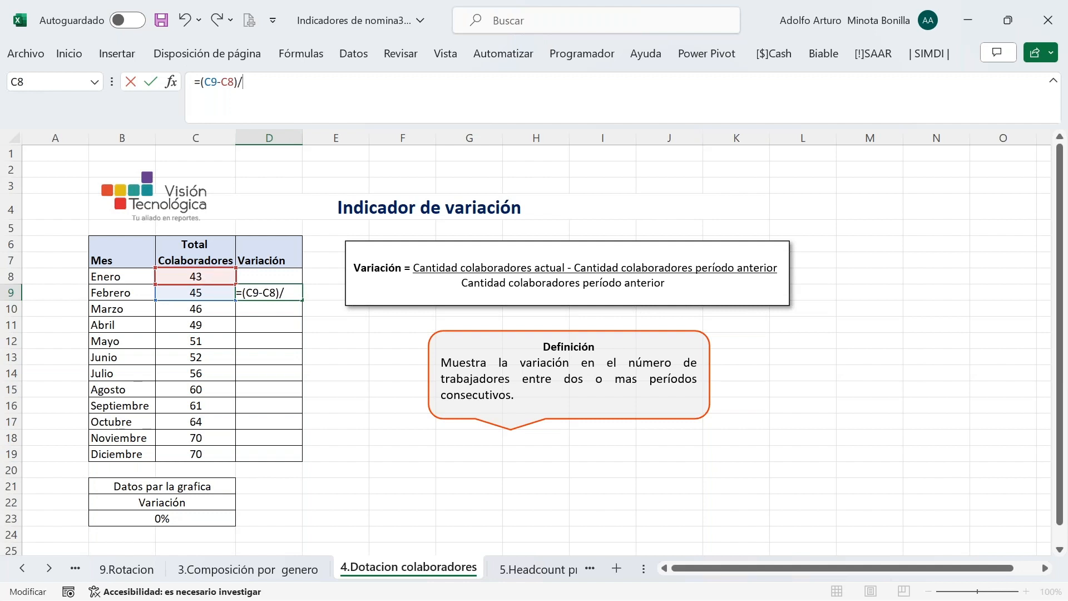
click(201, 278)
key(Return)
Fill the variation formula down to Diciembre, from 5% to 0%
key(Up)
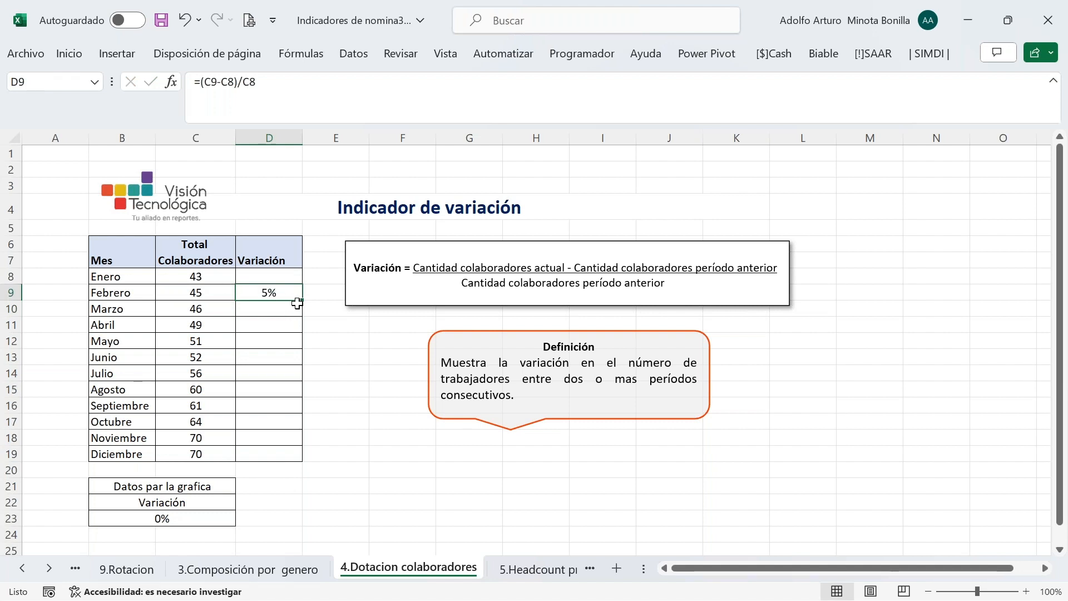
double_click(303, 300)
click(270, 307)
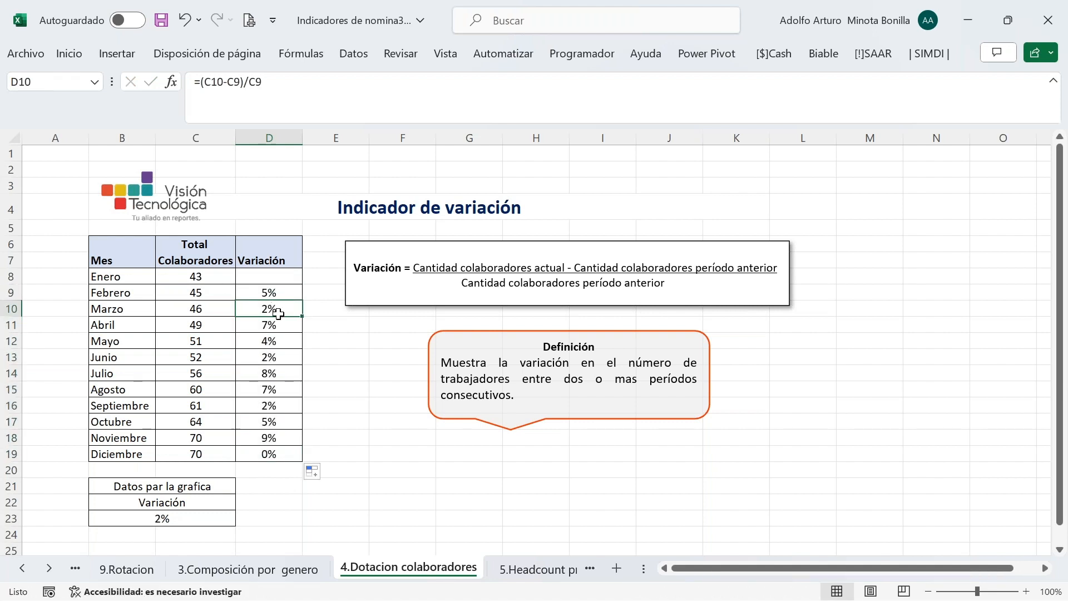
click(250, 568)
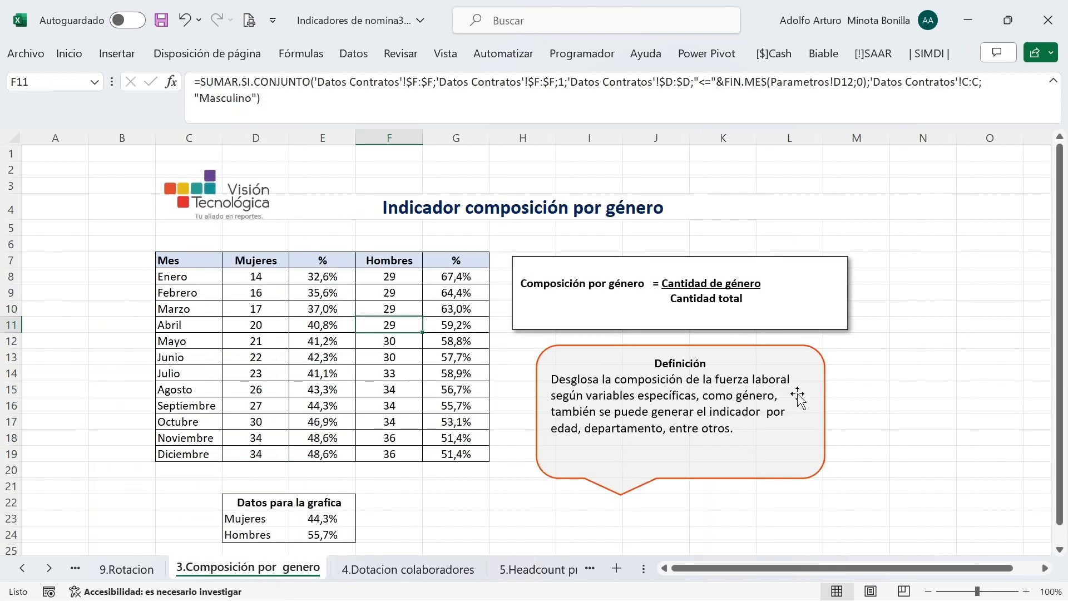
click(393, 572)
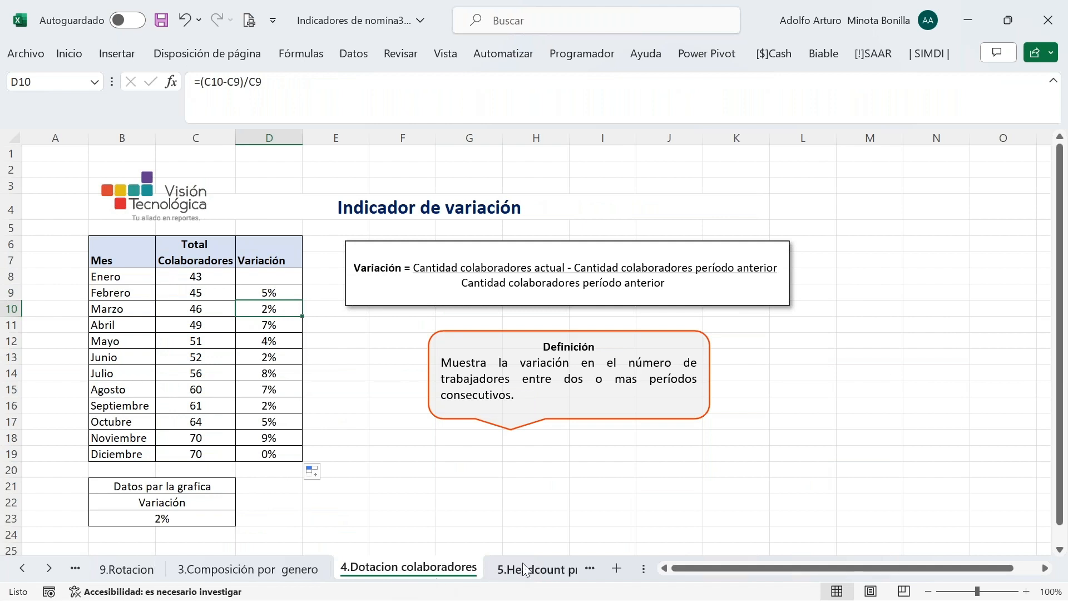
click(511, 570)
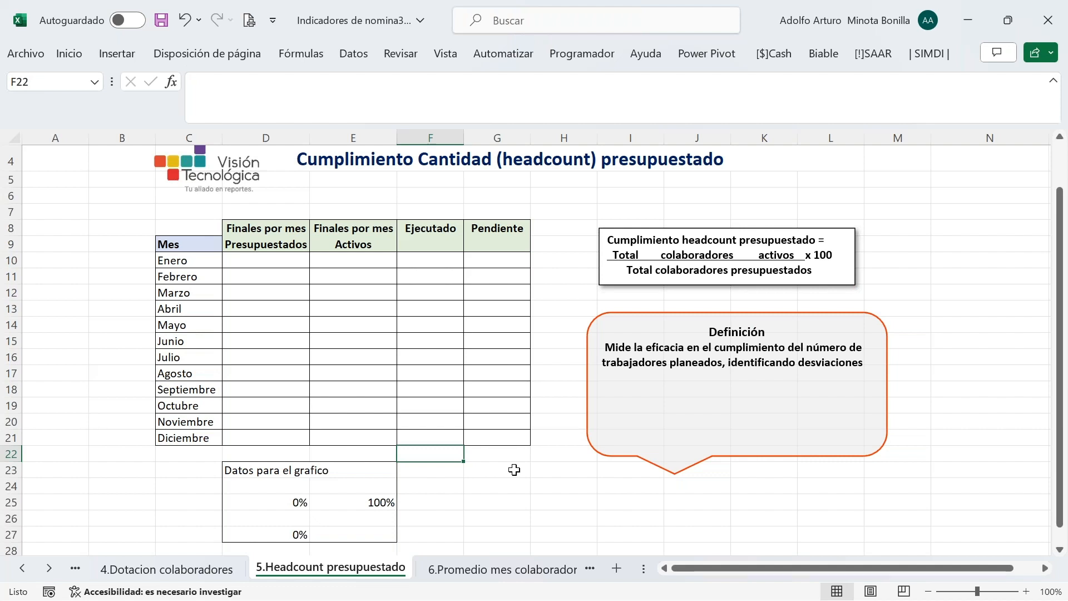
Link D10 to Parametros!E9 and fill budgeted headcounts 45 through 75 down to Diciembre
click(261, 262)
text(=)
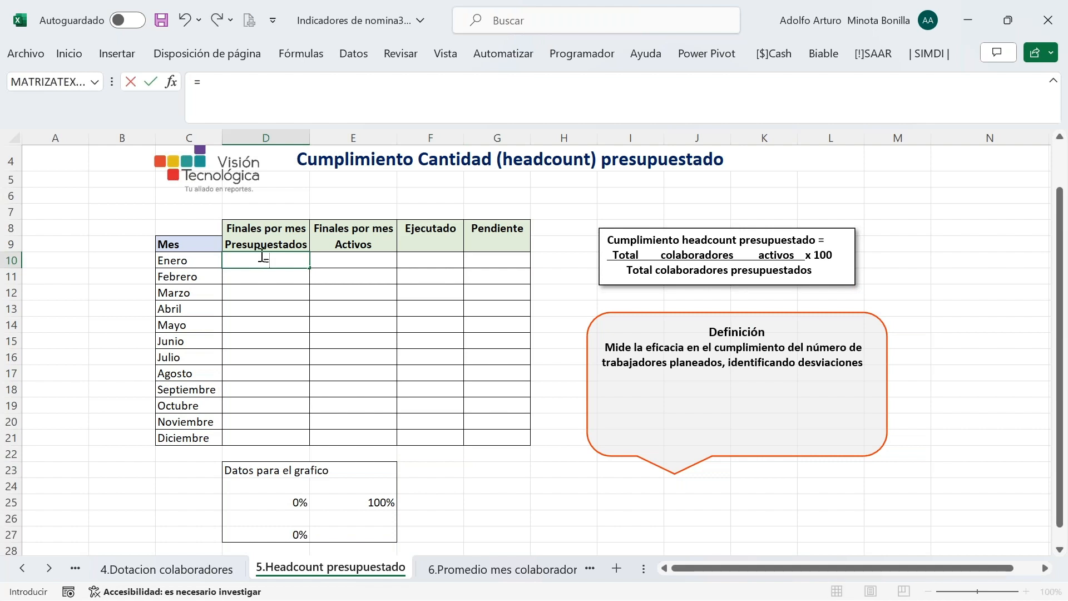
click(25, 569)
click(30, 570)
click(30, 570)
click(30, 570)
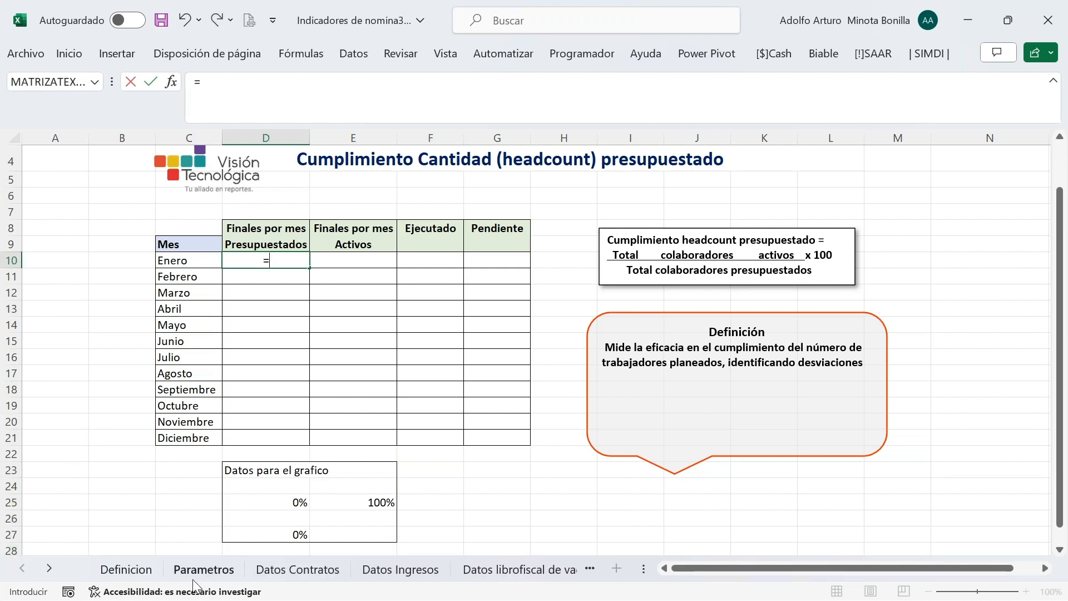
click(203, 568)
click(362, 284)
key(Return)
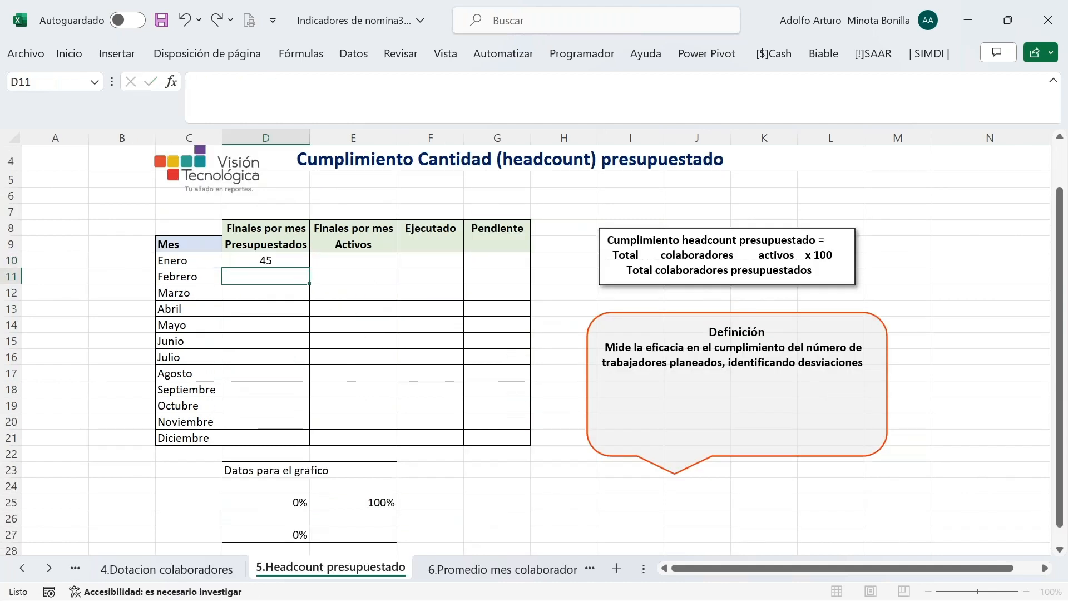
click(290, 262)
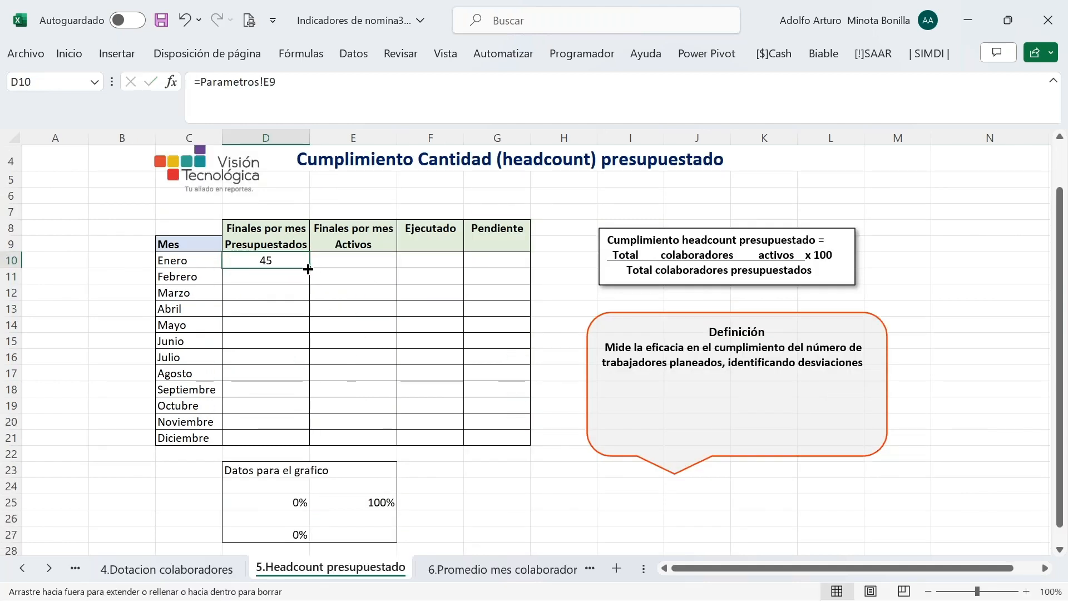
double_click(309, 267)
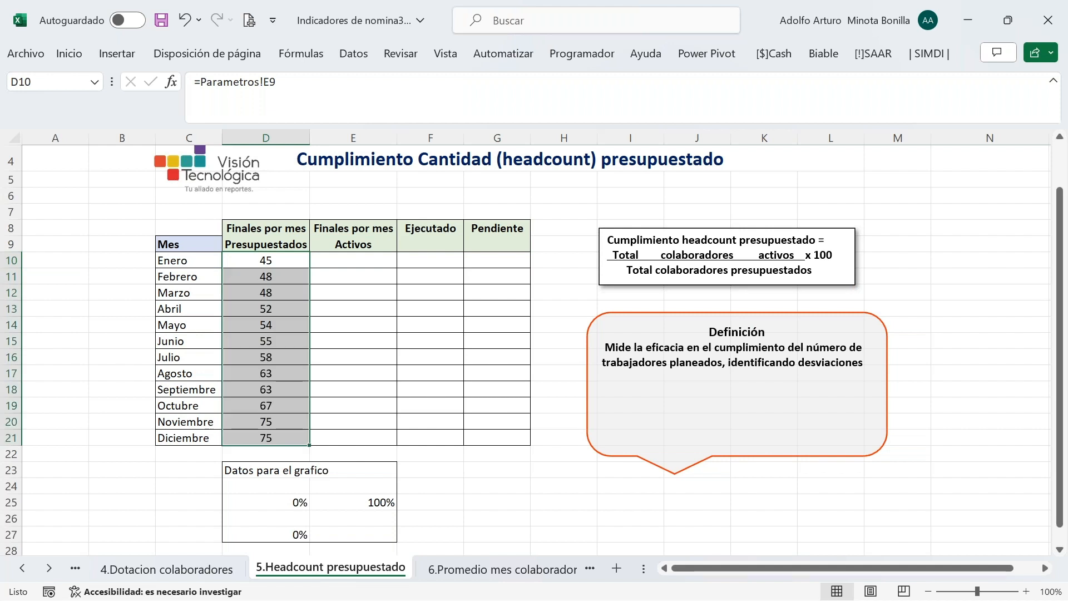
click(351, 256)
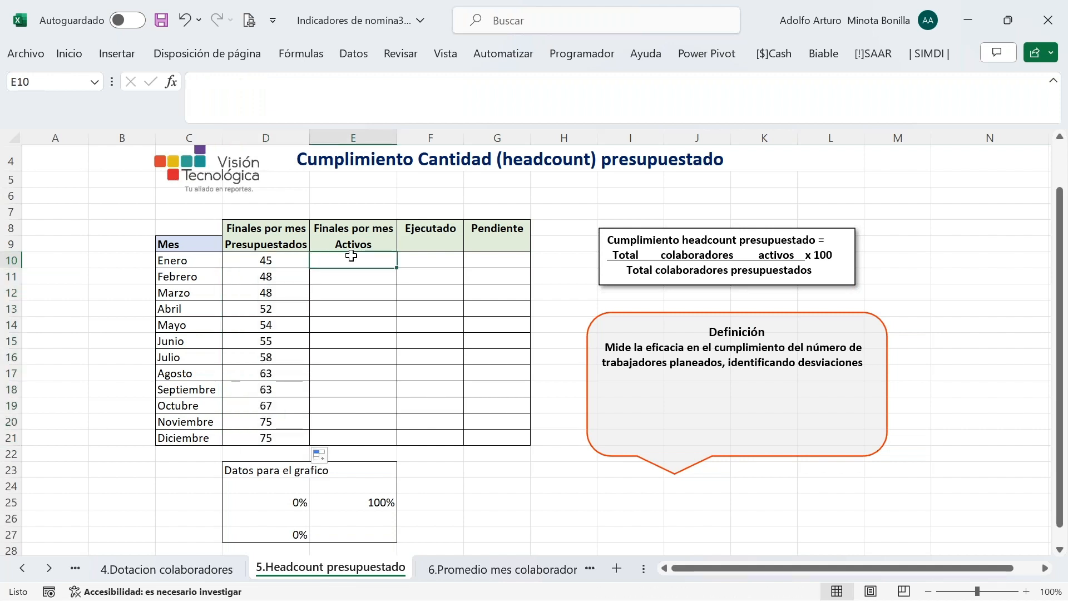
text(=)
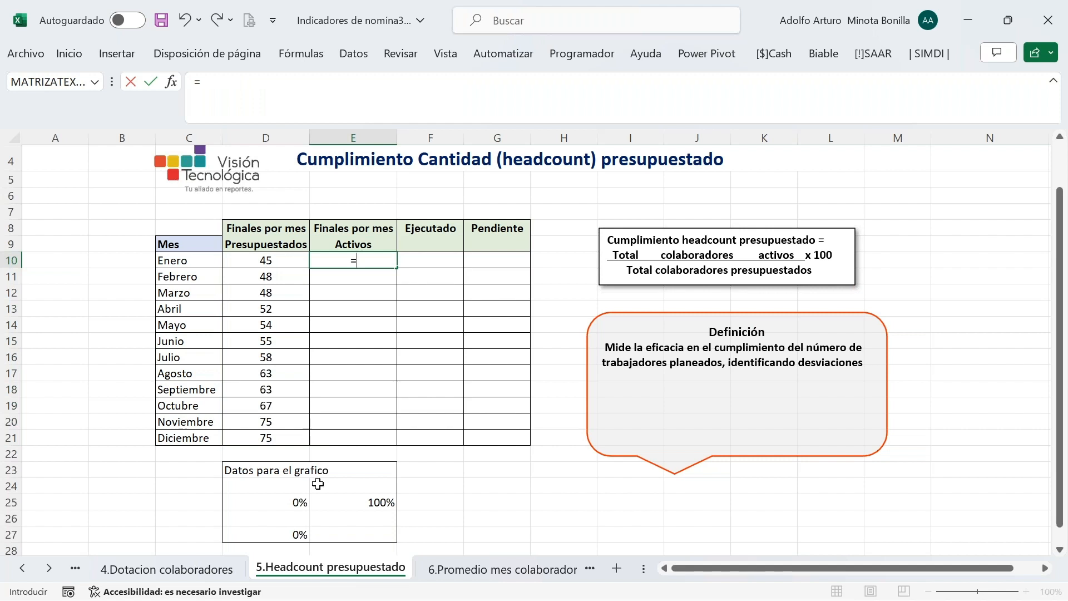
Link E10 to '9.Rotacion'!D9 and fill active headcounts 43 through 70 down to Diciembre
click(22, 569)
click(22, 569)
click(22, 569)
click(219, 567)
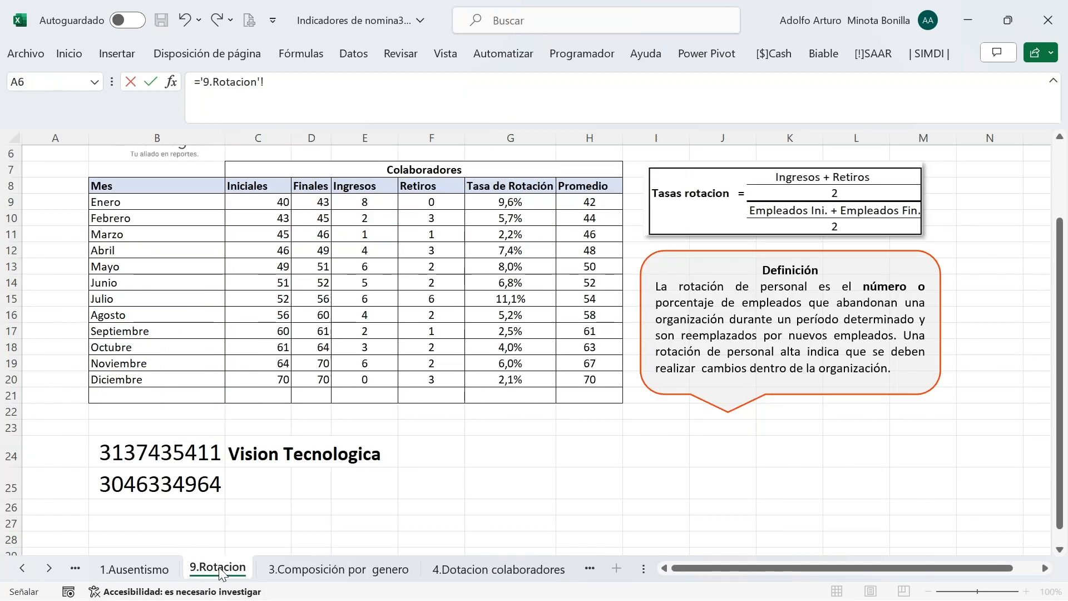
click(317, 204)
key(Return)
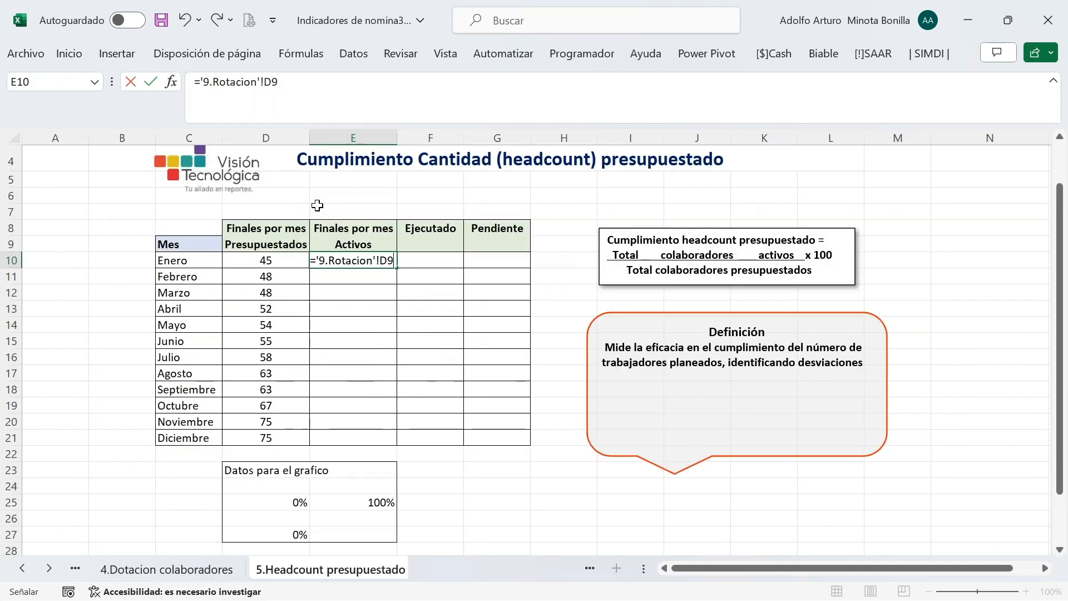
click(354, 264)
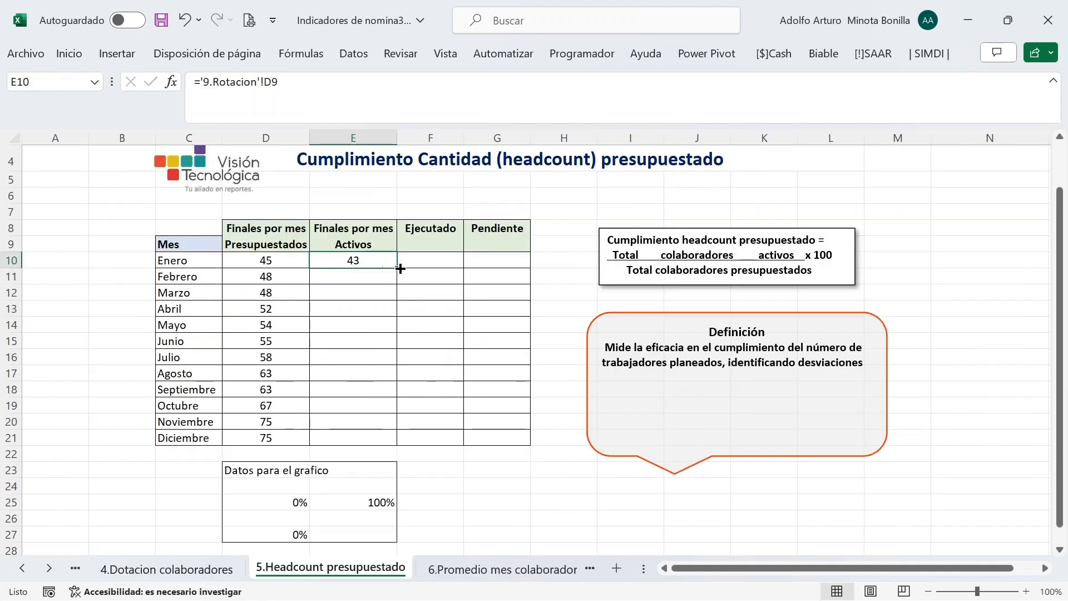
double_click(397, 268)
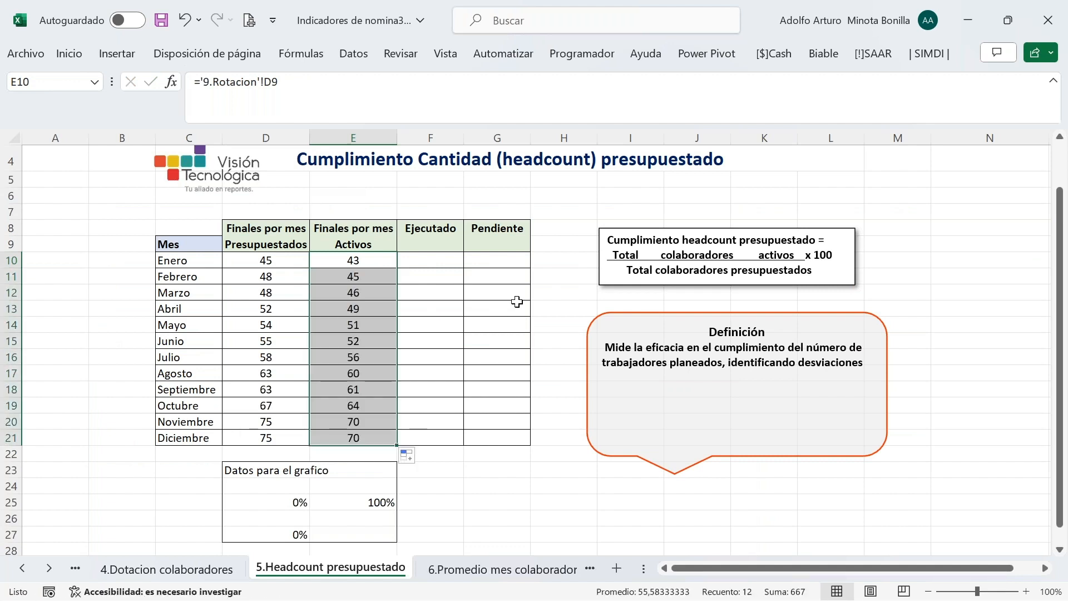
click(432, 265)
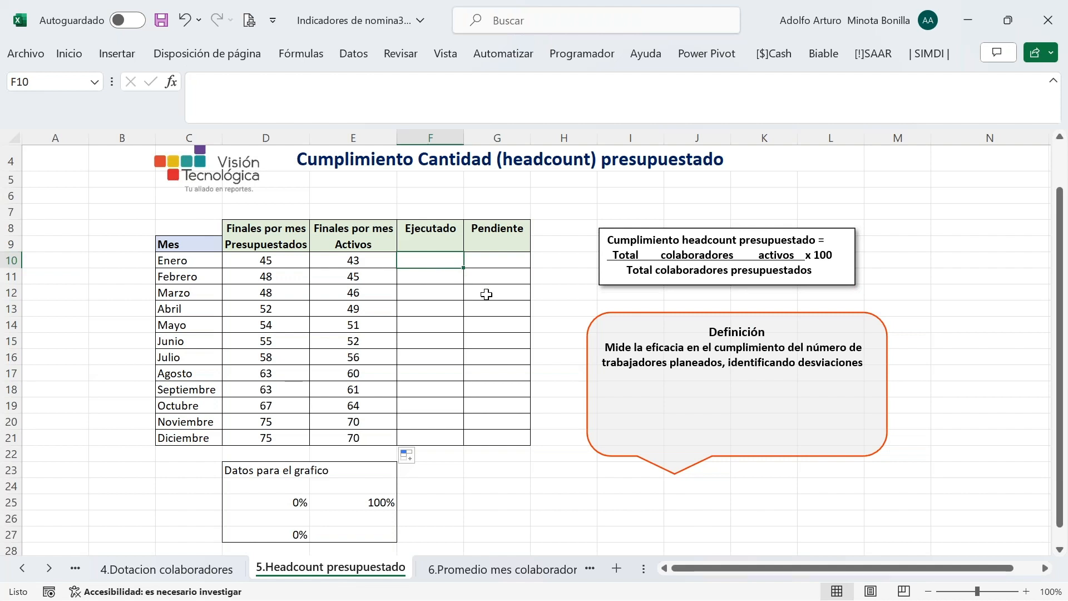
text(=)
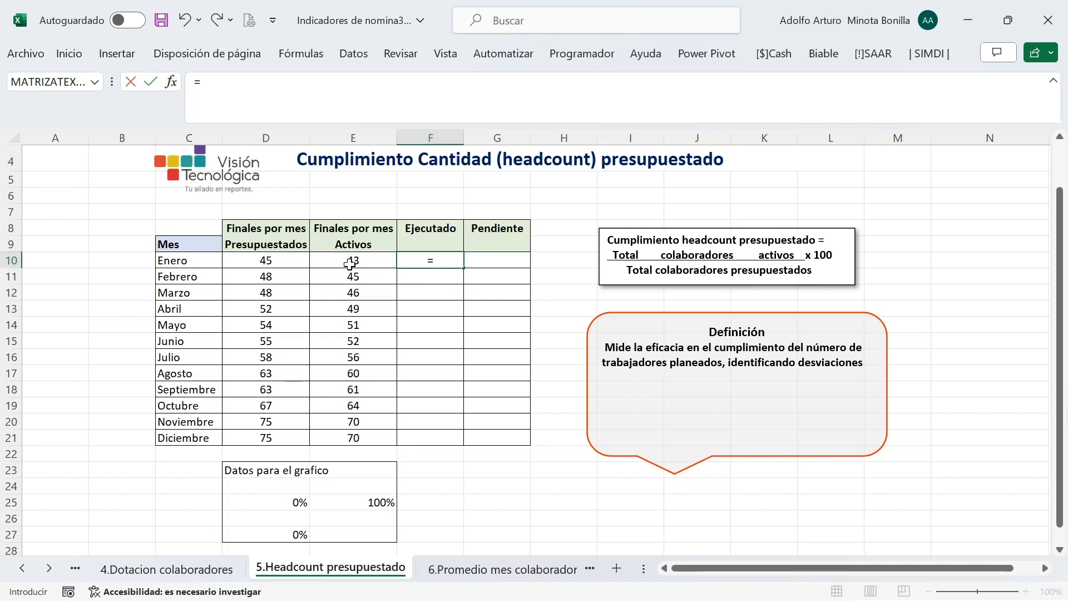
Enter =E10/D10 in F10 for January's executed share of 96%
click(350, 265)
text(/)
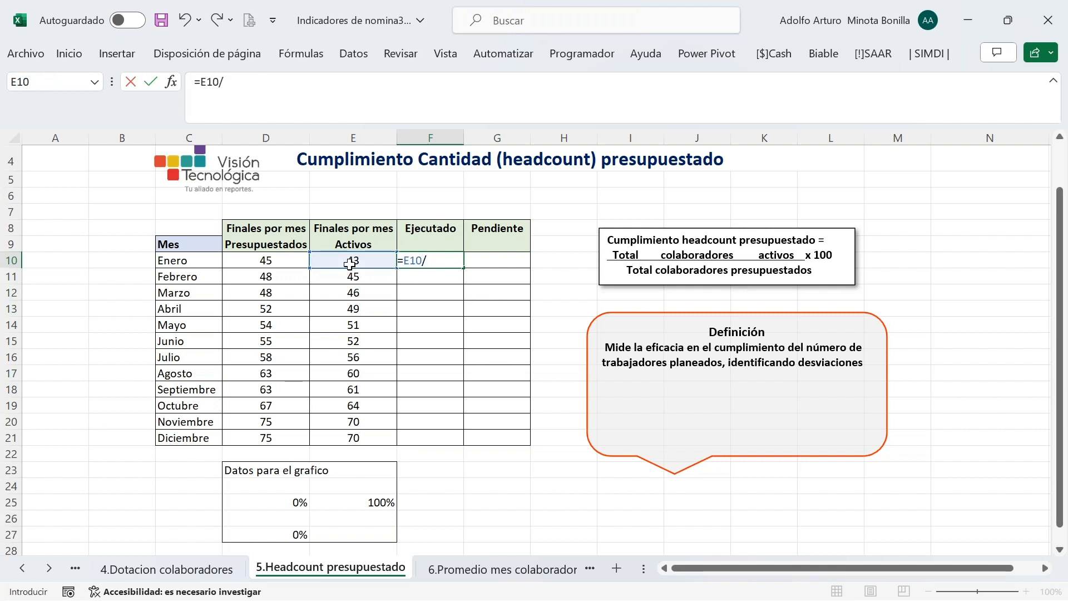
click(268, 260)
key(Return)
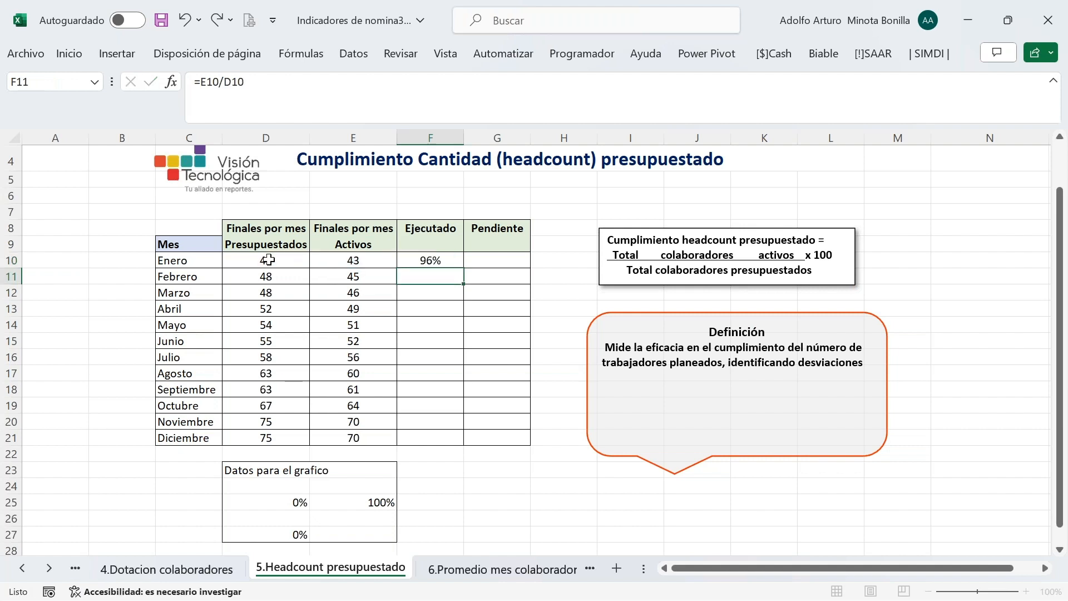
click(412, 263)
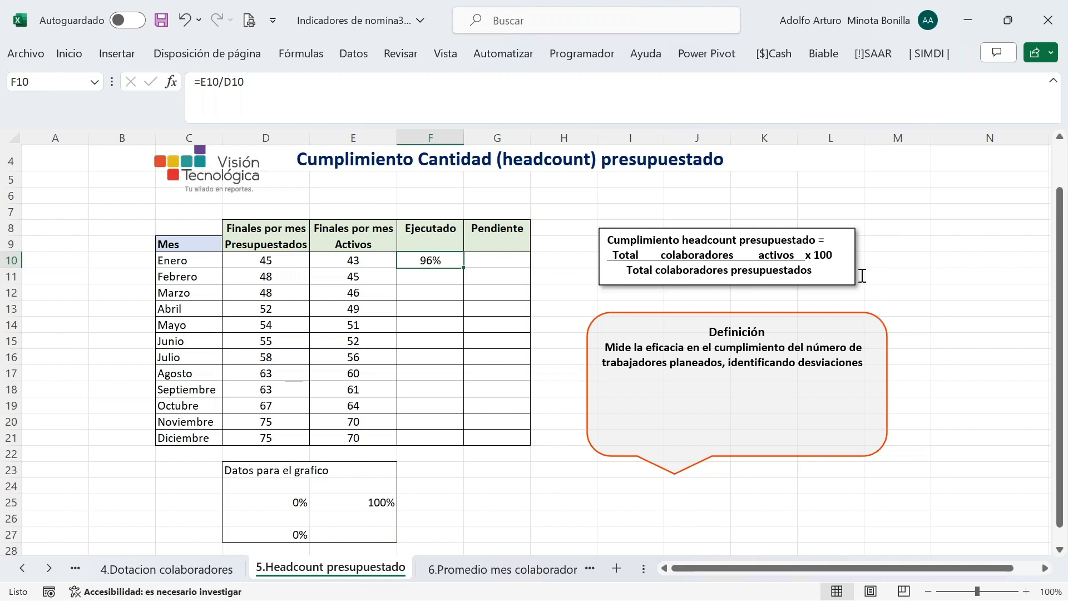
click(70, 55)
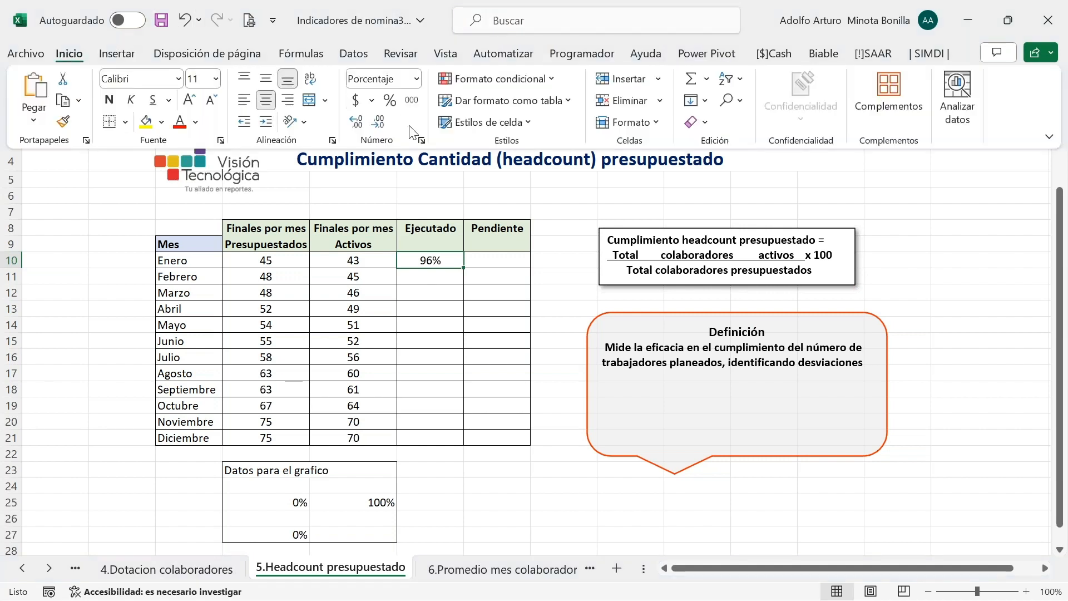
click(639, 329)
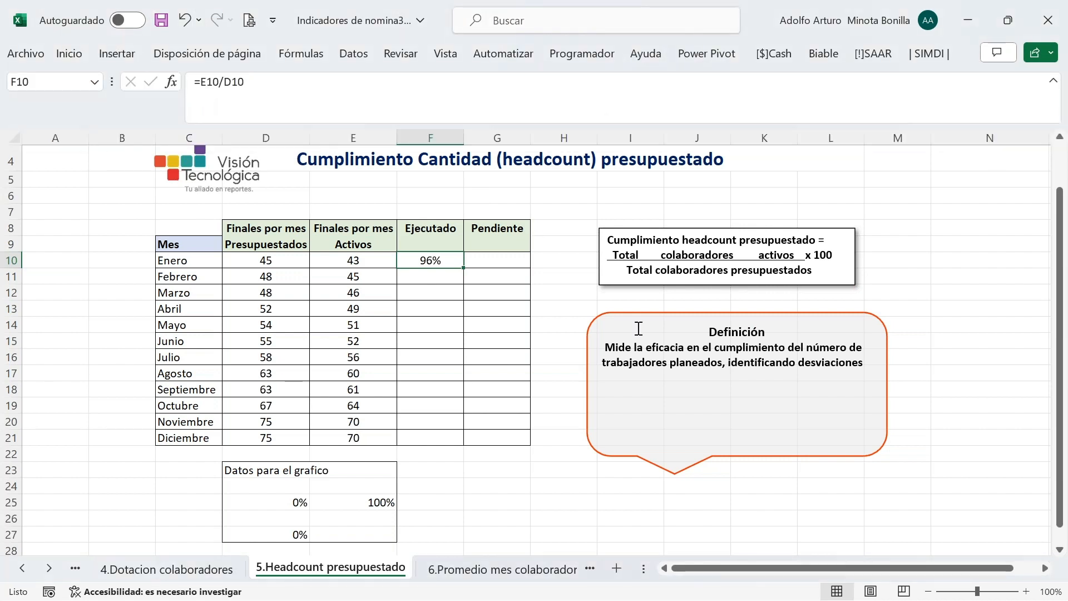
Enter =1-F10 in G10 and fill both percentage columns down to Diciembre
click(486, 265)
text(=)
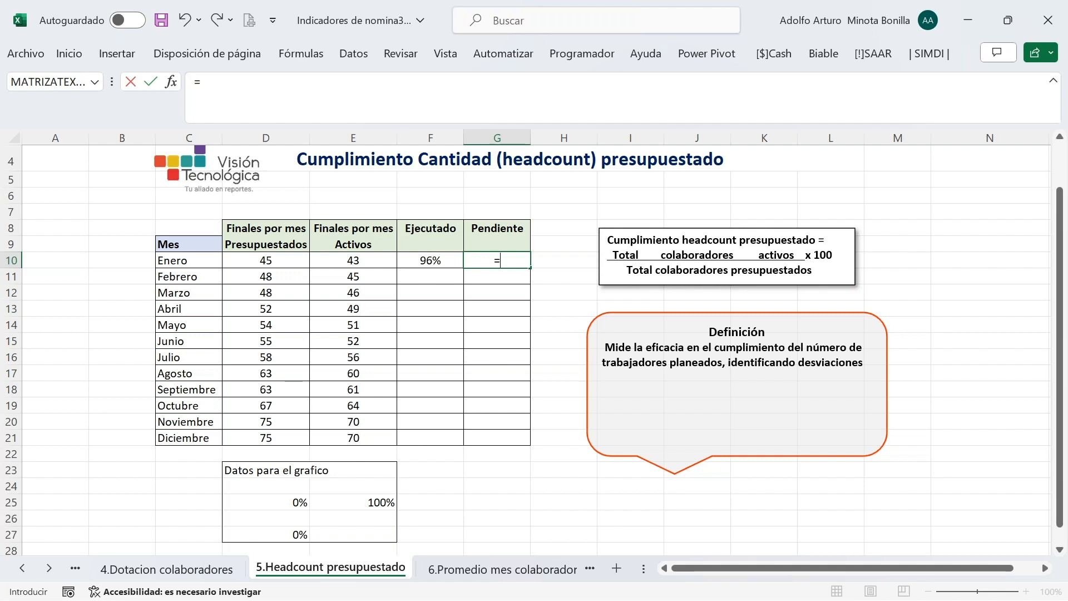
text(1-)
key(Left)
key(Return)
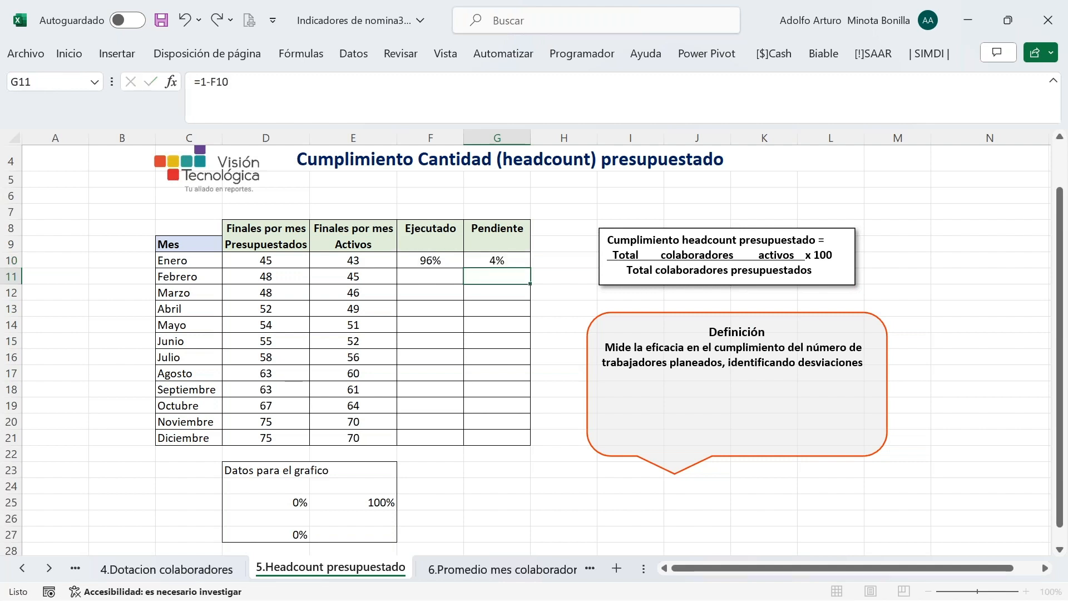
click(447, 260)
drag(447, 260, 498, 261)
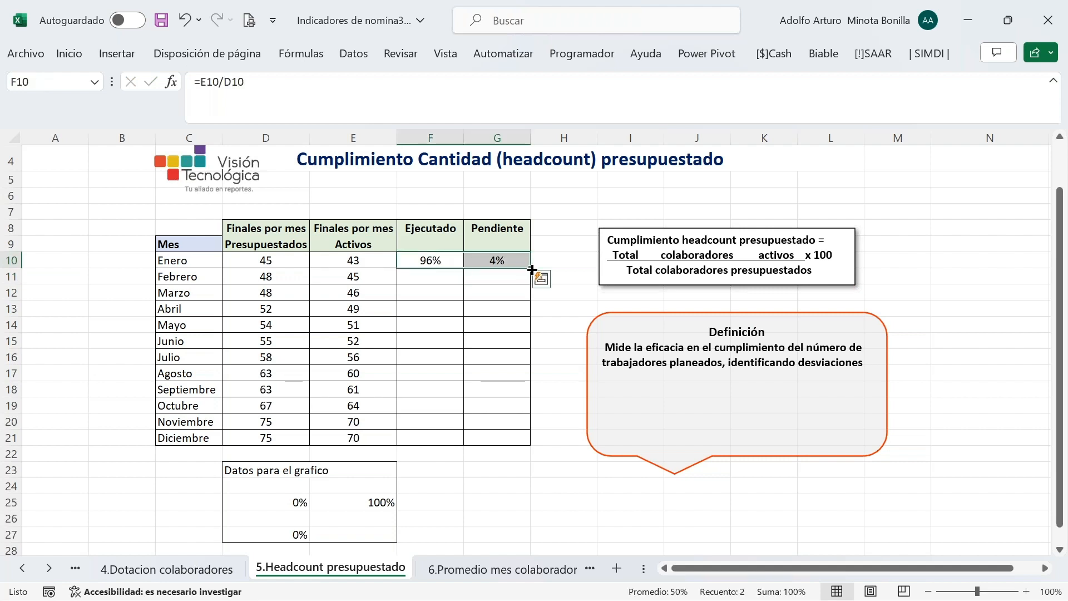
double_click(532, 269)
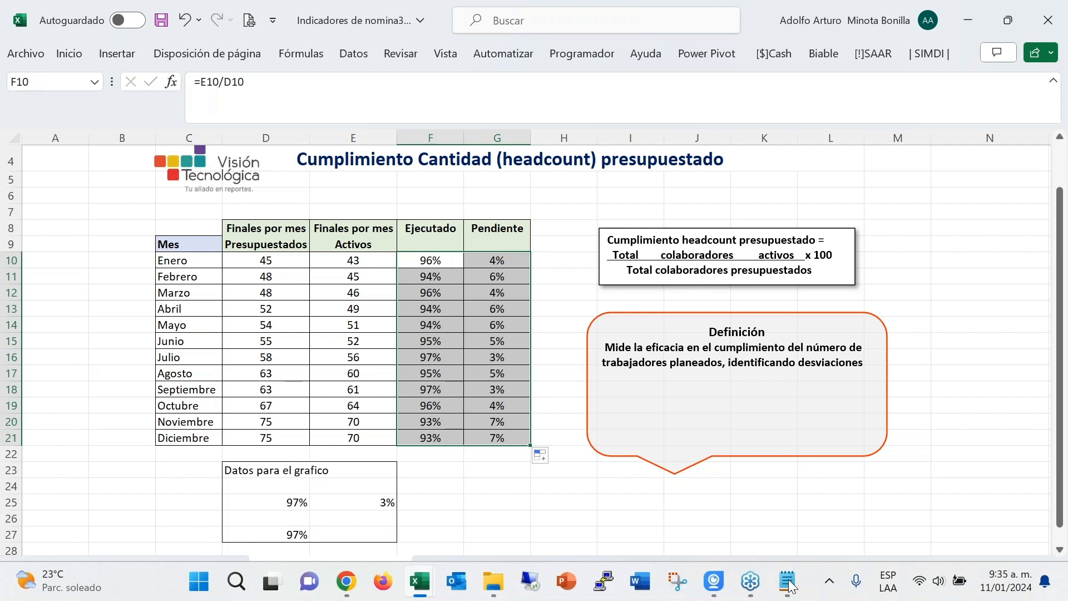
click(563, 518)
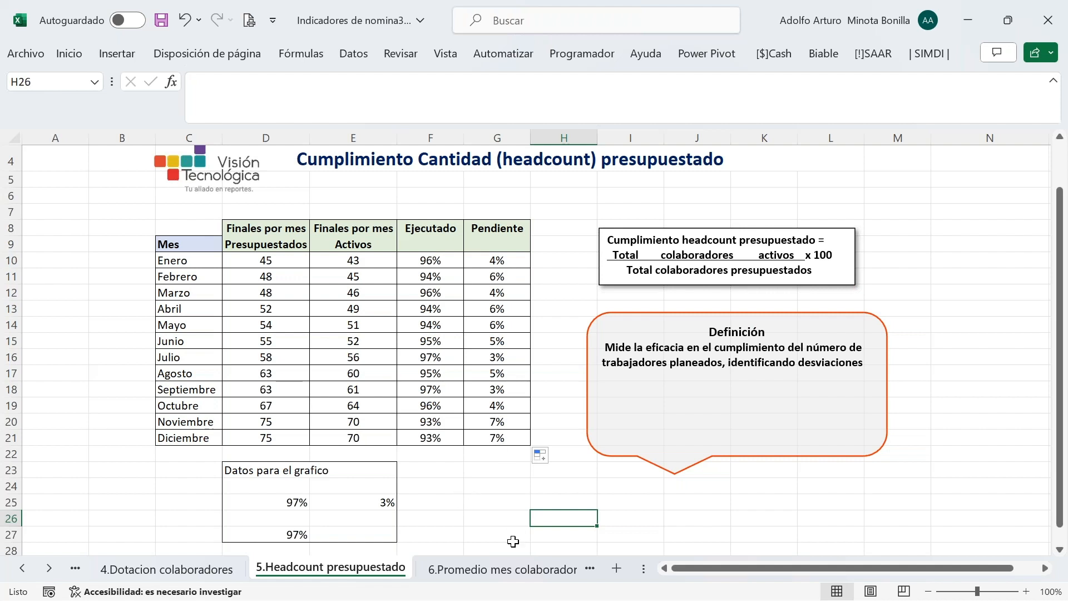
Switch to the 6.Promedio mes colaboradores sheet
click(469, 573)
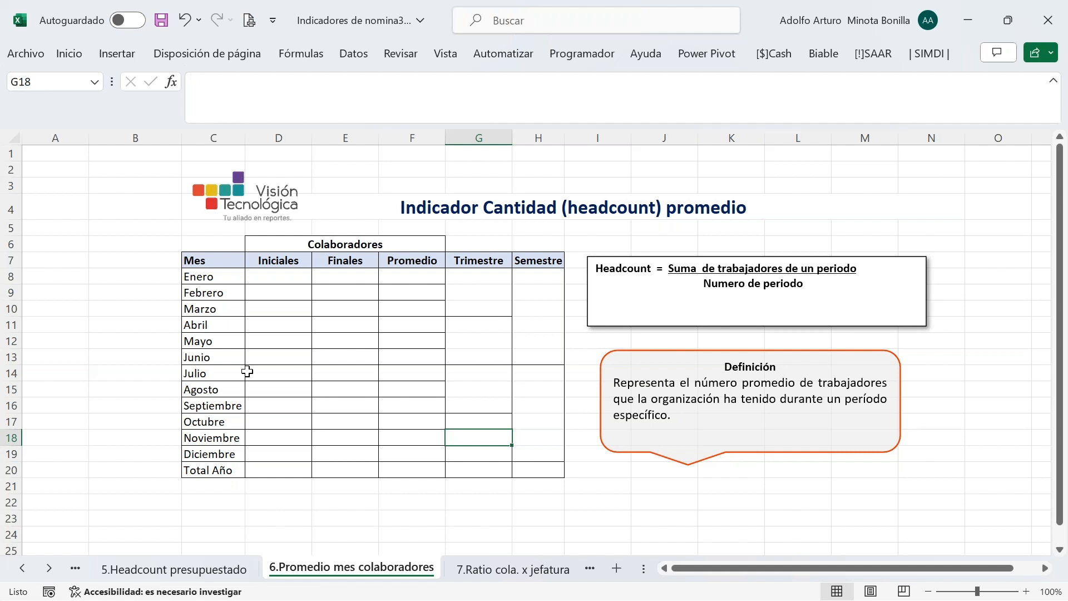
Link D8 and E8 to January's initial and final headcounts on 9.Rotacion
click(269, 278)
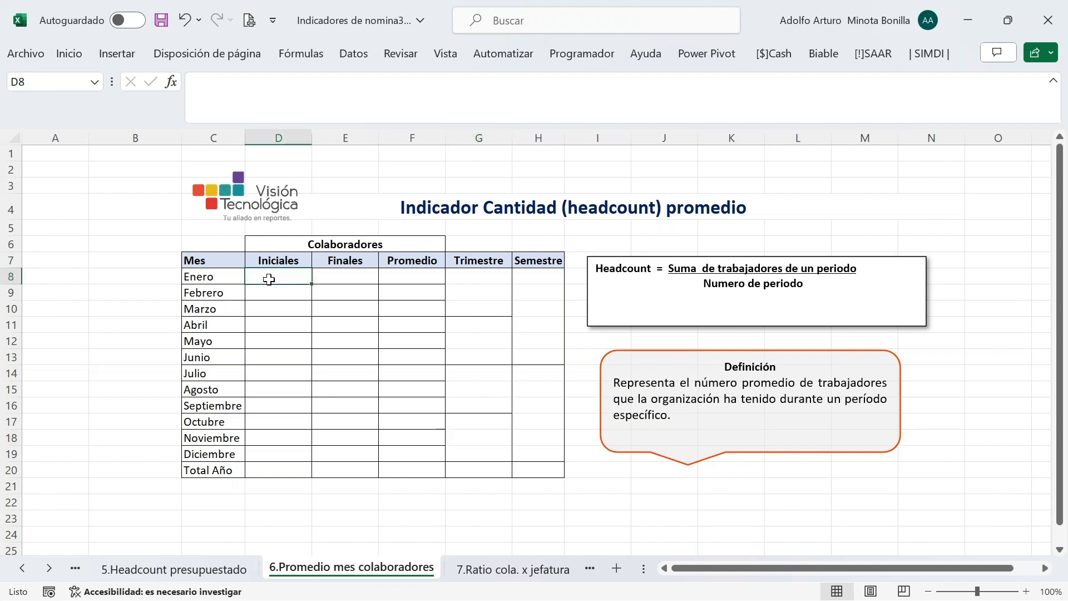
text(=)
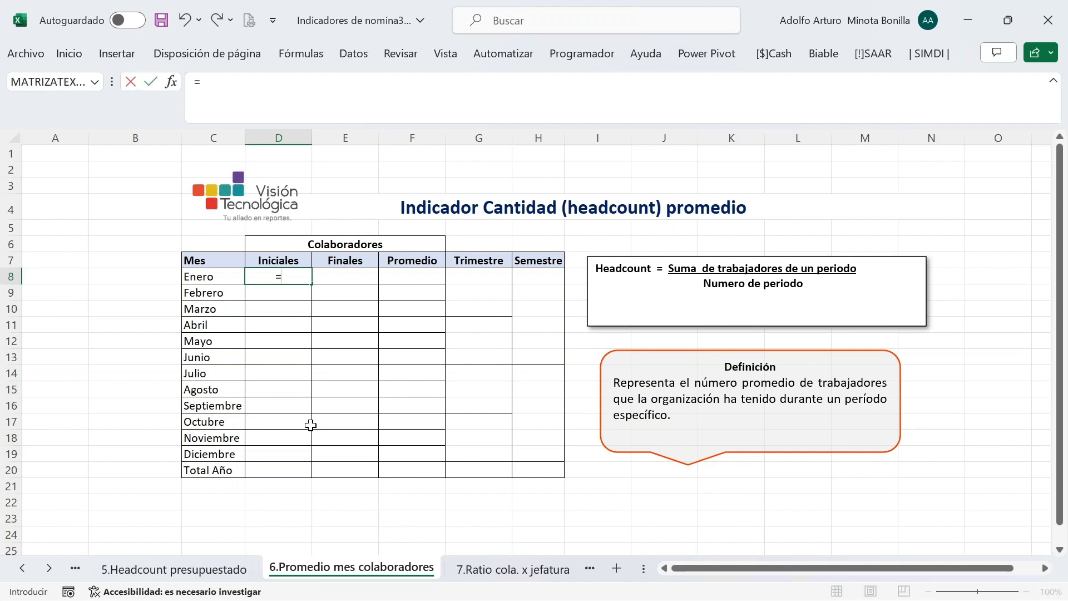
click(23, 568)
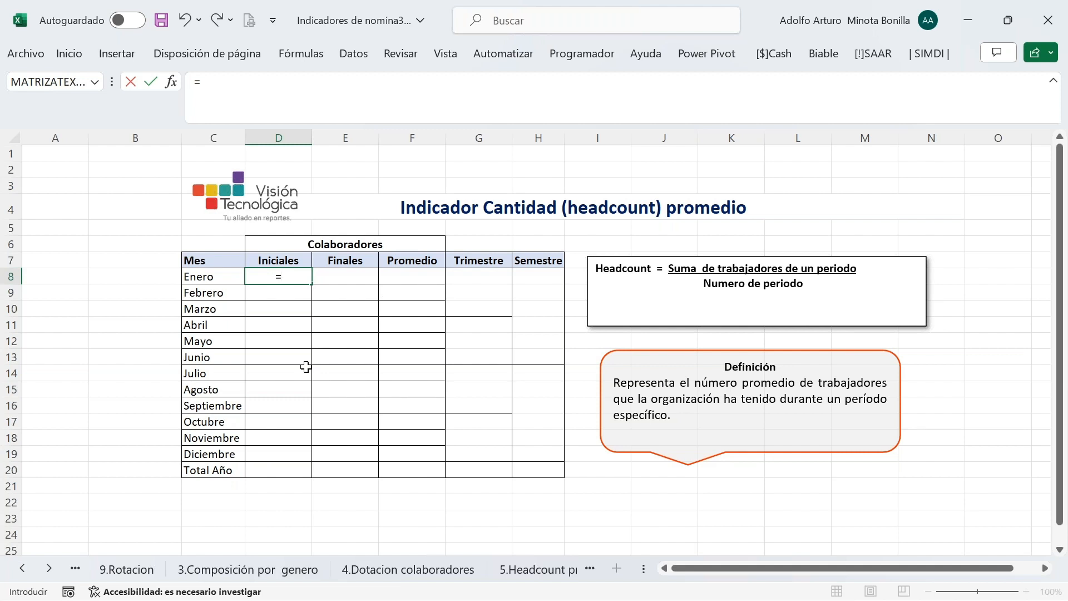
click(130, 572)
click(277, 201)
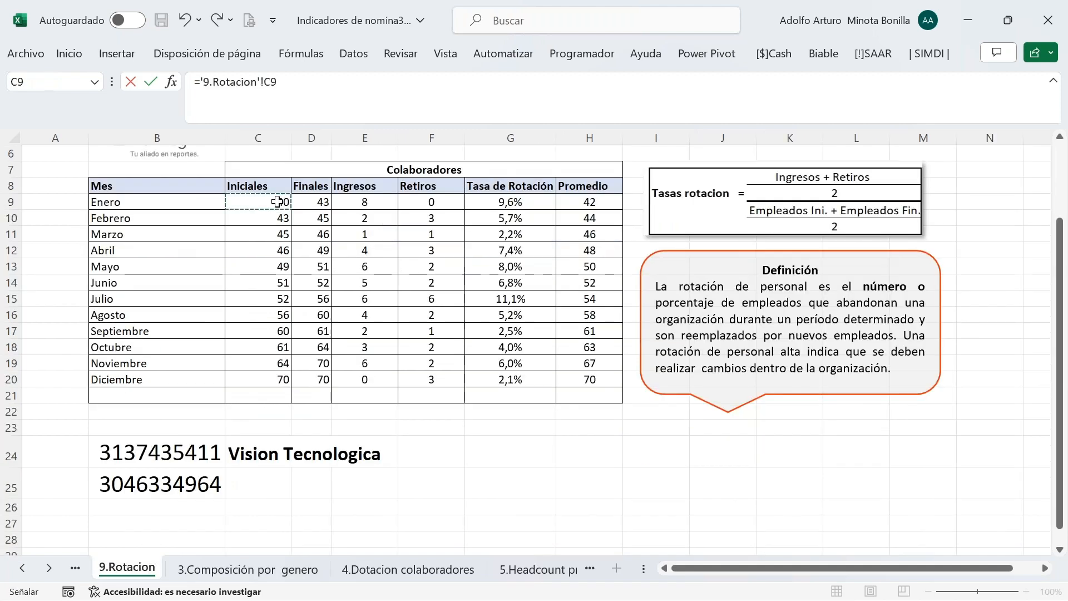
key(Return)
click(336, 273)
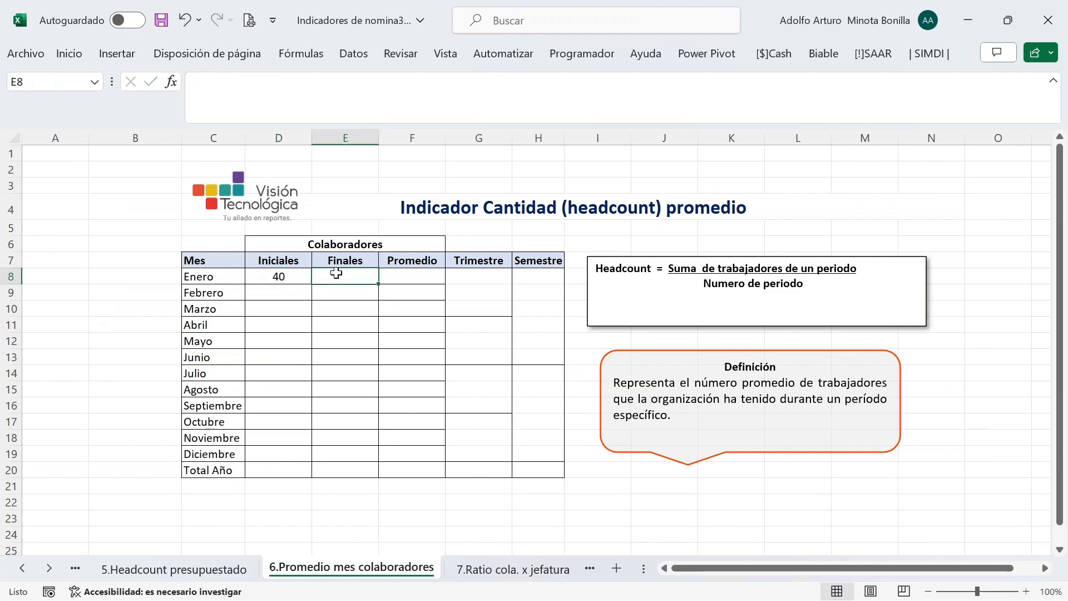
text(=)
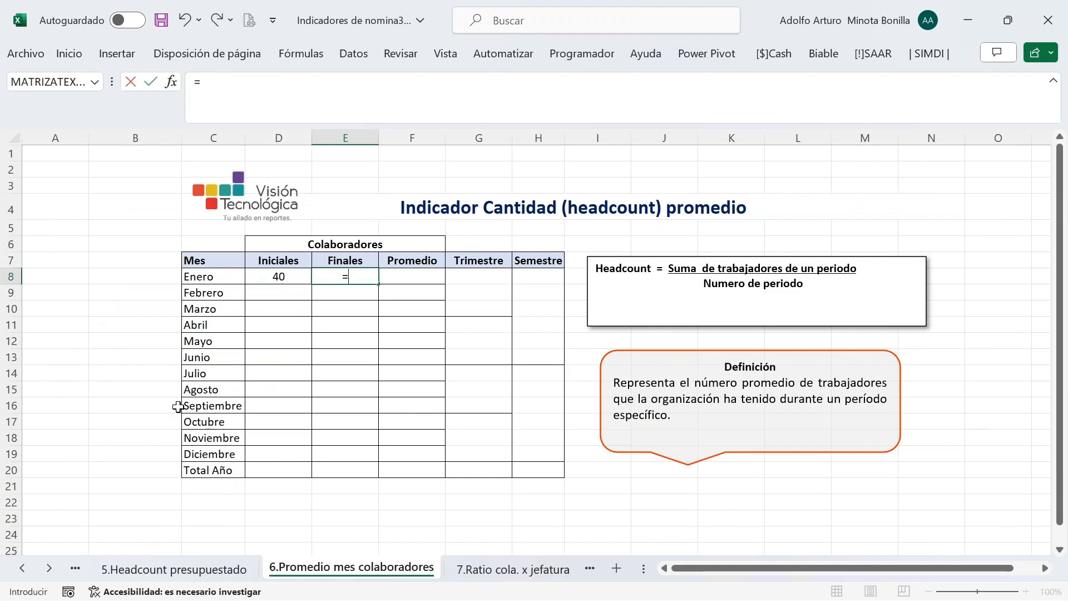
click(22, 568)
click(22, 568)
click(23, 568)
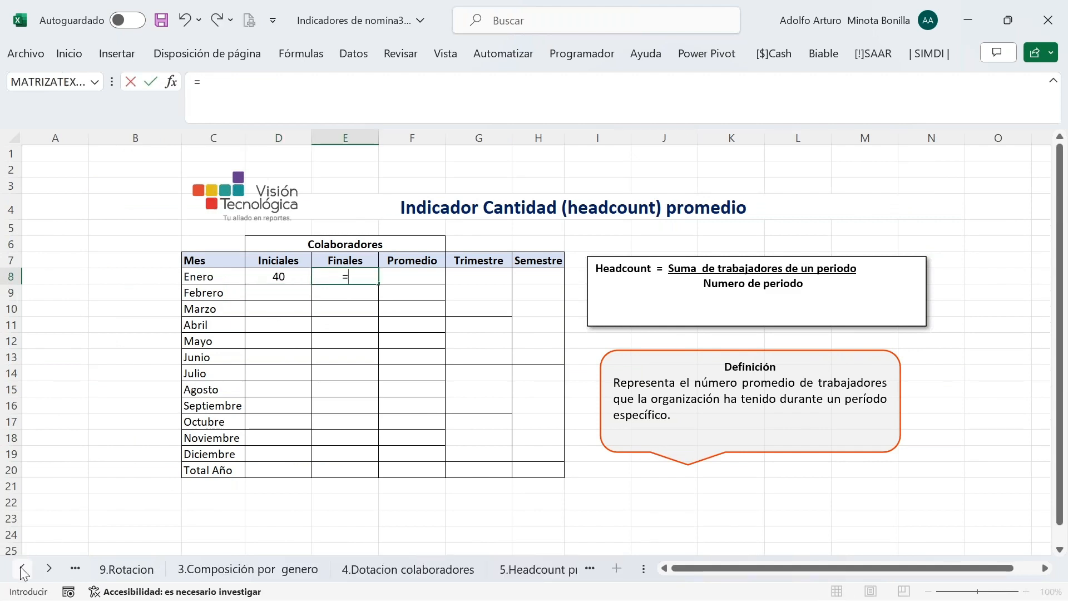
click(145, 574)
click(326, 200)
key(Return)
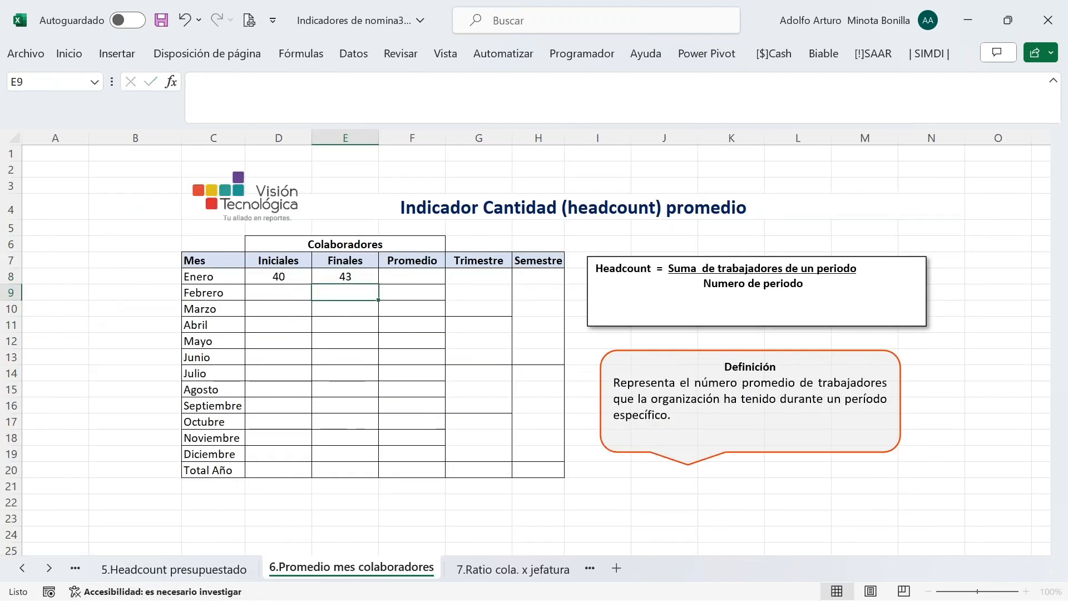
Enter =PROMEDIO(D8;E8) in F8 and fill D8:F8 down through every month
click(411, 280)
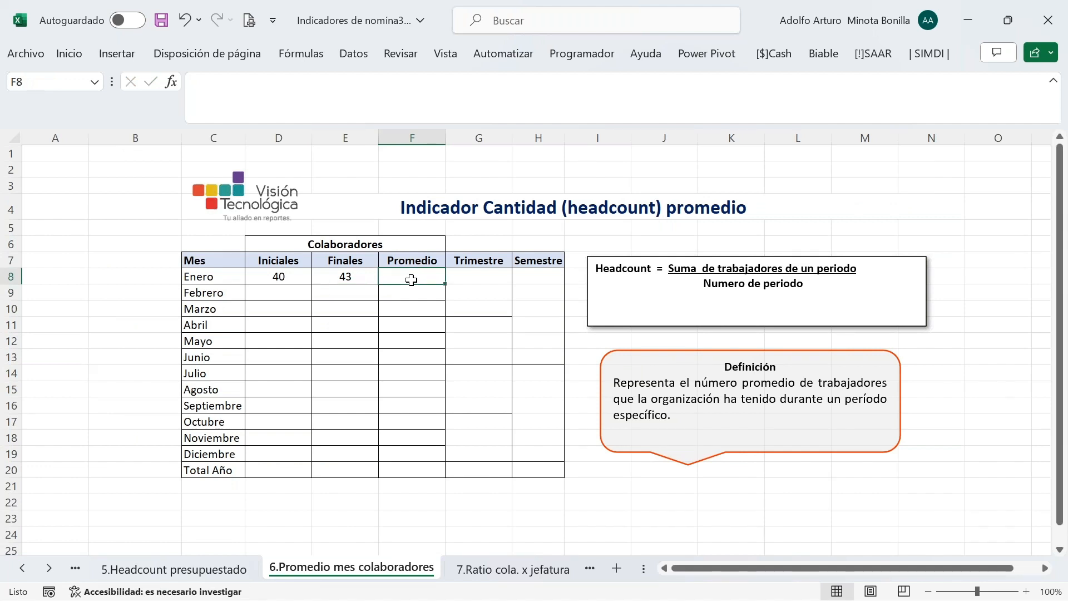
text(=p)
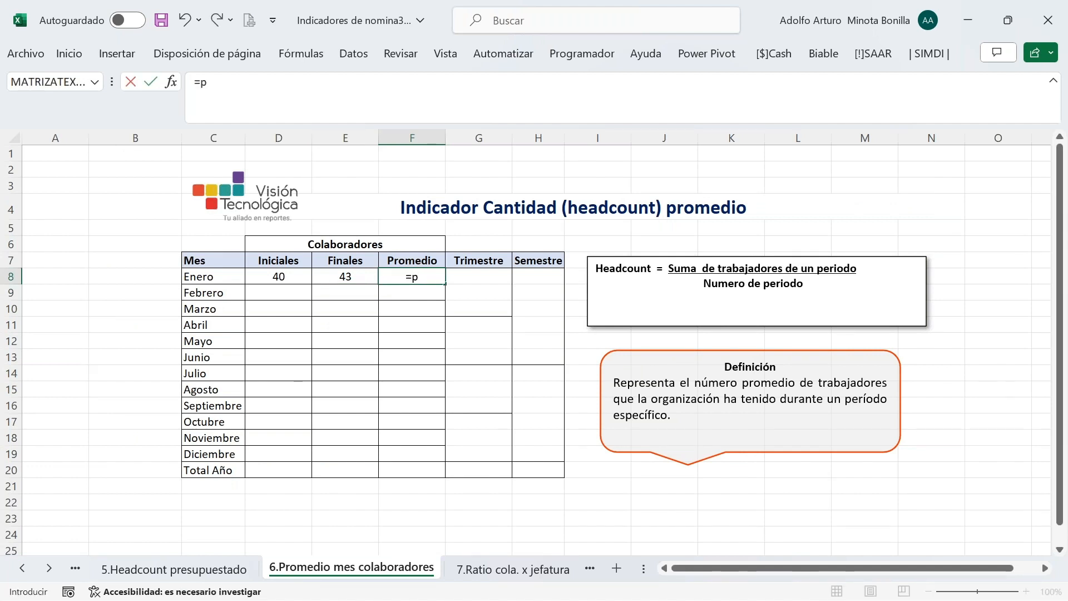
text(rome)
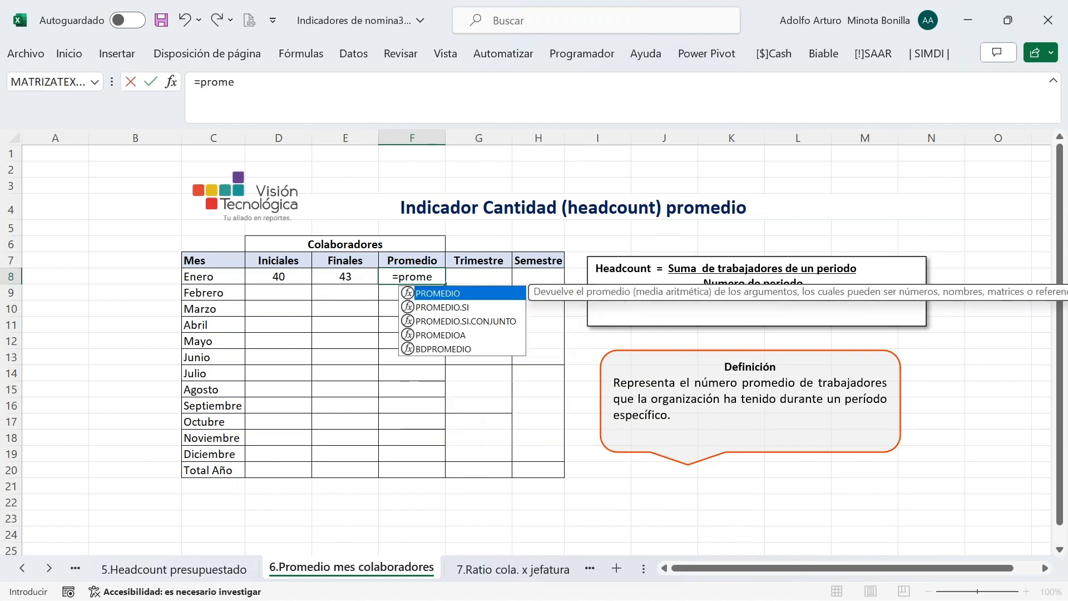
key(Tab)
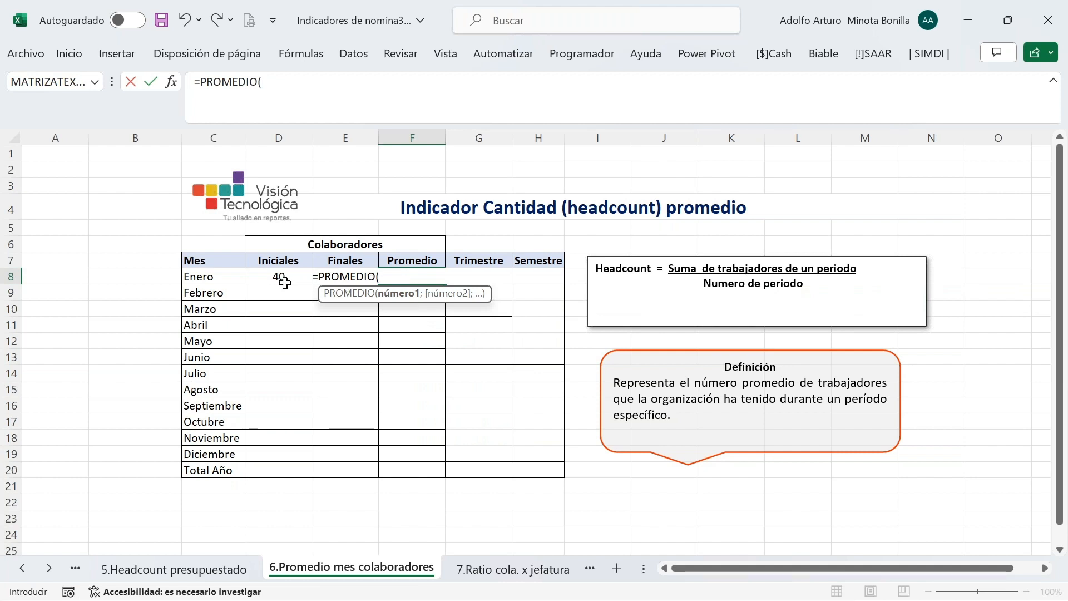
click(280, 280)
text(;)
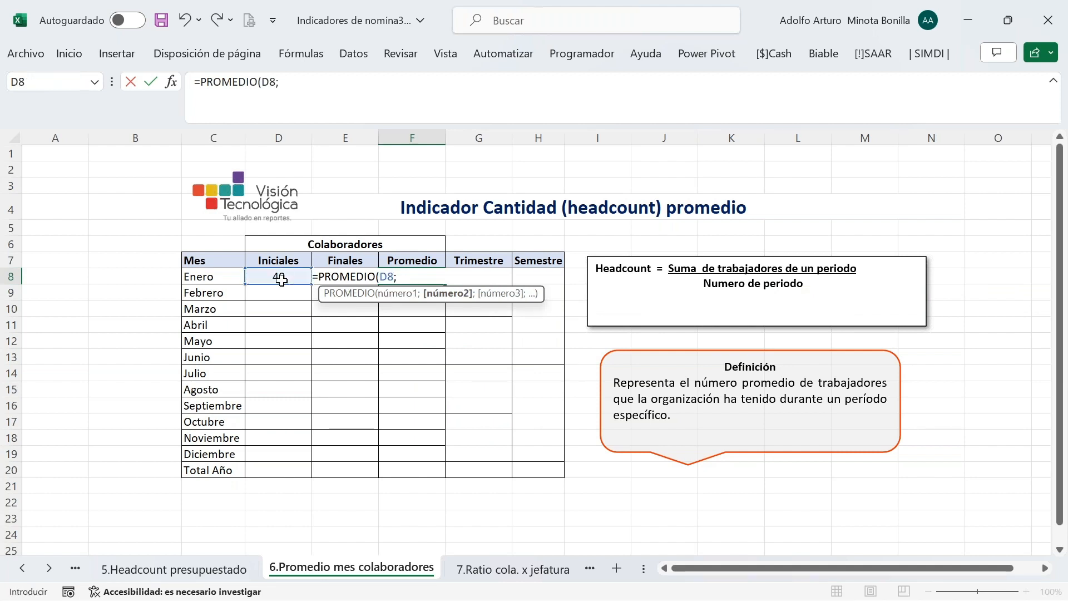
click(299, 293)
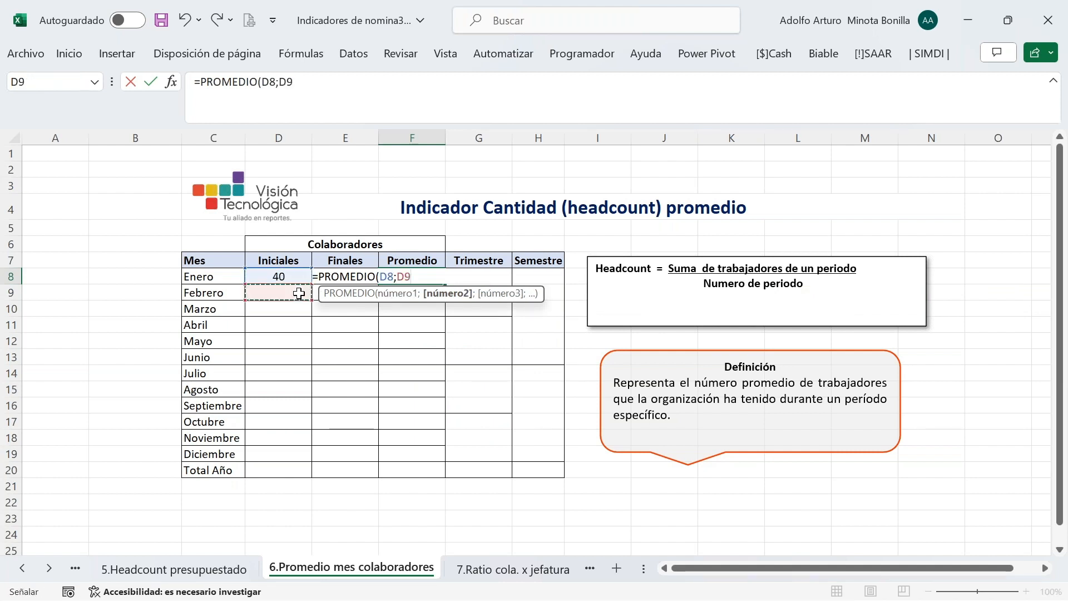
key(Up)
key(Right)
key(Return)
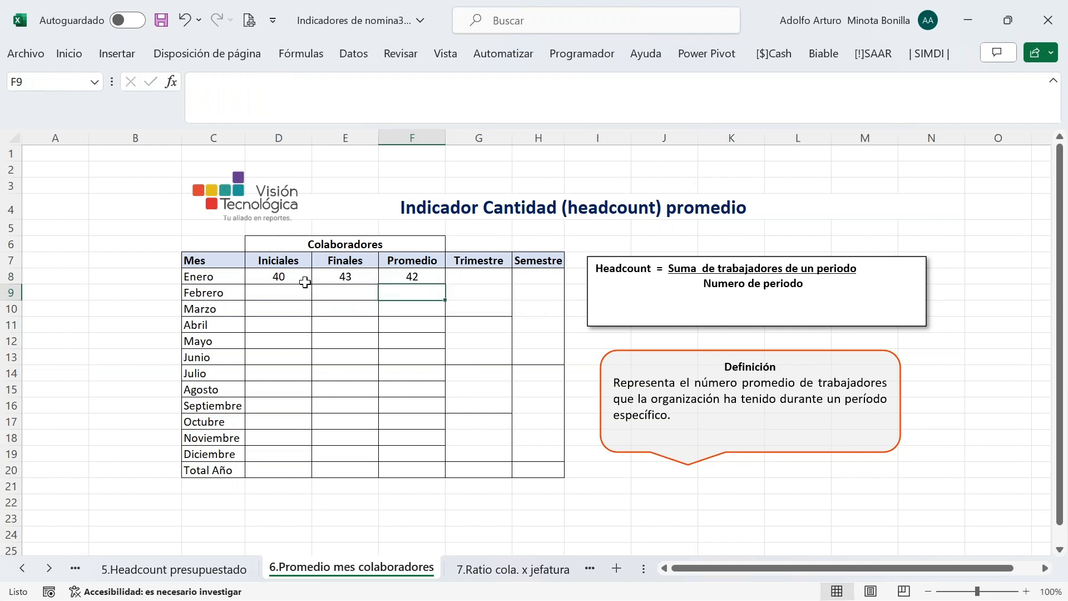
drag(288, 275, 385, 274)
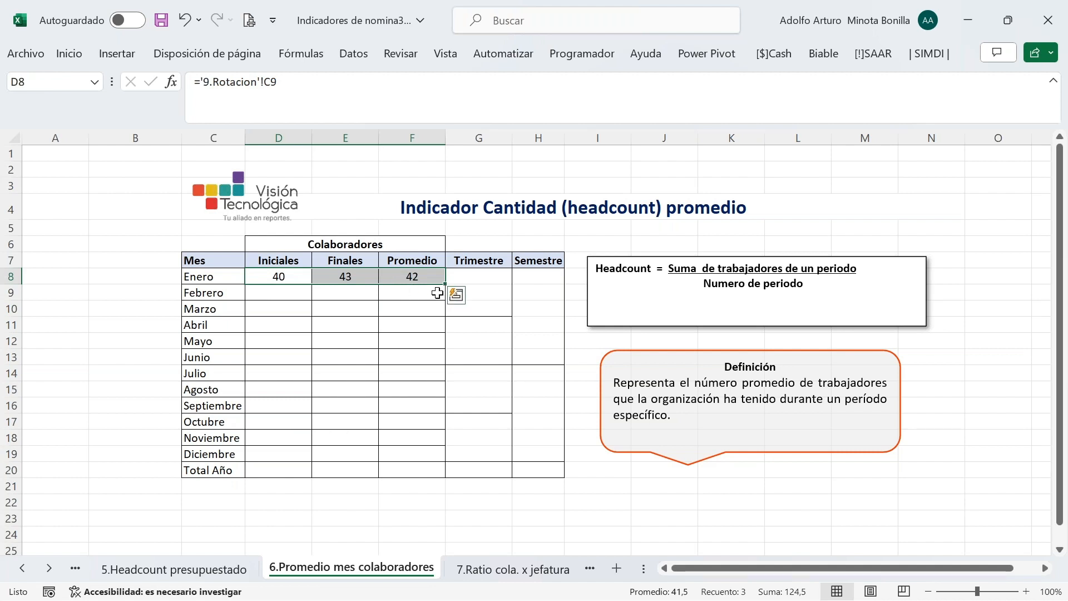
double_click(445, 286)
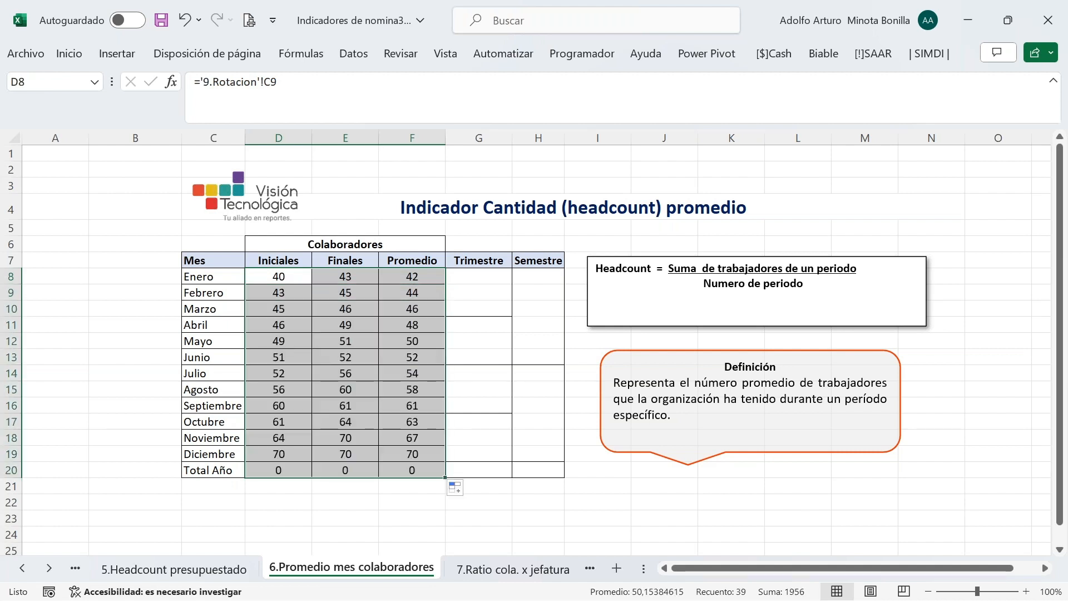
click(485, 315)
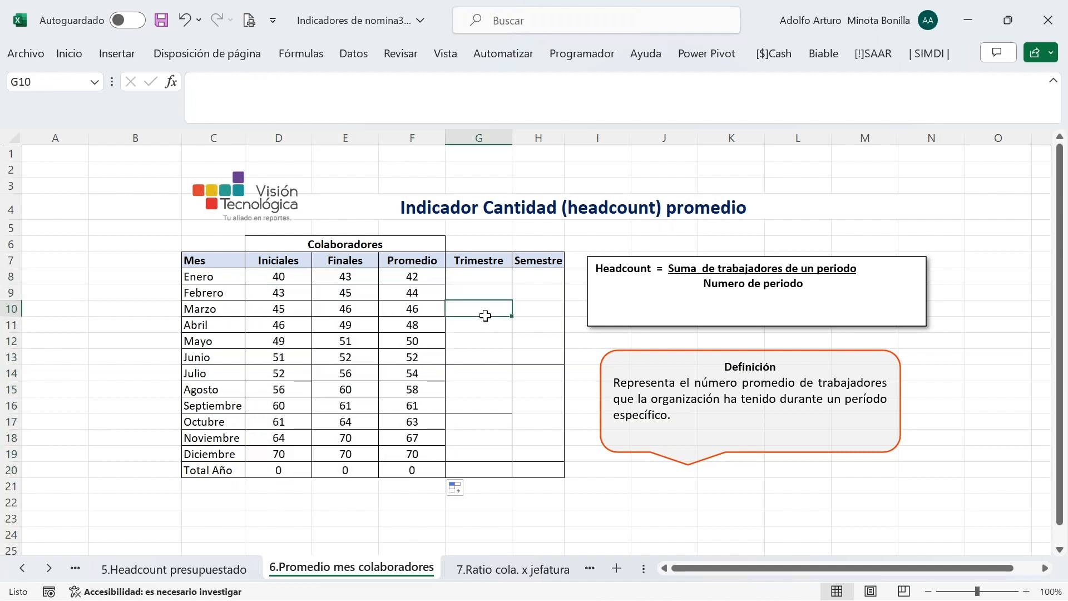
Enter the first-quarter average =PROMEDIO(F8;F9;F10) in G10
text(Prom)
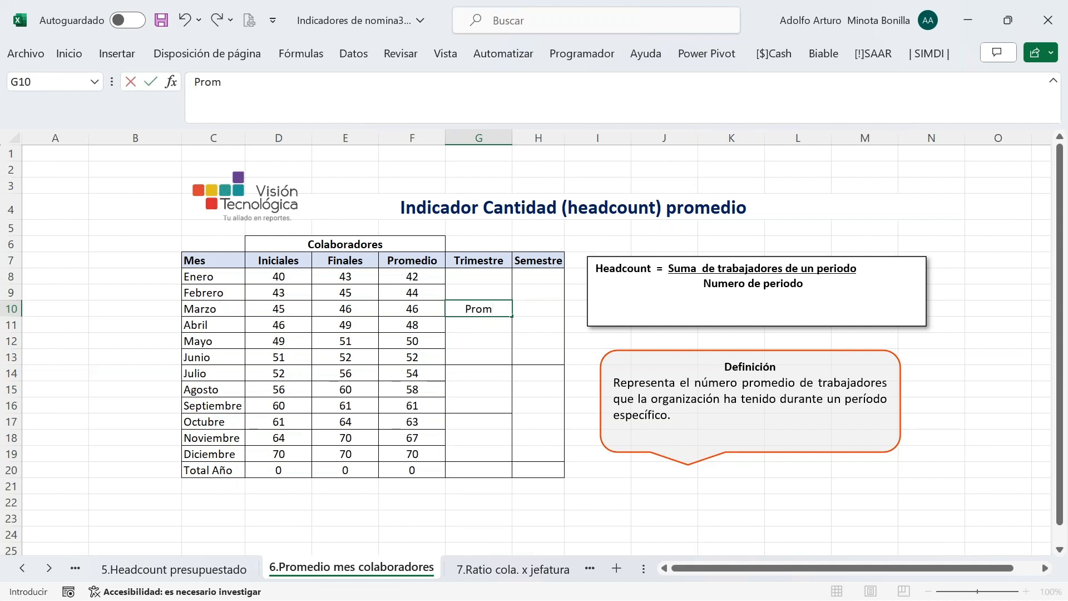
text(e)
key(Escape)
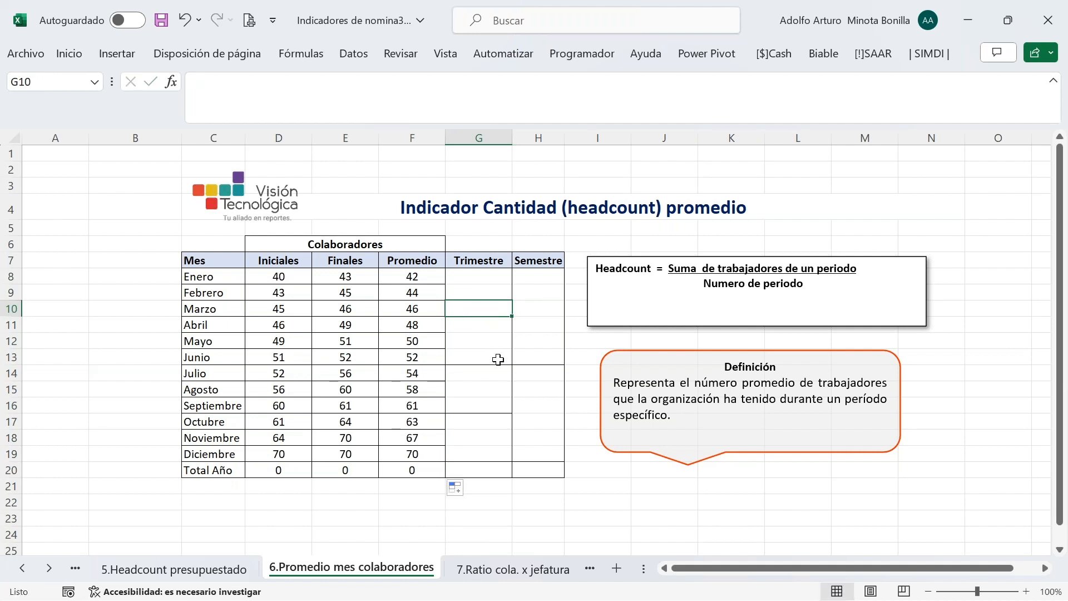
text(=prom)
key(BackSpace)
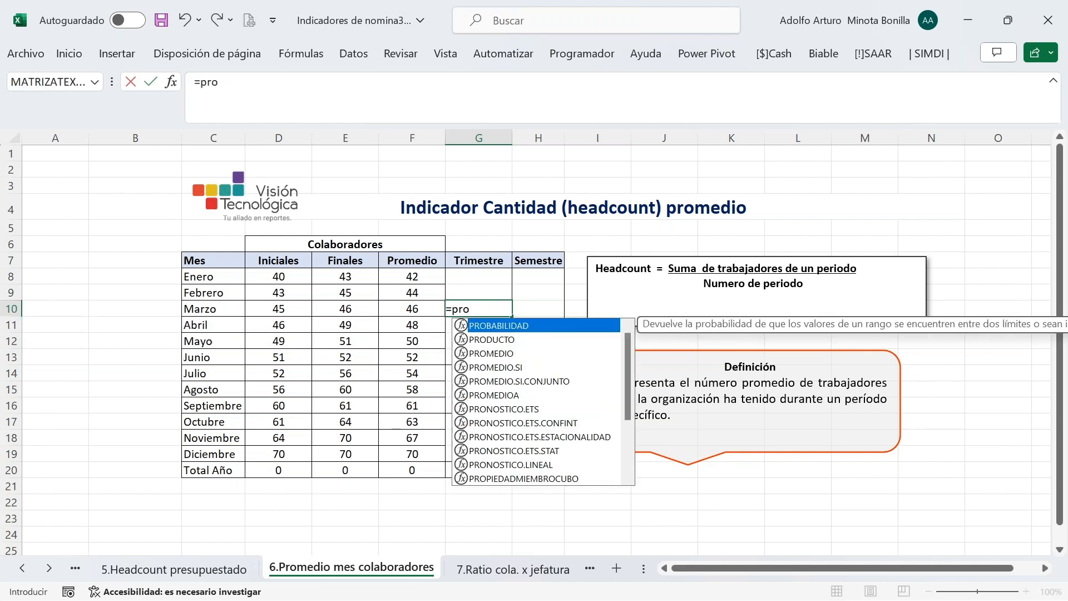
text(medi)
key(Tab)
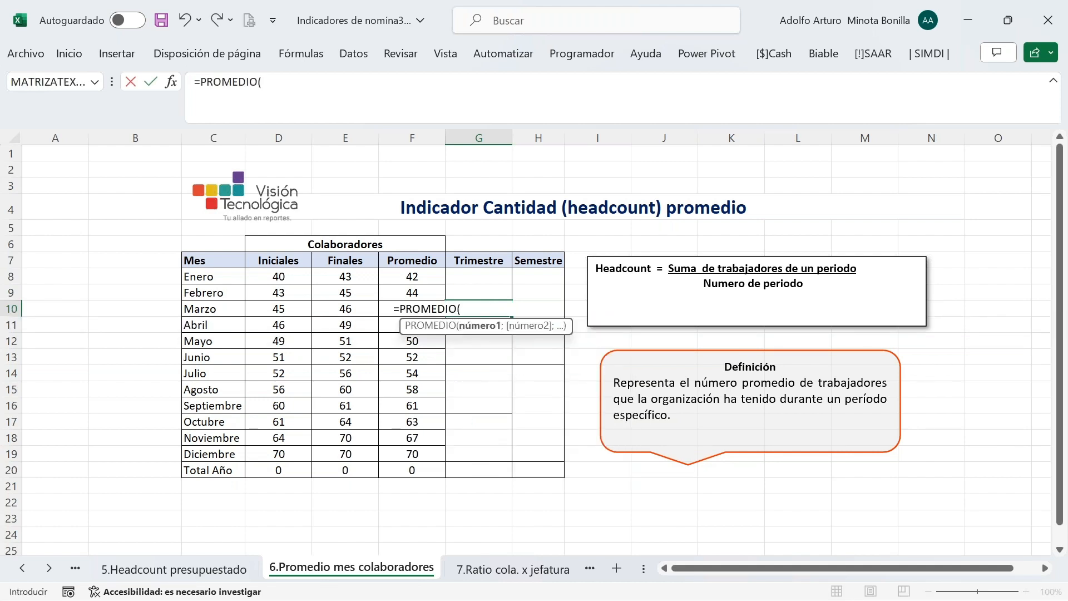
click(420, 277)
text(;)
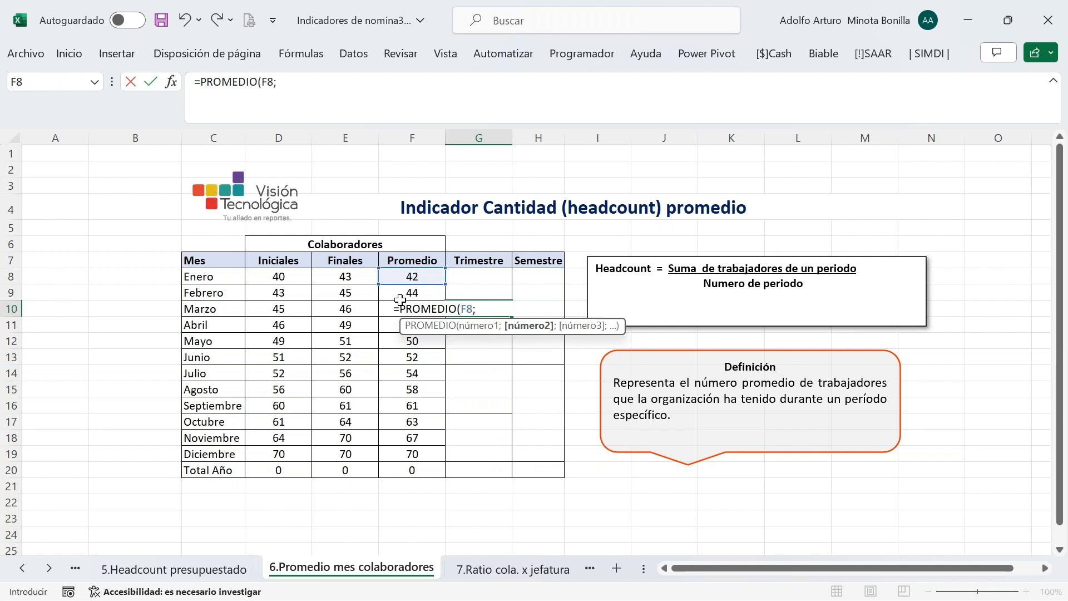
click(402, 295)
text(;)
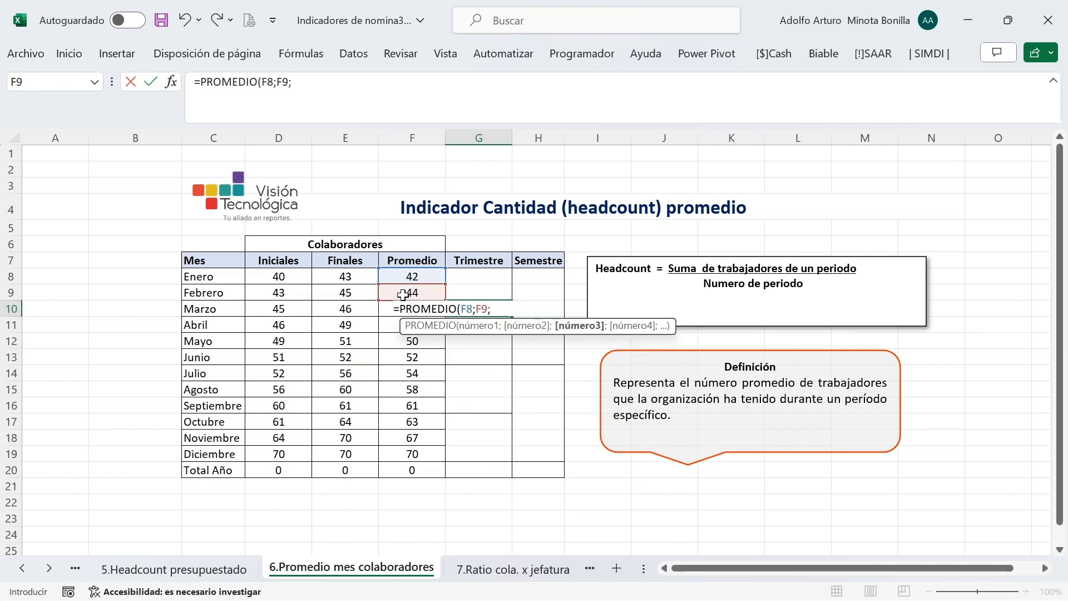
click(390, 327)
key(Up)
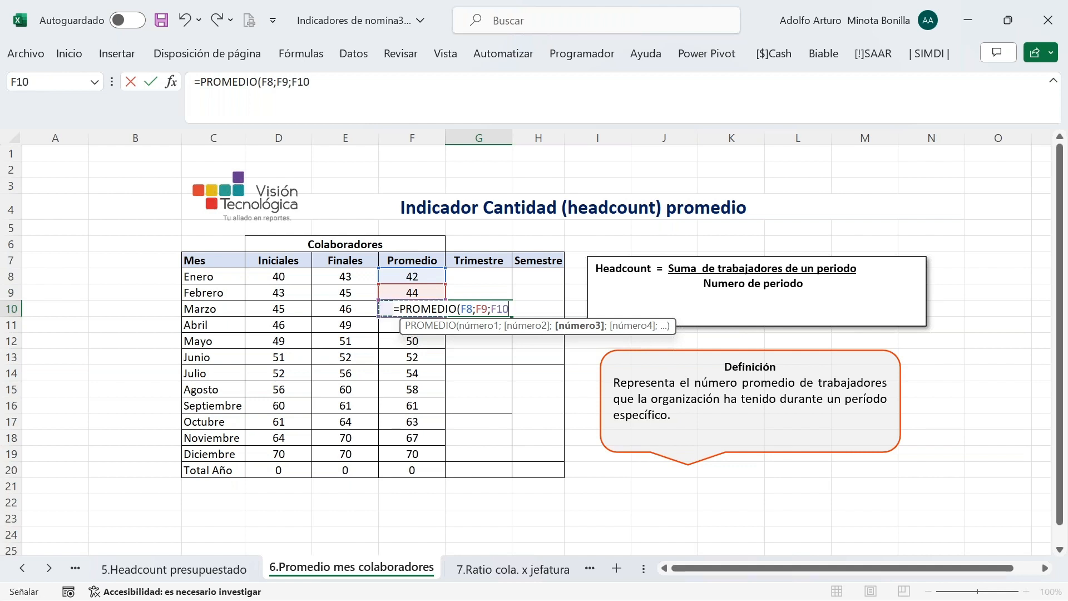
text())
key(Return)
Copy the G10 quarter formula into G13, G16 and G19
click(495, 311)
key(ctrl+c)
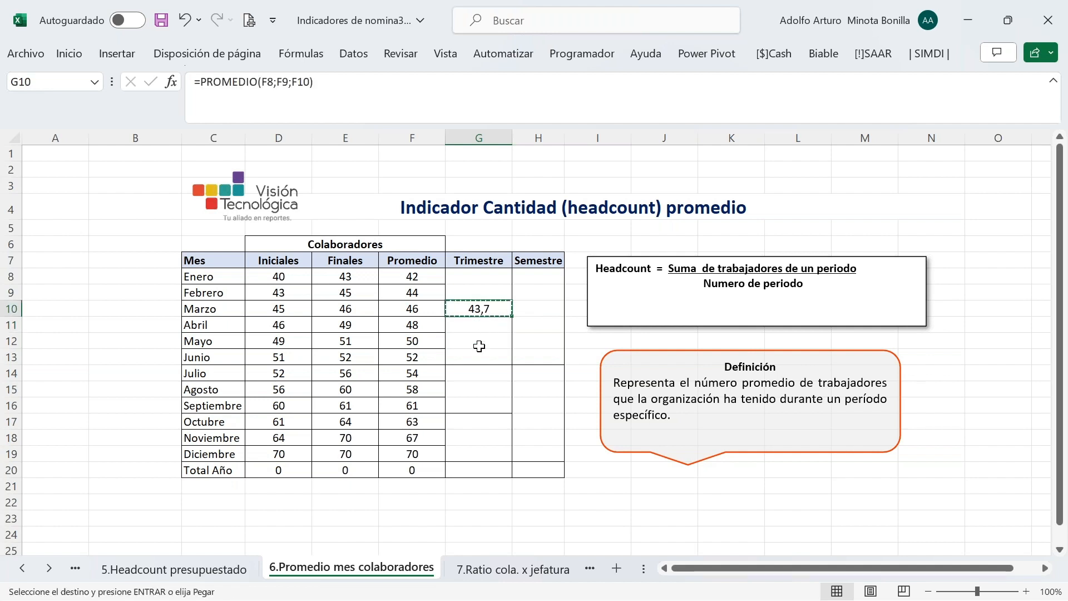
click(476, 356)
key(ctrl+v)
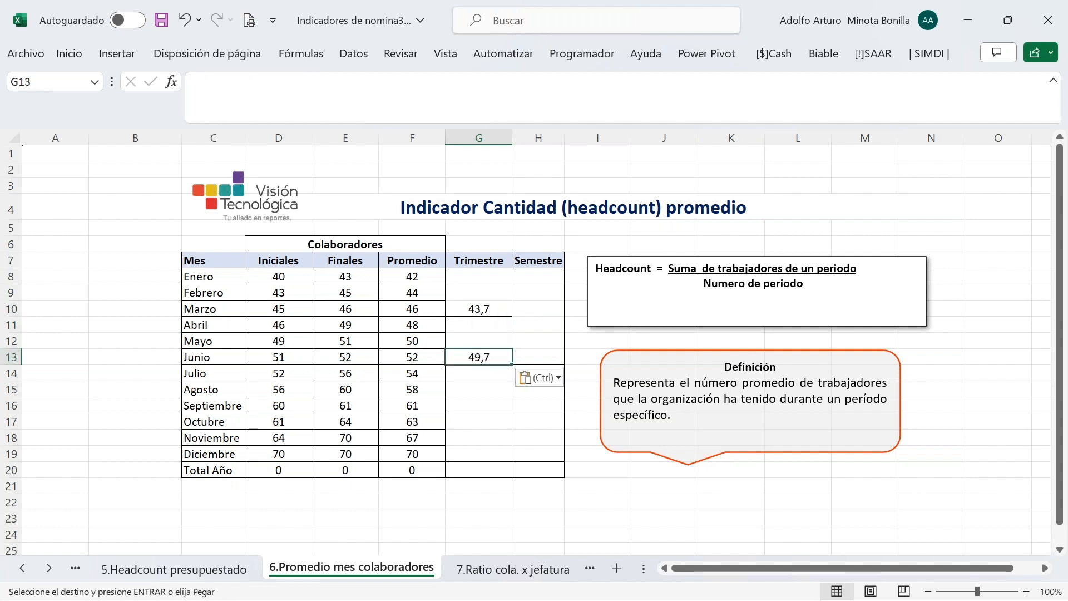
key(ctrl+c)
click(471, 408)
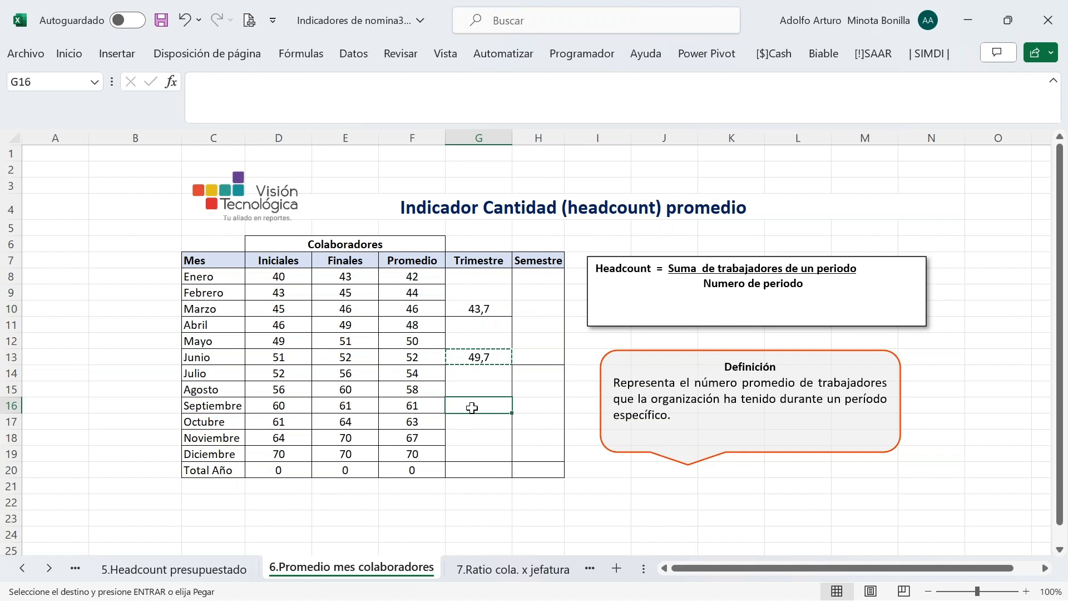
key(ctrl+v)
click(476, 449)
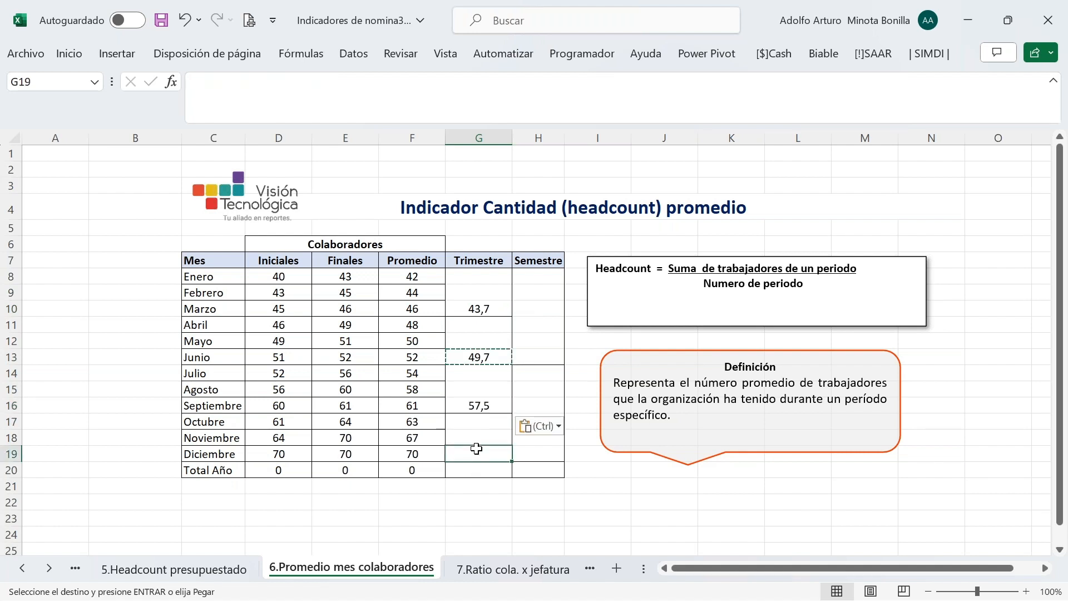
key(ctrl+v)
key(Escape)
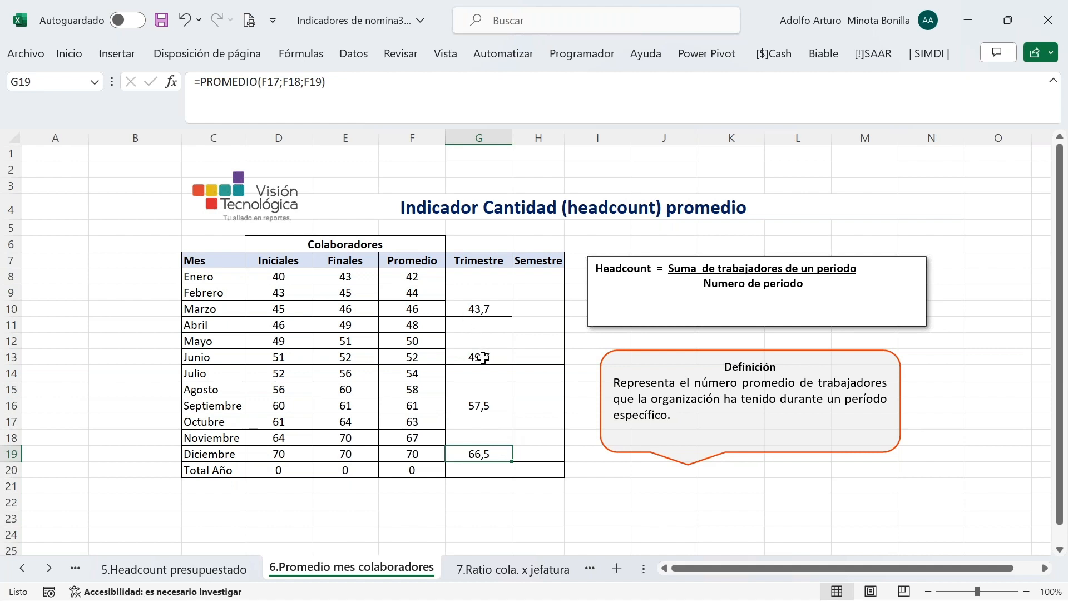
Enter the first-semester average of F8 through F13 in H13 with PROMEDIO
click(525, 356)
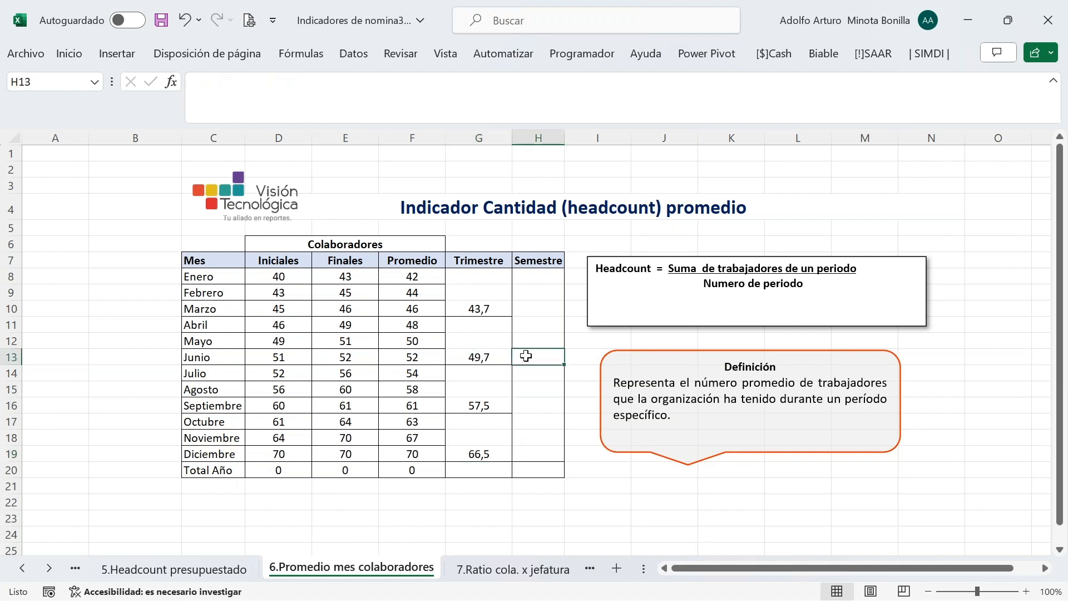
text(=)
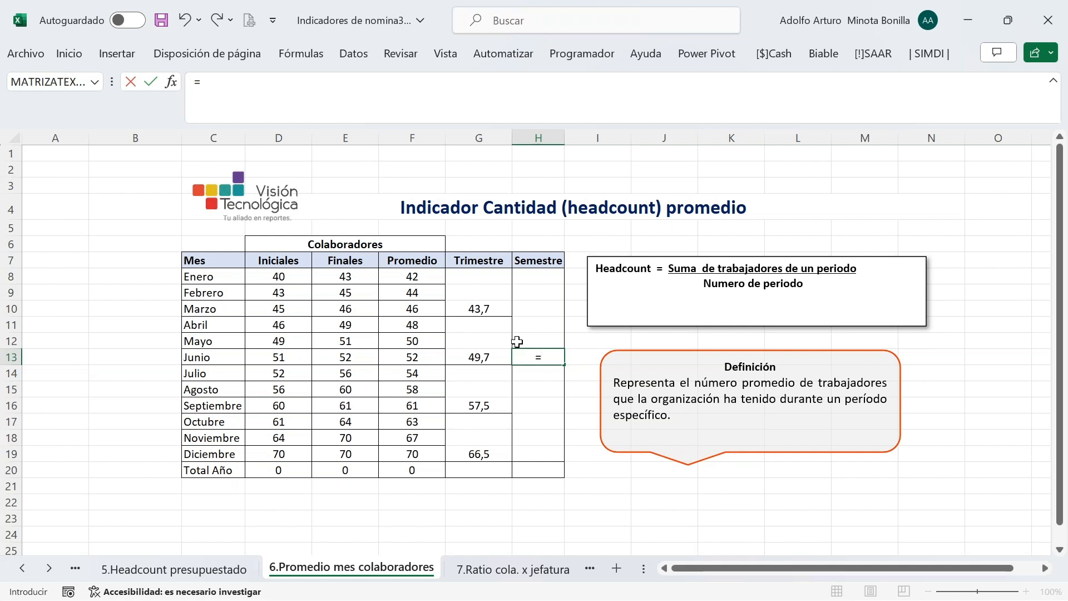
text(prom)
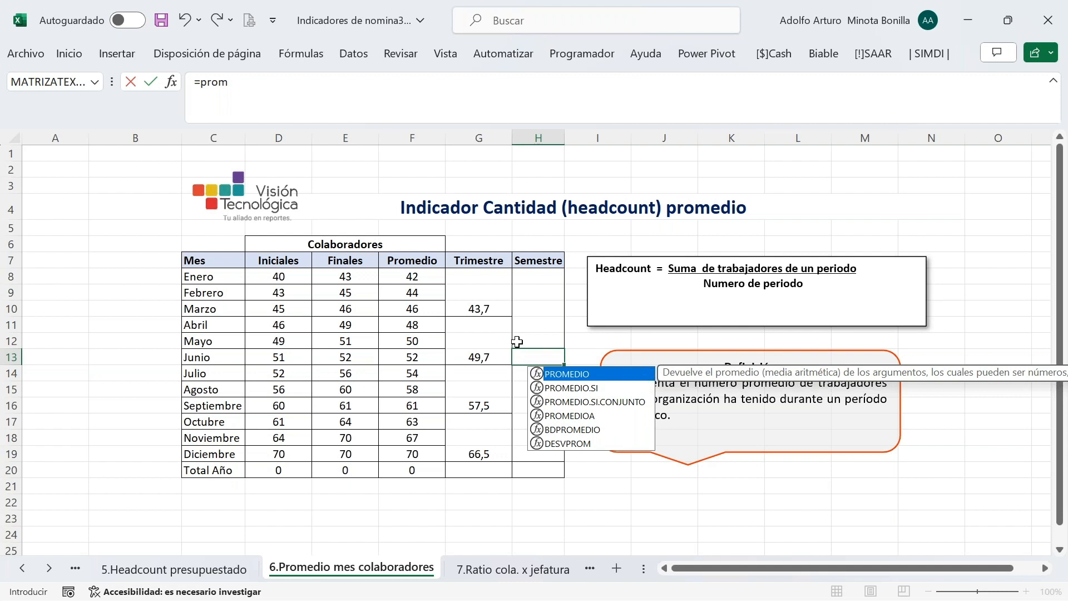
key(Tab)
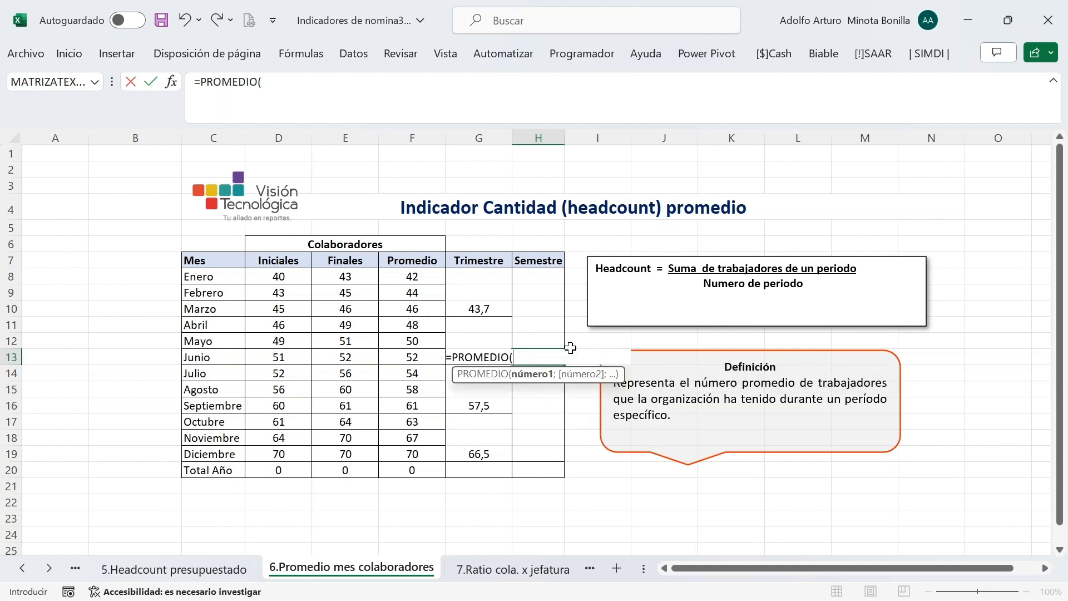
click(417, 277)
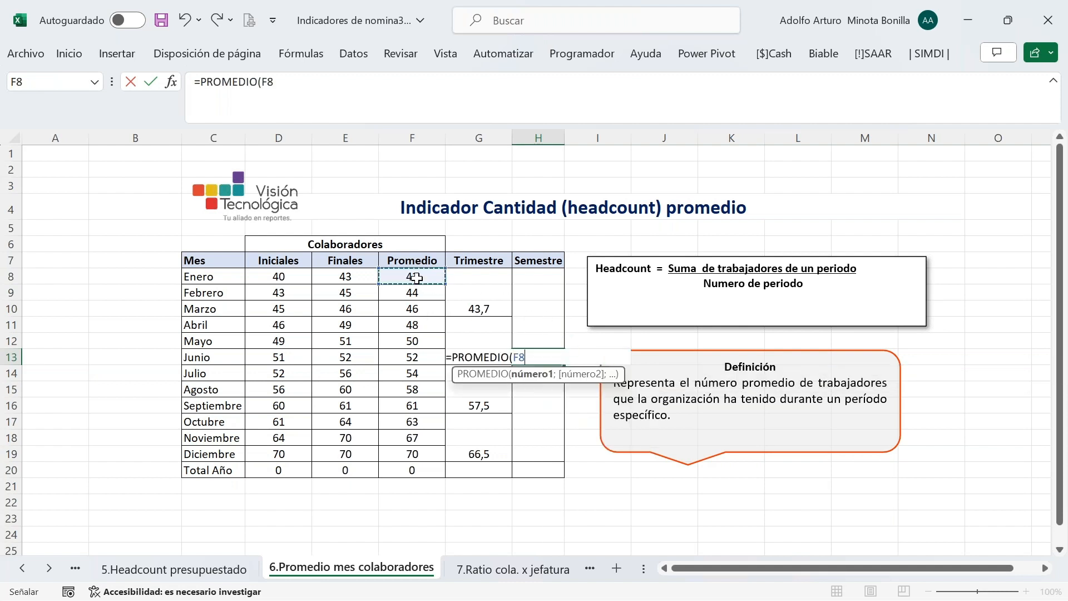
text(;)
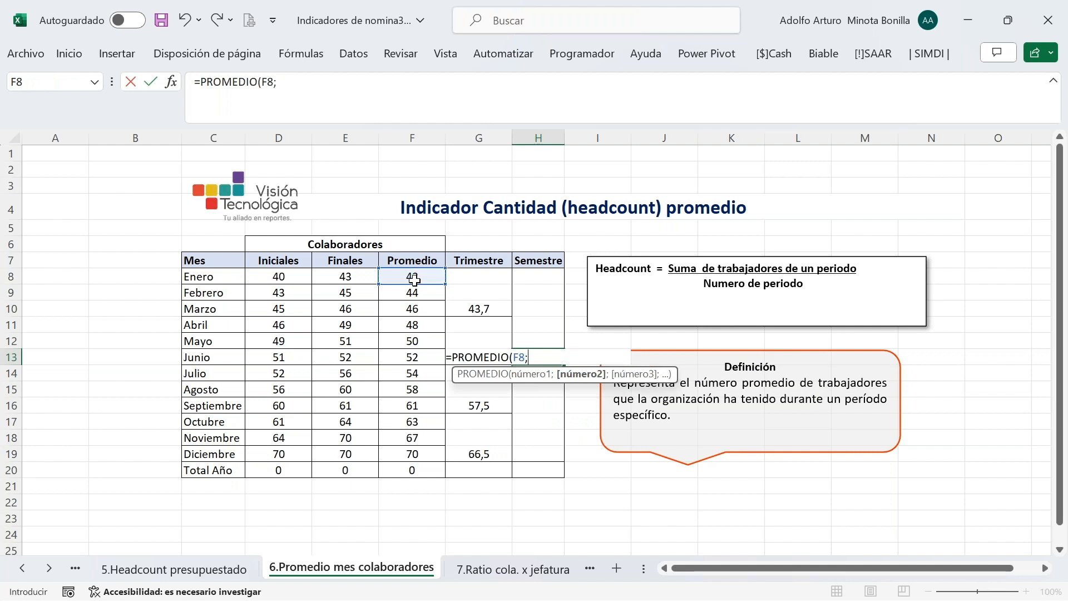
click(416, 292)
text(;)
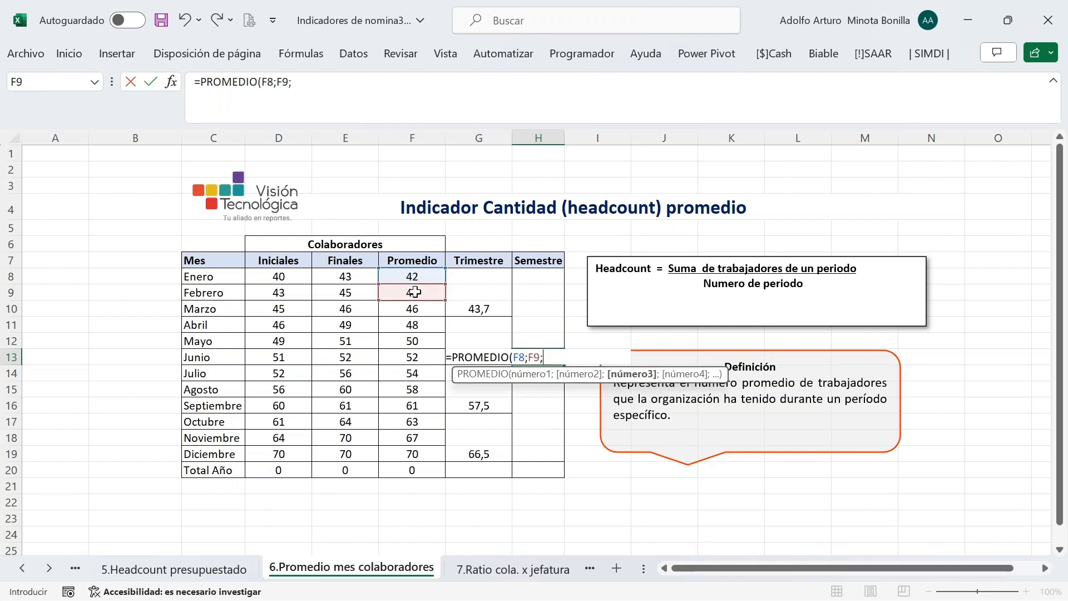
click(410, 310)
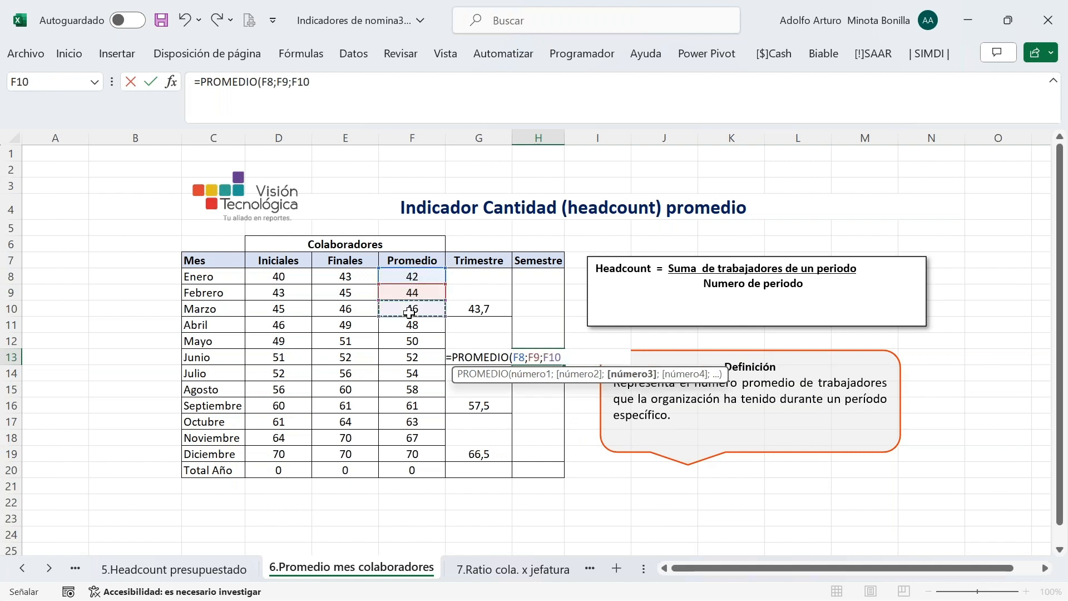
text(;)
click(410, 326)
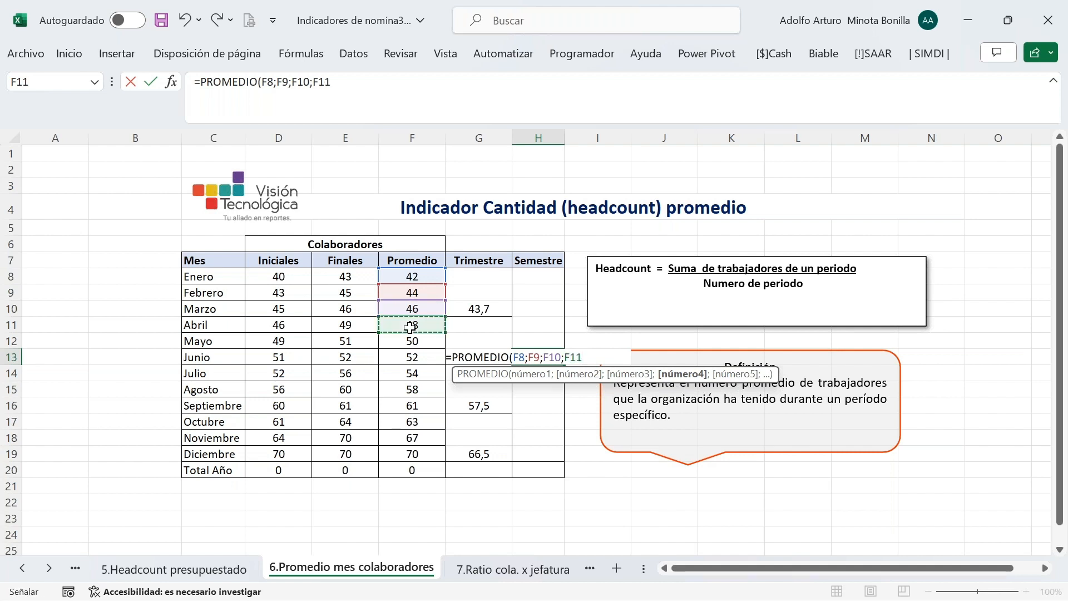
text(;)
click(412, 341)
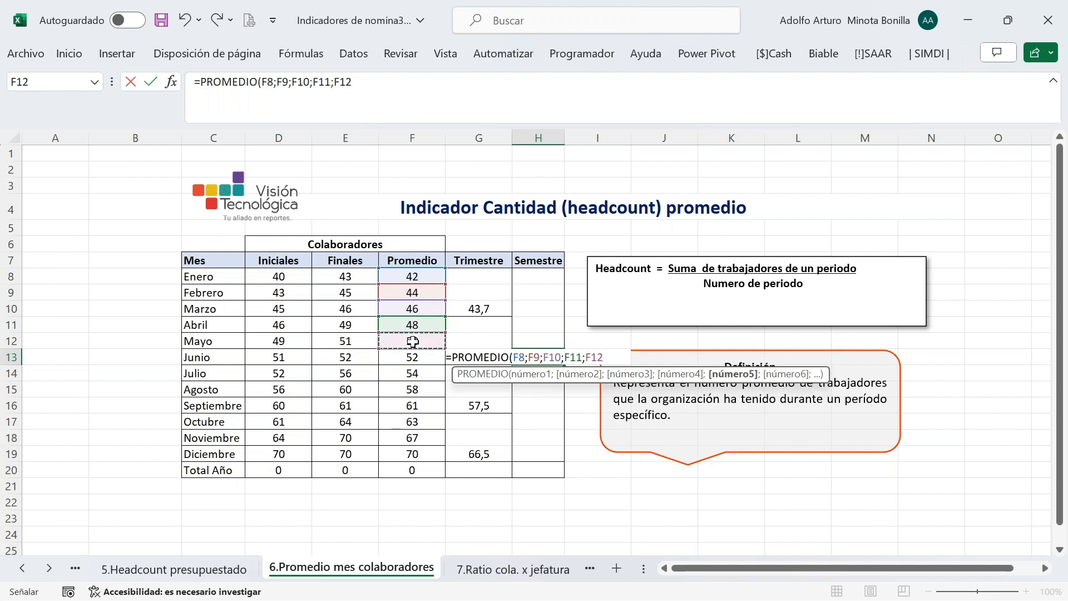
text(;)
click(419, 357)
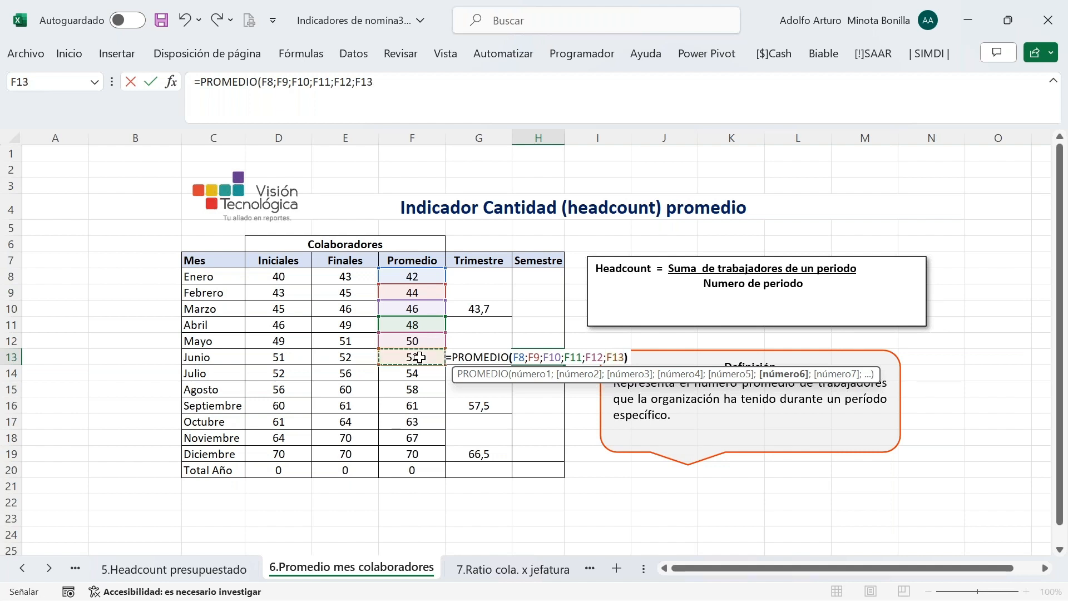
key(Return)
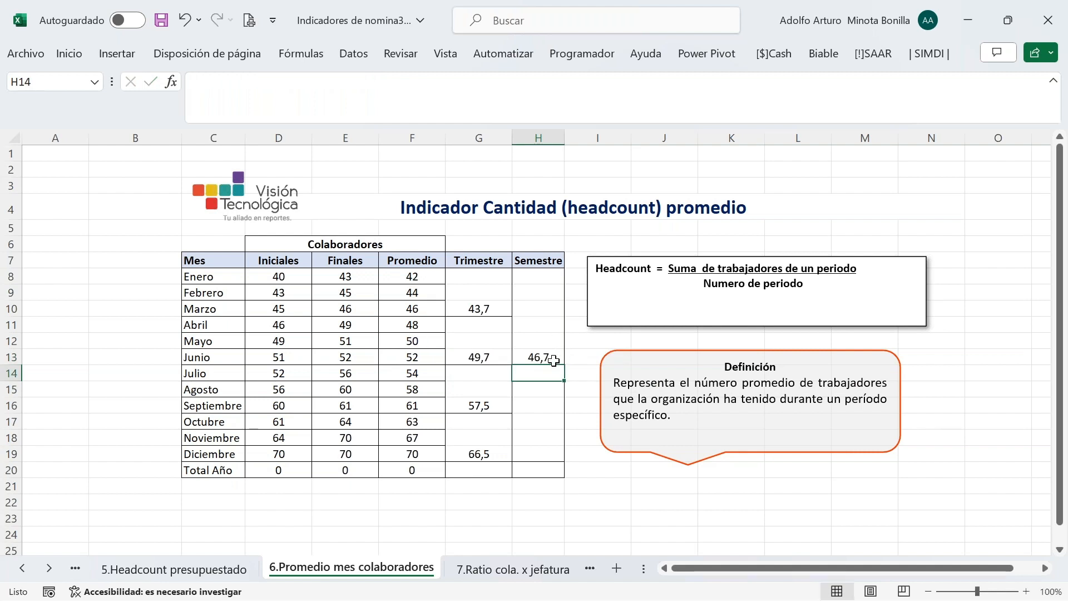
Copy the H13 semester formula into H20 for the second semester (53,0)
click(554, 361)
key(ctrl+c)
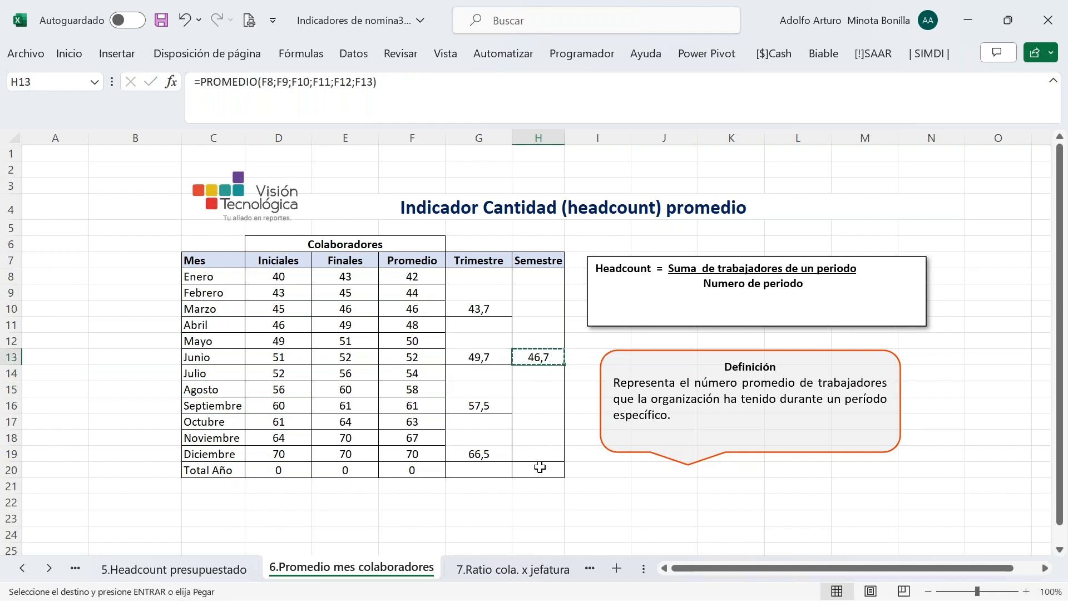
click(541, 467)
key(ctrl+v)
key(Escape)
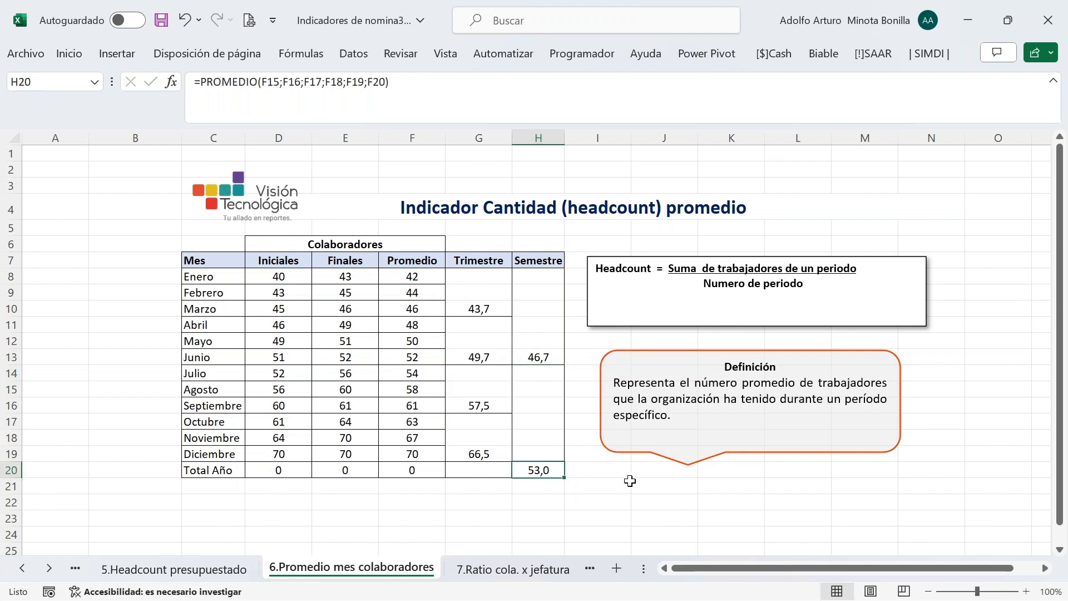
click(626, 483)
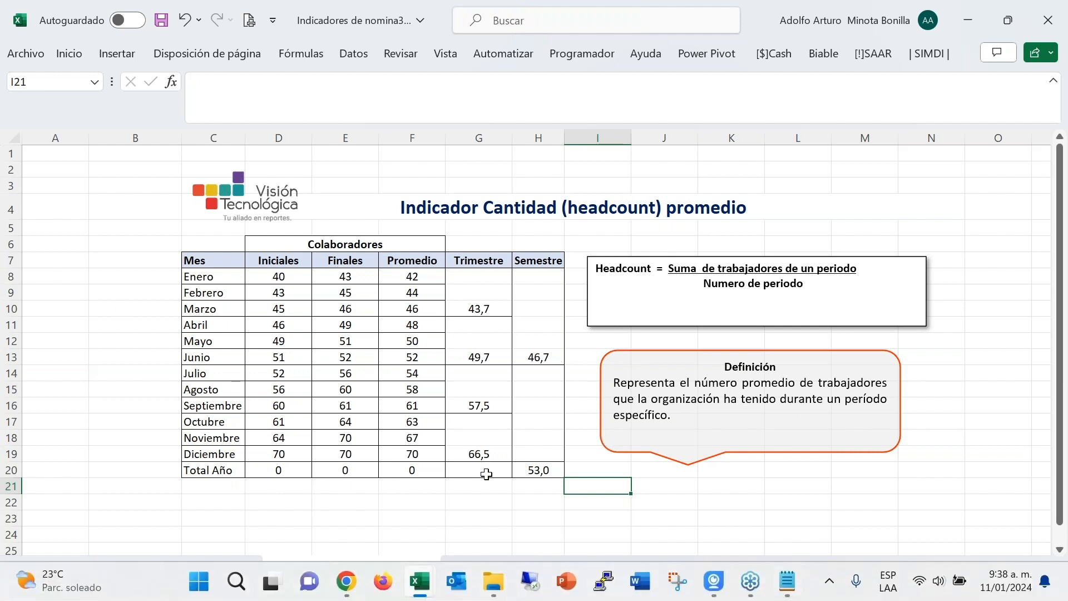
On the 7.Ratio cola. x jefatura sheet, link D8 to January's headcount on 9.Rotacion
click(53, 568)
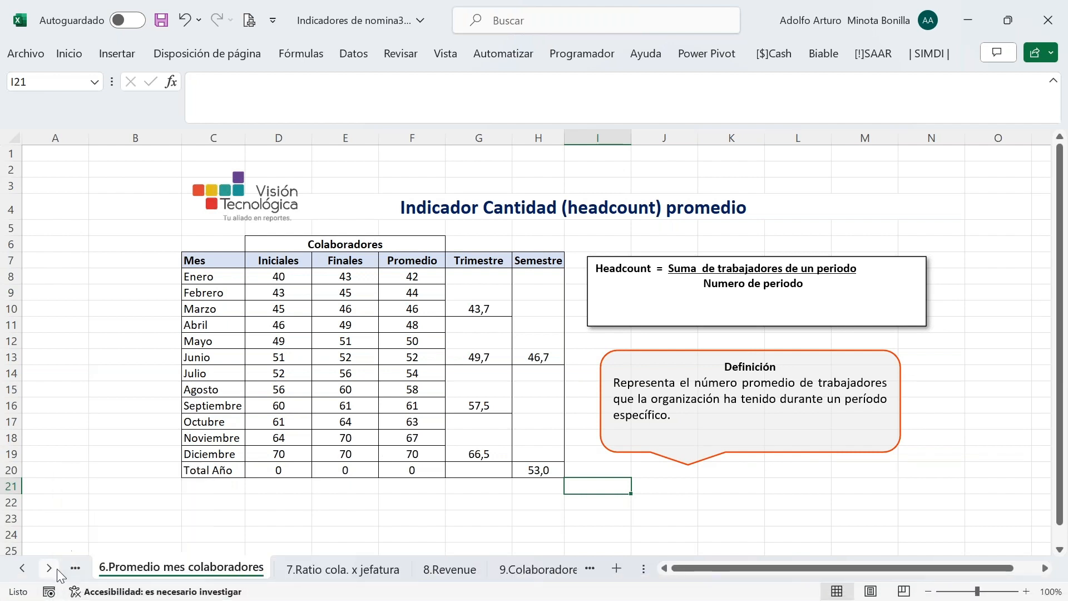
click(345, 568)
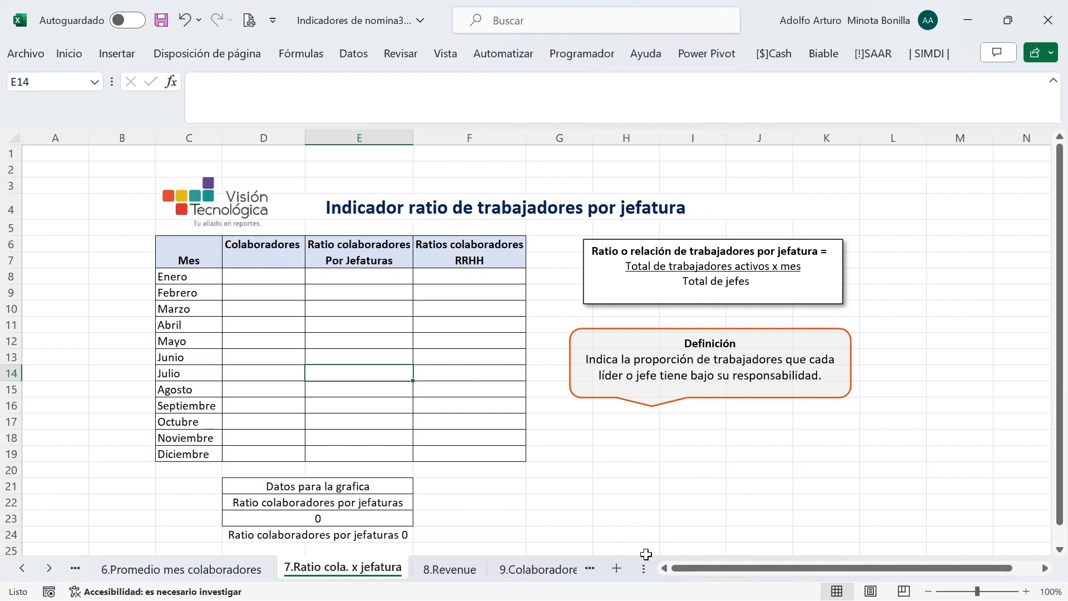
mouse_move(960, 599)
click(247, 274)
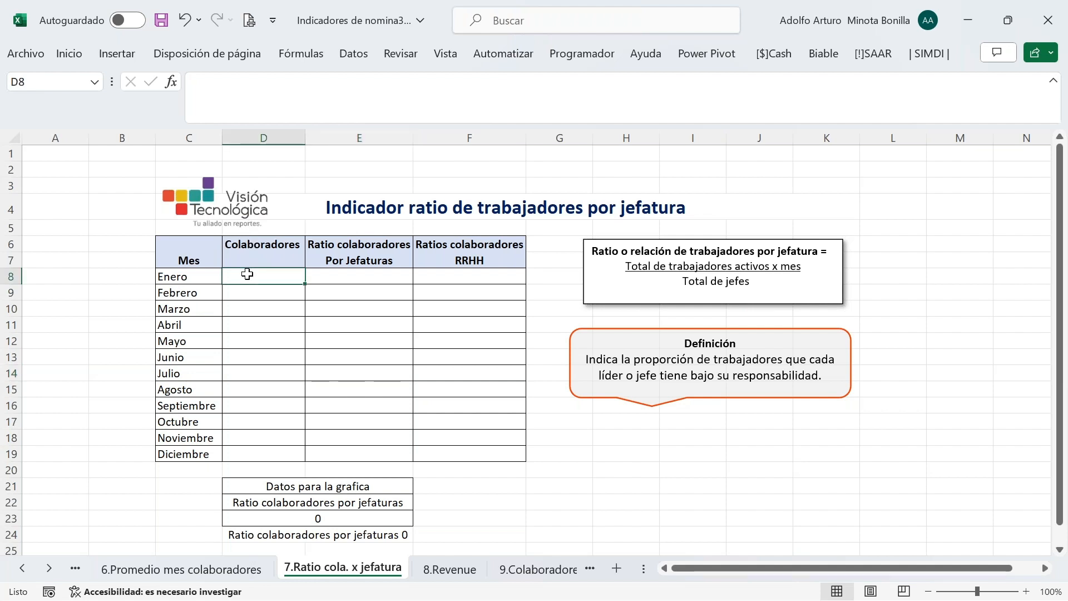
text(=)
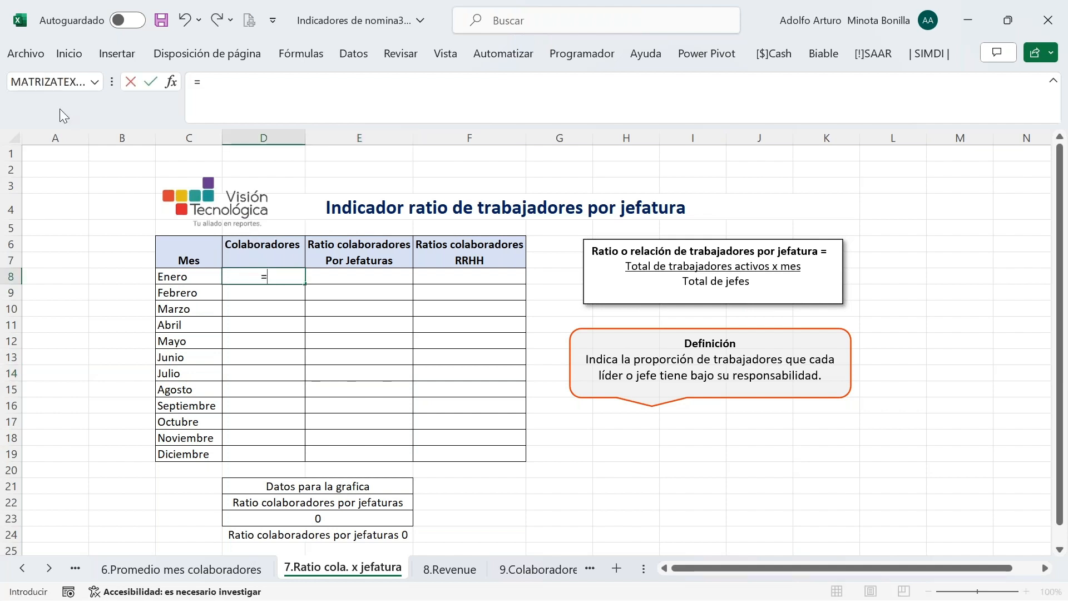
click(28, 568)
click(27, 569)
click(27, 569)
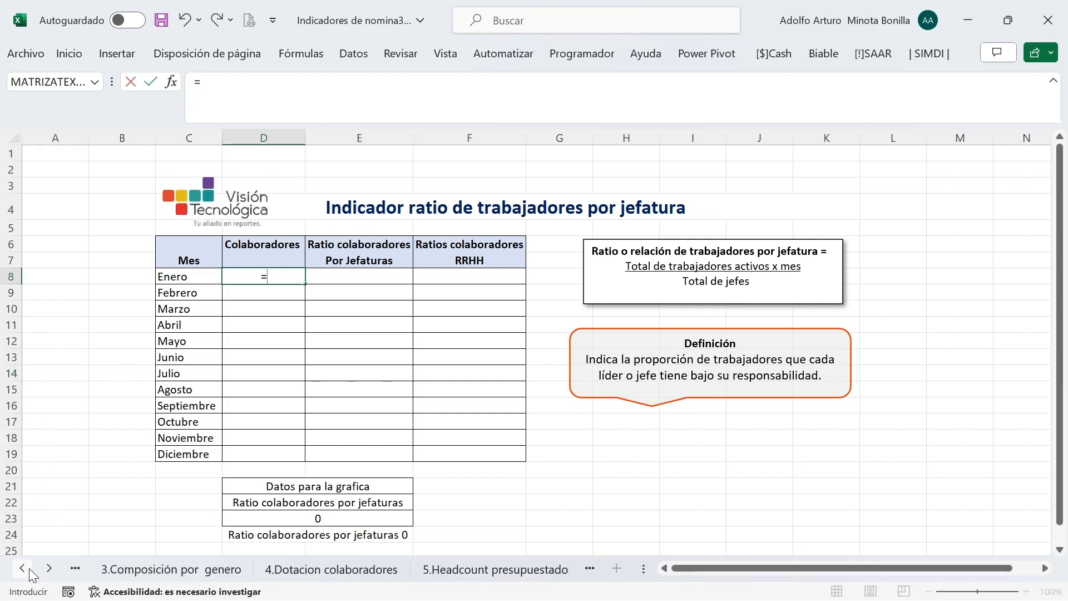
click(22, 569)
click(22, 568)
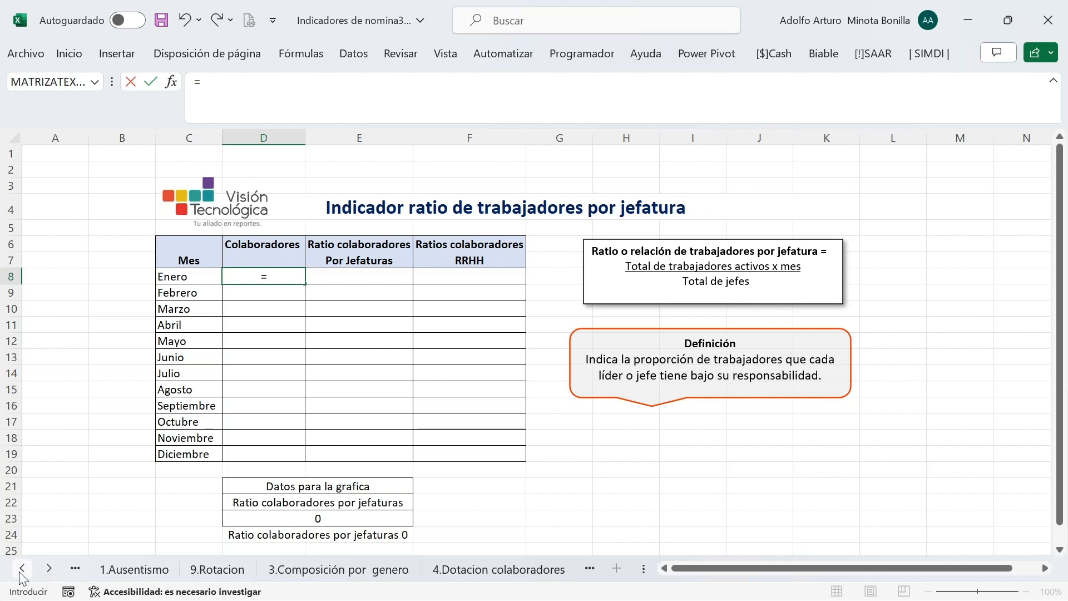
click(218, 570)
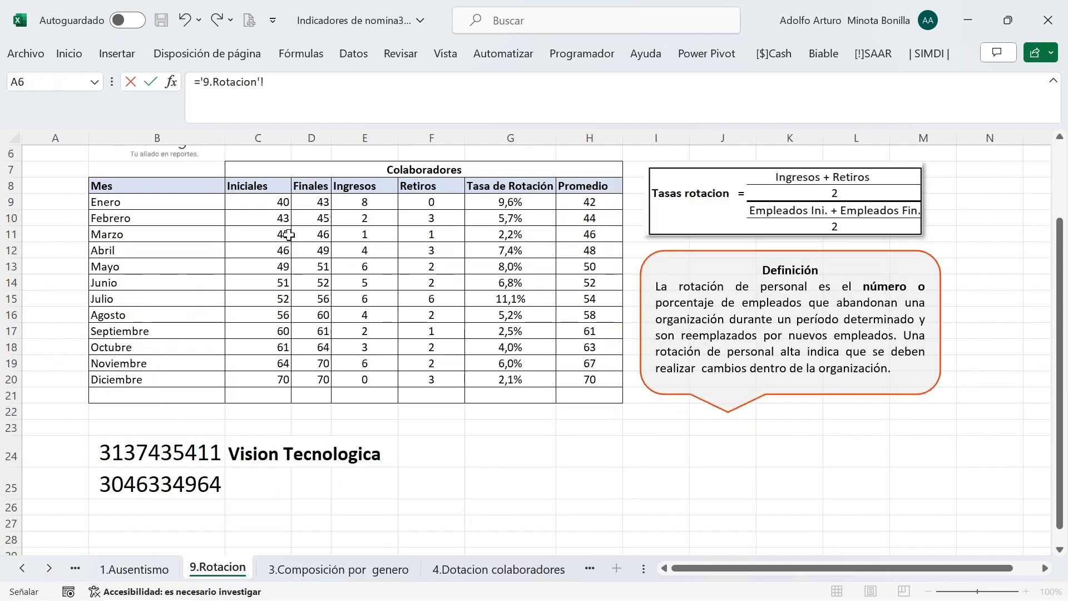
click(316, 197)
key(Return)
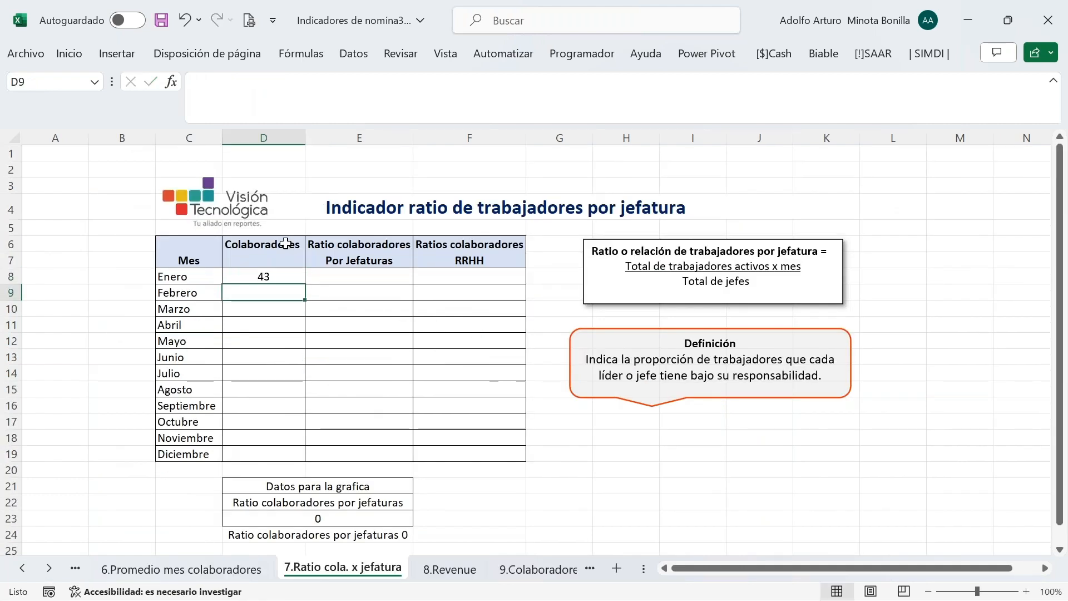
click(262, 275)
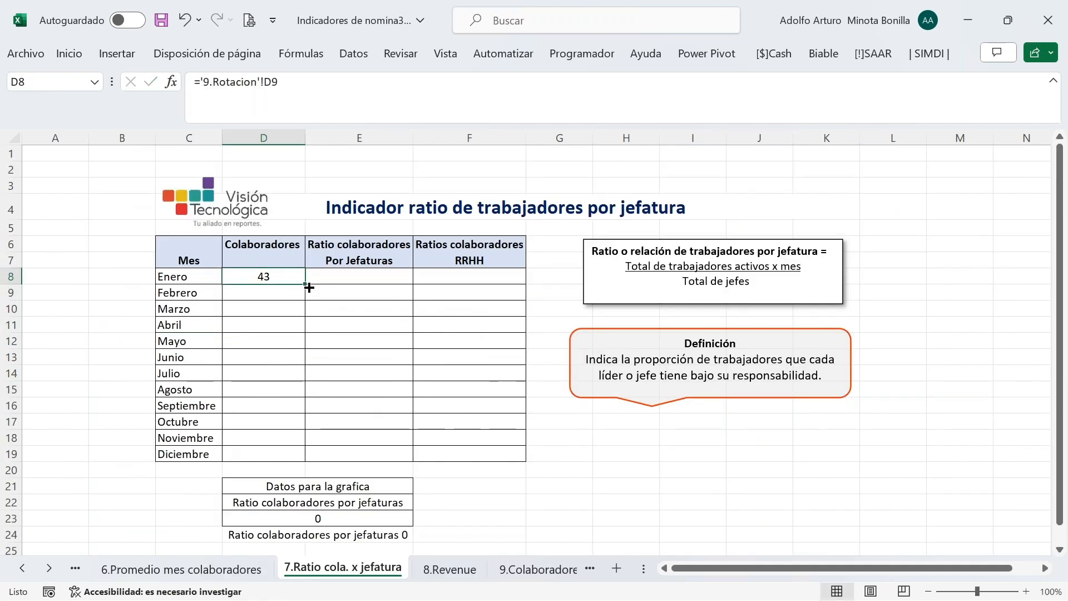
Enter the workers-per-manager ratio =D8/6 in E8
click(327, 278)
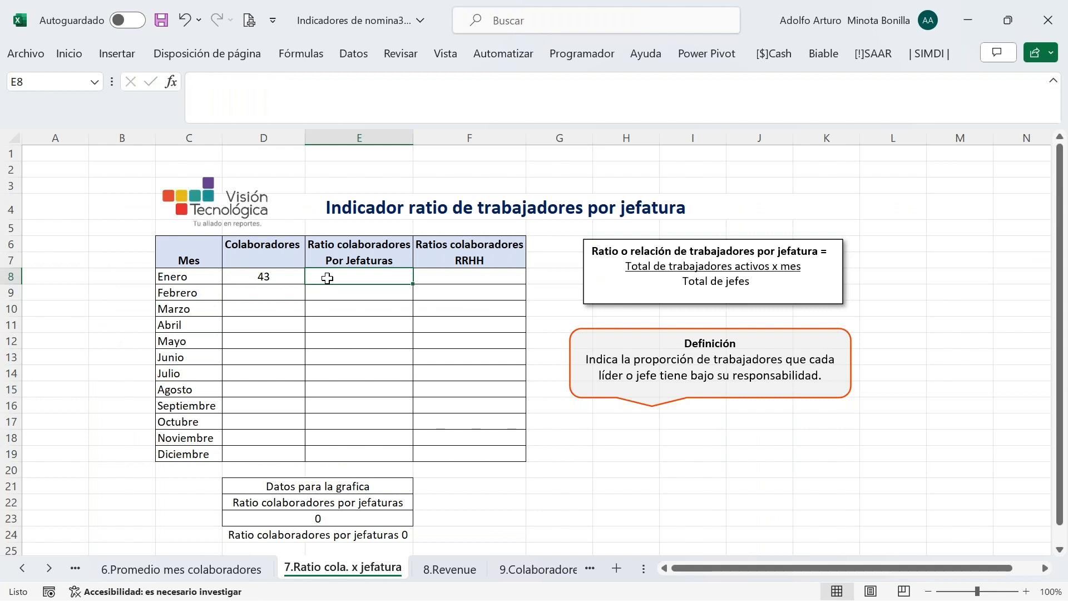
text(=)
click(265, 277)
text(/6)
key(Return)
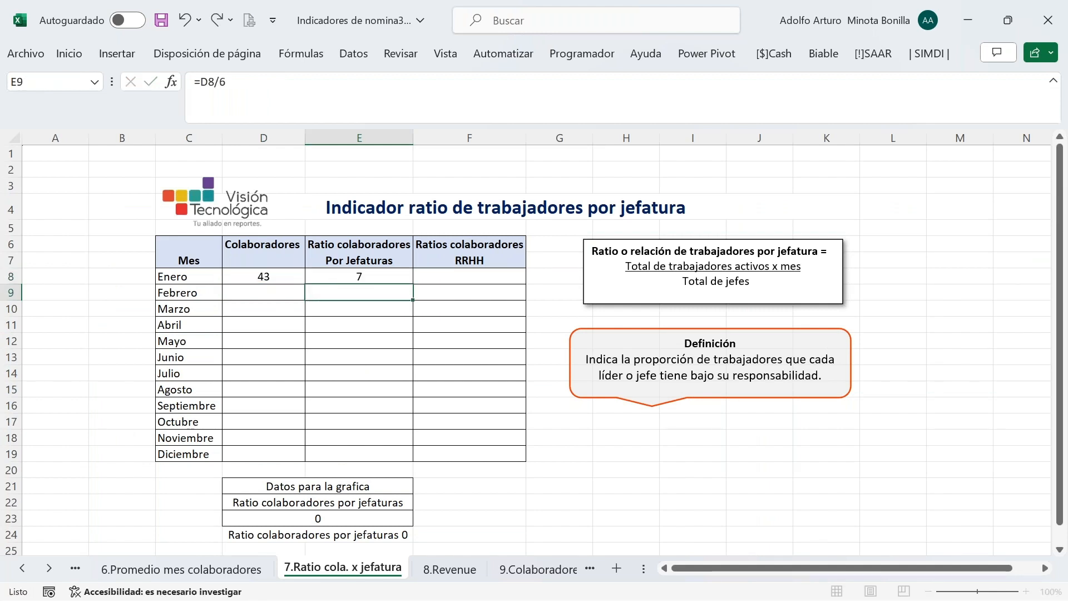
Enter the HR ratio =D8/3 in F8
click(445, 276)
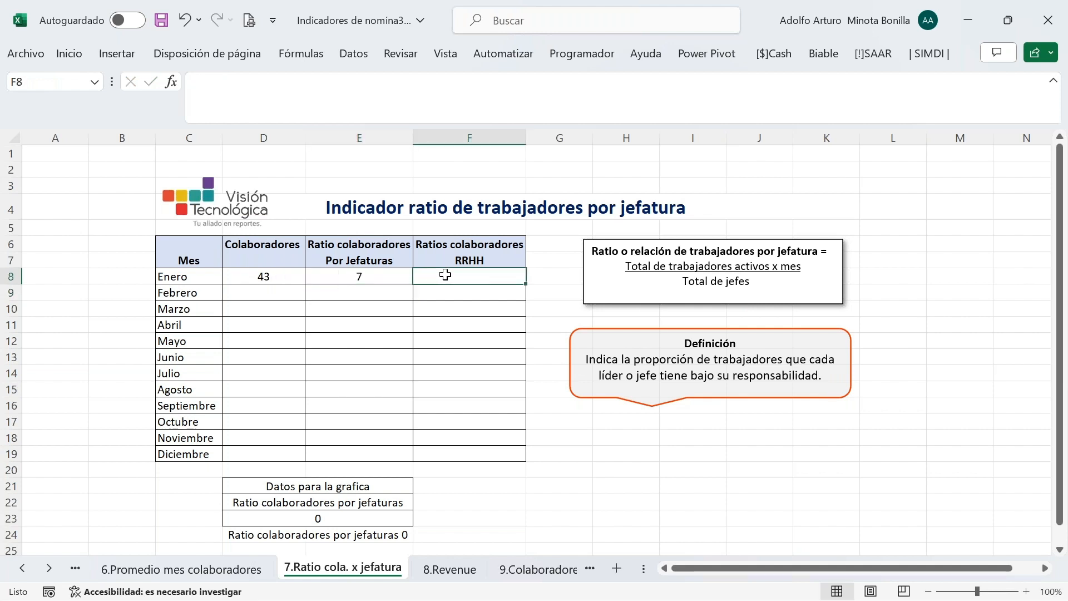
text(=)
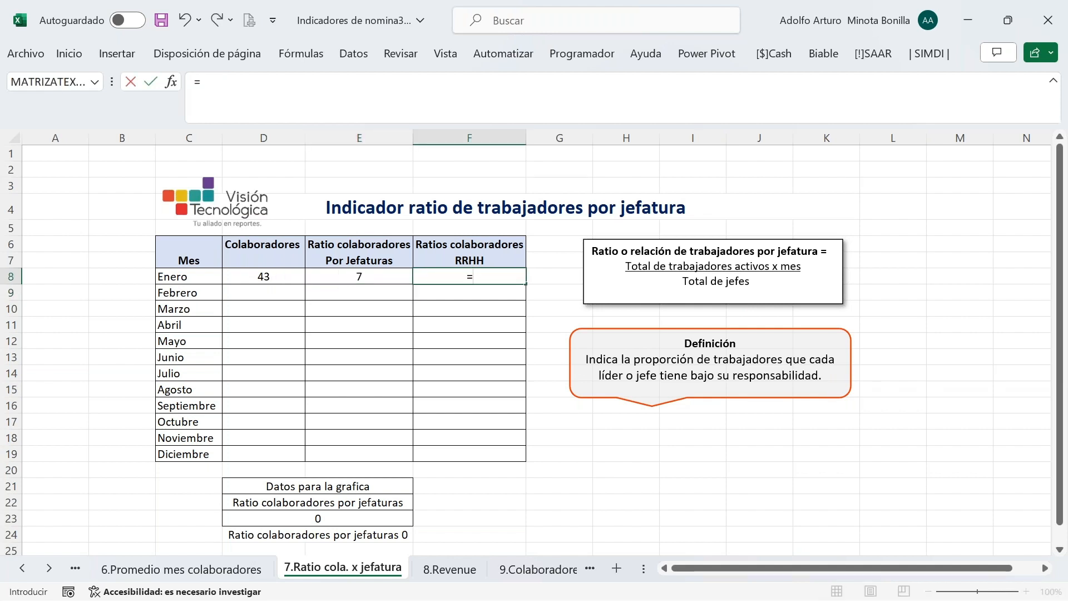
click(286, 280)
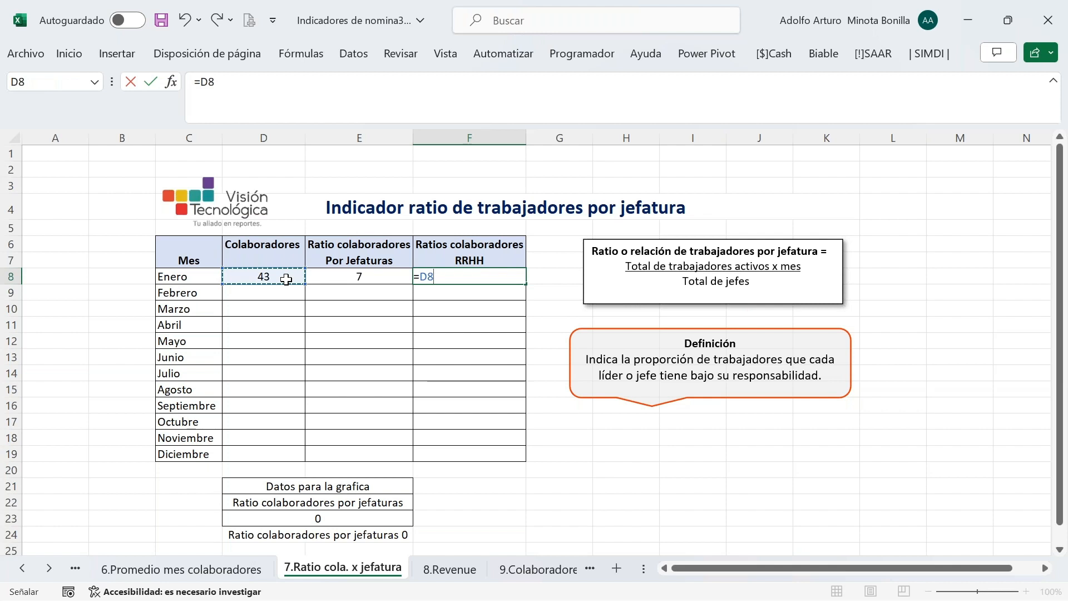
text(/)
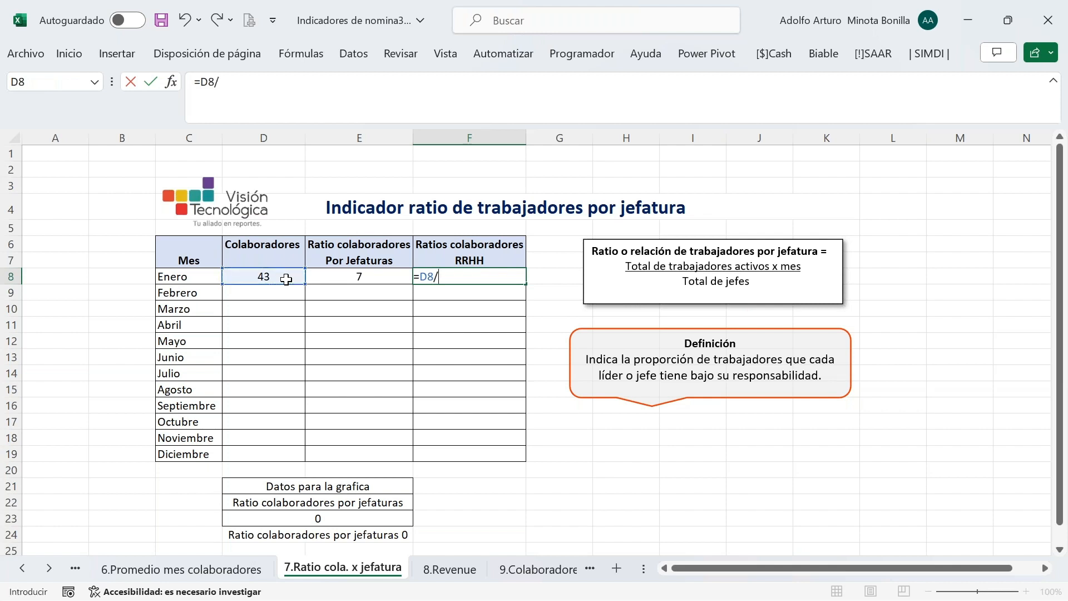
text(2)
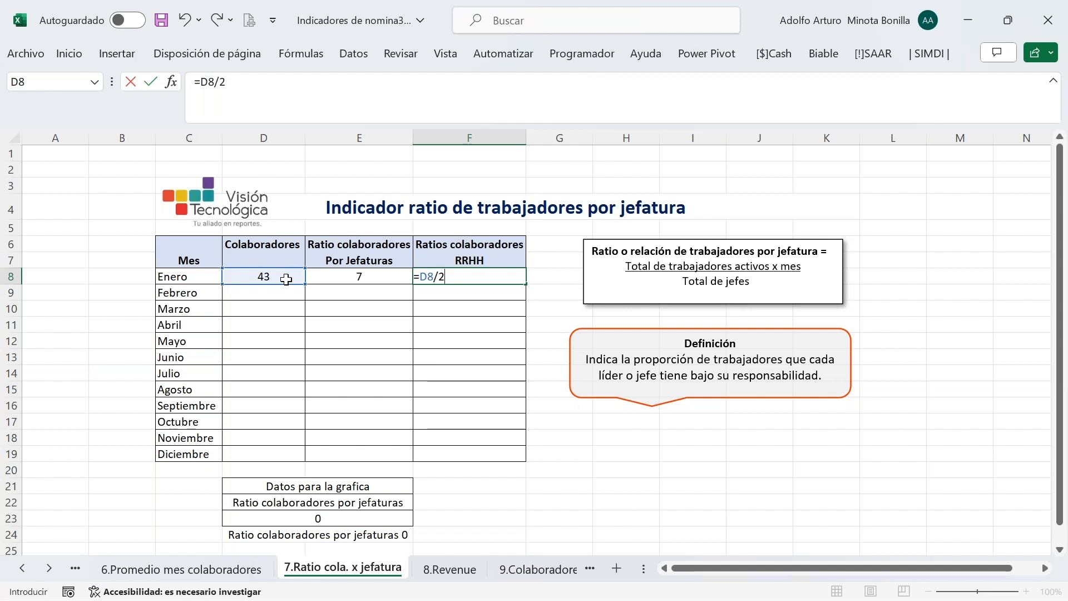
key(BackSpace)
text(3)
key(Return)
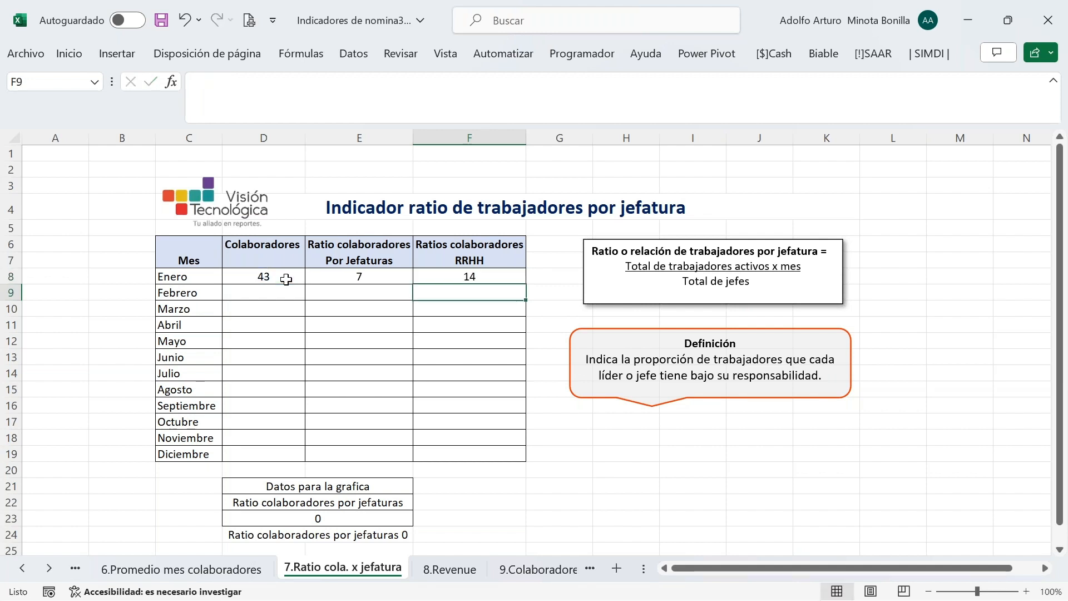
click(469, 278)
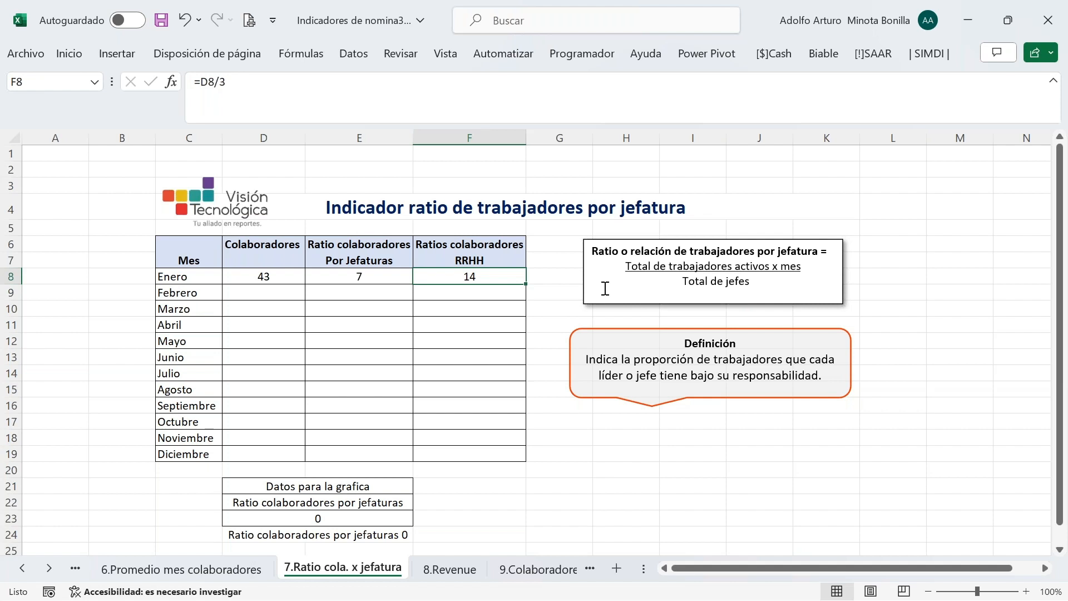
click(374, 278)
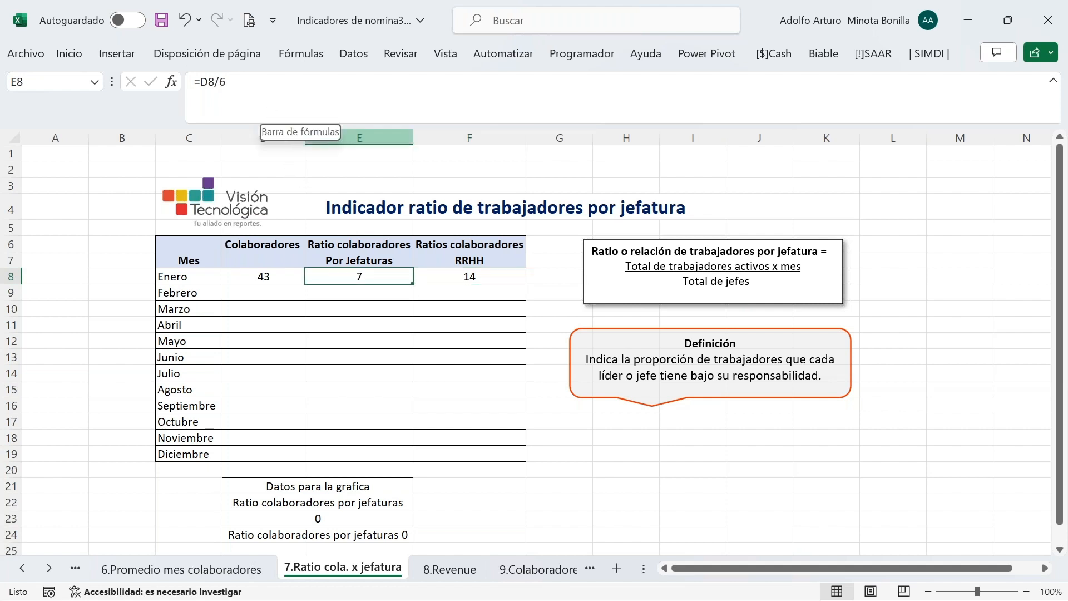
Fill the D8:F8 formulas down through December, save the workbook, and open 8.Revenue
click(269, 277)
drag(268, 277, 472, 279)
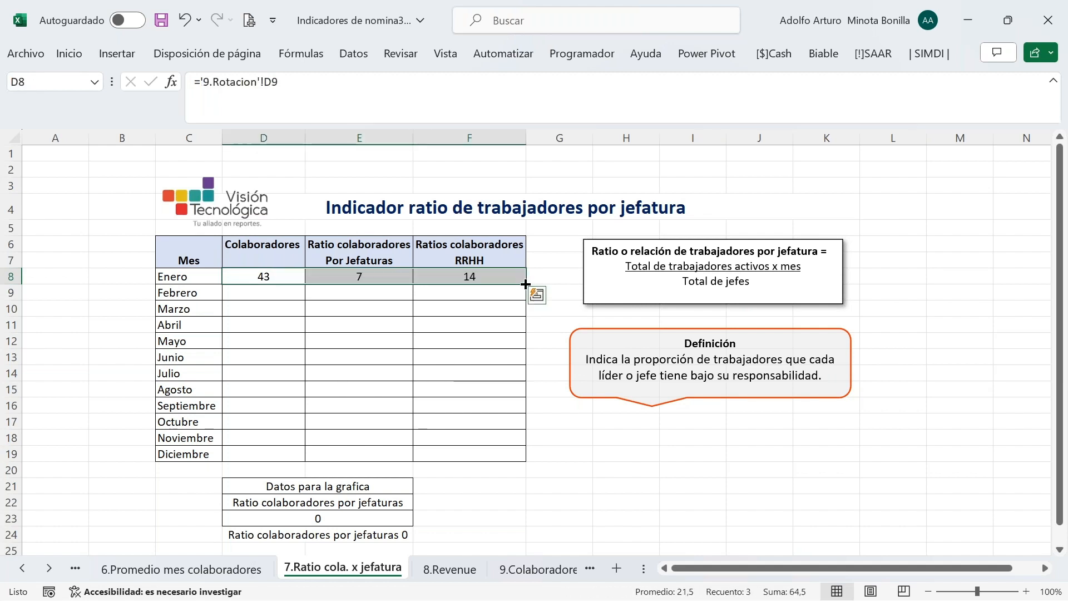
double_click(526, 284)
click(469, 357)
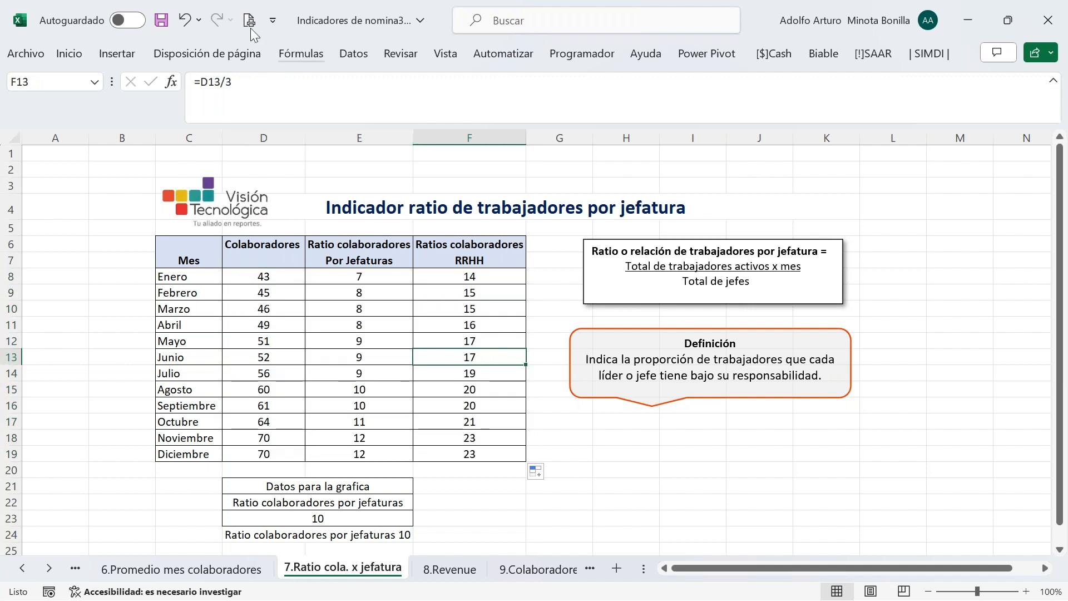
click(161, 20)
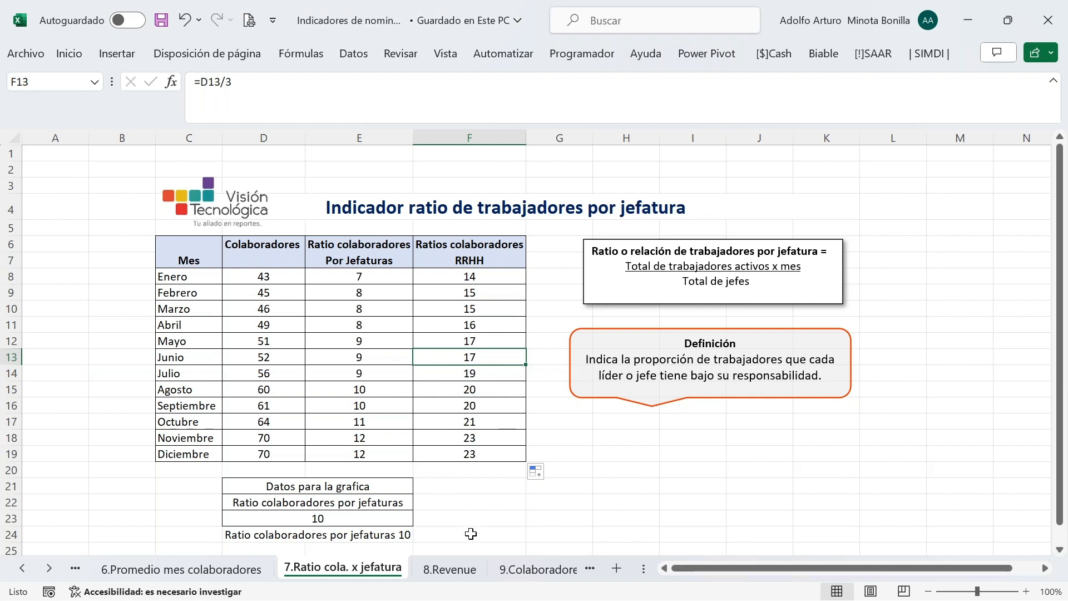
click(450, 572)
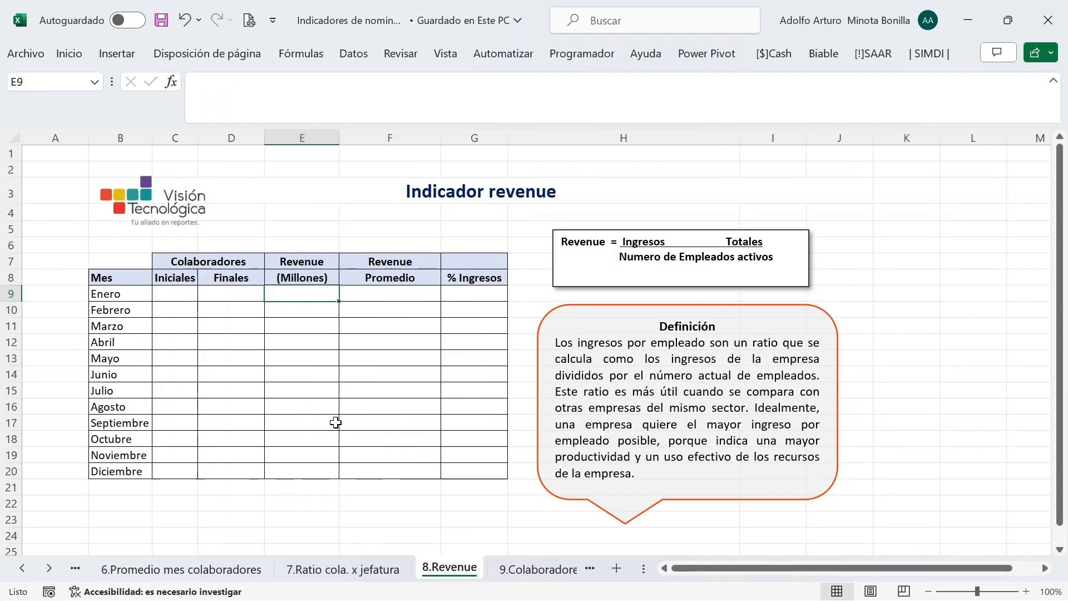
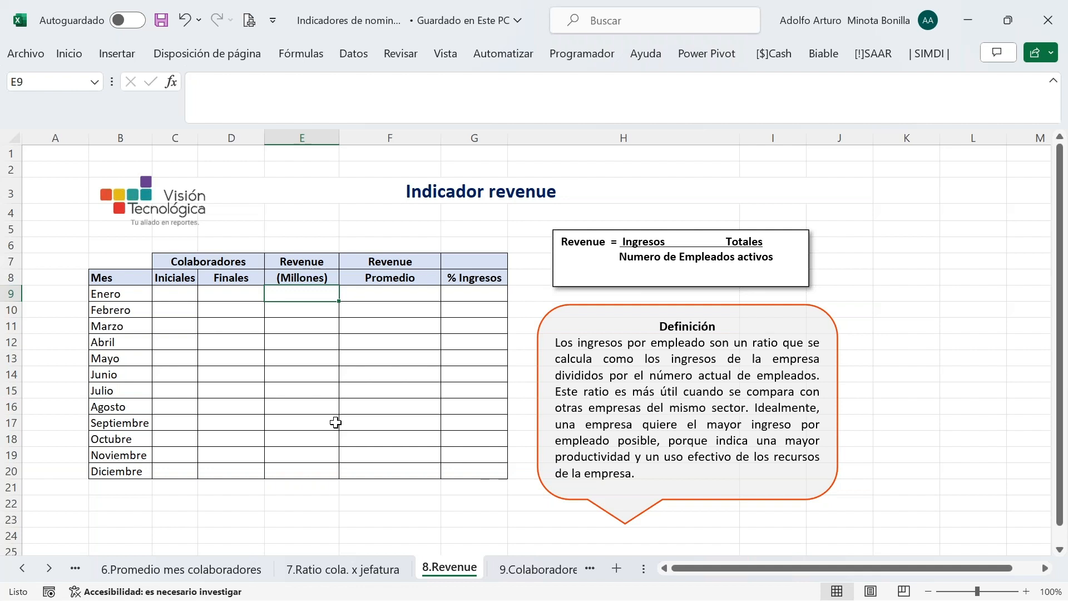
Start a formula in C9, January's Iniciales cell on the 8.Revenue sheet
scroll(336, 422, down, 1)
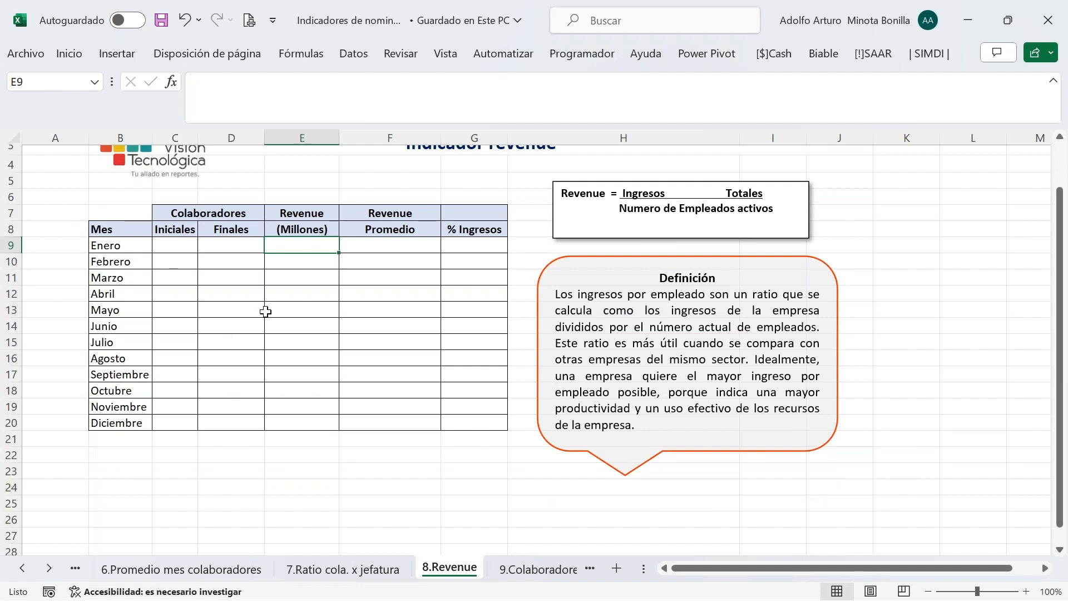
click(160, 246)
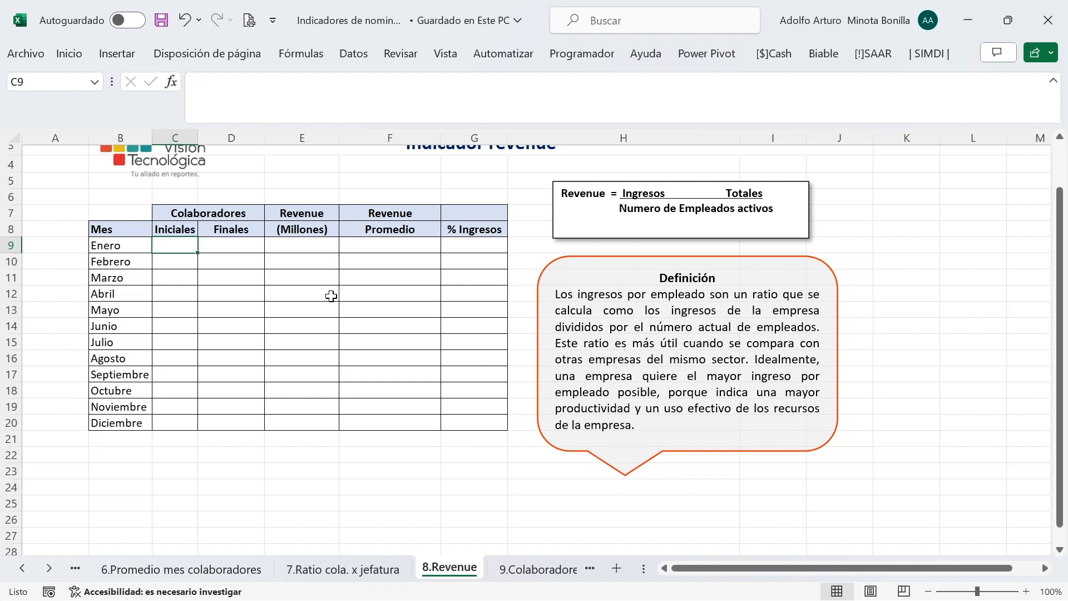
text(=)
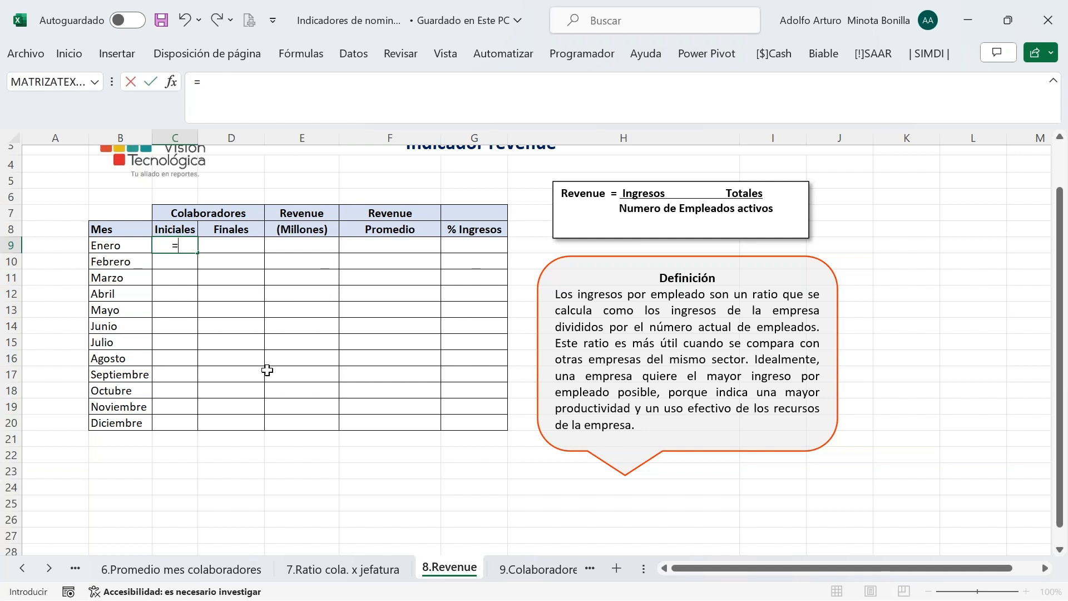
Link C9 to '9.Rotacion'!C9 so January's Iniciales shows 40
click(23, 568)
click(23, 569)
click(23, 568)
click(23, 568)
click(23, 569)
click(221, 570)
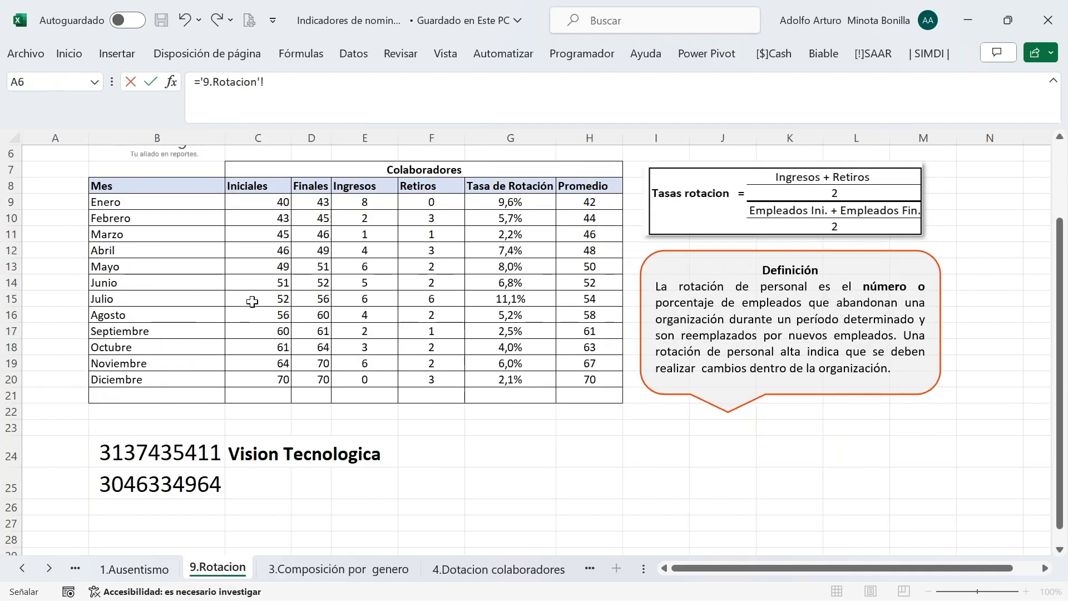
click(272, 201)
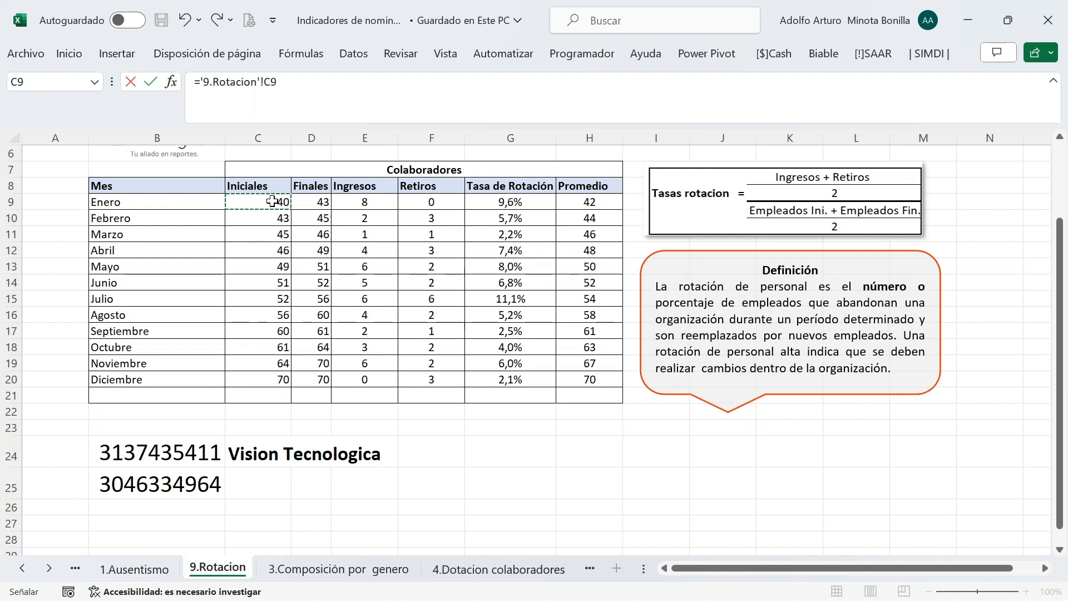
key(Return)
Copy the C9 link into D9 so January's Finales shows 43, and begin a formula in E9
click(179, 244)
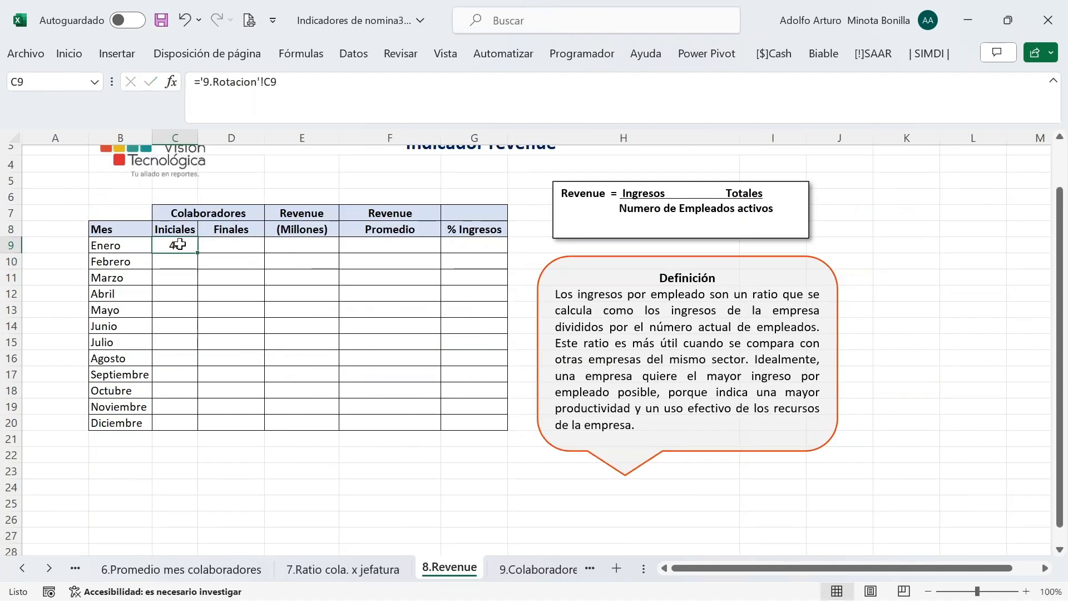
key(ctrl+c)
click(220, 245)
key(ctrl+v)
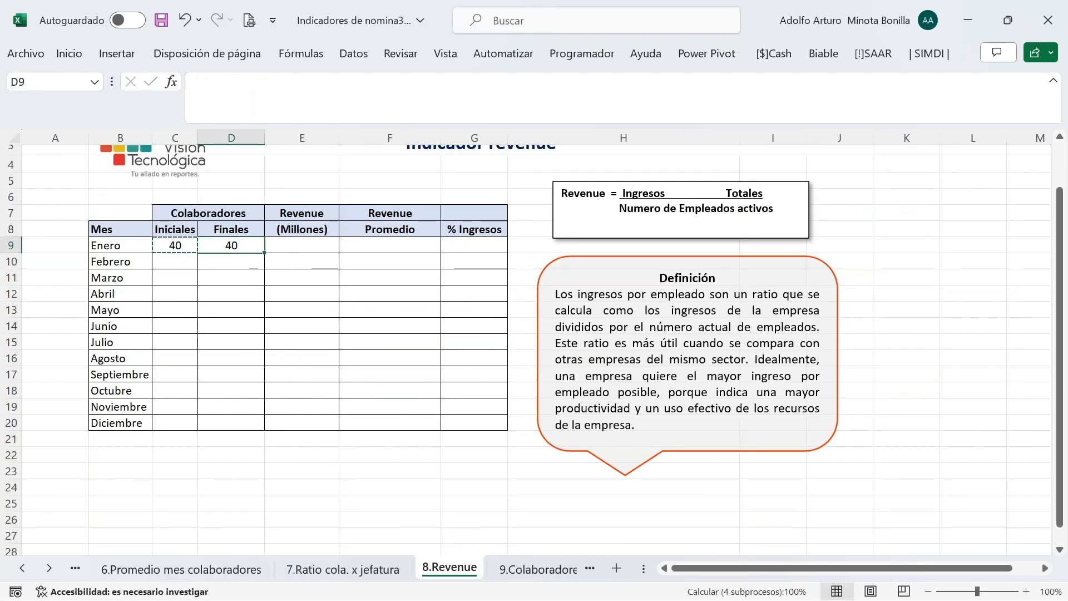
key(Escape)
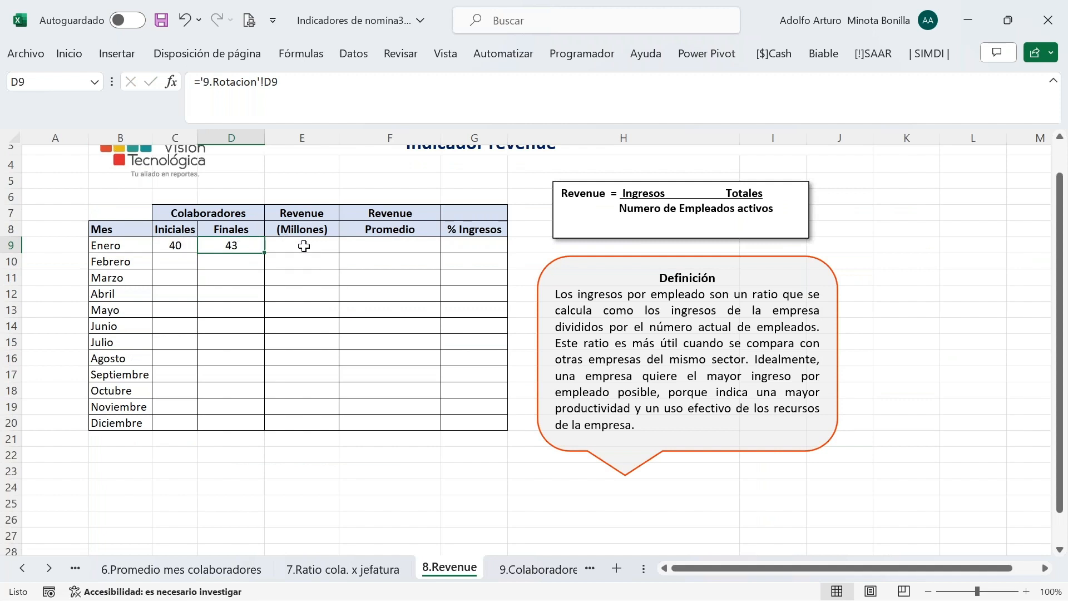
click(303, 246)
text(=)
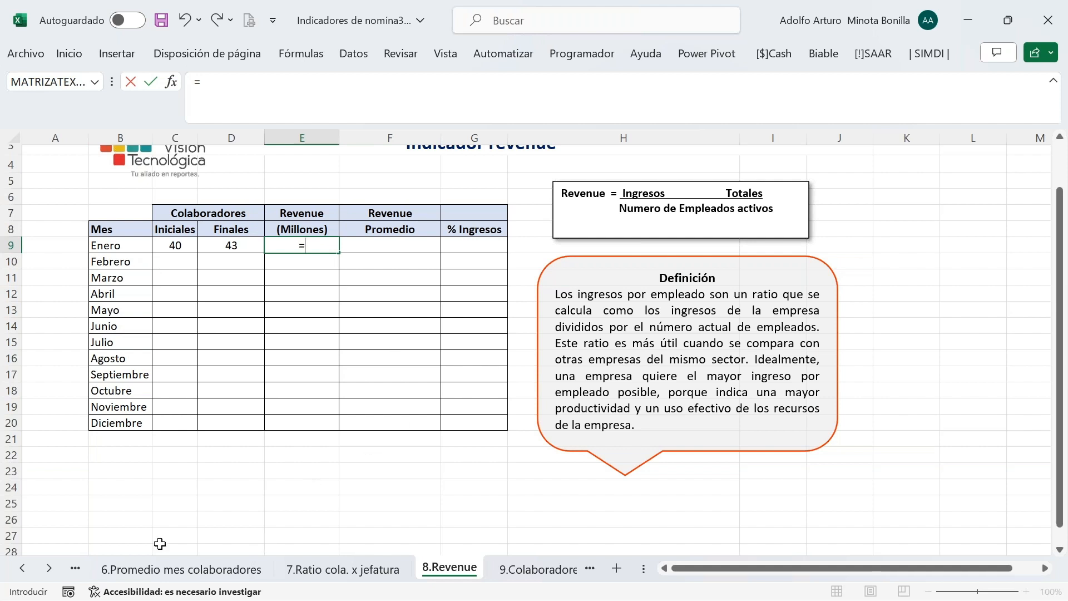
Enter E9 as January income 'Datos Ingresos'!B2 divided by the final headcount D9
click(23, 569)
click(23, 569)
click(23, 568)
click(24, 569)
click(23, 569)
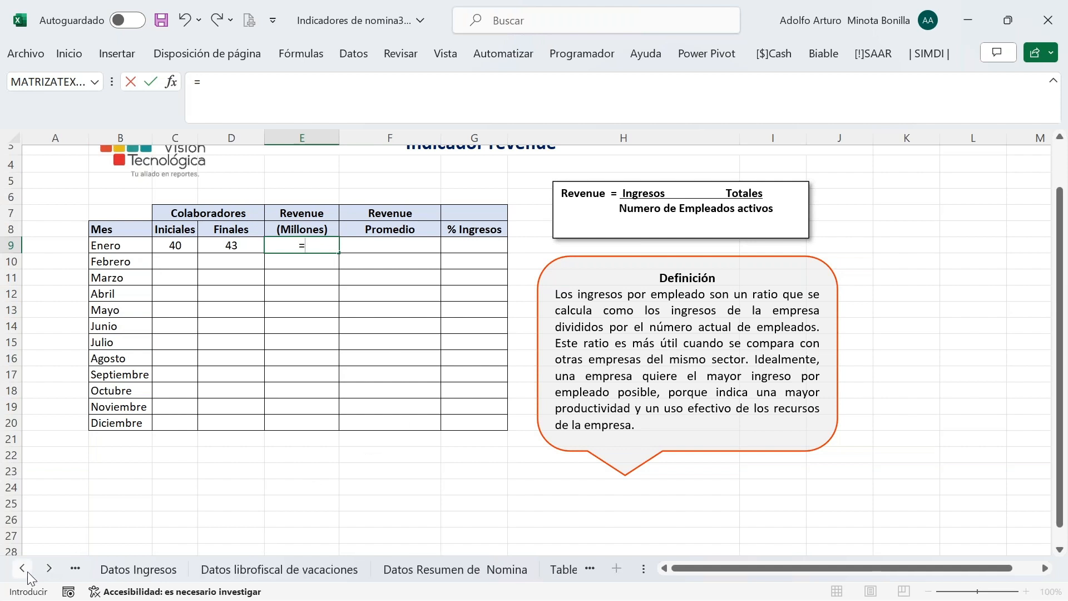
click(141, 568)
click(158, 169)
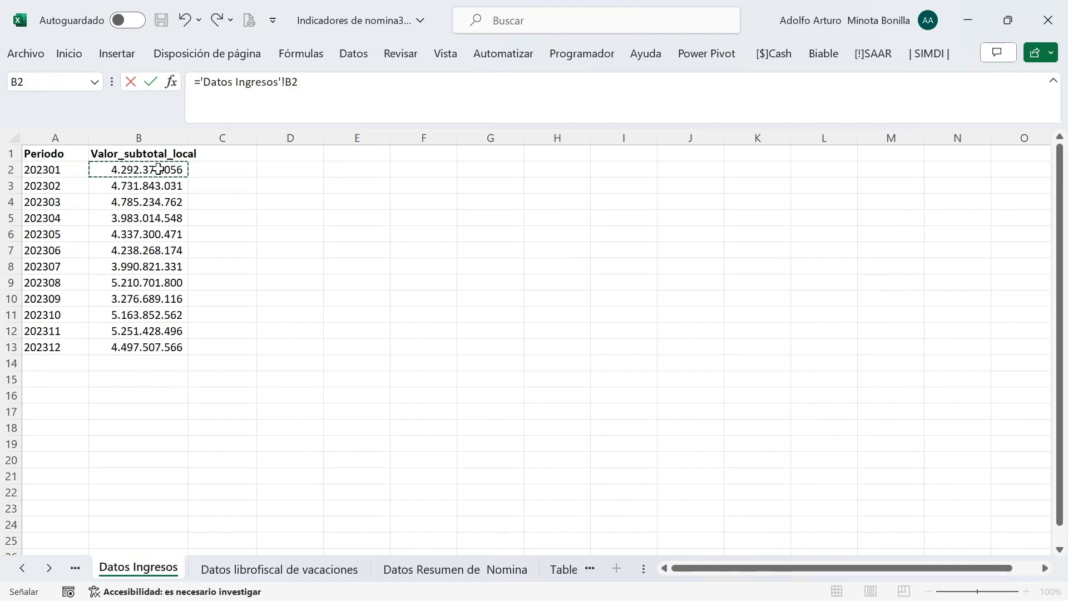
text(/)
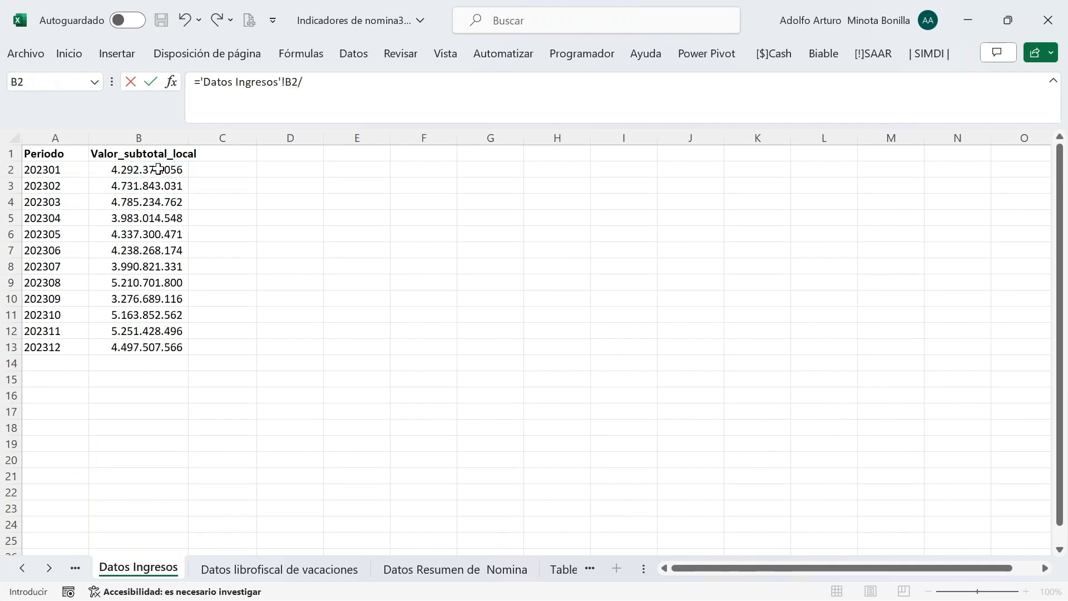
click(53, 567)
click(53, 567)
click(54, 568)
click(54, 567)
click(53, 567)
click(53, 568)
click(54, 567)
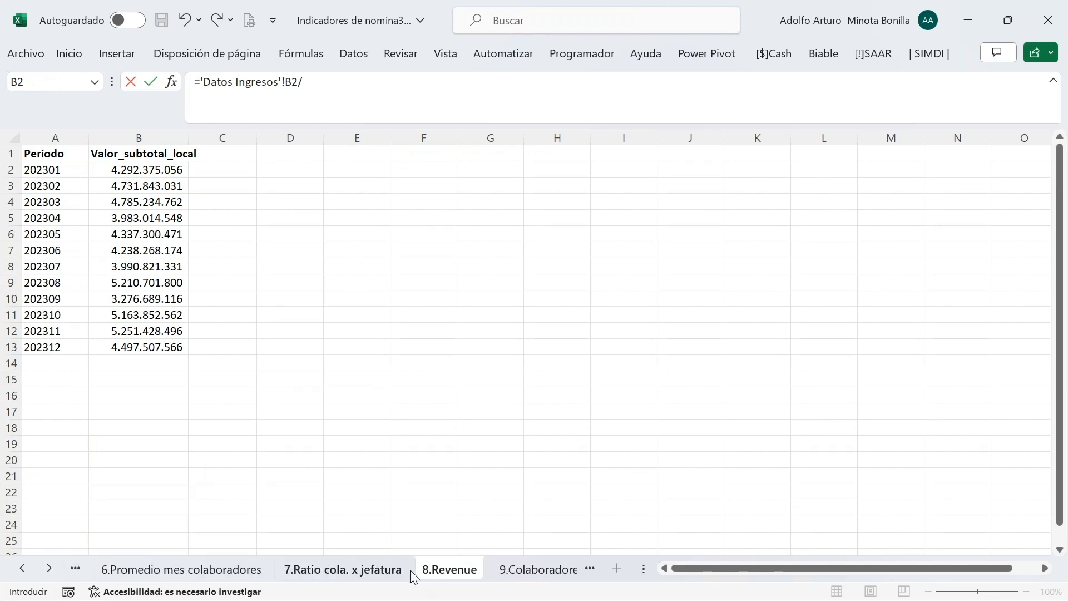
click(451, 570)
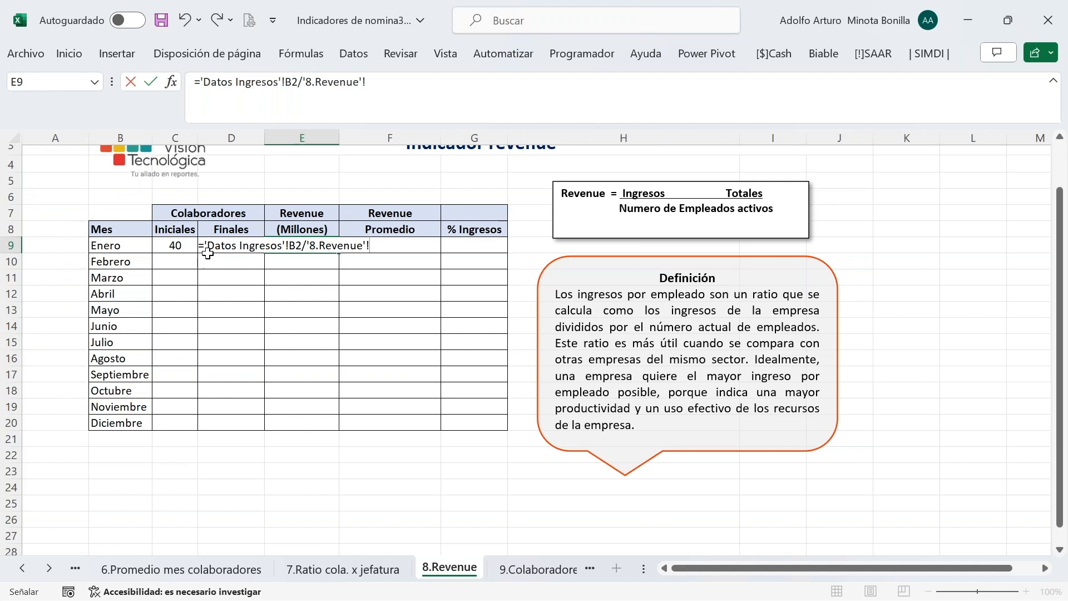
click(225, 266)
key(Up)
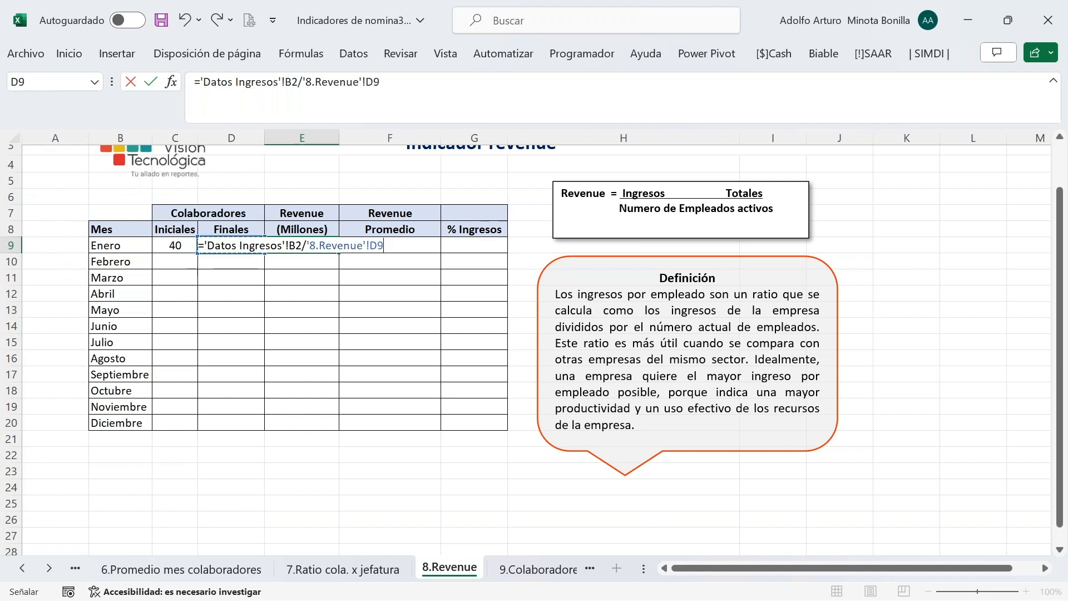
key(Return)
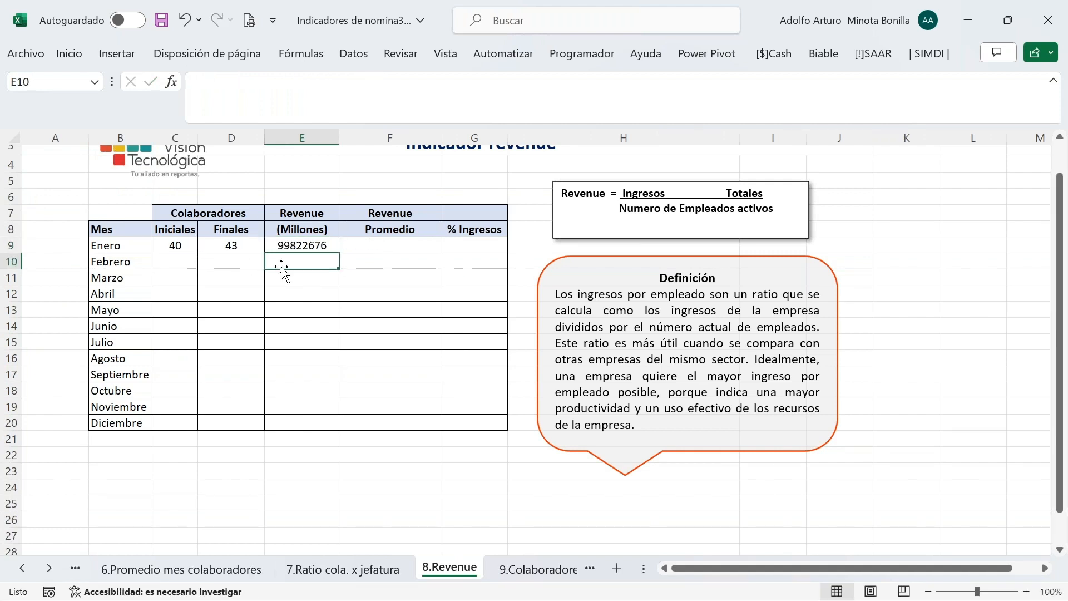
Wrap the E9 formula in parentheses and divide it by 1000000 so it shows 100
click(309, 246)
click(409, 89)
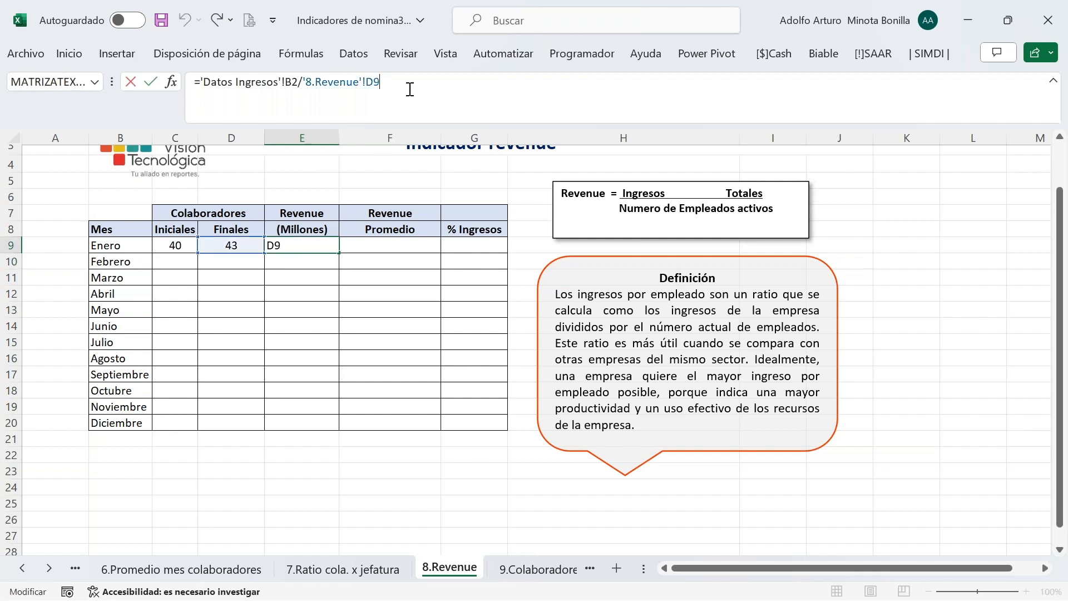
text())
click(200, 85)
text(()
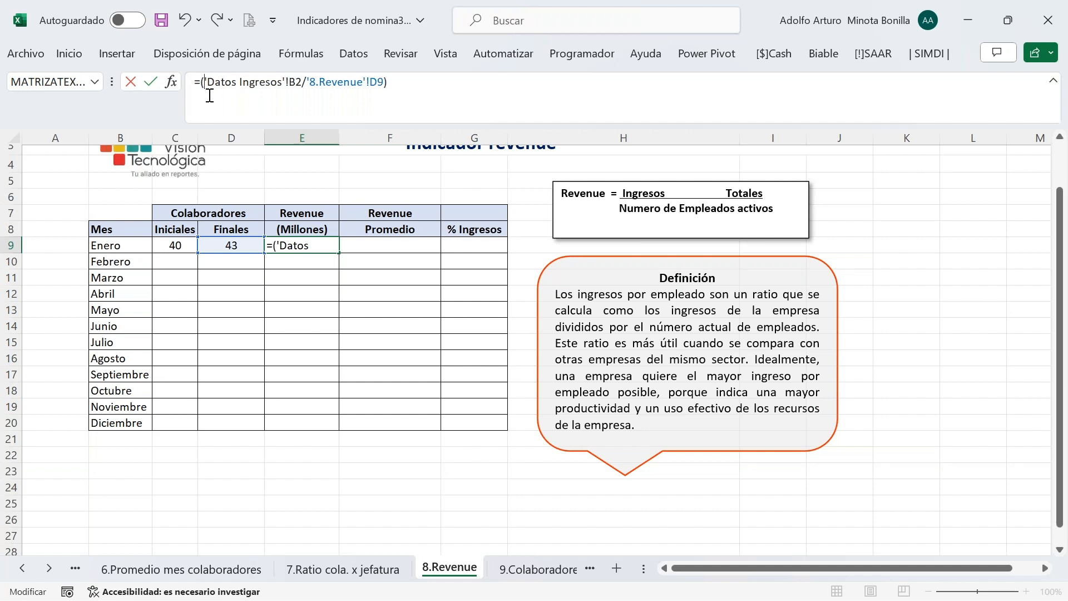
click(446, 90)
text(/1000)
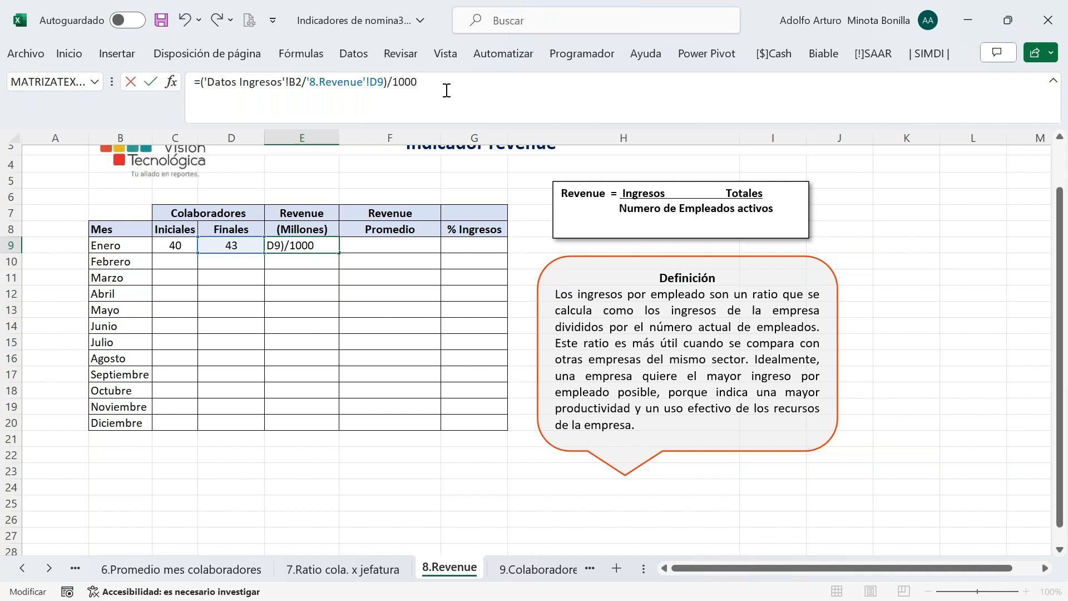
text(000)
key(Return)
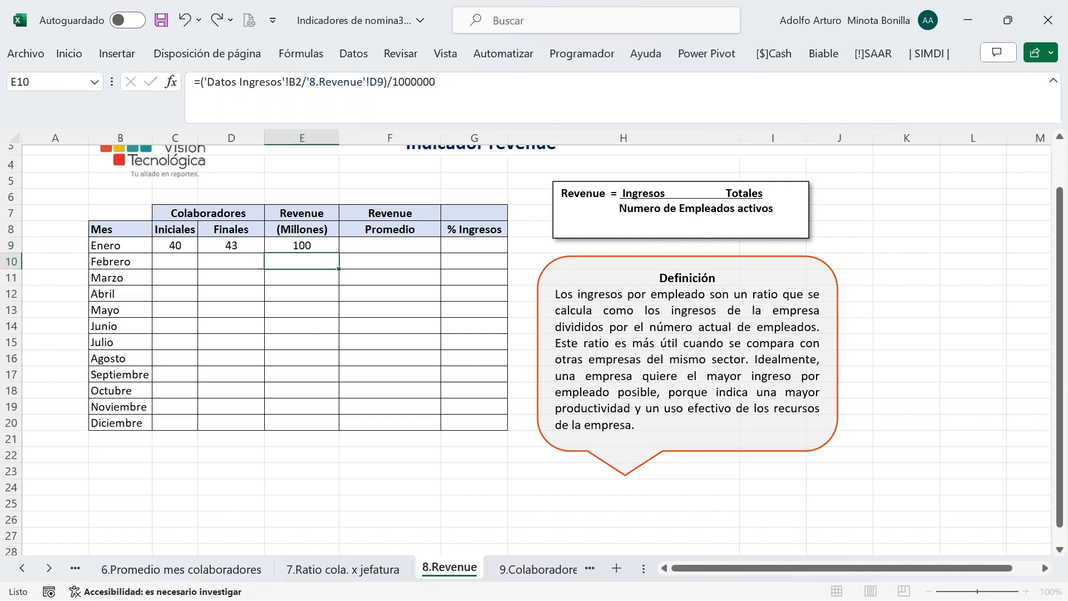
click(384, 245)
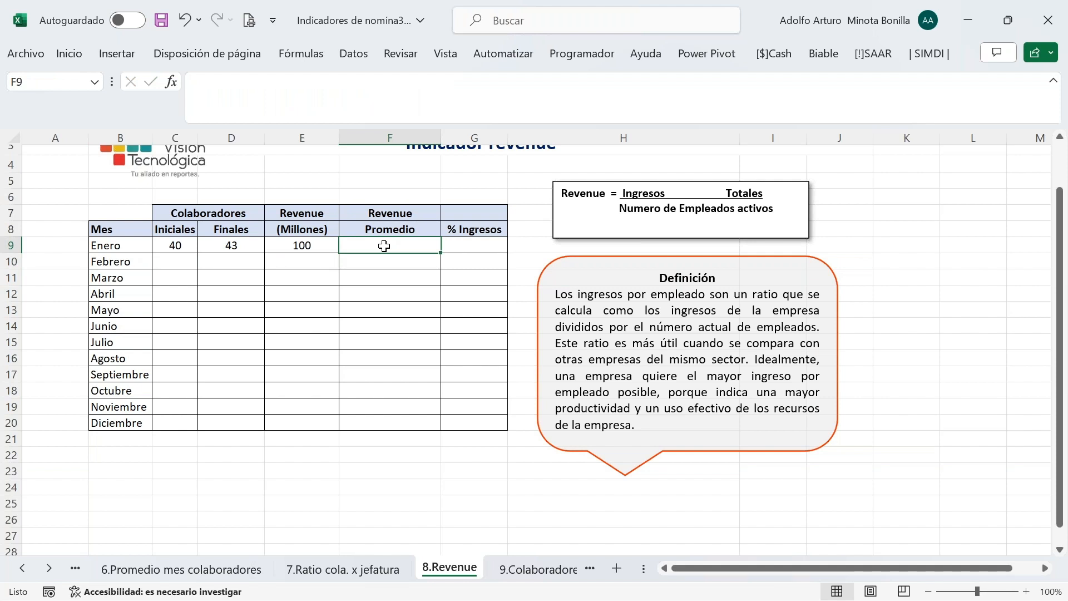
Start F9's formula with January income 'Datos Ingresos'!B2 as the dividend
text(=)
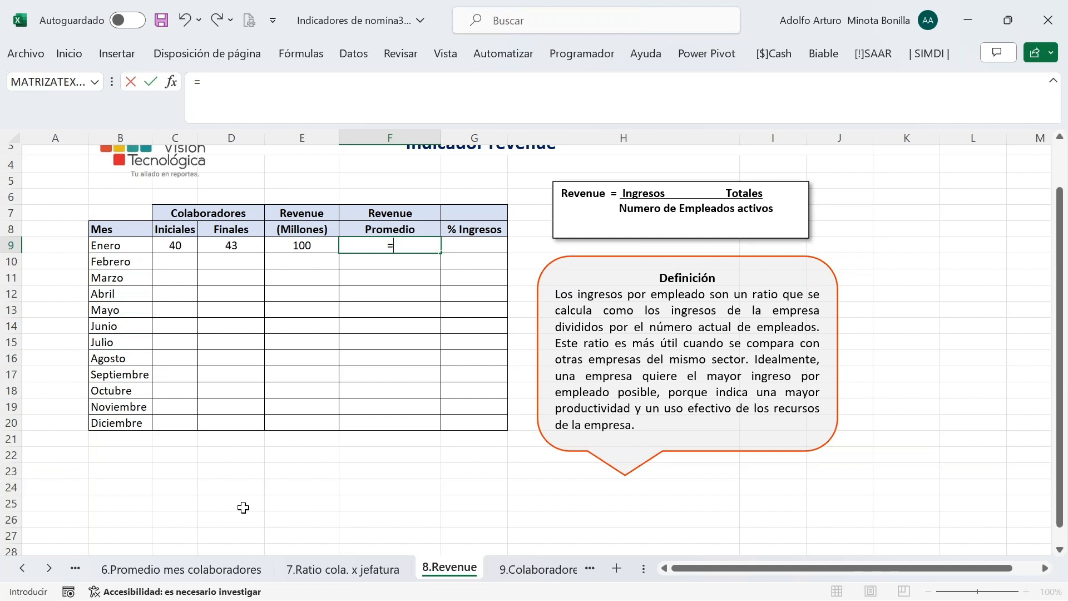
click(22, 567)
click(22, 569)
click(22, 569)
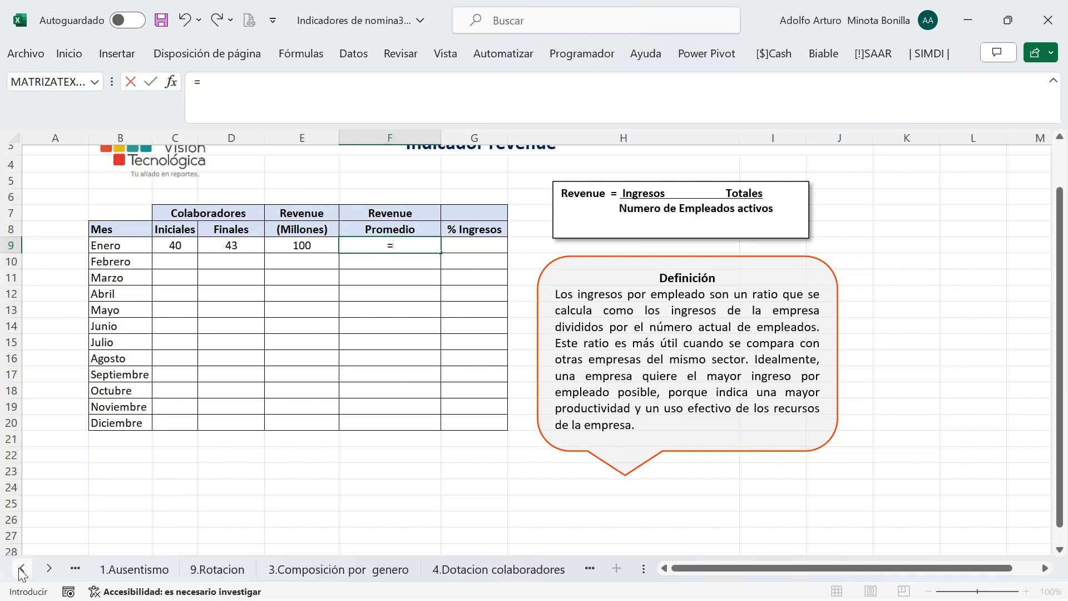
click(22, 568)
click(22, 570)
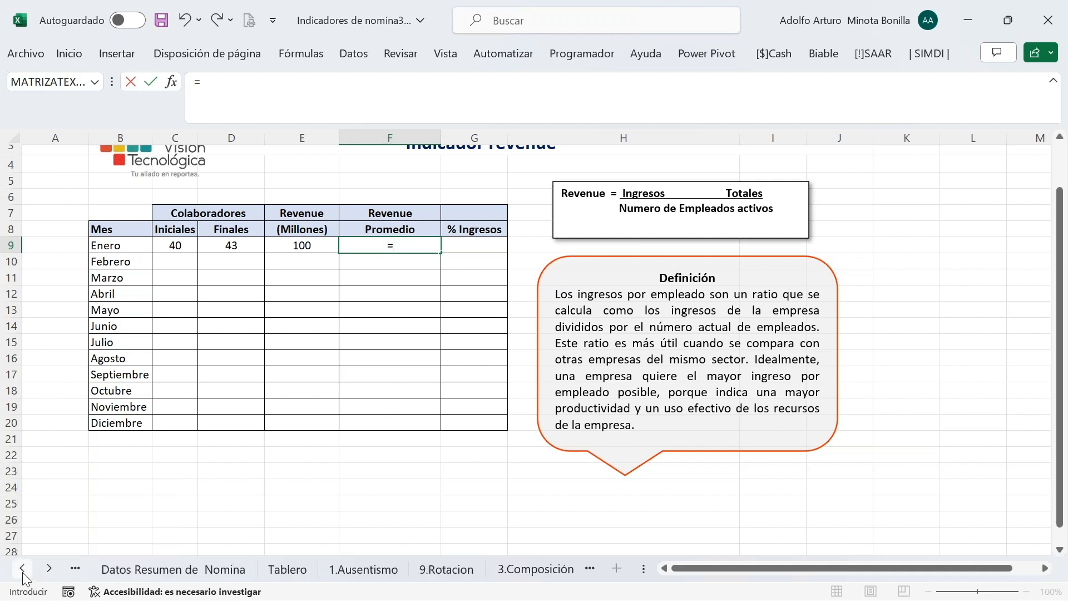
click(23, 569)
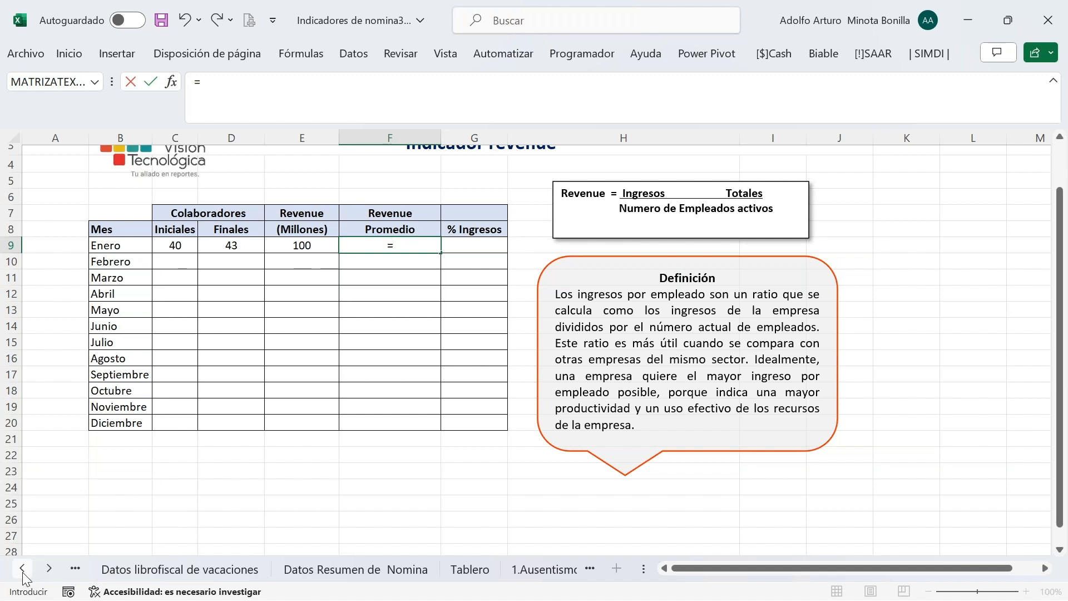
click(23, 568)
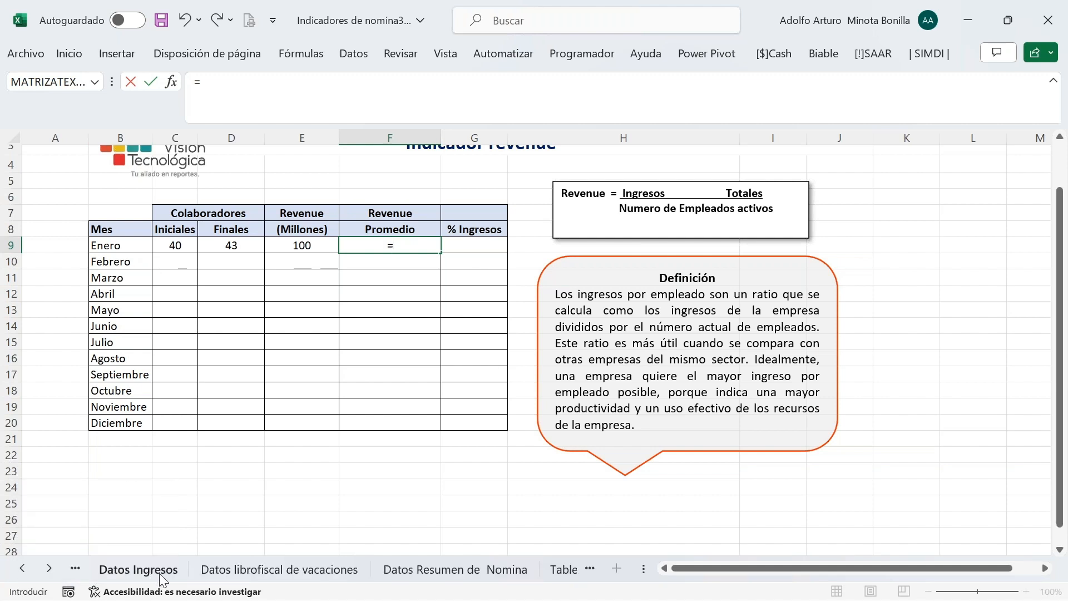
click(159, 575)
click(153, 166)
text(/)
click(58, 569)
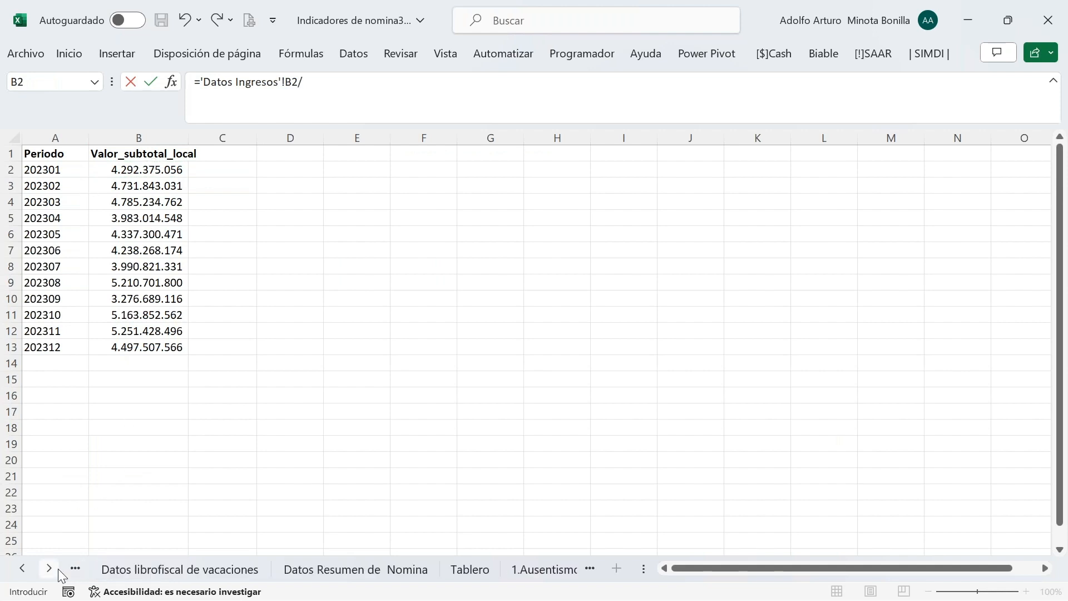
click(58, 568)
click(58, 568)
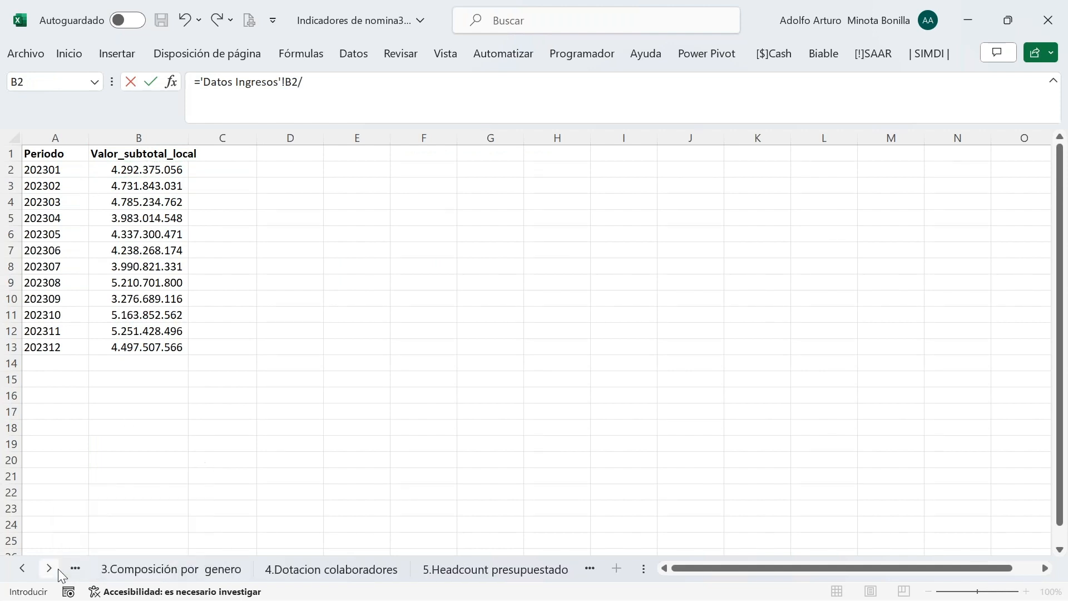
click(49, 569)
click(48, 568)
click(49, 569)
click(49, 568)
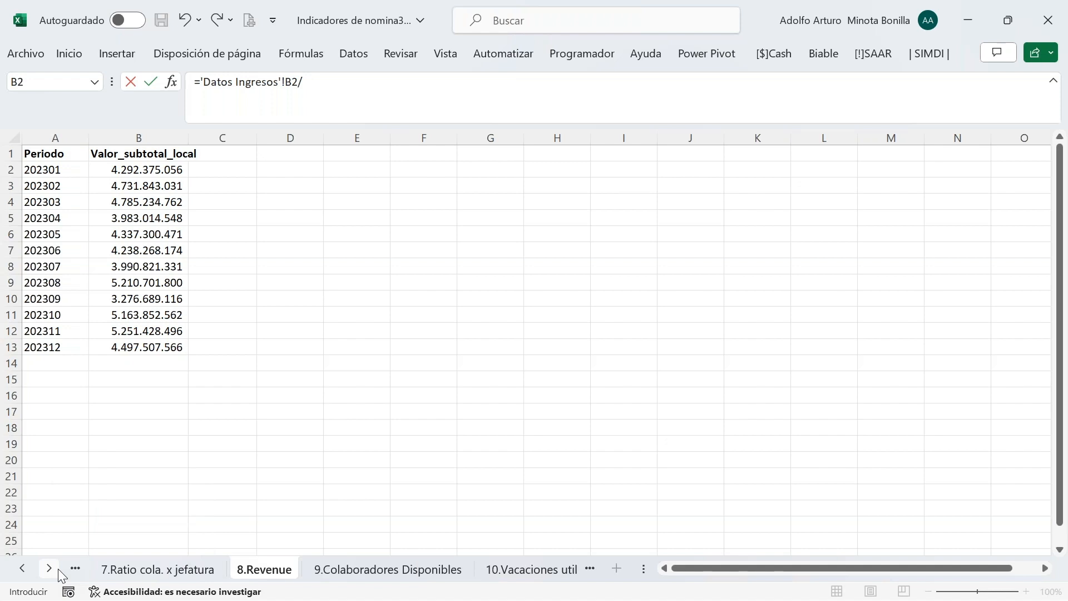
click(284, 576)
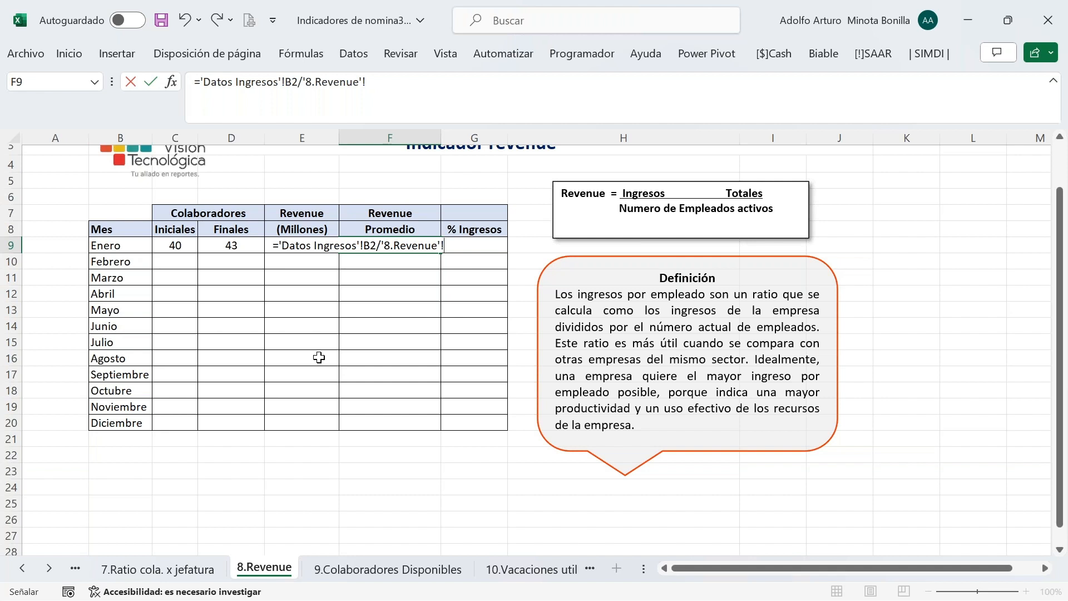
Divide by PROMEDIO(C9;D9), the average of initial and final headcount
click(414, 80)
key(BackSpace)
key(BackSpace)
key(BackSpace)
key(BackSpace)
key(BackSpace)
key(BackSpace)
key(BackSpace)
key(BackSpace)
key(BackSpace)
key(BackSpace)
key(BackSpace)
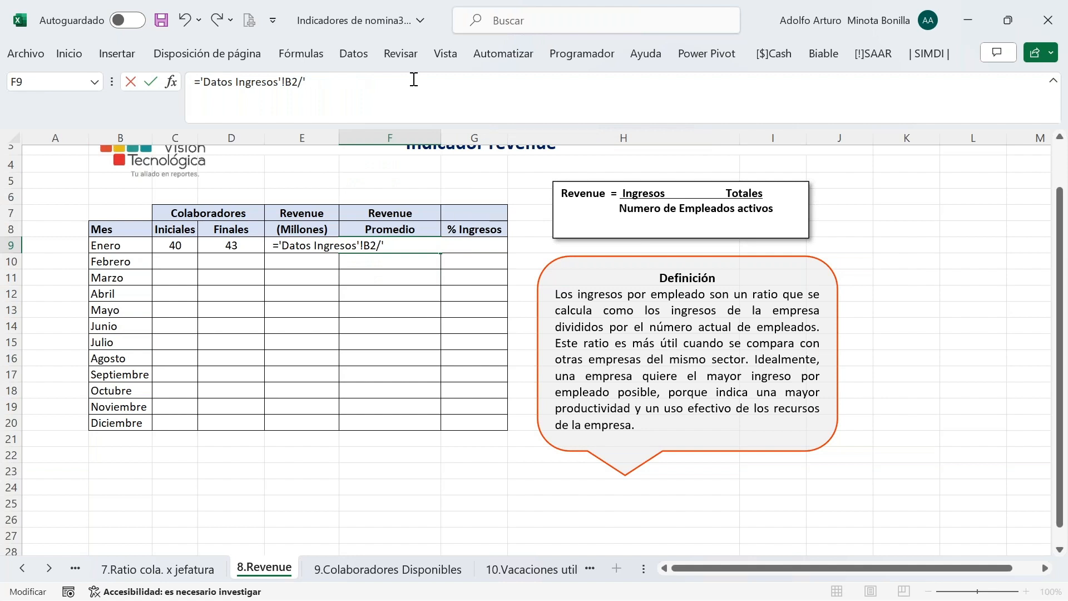
text(P)
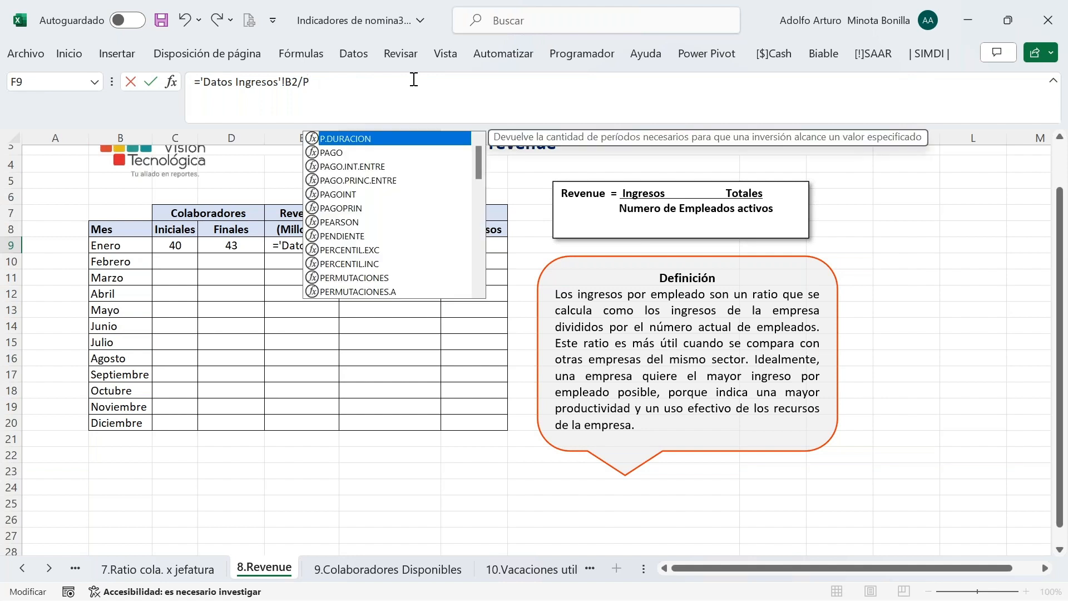
text(rome)
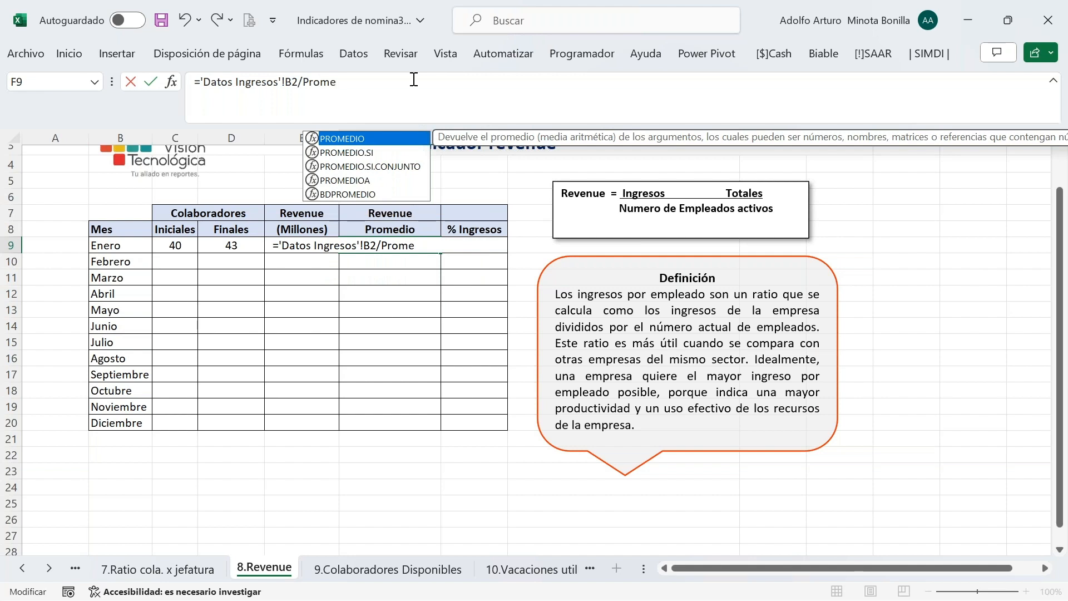
key(Tab)
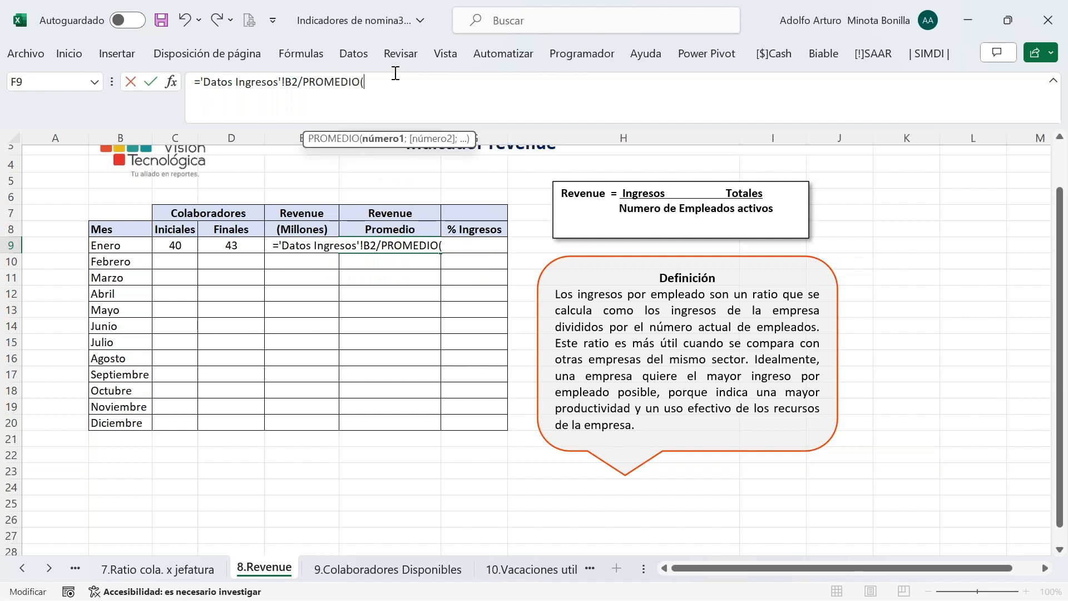
click(167, 246)
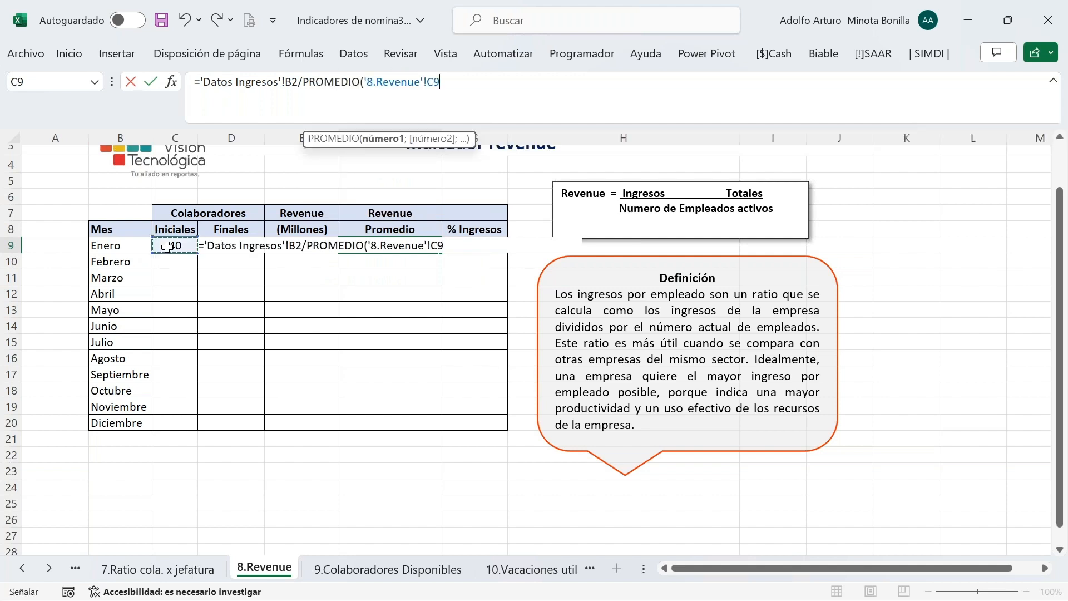
text(;)
click(211, 264)
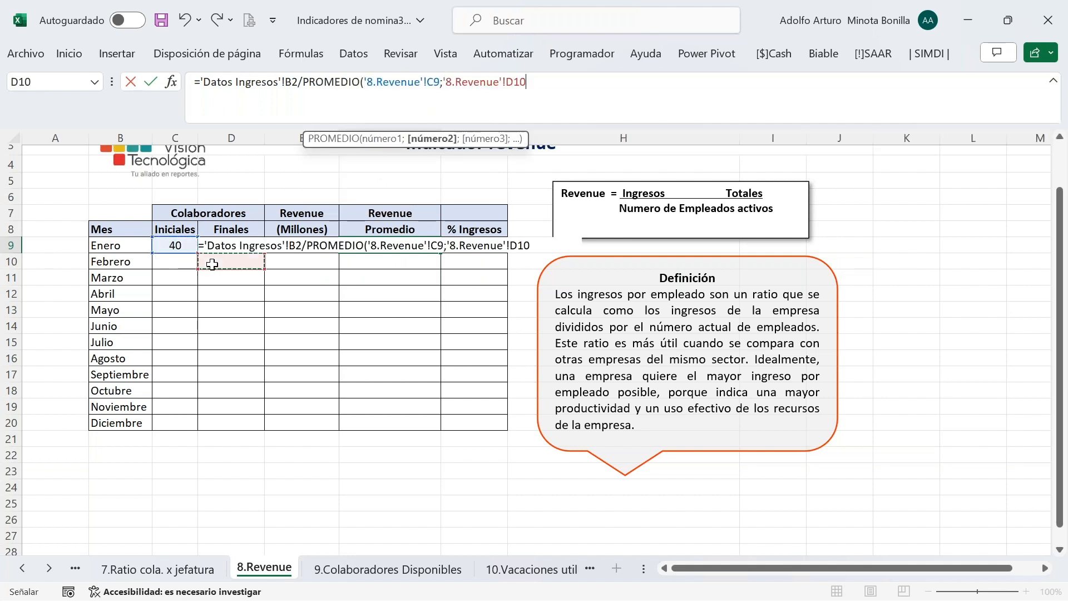
key(Up)
text())
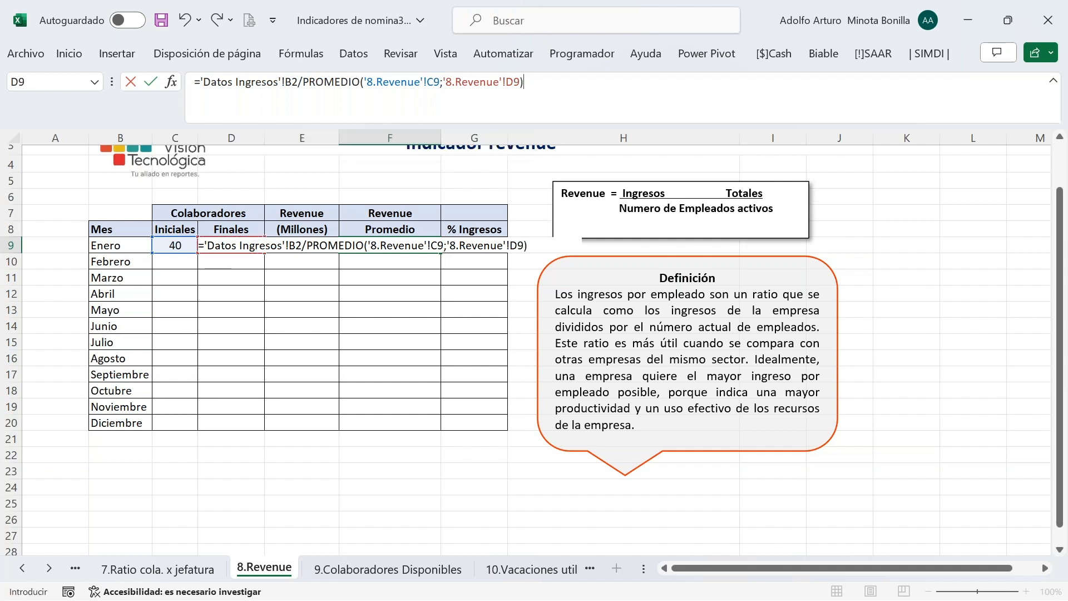
key(Return)
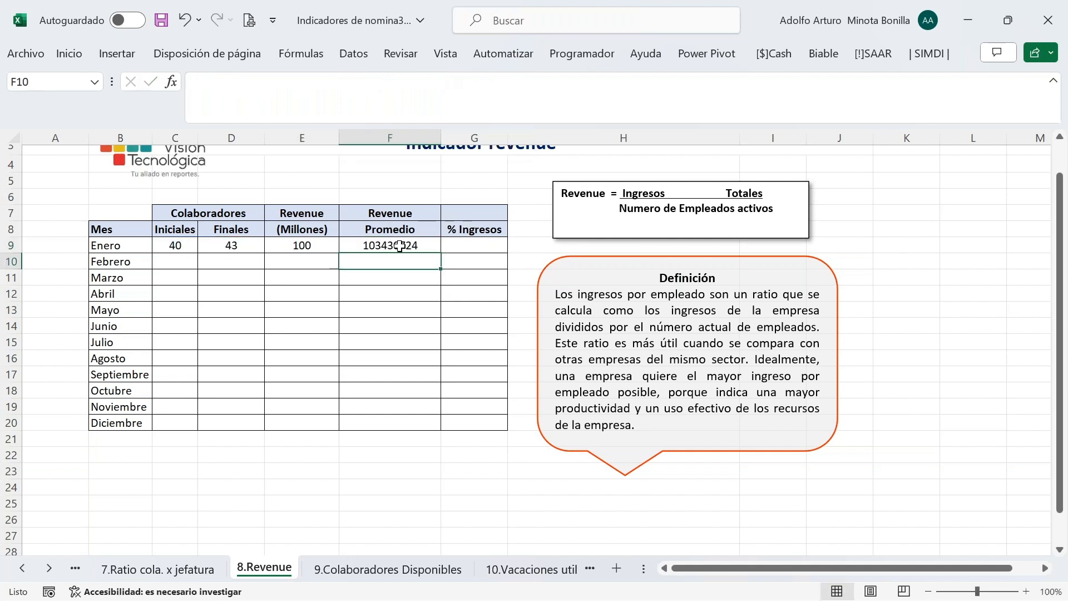
Wrap F9's formula in parentheses and divide by 1000000 so it shows 103
click(400, 246)
click(547, 89)
text())
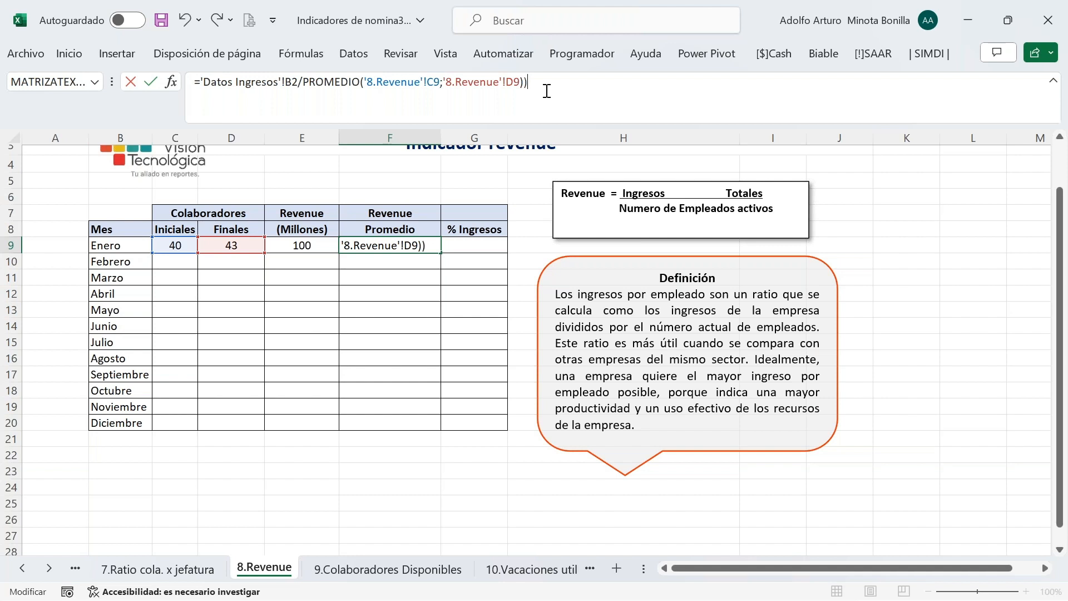
text(1000000)
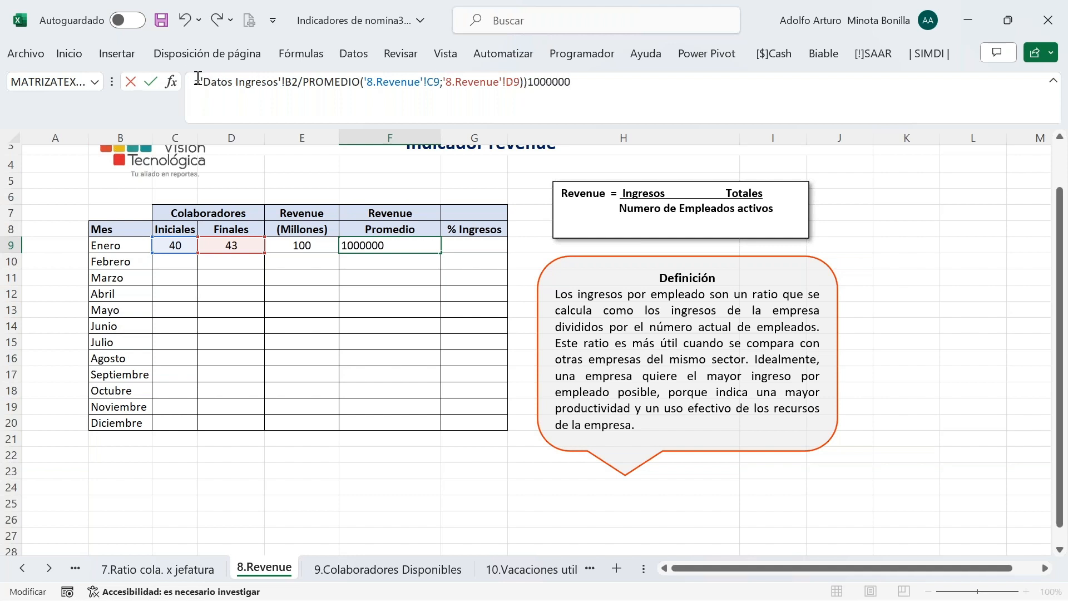
click(201, 81)
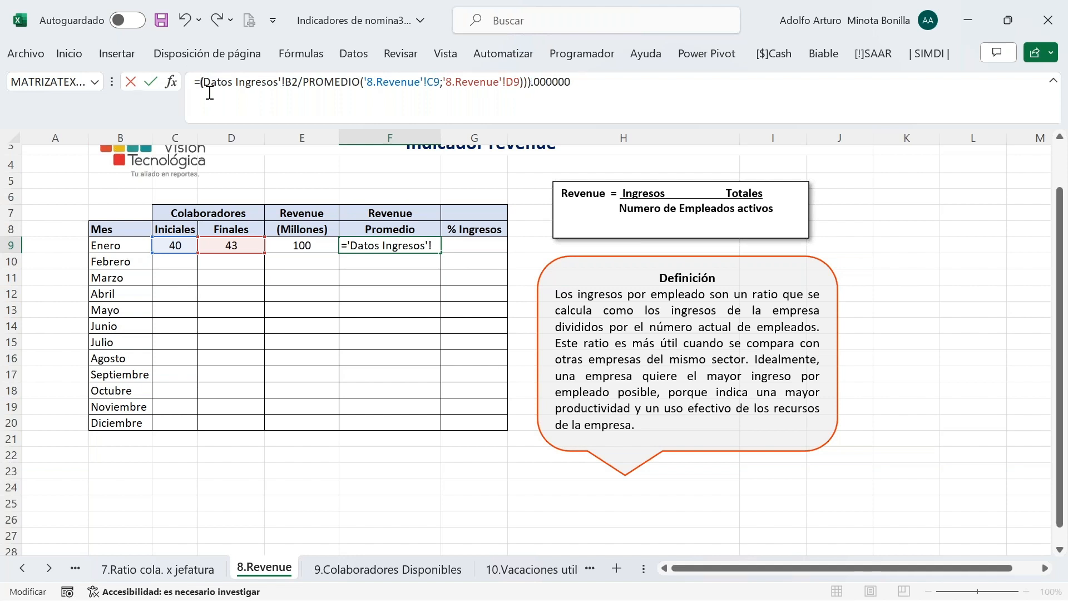
text(()
key(Return)
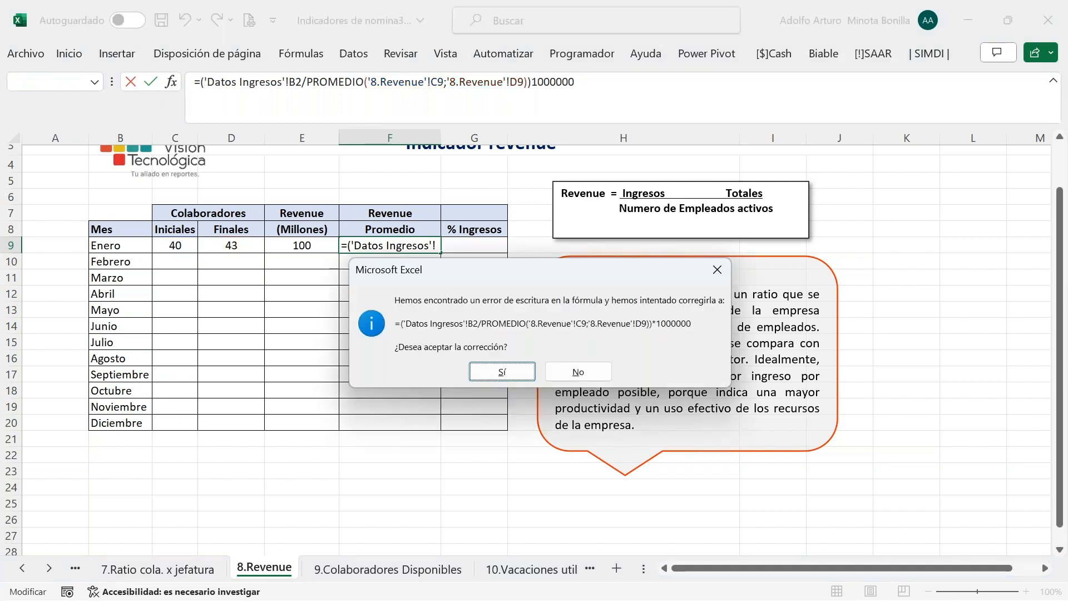
key(Return)
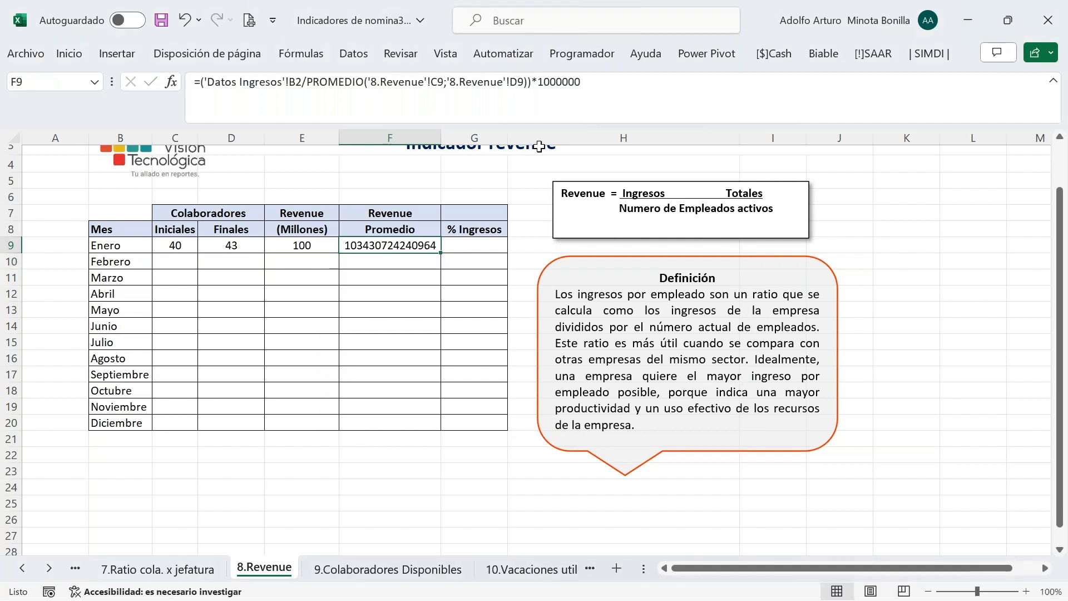
click(538, 89)
key(BackSpace)
text(/)
key(Return)
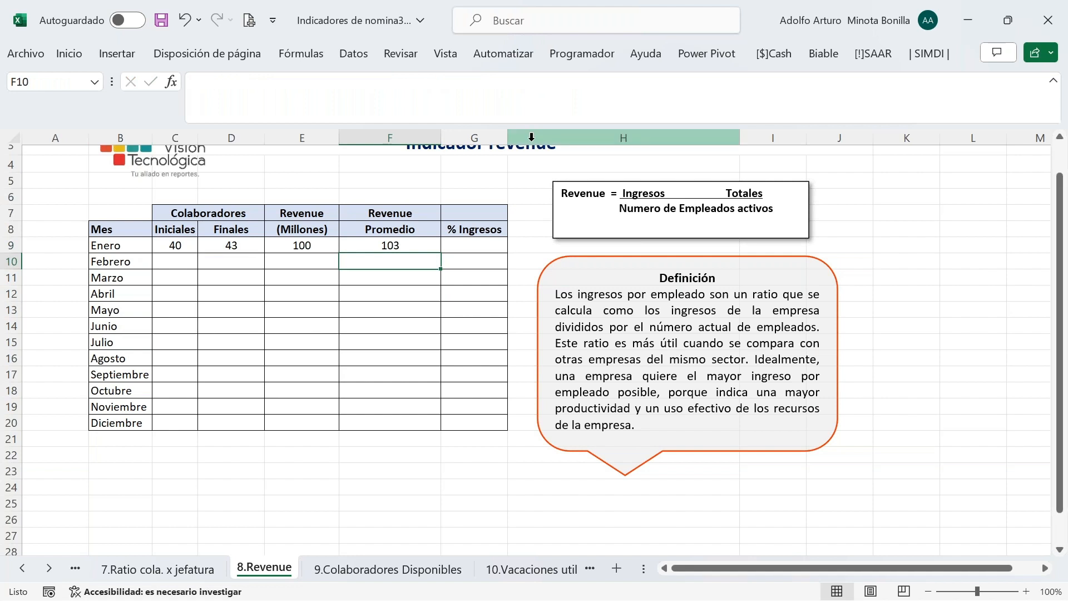
Start and then cancel a SUMA formula in G9
click(471, 245)
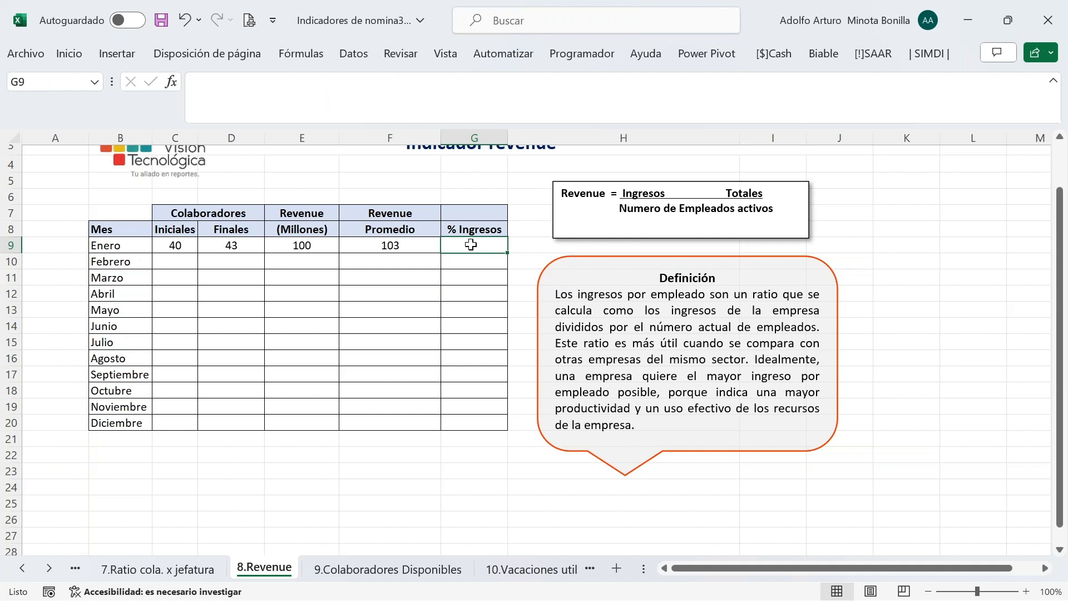
text(=)
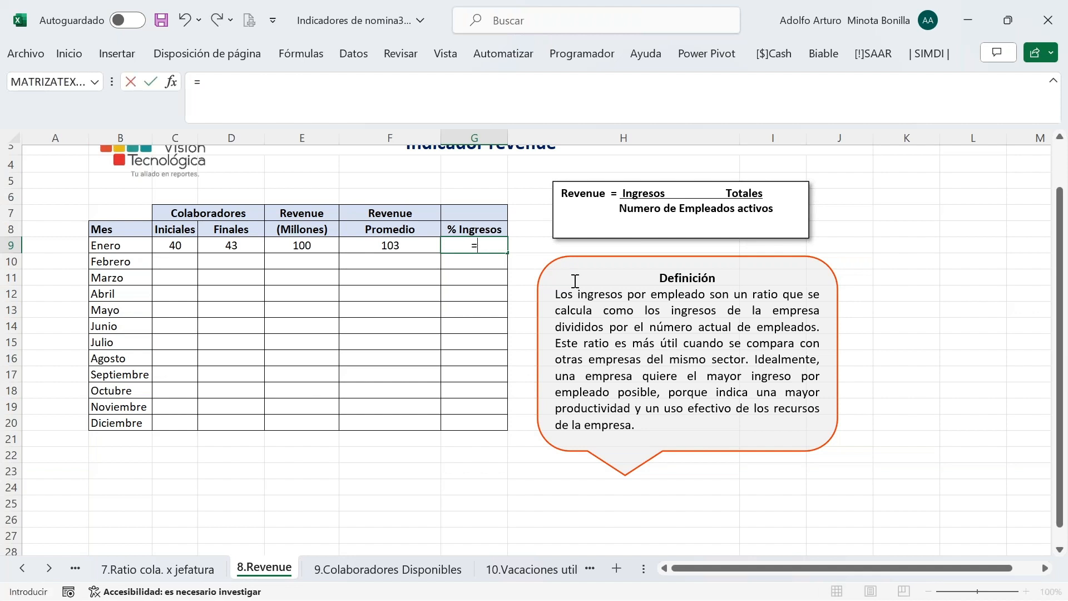
key(Escape)
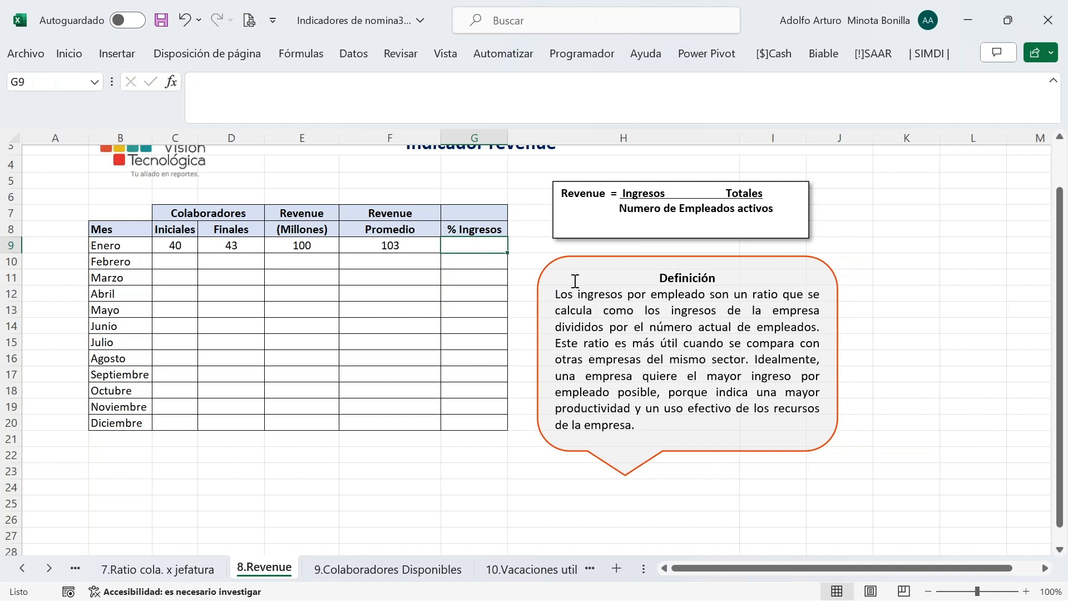
text(=sum)
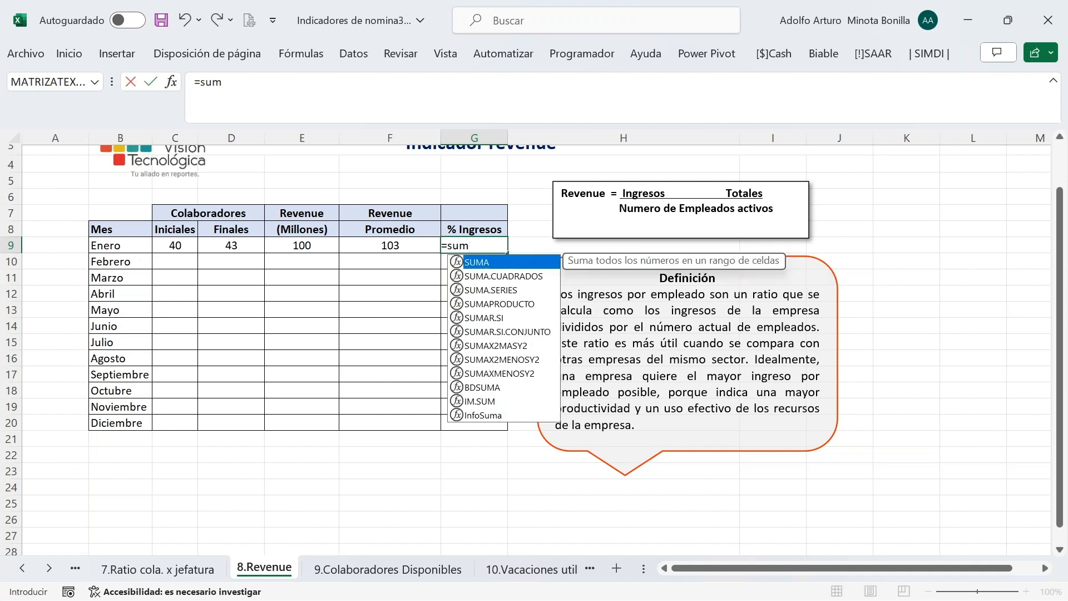
text(a)
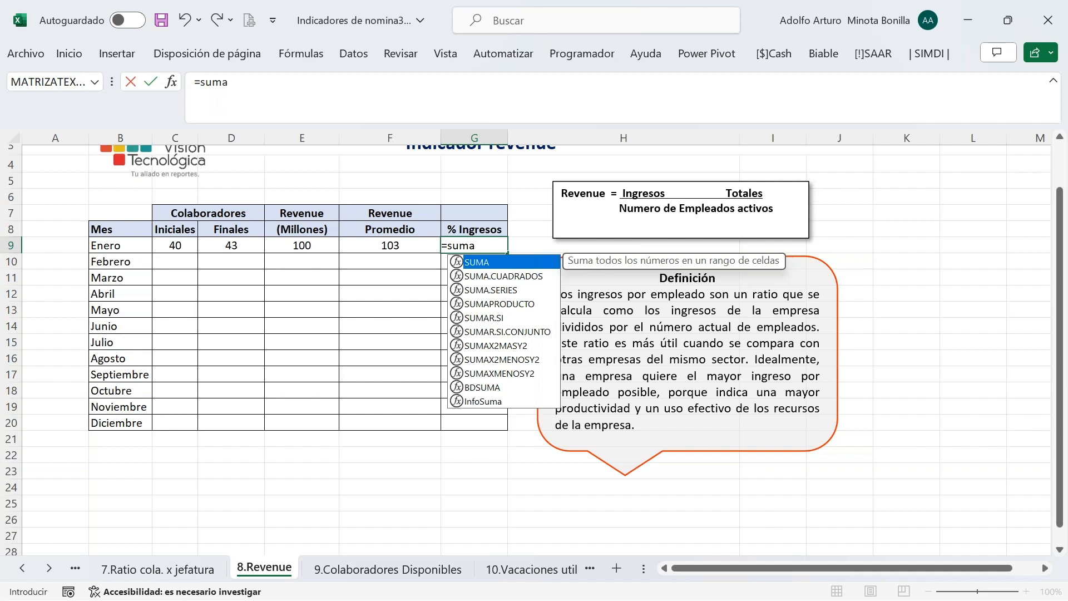
key(Escape)
key(Escape)
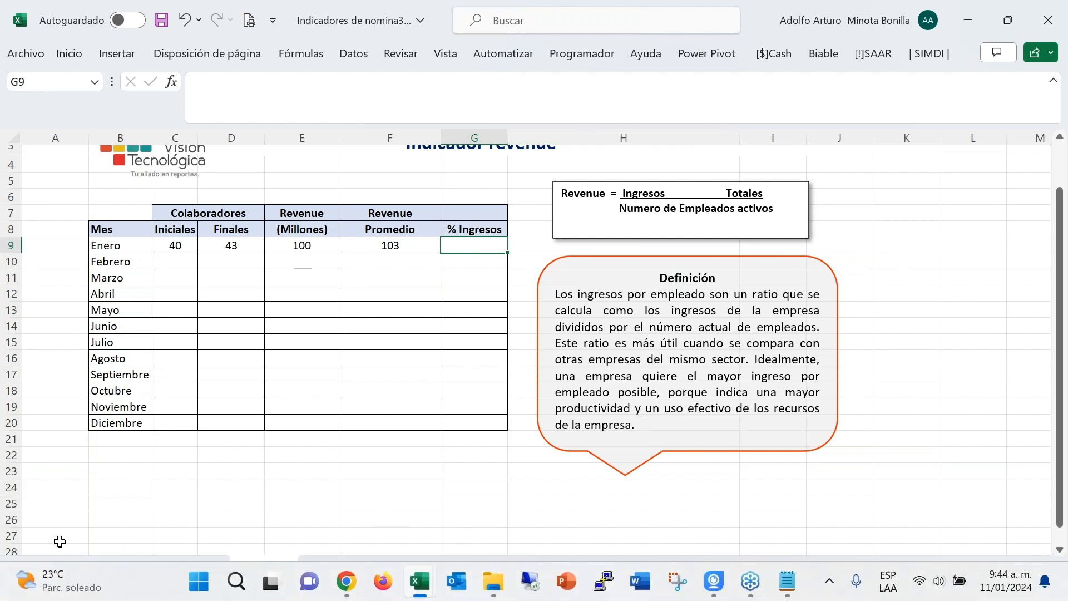
Fill Enero's C9:F9 formulas down through Diciembre, then begin =sumar in G9
click(26, 572)
click(26, 571)
click(26, 572)
scroll(216, 515, down, 3)
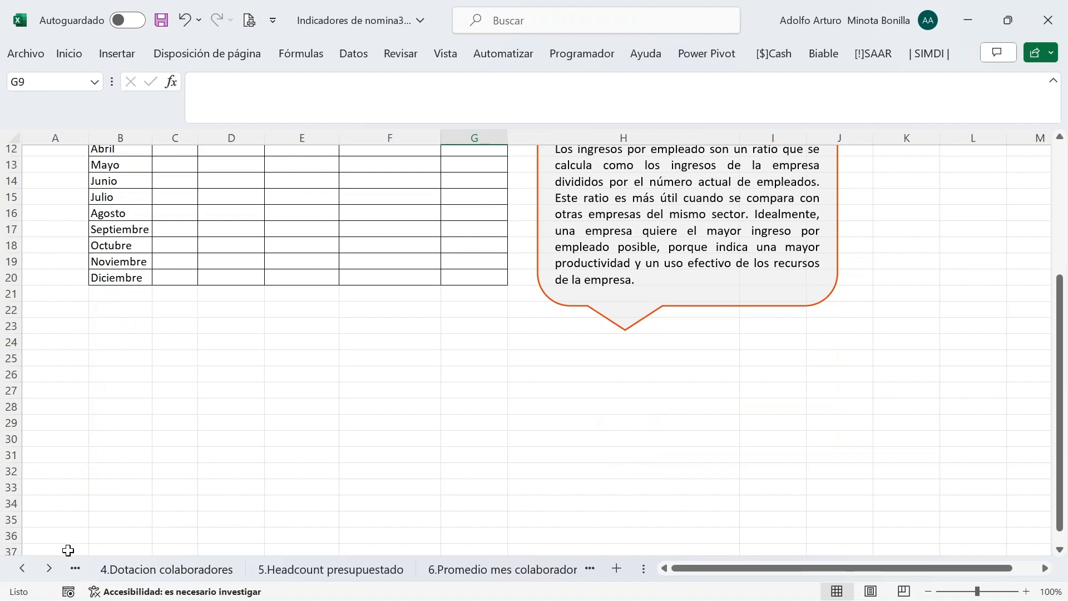
scroll(349, 460, up, 4)
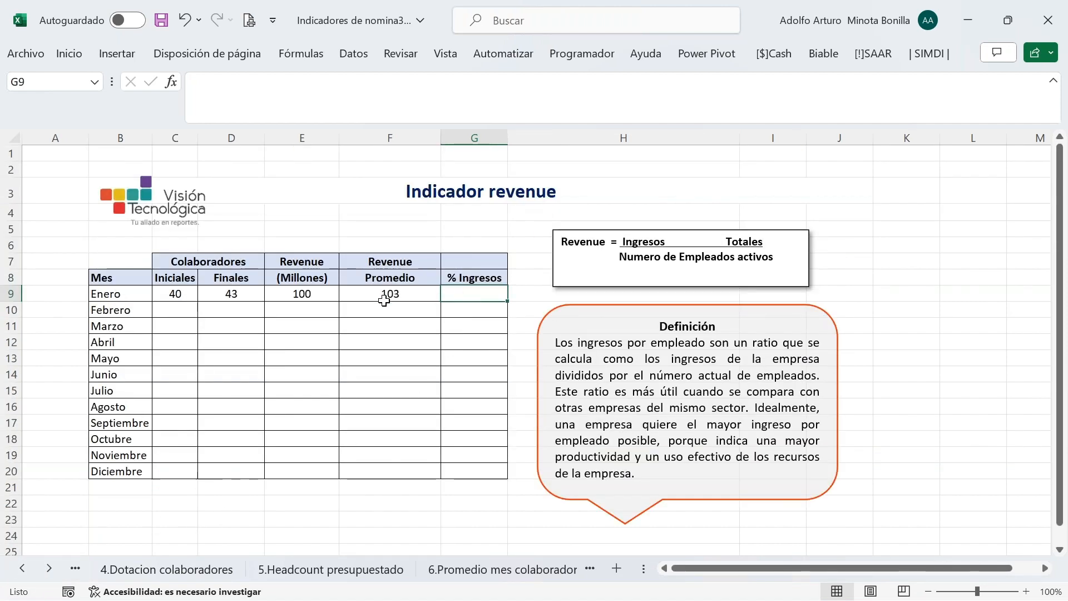
drag(178, 294, 350, 294)
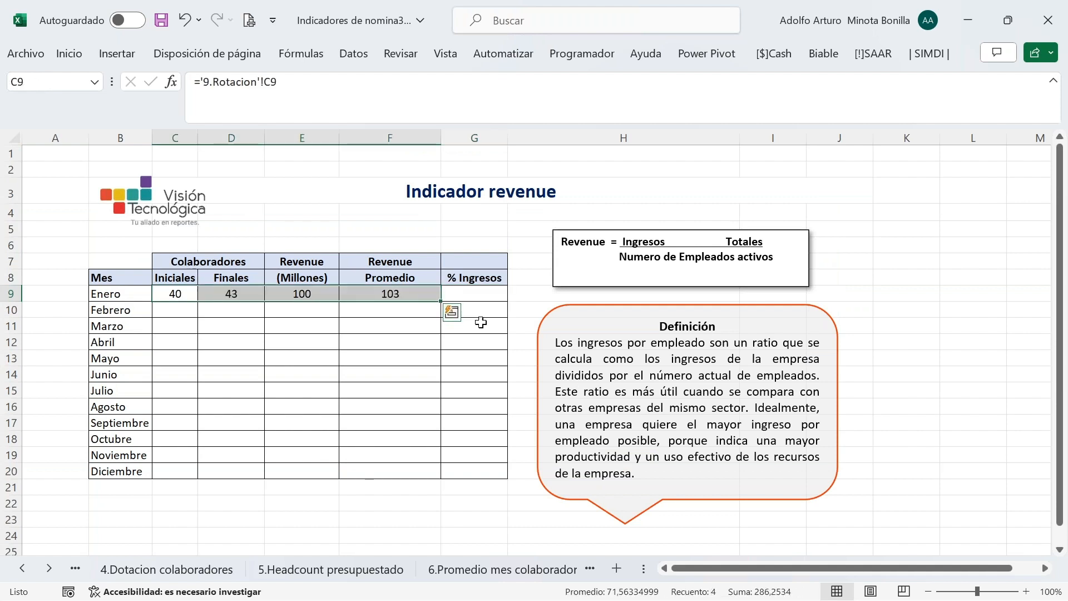
double_click(442, 303)
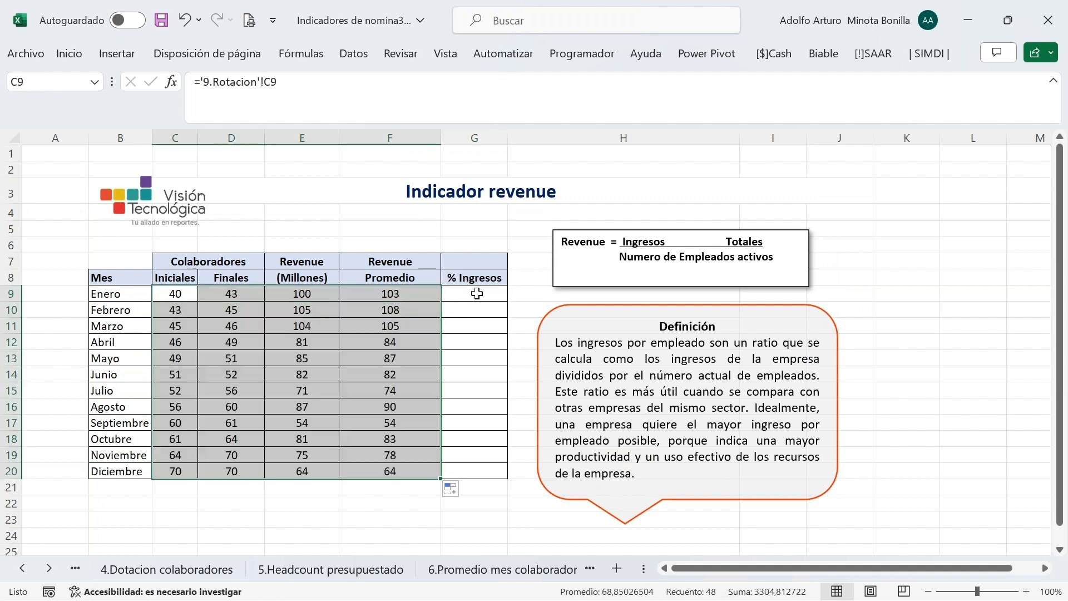
click(476, 293)
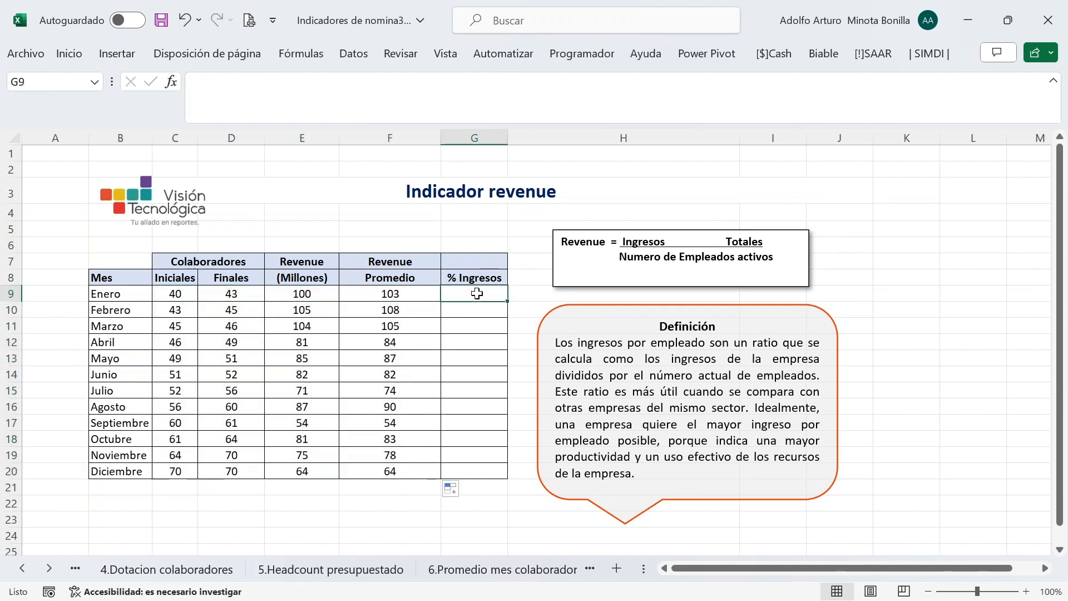
text(=su)
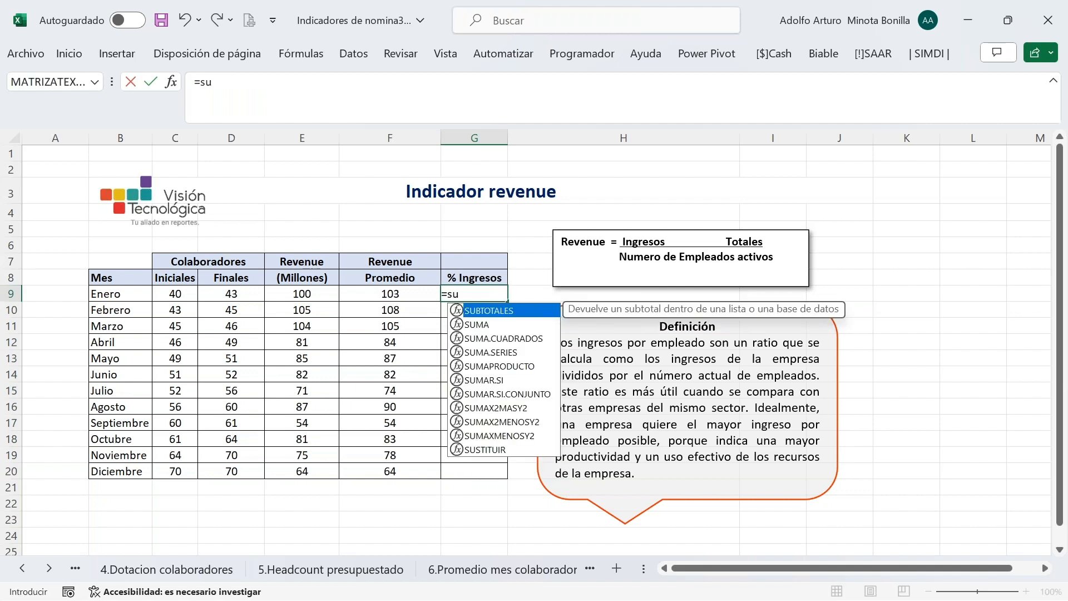
text(mar)
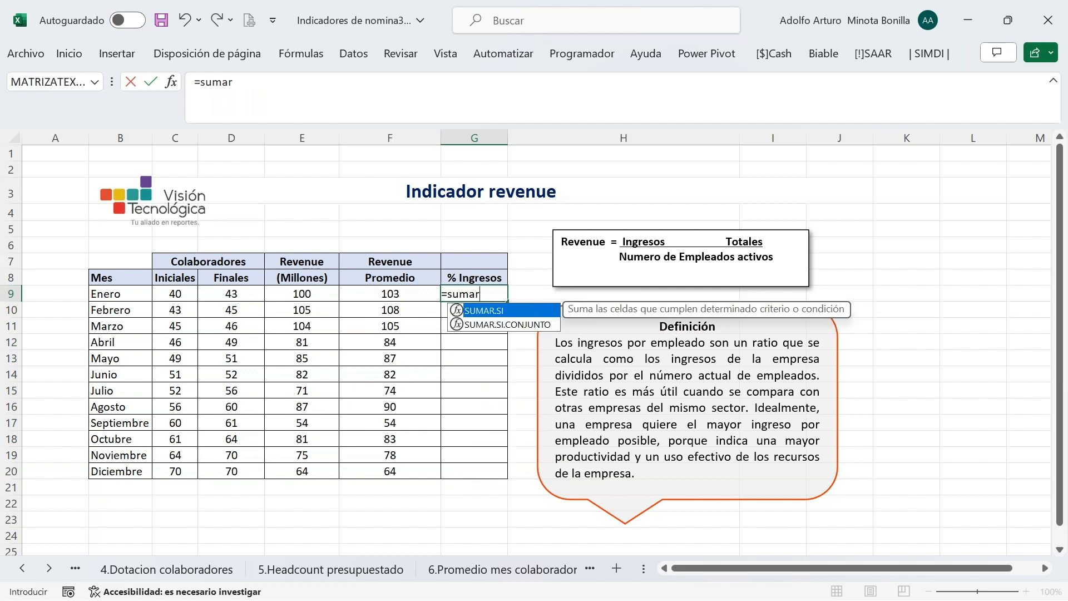
Insert SUMAR.SI.CONJUNTO in G9 with the payroll Total Valor column E as sum range
key(Down)
key(Tab)
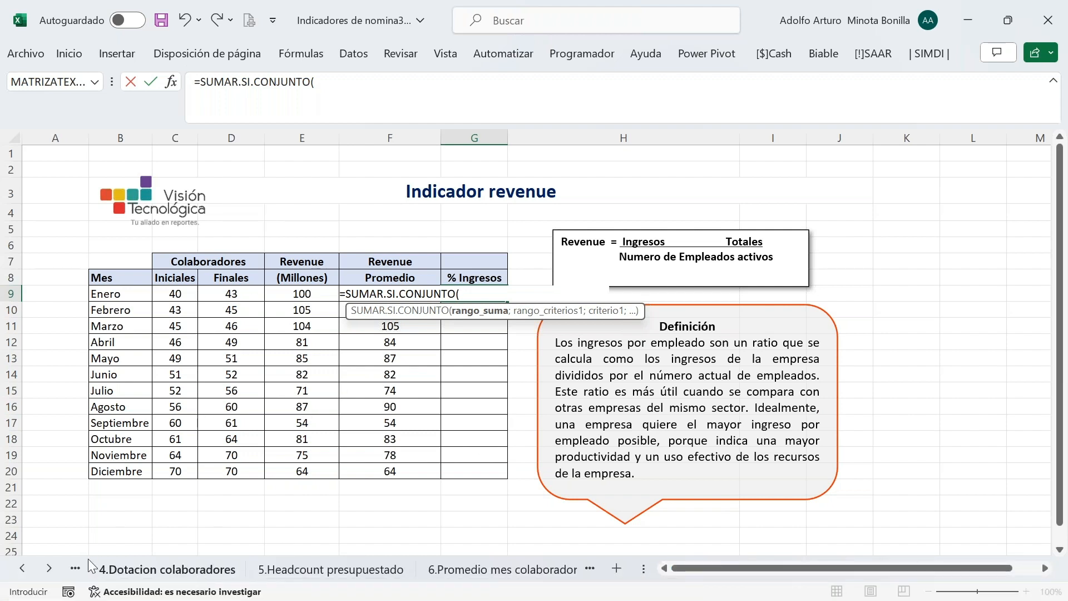
click(48, 567)
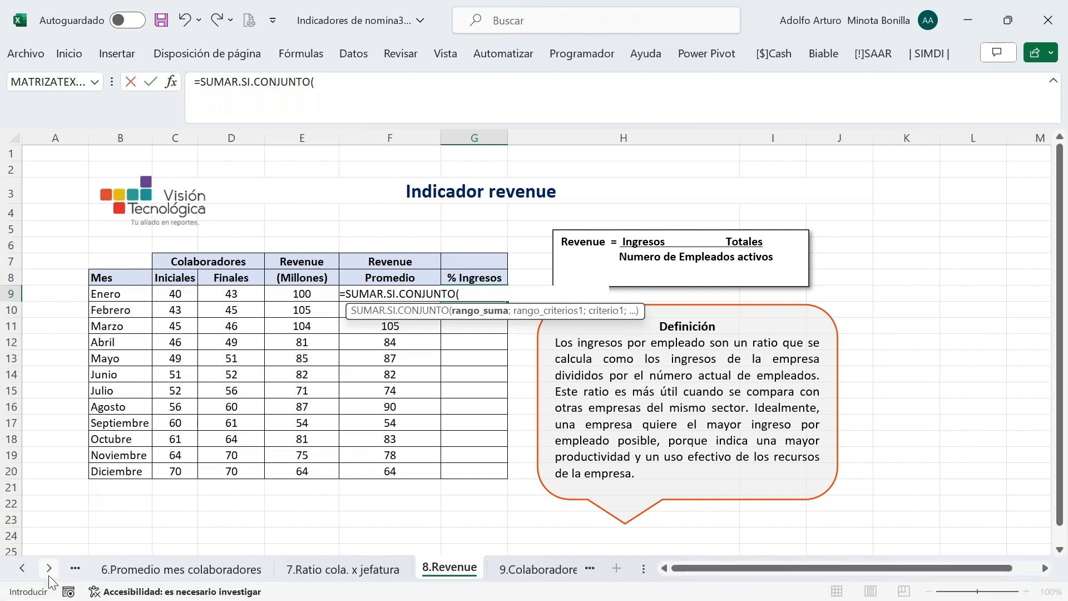
click(48, 568)
click(48, 575)
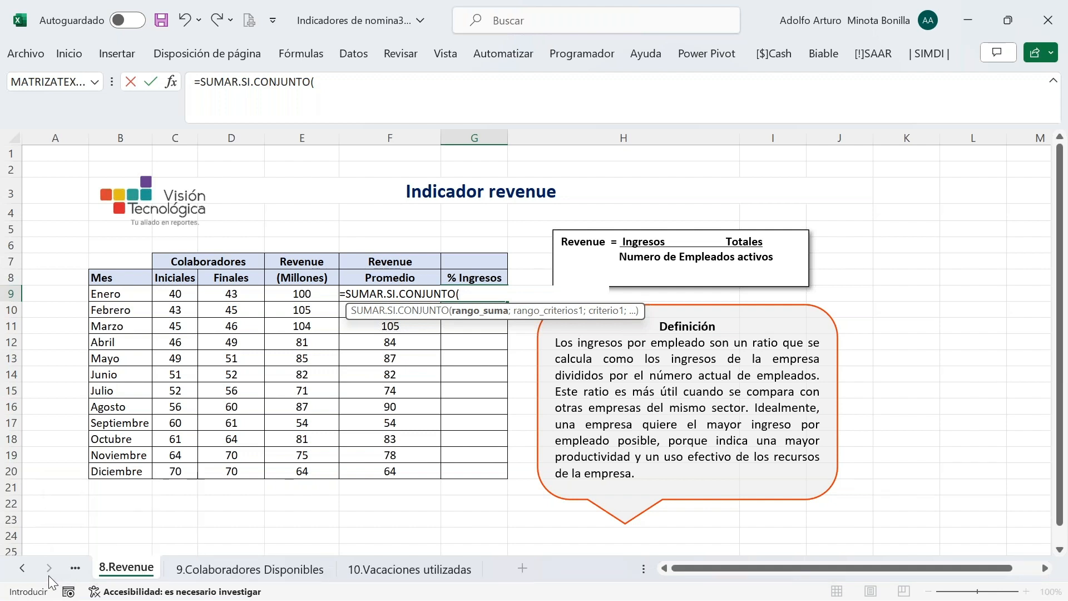
click(23, 572)
click(22, 572)
click(23, 573)
click(23, 572)
click(22, 573)
click(22, 572)
click(22, 573)
click(22, 572)
click(22, 571)
click(23, 572)
click(338, 572)
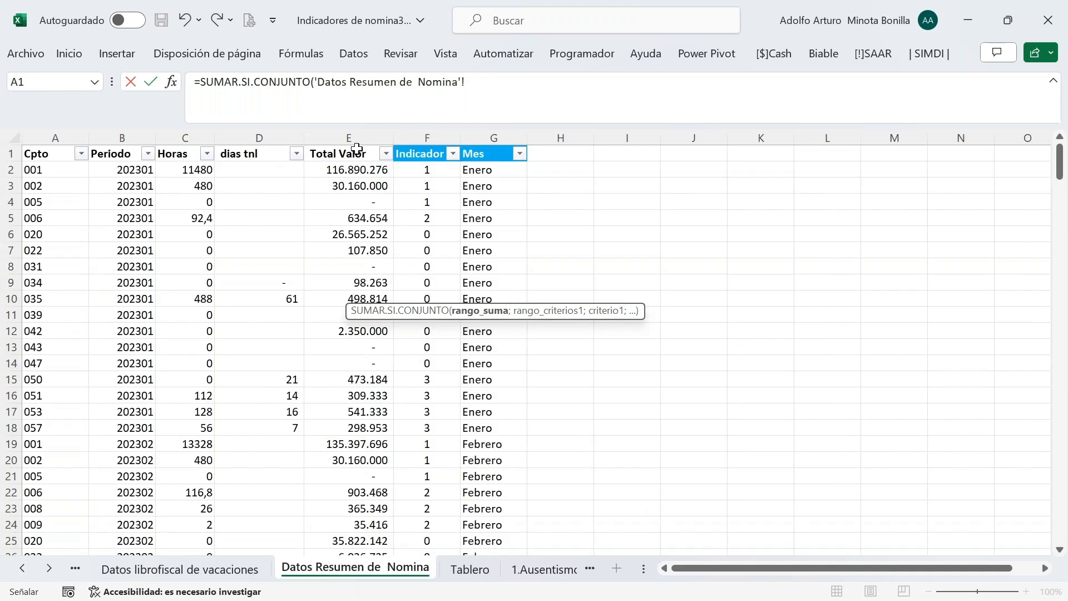
click(359, 136)
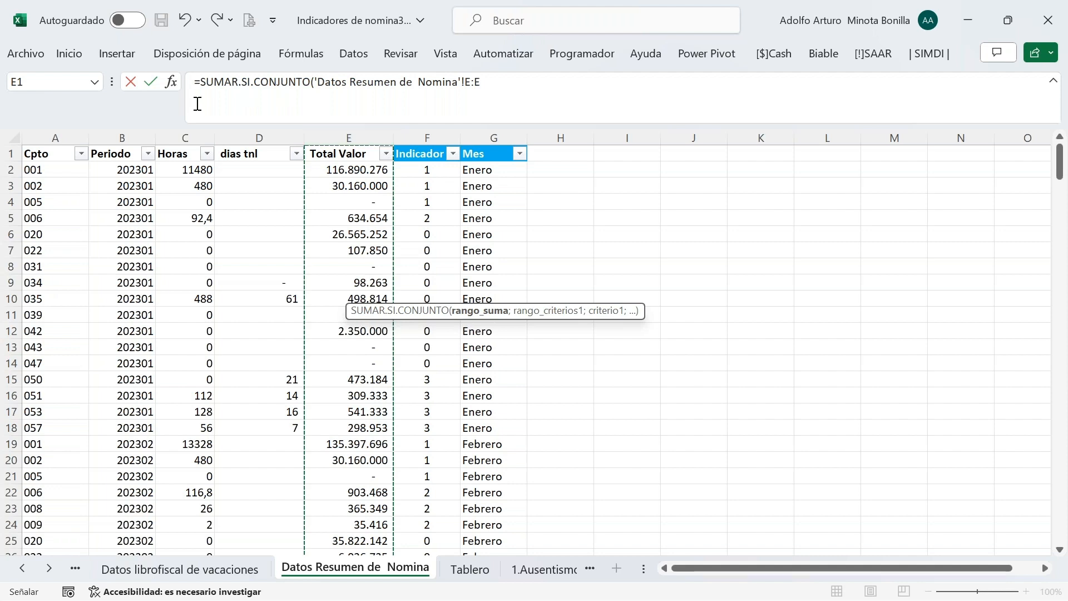
Set the criteria range to the payroll Mes column $G:$G and the criterion to B9 (Enero)
click(172, 81)
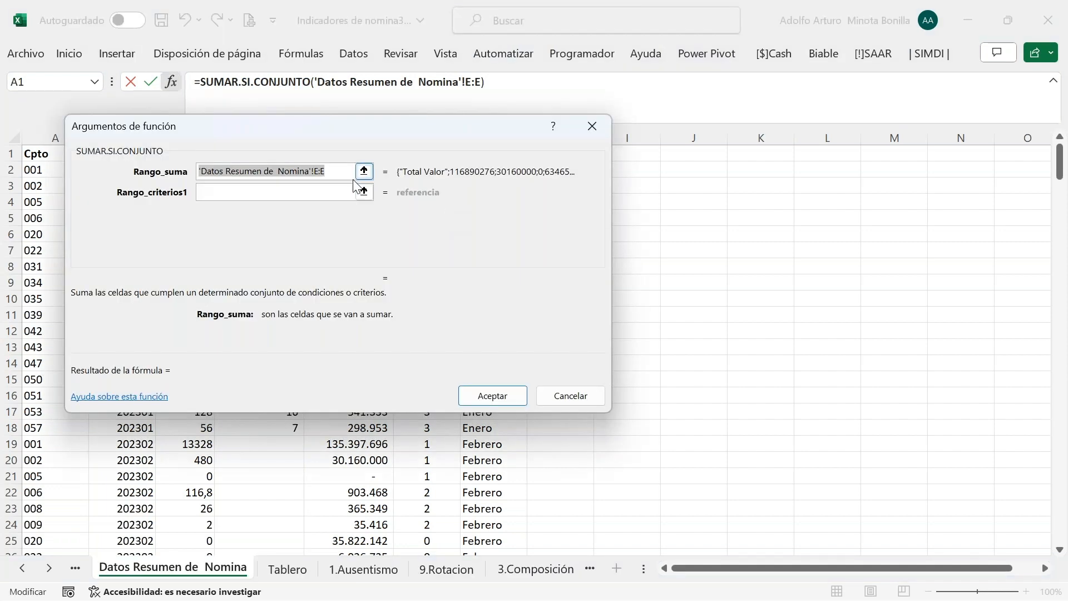
click(338, 173)
click(310, 192)
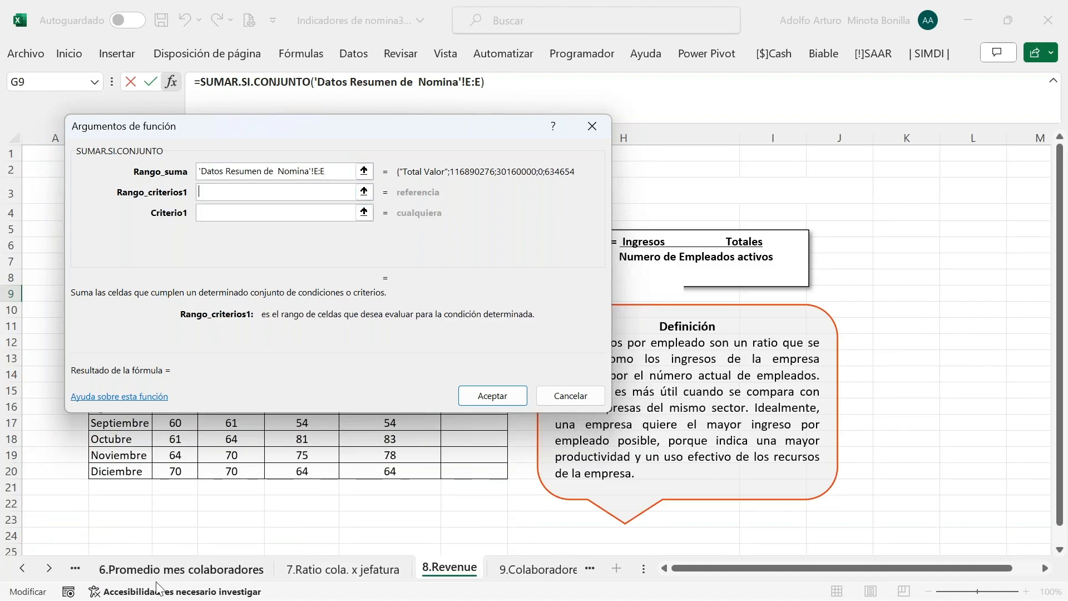
click(22, 568)
click(22, 568)
click(22, 568)
click(23, 567)
click(22, 568)
click(23, 568)
click(22, 568)
click(132, 573)
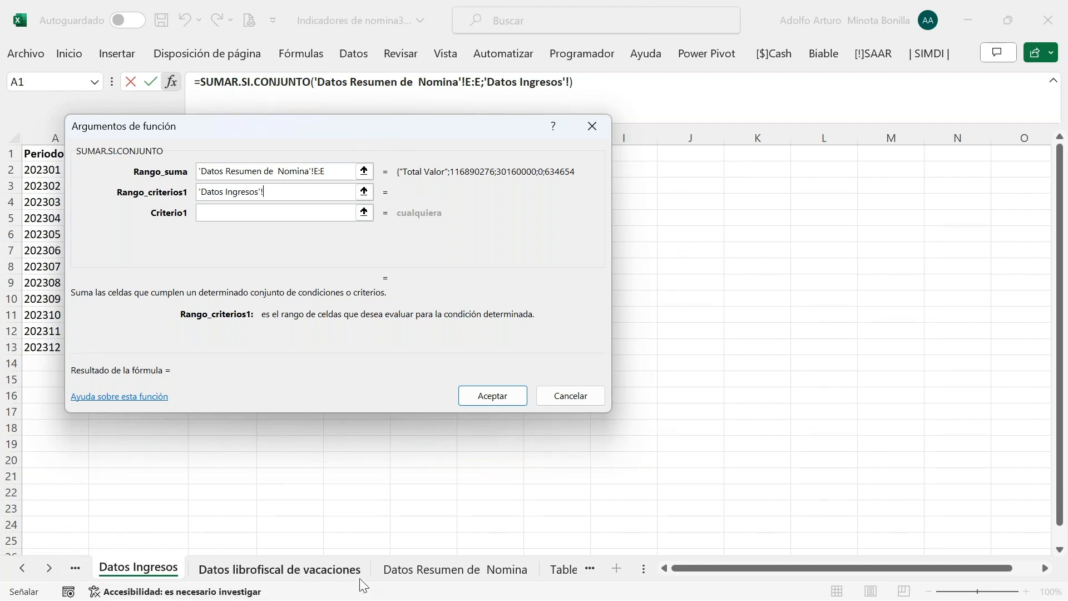
click(445, 574)
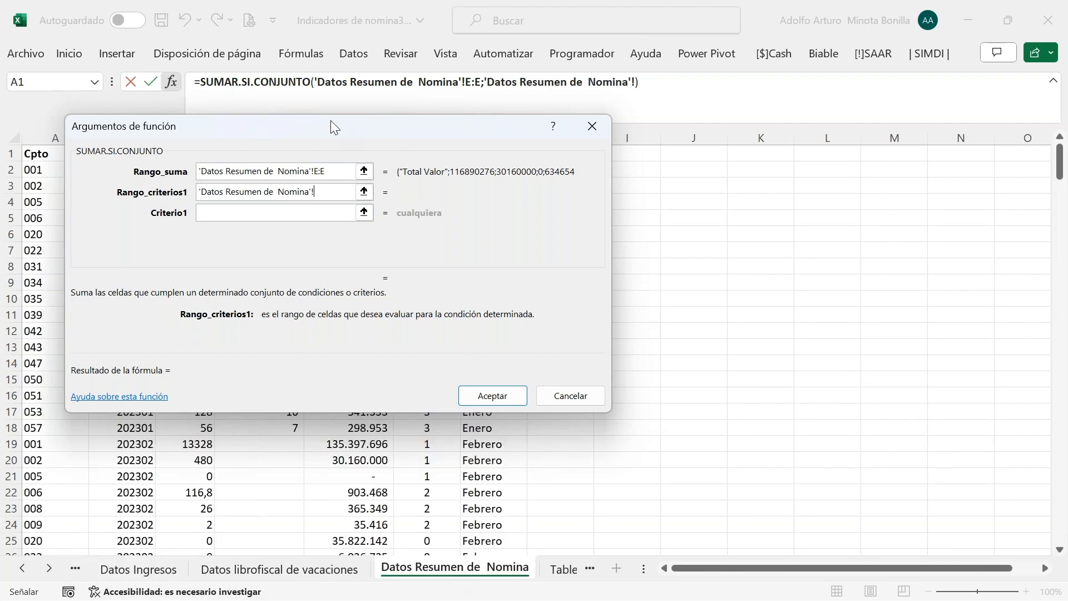
drag(329, 125, 329, 296)
click(493, 137)
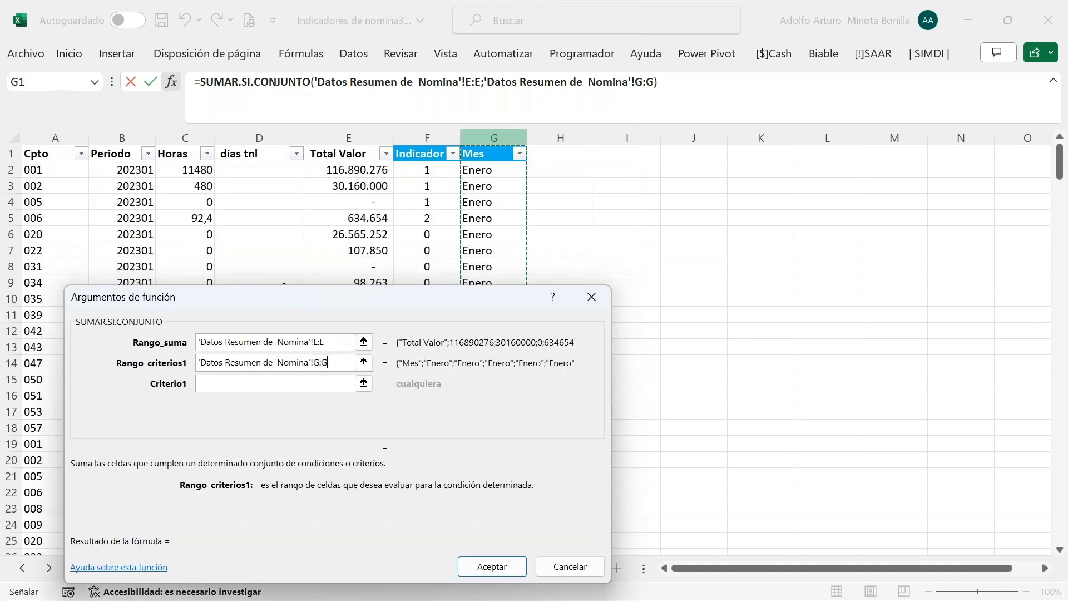
key(F4)
click(231, 384)
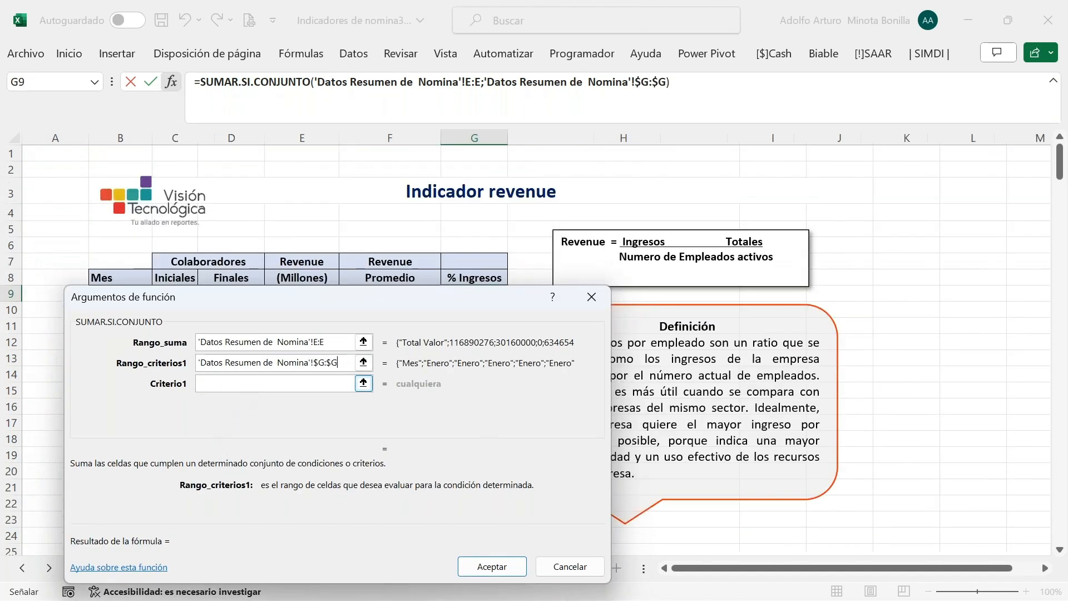
drag(322, 294, 894, 318)
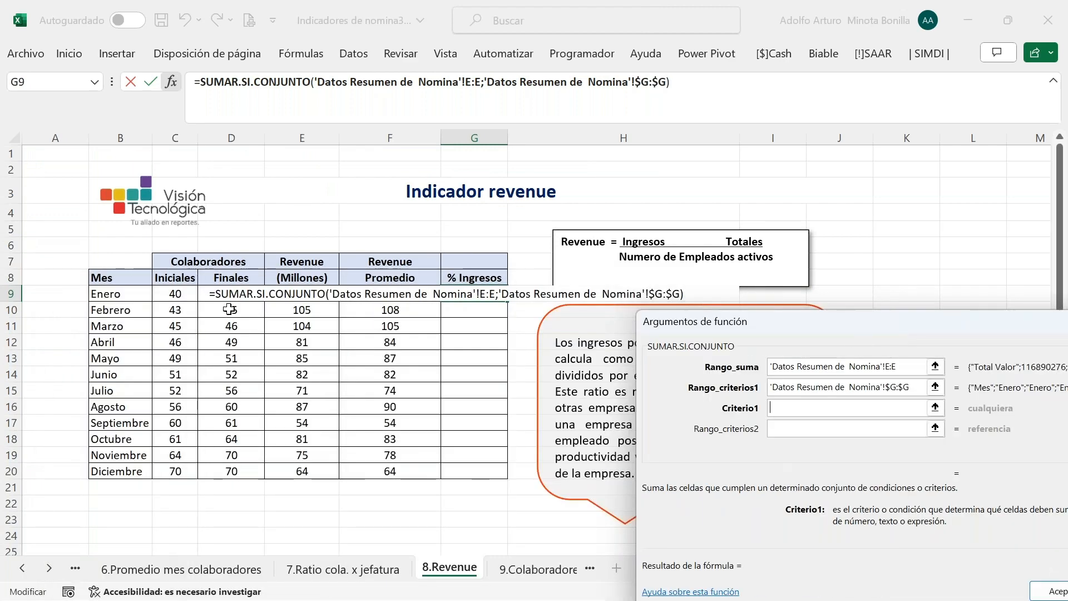
click(128, 295)
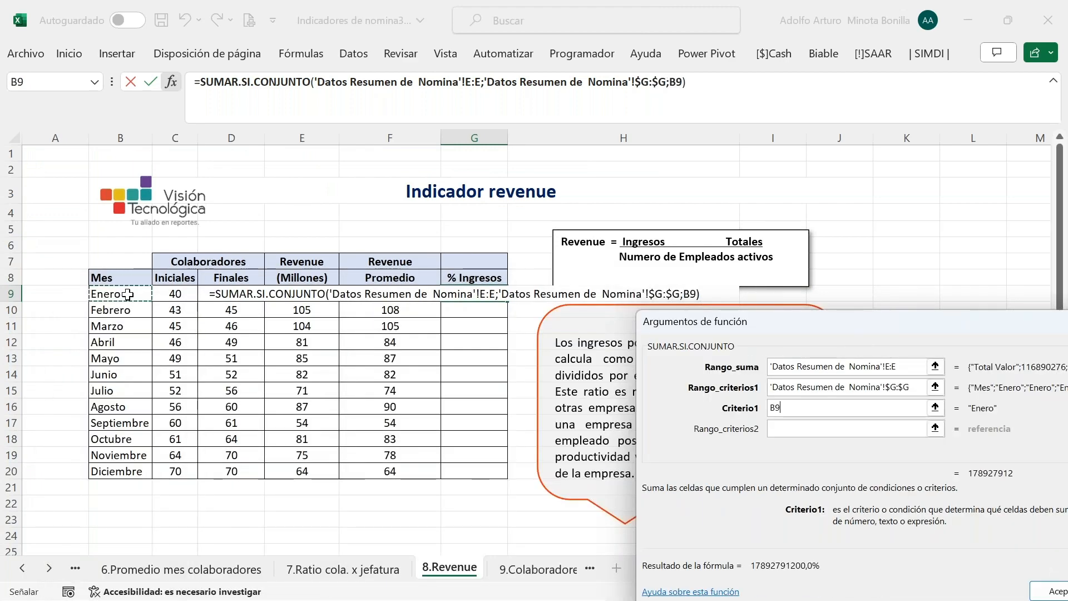
key(Return)
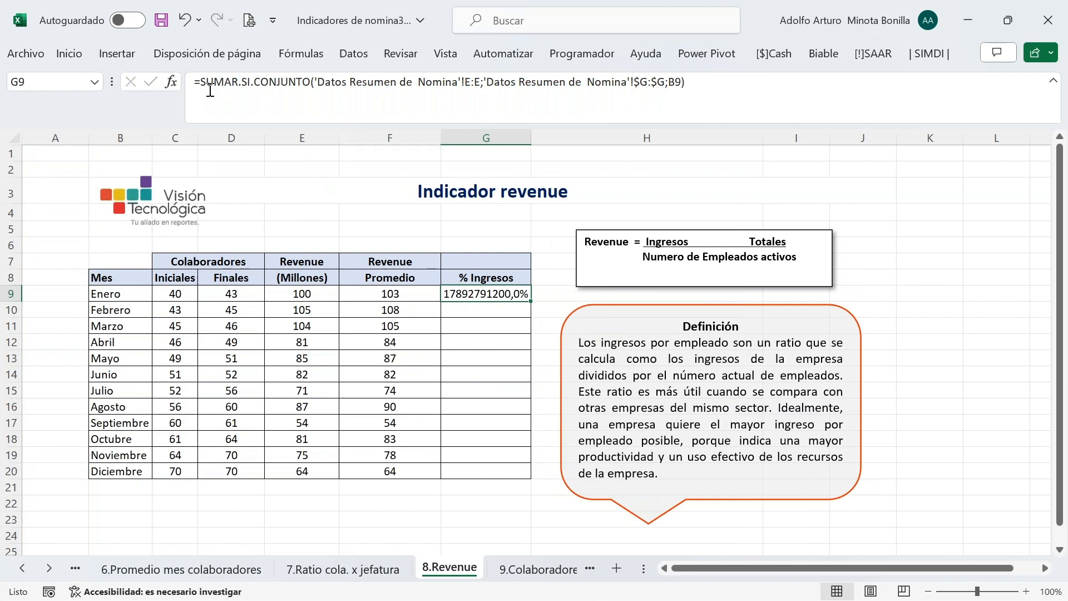
Wrap G9's SUMAR.SI.CONJUNTO in parentheses and append a division sign at the end
click(225, 113)
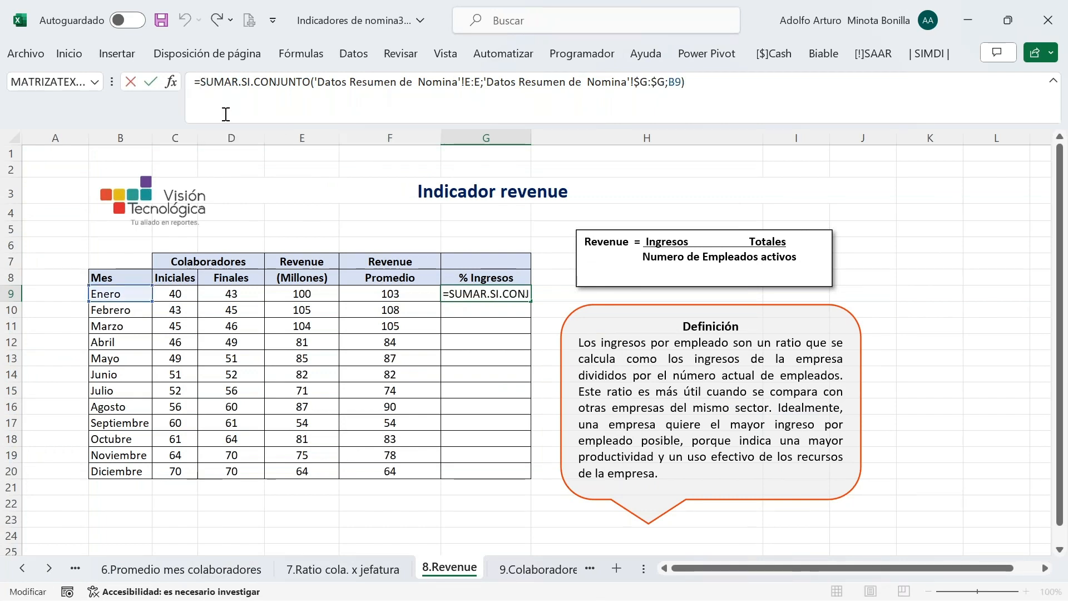
text(()
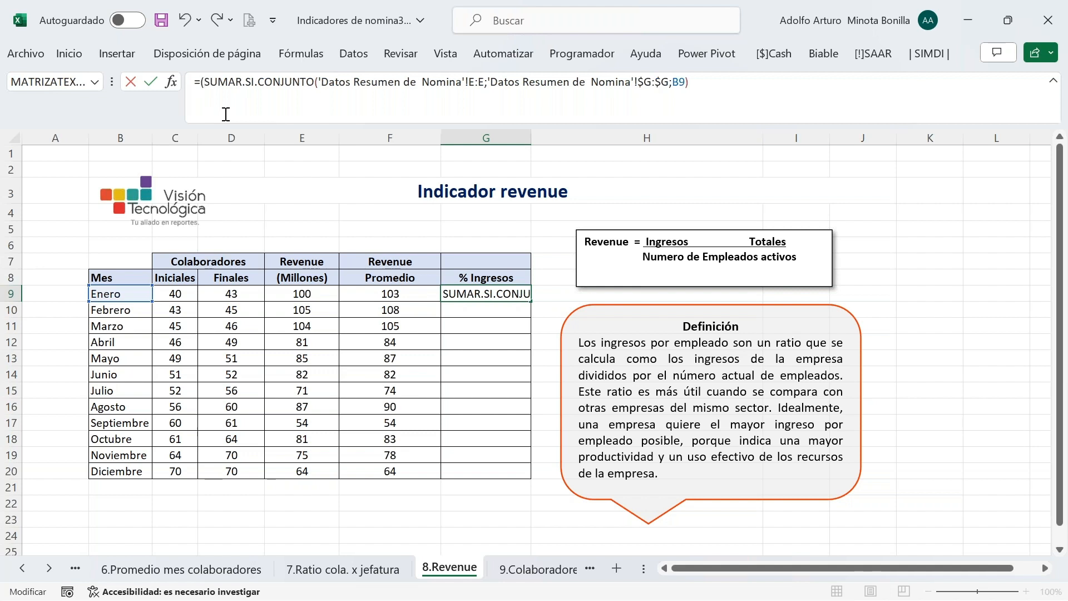
click(727, 87)
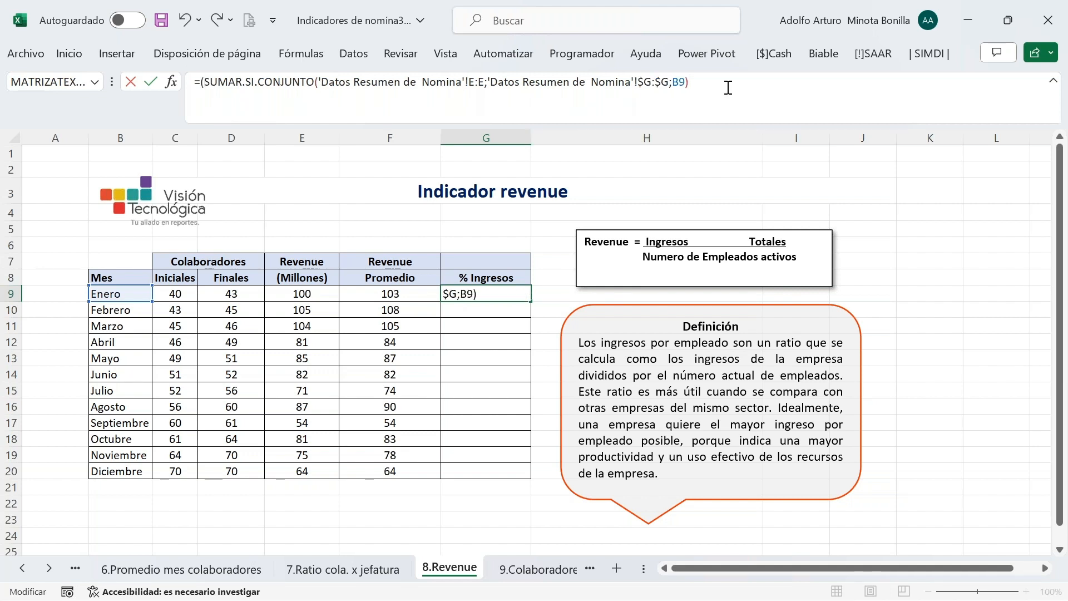
text())
click(201, 81)
text(/)
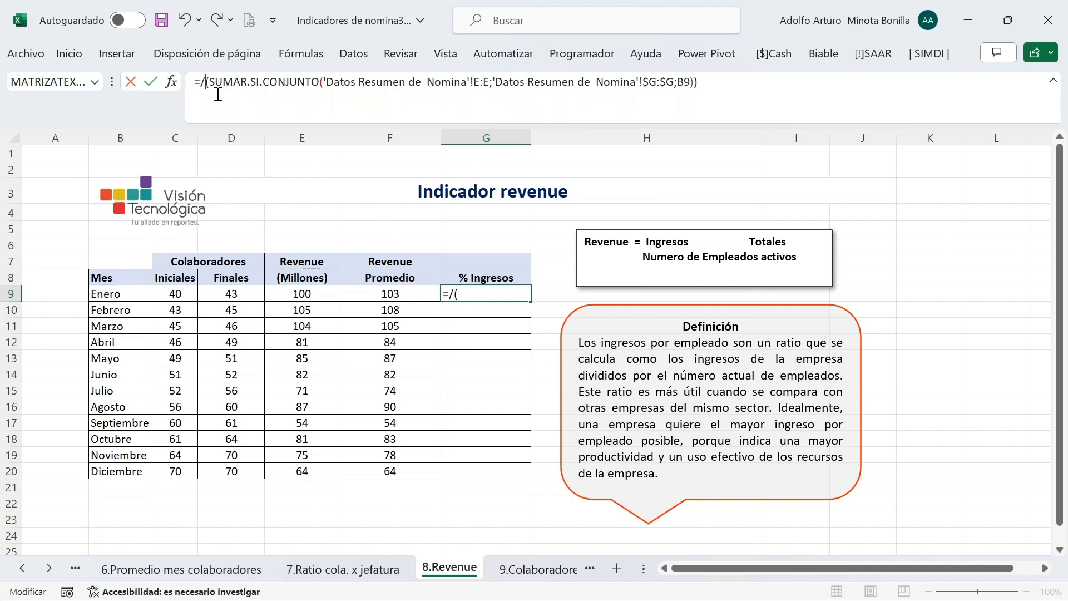
key(BackSpace)
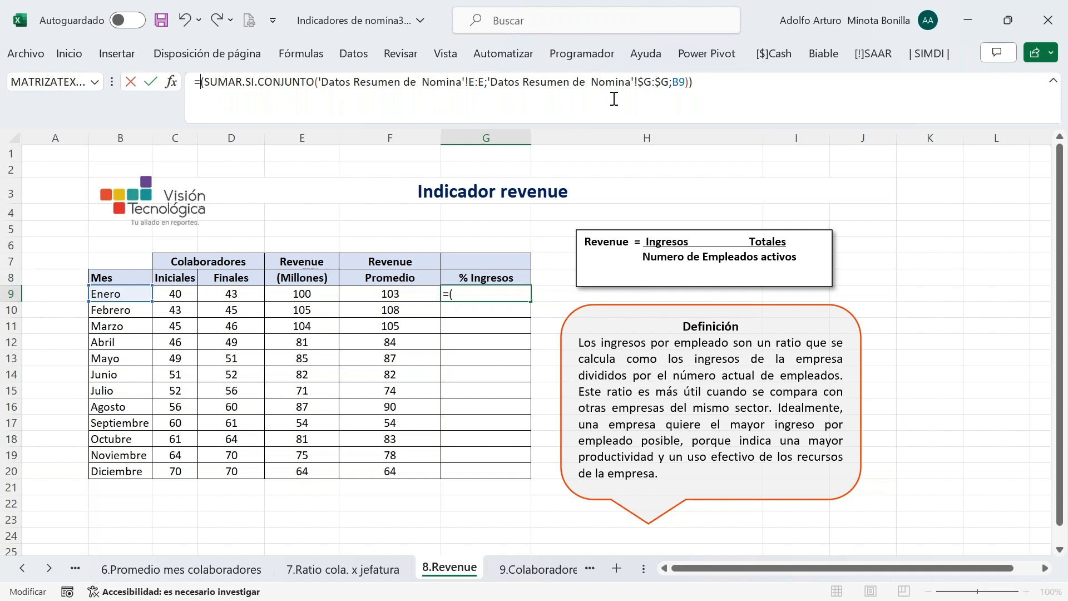
click(720, 86)
text(/)
Divide G9 by January income in 'Datos Ingresos'!B2 and enter the formula
click(23, 568)
click(22, 568)
click(24, 568)
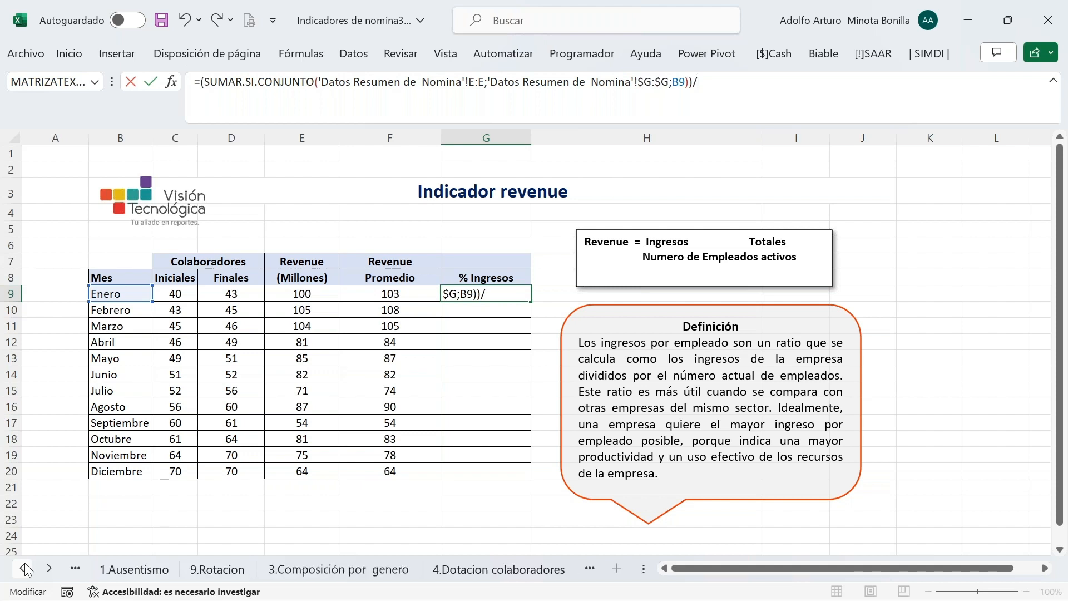
click(24, 568)
click(23, 567)
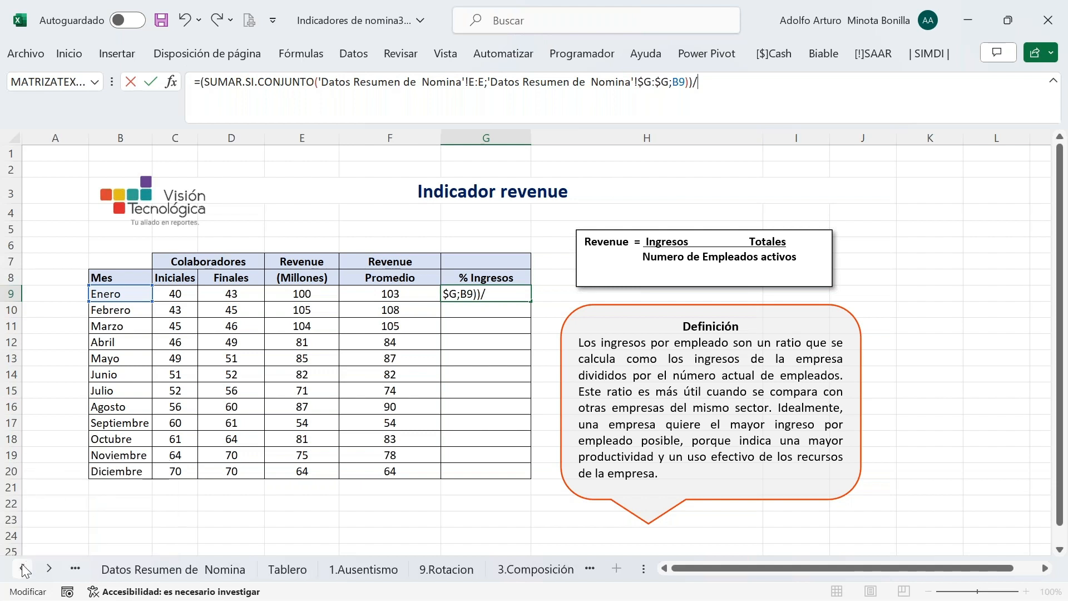
click(22, 568)
click(23, 567)
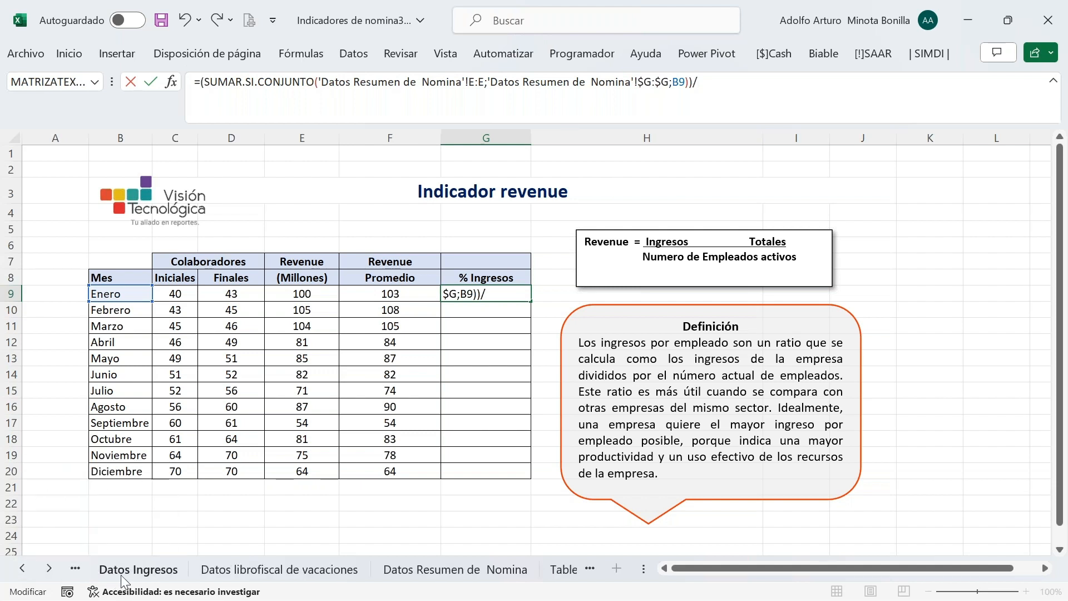
click(138, 567)
click(147, 165)
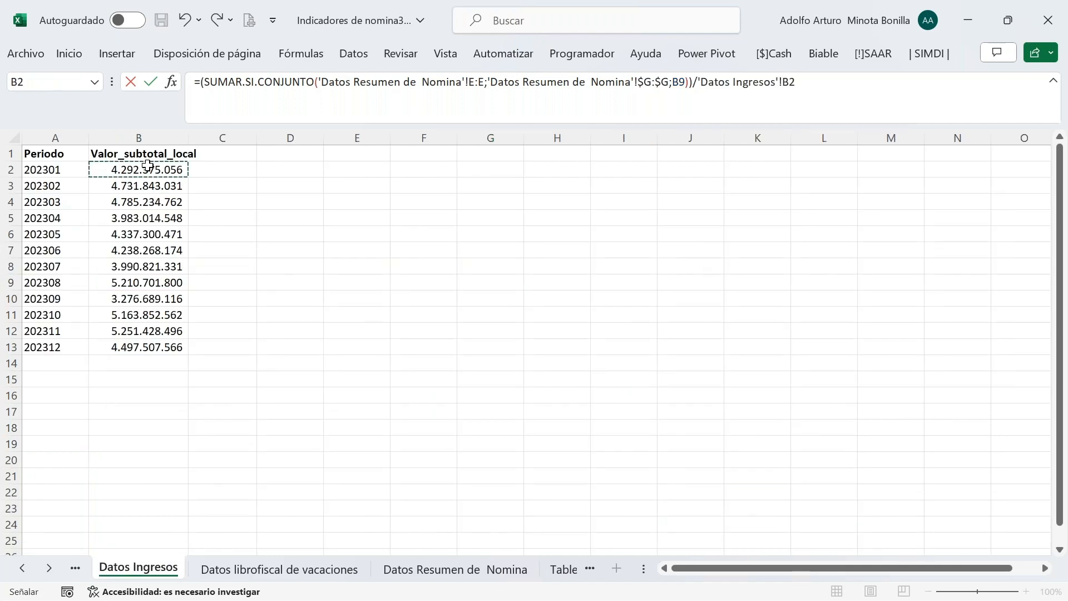
key(Return)
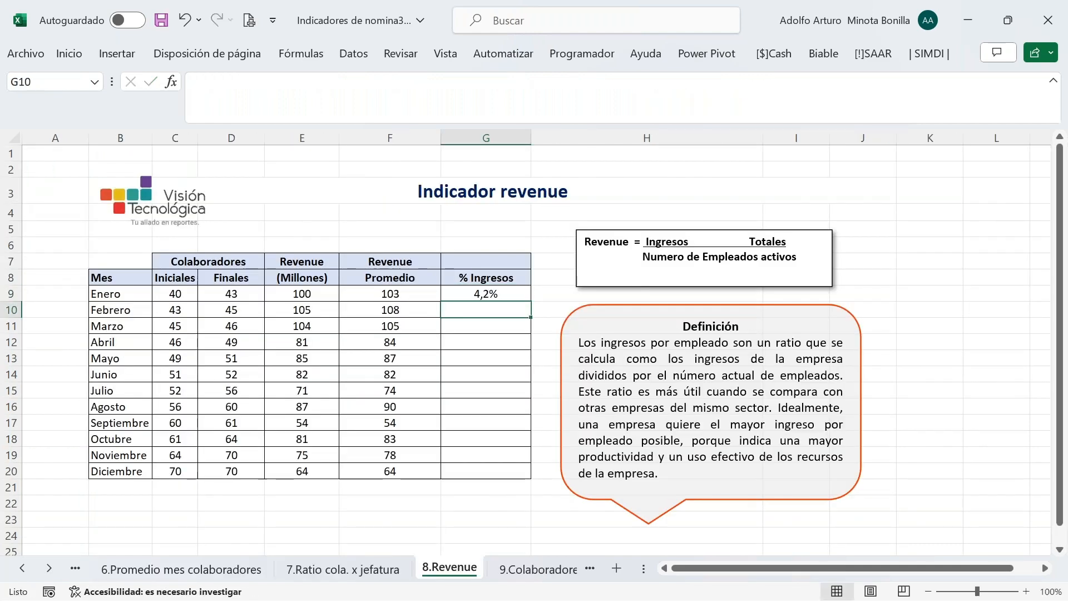
Fill the % Ingresos formula down to G20, Enero 4,2% through Diciembre 6,5%
click(464, 286)
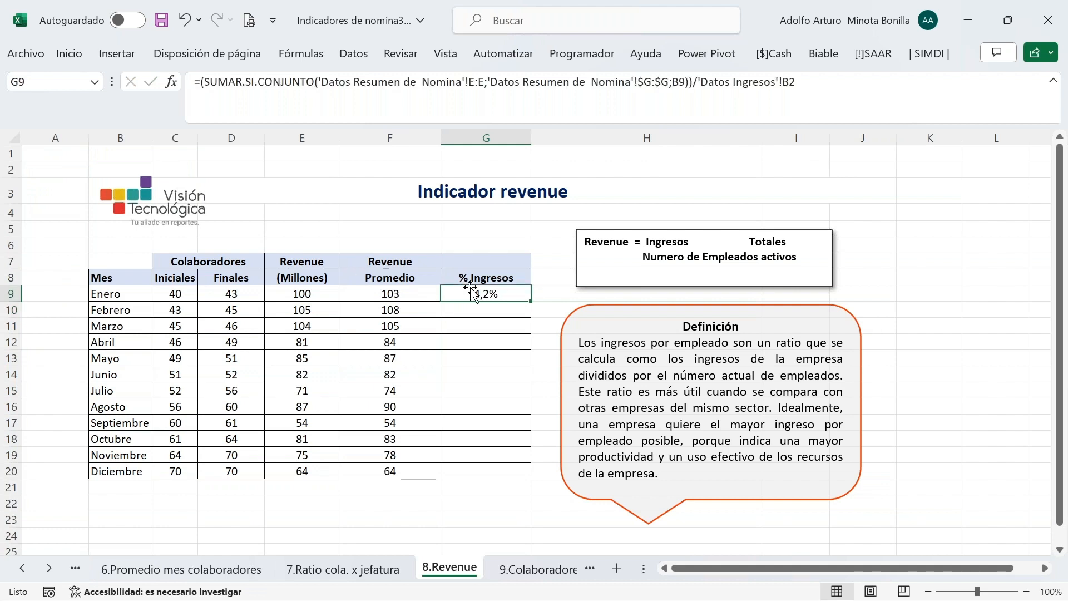
double_click(534, 302)
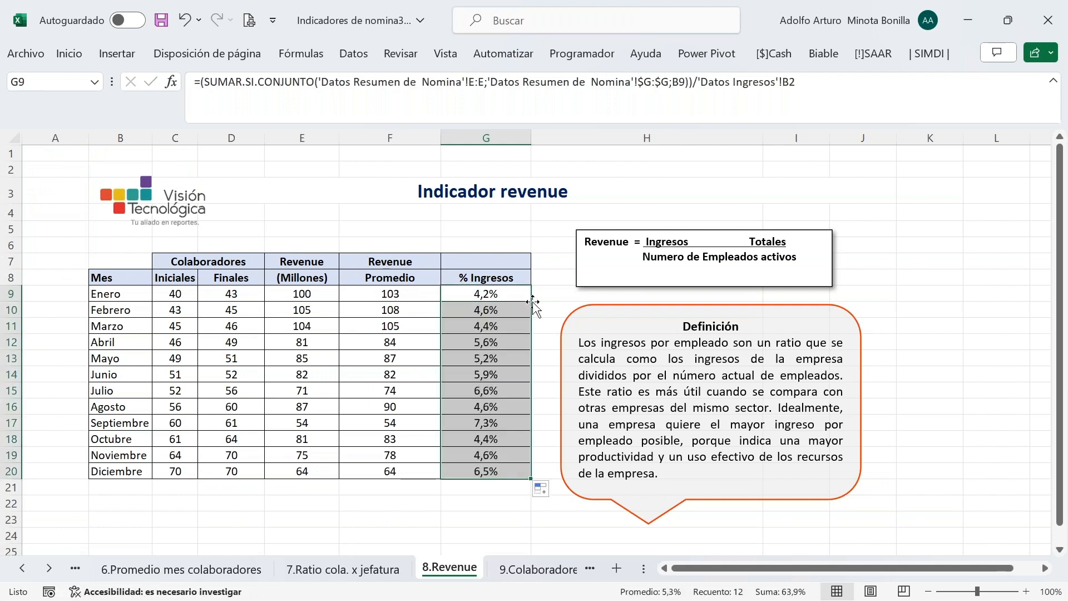
key(Down)
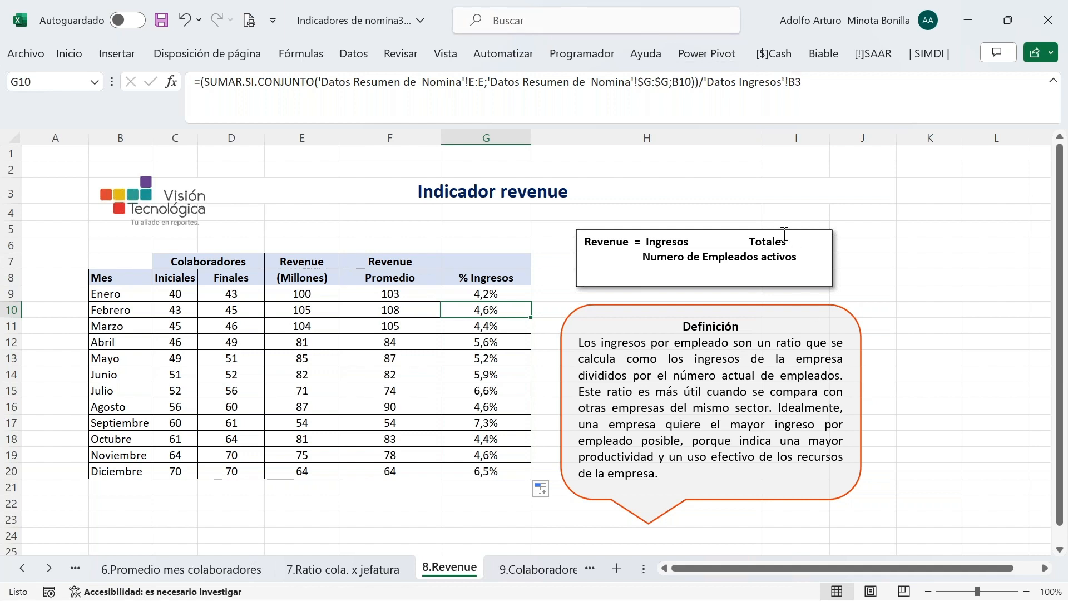
Save the workbook and move to the 9.Colaboradores Disponibles sheet
click(161, 20)
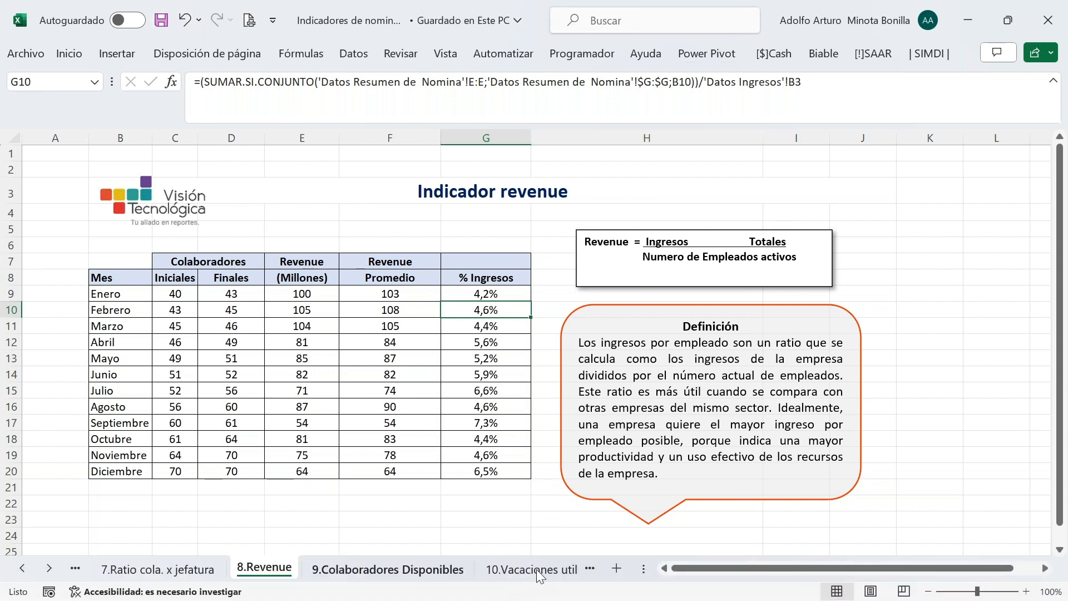
key(ctrl+Page_Down)
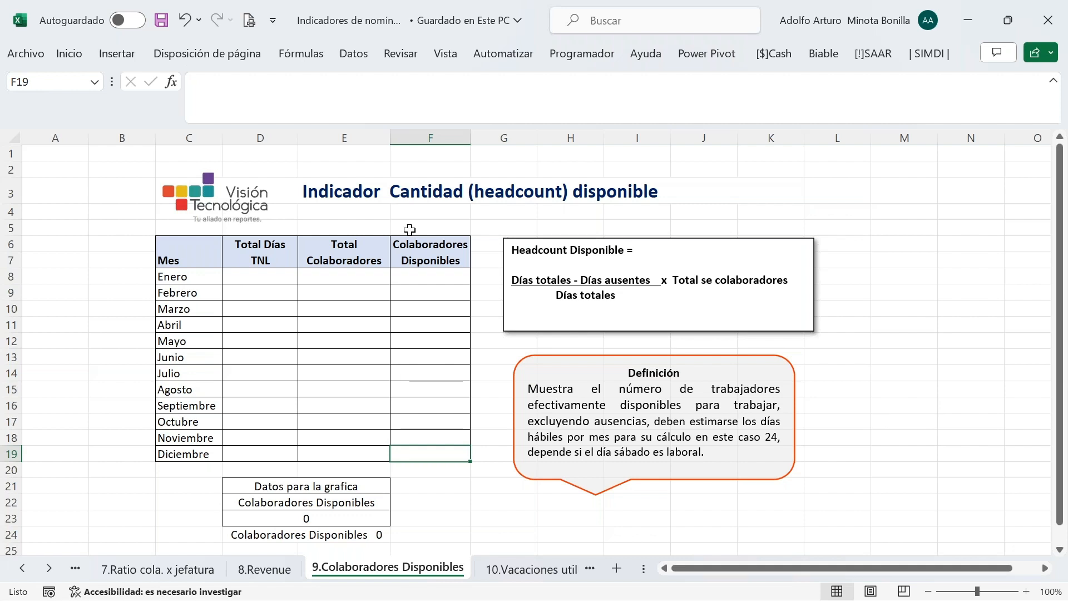
click(277, 274)
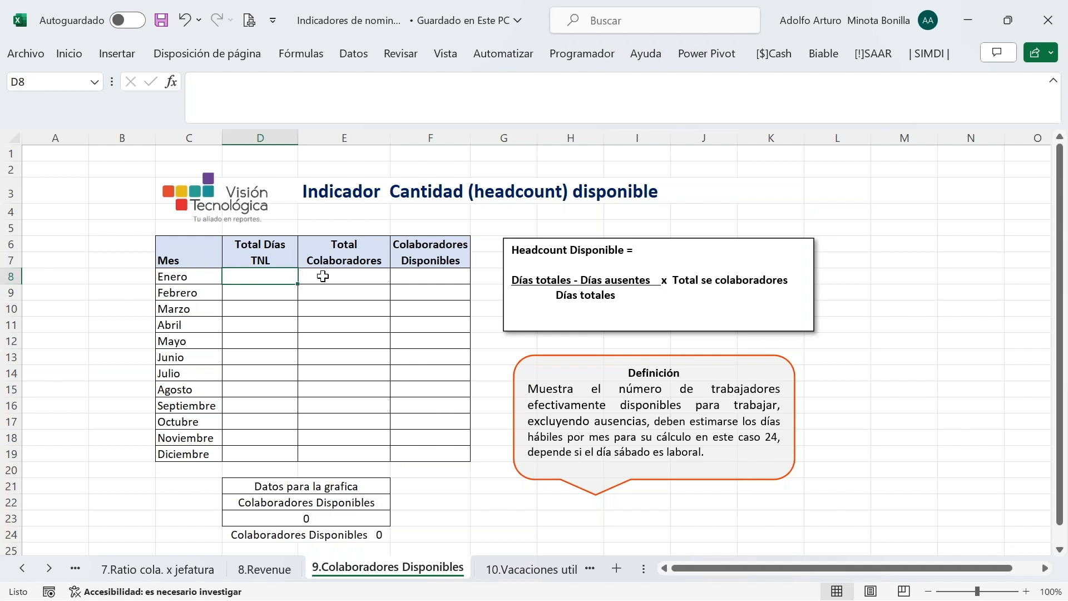
click(369, 276)
click(421, 277)
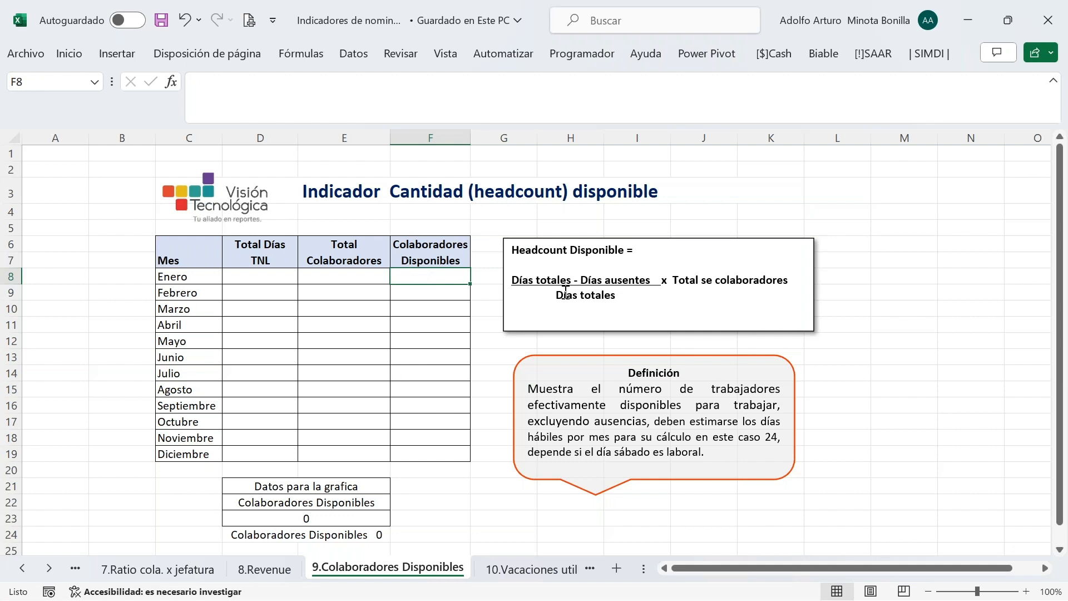
click(261, 277)
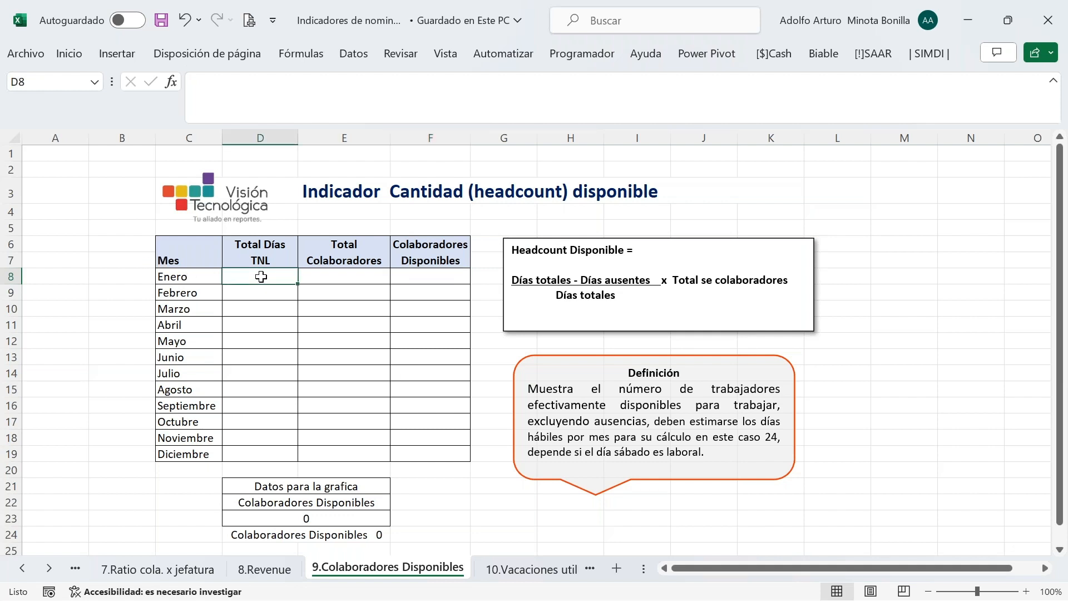
Start SUMAR.SI.CONJUNTO in D8 summing the Datos Resumen de Nomina Horas column, with the arguments window open
text(=sumar)
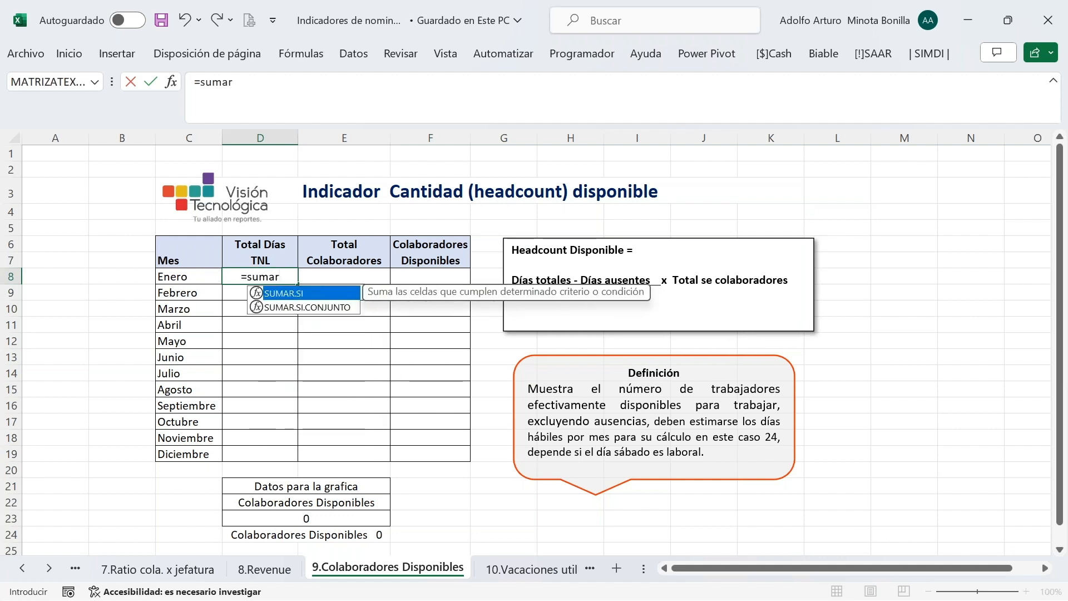
key(Down)
key(Tab)
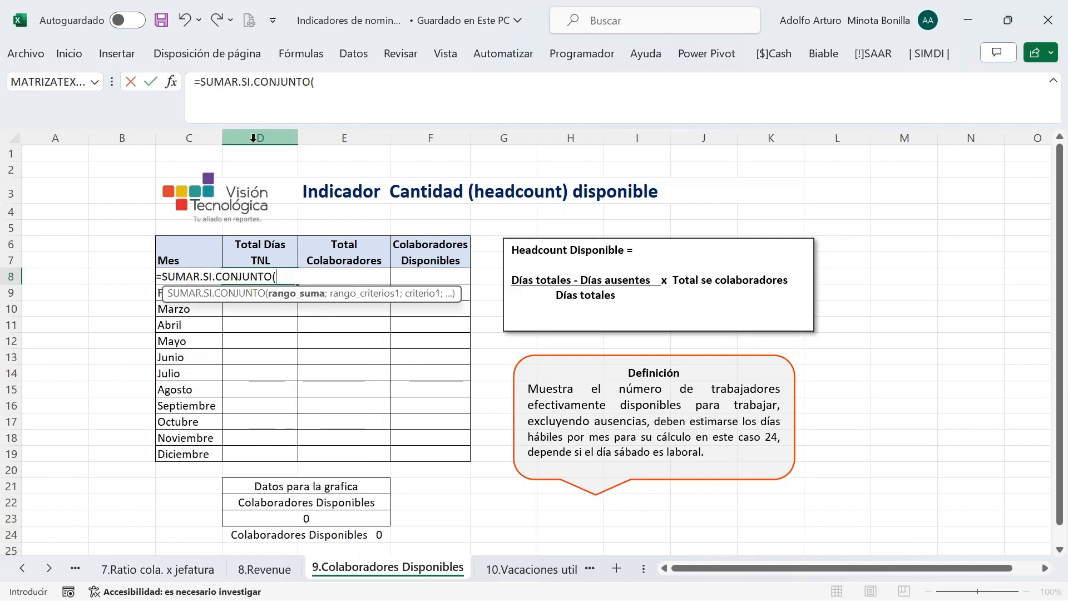
click(22, 568)
click(23, 568)
click(23, 568)
click(22, 567)
click(23, 568)
click(22, 567)
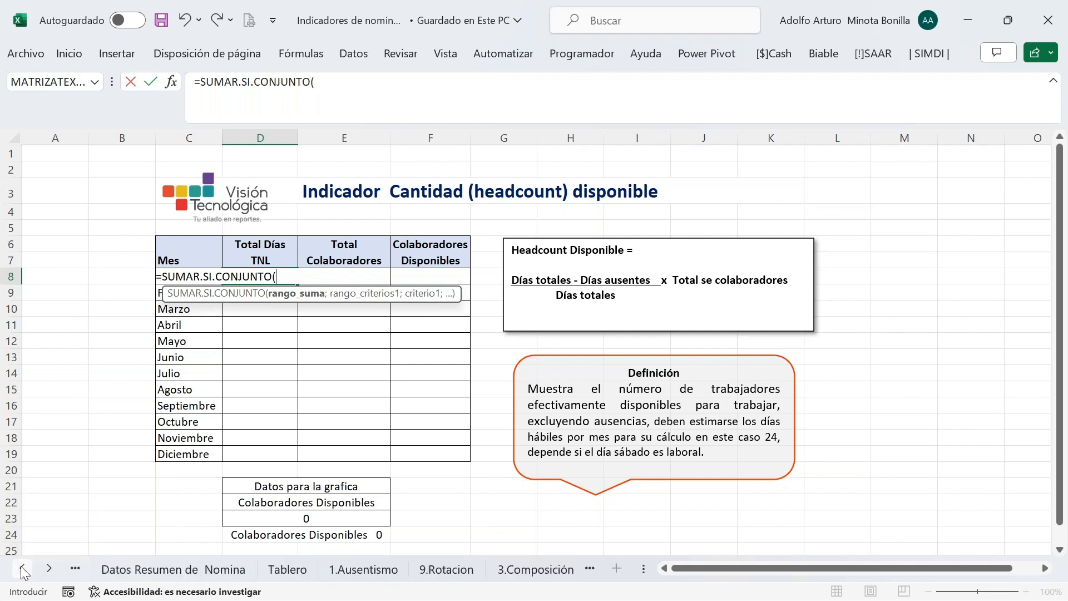
click(179, 571)
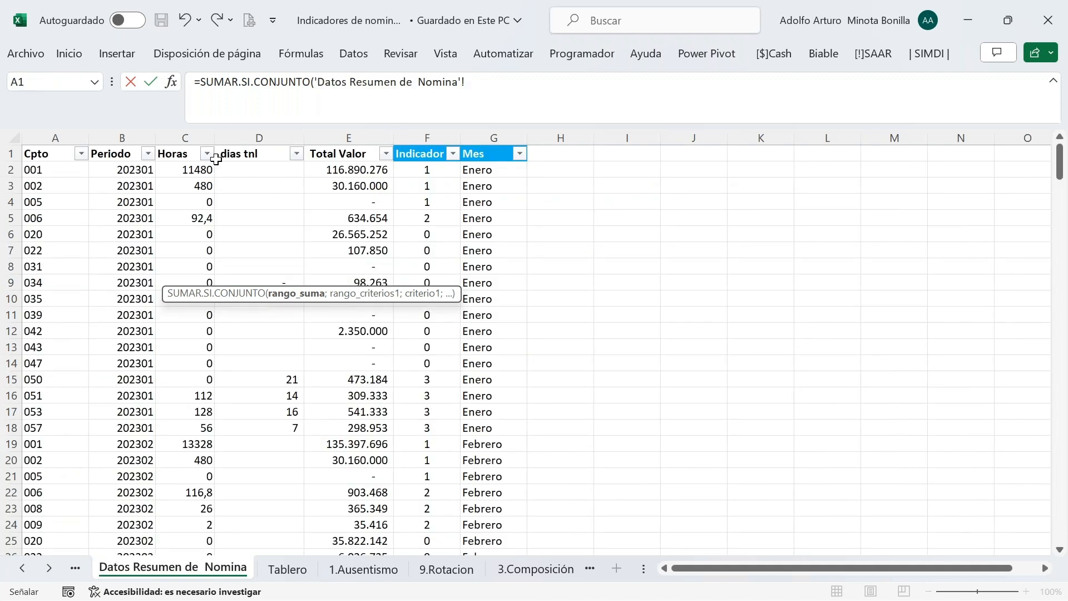
click(178, 134)
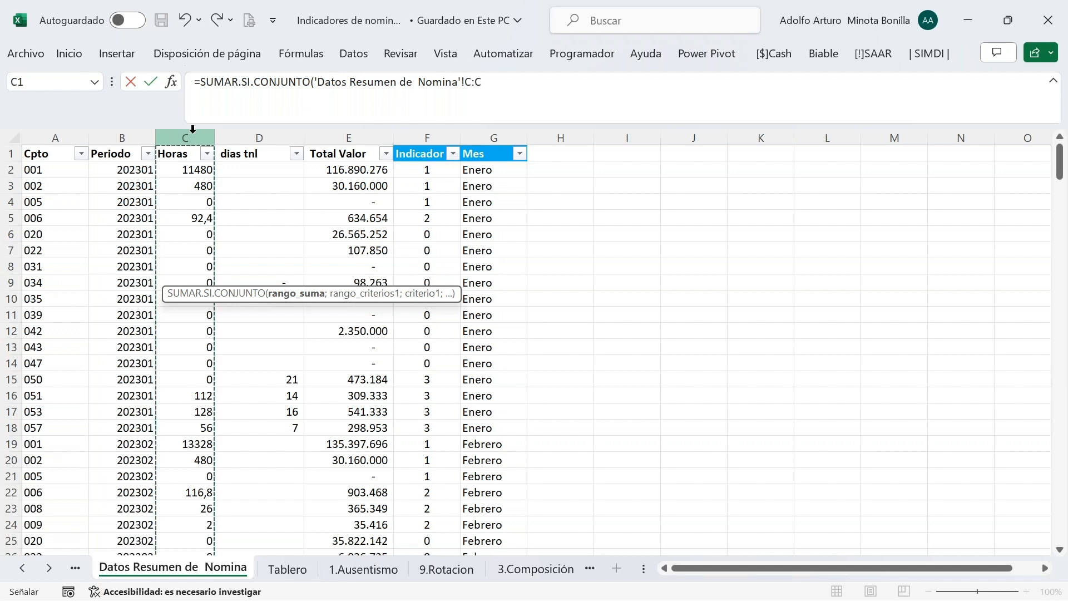
click(174, 83)
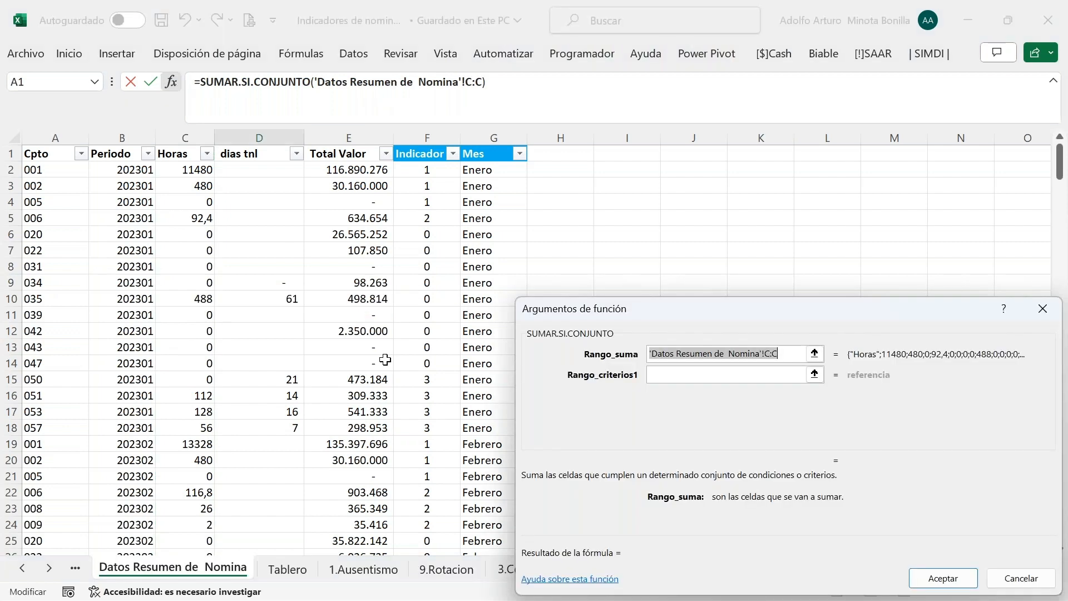
Make the Horas sum range absolute and add the absolute Indicador column criterion equal to 3
click(794, 354)
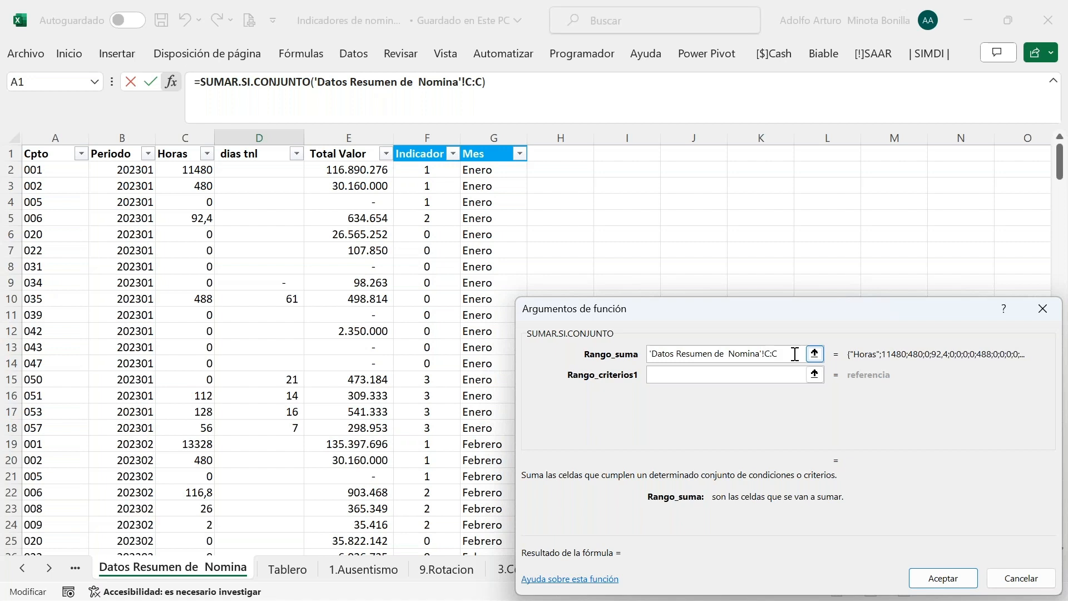
key(F4)
click(726, 375)
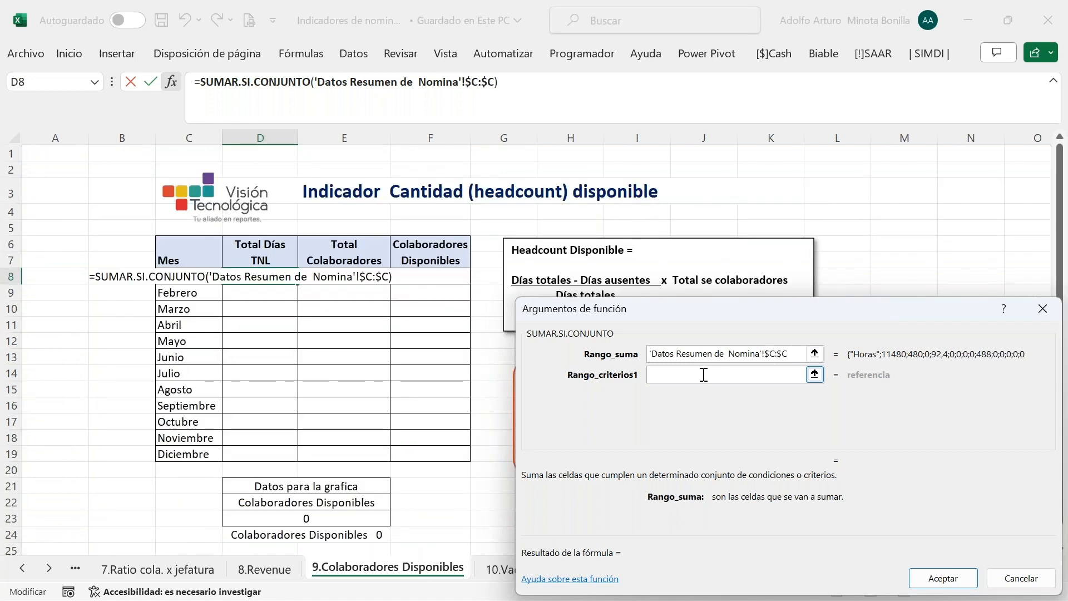
click(22, 568)
click(22, 568)
click(22, 568)
click(23, 568)
click(22, 568)
click(21, 569)
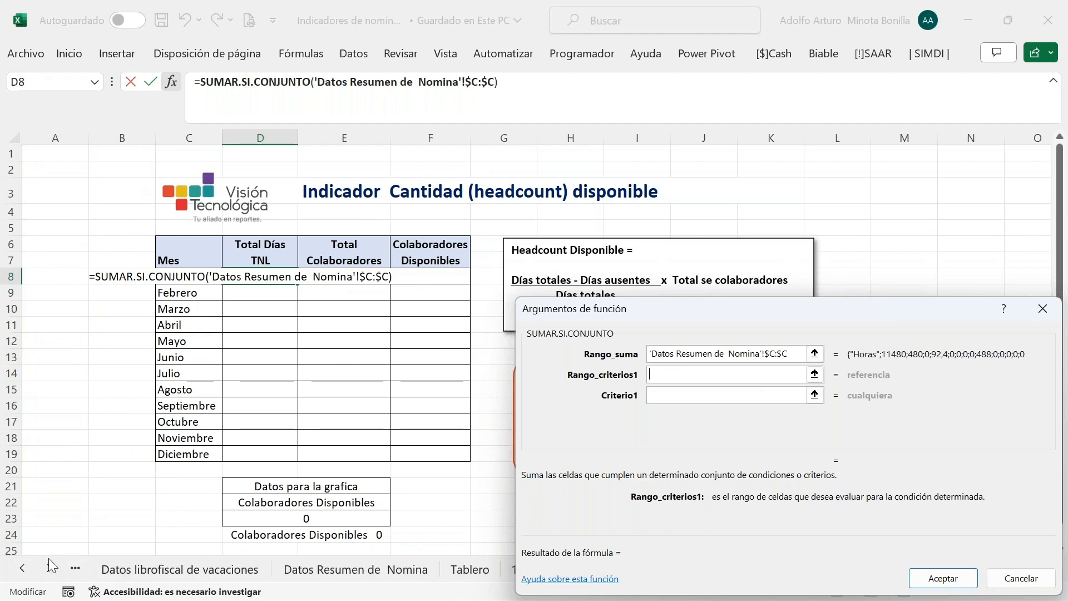
click(22, 568)
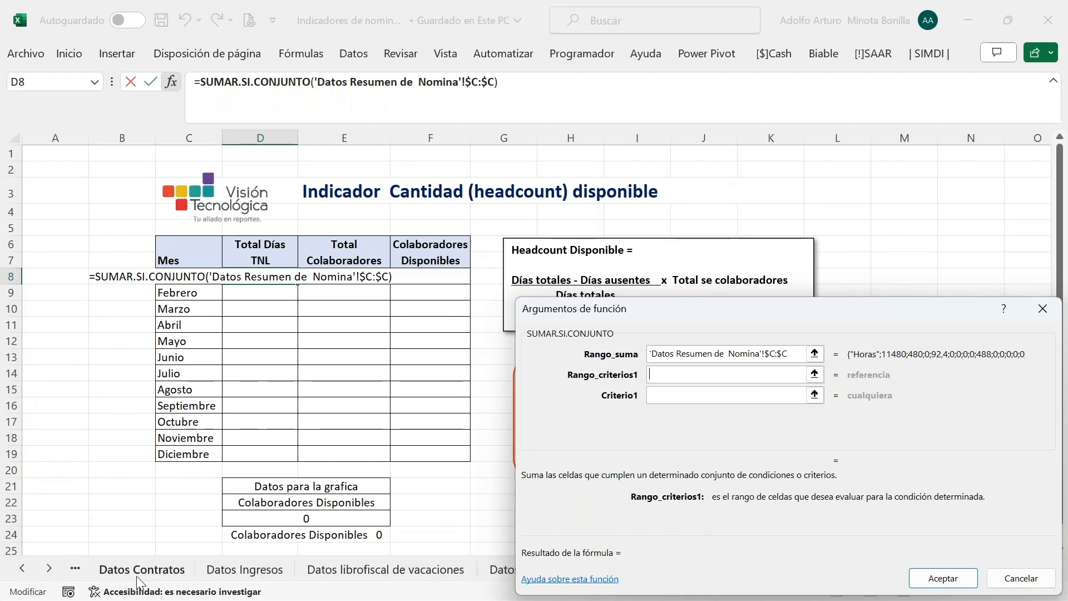
click(139, 568)
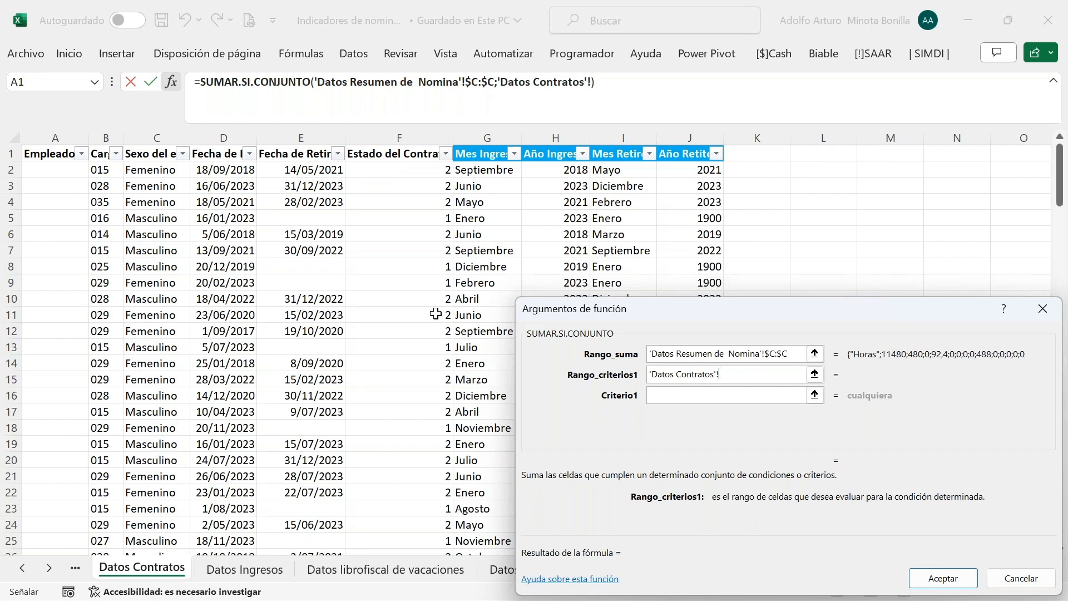
click(49, 568)
click(380, 574)
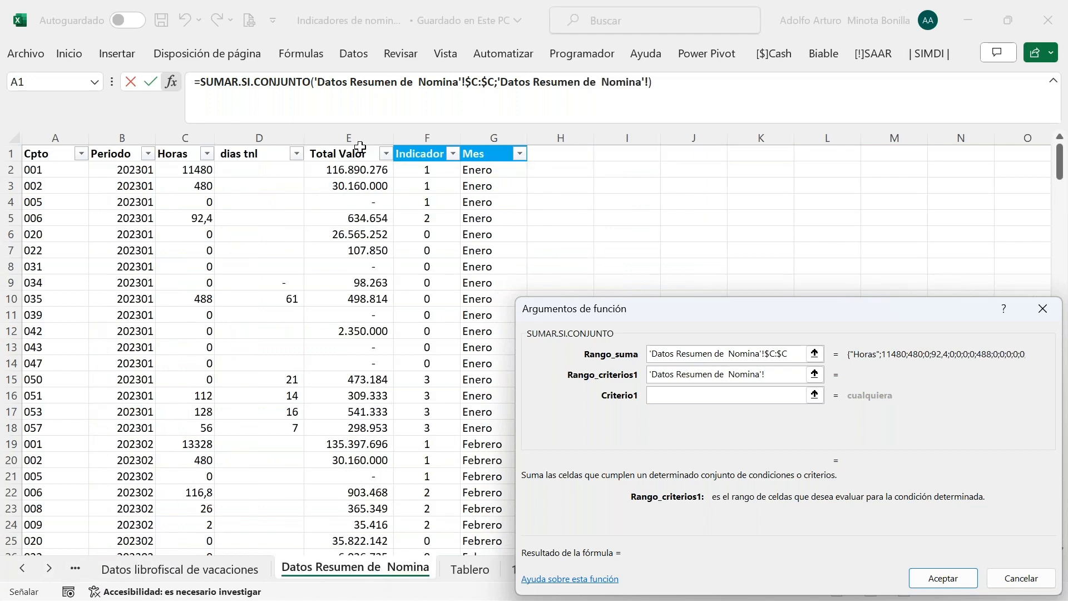
click(427, 138)
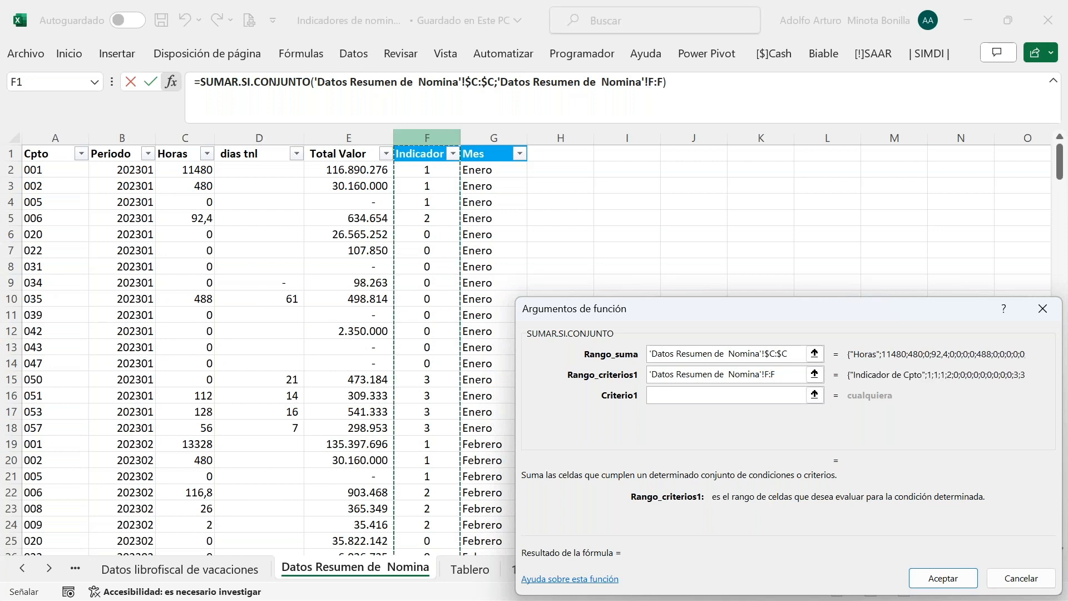
key(F4)
click(674, 400)
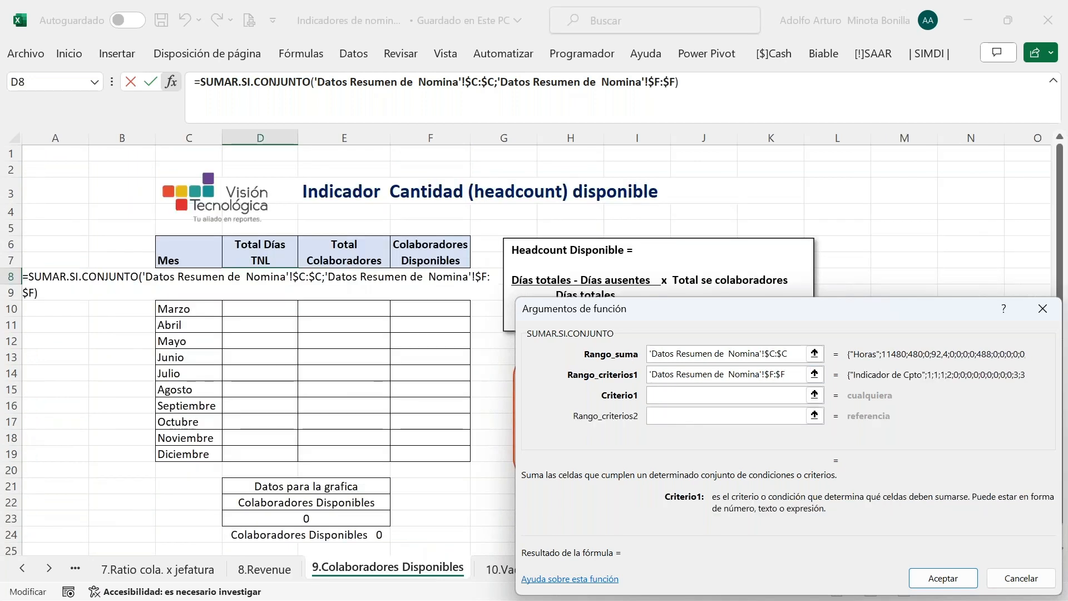
text(3)
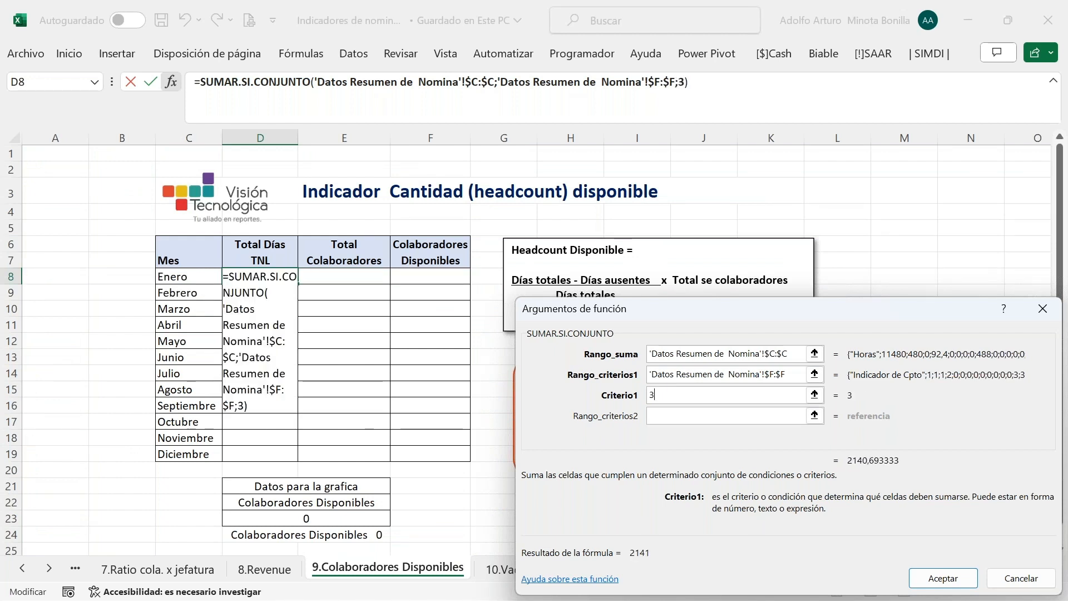
Add the absolute Mes column criterion matching Enero in C8 and confirm, giving 296
click(674, 417)
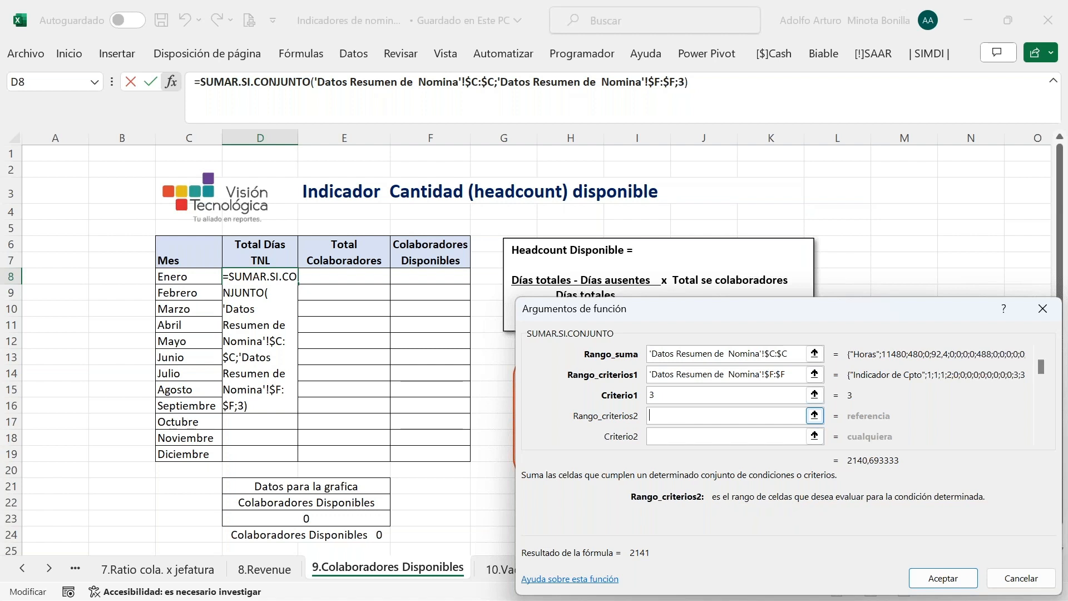
click(22, 568)
click(22, 568)
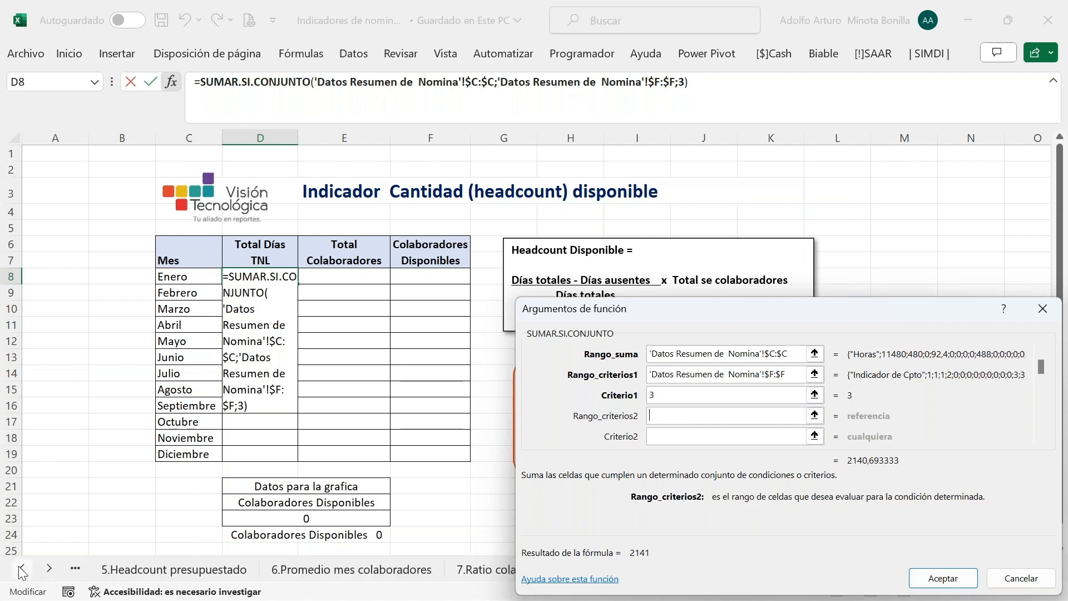
click(22, 569)
click(22, 568)
click(22, 568)
click(23, 569)
click(23, 568)
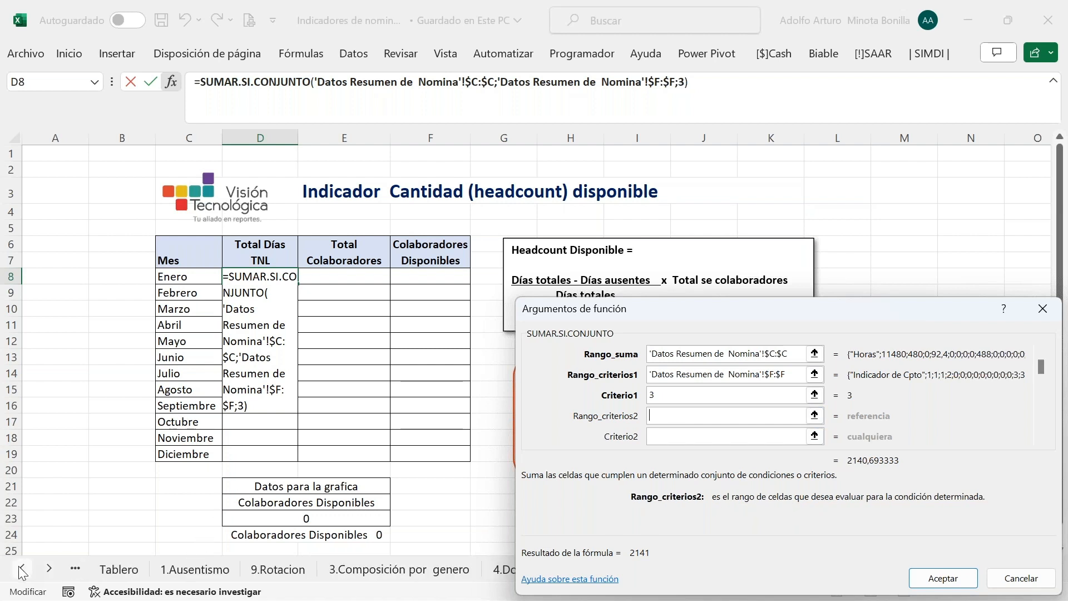
click(22, 568)
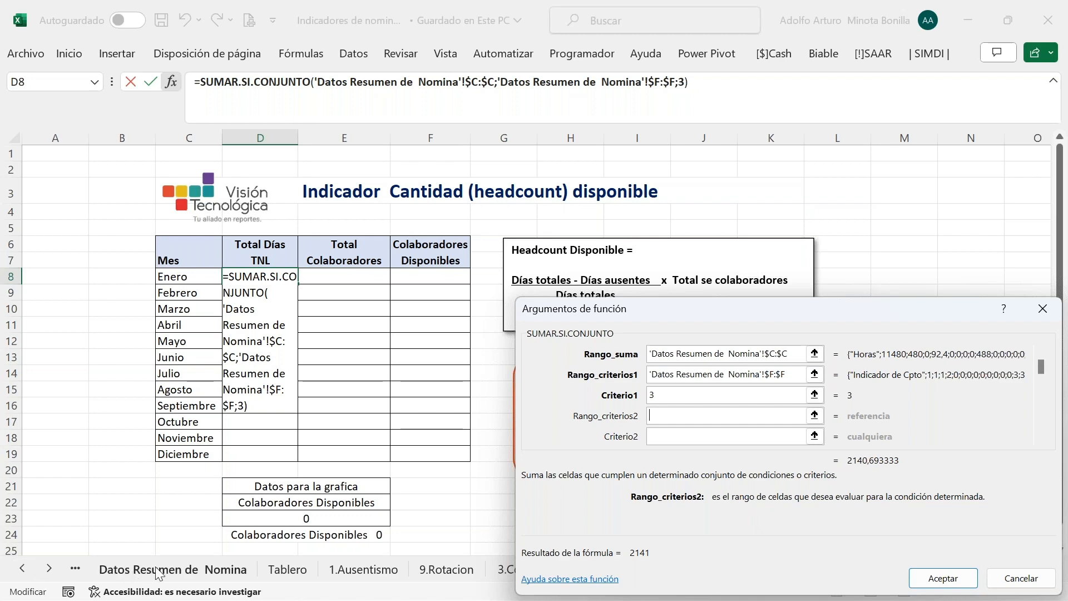
click(161, 569)
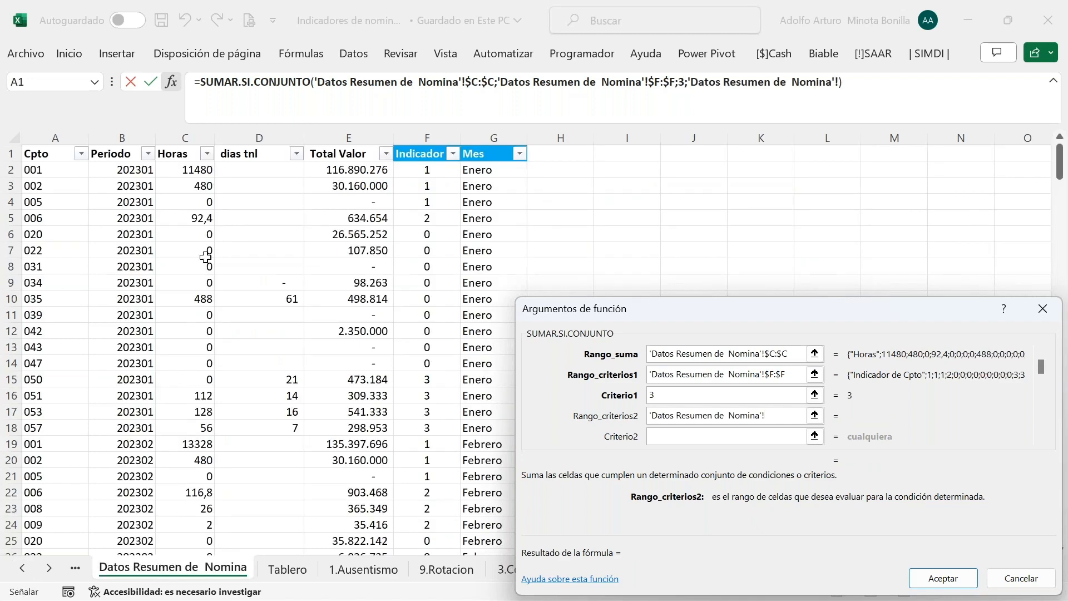
click(492, 136)
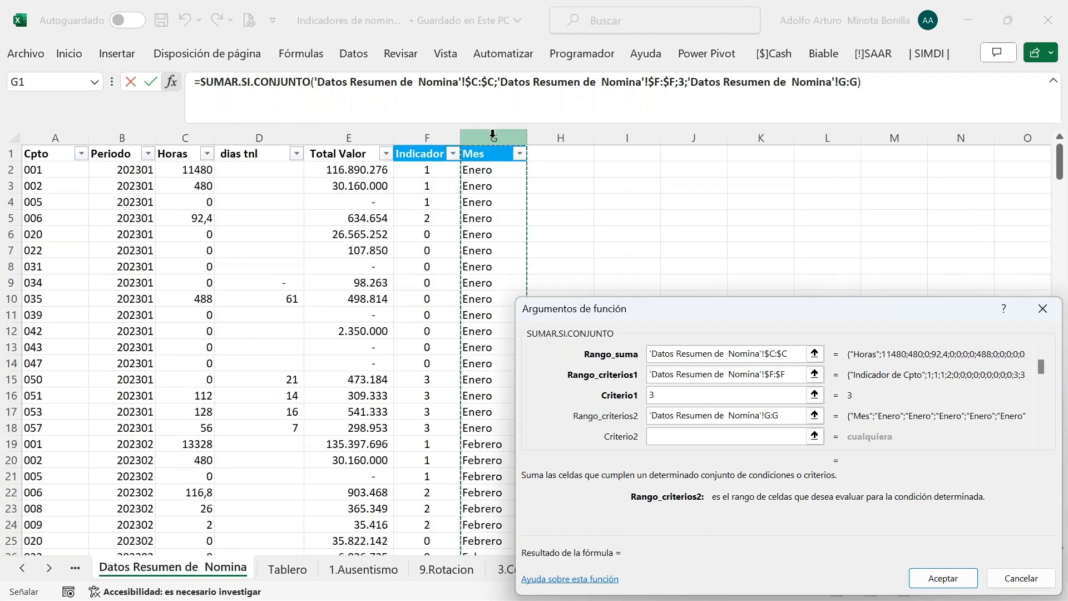
key(F4)
click(690, 439)
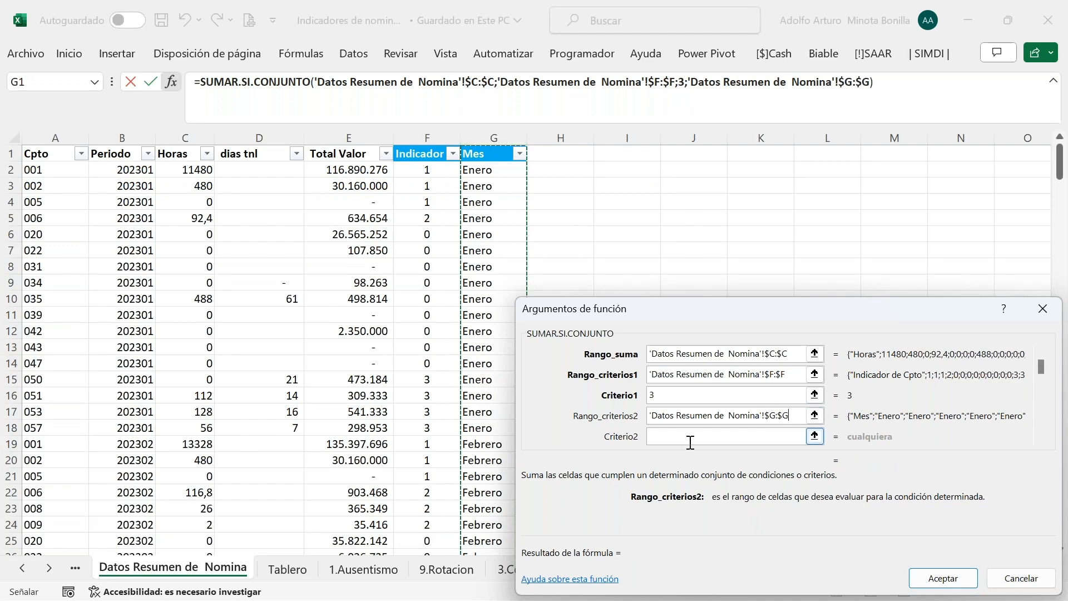
click(195, 327)
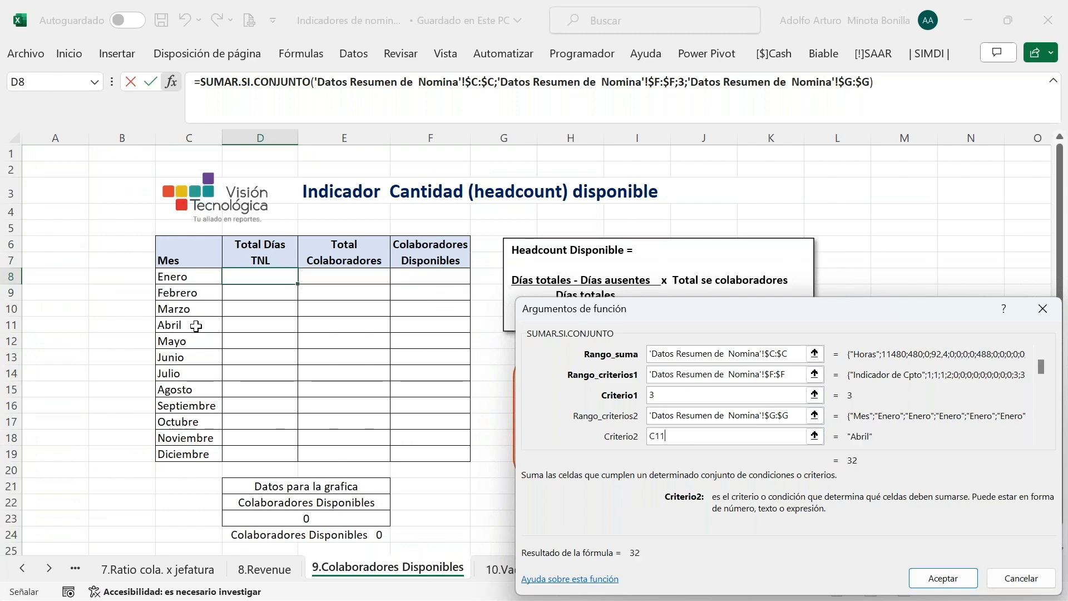
key(Up)
key(Up)
key(Up)
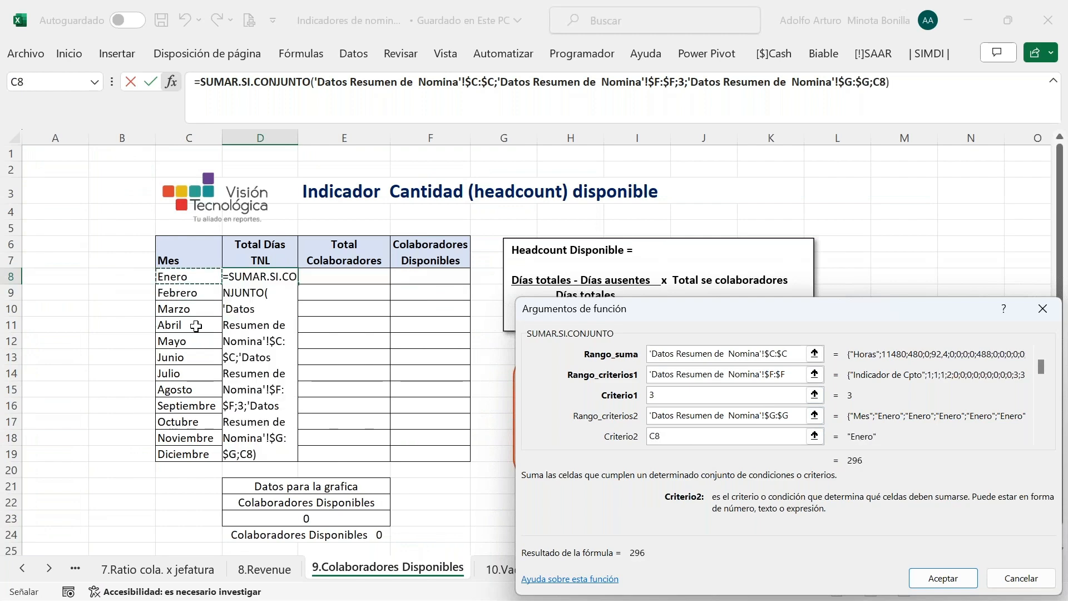
key(Return)
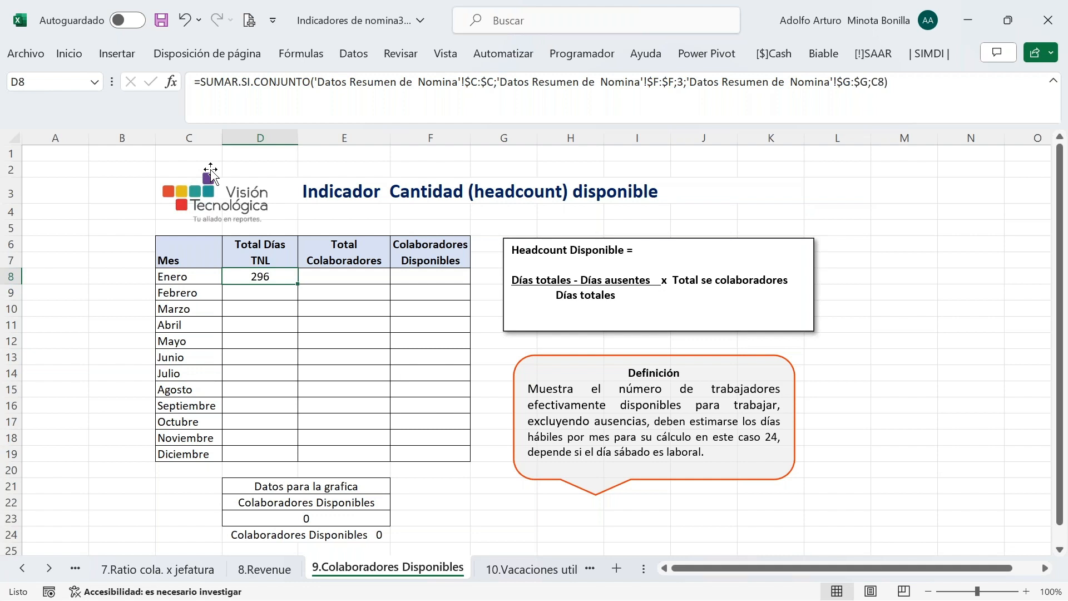
Wrap D8's SUMAR.SI.CONJUNTO in parentheses and divide by 8, turning 296 hours into 37 days
click(916, 89)
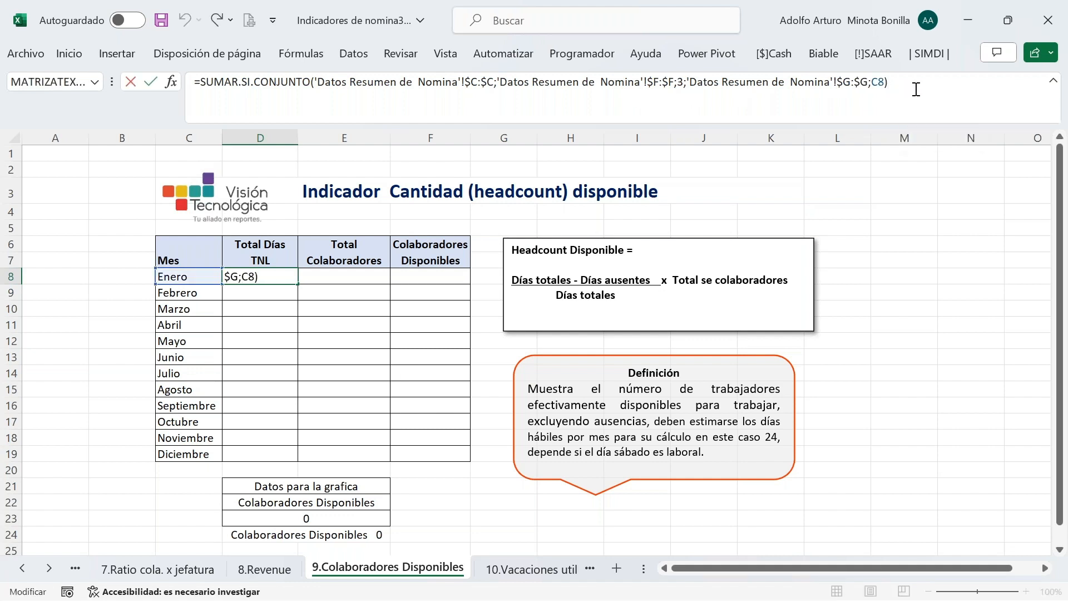
click(203, 83)
text(()
click(916, 94)
text()/8)
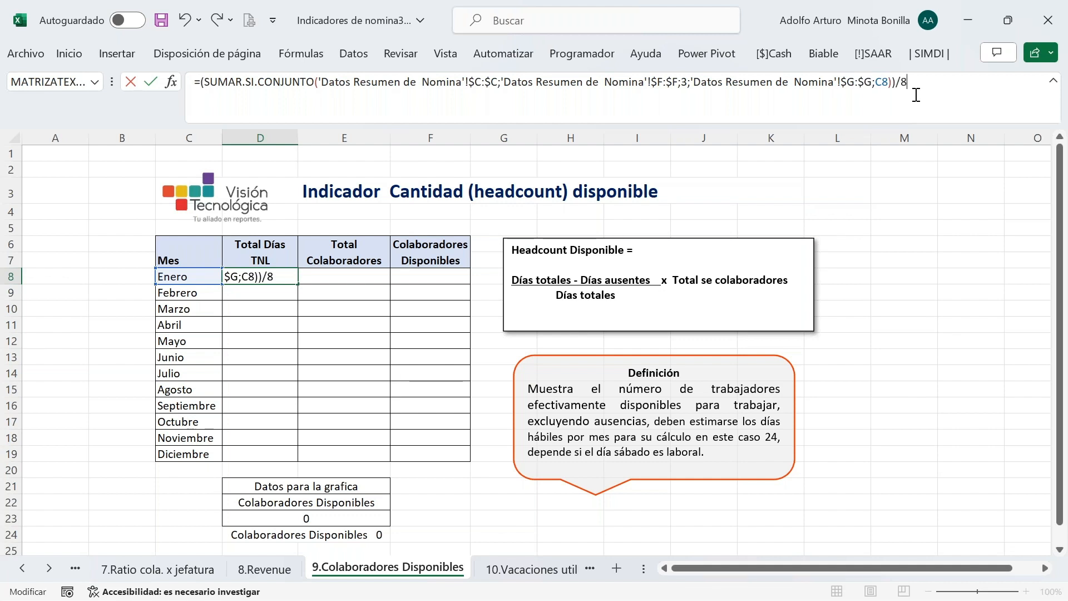
key(ctrl+Return)
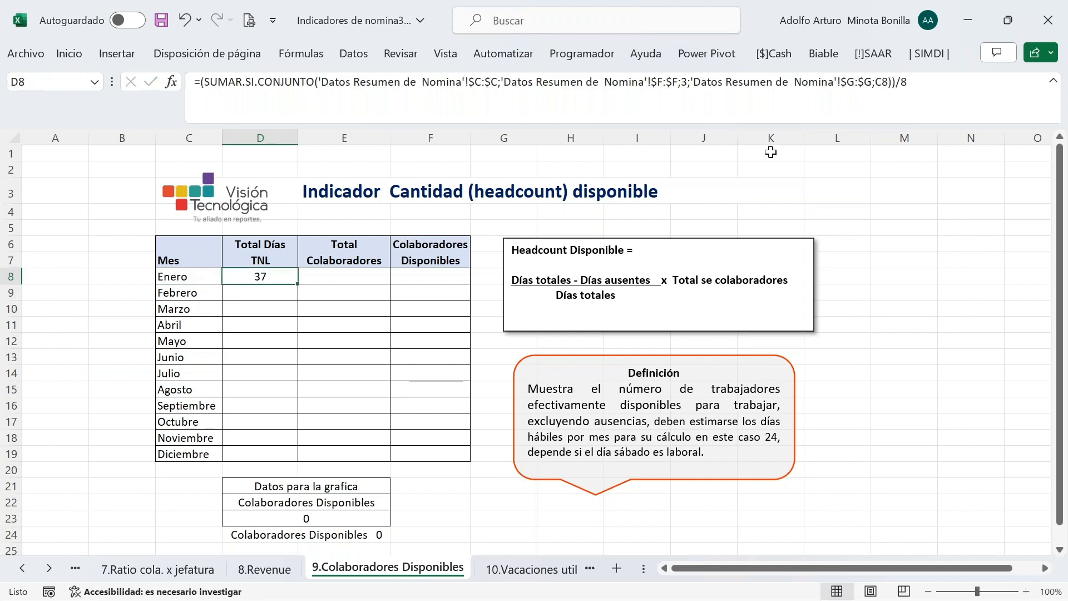
Select Enero's Total Colaboradores cell E8 and save the workbook
click(348, 274)
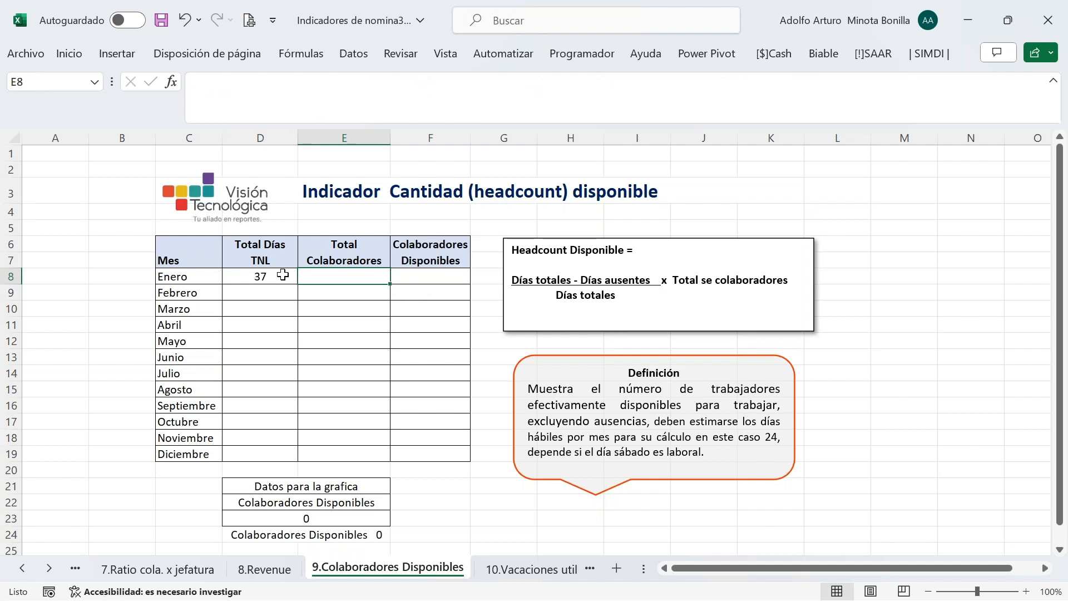
click(162, 20)
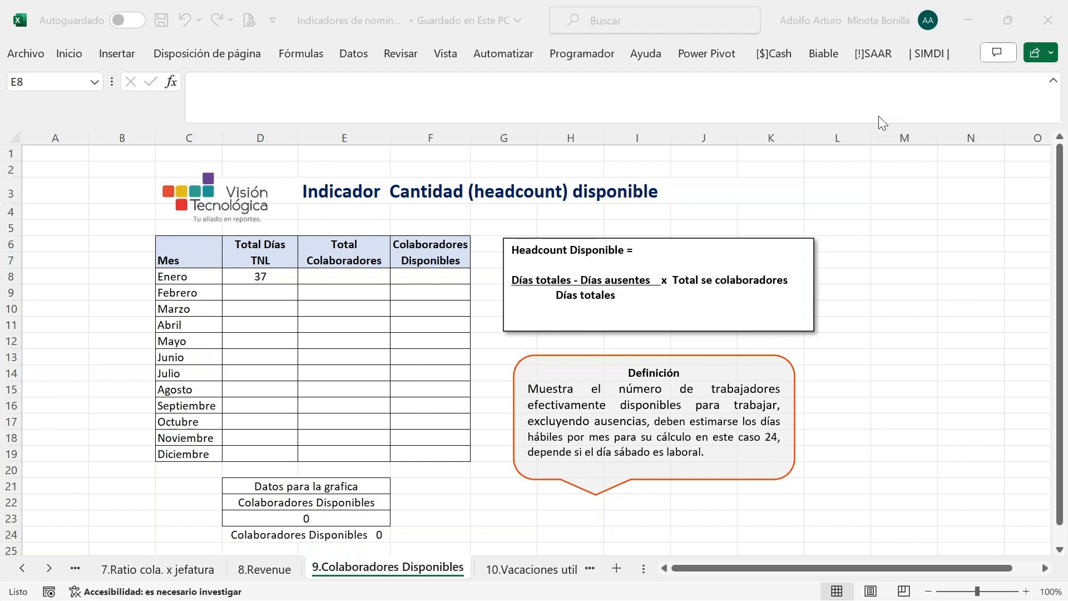
Enter 43 as Enero's total collaborators in E8
text(43)
key(Return)
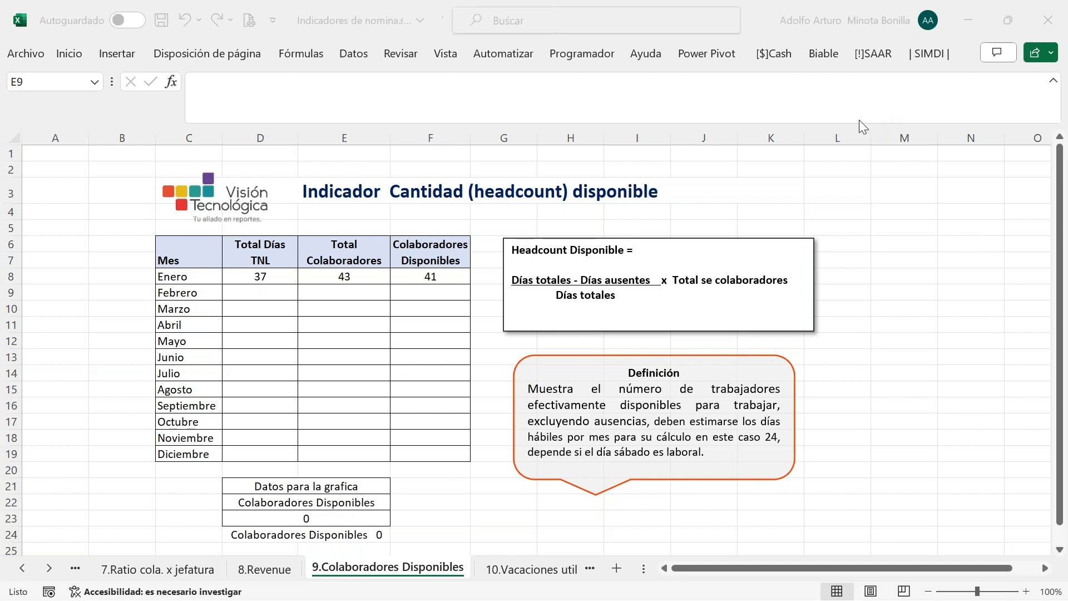
mouse_move(504, 600)
Review D8's formula, then switch to the 1.Ausentismo sheet
click(245, 278)
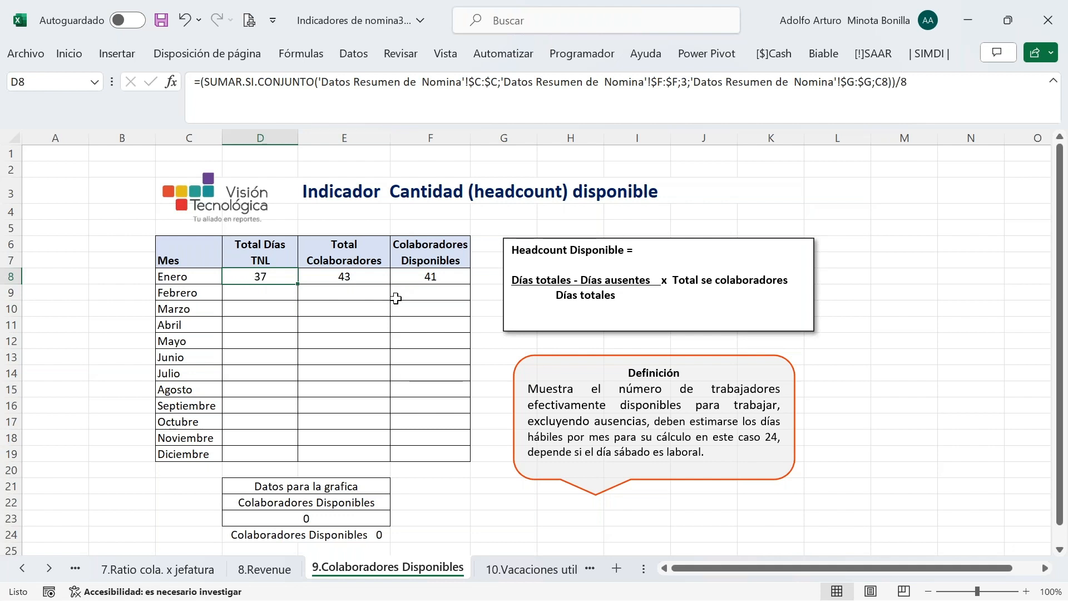
click(23, 568)
click(23, 568)
click(23, 567)
click(23, 567)
click(23, 568)
click(128, 569)
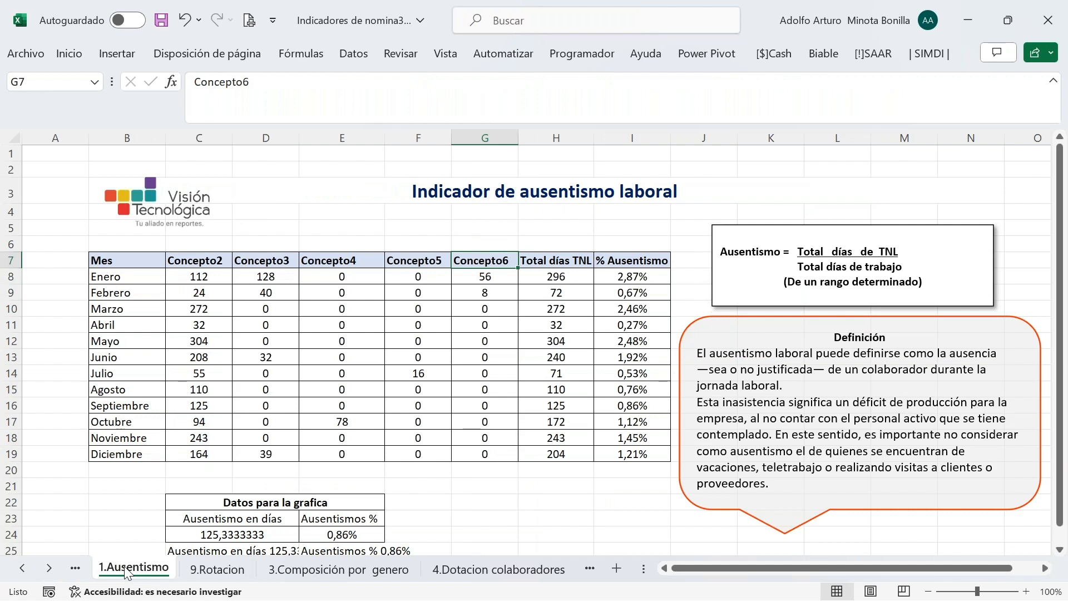
Check how 1.Ausentismo totals TNL days in H8, then return to 9.Colaboradores Disponibles
click(566, 279)
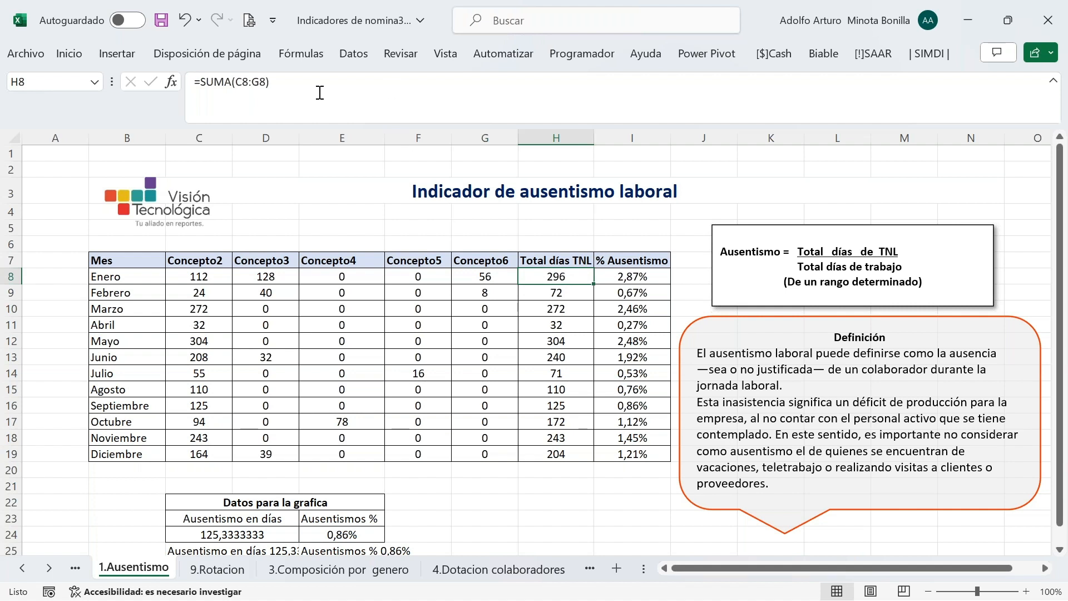
click(52, 573)
click(52, 573)
click(49, 568)
click(49, 569)
click(49, 568)
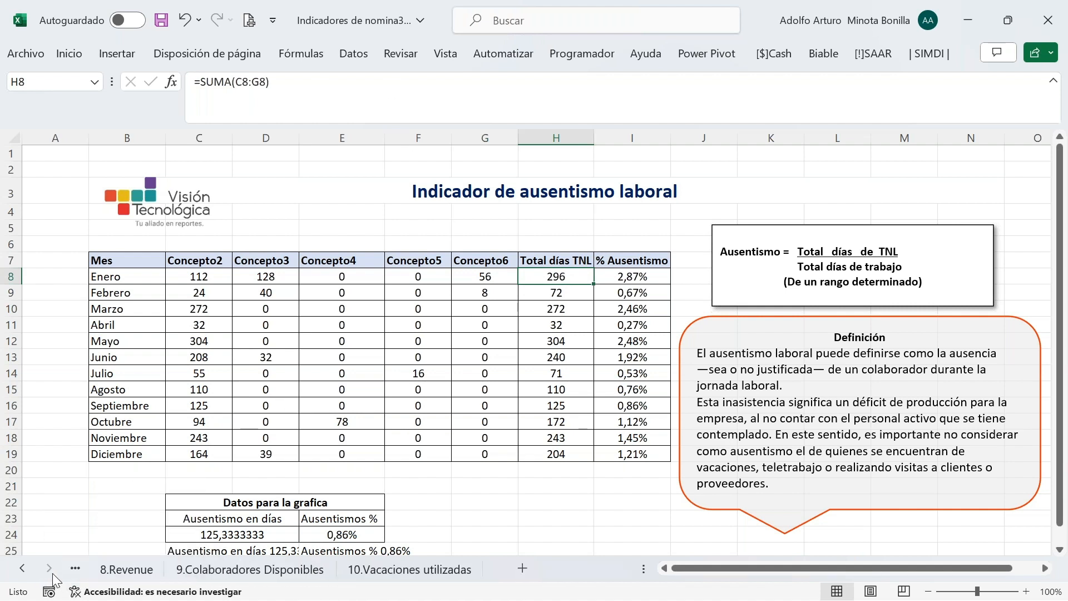
click(264, 572)
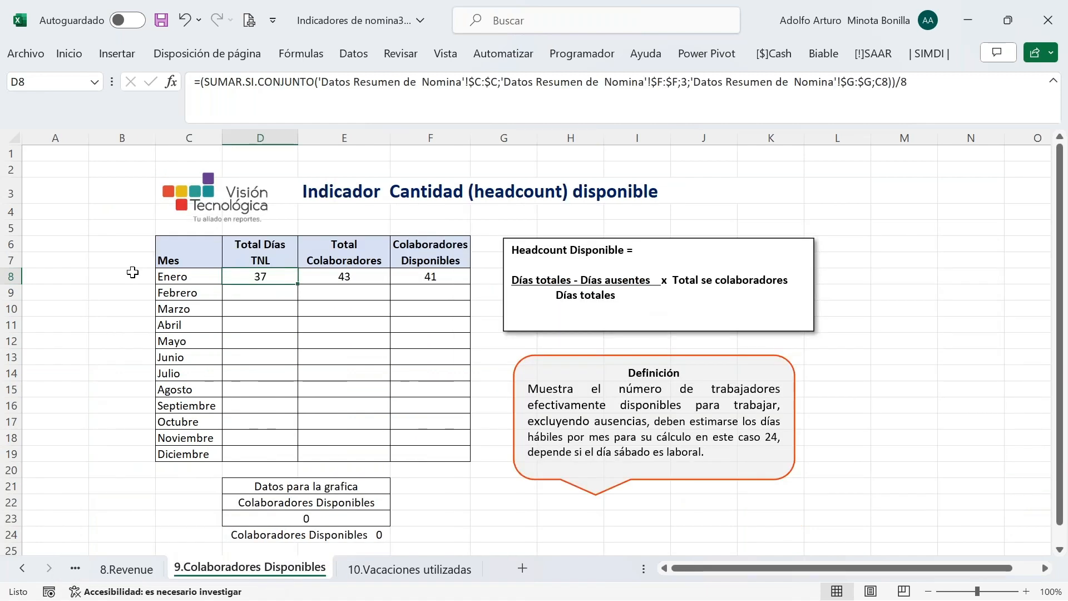
Inspect Enero's E8 and F8 formulas and select D8:F8
click(349, 276)
click(431, 275)
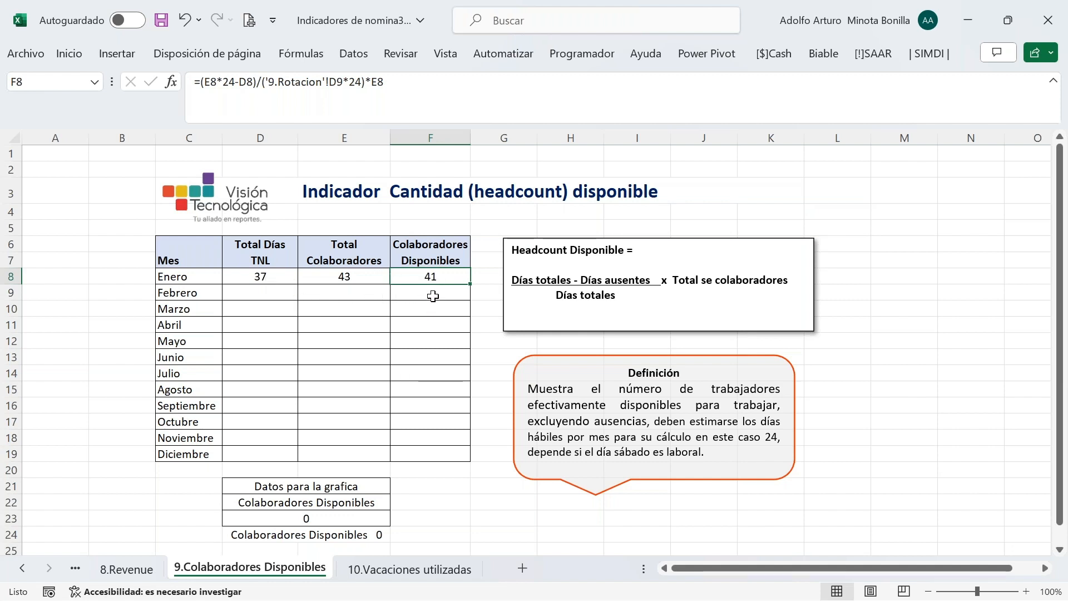
click(433, 296)
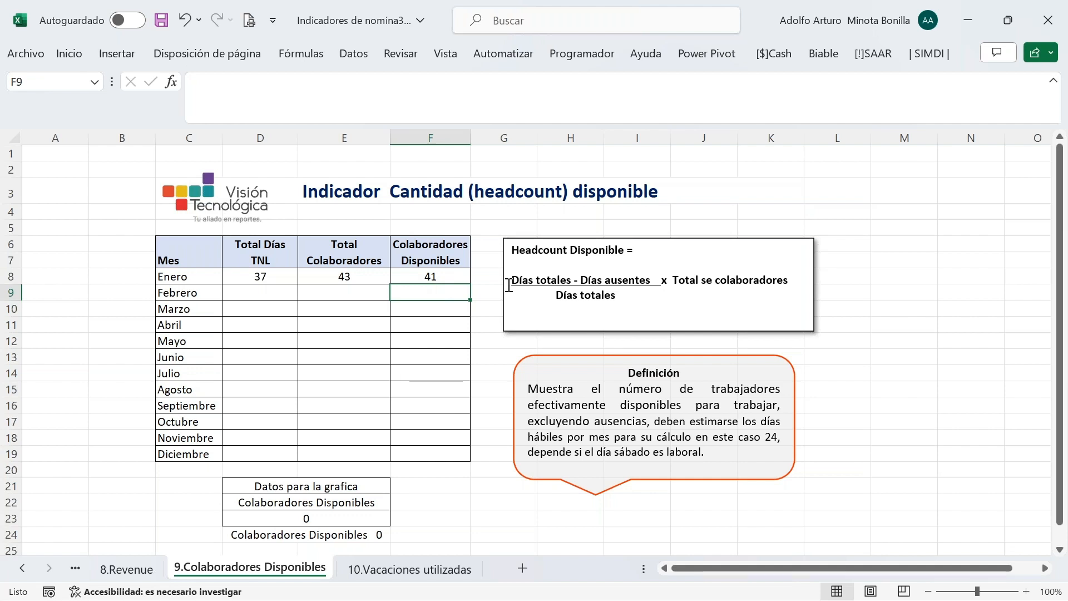
drag(281, 274, 447, 280)
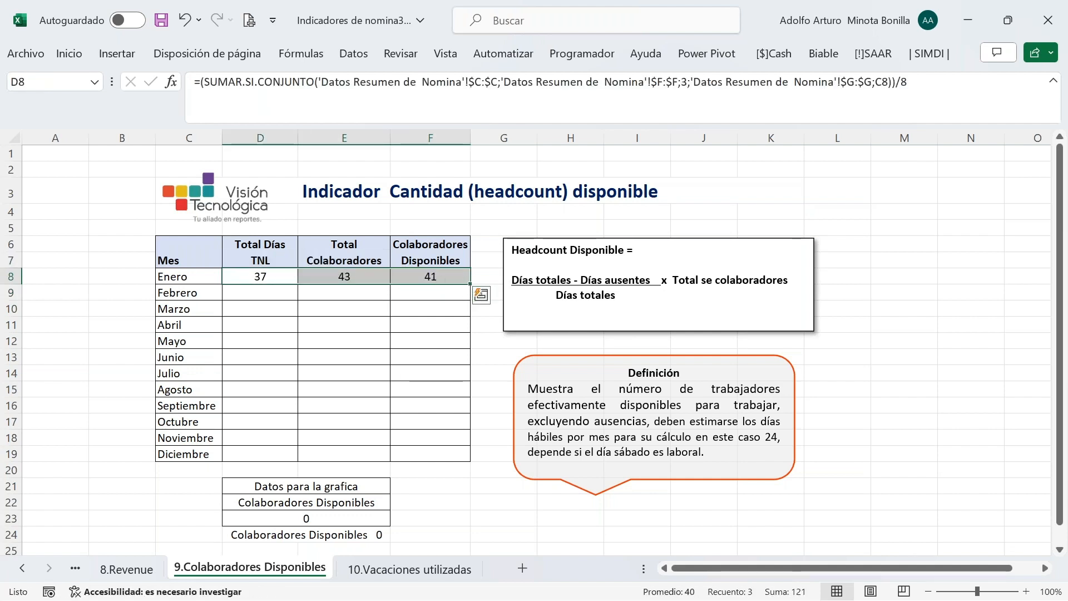
Fill D8:F8 down through Diciembre (25, 70, 69), then move to 10.Vacaciones utilizadas
double_click(470, 283)
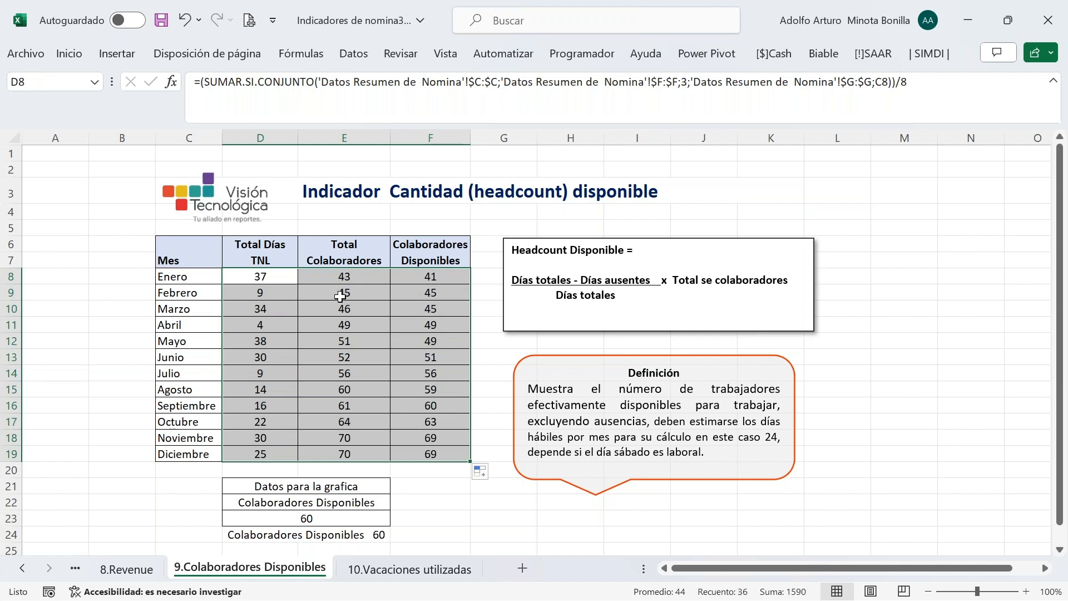
click(344, 277)
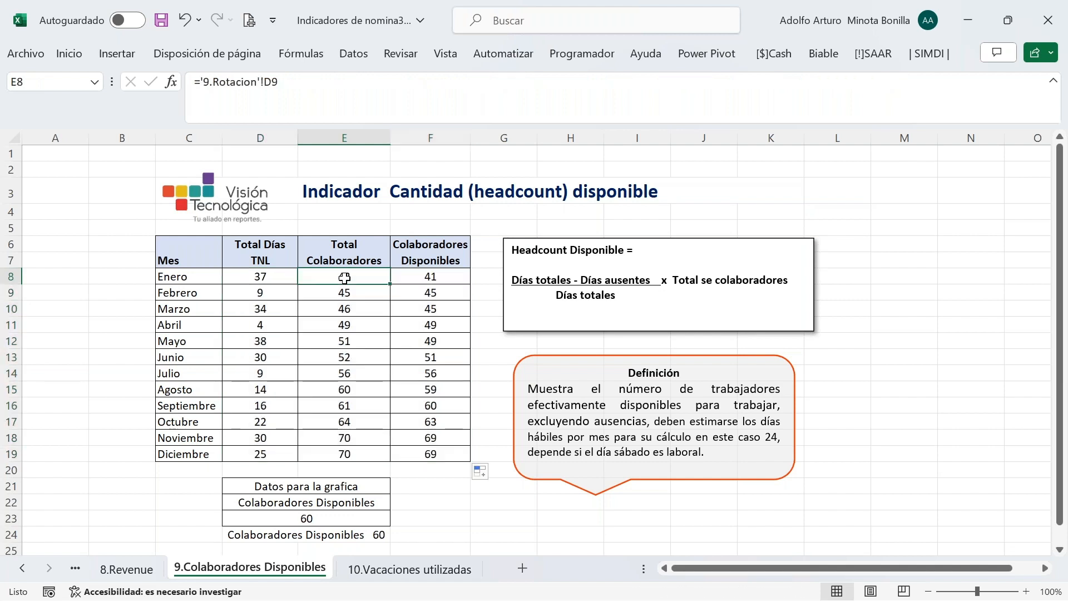
click(429, 275)
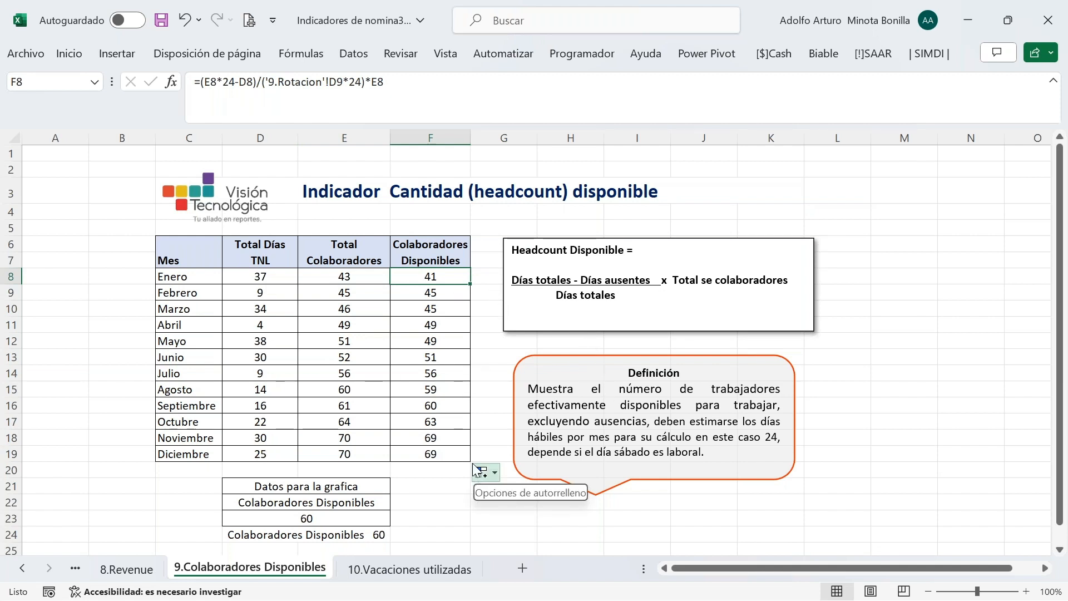
mouse_move(791, 595)
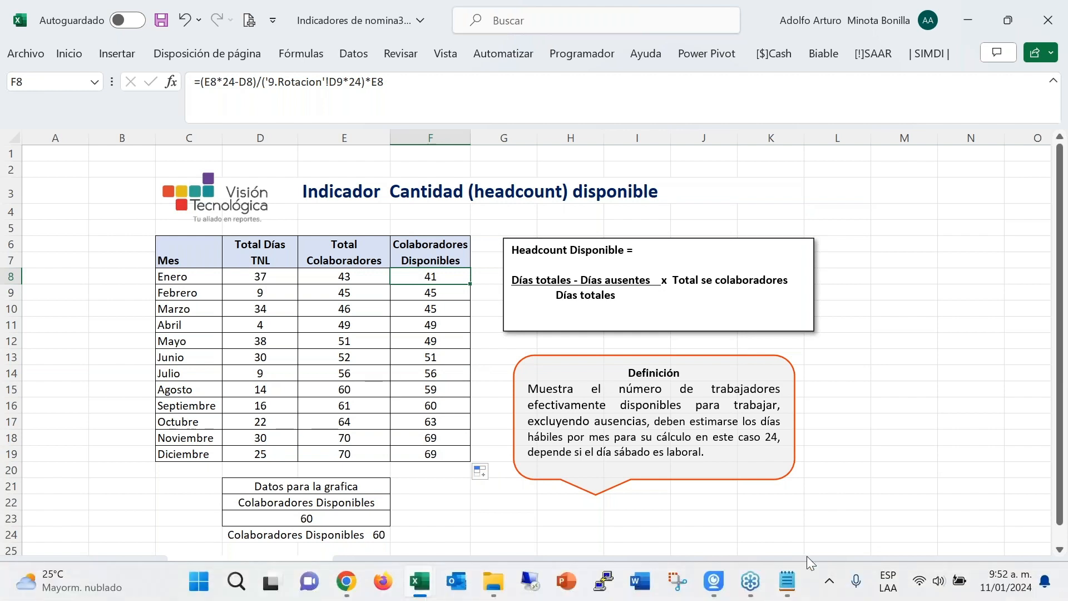
key(ctrl+Page_Down)
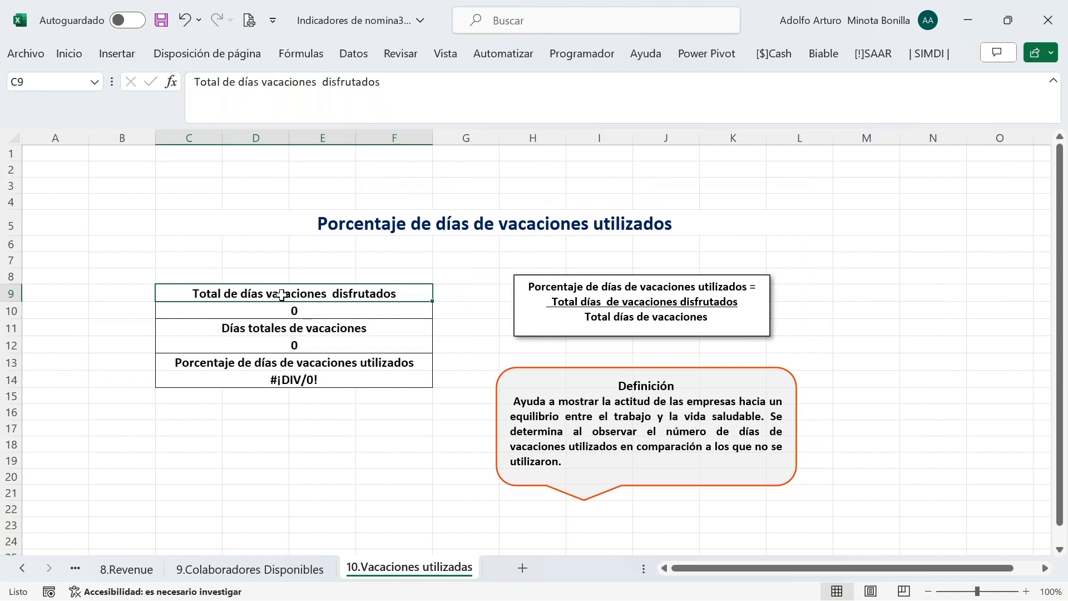
Review the vacation days taken, total days and #¡DIV/0! percentage formulas
click(308, 311)
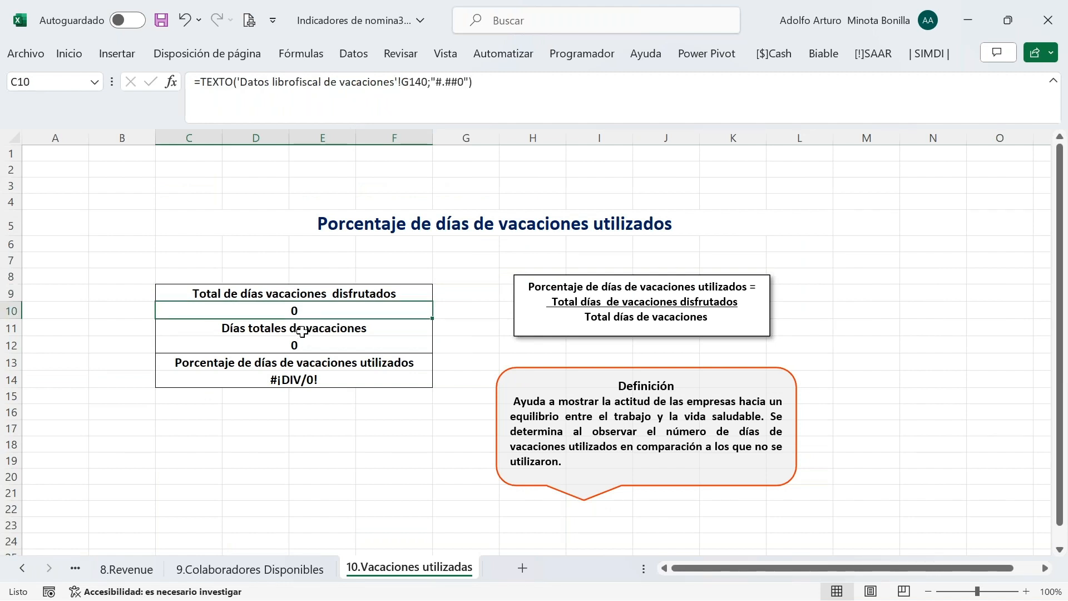
click(317, 332)
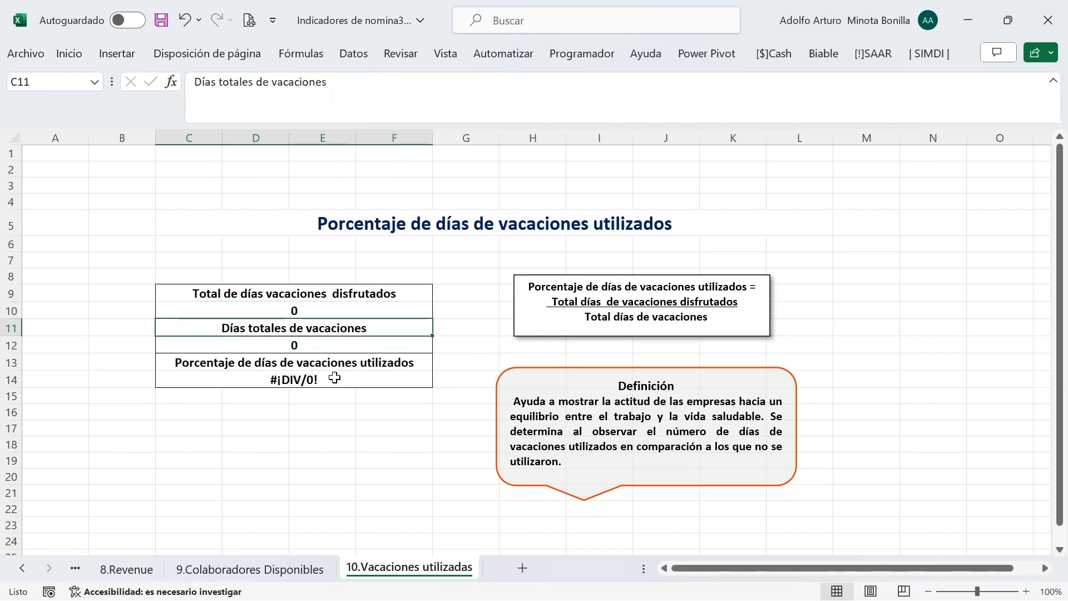
click(306, 381)
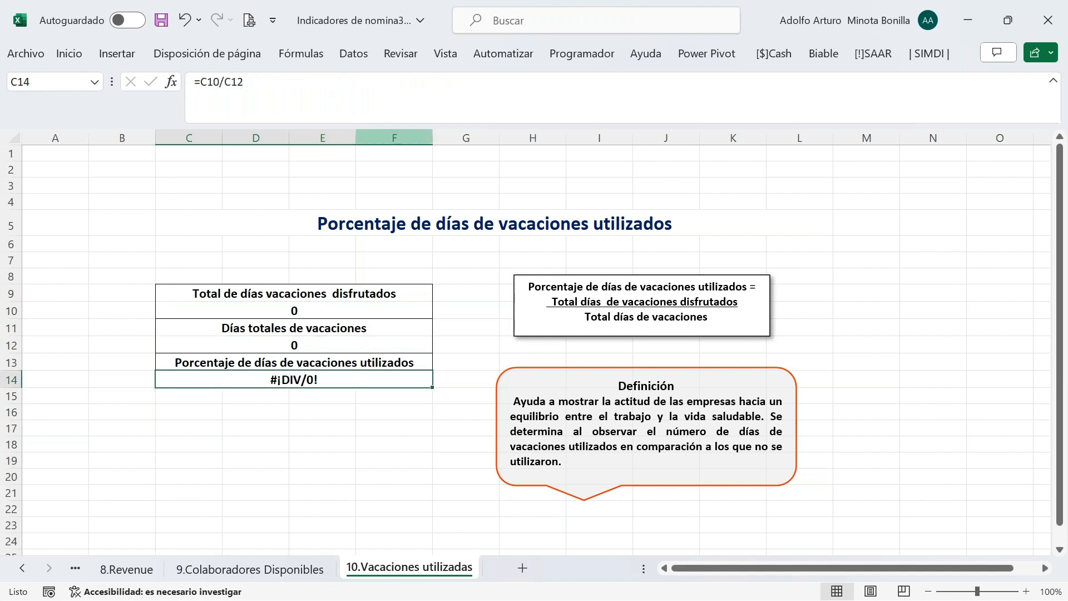
Switch to the Datos librofiscal de vacaciones data sheet
click(23, 567)
click(23, 568)
click(23, 568)
click(23, 568)
click(23, 567)
click(23, 567)
click(23, 567)
click(23, 568)
click(23, 567)
click(24, 567)
click(179, 568)
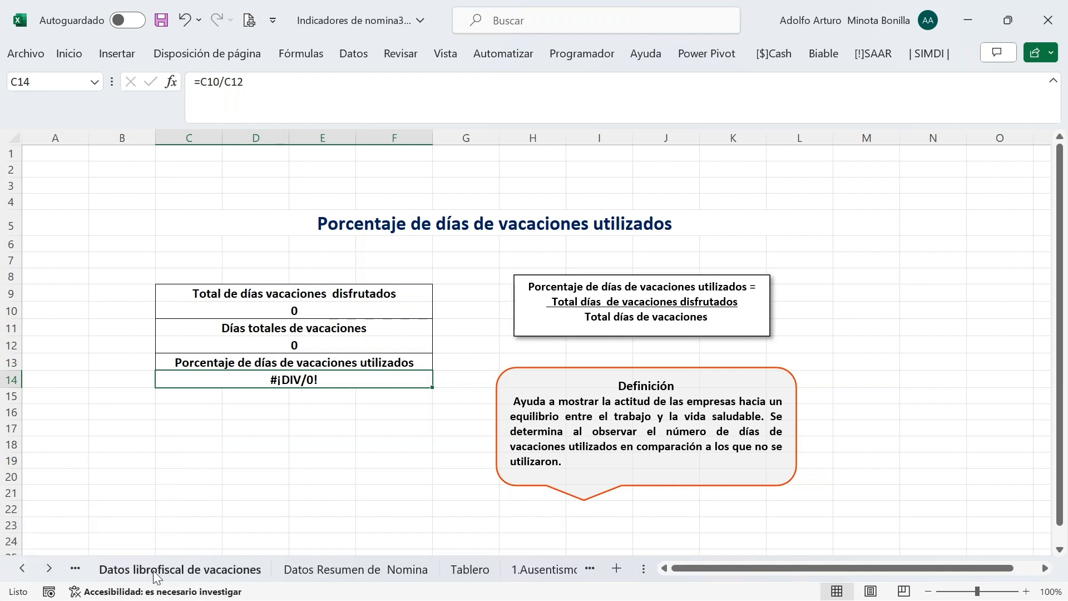
AutoSum column G into G140 to total days taken by active staff (3.747)
scroll(618, 332, down, 20)
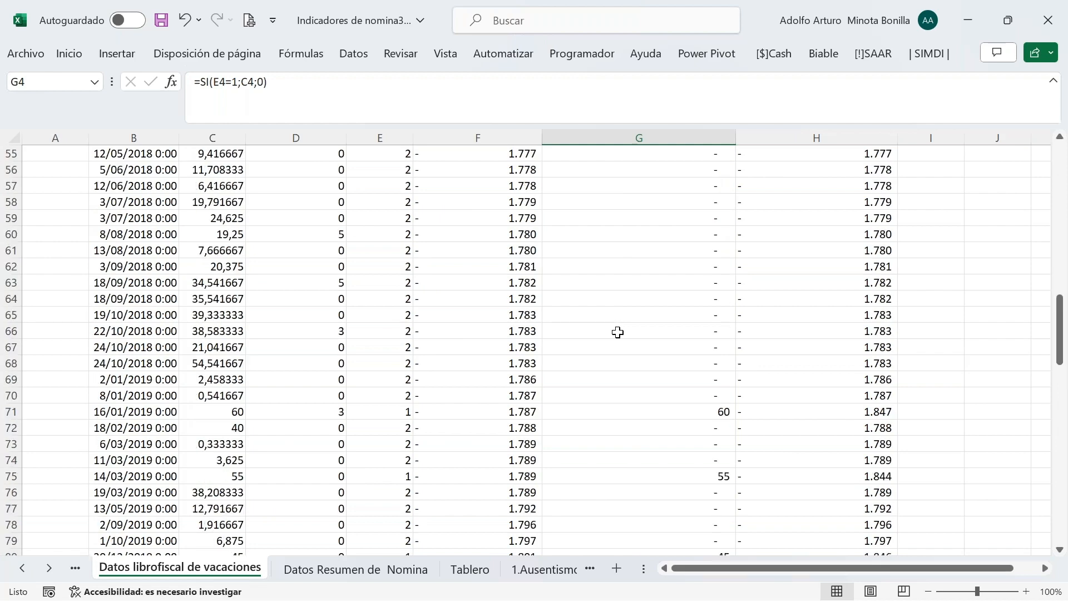
scroll(667, 401, up, 4)
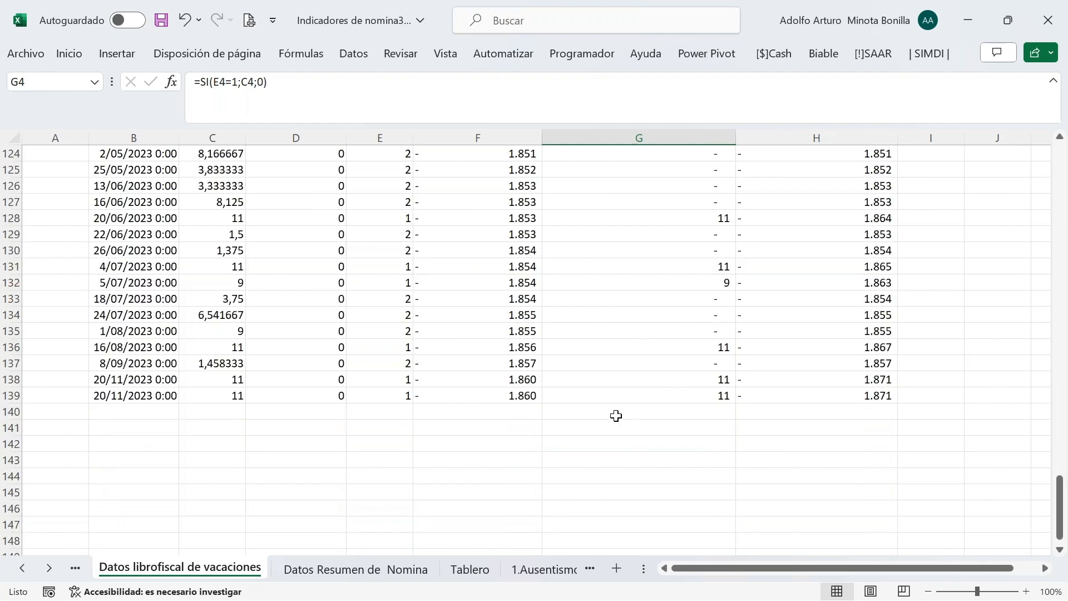
scroll(618, 397, up, 20)
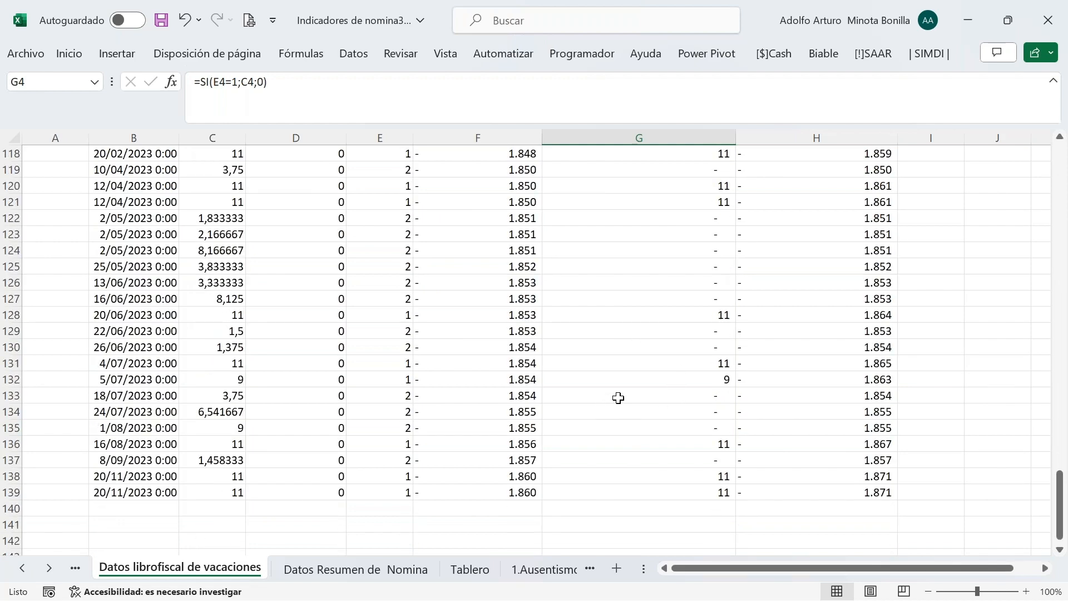
scroll(618, 398, up, 3)
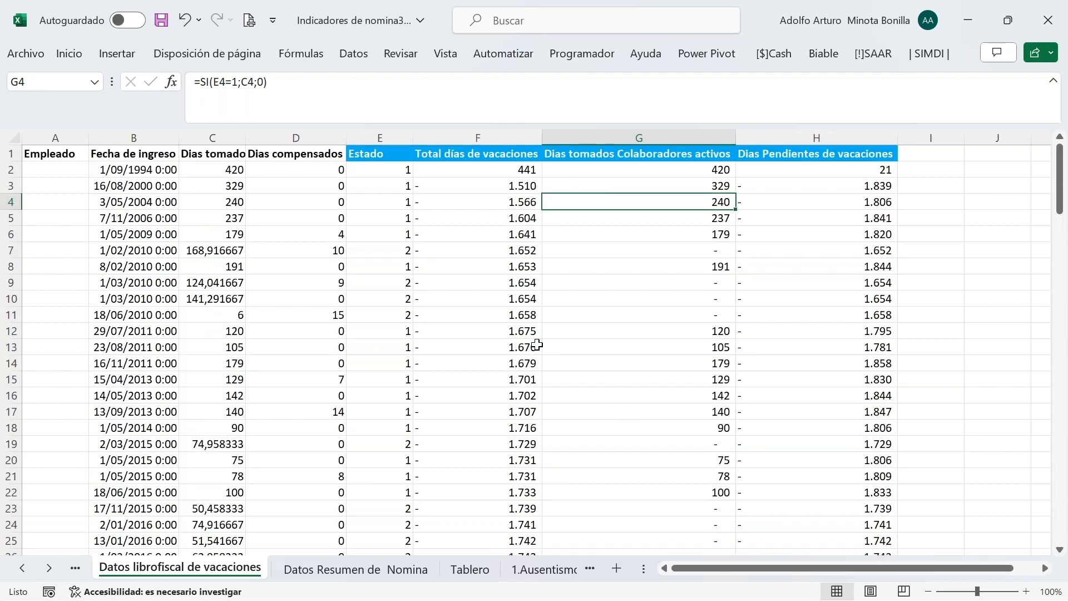
scroll(457, 312, down, 5)
scroll(610, 358, down, 20)
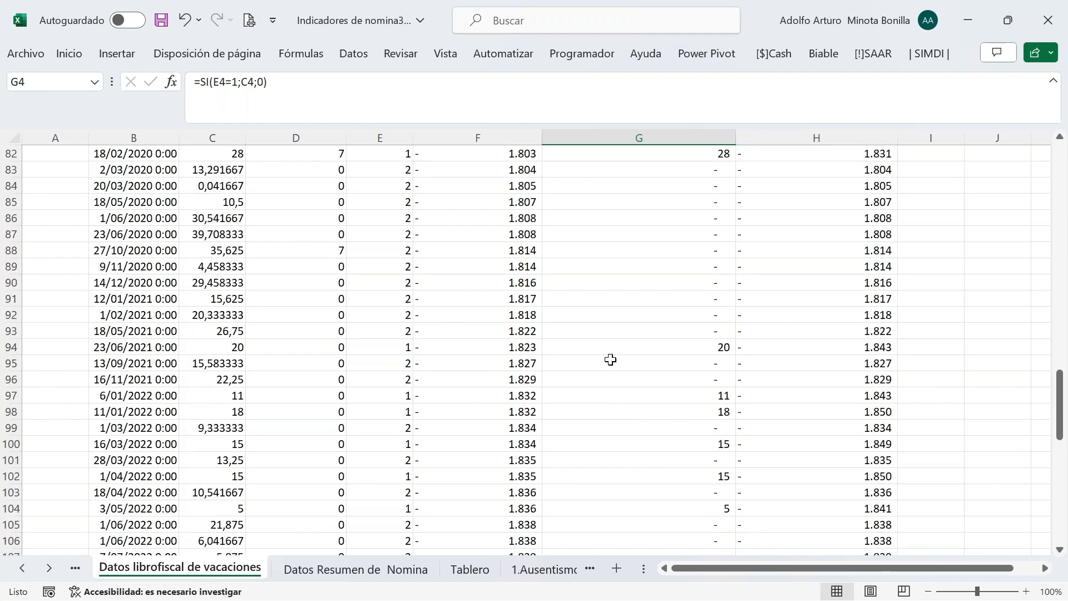
click(605, 415)
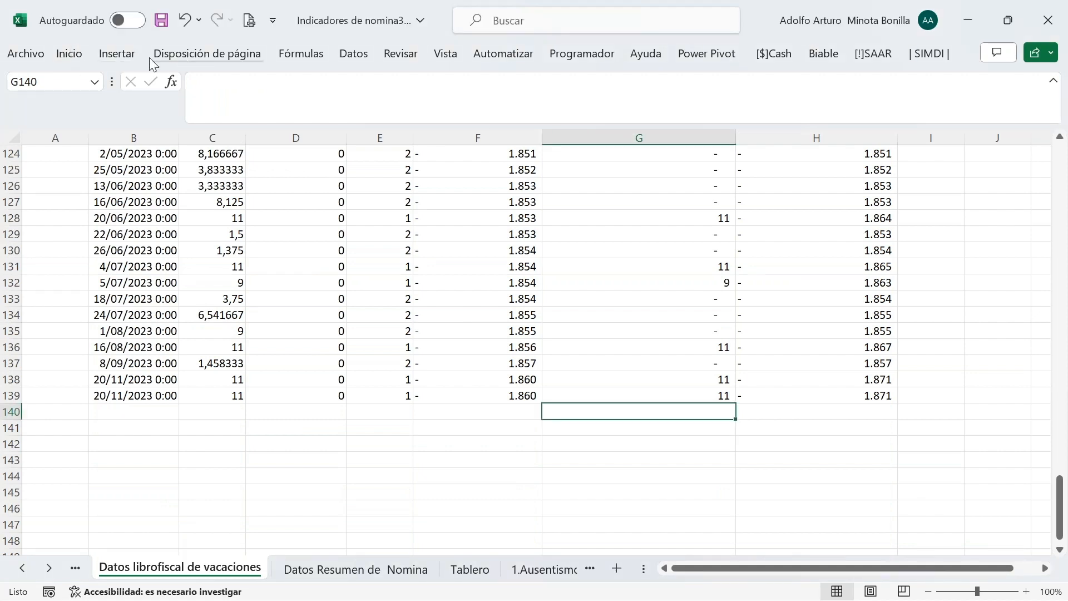
click(69, 54)
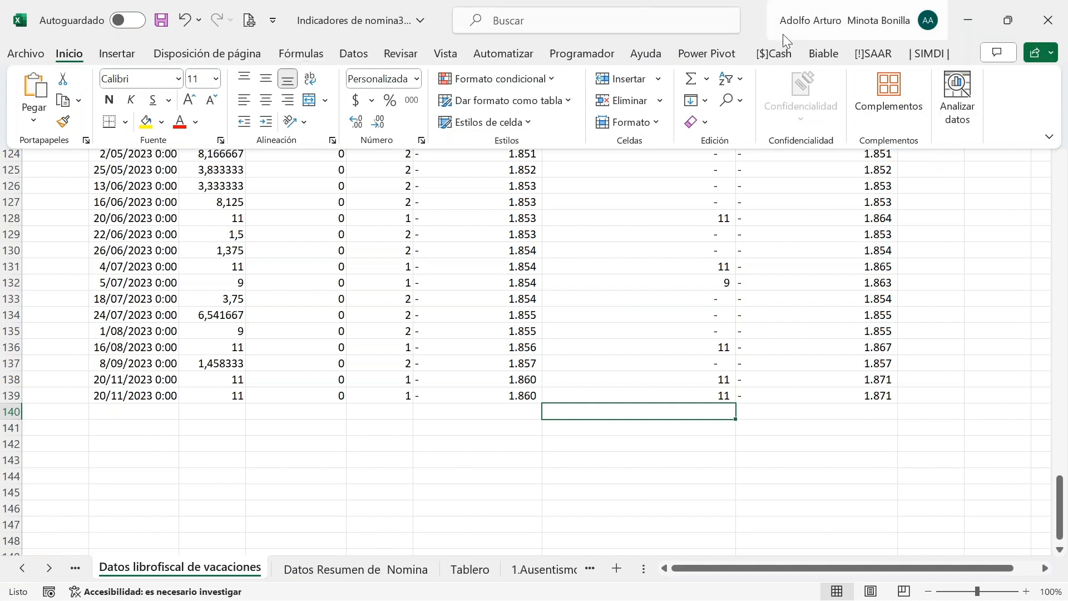
click(690, 82)
key(Return)
Copy the G140 SUMA formula into H140 to total pending days (247.897)
click(694, 411)
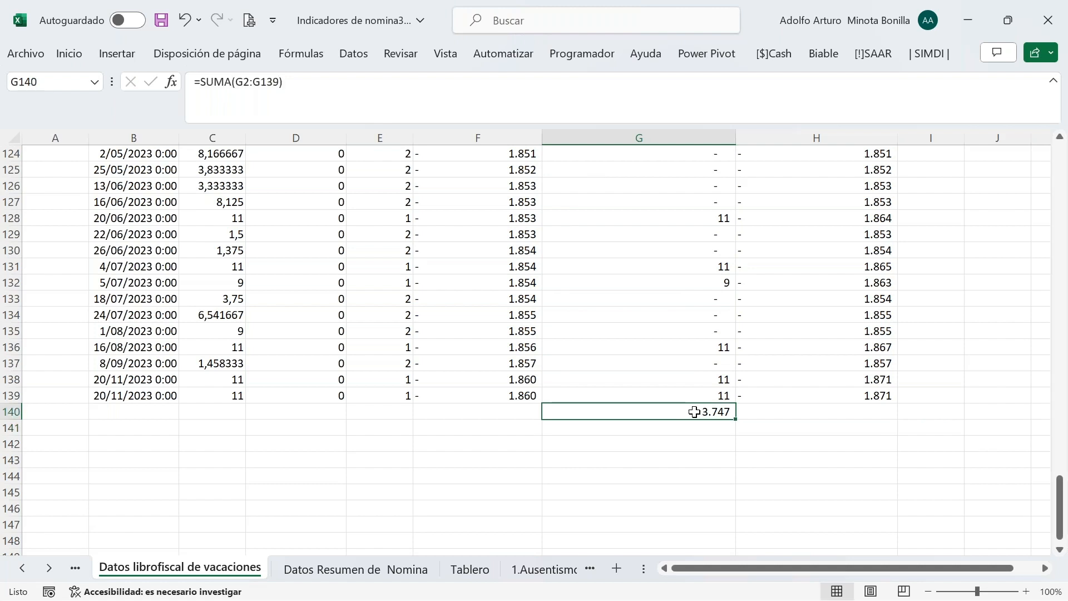
key(ctrl+c)
click(811, 418)
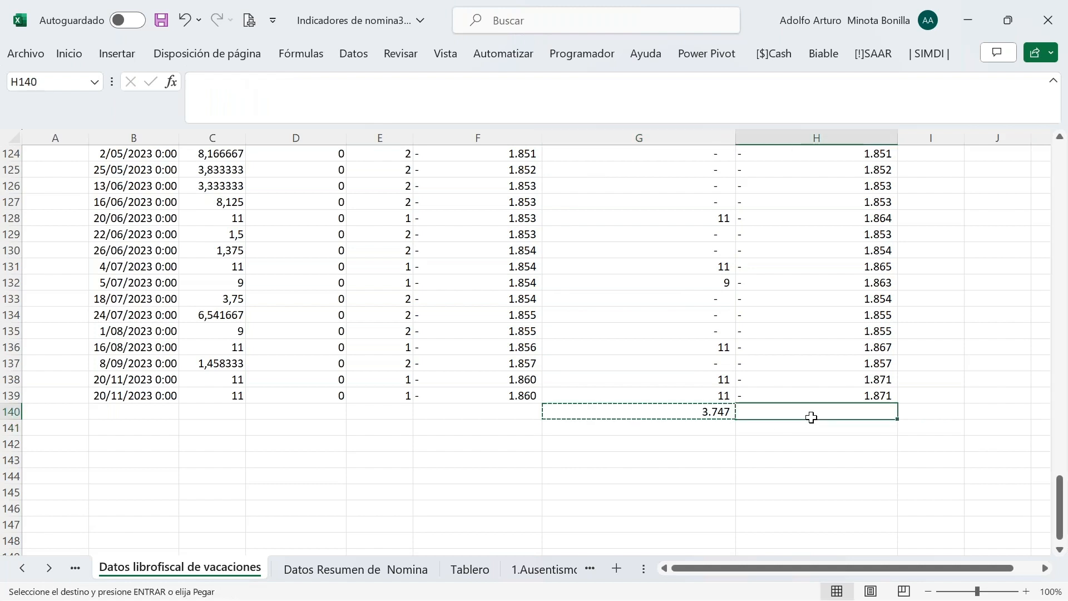
key(ctrl+v)
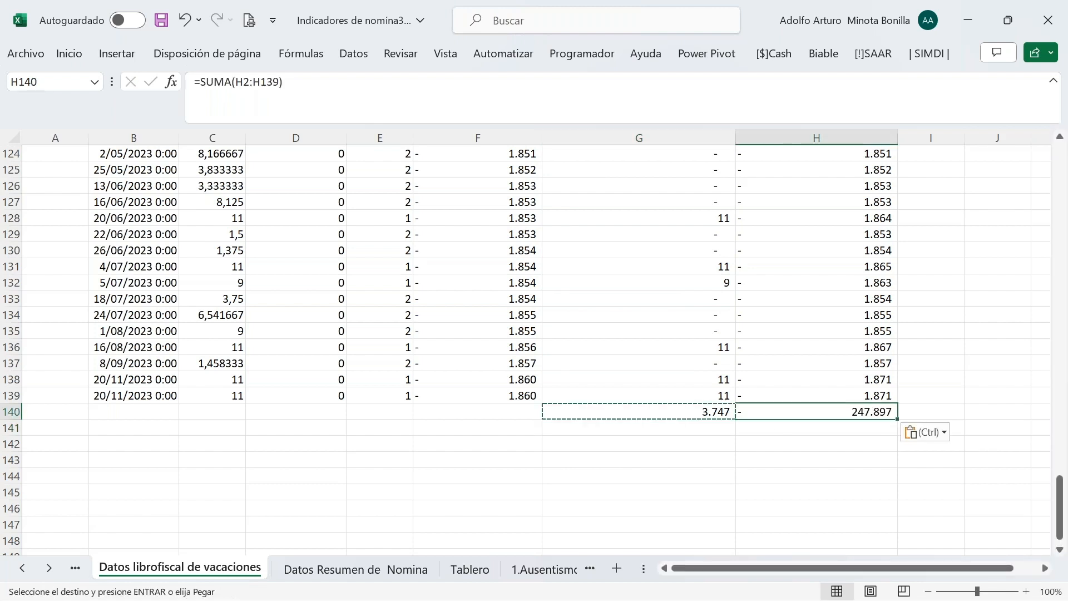
key(Escape)
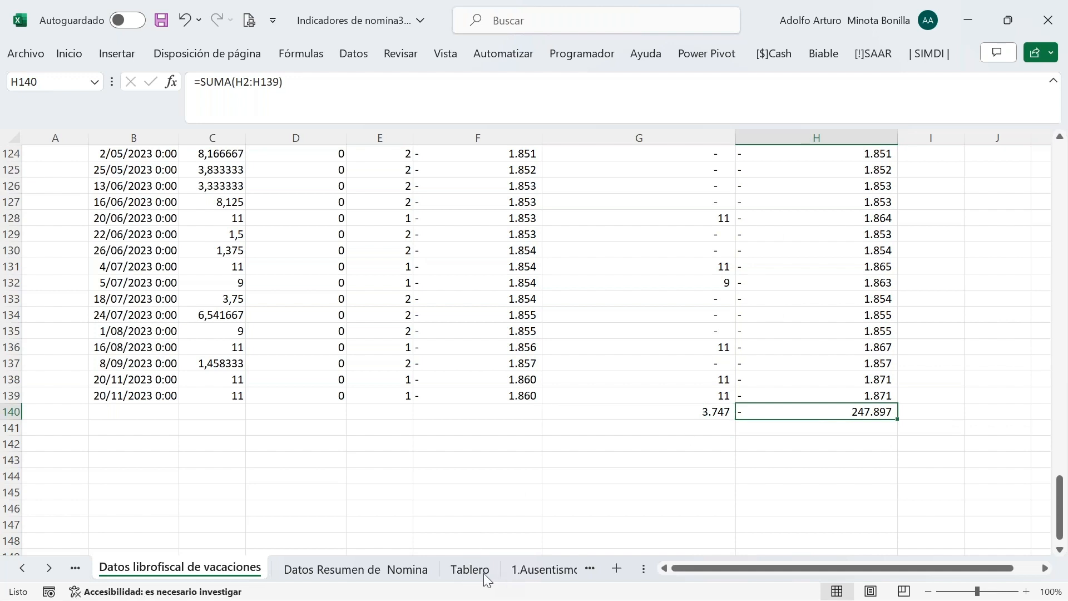
click(51, 567)
Go to 10.Vacaciones utilizadas and check the TEXTO formulas in C10 and C12
click(52, 567)
click(51, 567)
click(49, 567)
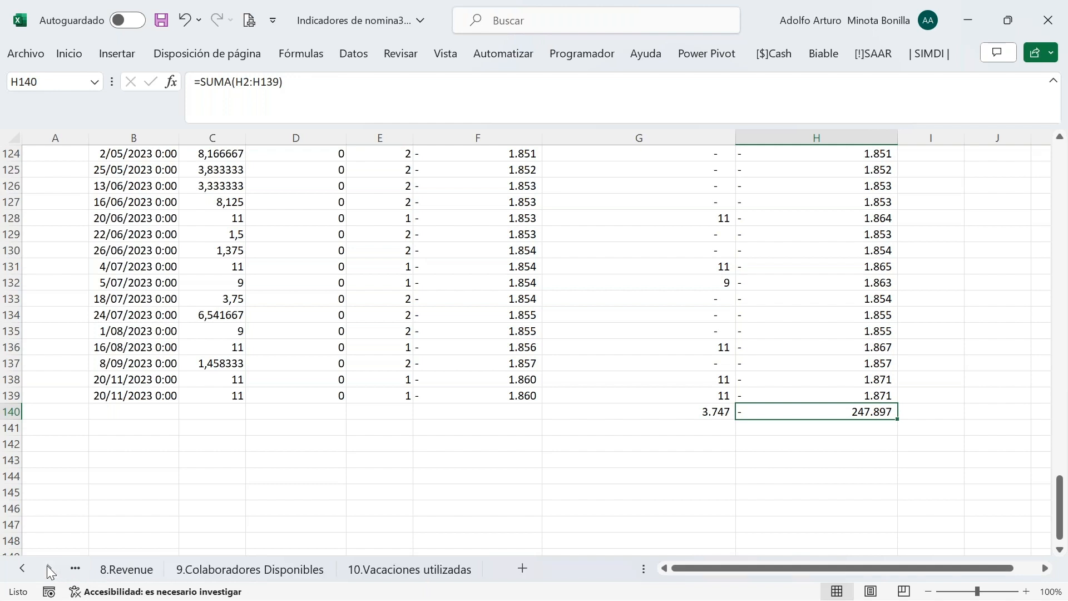
click(405, 563)
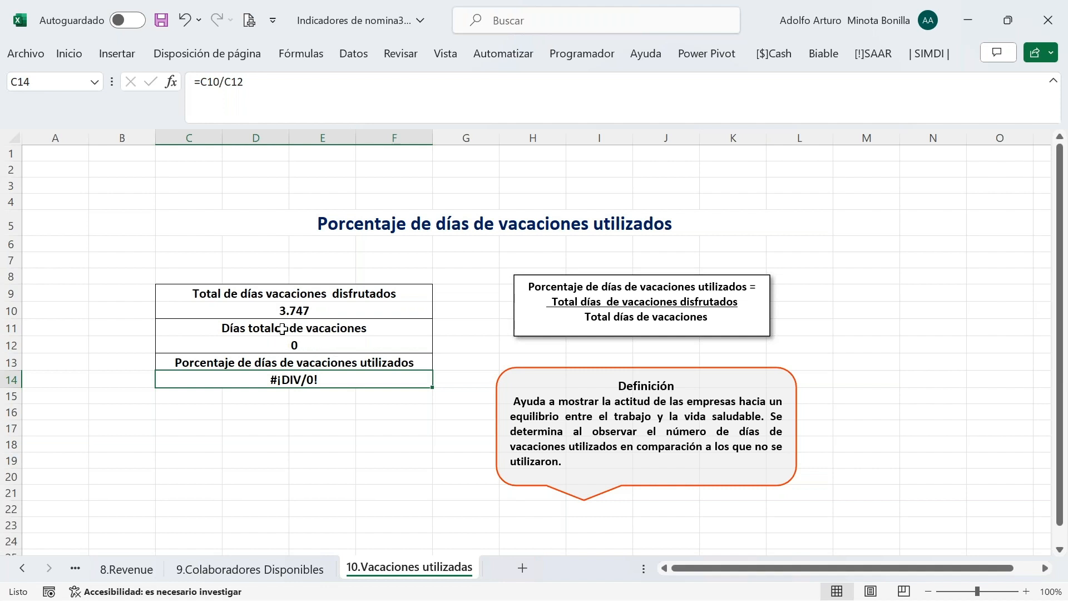
click(293, 312)
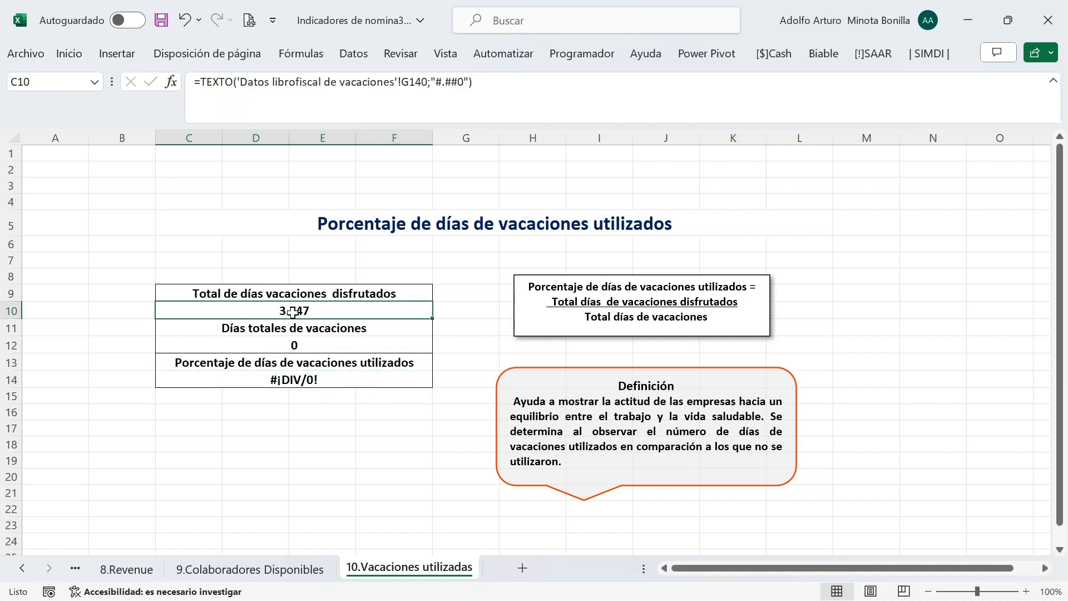
click(285, 345)
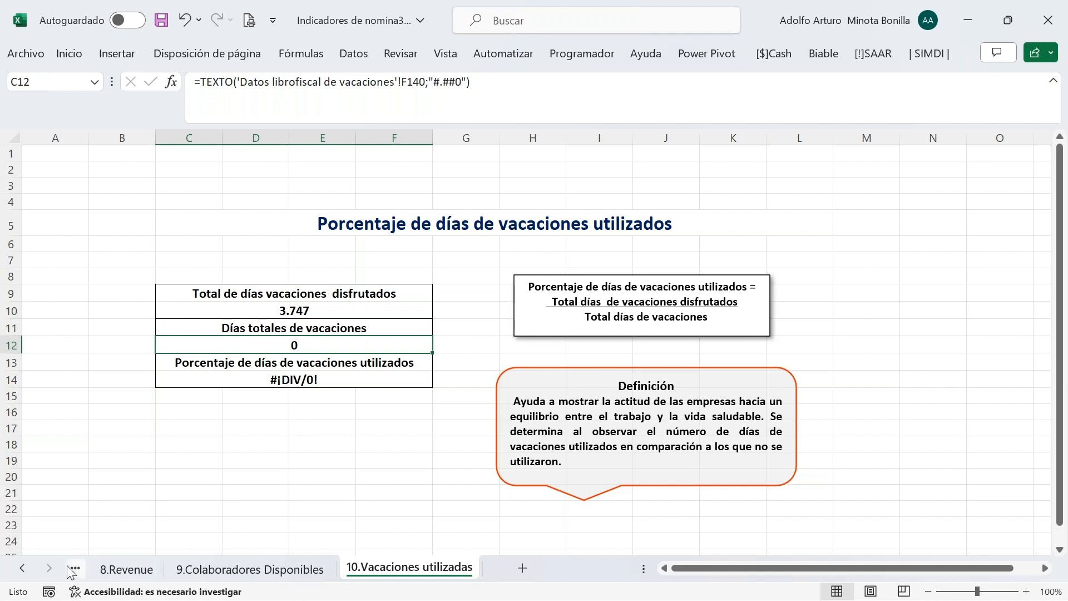
Scroll the sheet tabs back toward Datos librofiscal de vacaciones
click(23, 568)
click(24, 568)
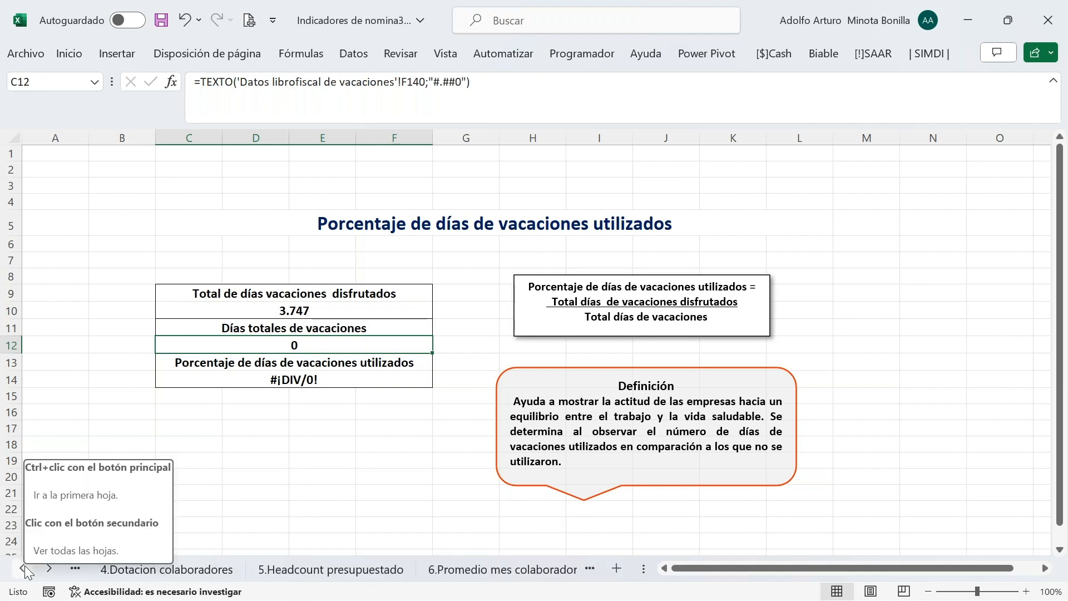
click(23, 568)
click(23, 568)
click(23, 568)
click(24, 568)
click(24, 567)
click(23, 568)
click(23, 568)
click(23, 567)
click(24, 568)
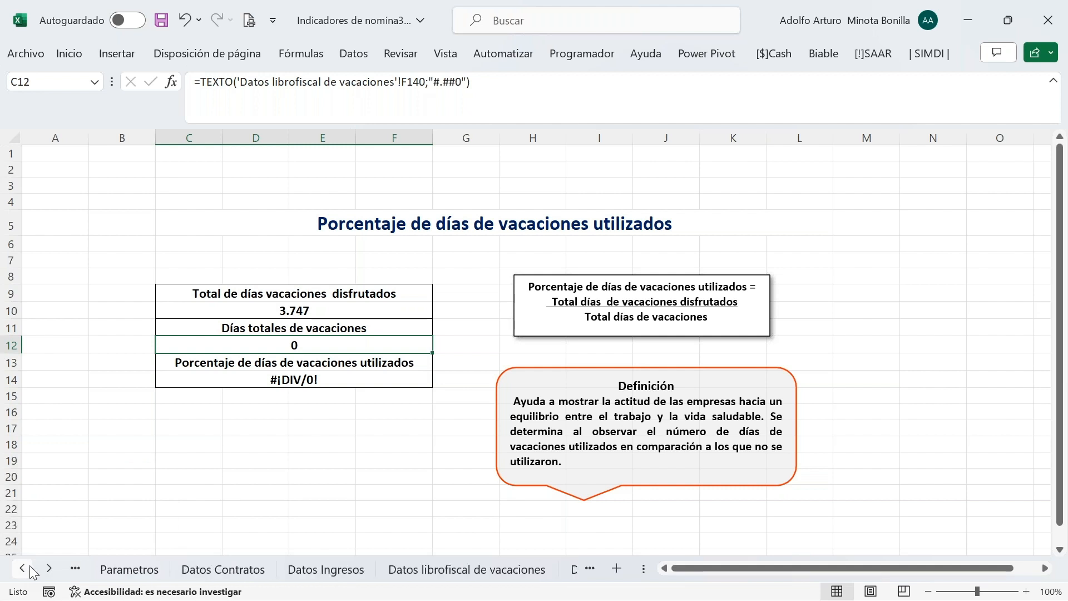
click(50, 568)
click(50, 568)
click(50, 568)
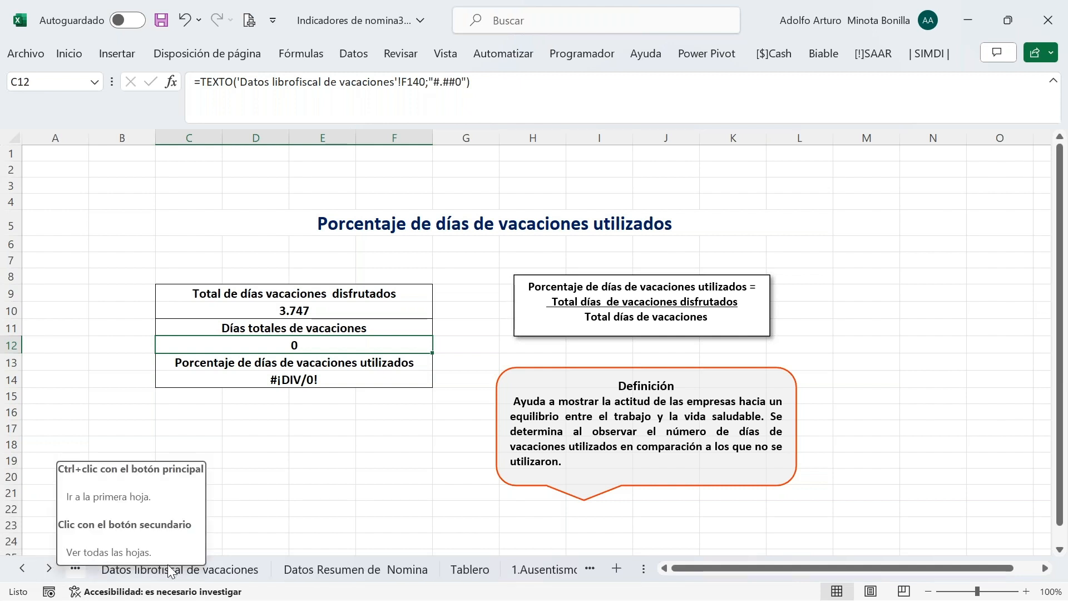
On Datos librofiscal de vacaciones, copy the G140 sum formula into F140
click(217, 572)
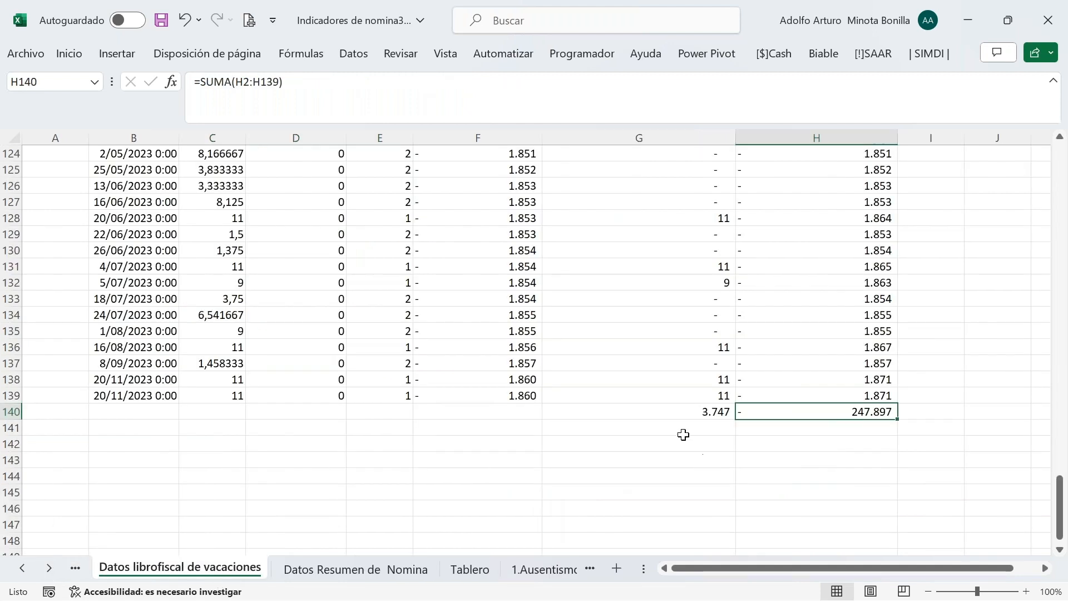
click(680, 412)
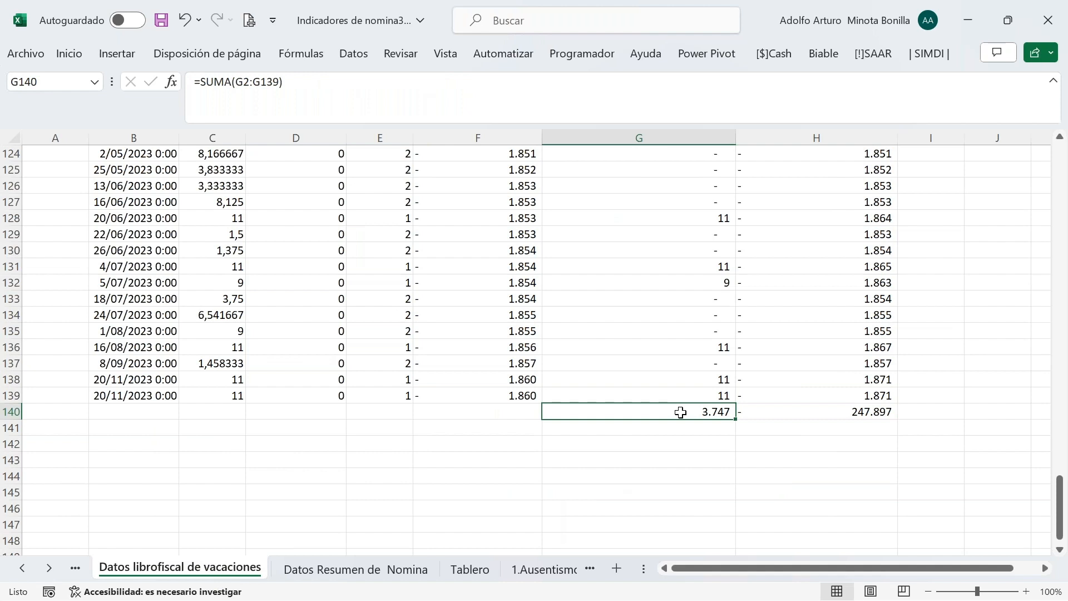
key(ctrl+c)
click(490, 414)
key(ctrl+v)
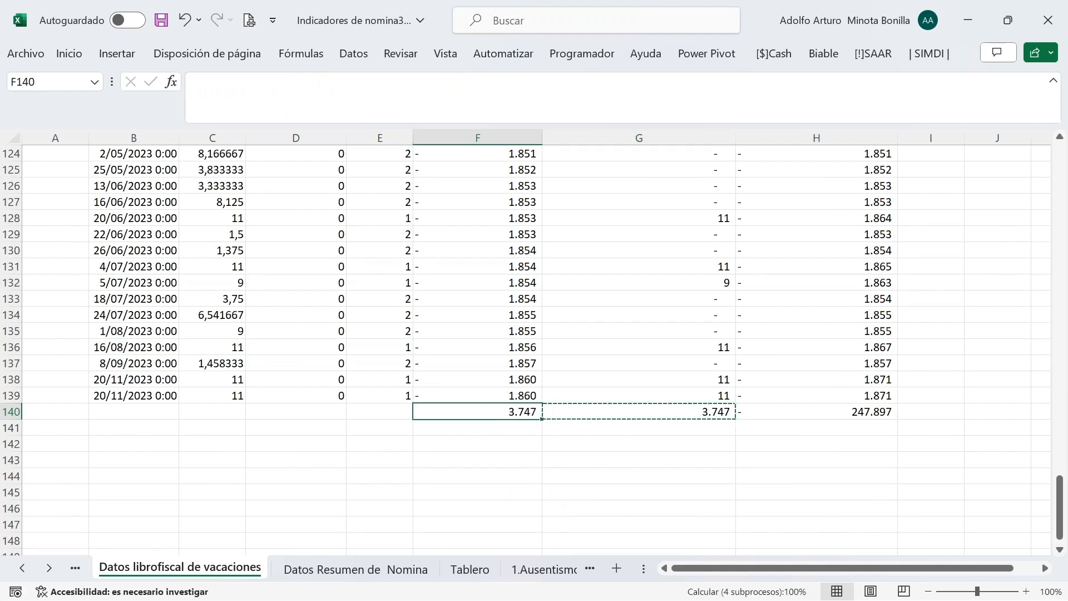
scroll(772, 441, up, 20)
scroll(772, 441, up, 10)
scroll(612, 390, down, 13)
scroll(635, 382, down, 20)
Check 10.Vacaciones utilizadas, now showing -244.150 total days and -1,5% used
click(49, 568)
click(49, 568)
click(49, 568)
click(49, 567)
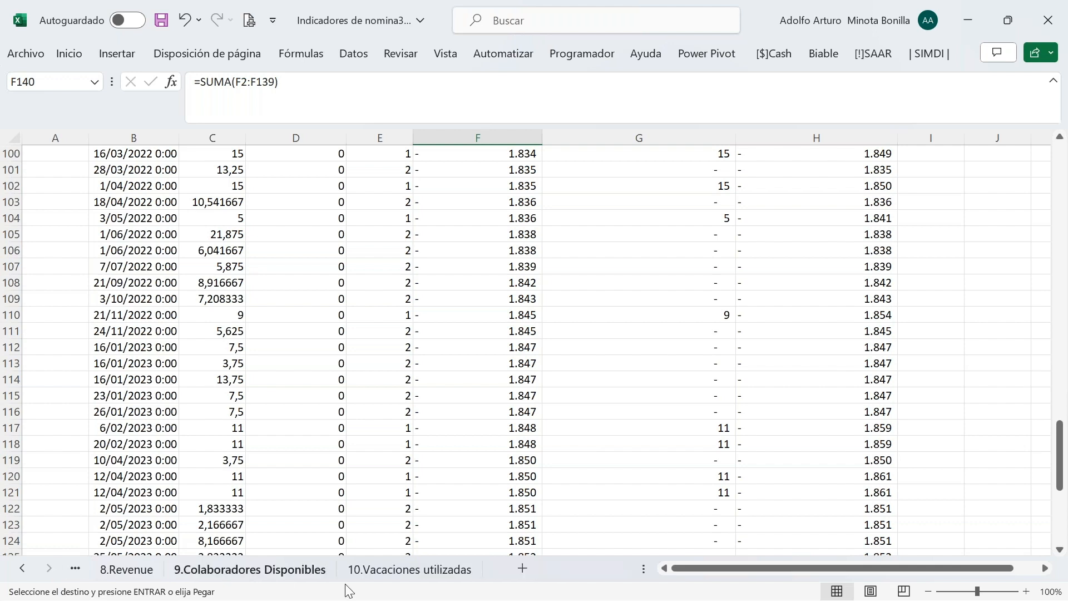
click(415, 573)
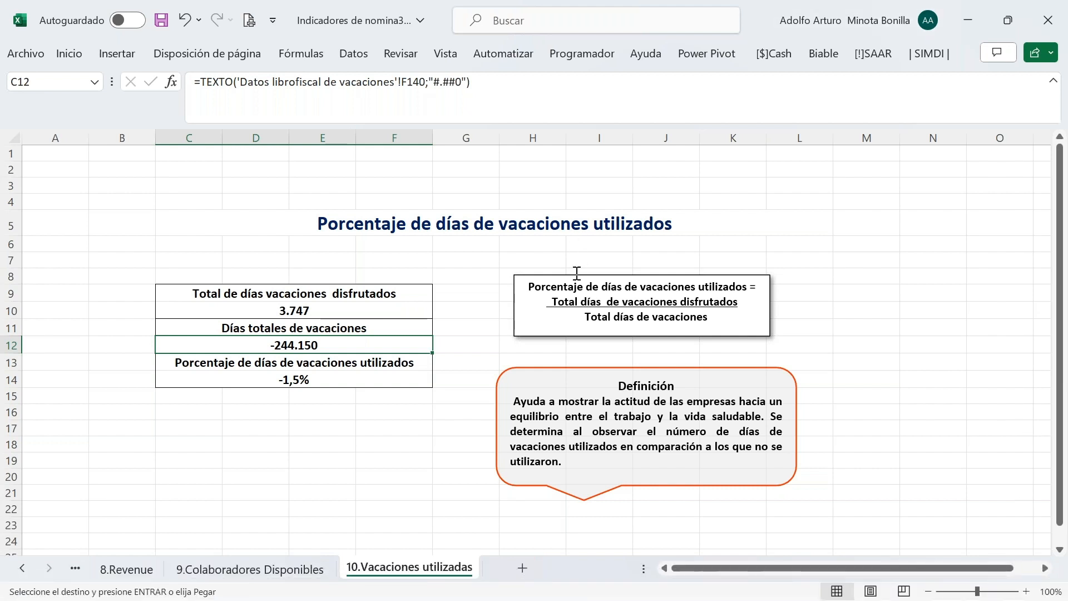
Scroll the sheet tab strip back to the Datos librofiscal de vacaciones tab
click(23, 568)
click(23, 568)
click(23, 568)
click(23, 568)
click(23, 569)
click(23, 569)
click(23, 568)
click(23, 569)
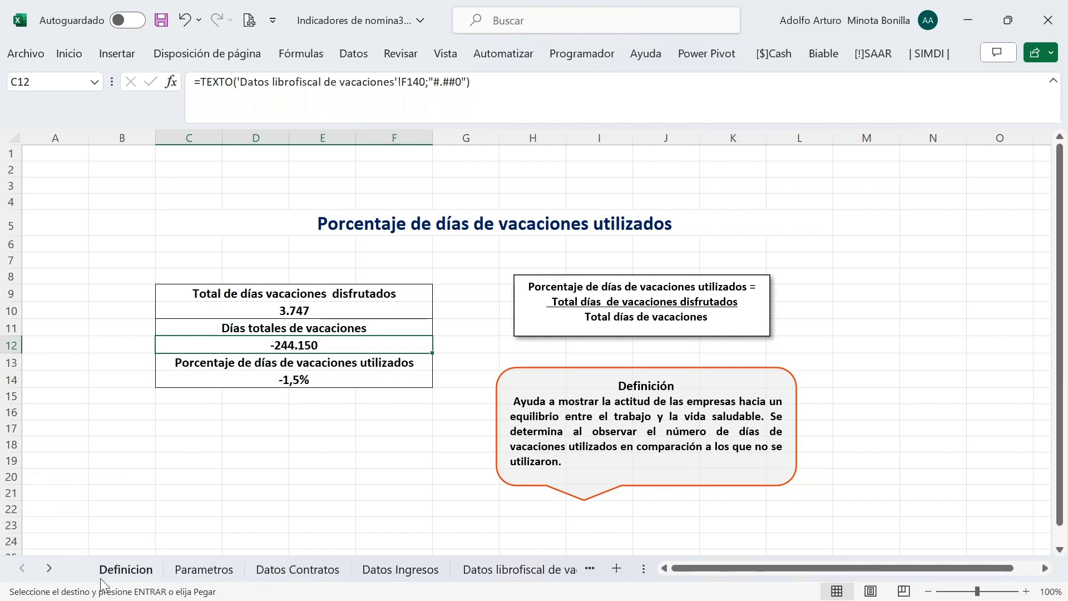
click(57, 572)
click(57, 572)
click(56, 572)
On Datos librofiscal de vacaciones, inspect the total vacation days formulas in F2 and F3
click(309, 577)
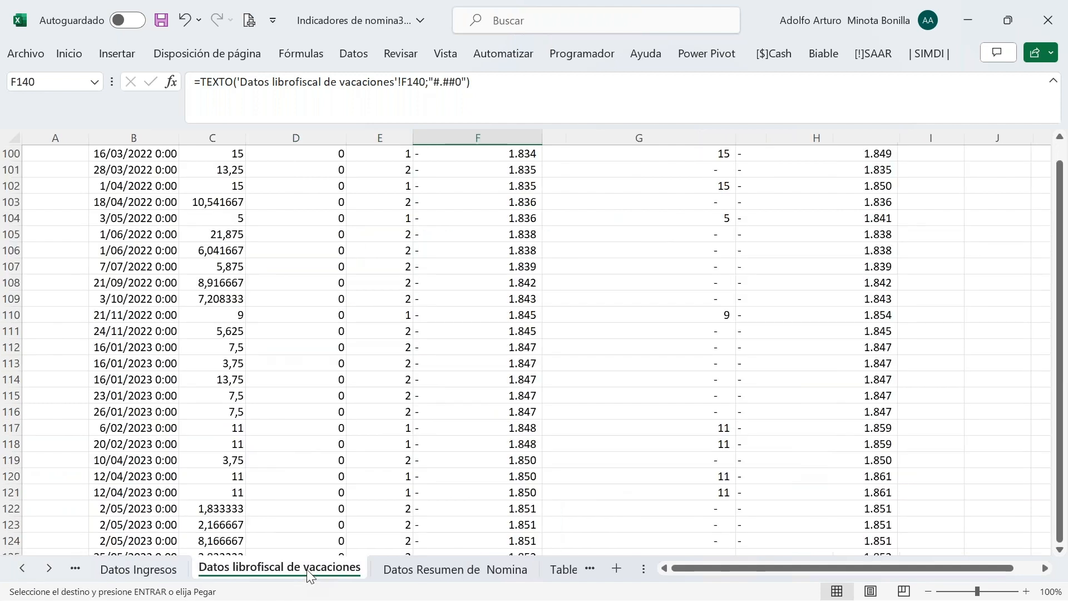
scroll(718, 311, down, 9)
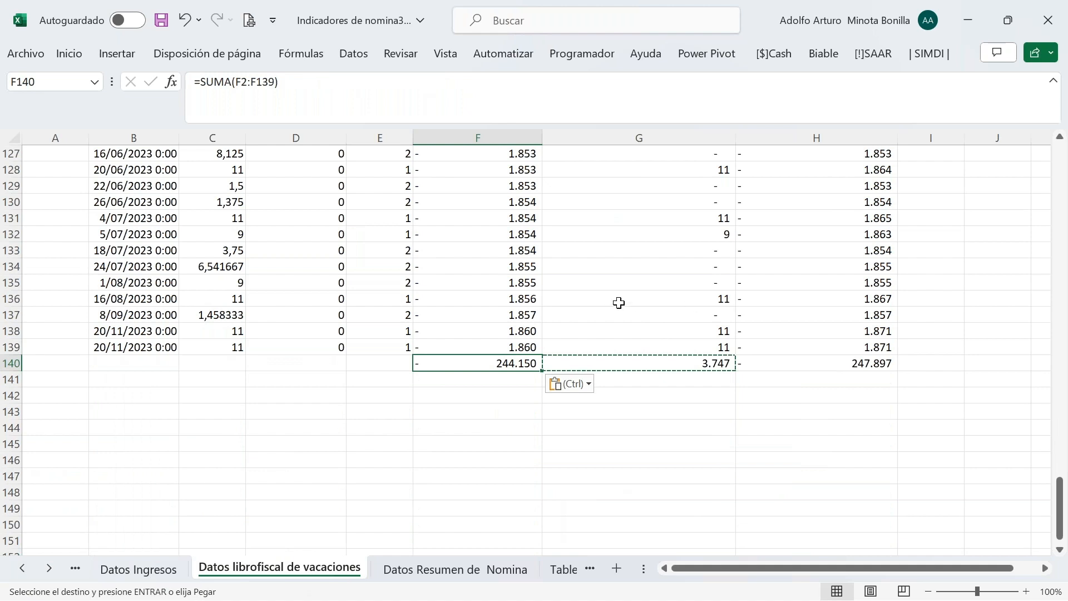
scroll(615, 302, up, 20)
scroll(615, 301, up, 20)
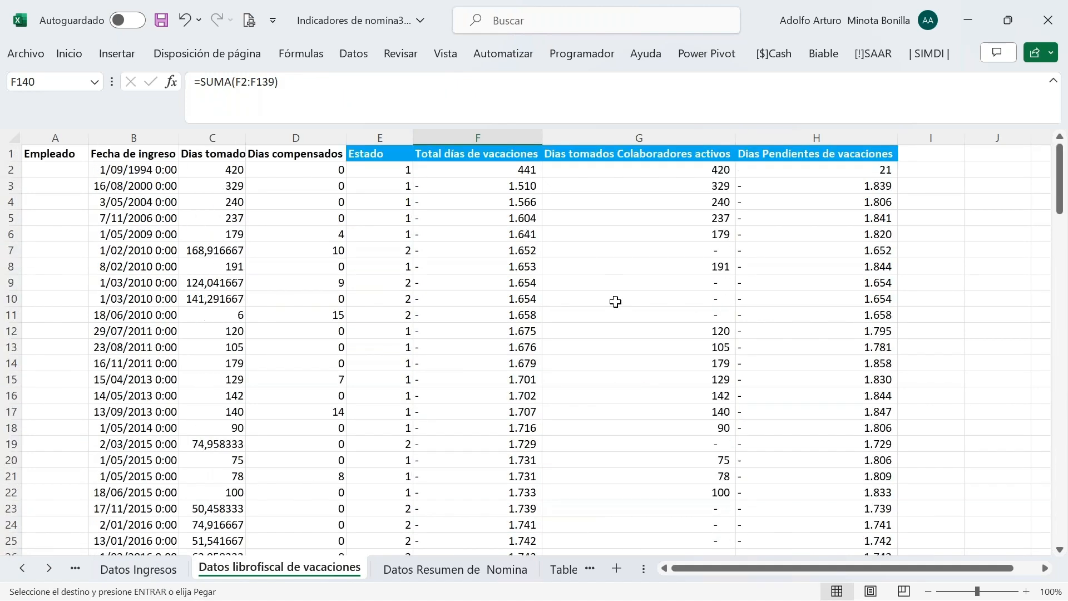
click(477, 171)
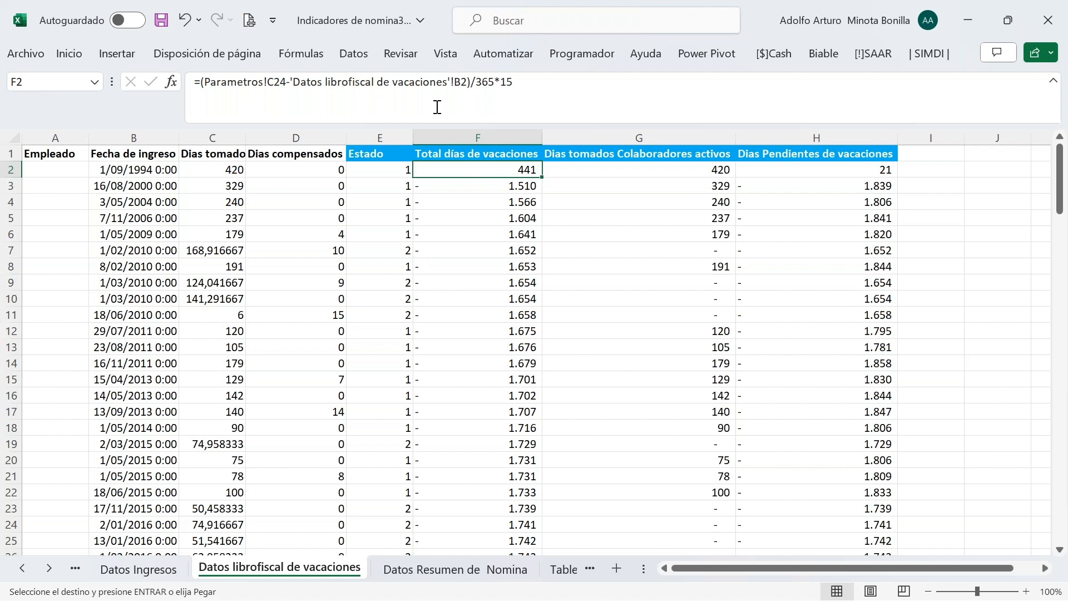
click(448, 184)
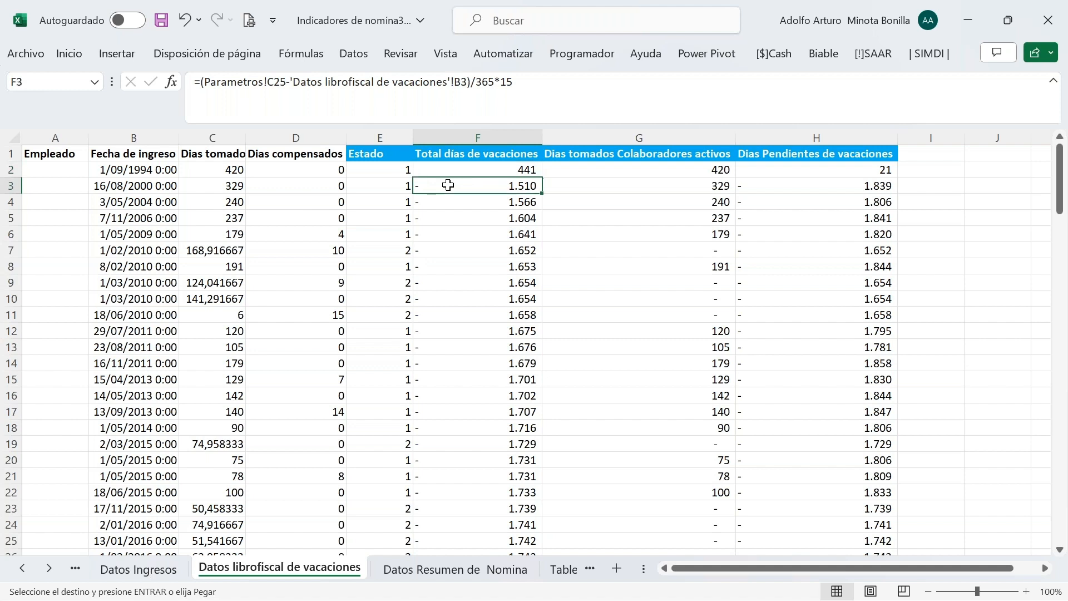
click(456, 167)
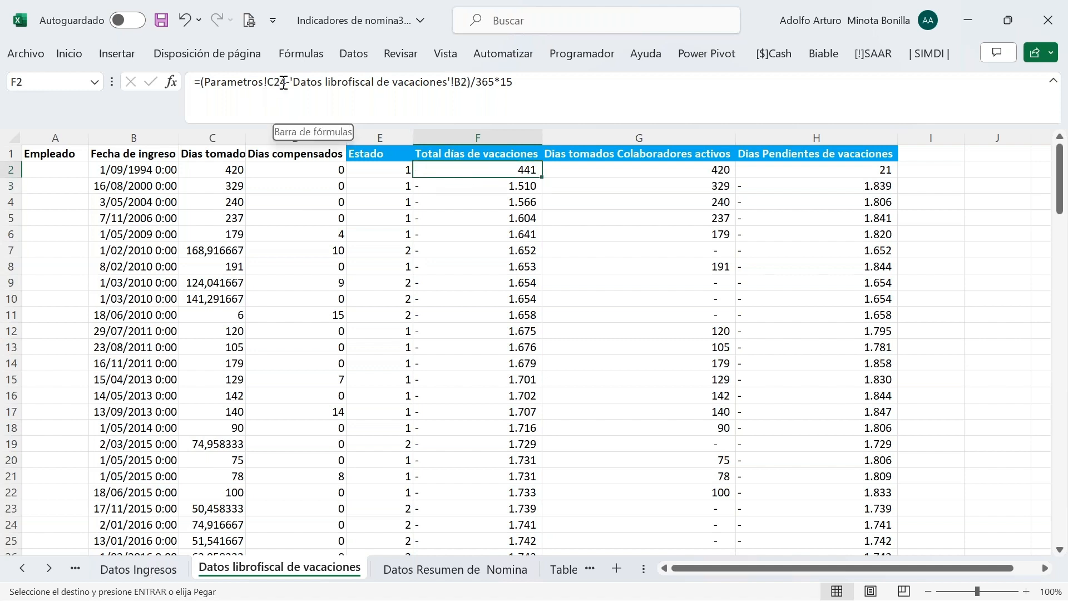
Lock Parametros!$C$24 in F2's formula and fill it down column F
drag(285, 83, 268, 82)
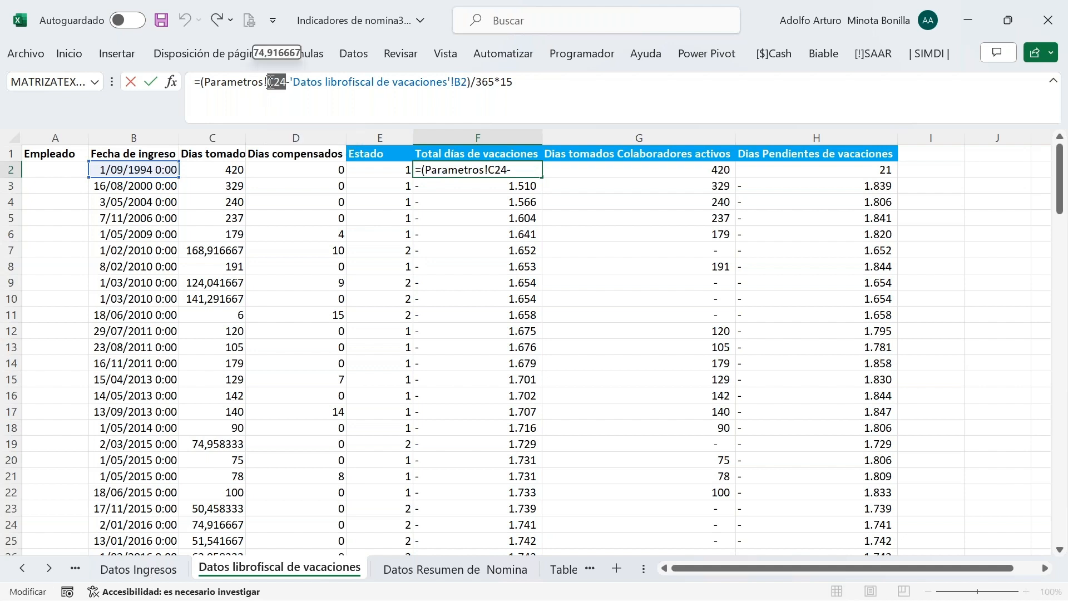
key(F4)
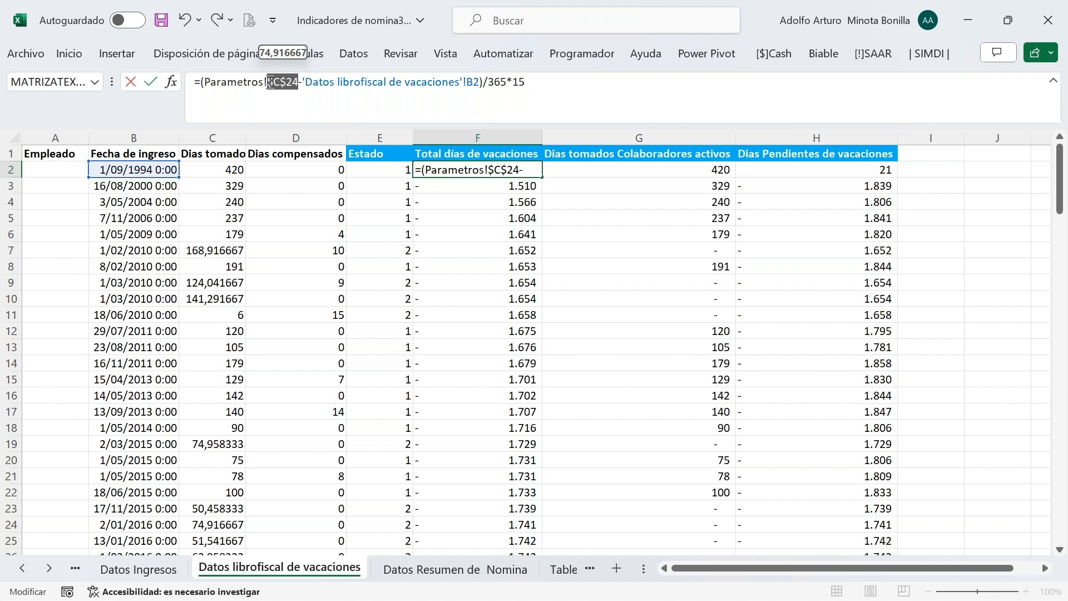
key(Return)
click(531, 170)
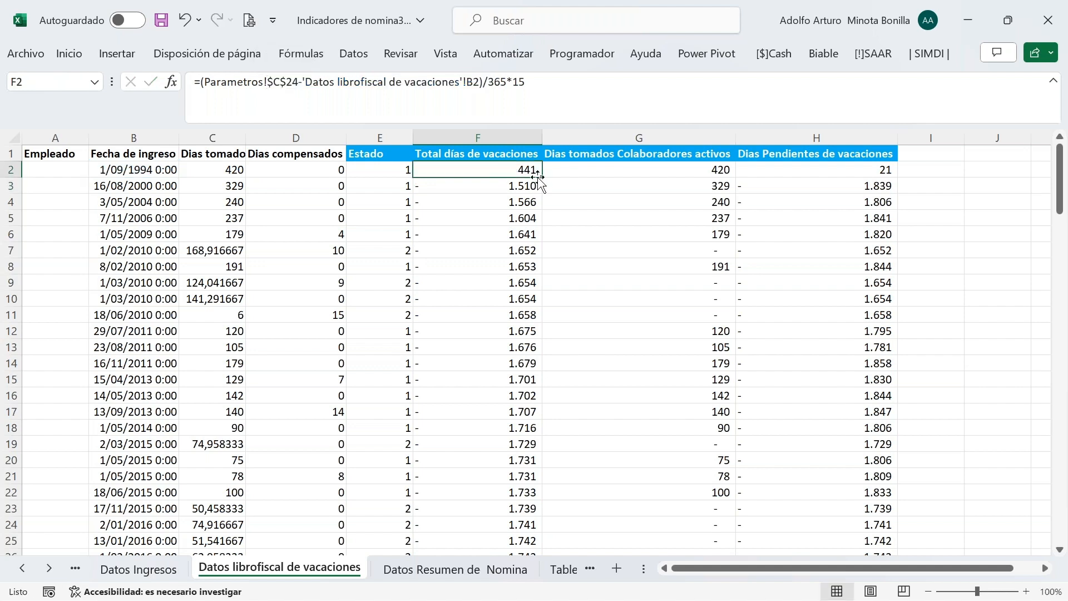
double_click(541, 177)
key(Down)
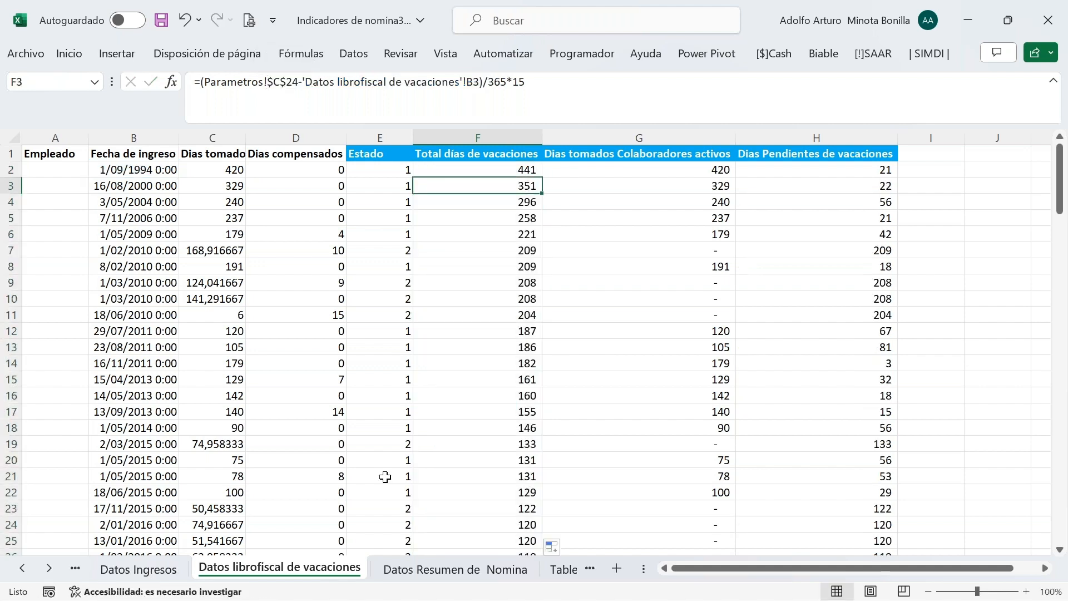
Scroll the sheet tabs toward the last sheet of the workbook
click(50, 566)
click(50, 566)
click(50, 566)
click(50, 567)
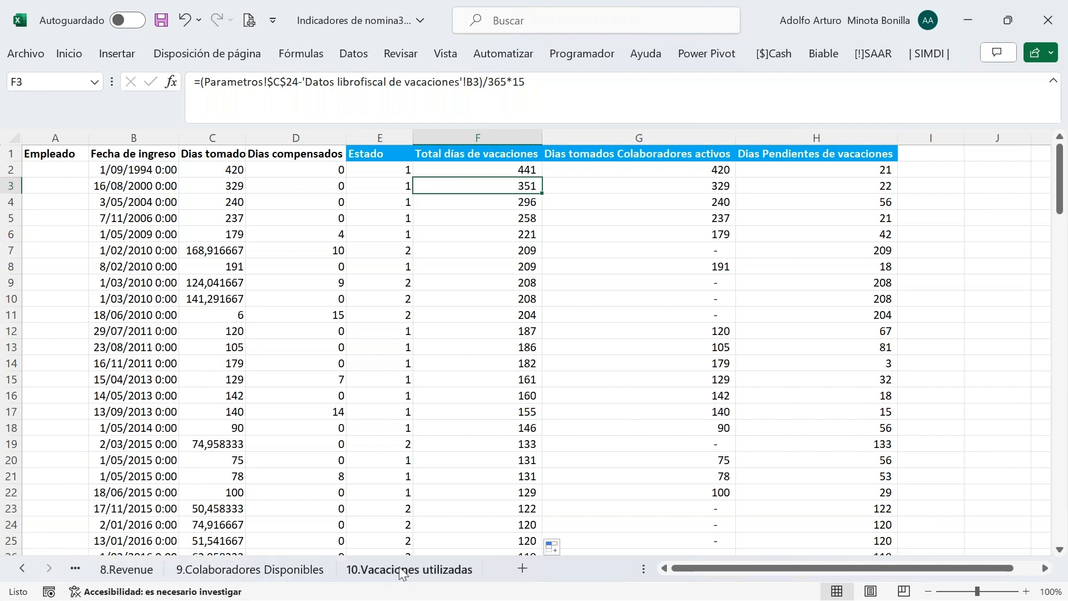
Review 10.Vacaciones utilizadas: 3.747 of 10.907 days used, 34,4%
click(429, 568)
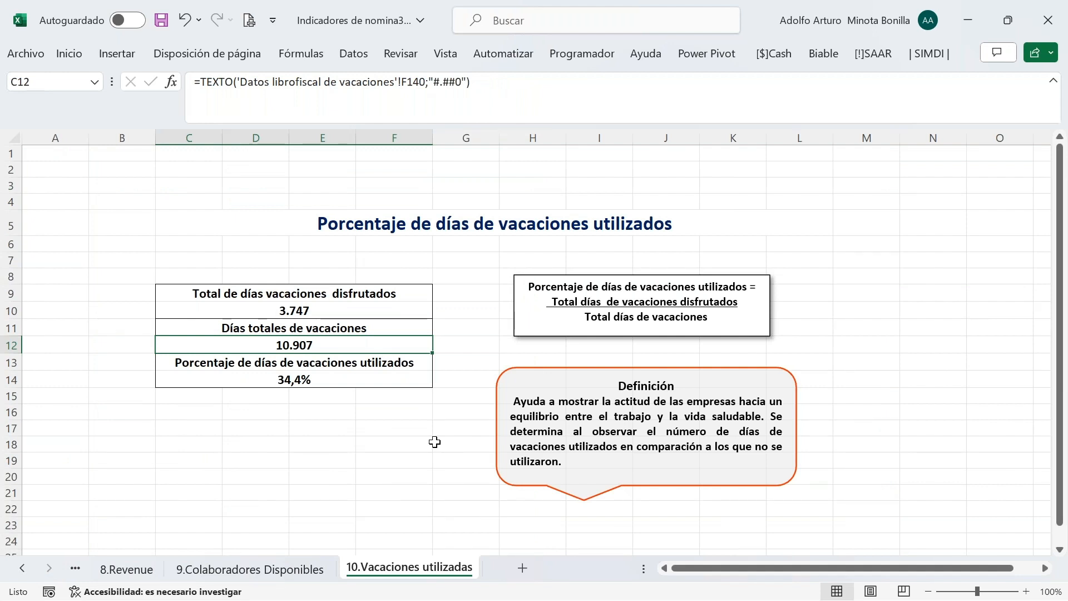
scroll(1005, 407, down, 1)
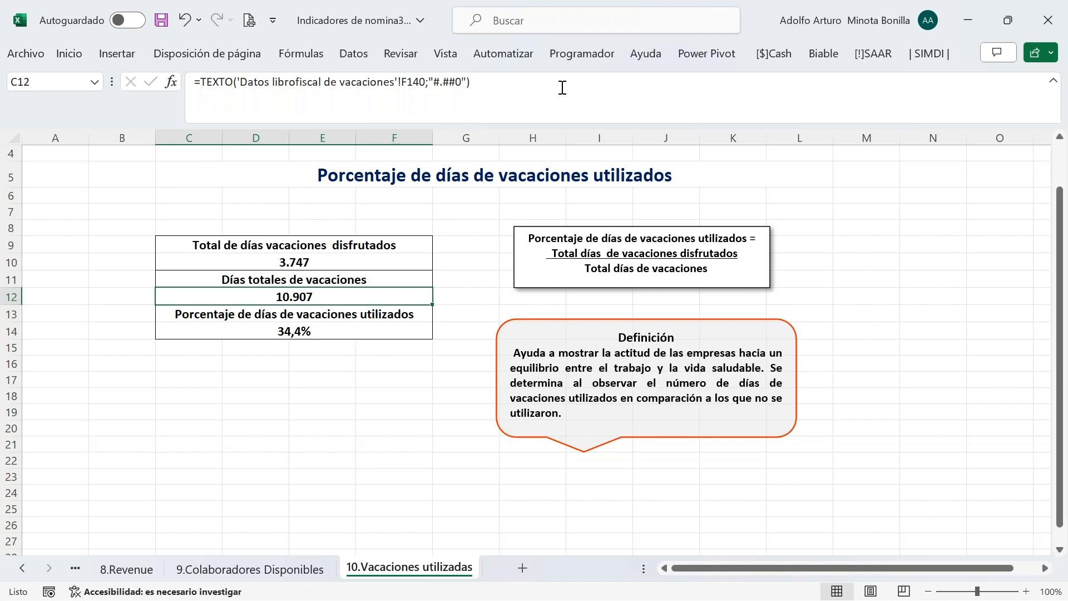
click(22, 567)
click(21, 568)
click(22, 567)
click(22, 567)
click(22, 568)
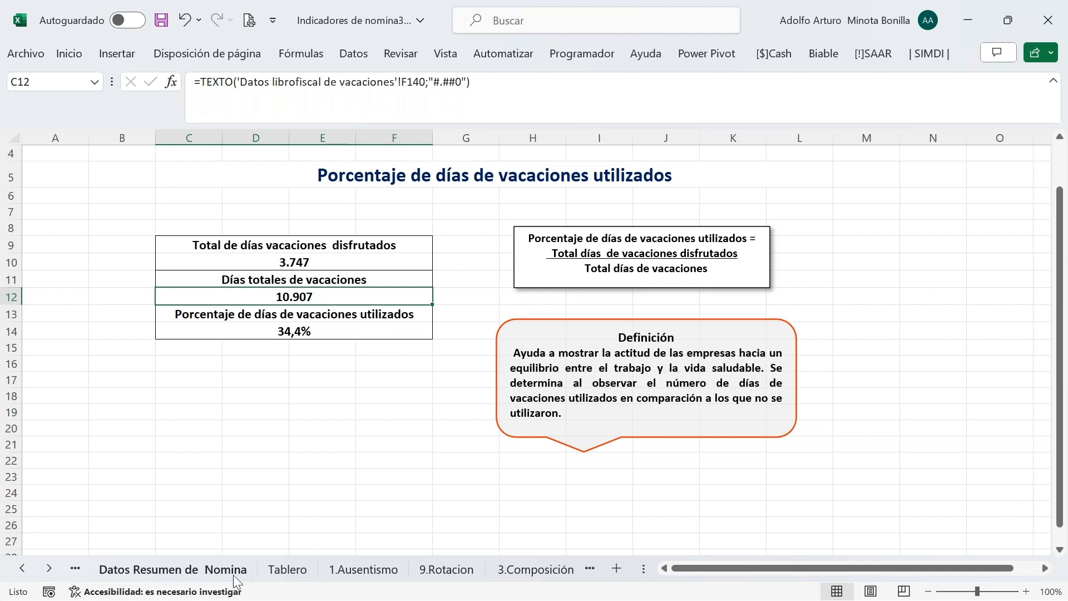
Open the Tablero dashboard and select the Mes cell showing Septiembre
click(284, 573)
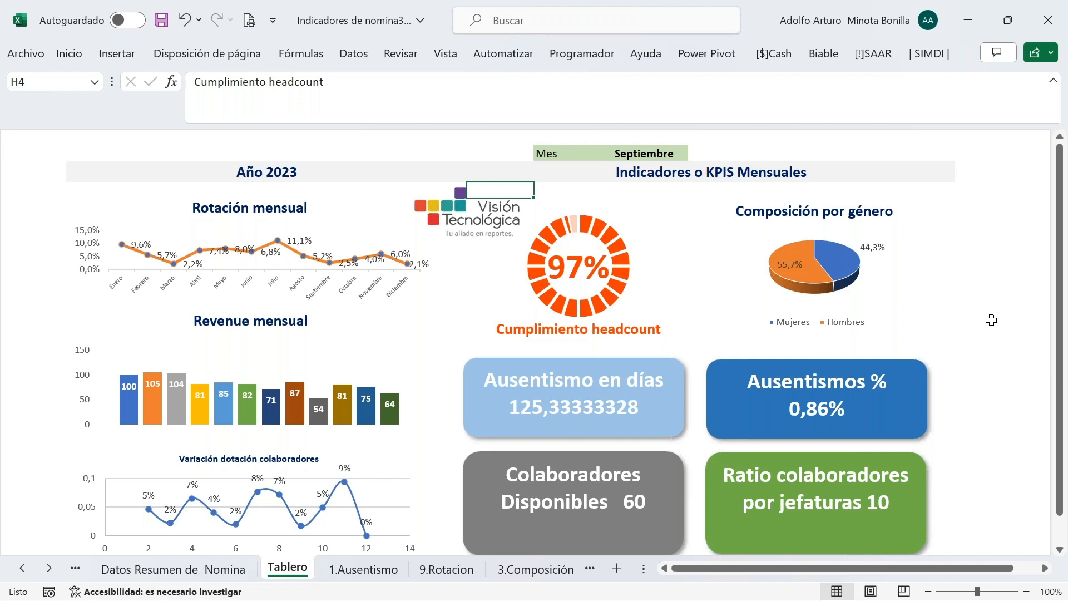
scroll(993, 393, down, 1)
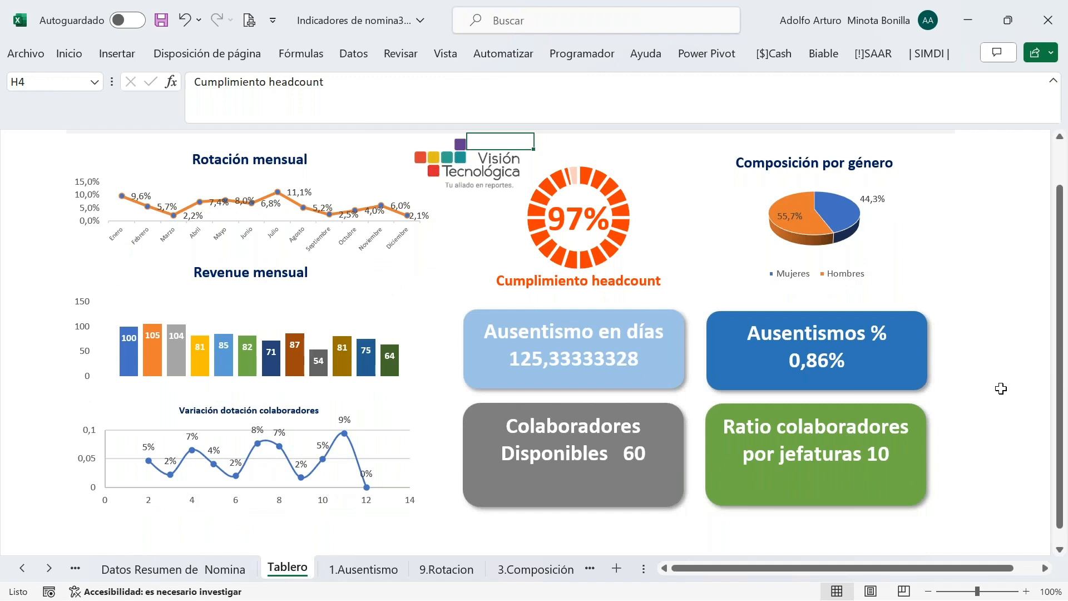
scroll(1001, 387, up, 1)
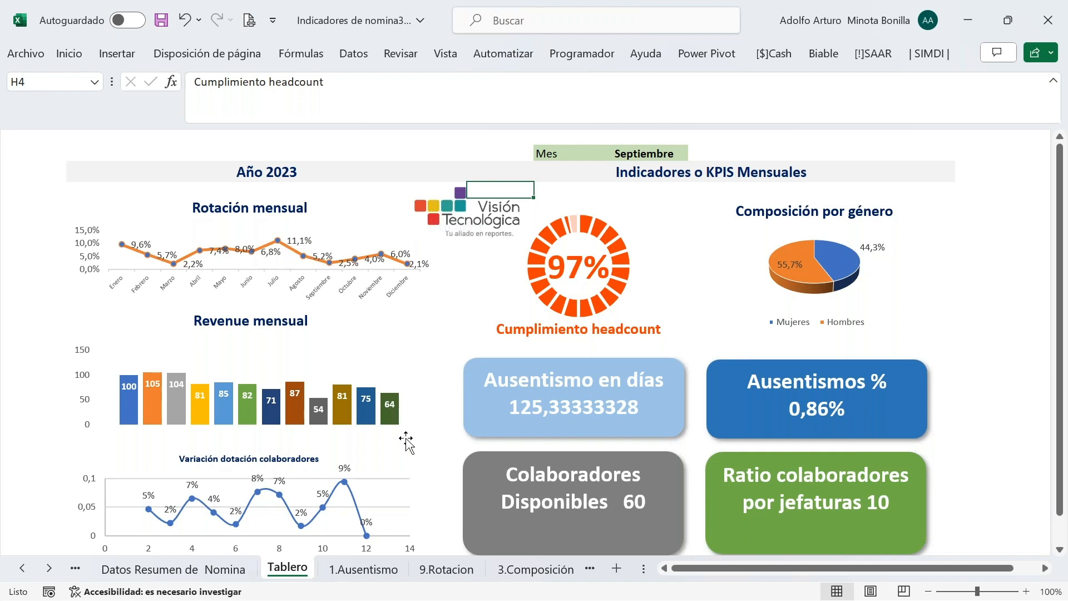
scroll(405, 437, down, 1)
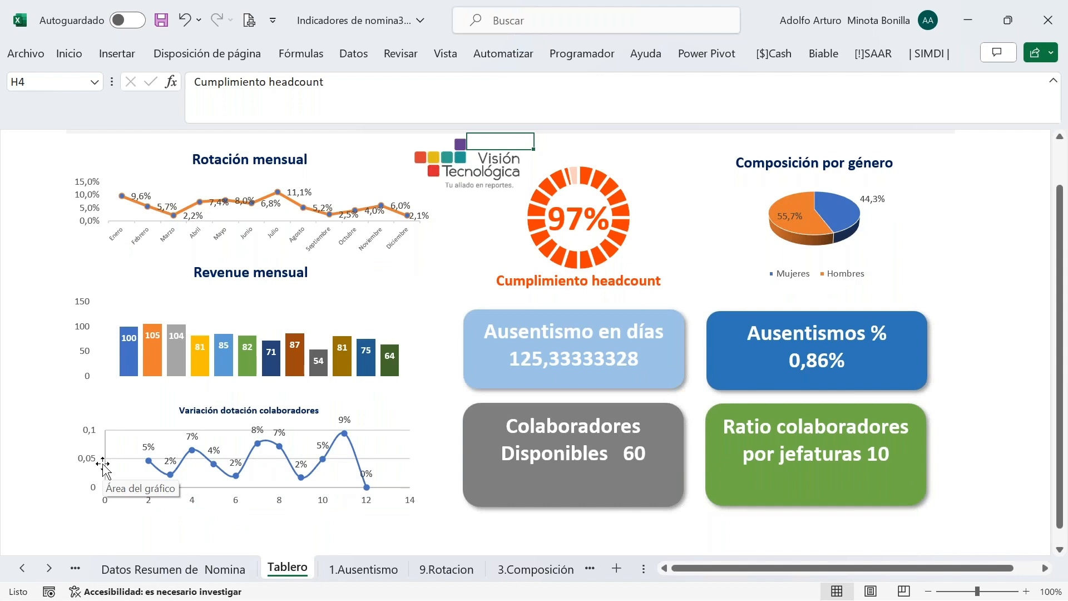
scroll(1037, 371, up, 1)
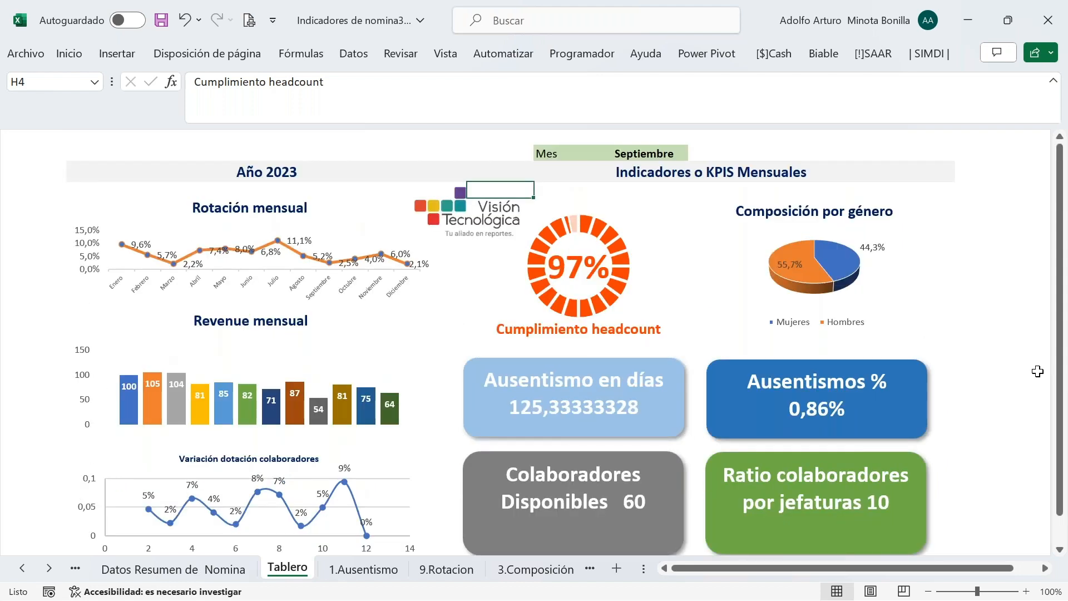
click(486, 139)
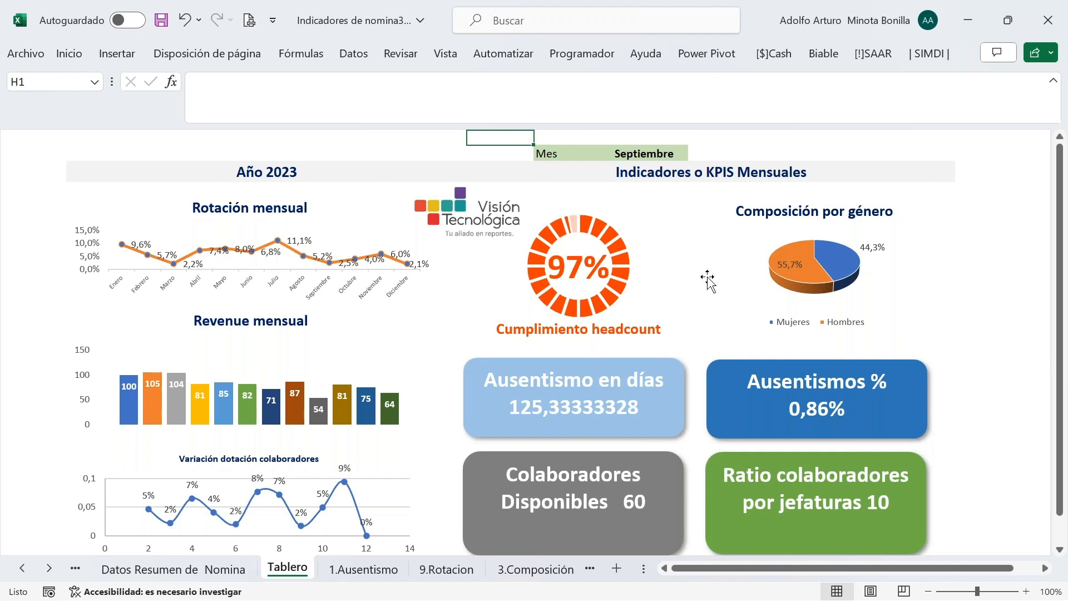
click(663, 154)
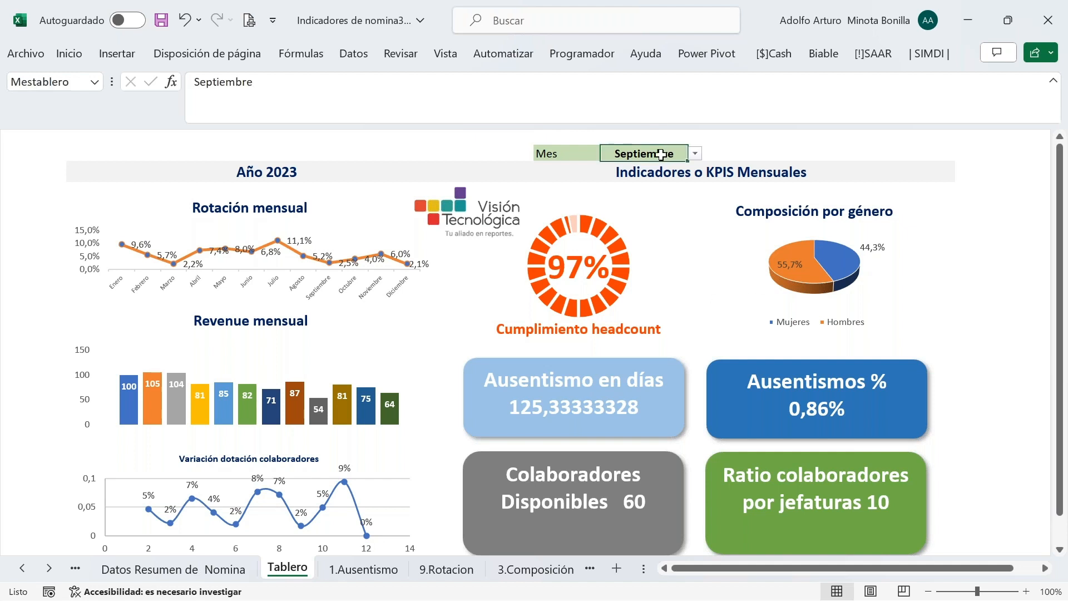
click(354, 54)
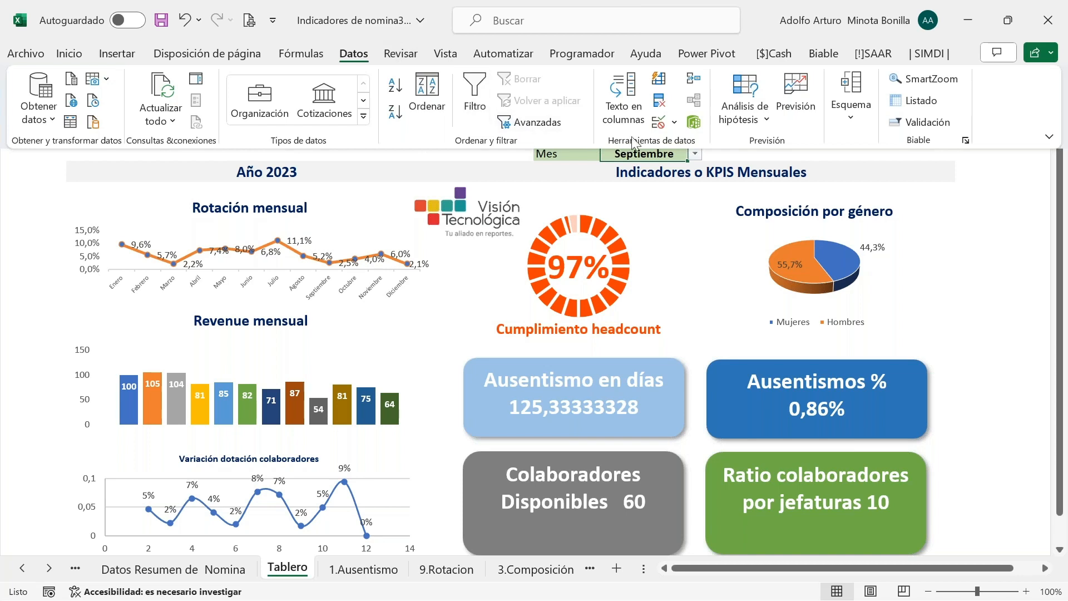
click(659, 122)
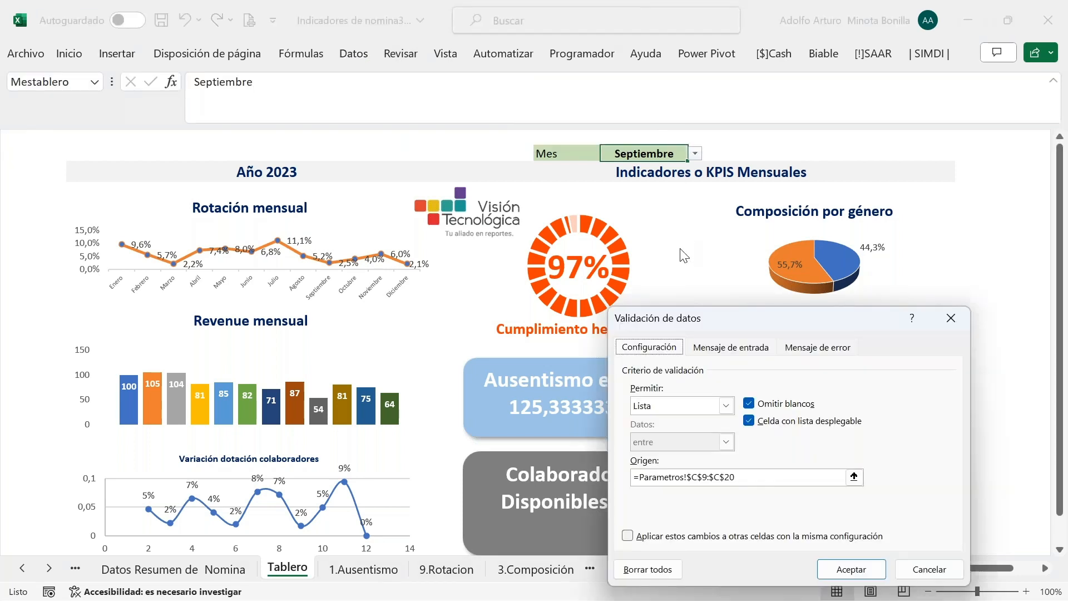
drag(656, 187, 591, 59)
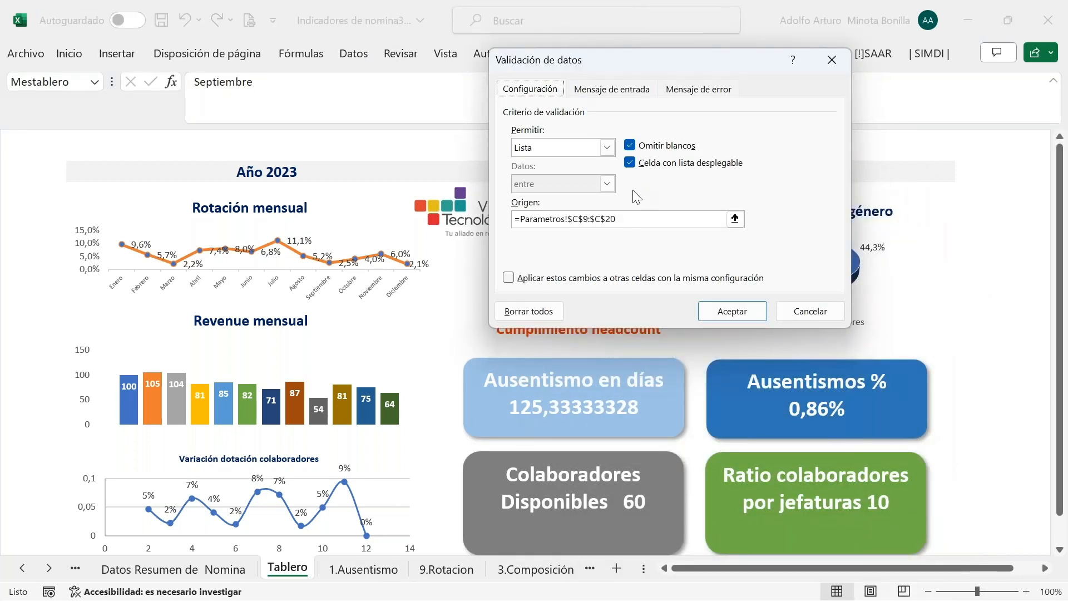
click(643, 220)
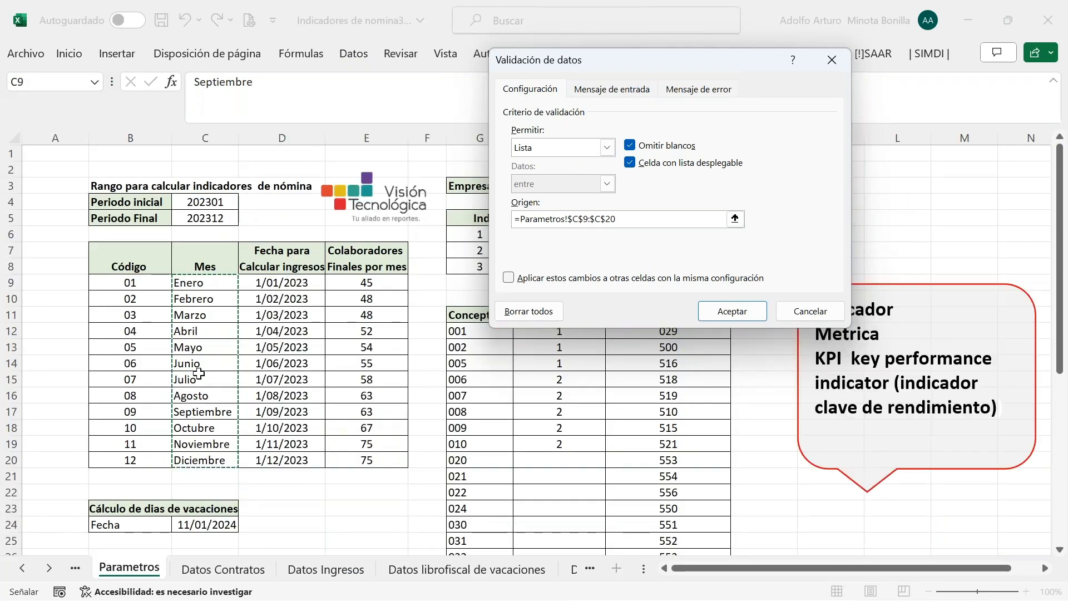
key(Return)
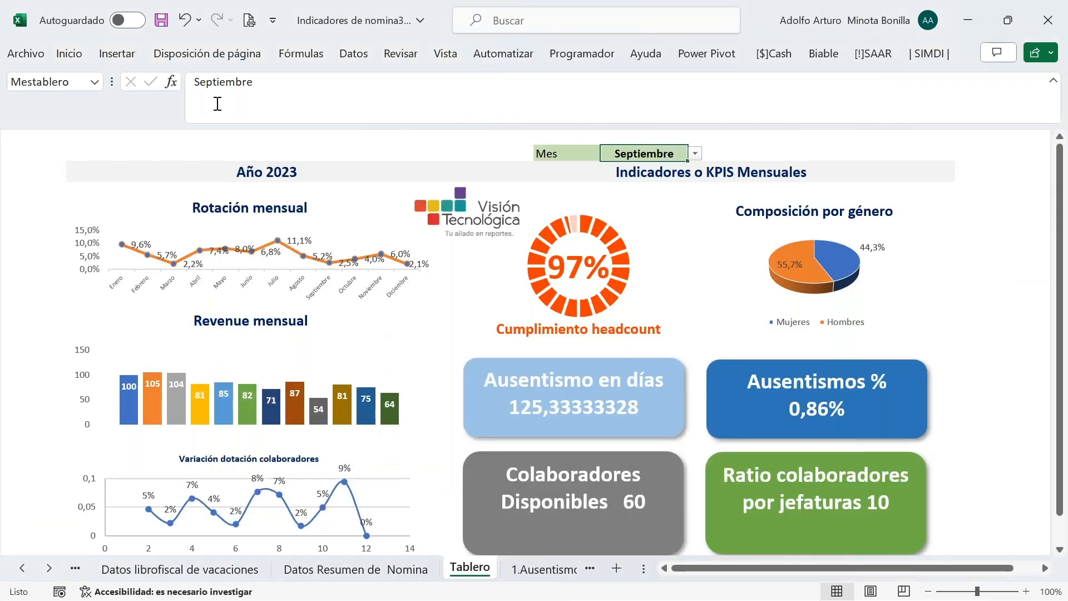
Save the workbook, then switch the dashboard Mes to Noviembre and then Diciembre
click(161, 22)
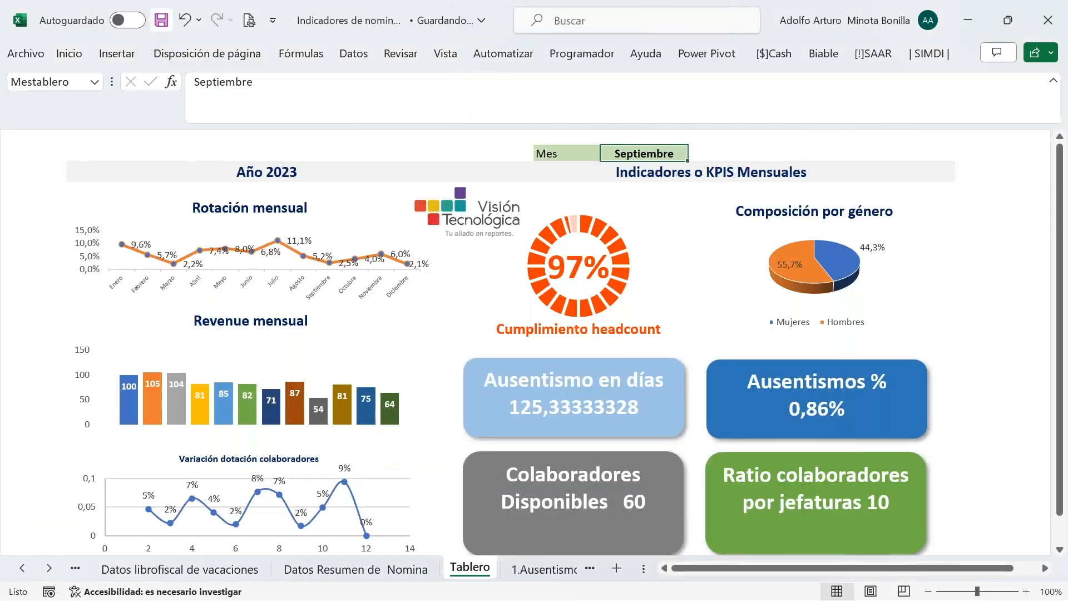
click(695, 155)
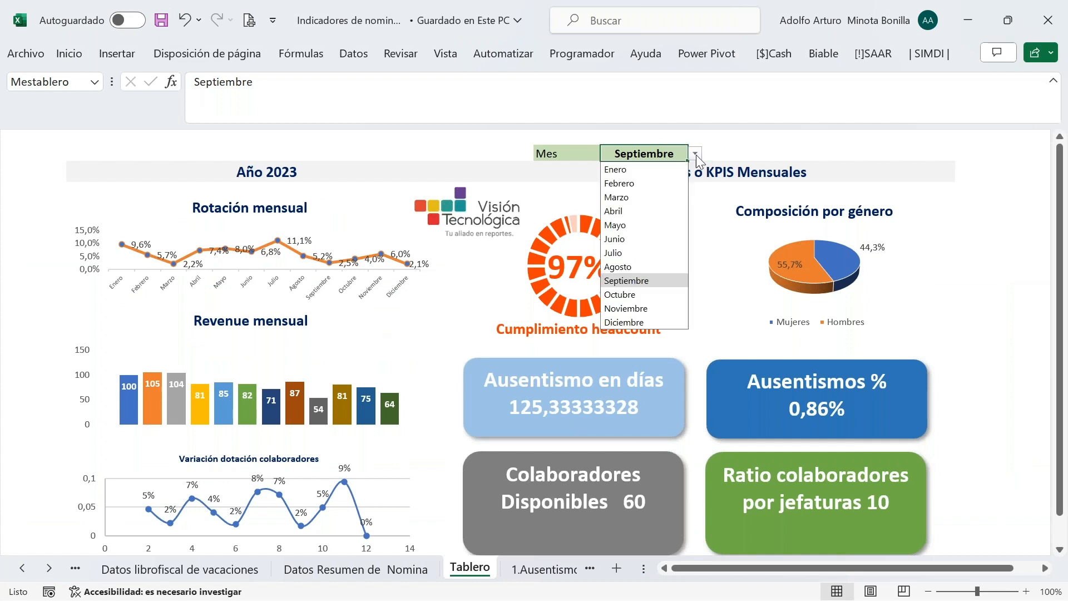
click(645, 310)
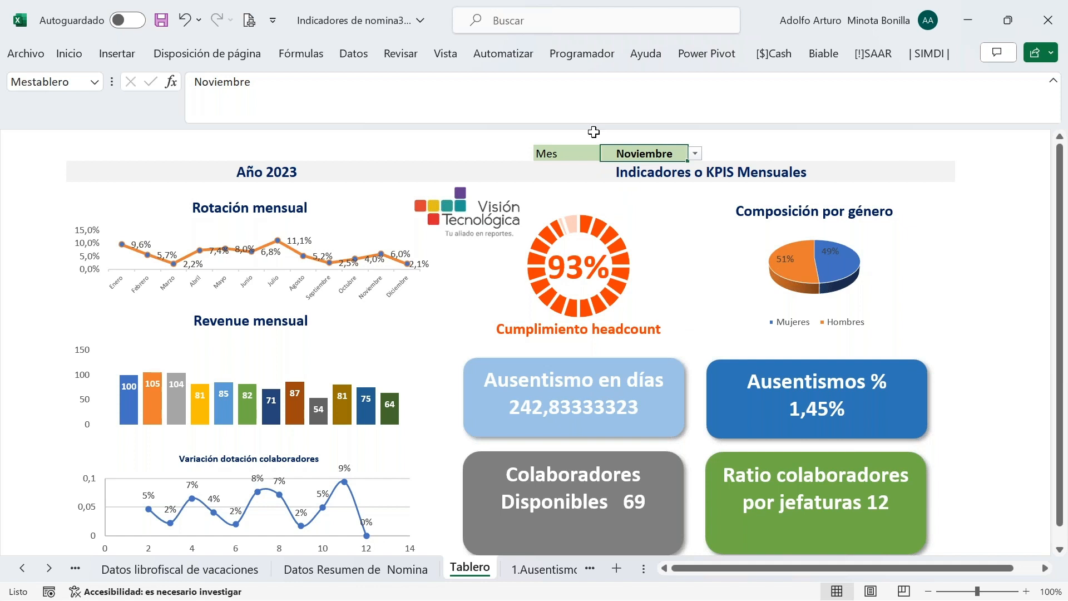
click(695, 154)
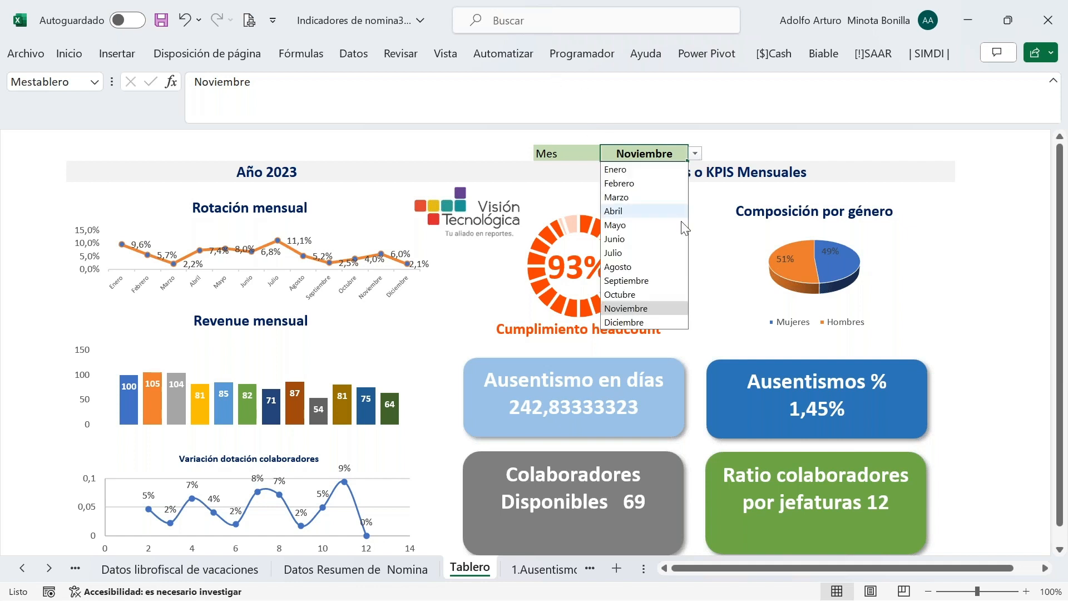
click(659, 322)
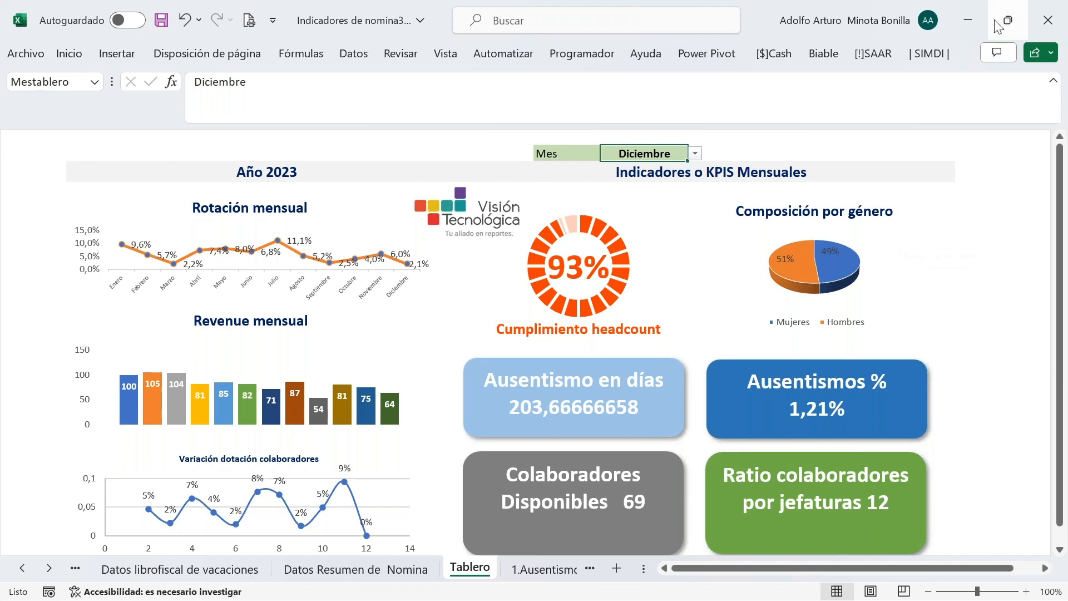
click(1051, 35)
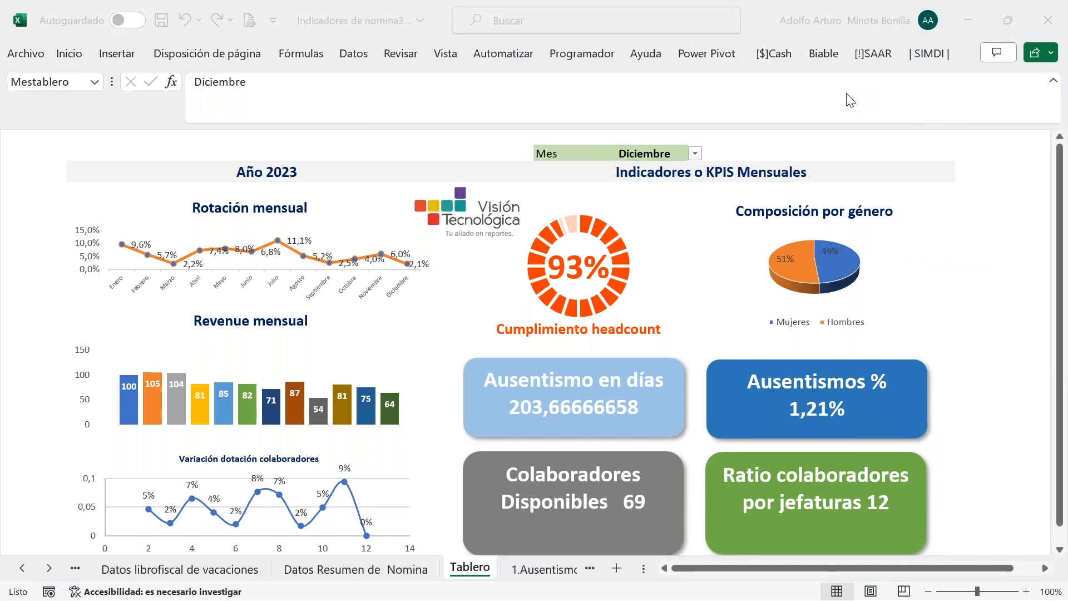